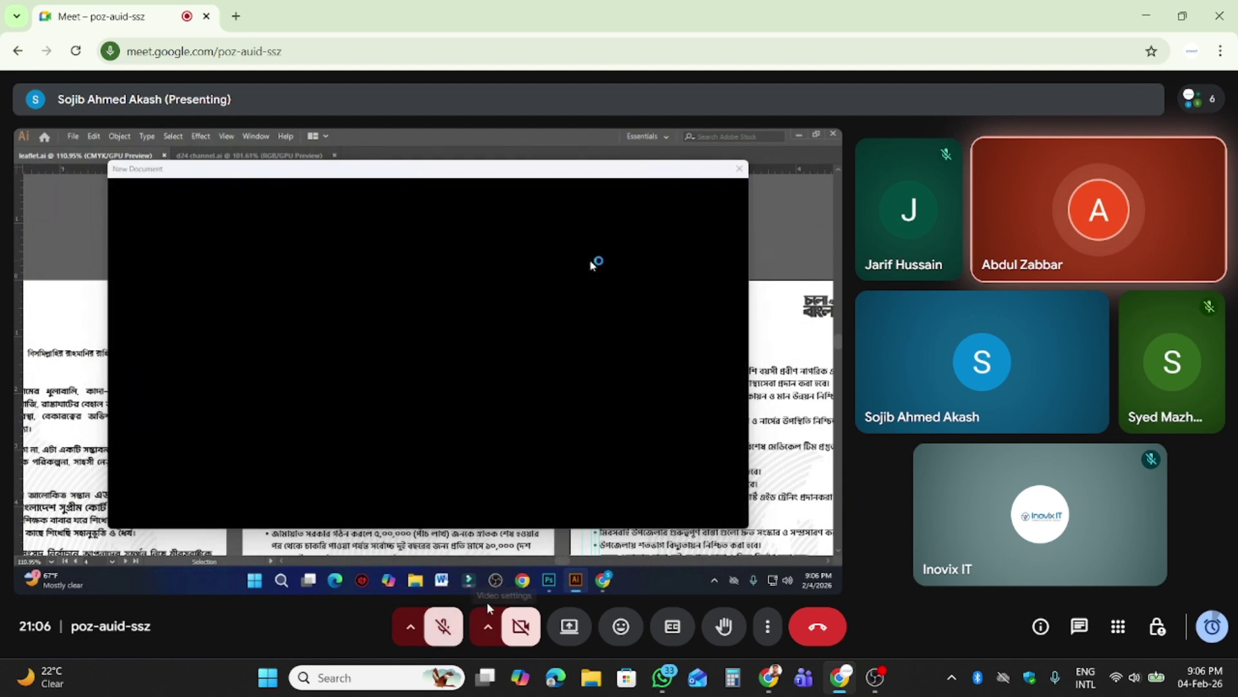
- Switch the meeting view to full screen
click(768, 634)
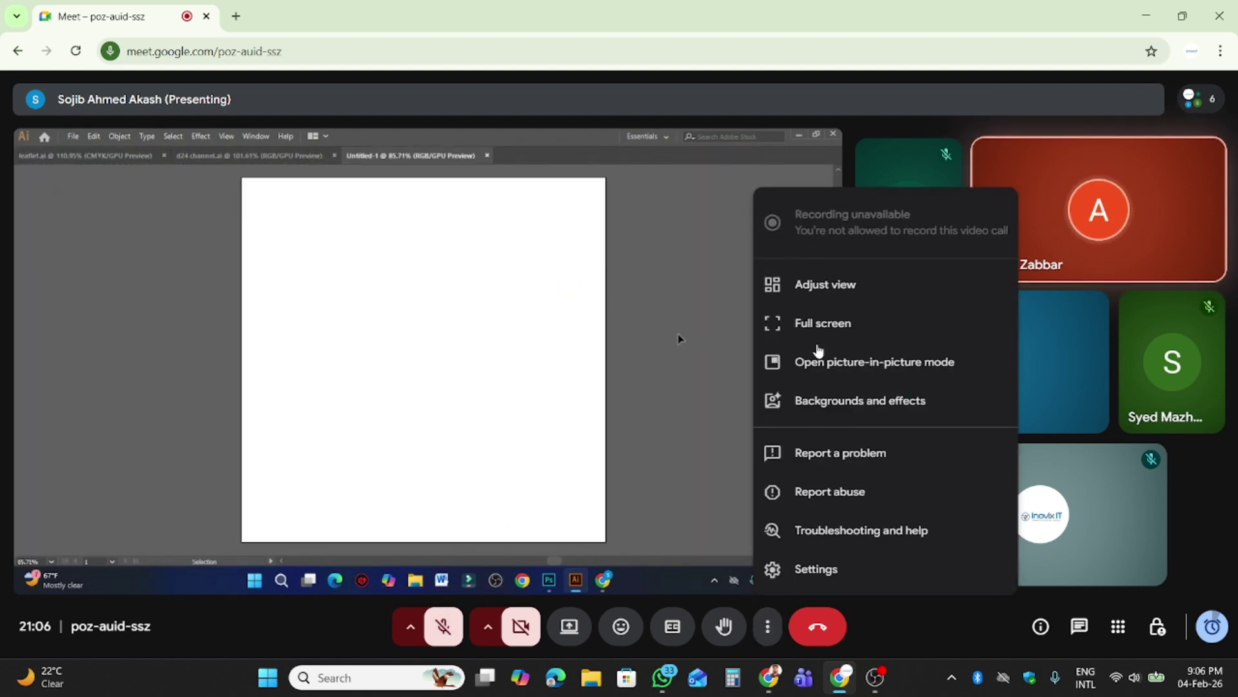
click(819, 330)
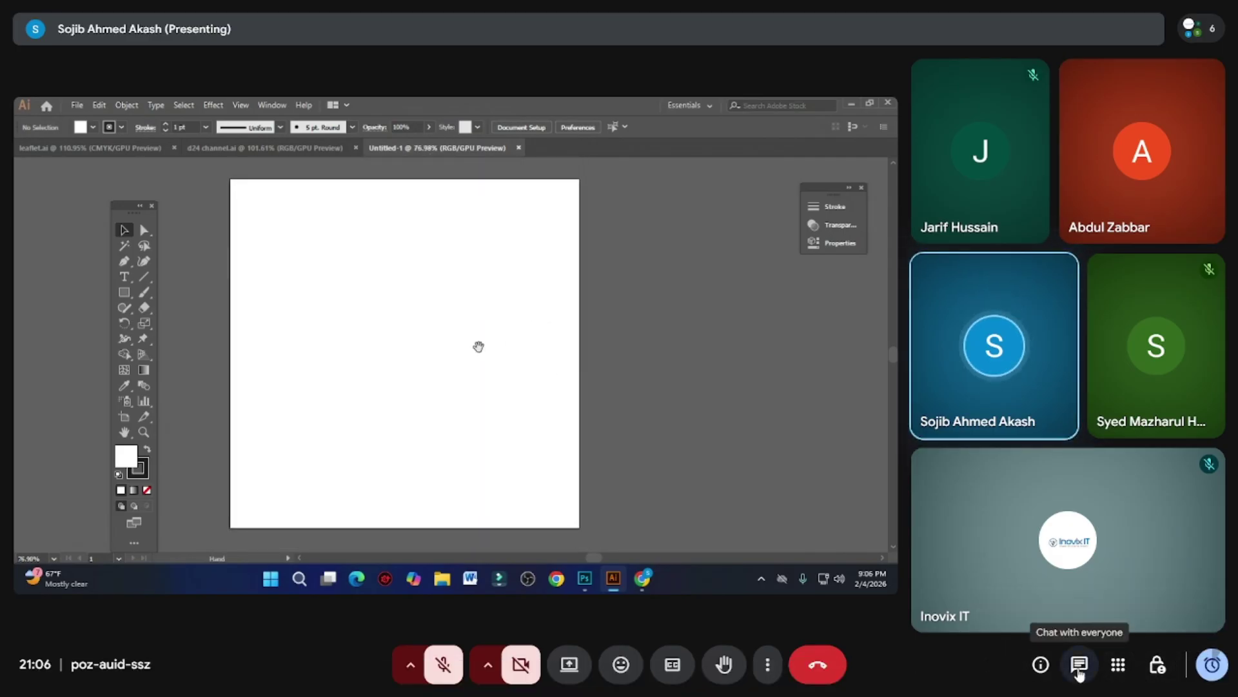
- View the meeting chat and participant list, and dismiss the desktop notification
click(1079, 669)
click(1079, 669)
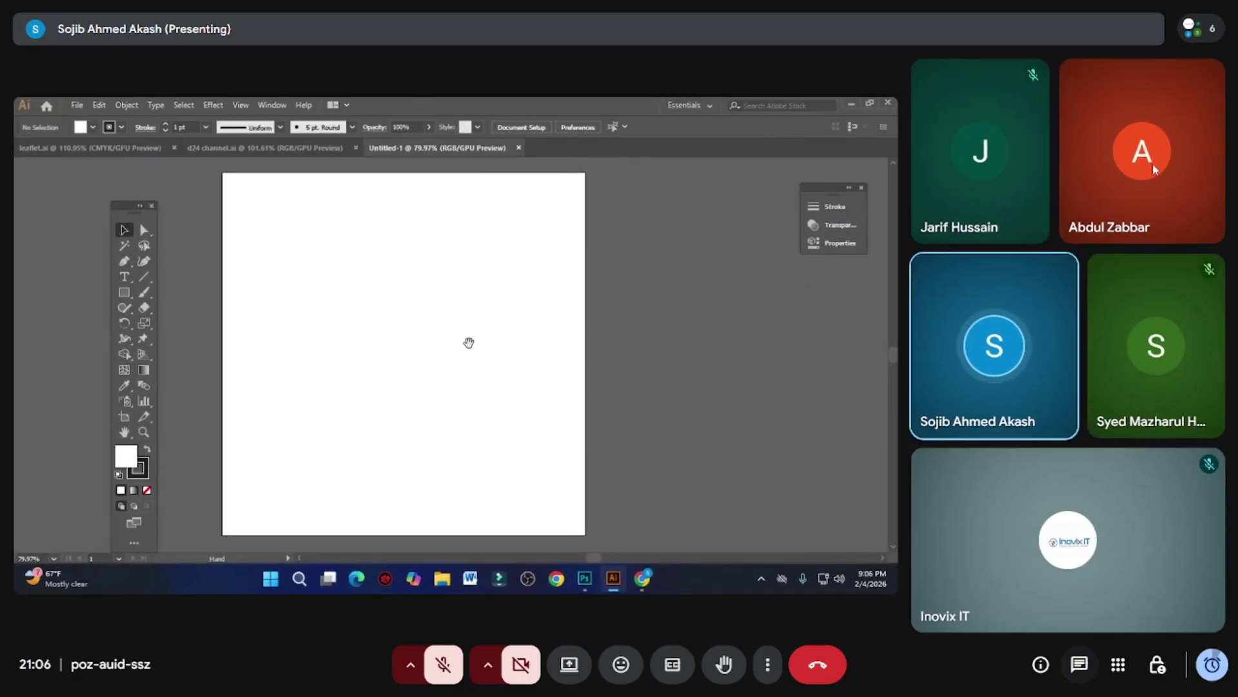
click(1204, 30)
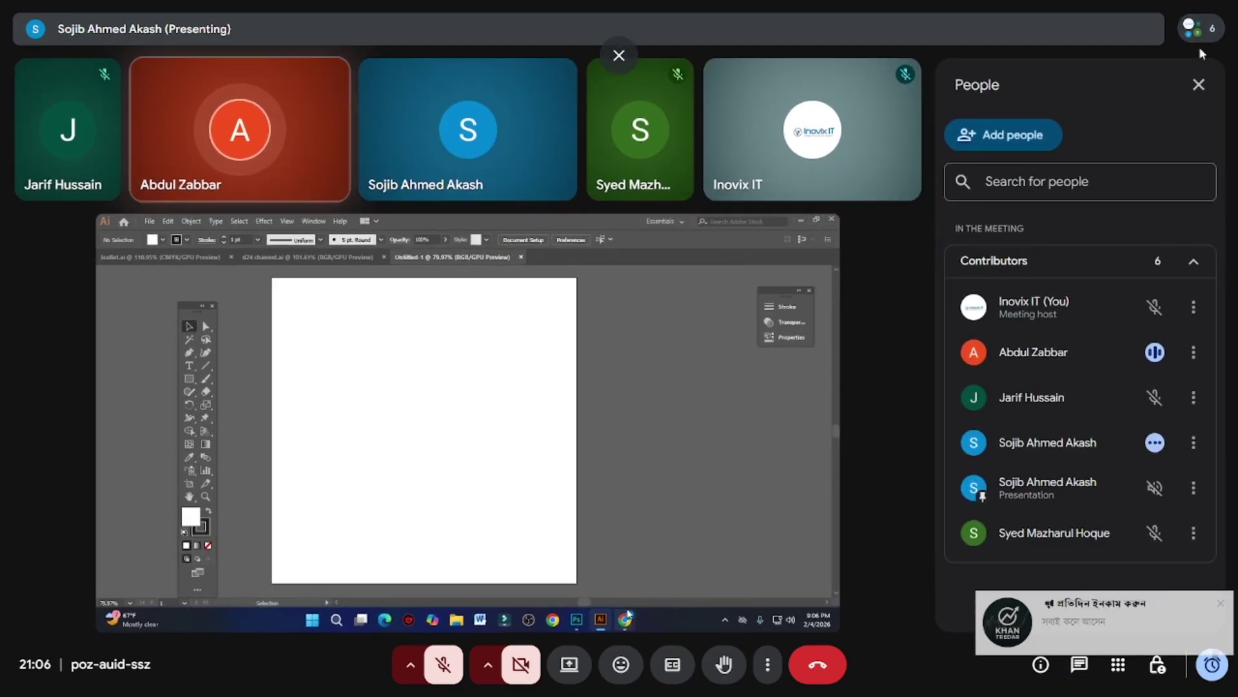
click(1201, 84)
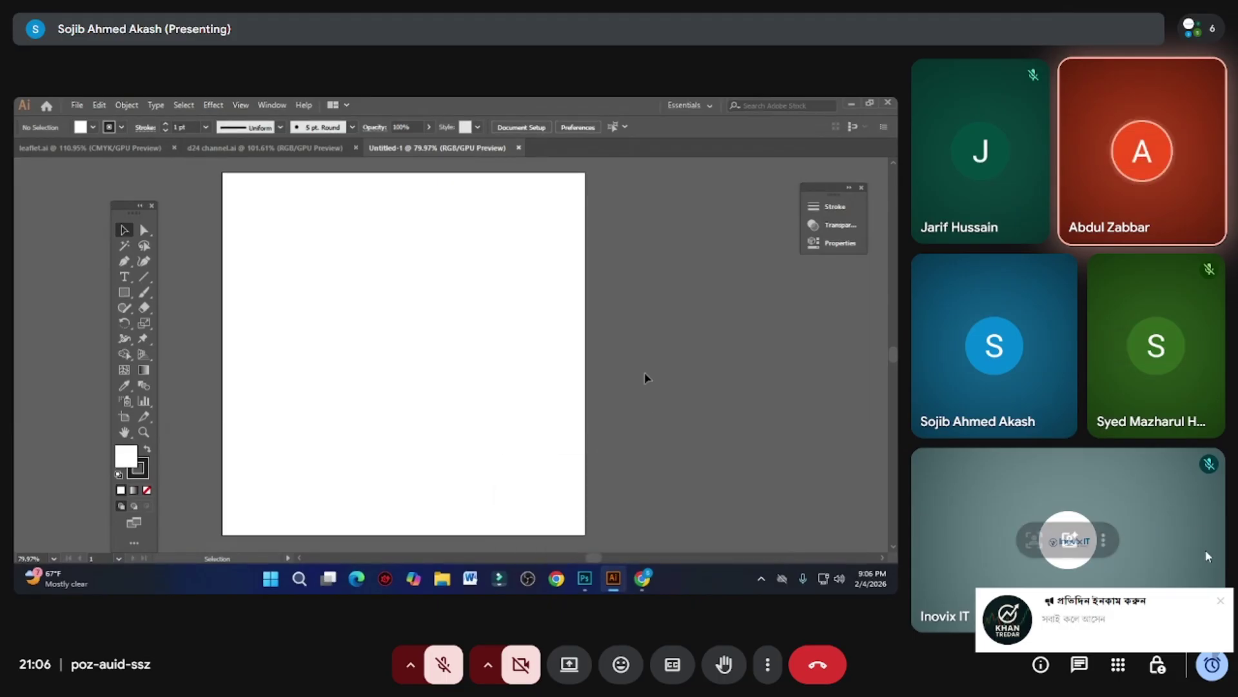
click(1221, 601)
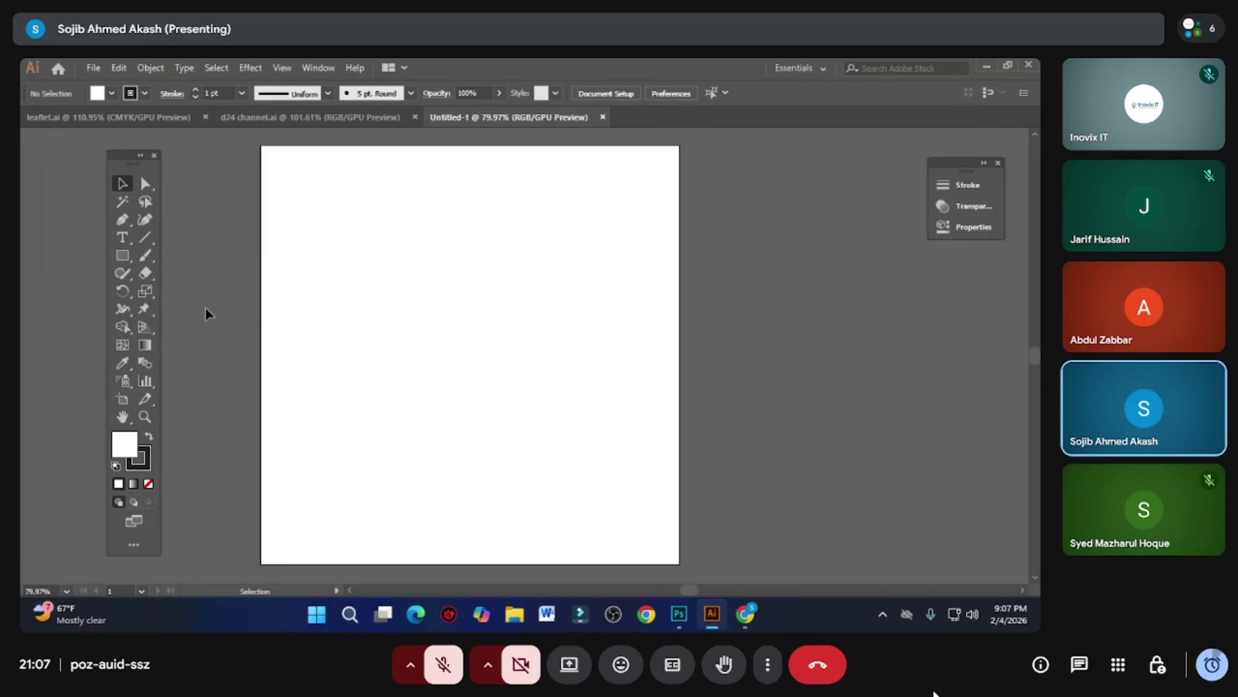
- Display the two-point perspective grid on the blank artboard and shift the floating toolbox slightly aside
scroll(220, 317, up, 1)
click(133, 178)
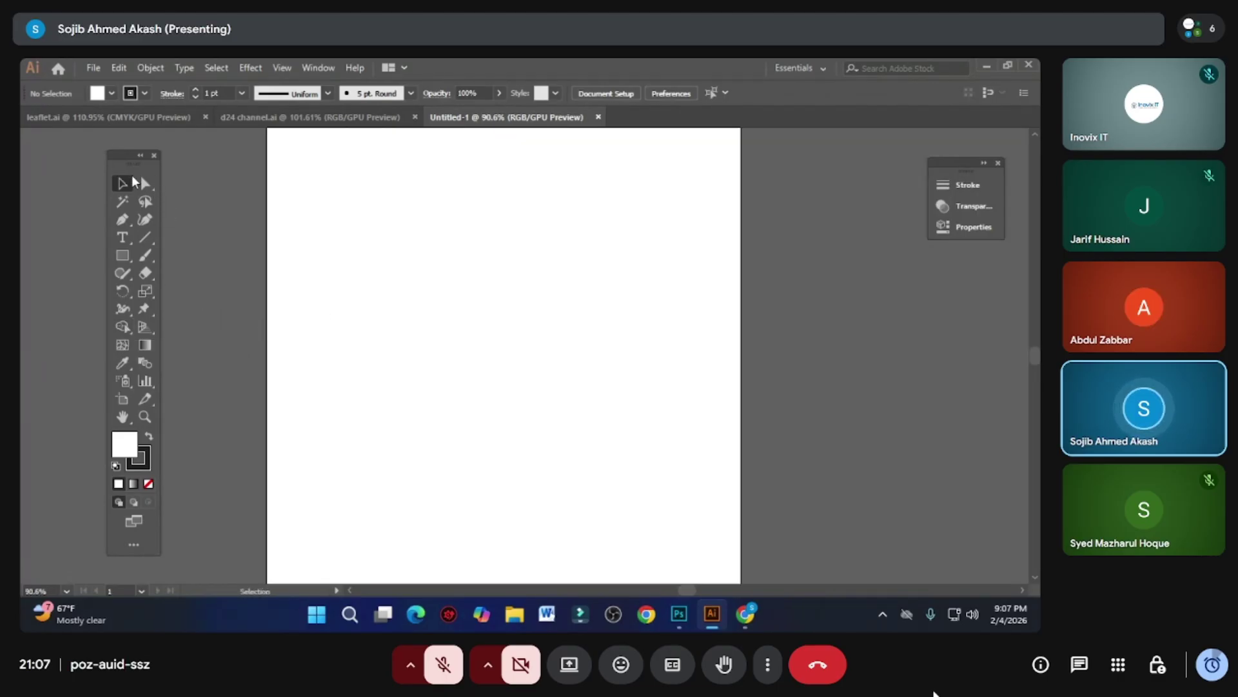
click(142, 329)
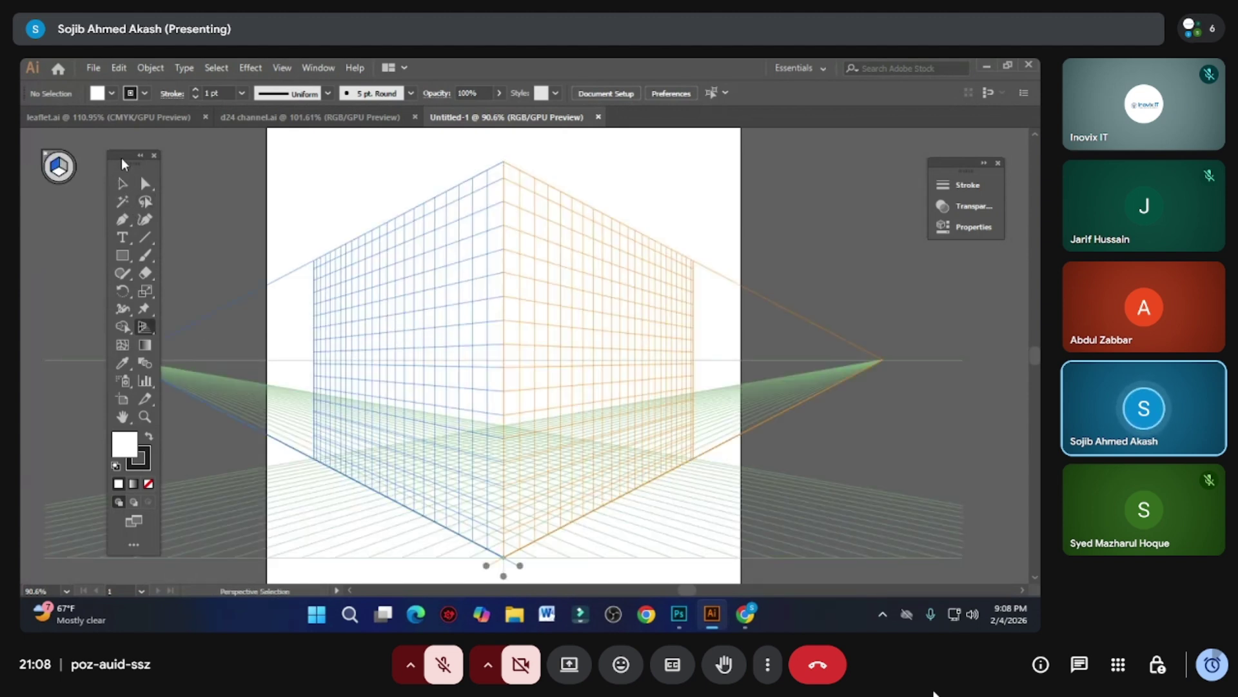
drag(134, 158, 116, 169)
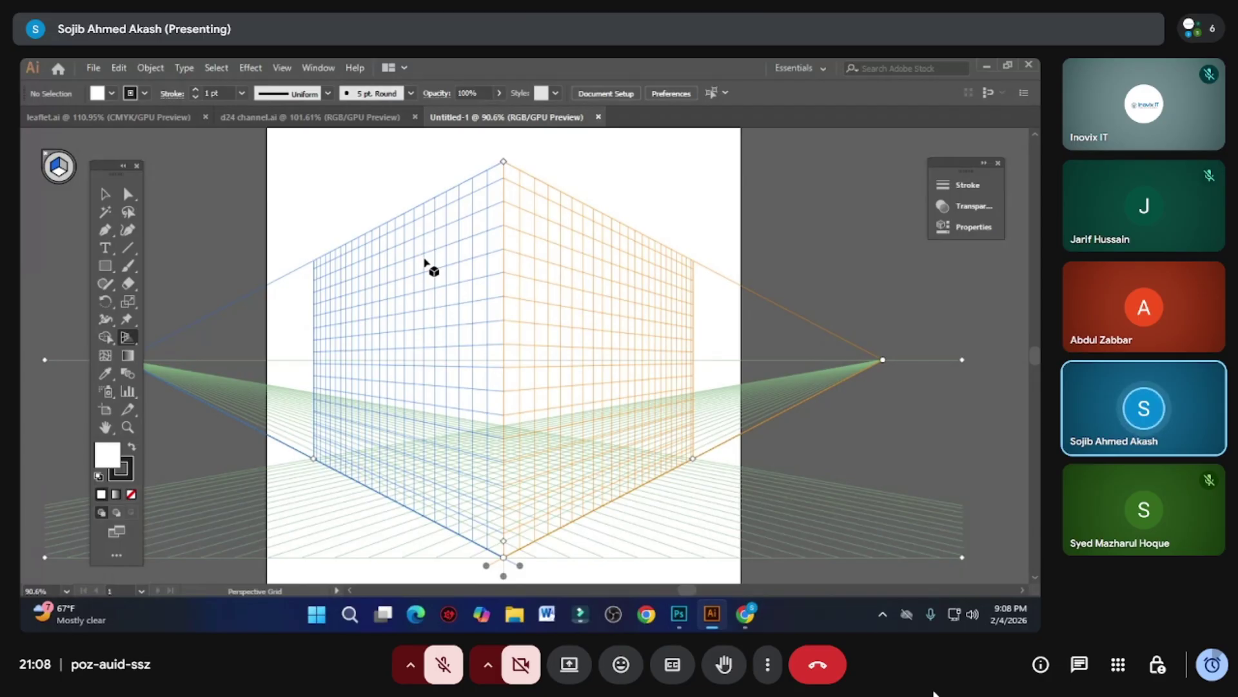
- Draw a test rectangle on the left perspective plane, just outside the artboard's upper right edge
click(105, 265)
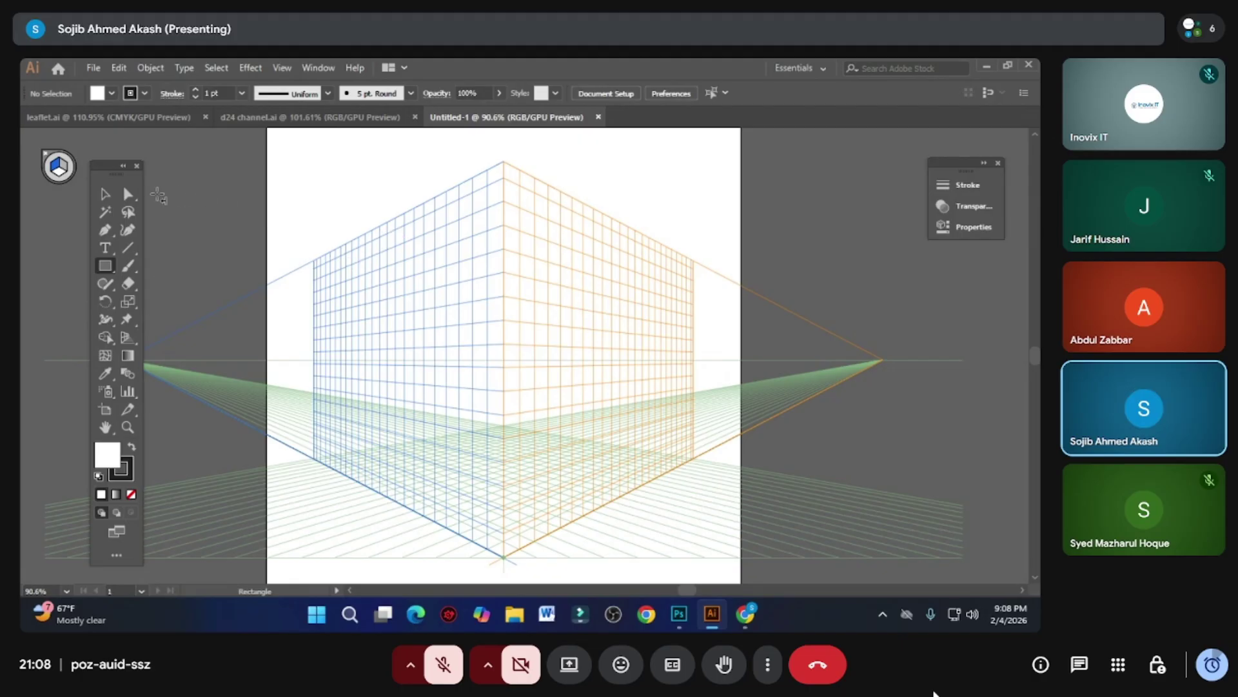
key(space)
drag(716, 241, 593, 316)
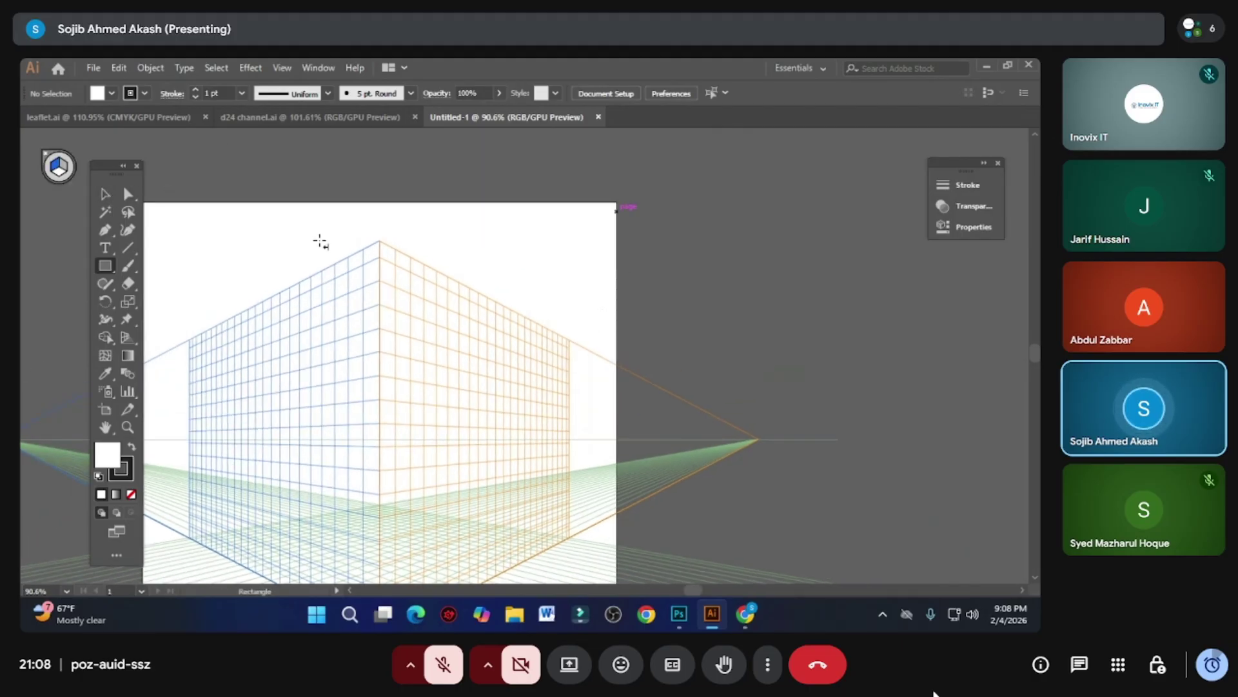
mouse_move(627, 174)
mouse_down()
mouse_move(819, 285)
mouse_move(819, 296)
mouse_up()
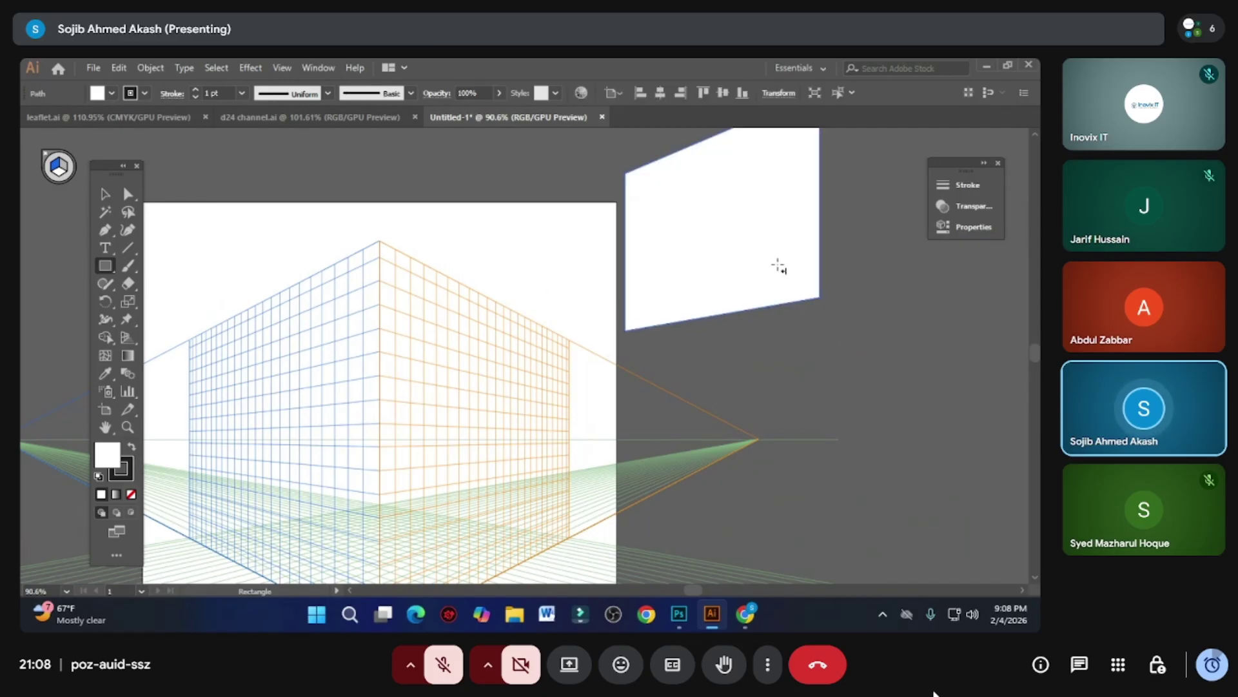
key(shift+v)
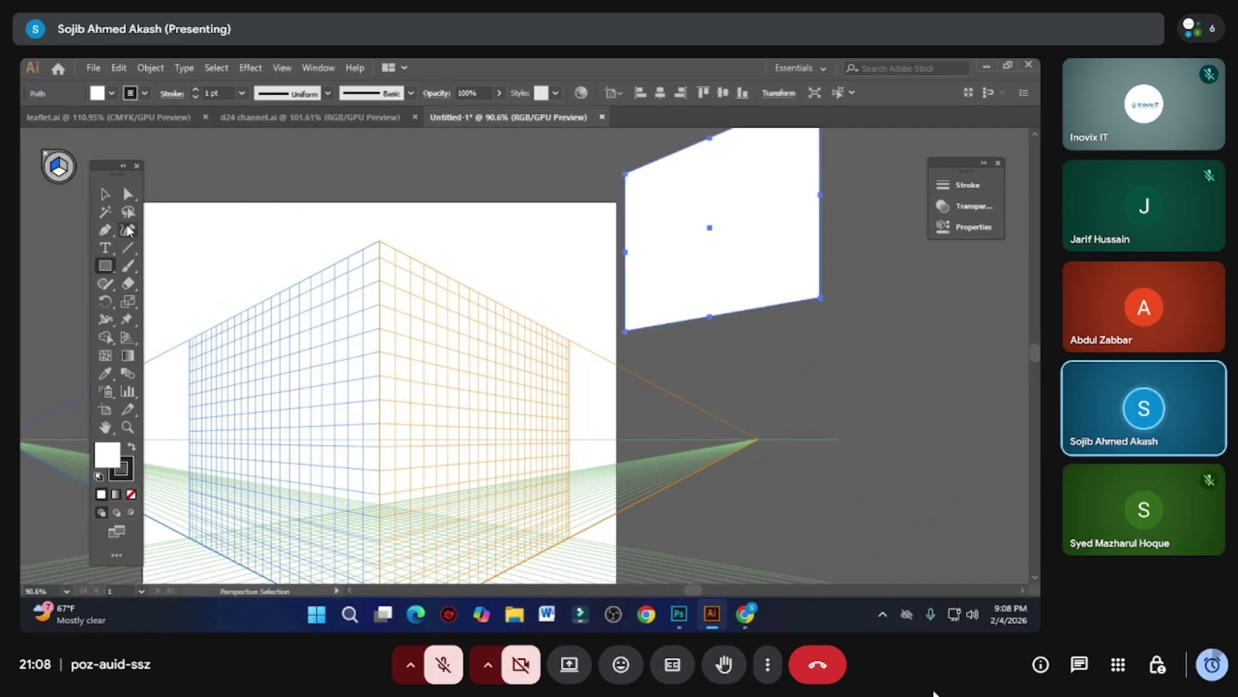
- Hide the perspective grid and draw a flat rectangle in the upper half of the artboard for comparison
click(127, 337)
key(ctrl+shift+i)
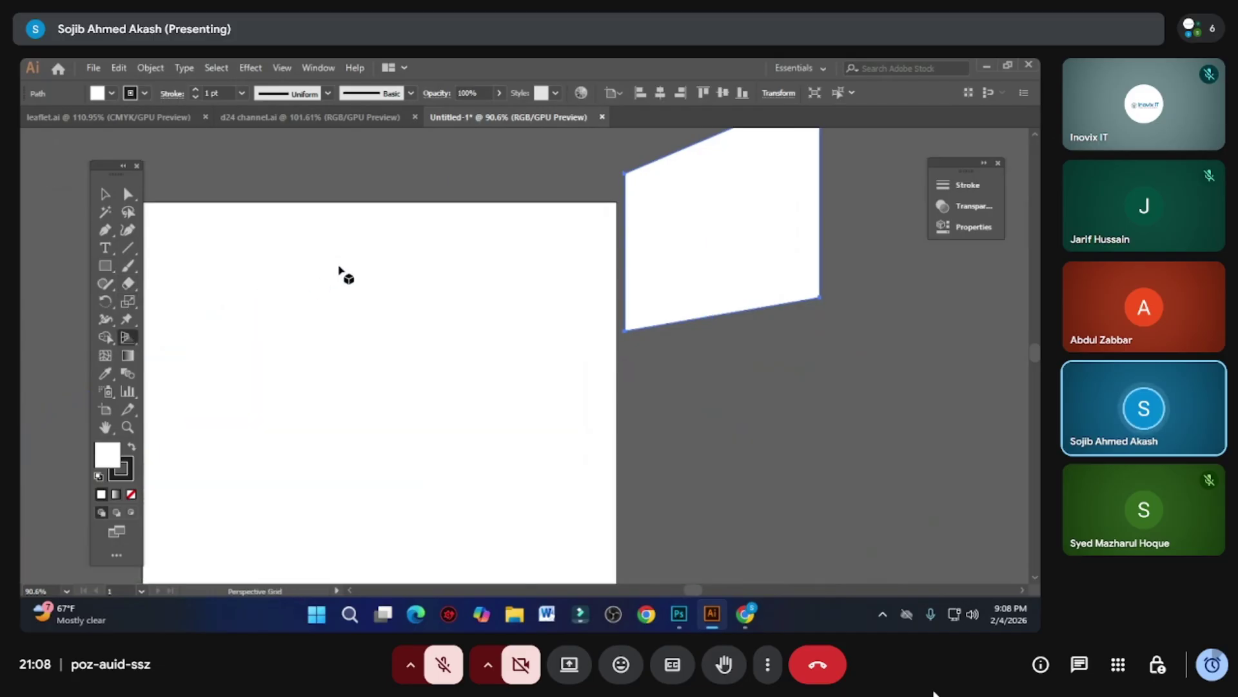
click(105, 265)
drag(213, 274, 472, 430)
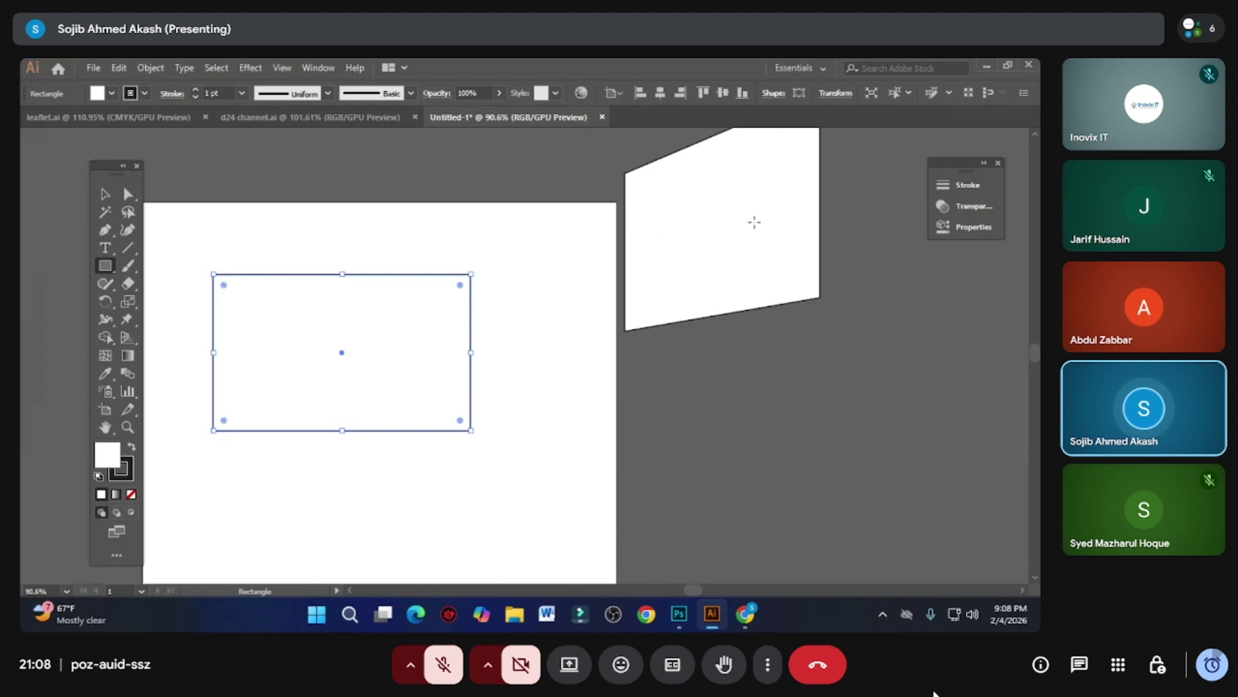
- Show the perspective grid again and draw another perspective rectangle, about 59 x 120 pt, well to the right of the artboard
click(128, 337)
scroll(503, 321, down, 2)
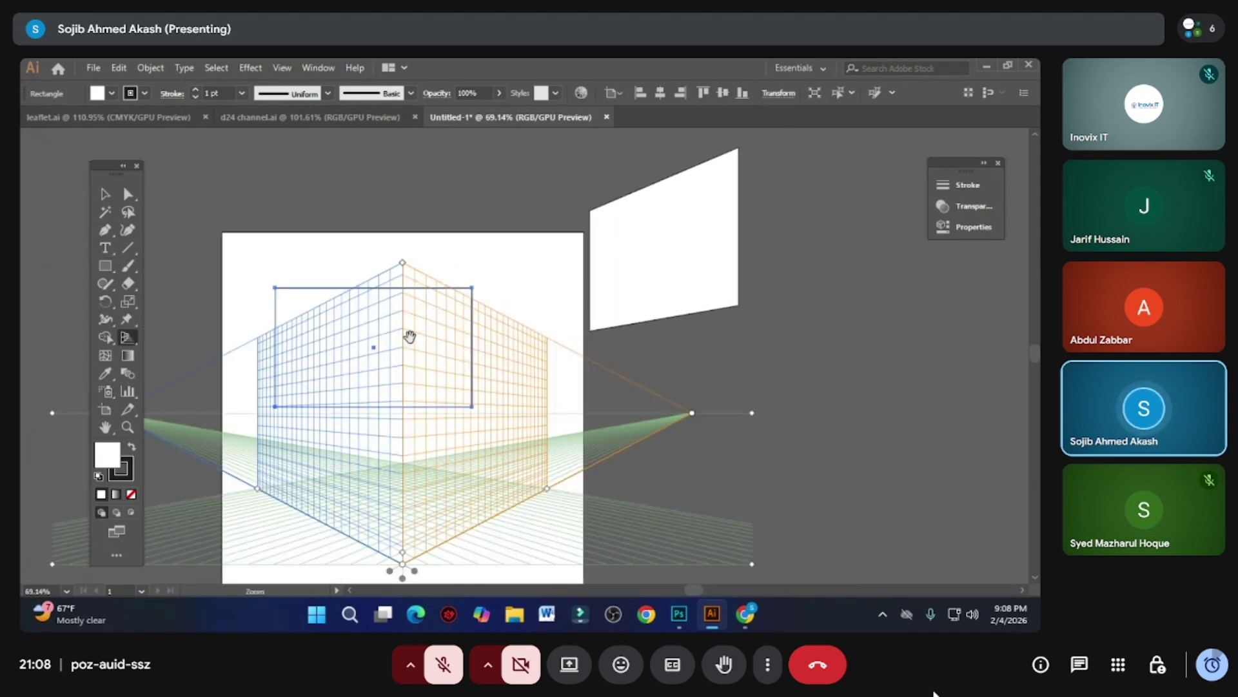
drag(409, 337, 438, 294)
scroll(438, 294, right, 2)
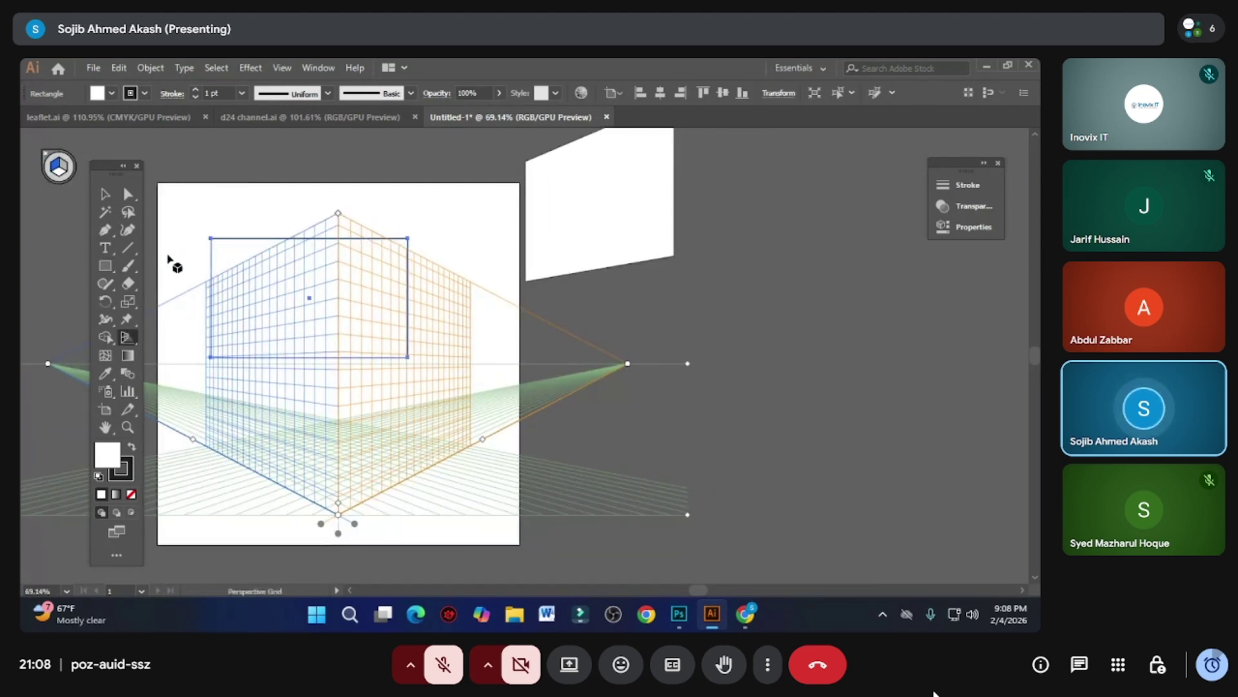
click(113, 271)
mouse_move(741, 252)
mouse_down()
mouse_move(889, 392)
mouse_move(922, 442)
mouse_up()
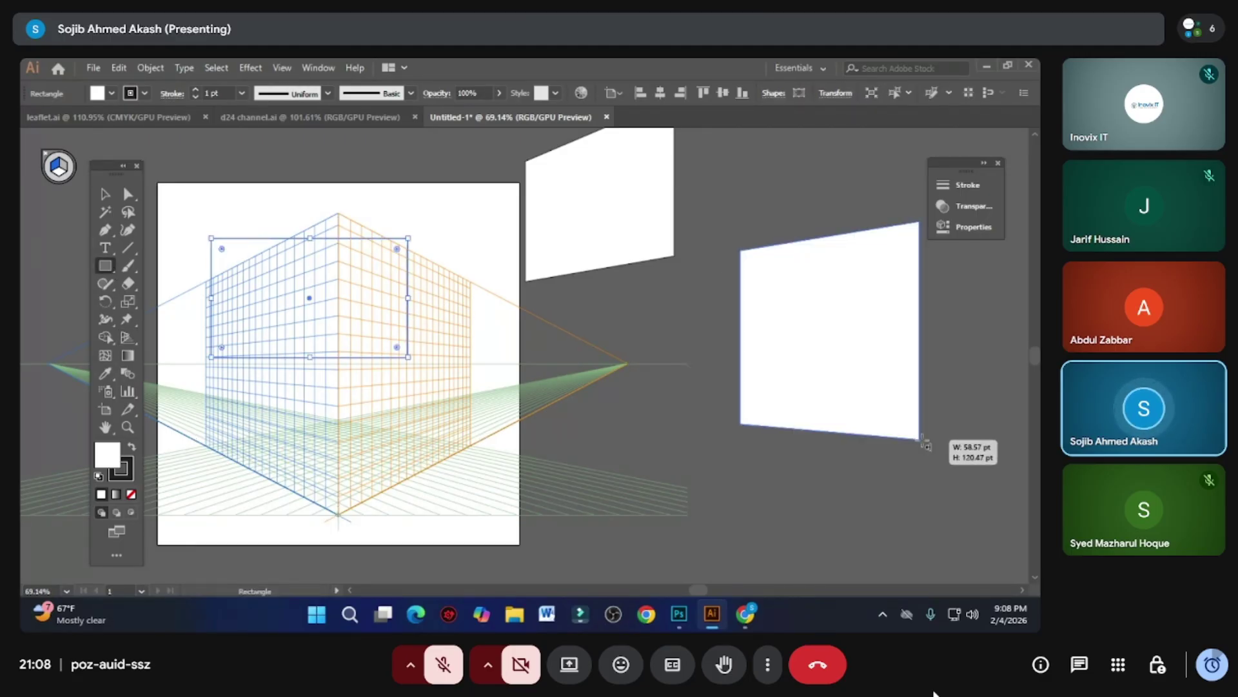
key(v)
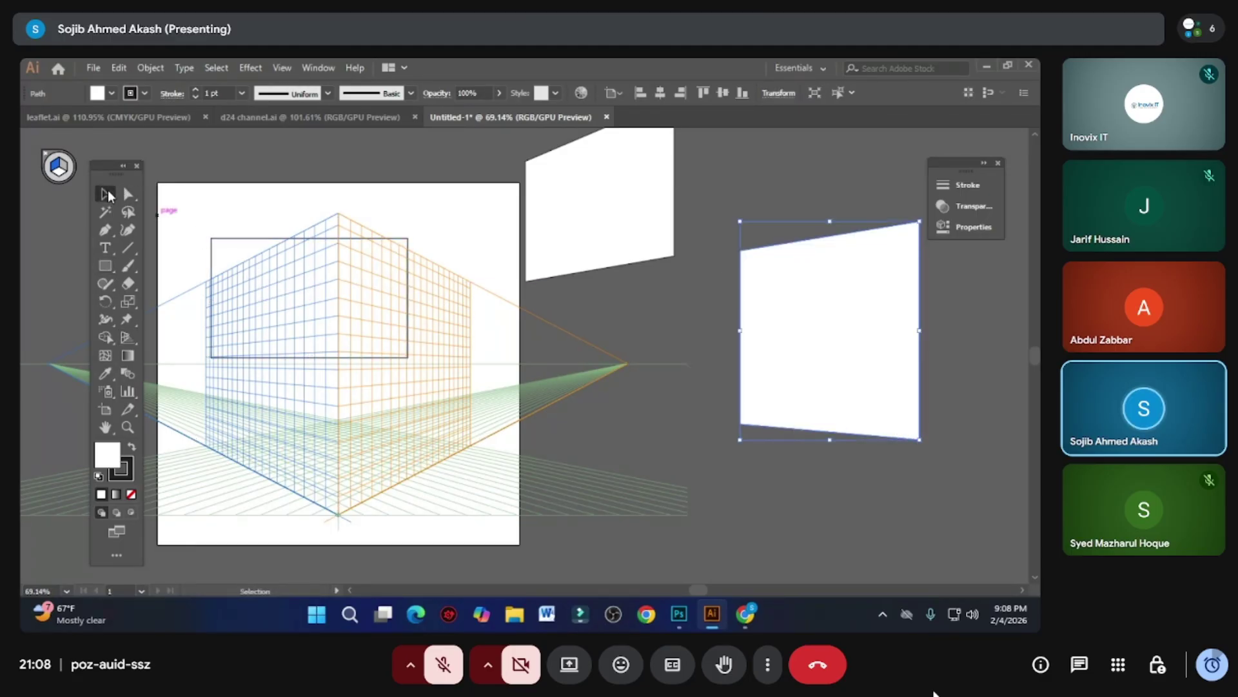
- Undo the three test rectangles
scroll(310, 205, left, 2)
scroll(373, 243, up, 1)
key(ctrl+z)
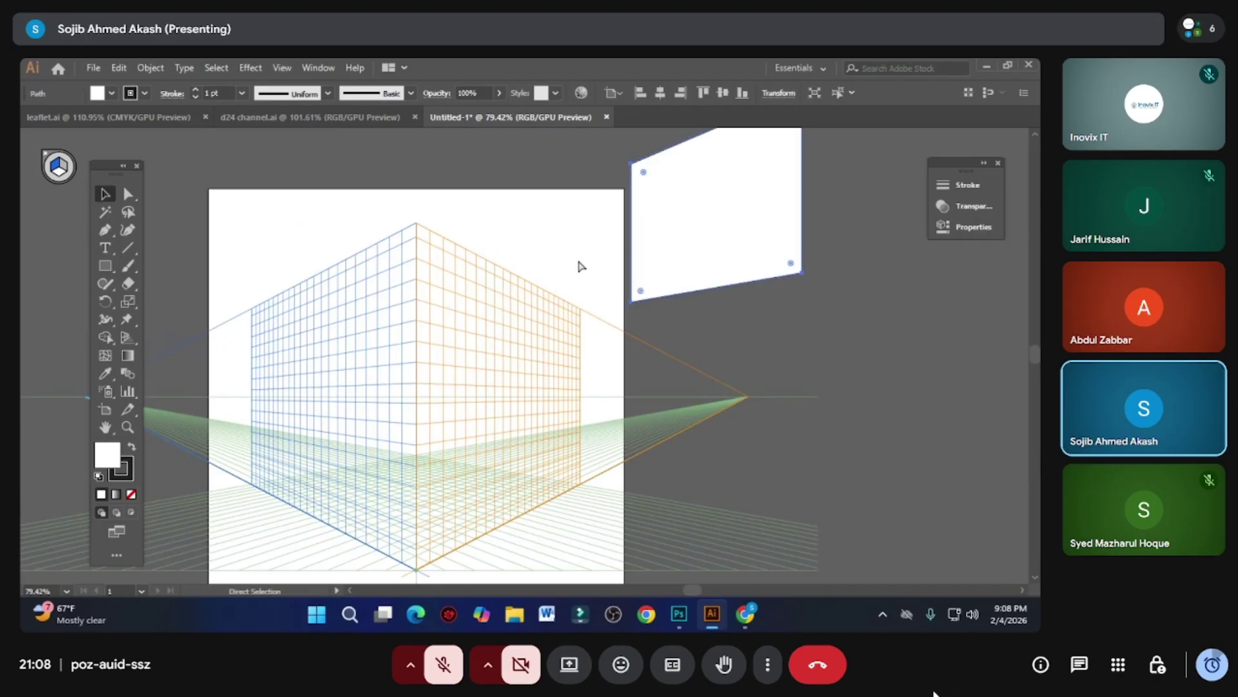
key(ctrl+z)
- Draw a rectangle on the left perspective plane from the grid's top corner and swap its colours to black fill with white stroke
click(129, 337)
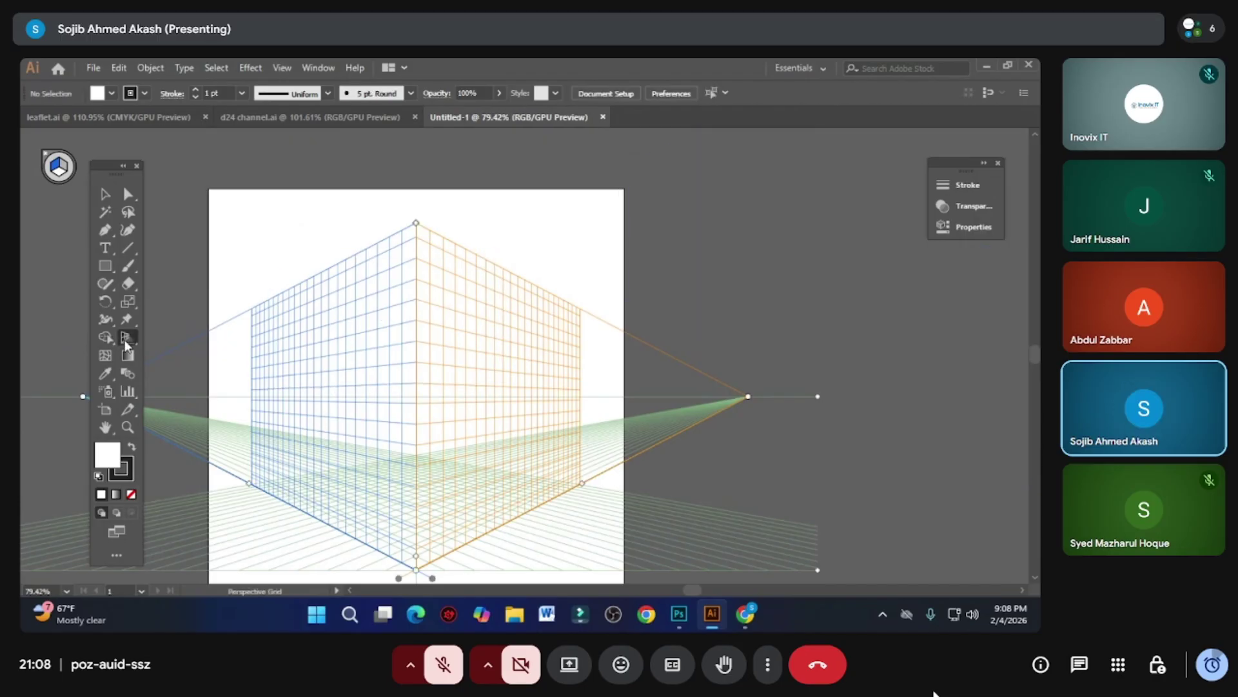
drag(149, 359, 234, 348)
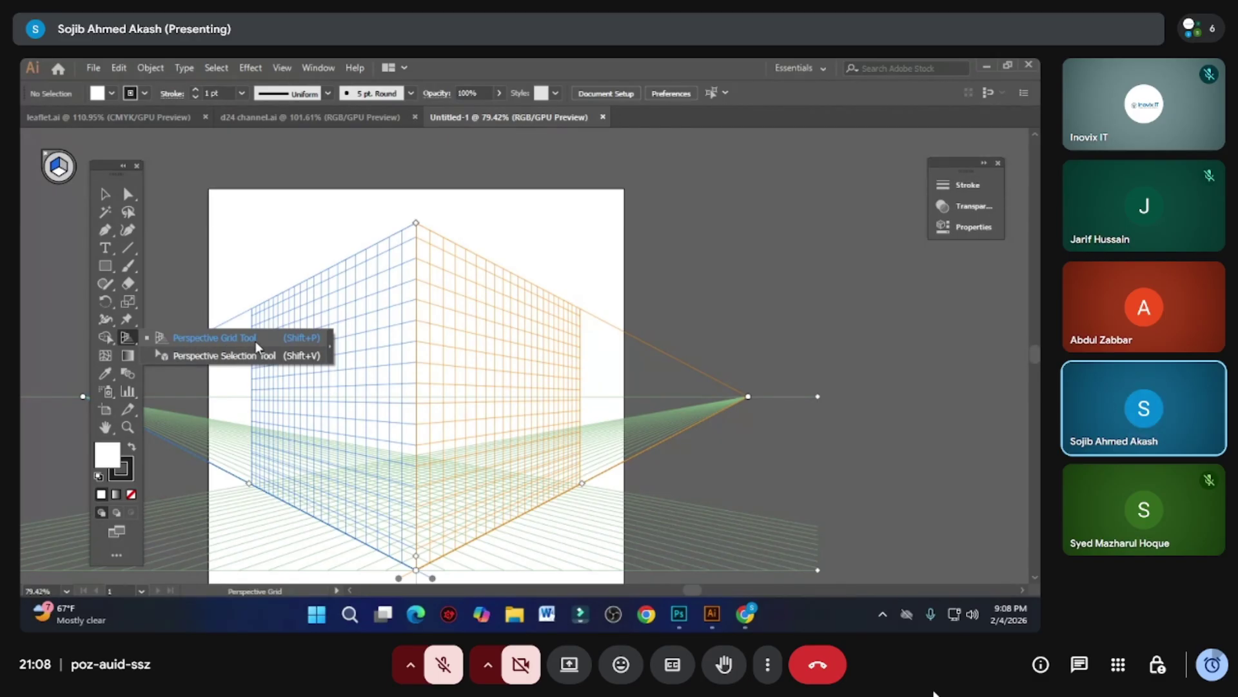
drag(256, 349, 398, 302)
key(space)
drag(398, 301, 478, 282)
scroll(479, 282, up, 3)
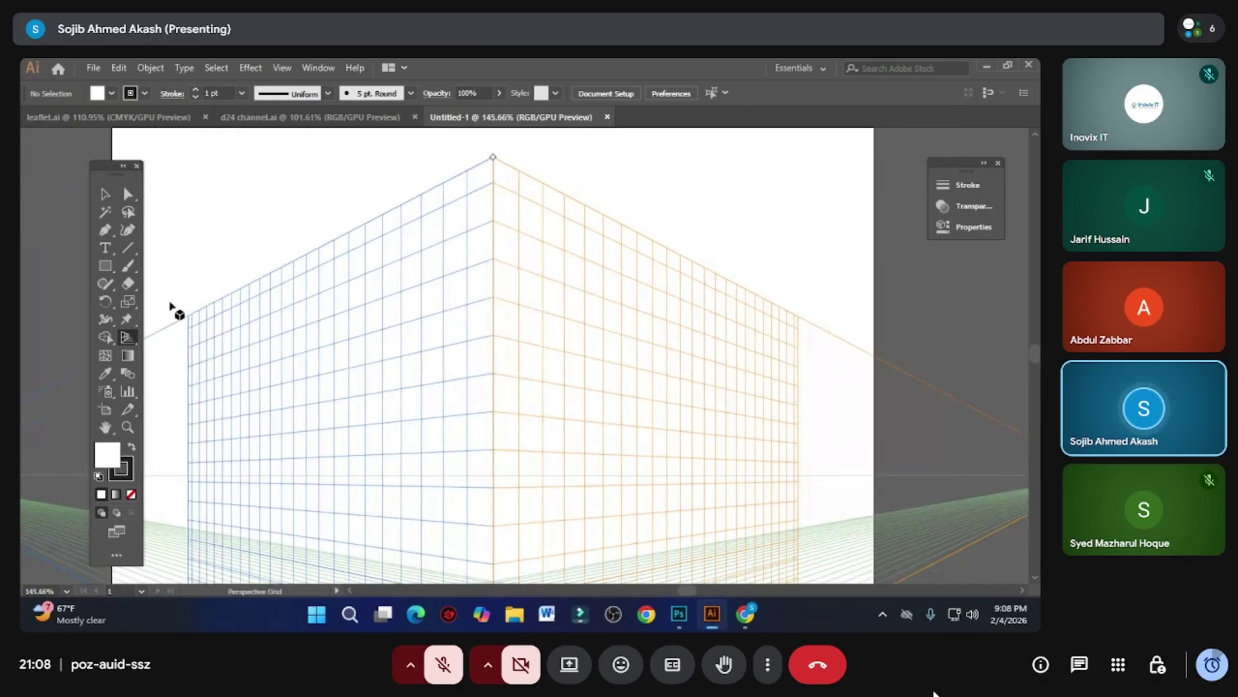
click(110, 269)
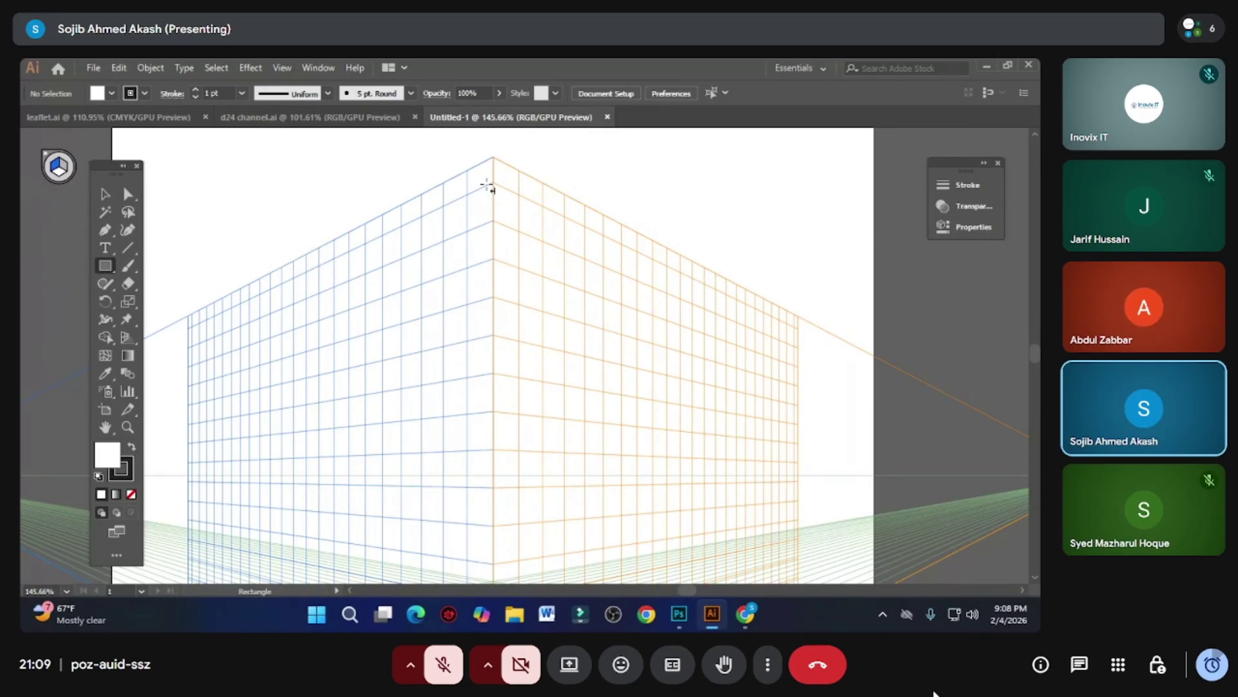
mouse_move(493, 158)
mouse_down()
mouse_move(510, 223)
mouse_move(365, 526)
mouse_move(271, 548)
mouse_move(282, 514)
mouse_move(270, 533)
mouse_up()
key(shift+x)
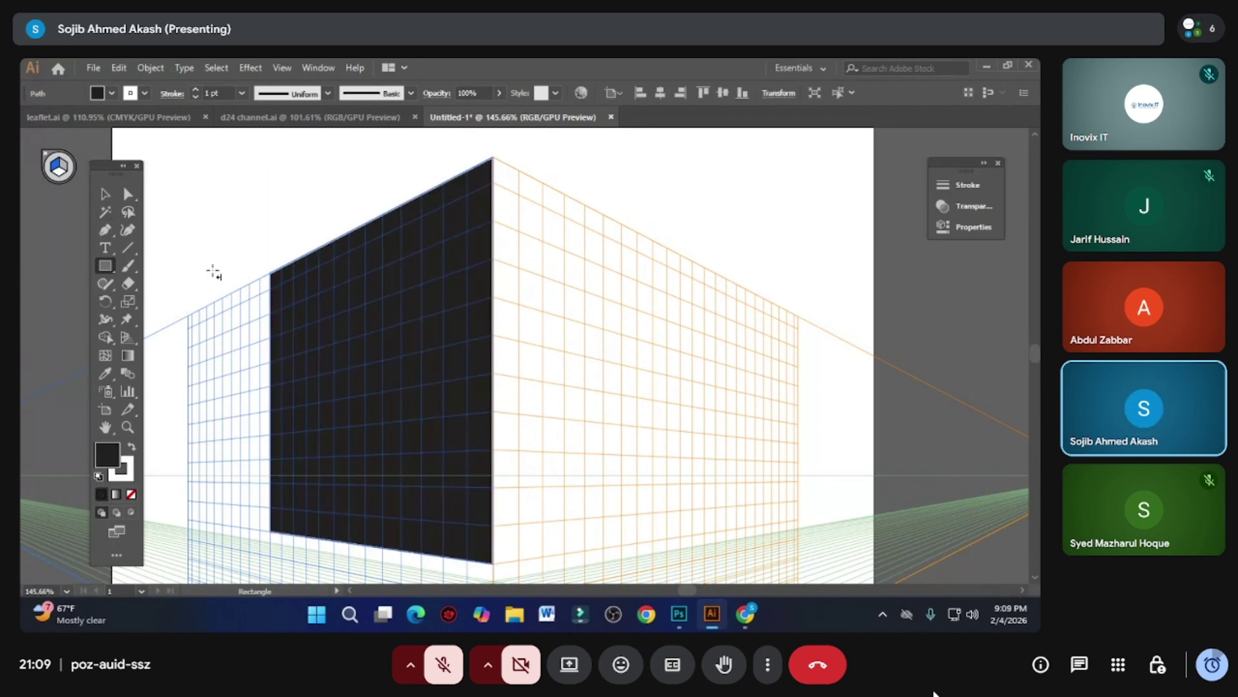
click(106, 193)
click(271, 171)
scroll(470, 298, down, 2)
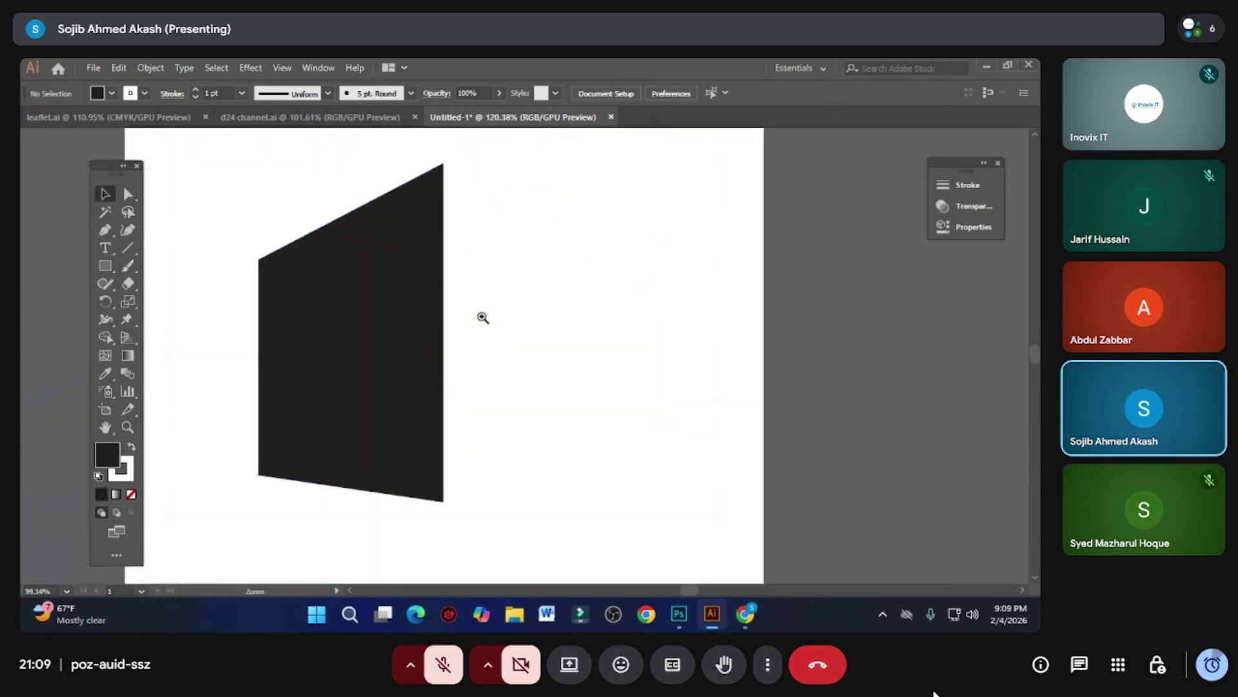
click(425, 307)
right_click(425, 309)
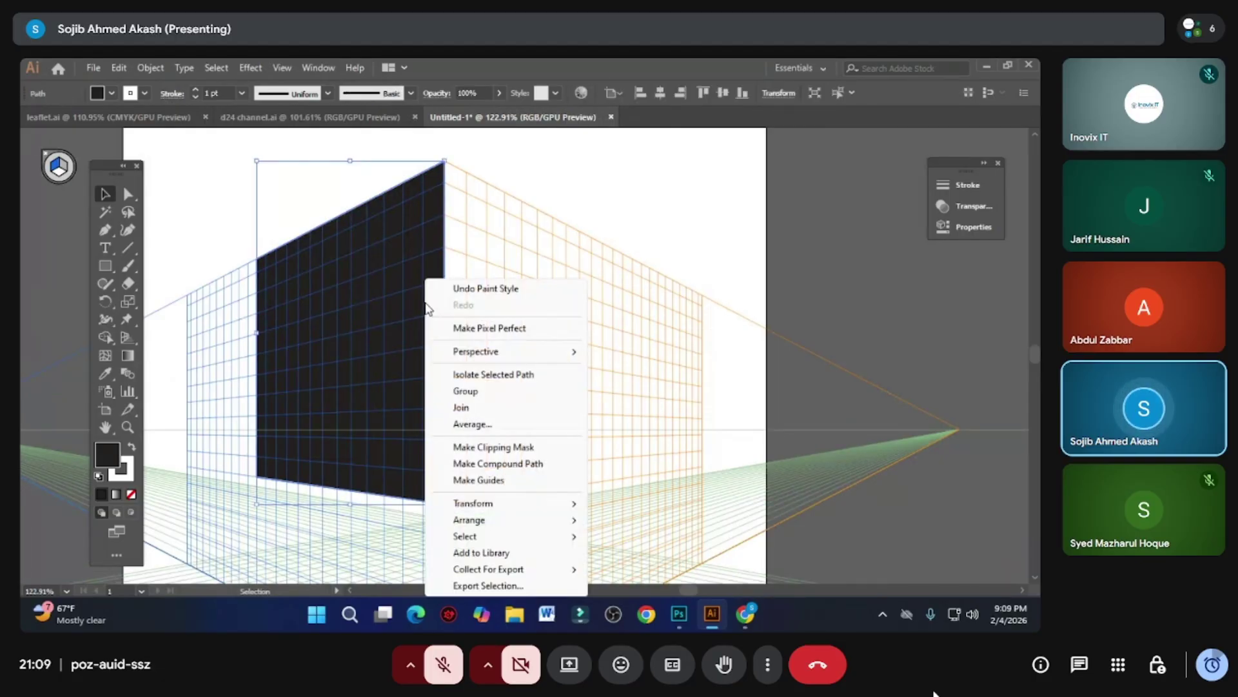
click(389, 296)
- Try to draw a second rectangle from the grid's top corner across the right half of the grid, and discard it
click(105, 265)
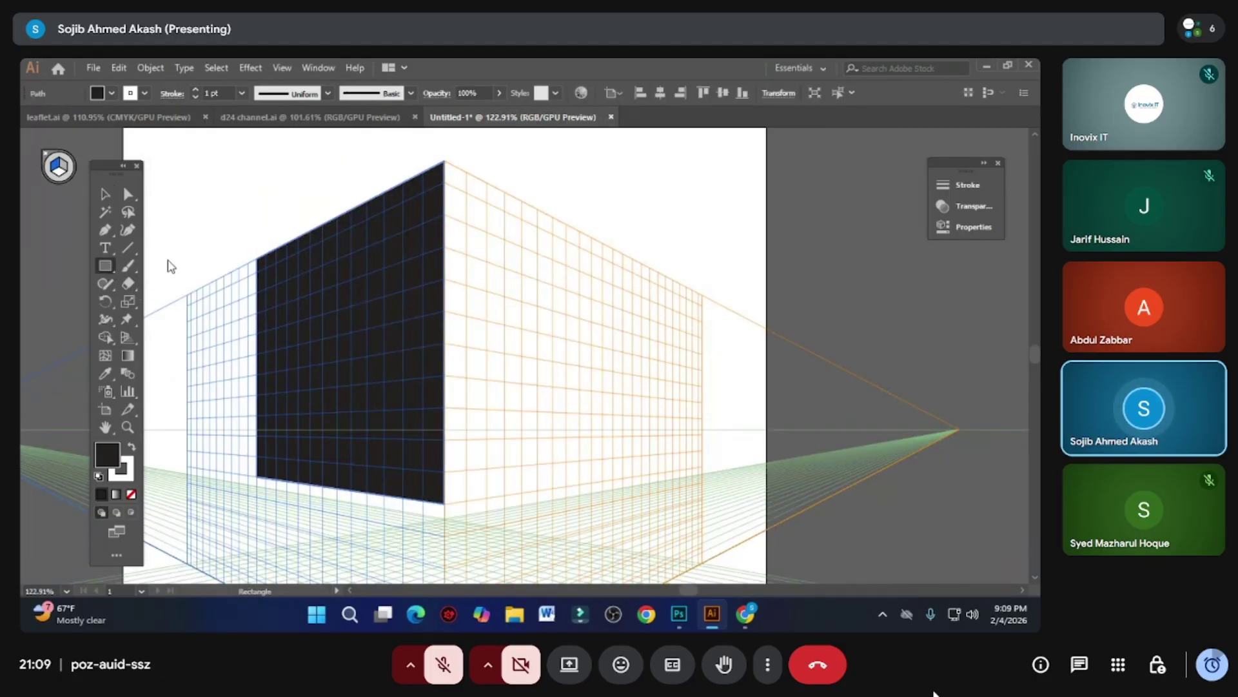
drag(446, 162, 589, 516)
key(Delete)
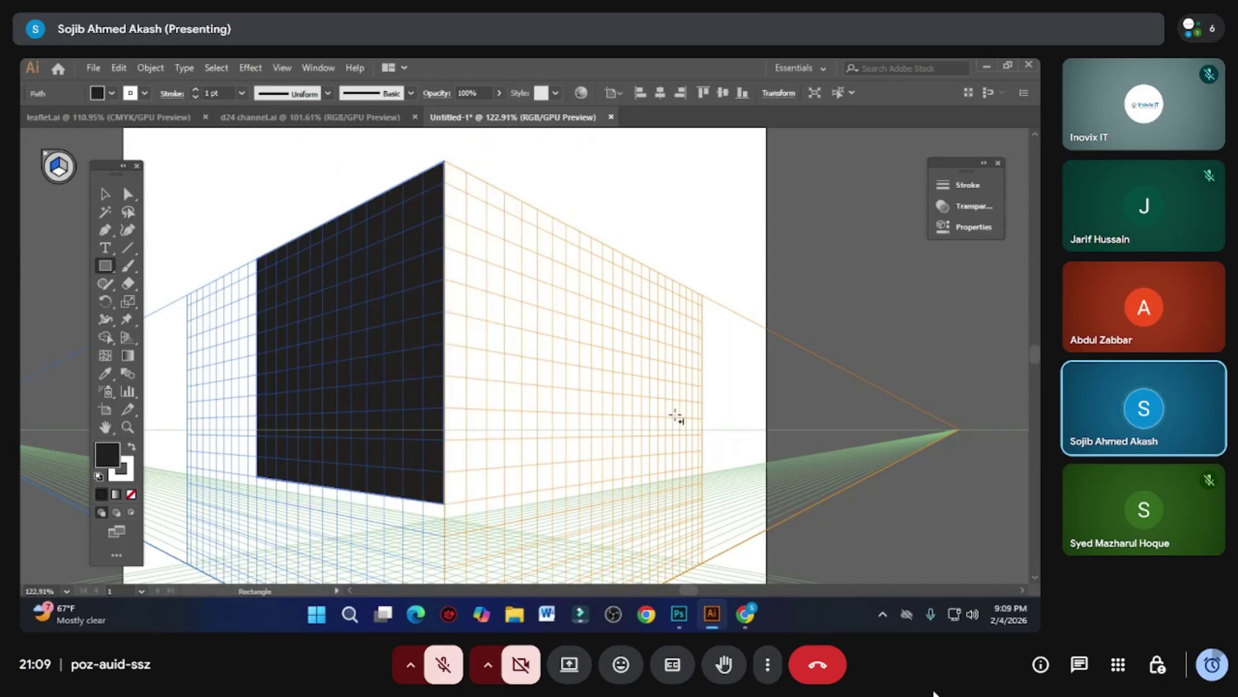
key(v)
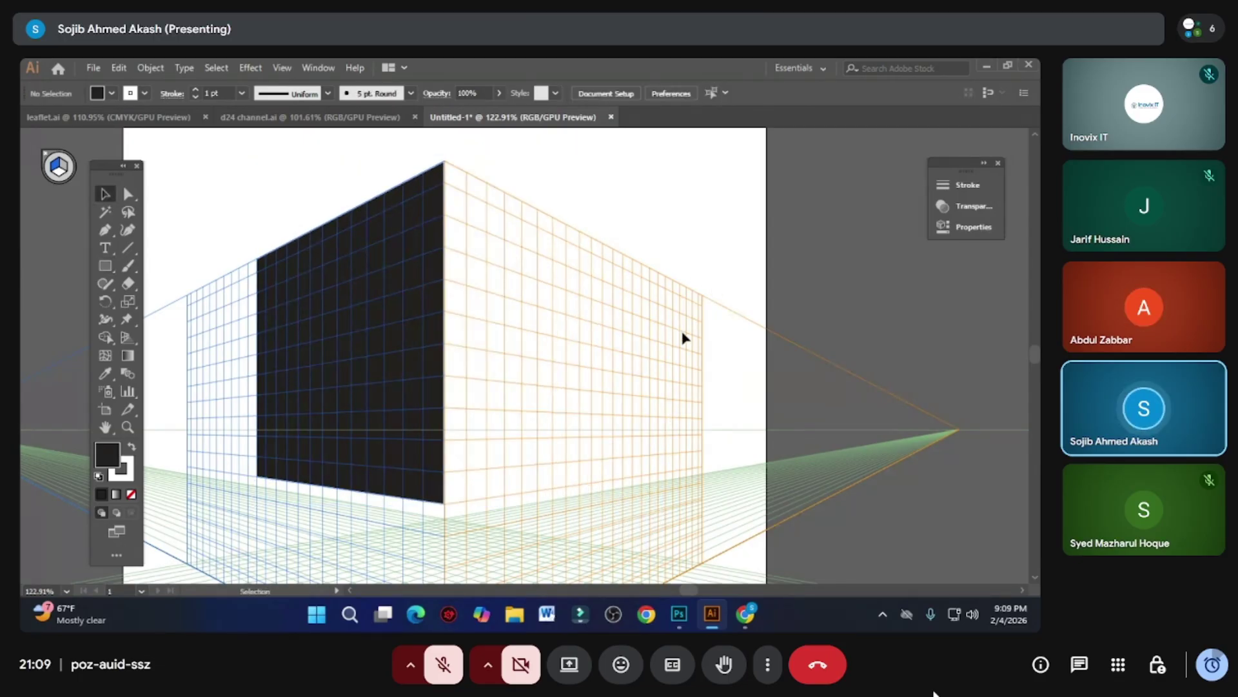
- Hide the perspective grid and return to the Selection tool
click(128, 337)
key(ctrl+shift+i)
key(v)
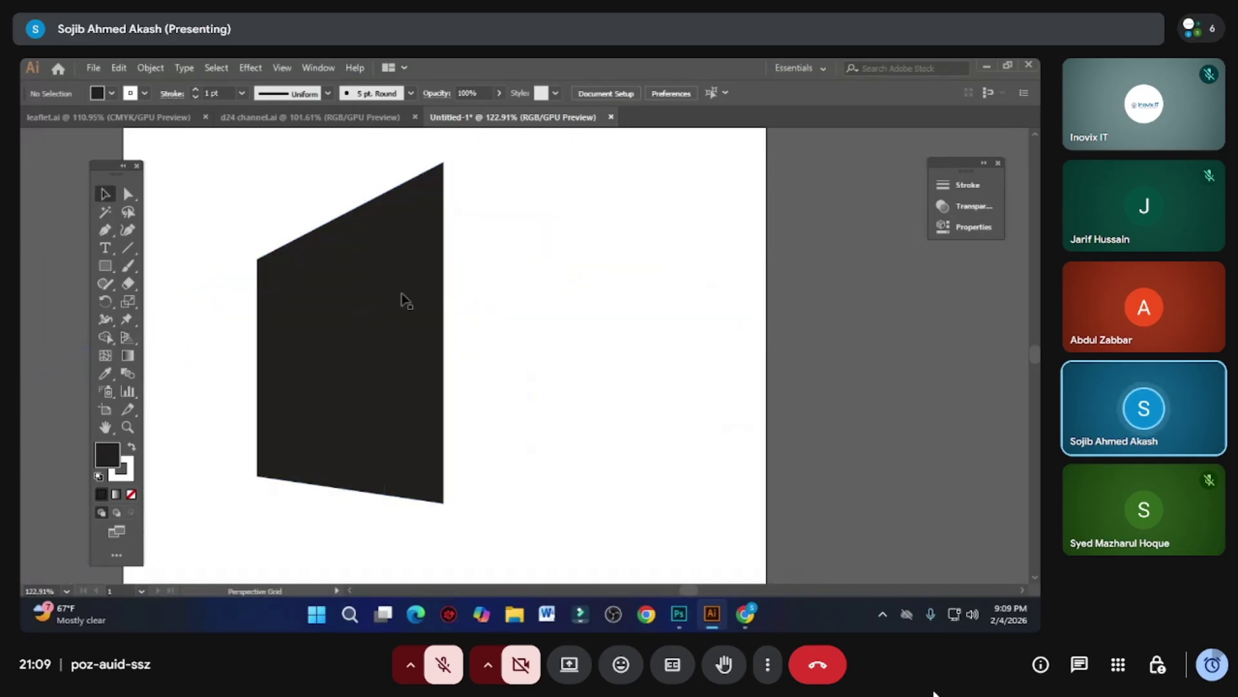
- Create a reflected copy of the black panel across the vertical axis, with the preview turned on
click(374, 297)
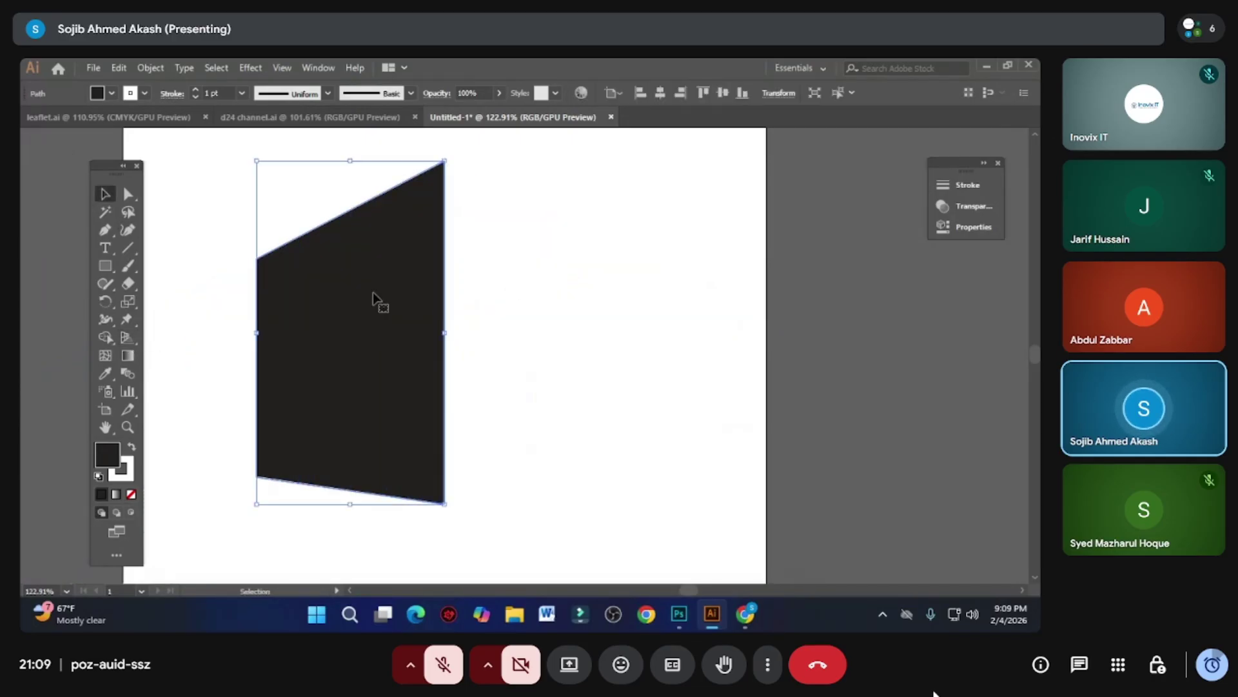
right_click(365, 368)
mouse_move(456, 509)
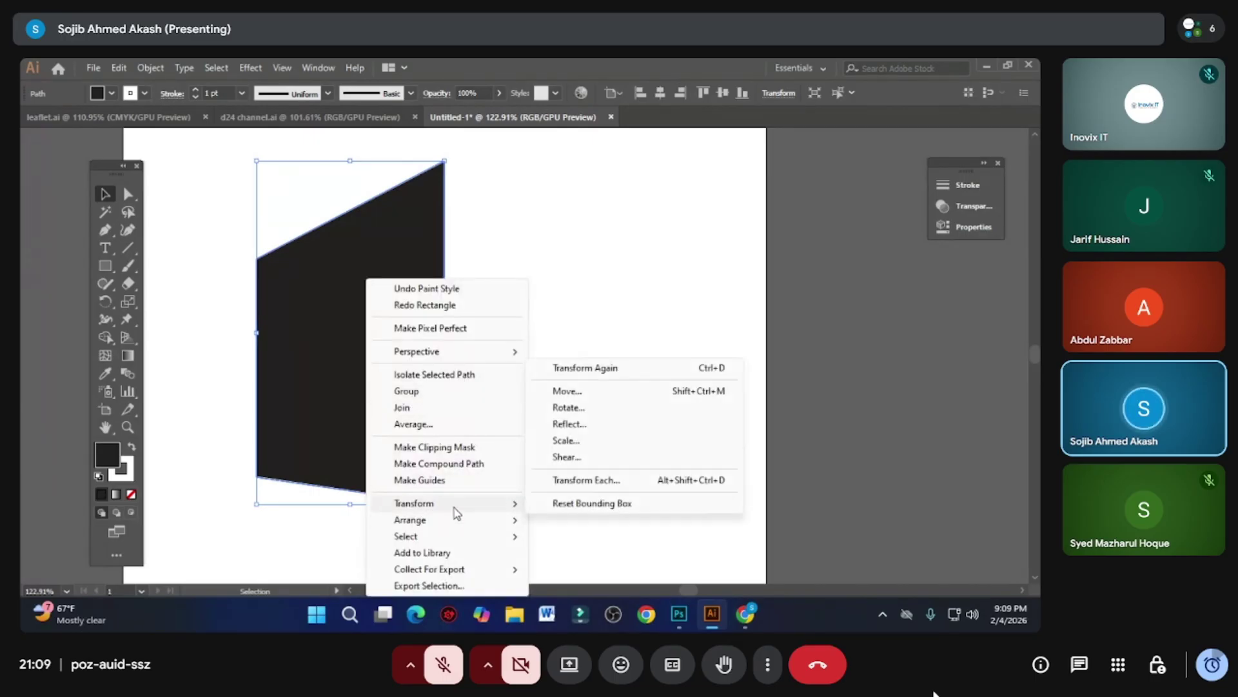
click(566, 426)
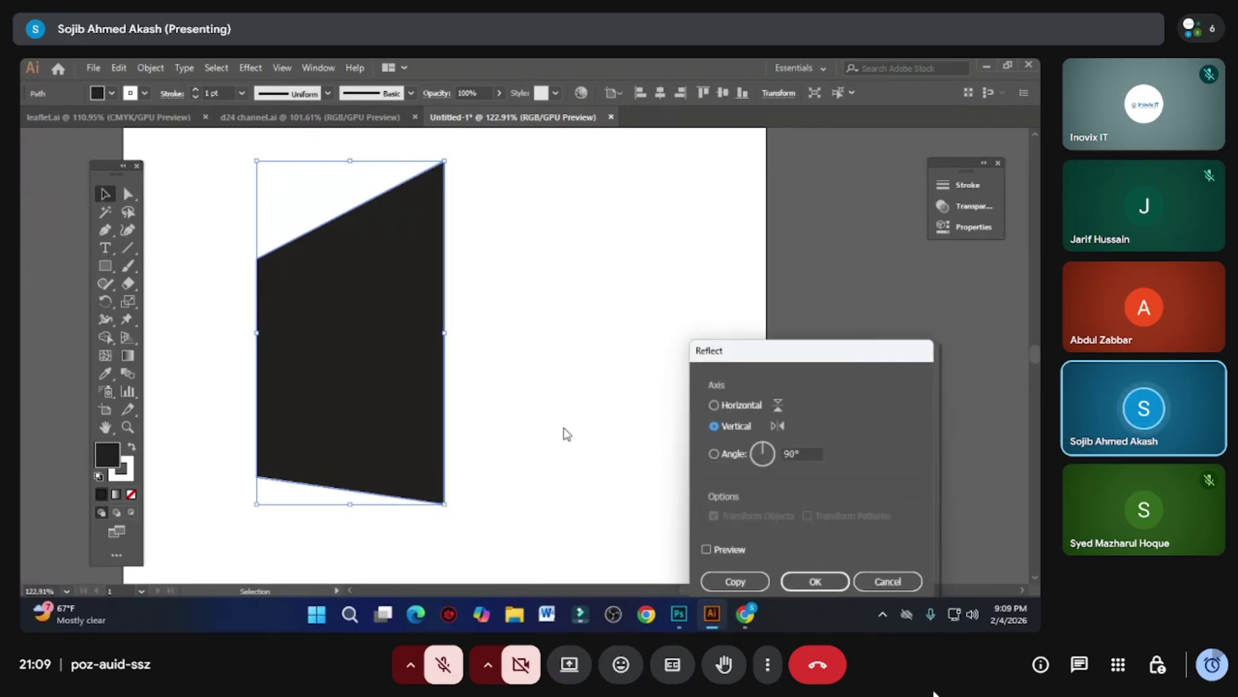
click(707, 550)
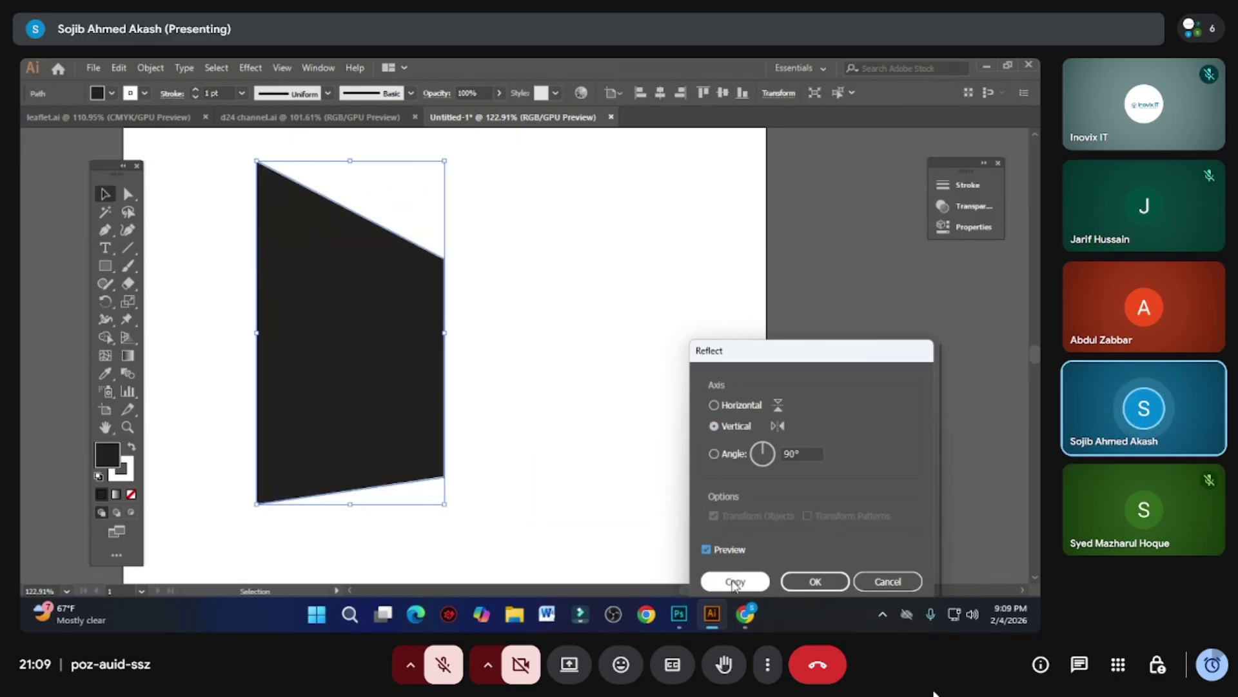
click(735, 582)
- Move the reflected copy sideways so its tall edge meets the original panel's tall edge
drag(355, 374, 541, 373)
click(690, 335)
scroll(636, 352, up, 4)
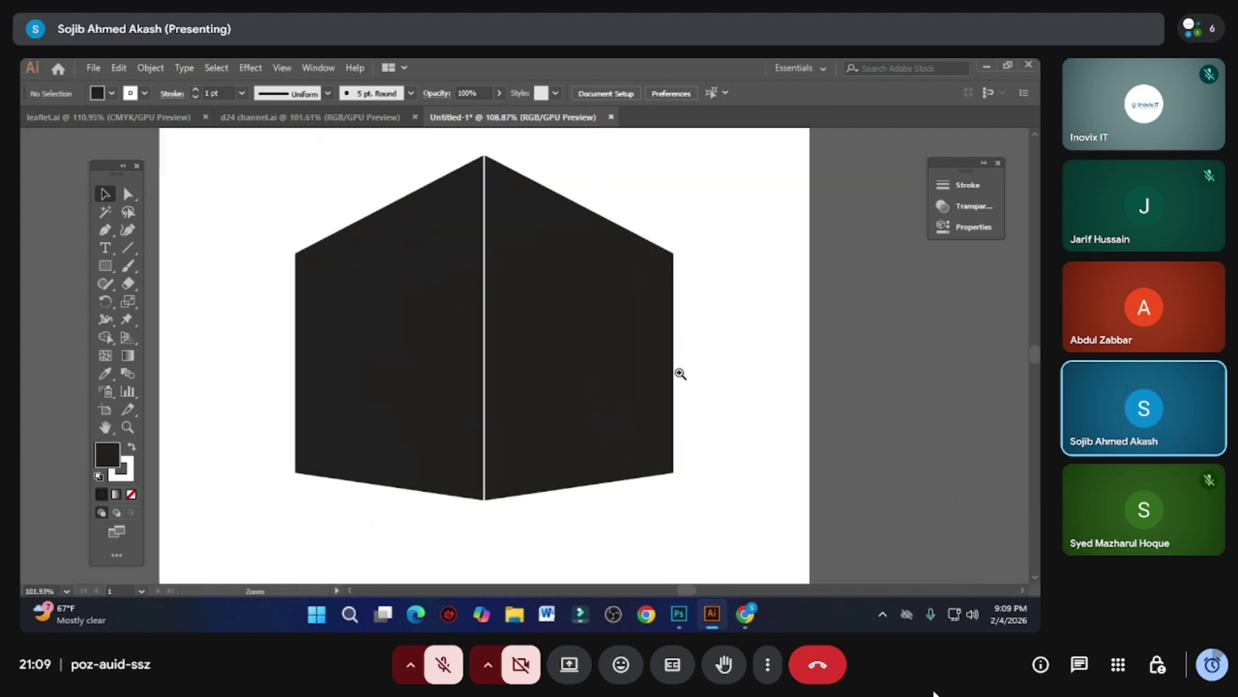
- Remove the white stroke from both panels and hide the tool panels for an uncluttered view
click(276, 279)
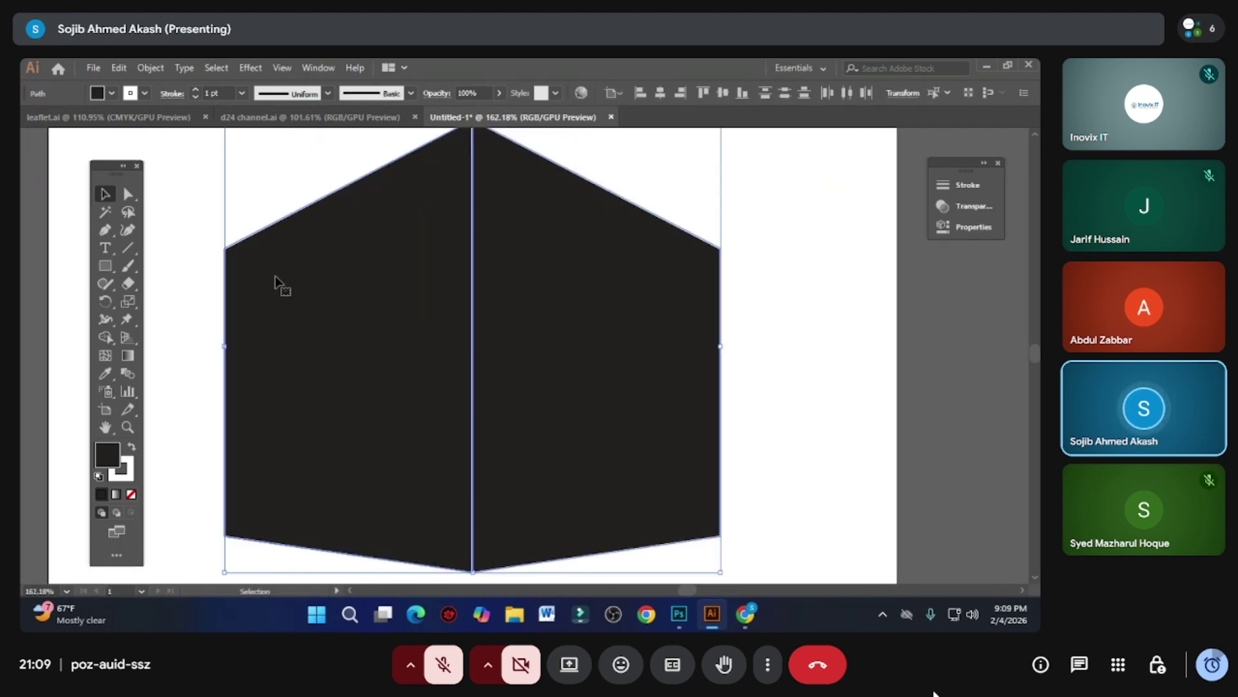
key(F6)
click(185, 215)
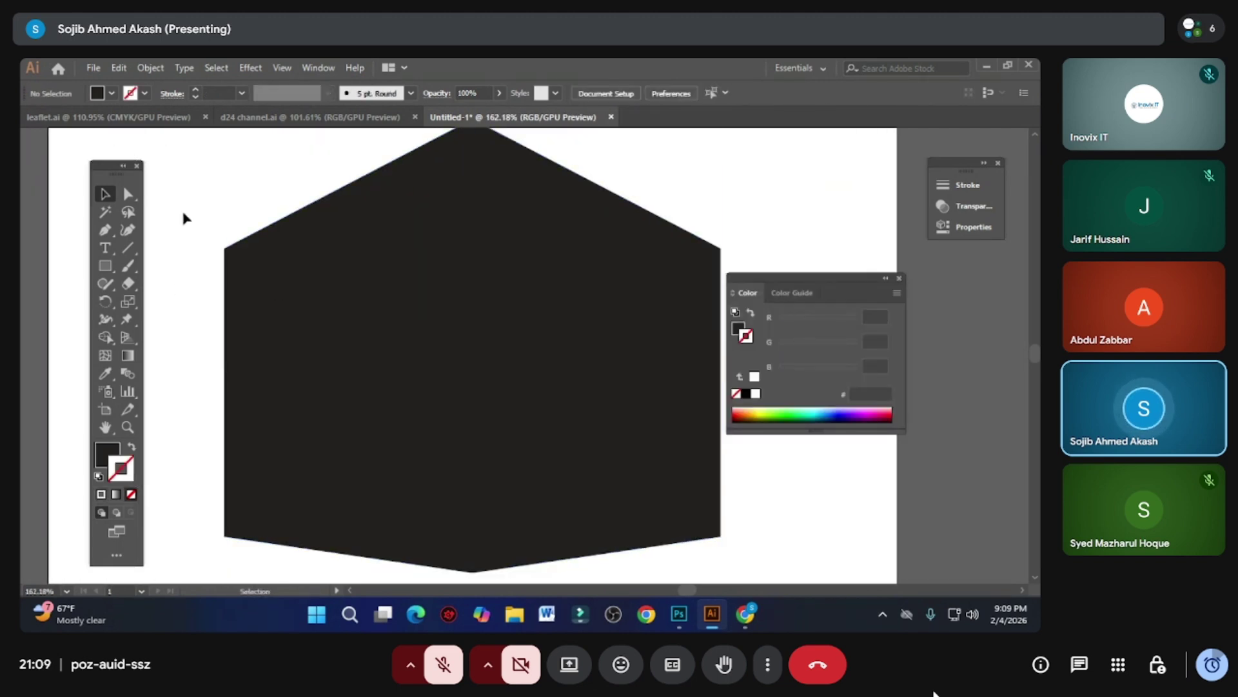
key(Tab)
key(ctrl+0)
ctrl+space+click(452, 315)
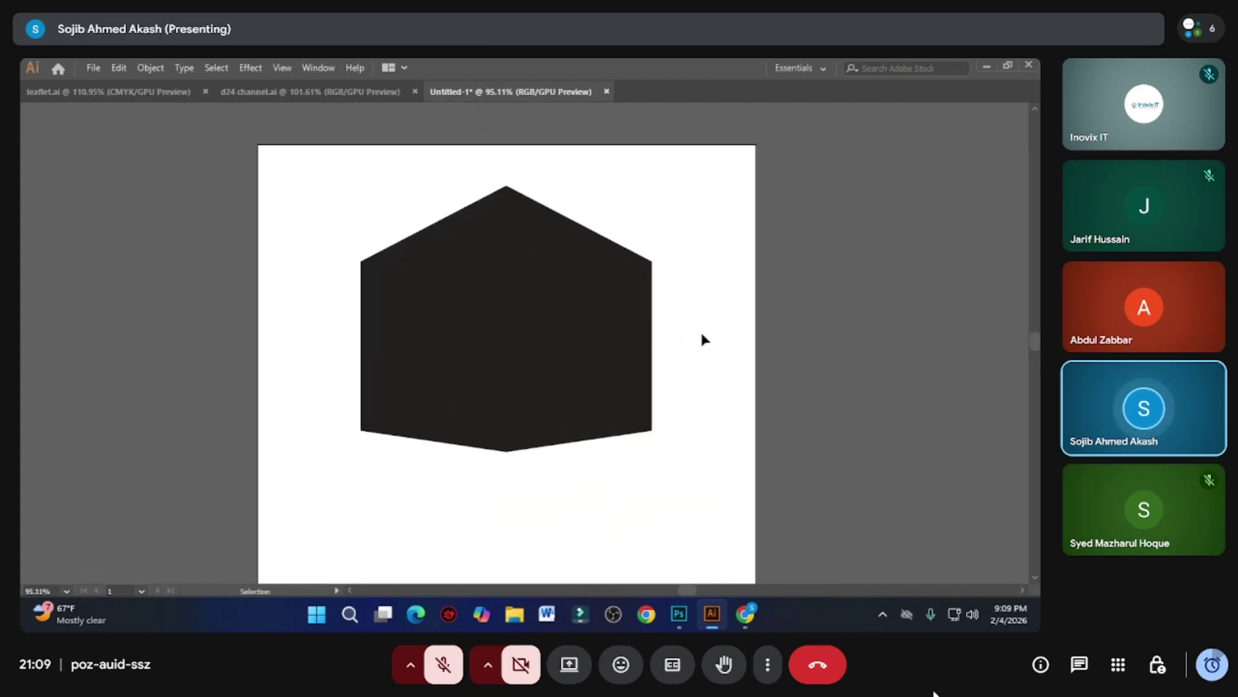
- Select both black panels and narrow them together horizontally, keeping their height
click(574, 336)
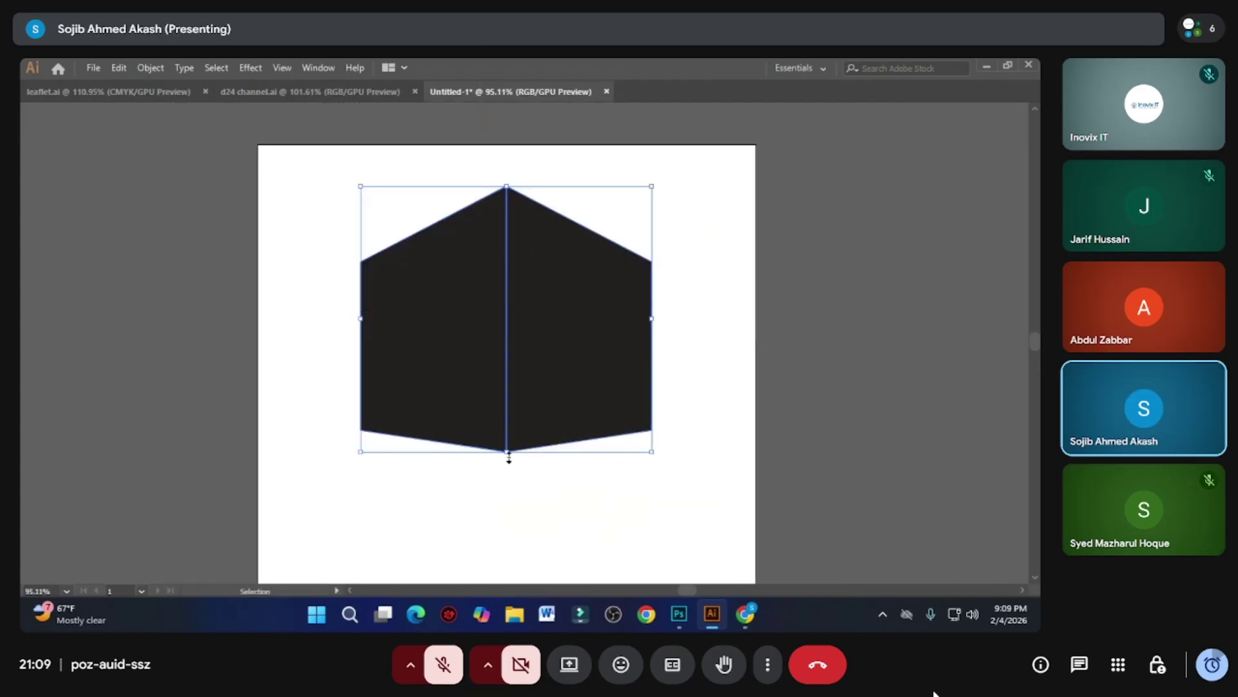
drag(509, 457, 509, 488)
click(666, 383)
drag(665, 381, 625, 401)
key(ctrl+a)
click(620, 511)
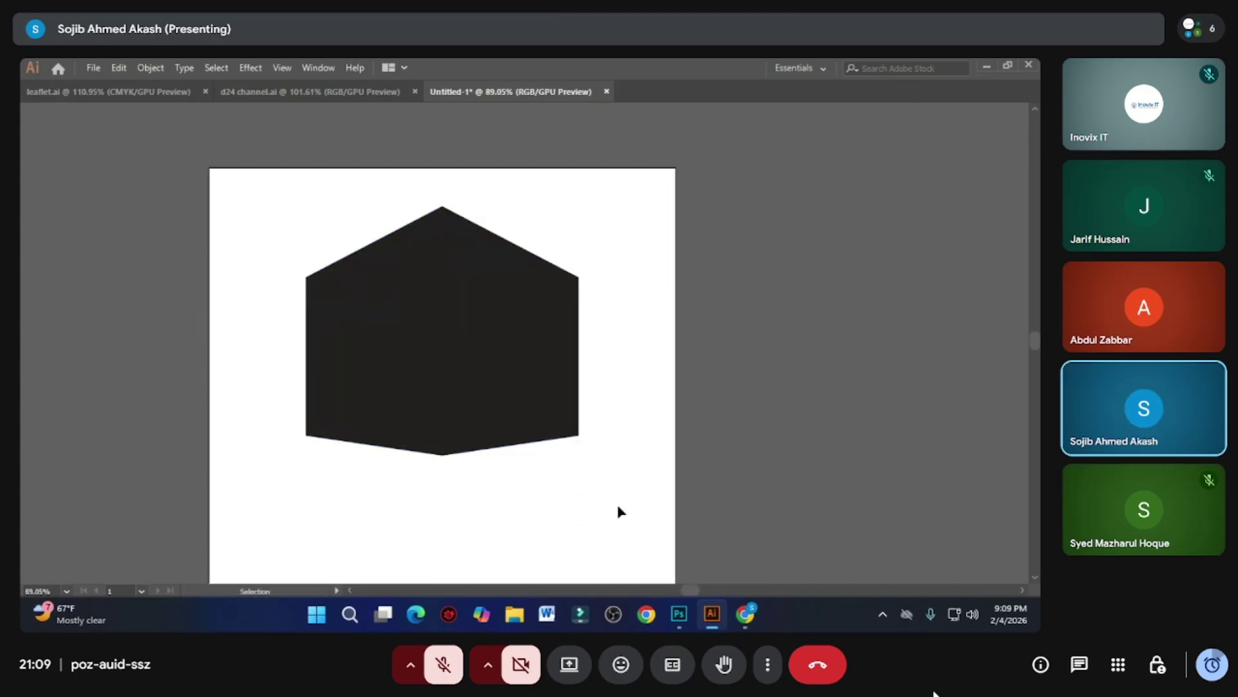
drag(618, 507, 287, 445)
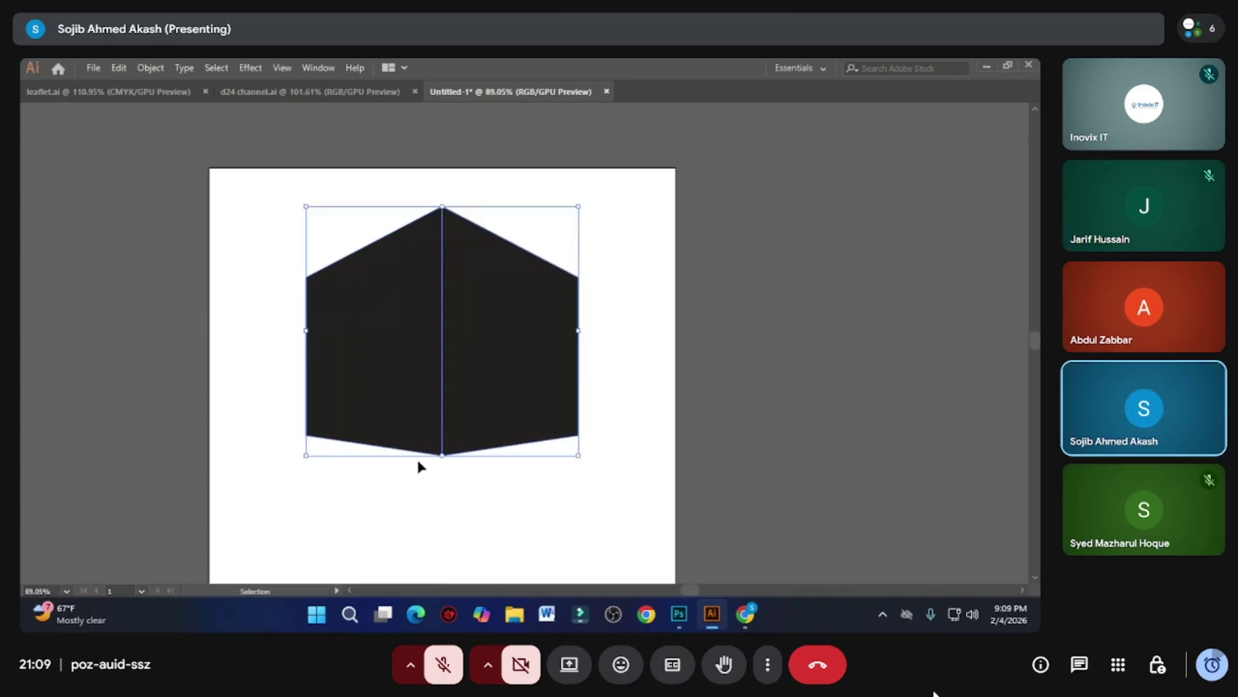
drag(578, 329, 559, 403)
click(587, 359)
key(v)
- Nudge the right panel away from the left one to open a thin gap between them
scroll(553, 332, up, 5)
click(573, 387)
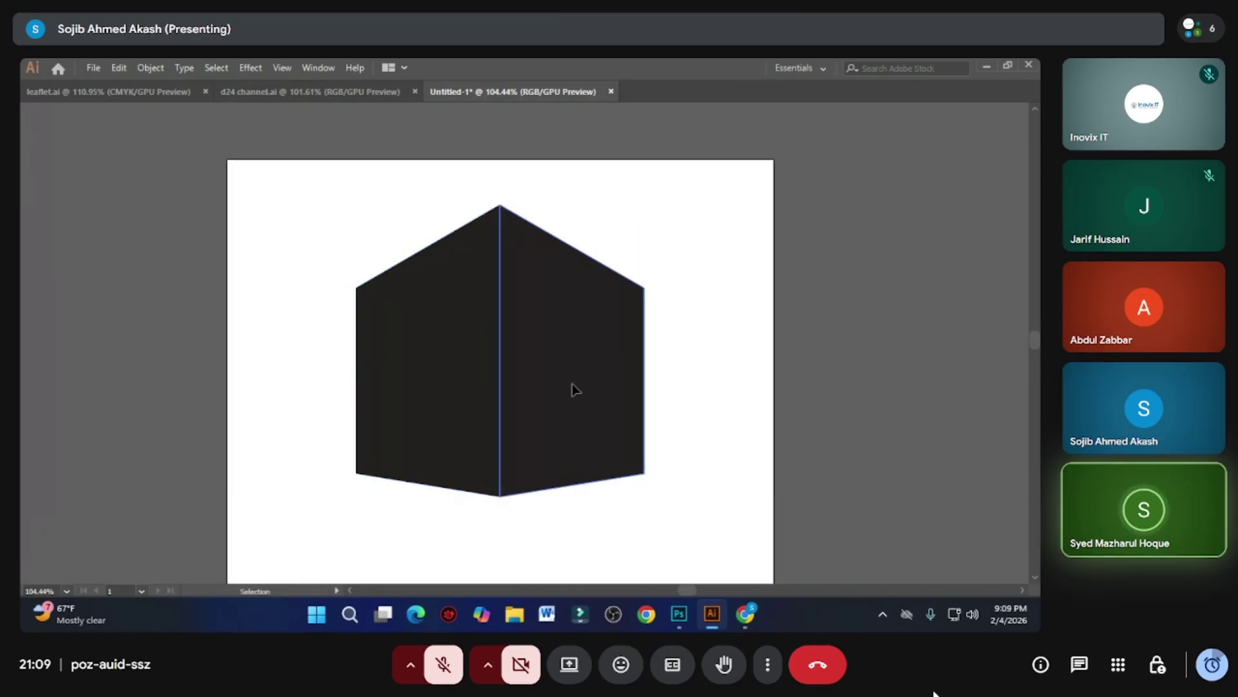
click(690, 433)
scroll(671, 435, down, 2)
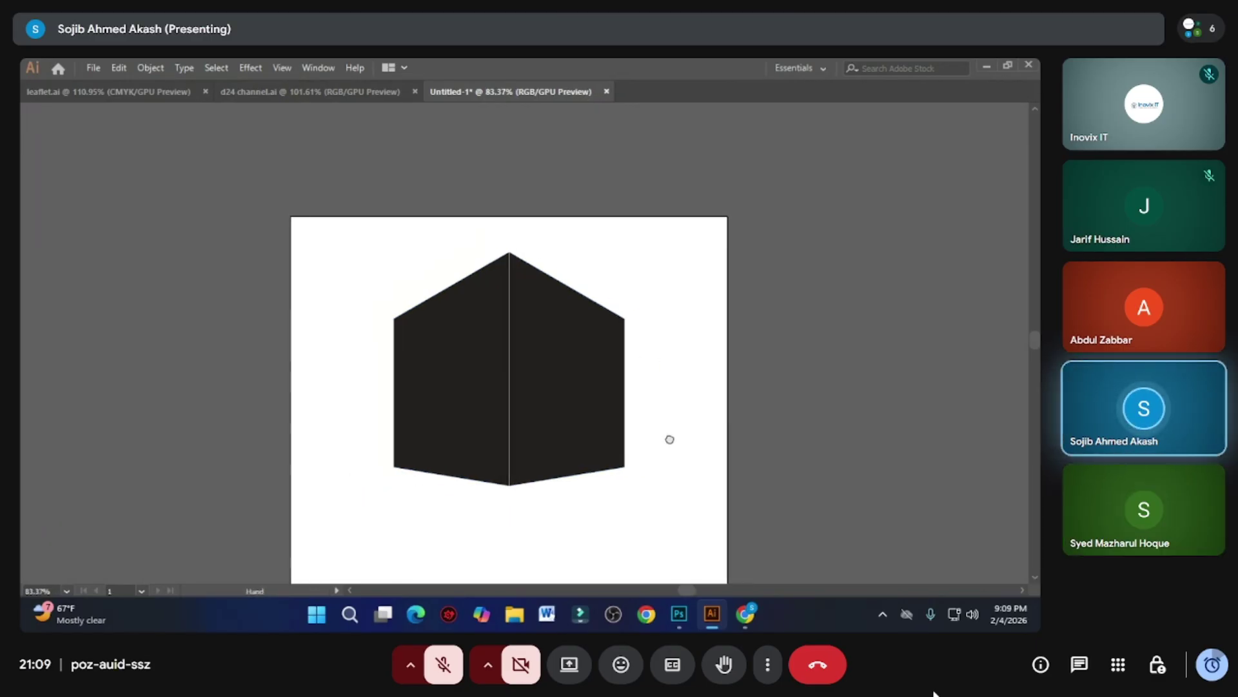
drag(605, 398, 554, 390)
click(555, 394)
key(Right)
key(Right)
click(644, 415)
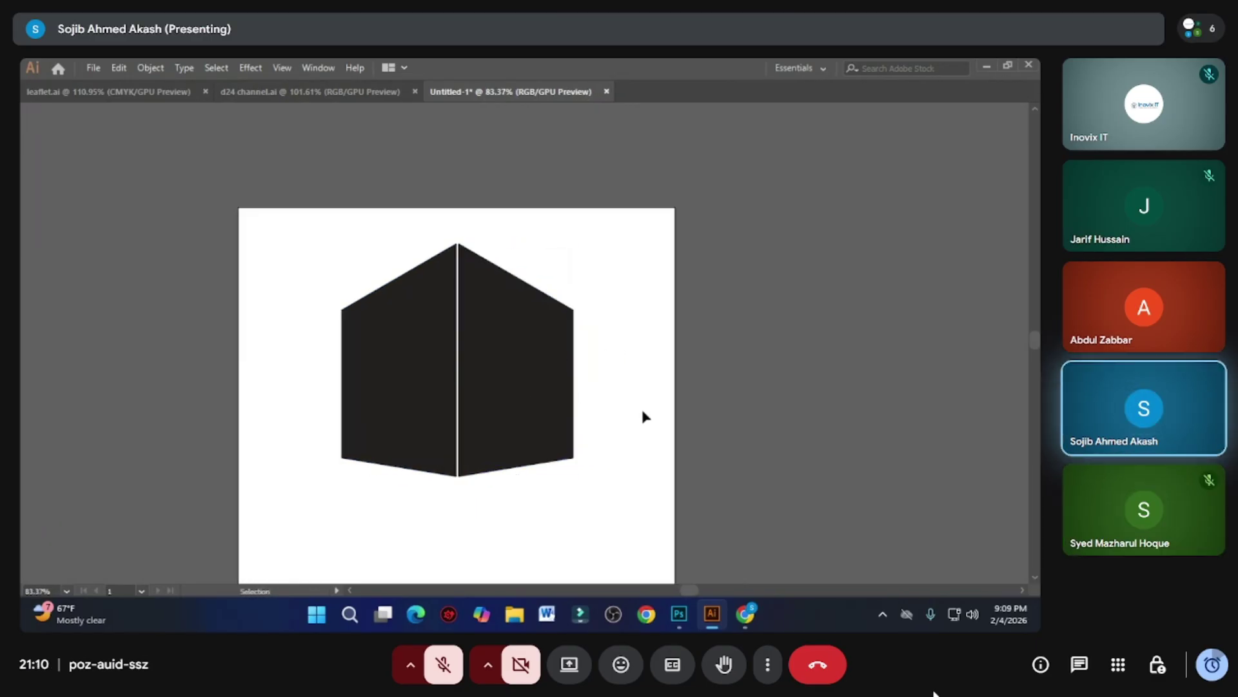
- Draw a straight line across the lower part of the left panel with the Pen tool
scroll(664, 454, down, 2)
scroll(497, 434, up, 2)
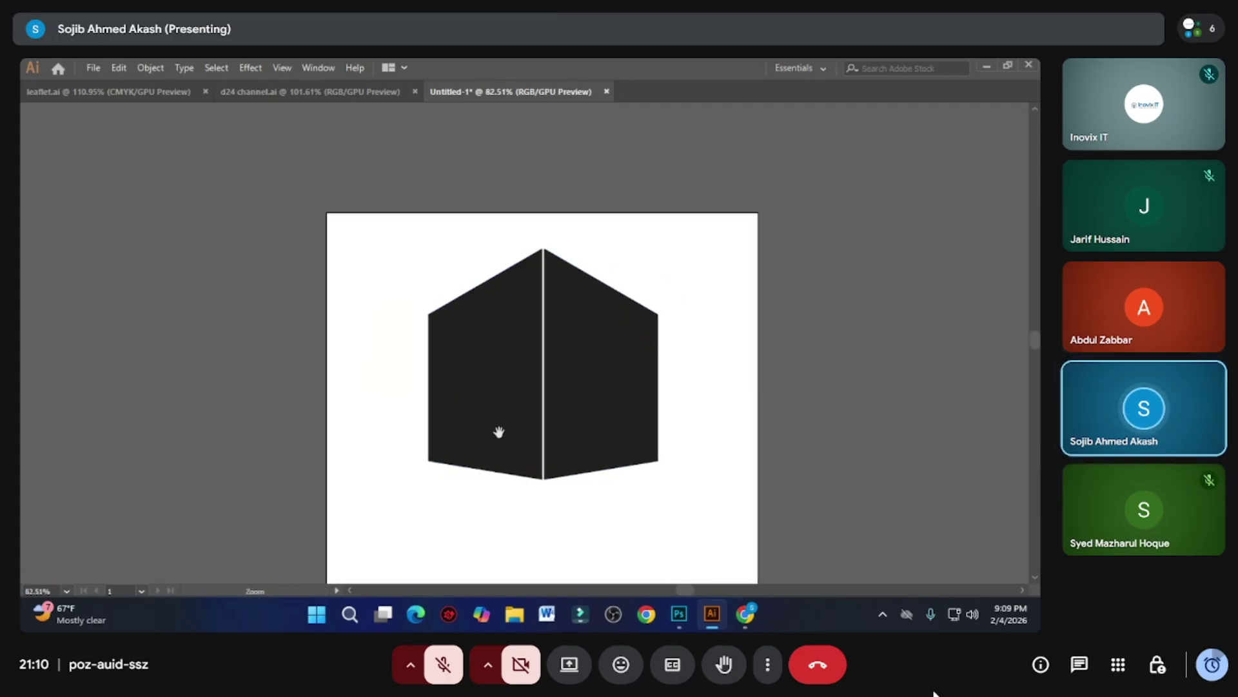
key(z)
click(522, 453)
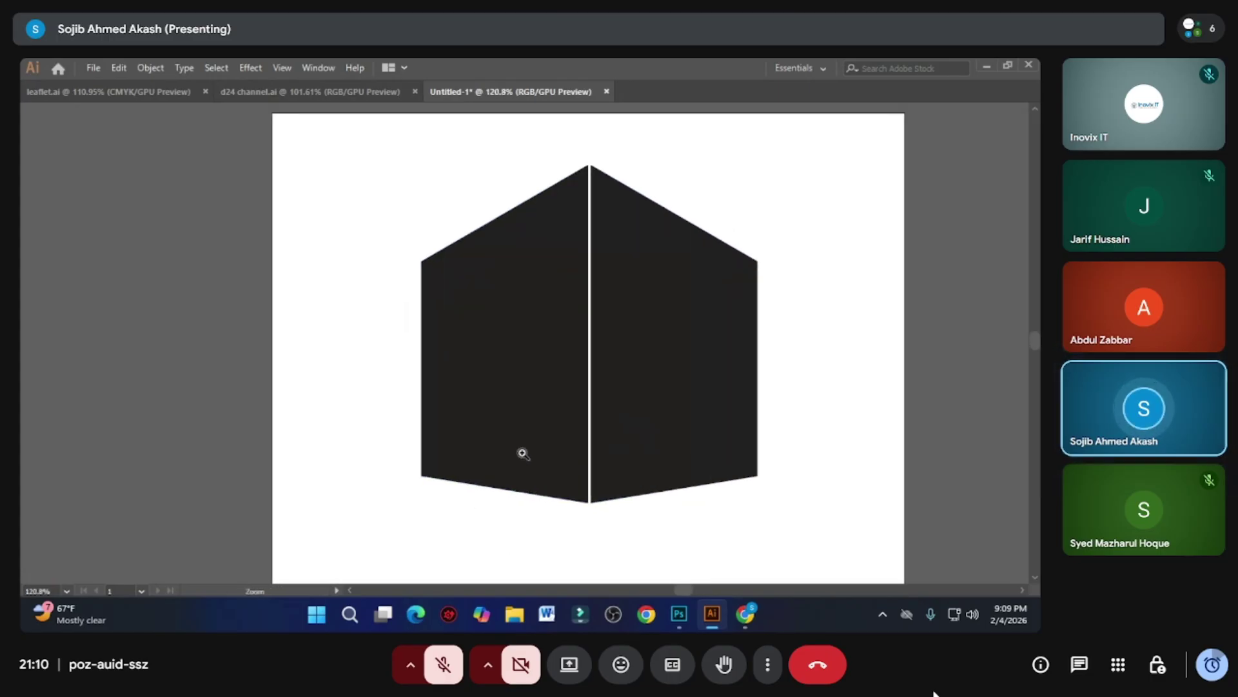
click(421, 445)
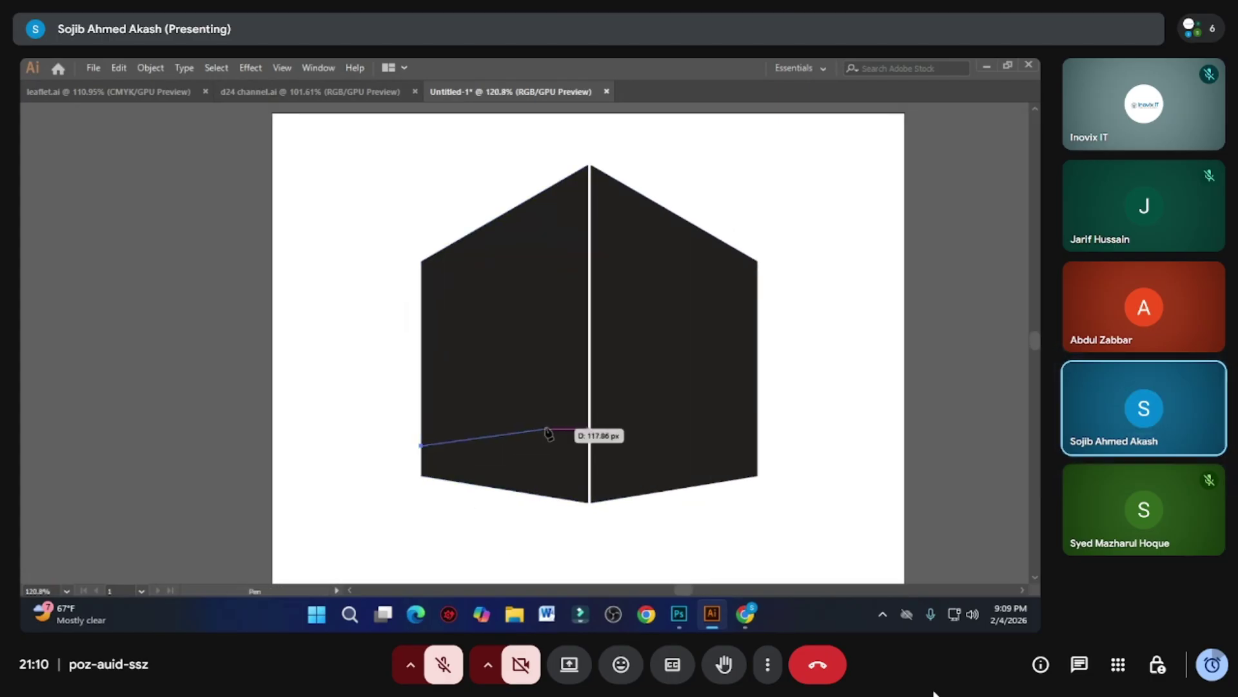
click(588, 452)
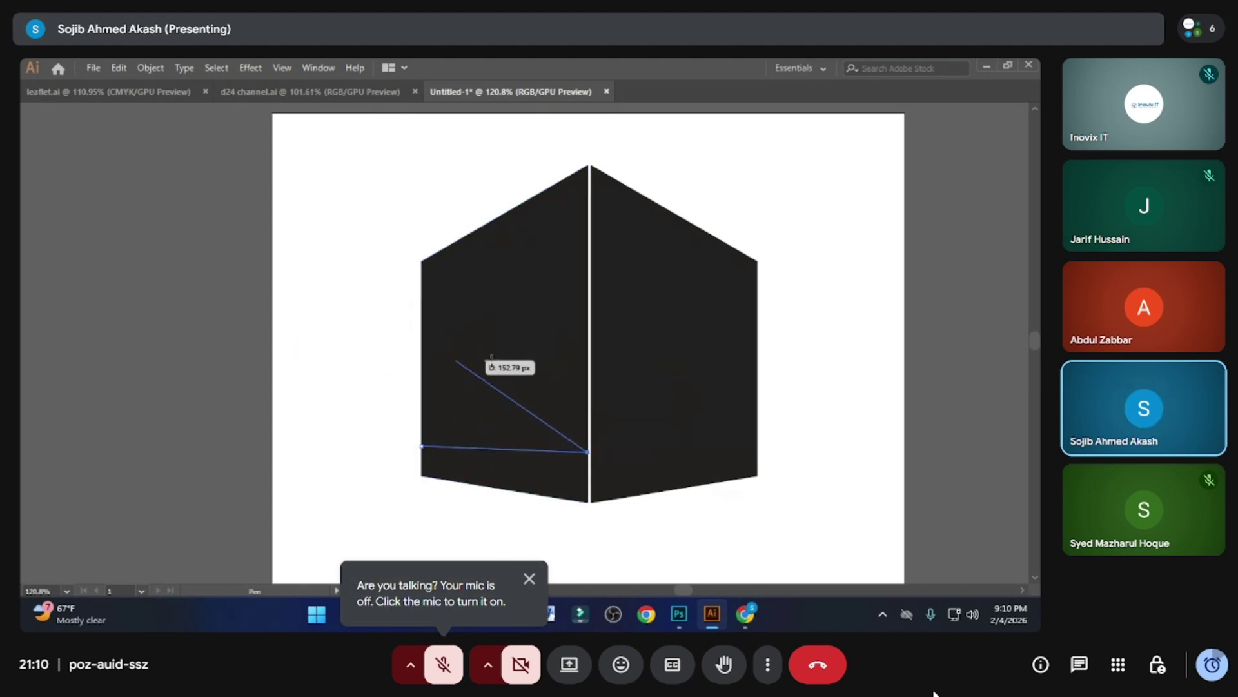
key(Escape)
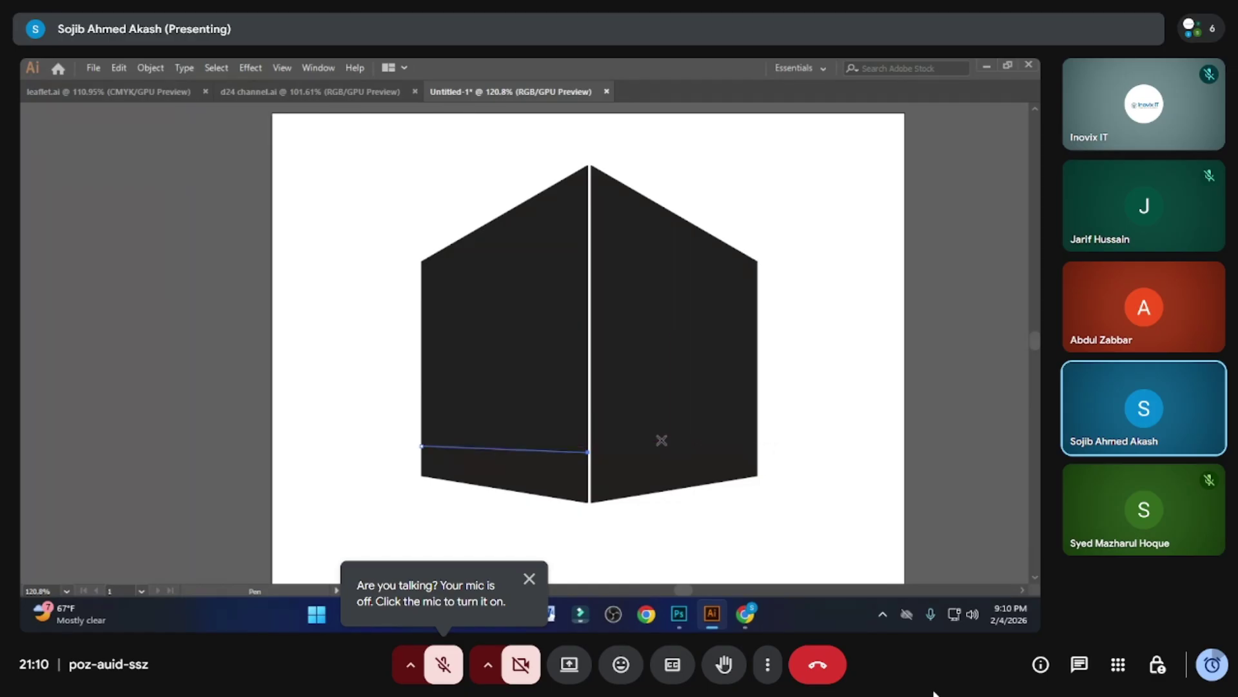
- Show the hidden tool panels again and swap the line's fill and stroke colours
key(Tab)
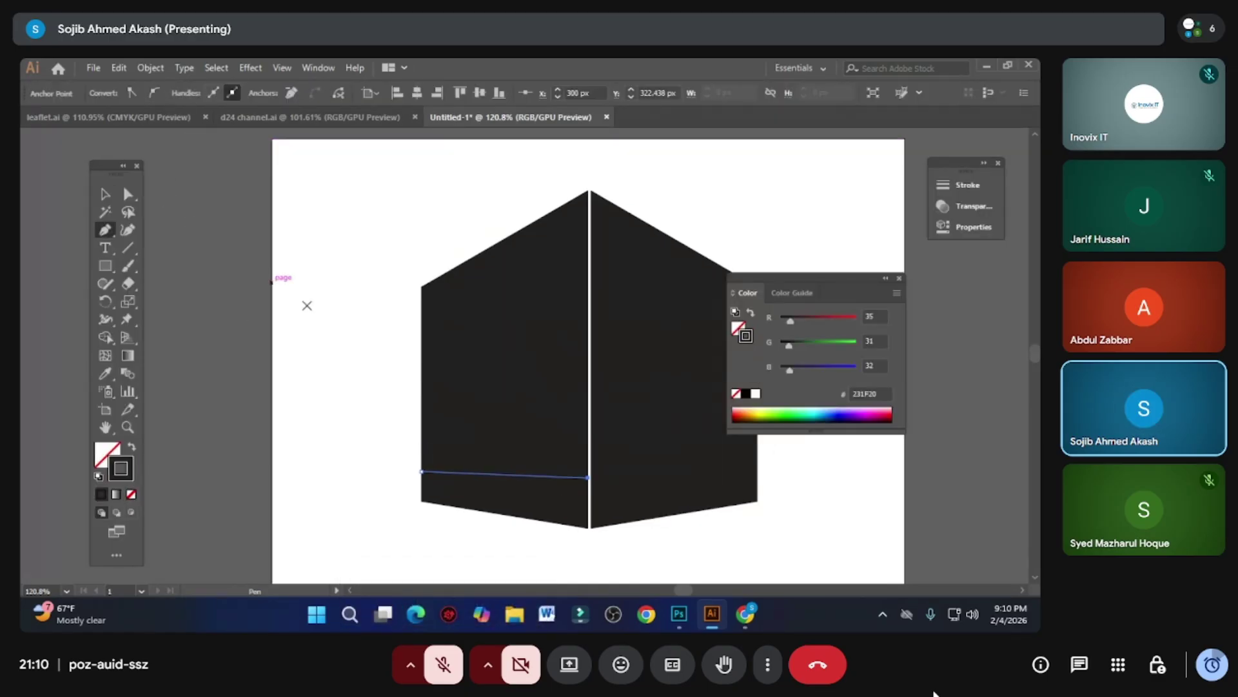
key(v)
click(494, 476)
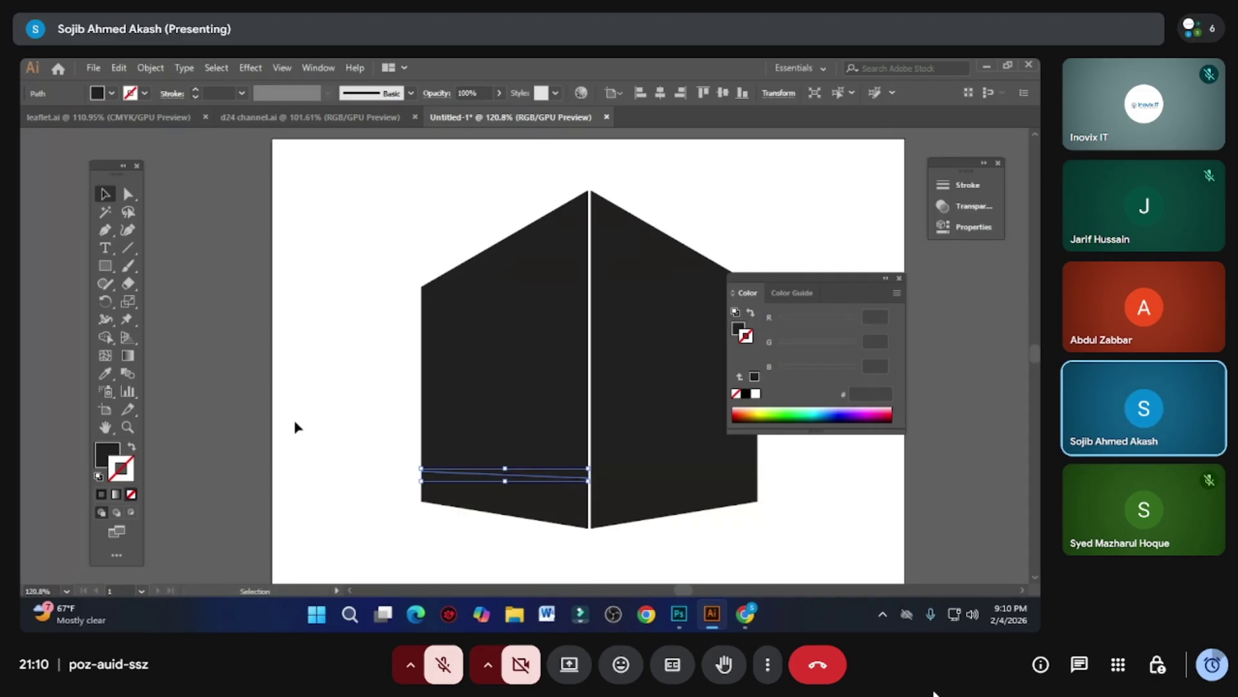
click(294, 427)
scroll(393, 306, down, 3)
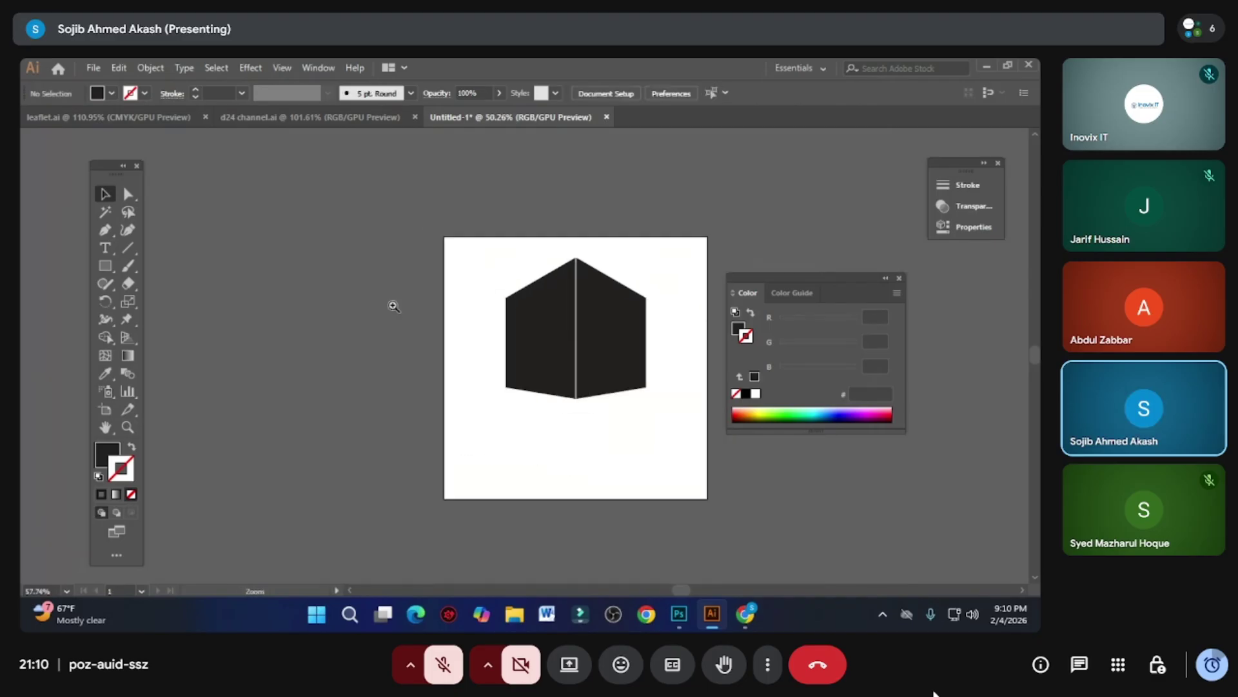
scroll(564, 381, up, 3)
key(ctrl+a)
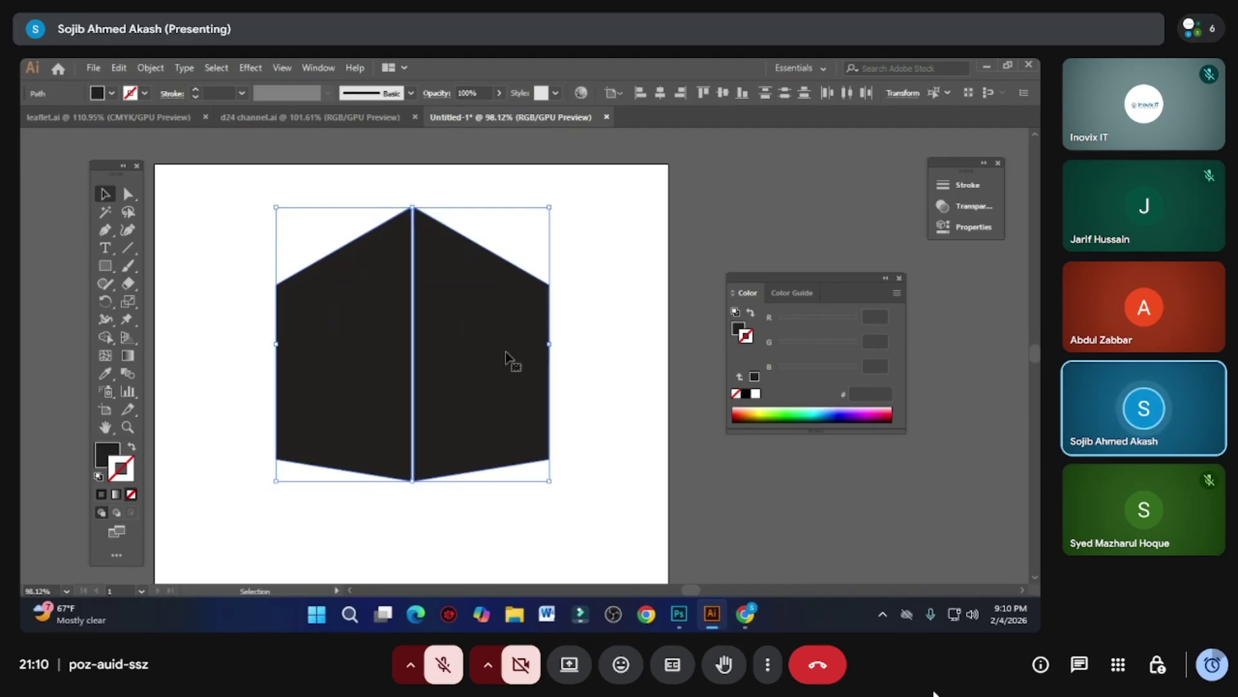
scroll(510, 361, down, 1)
click(513, 457)
scroll(401, 351, up, 1)
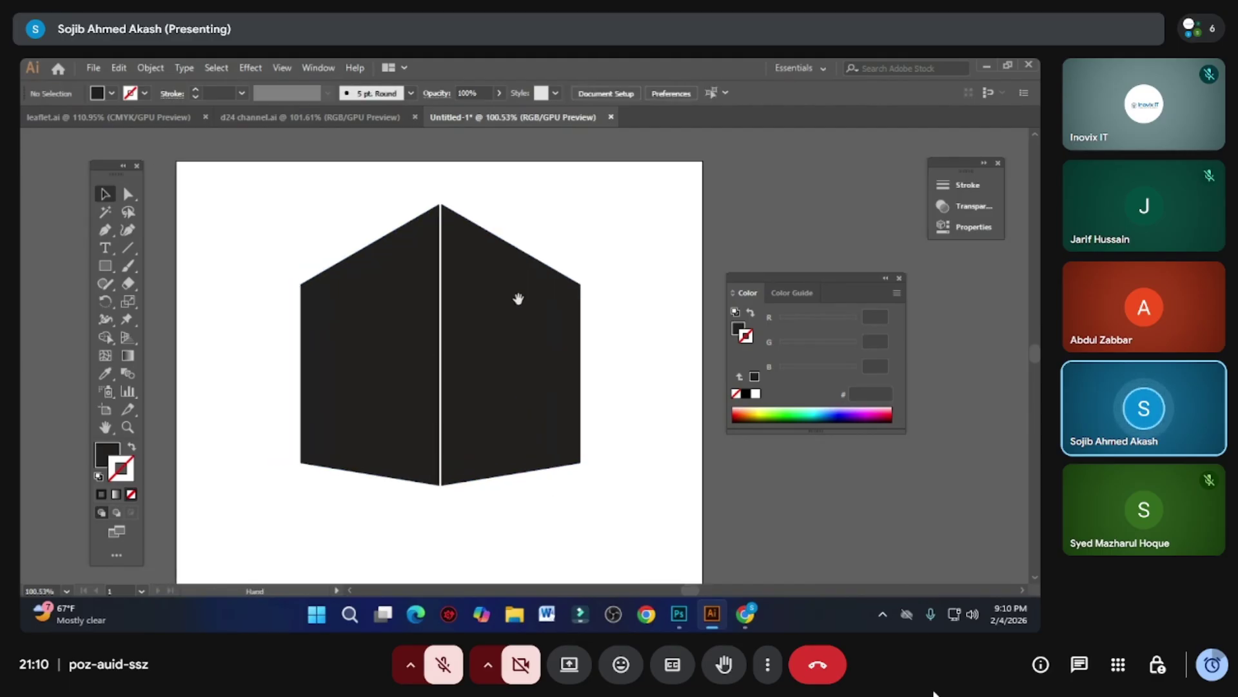
- Move the right panel against the left panel's tall edge to close the gap between them
click(451, 230)
scroll(470, 270, up, 3)
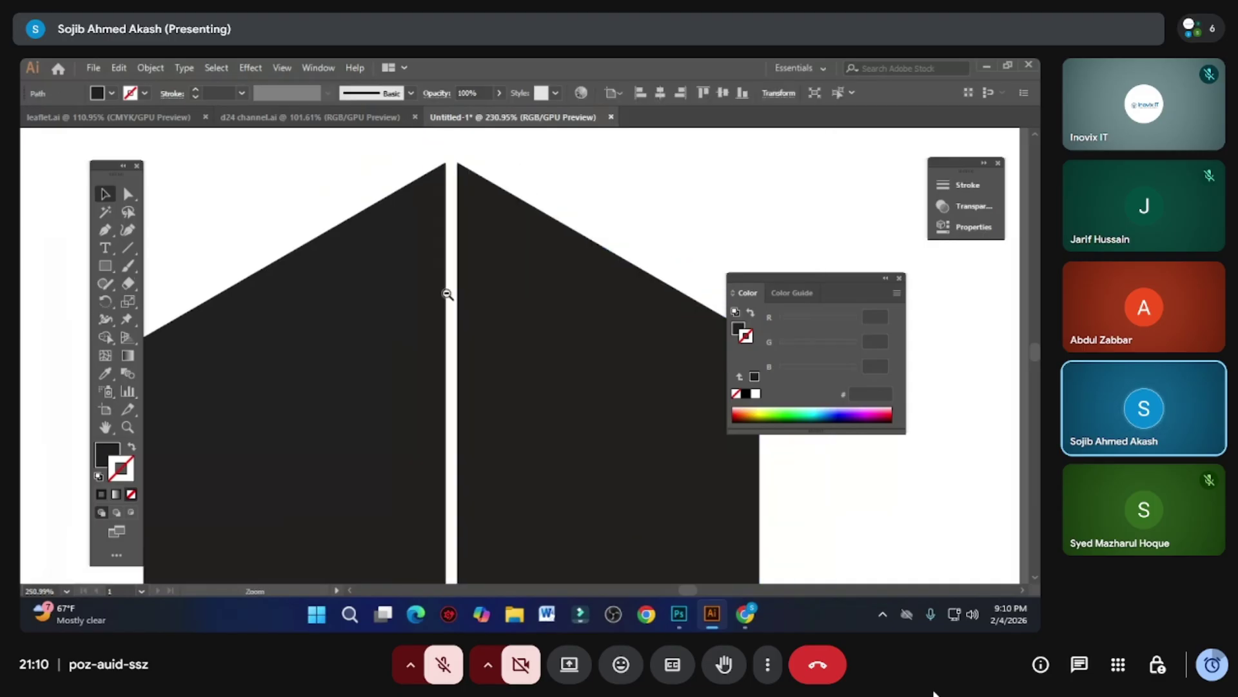
scroll(447, 294, down, 1)
scroll(456, 351, up, 2)
drag(513, 389, 500, 387)
click(315, 241)
scroll(451, 285, down, 2)
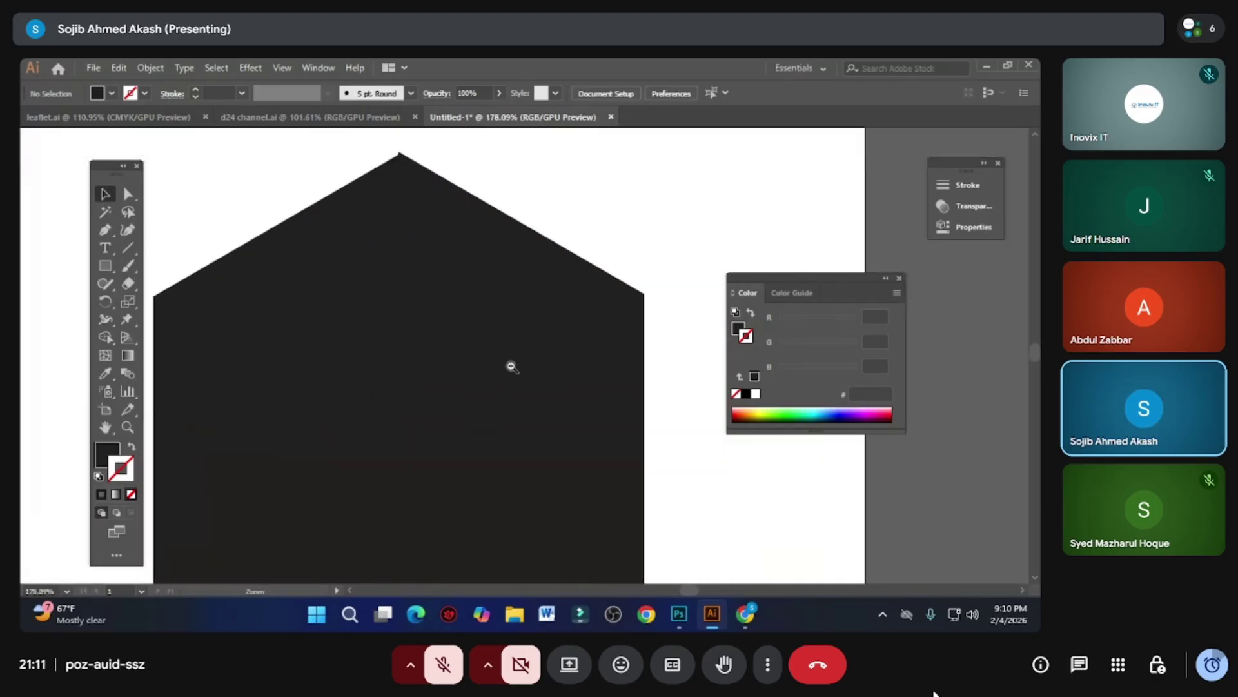
scroll(511, 367, down, 2)
- Pull the right panel slightly away from the left one and bring it back flush against it
click(529, 366)
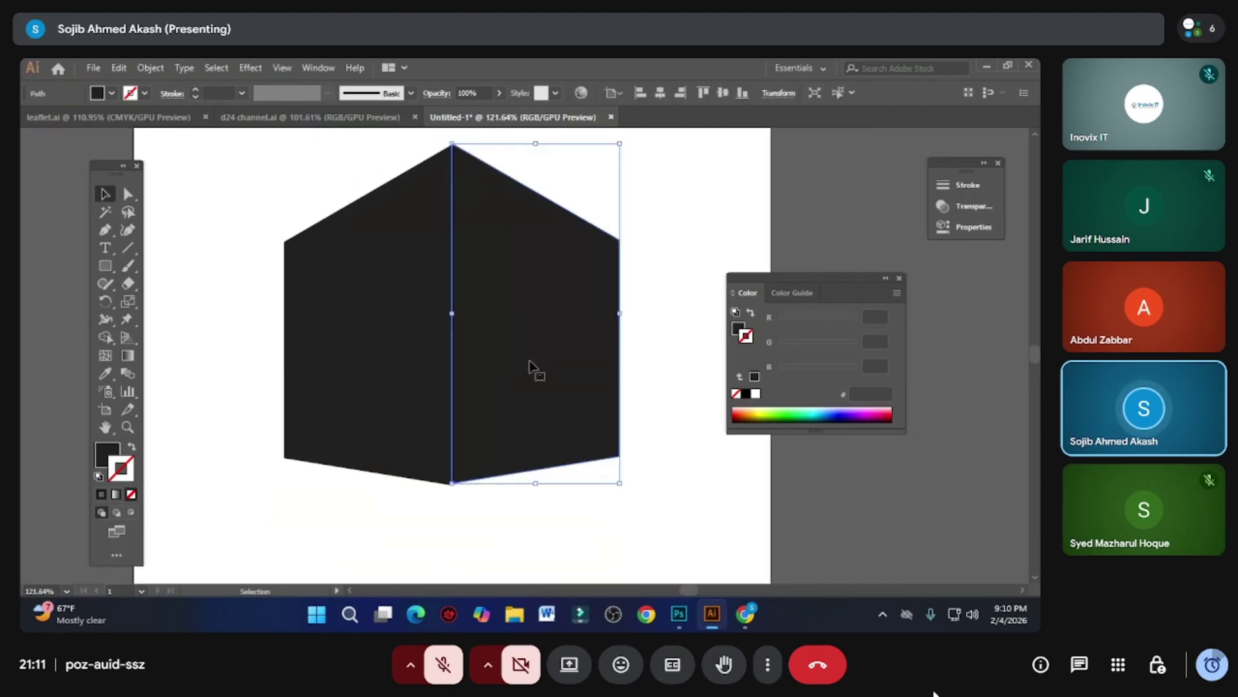
drag(558, 287, 569, 294)
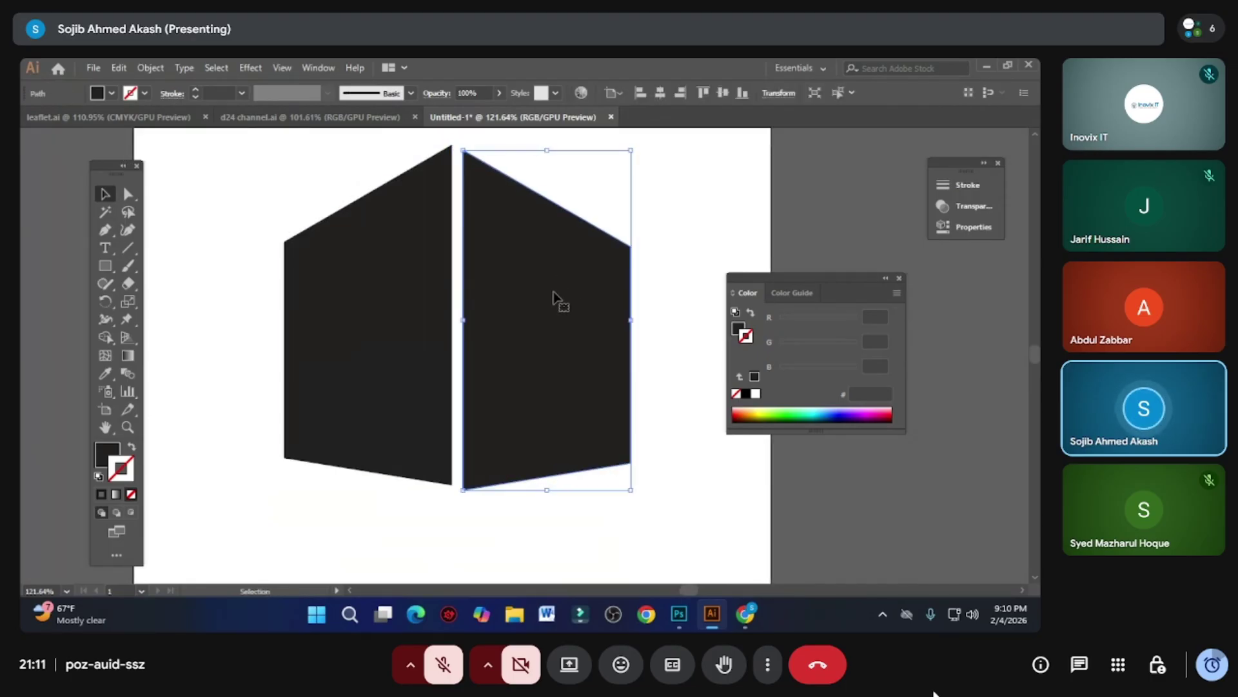
scroll(552, 323, up, 1)
drag(547, 355, 537, 347)
- Select both panels and merge them into a single shape with the Shape Builder tool
drag(222, 170, 579, 381)
click(105, 337)
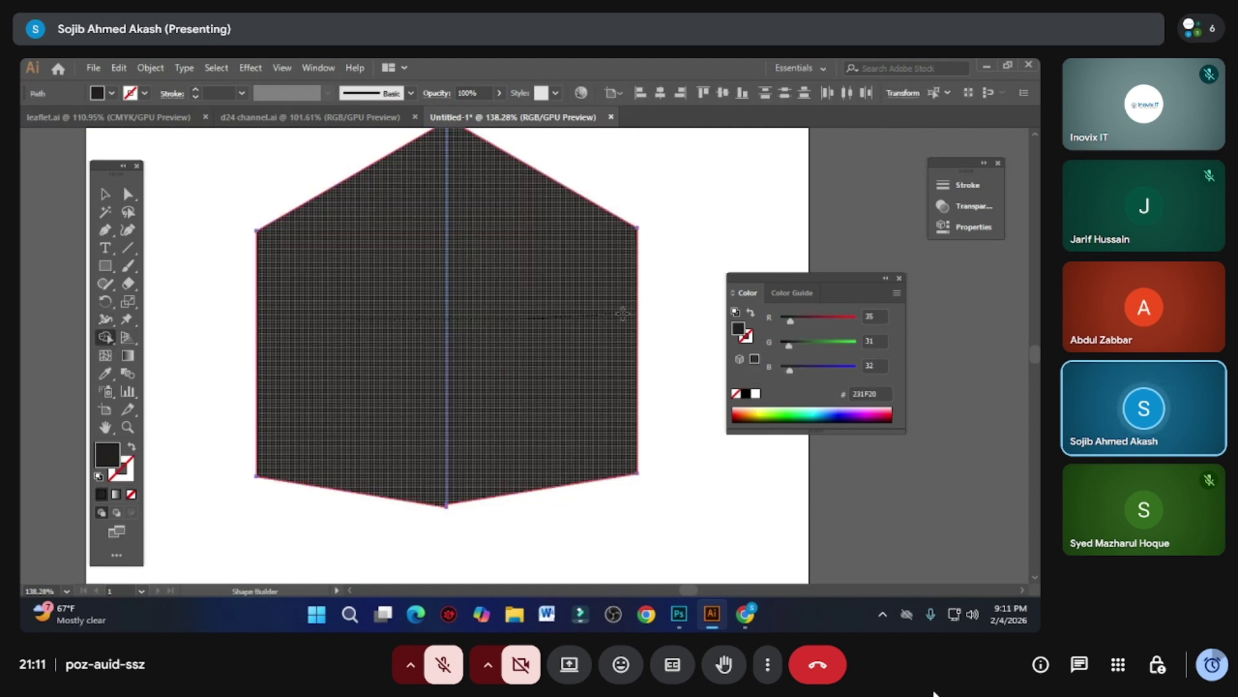
drag(622, 312, 424, 316)
key(a)
click(240, 188)
scroll(452, 332, down, 2)
scroll(513, 313, up, 1)
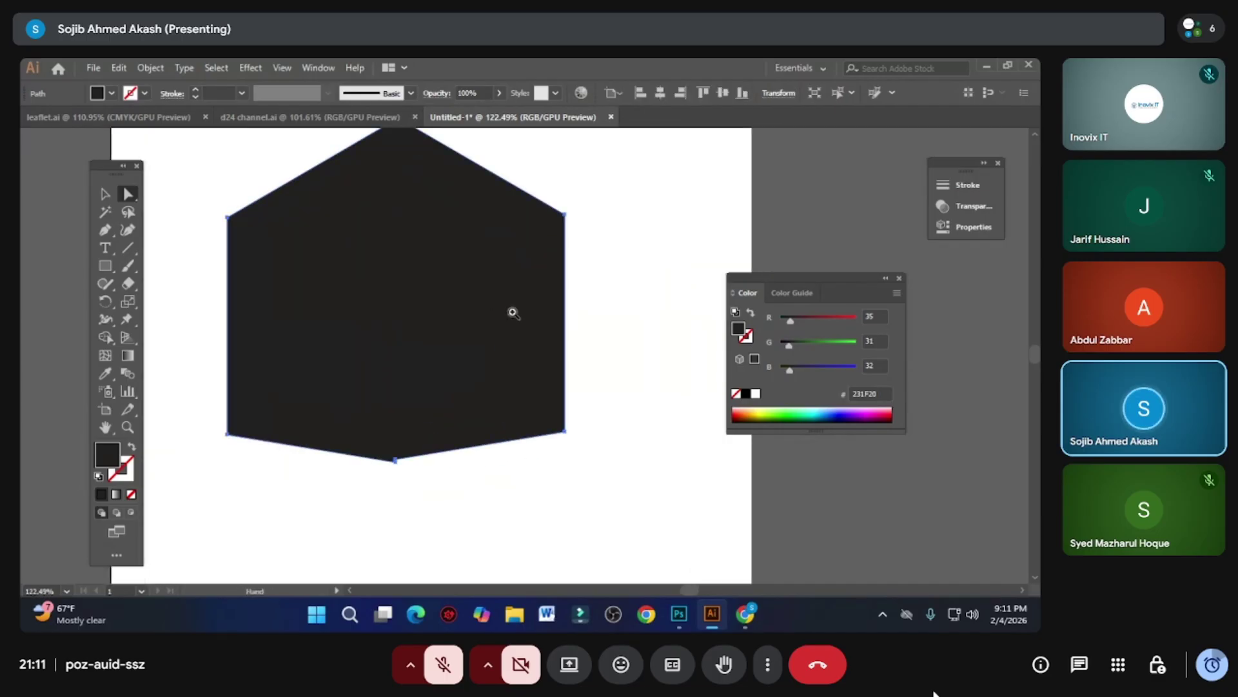
scroll(513, 313, down, 4)
- Display the perspective grid over the merged shape and reveal the tools grouped with the Perspective Grid tool
click(127, 336)
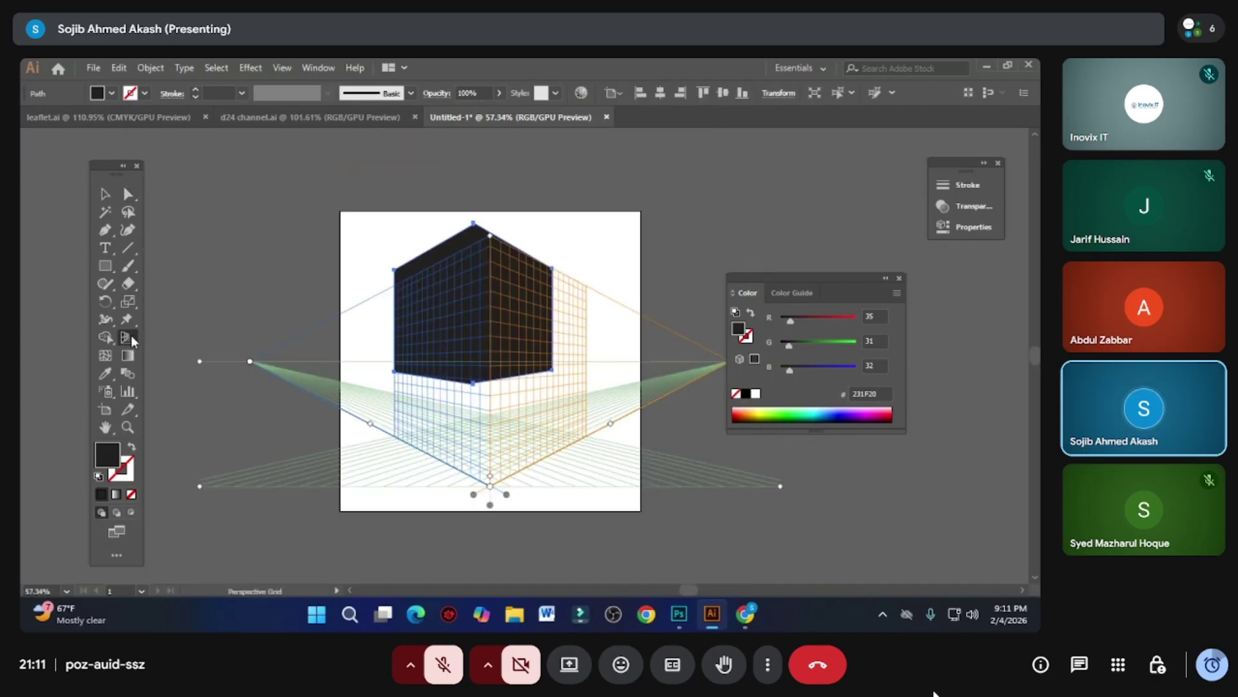
click(127, 337)
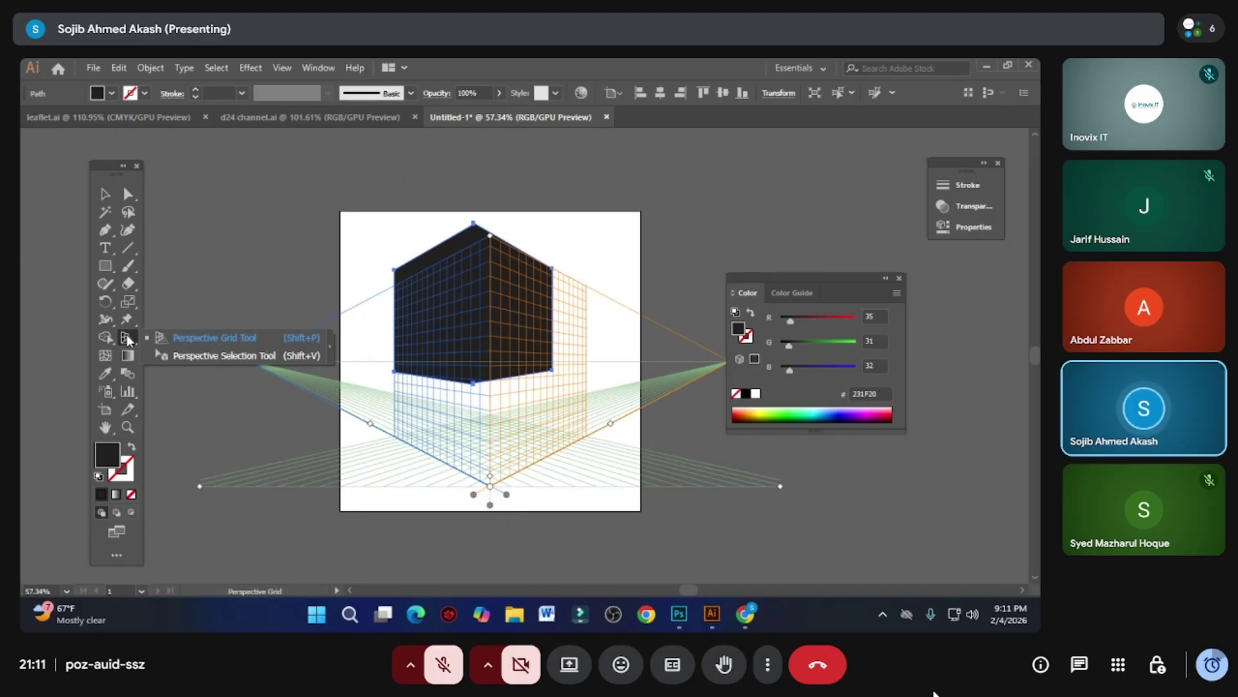
scroll(514, 367, up, 8)
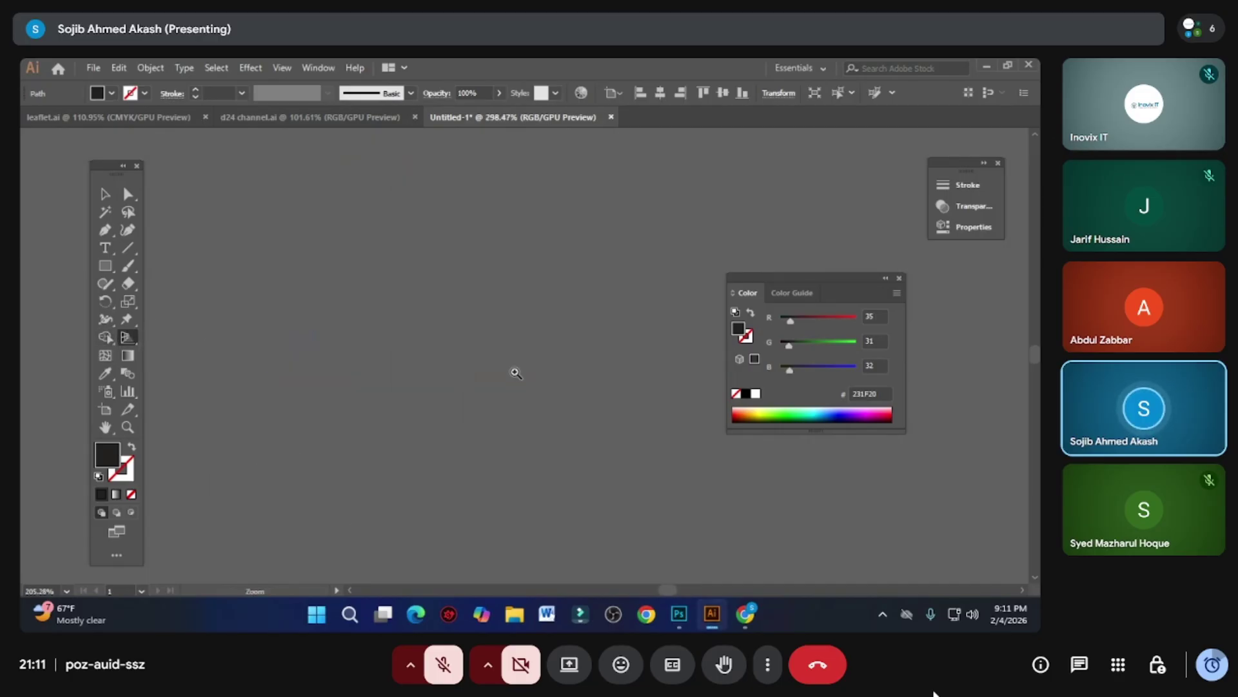
drag(514, 368, 366, 355)
click(128, 337)
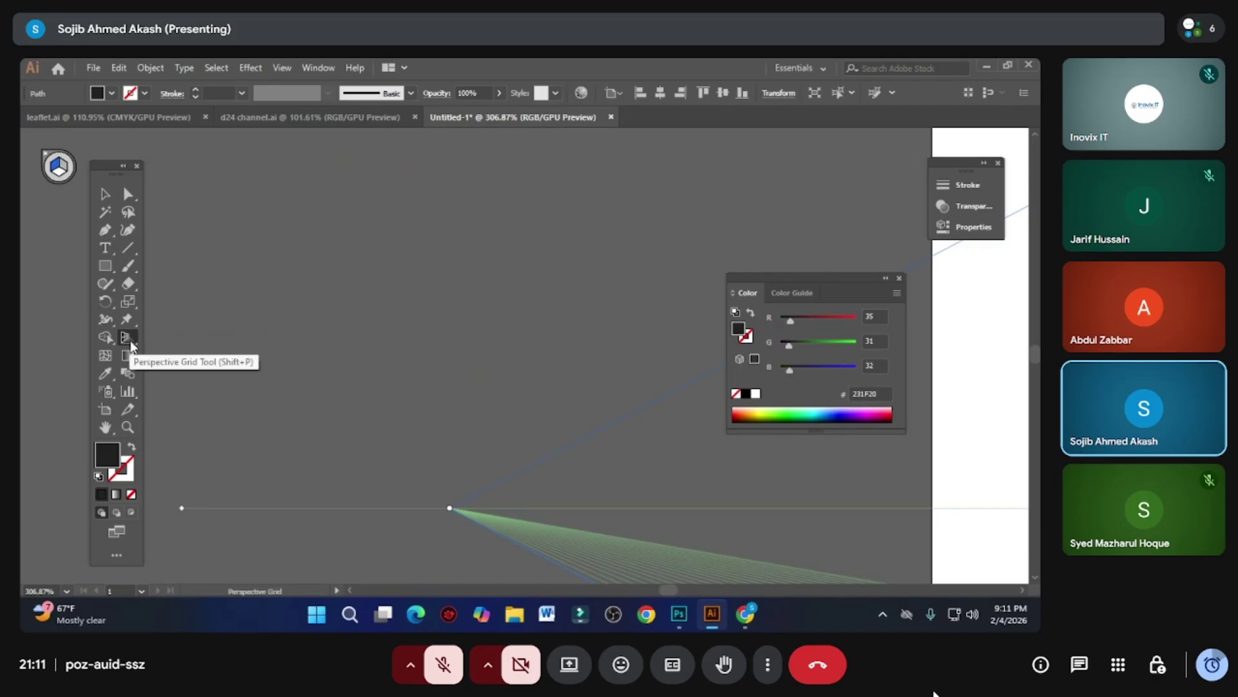
click(128, 339)
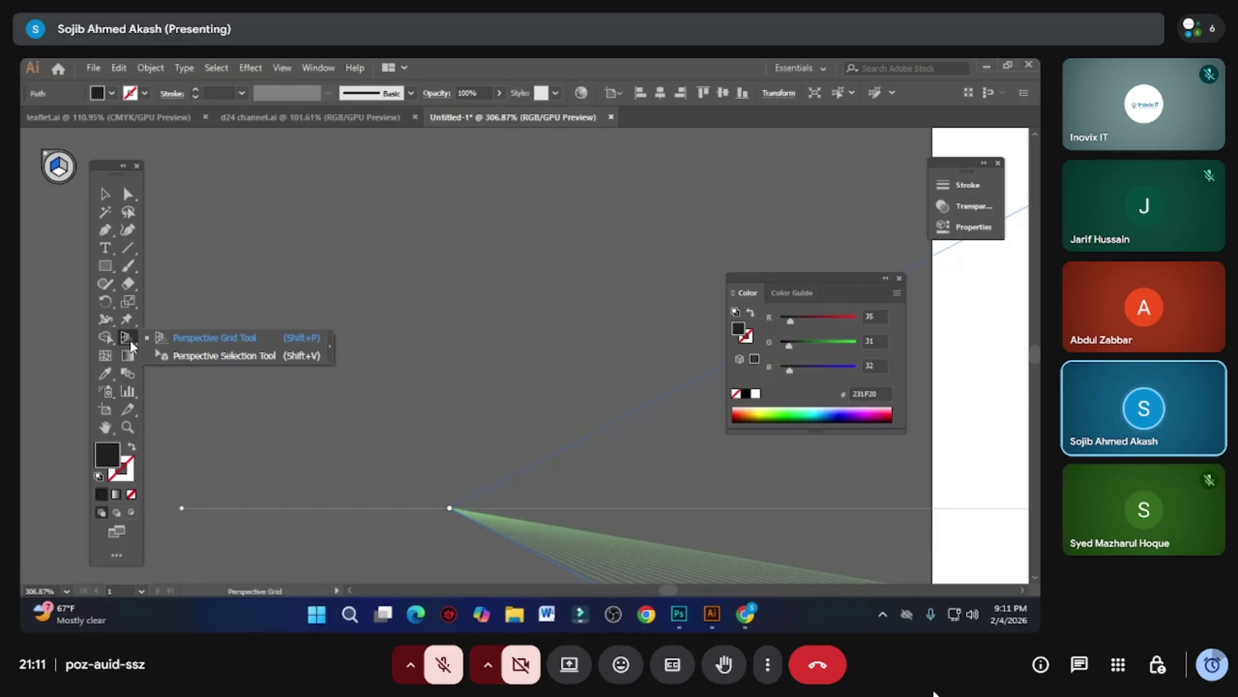
- Activate the Perspective Selection tool, return to the Selection tool and deselect the merged black shape
click(224, 355)
key(ctrl+0)
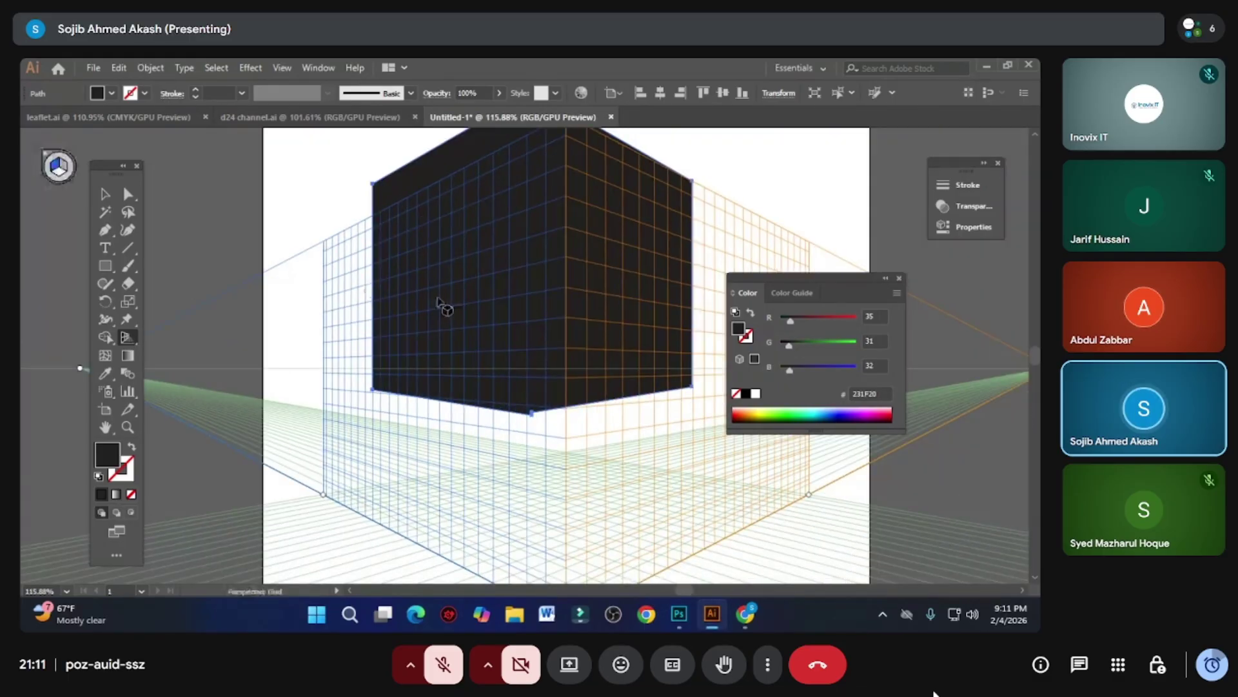
key(v)
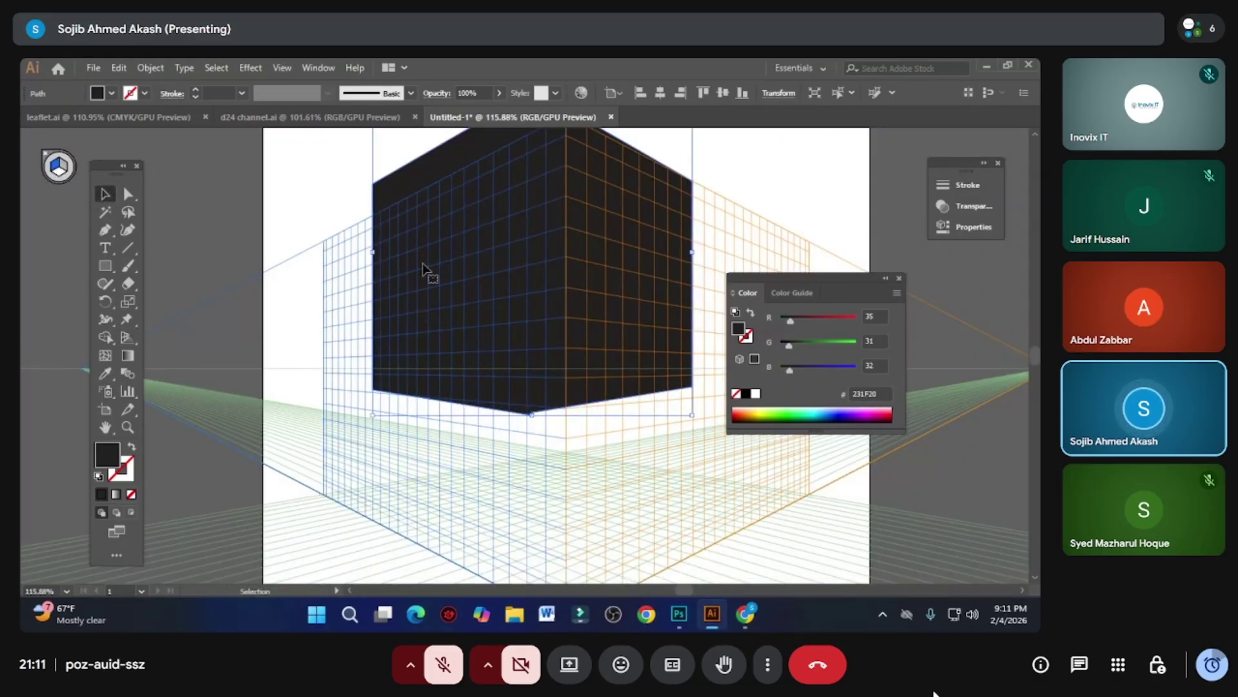
click(326, 220)
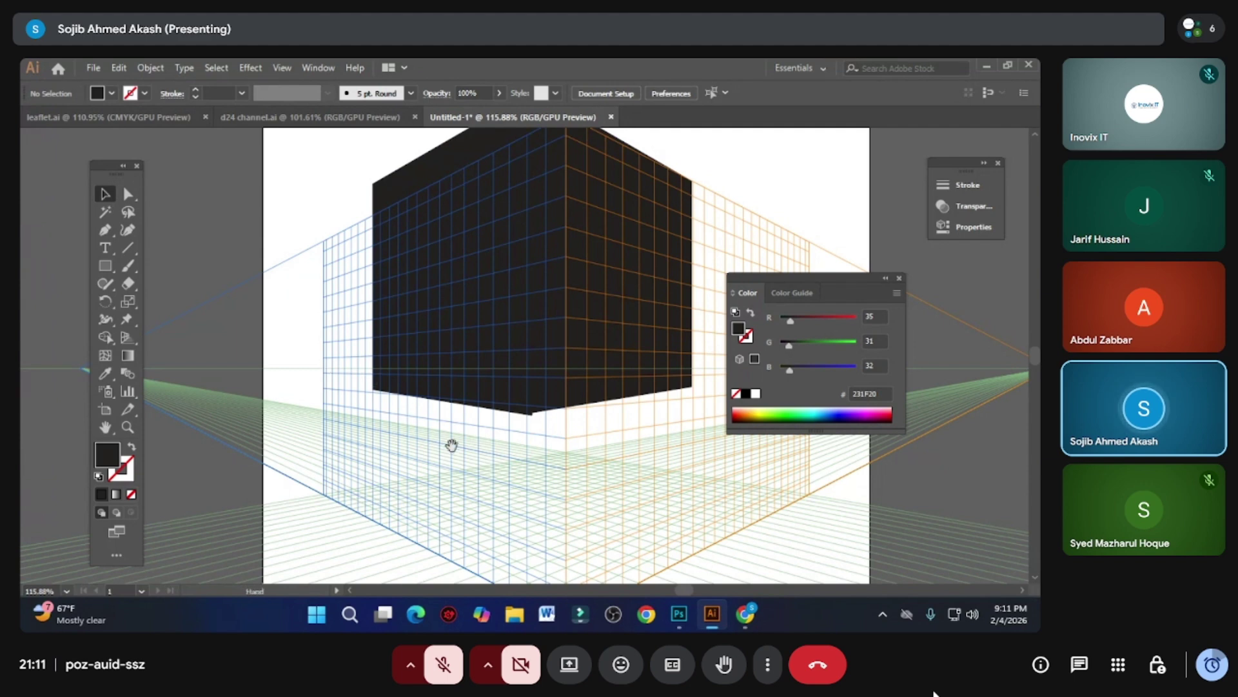
- Delete the merged black shape from the artboard
drag(450, 443, 407, 362)
click(107, 247)
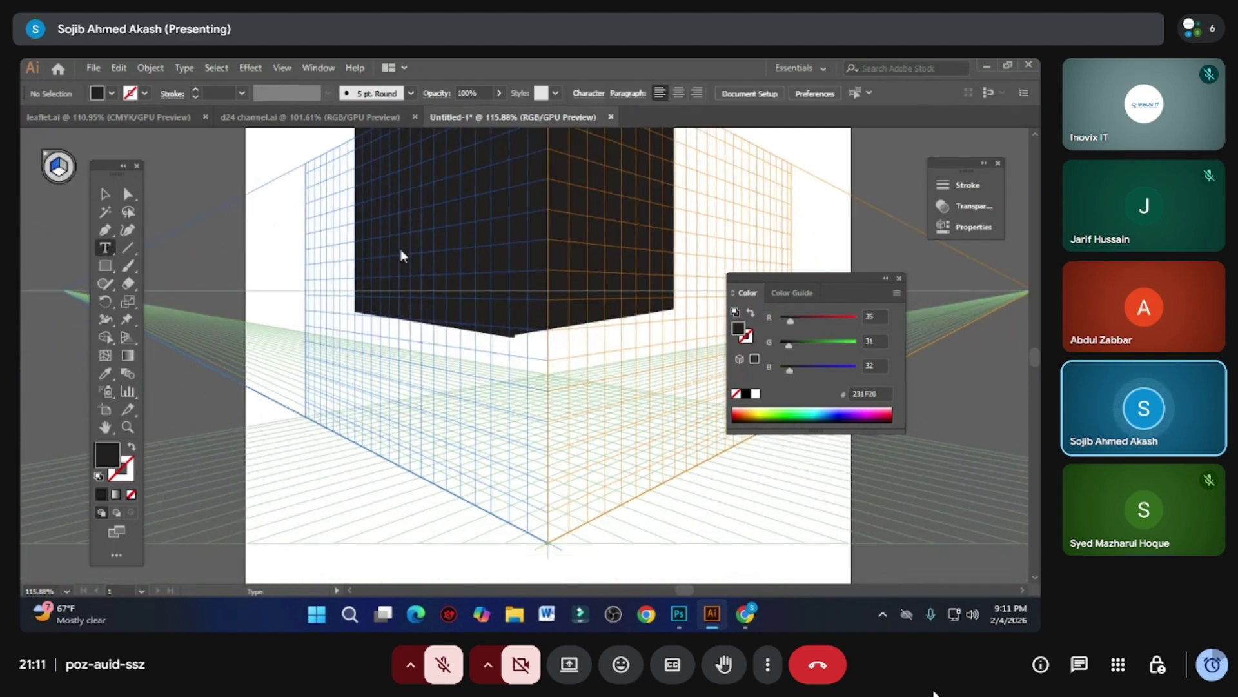
ctrl+click(332, 362)
drag(578, 287, 470, 417)
click(105, 193)
key(Delete)
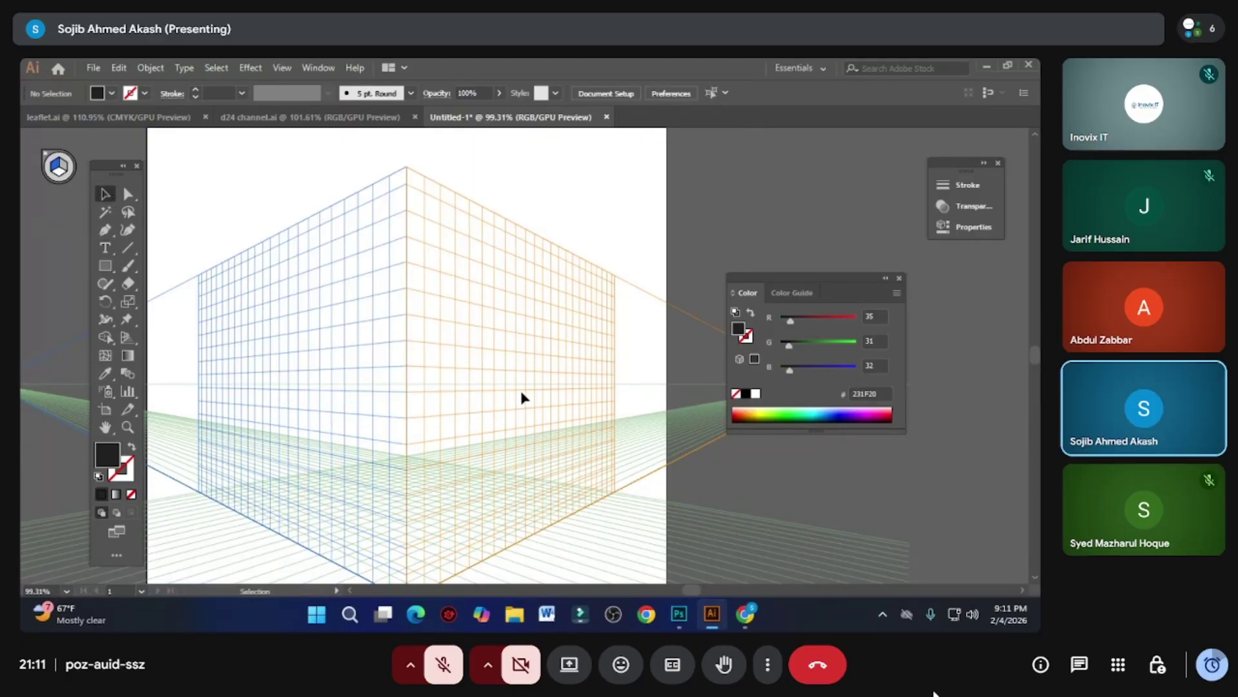
- Hide the perspective grid and activate the Mesh tool
click(131, 339)
key(ctrl+shift+i)
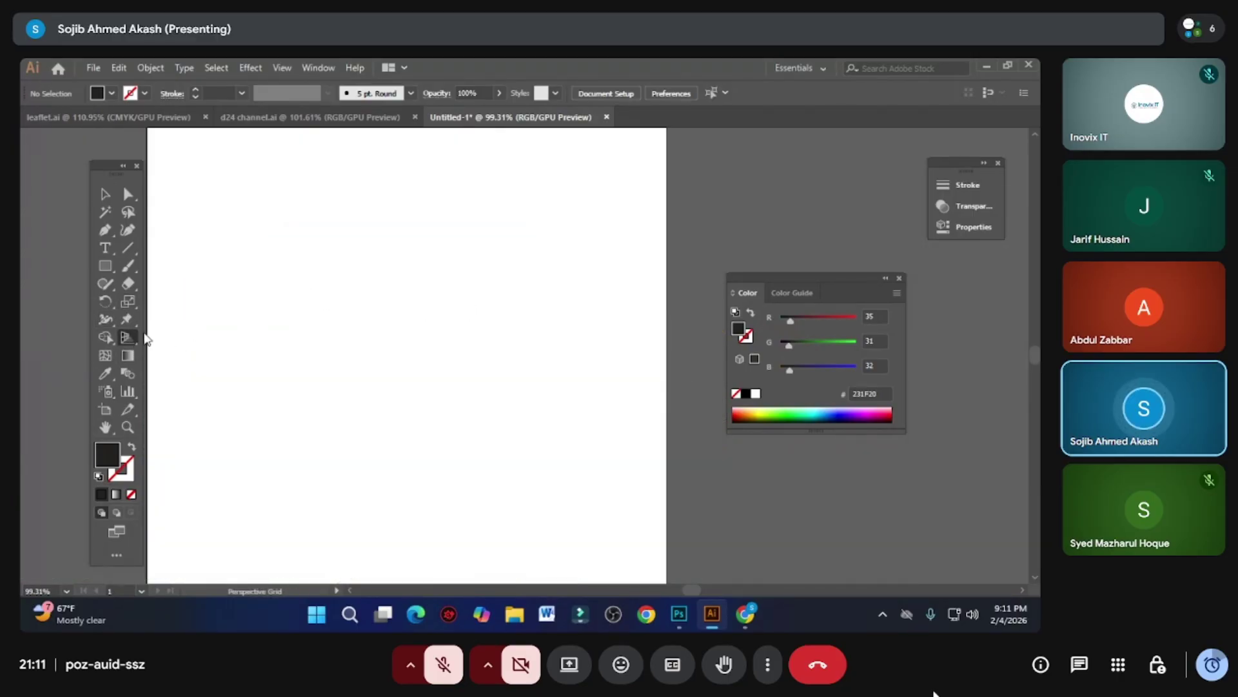
click(105, 357)
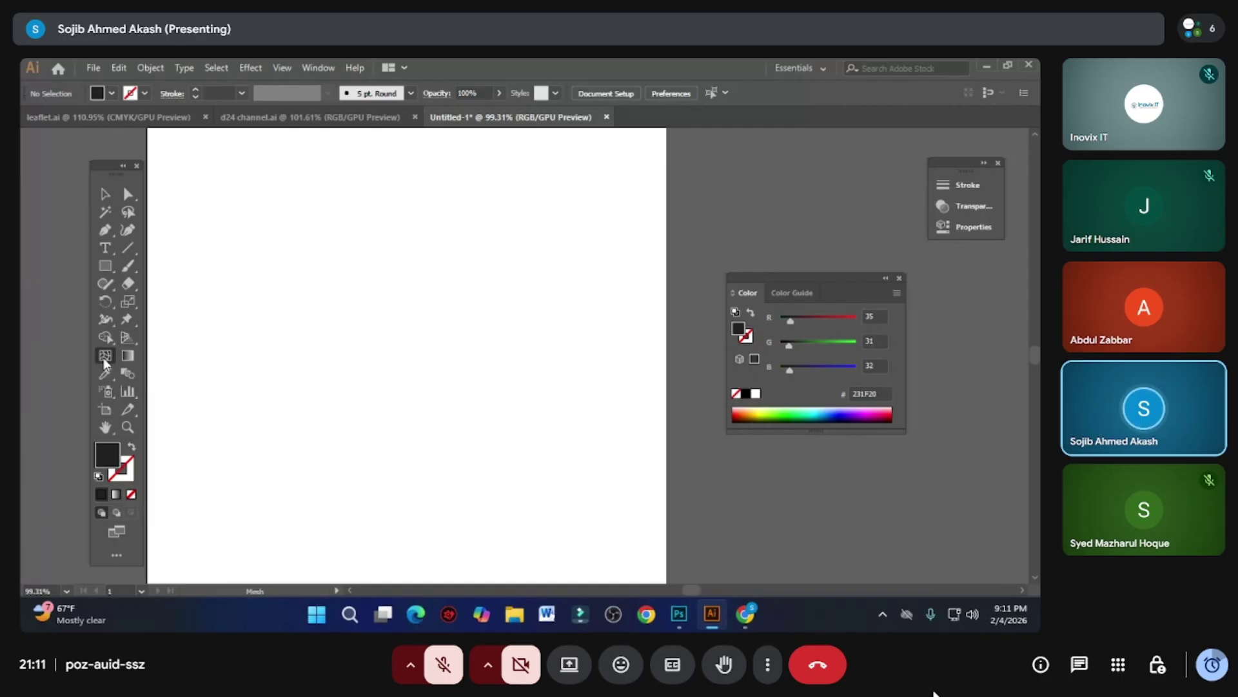
- Draw a large circle on the artboard with the Ellipse tool and fill it red, ED1C24
click(106, 197)
drag(108, 270, 176, 303)
drag(262, 252, 467, 459)
click(111, 93)
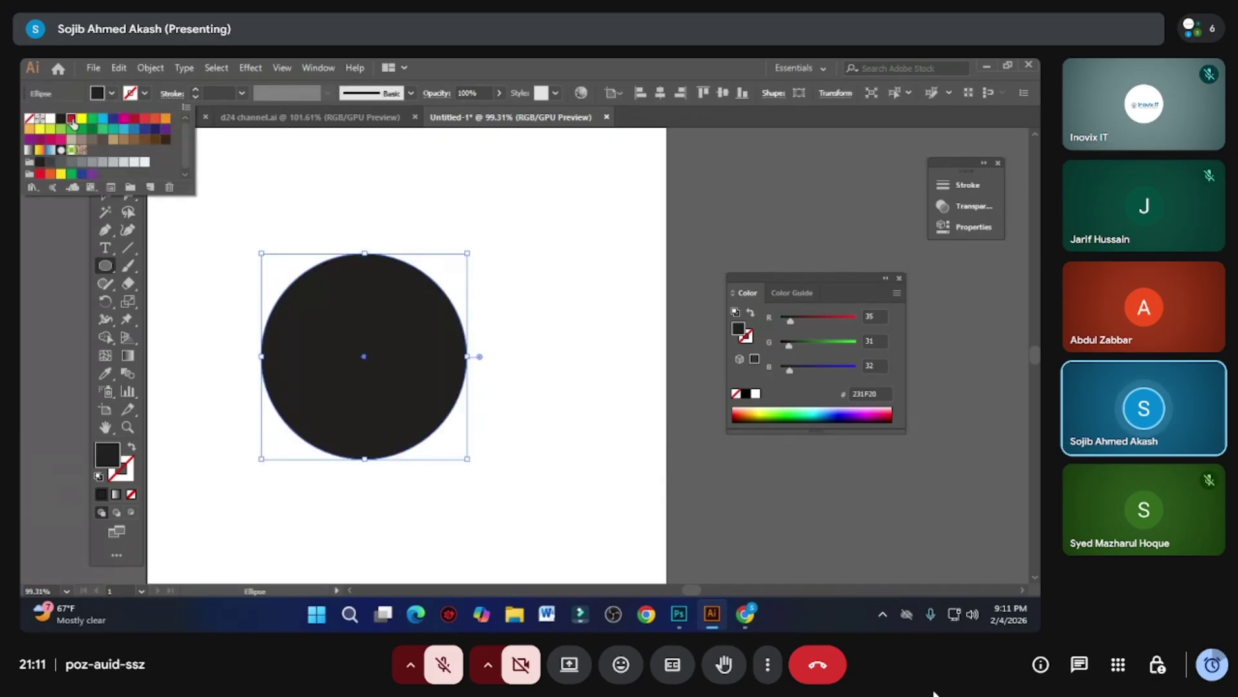
click(72, 119)
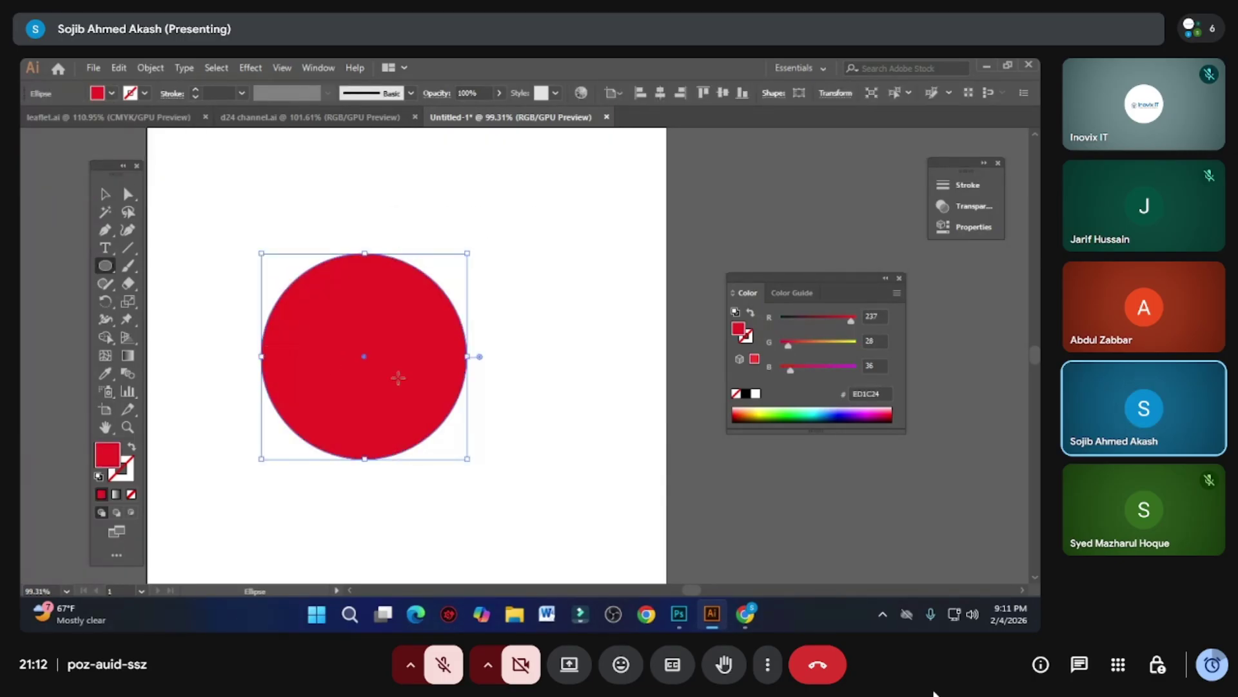
- Add a mesh point to the red circle slightly left of and below its center
scroll(398, 377, up, 3)
click(106, 195)
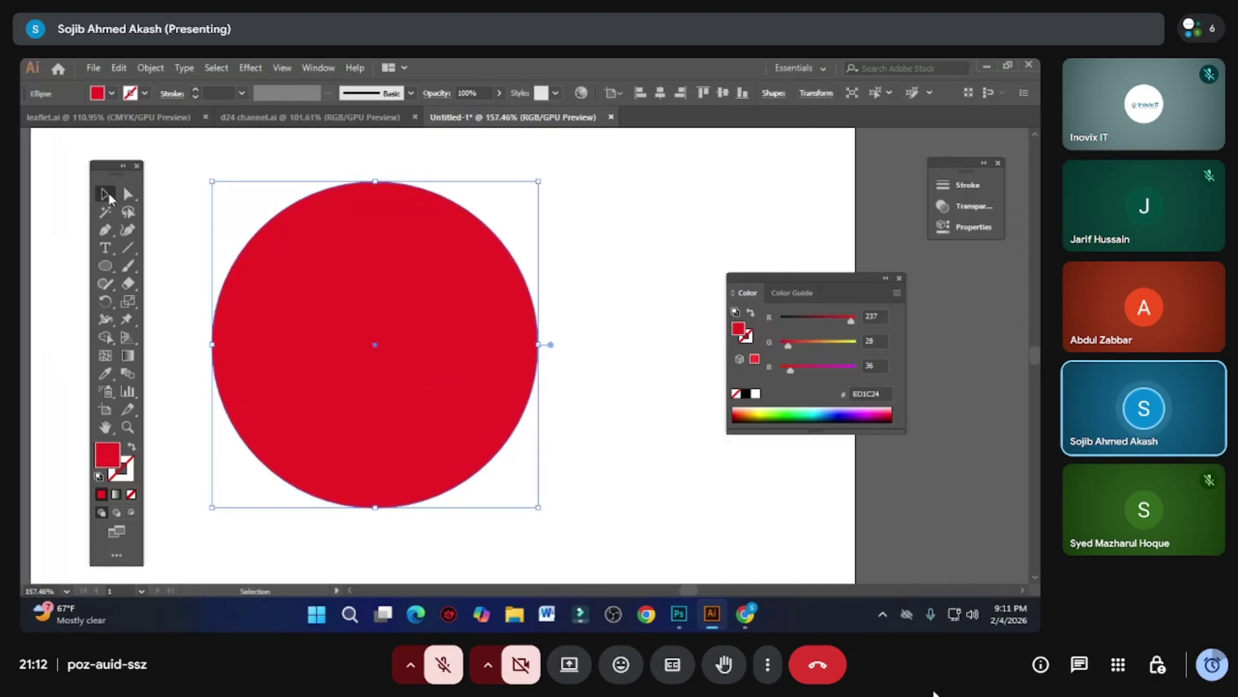
click(199, 188)
click(378, 364)
click(105, 356)
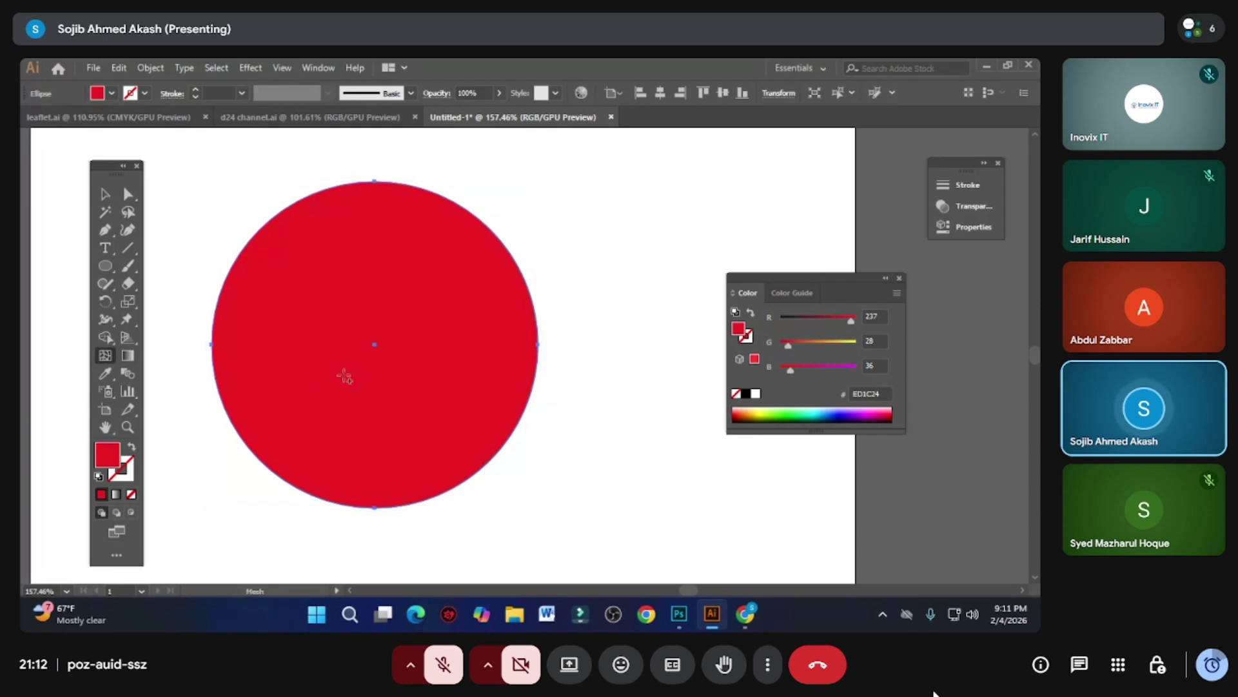
click(349, 371)
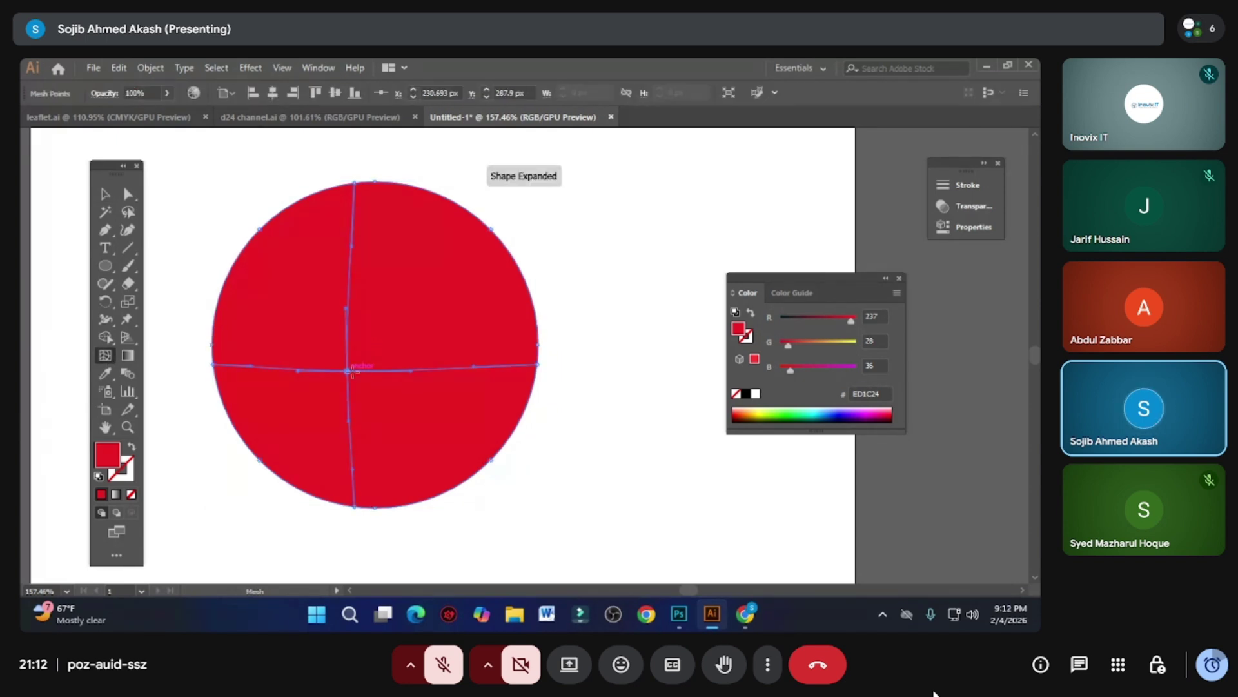
- Color the mesh point dark red, B70916
double_click(109, 455)
click(601, 279)
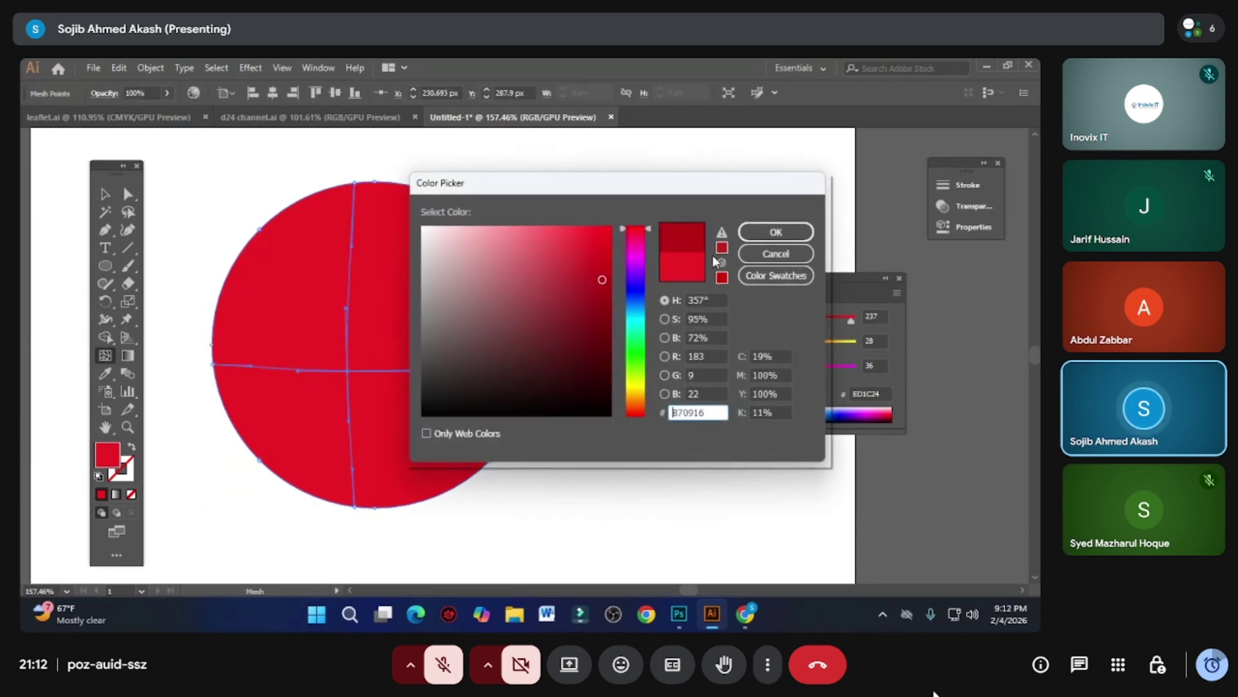
click(776, 232)
- Add a second mesh point just right of the first and color it dark maroon, 7F0F1D
ctrl+alt+click(422, 363)
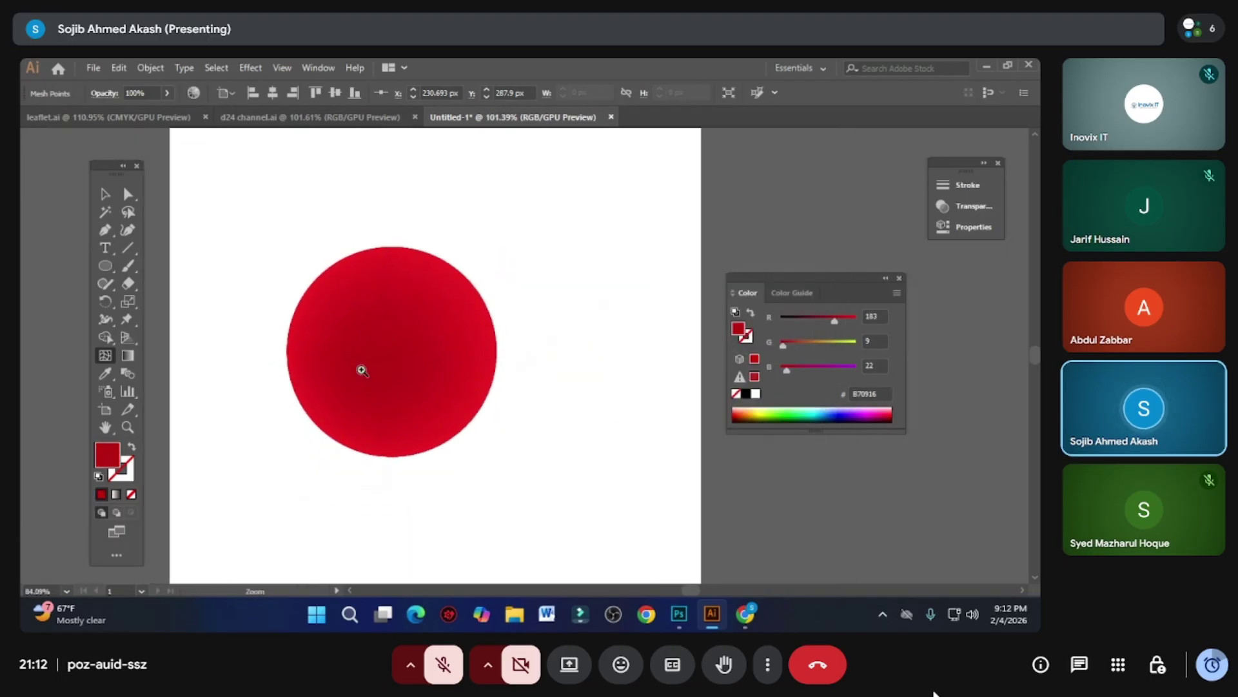
ctrl+click(422, 364)
click(358, 373)
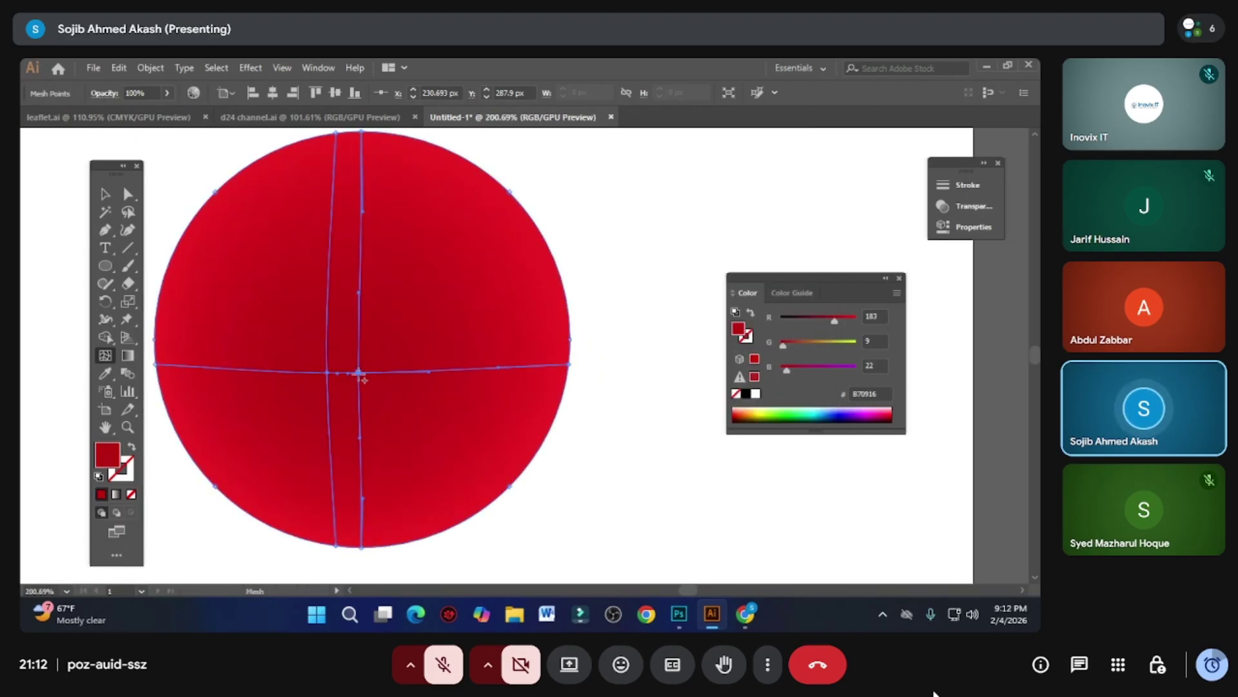
double_click(106, 457)
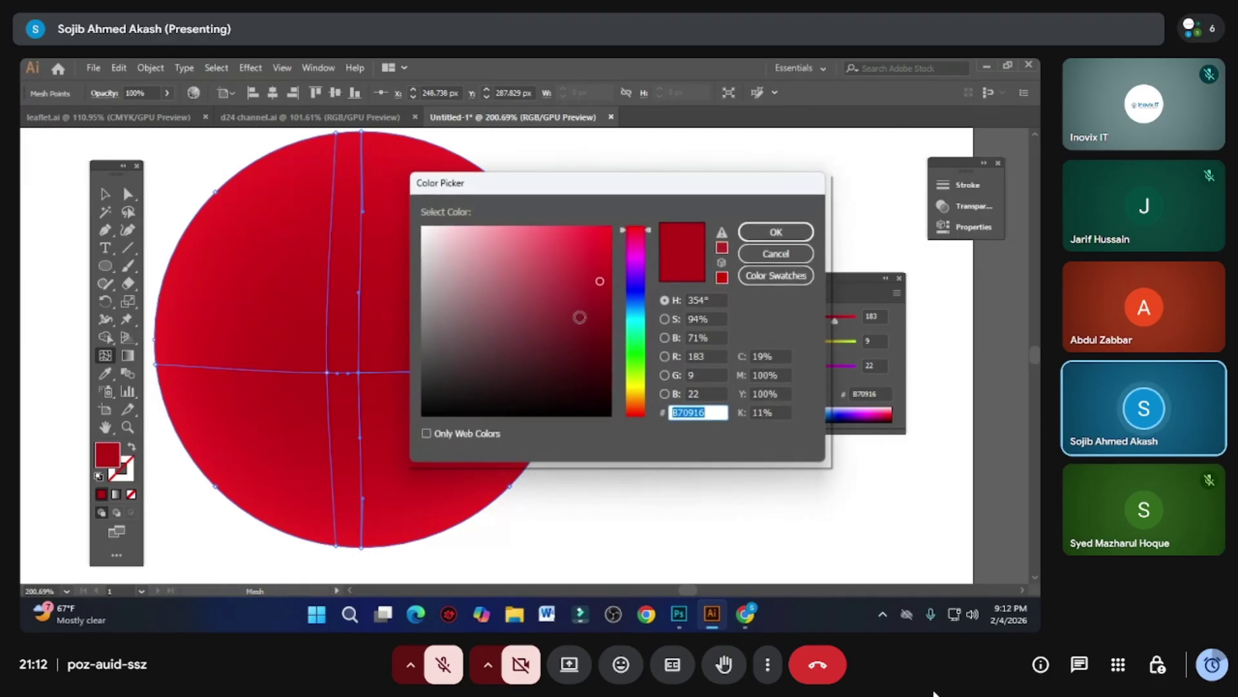
click(589, 319)
click(775, 233)
- Add a third mesh point right of the maroon one and color it light pink
drag(406, 409, 349, 409)
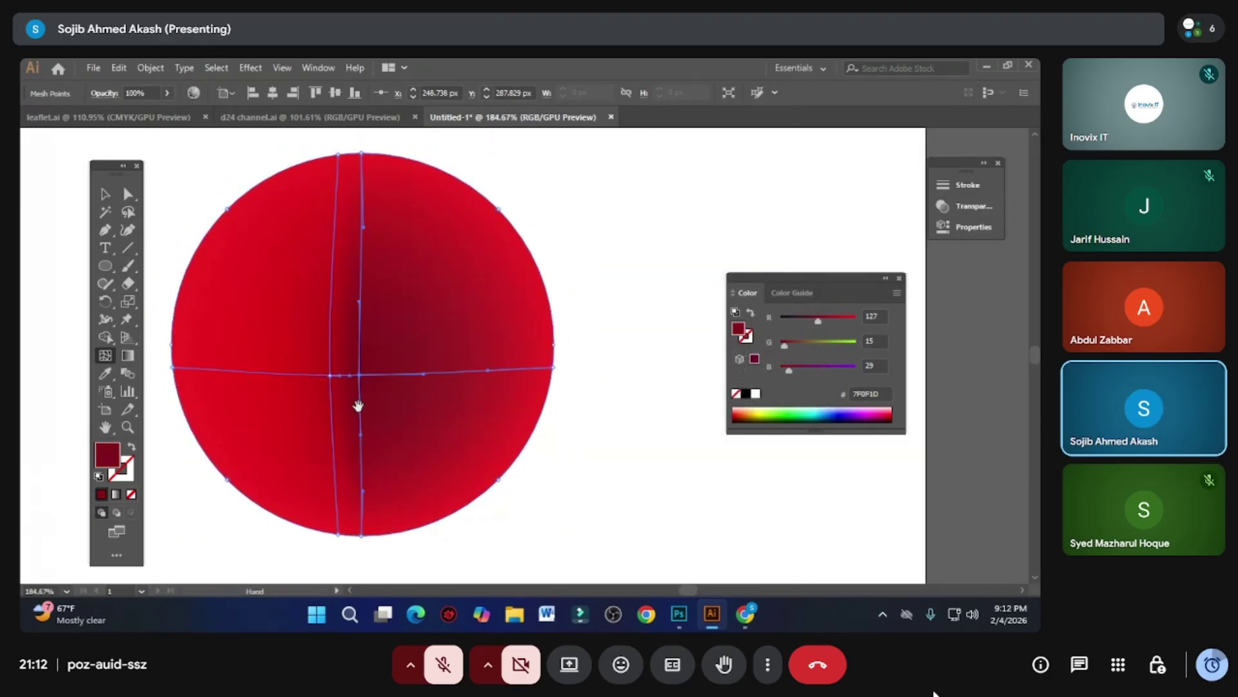
mouse_move(387, 371)
mouse_down()
mouse_move(520, 378)
mouse_move(379, 381)
mouse_move(391, 382)
mouse_up()
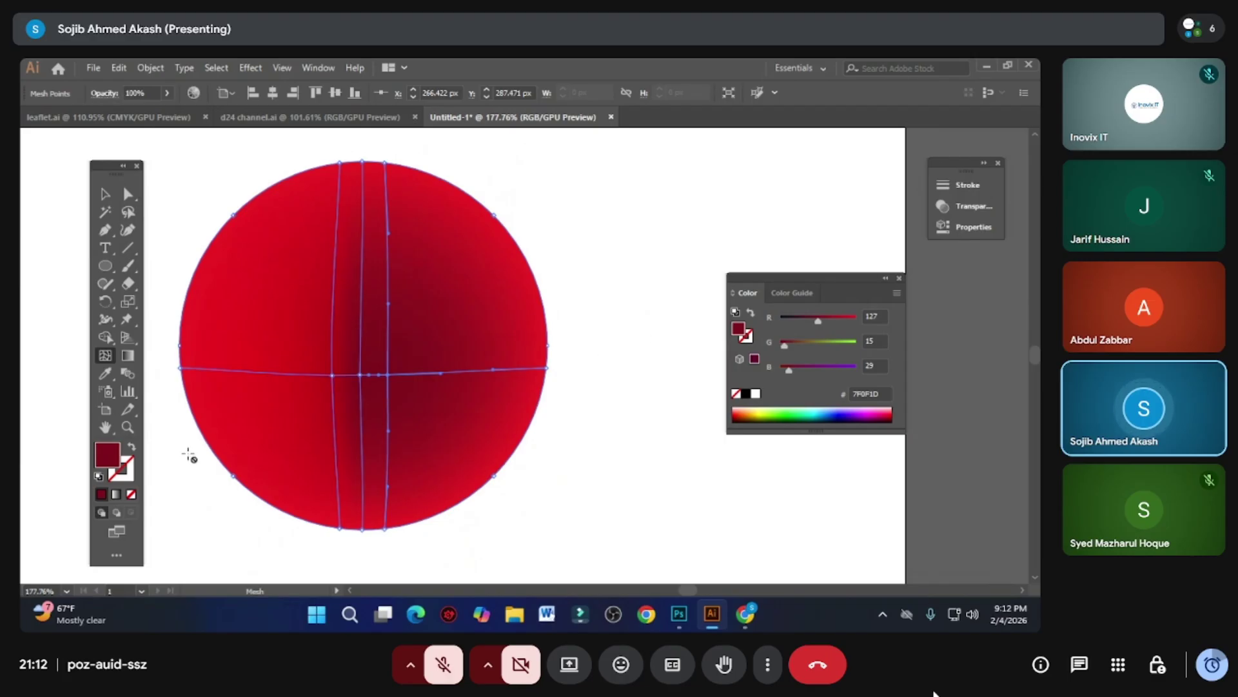
double_click(110, 462)
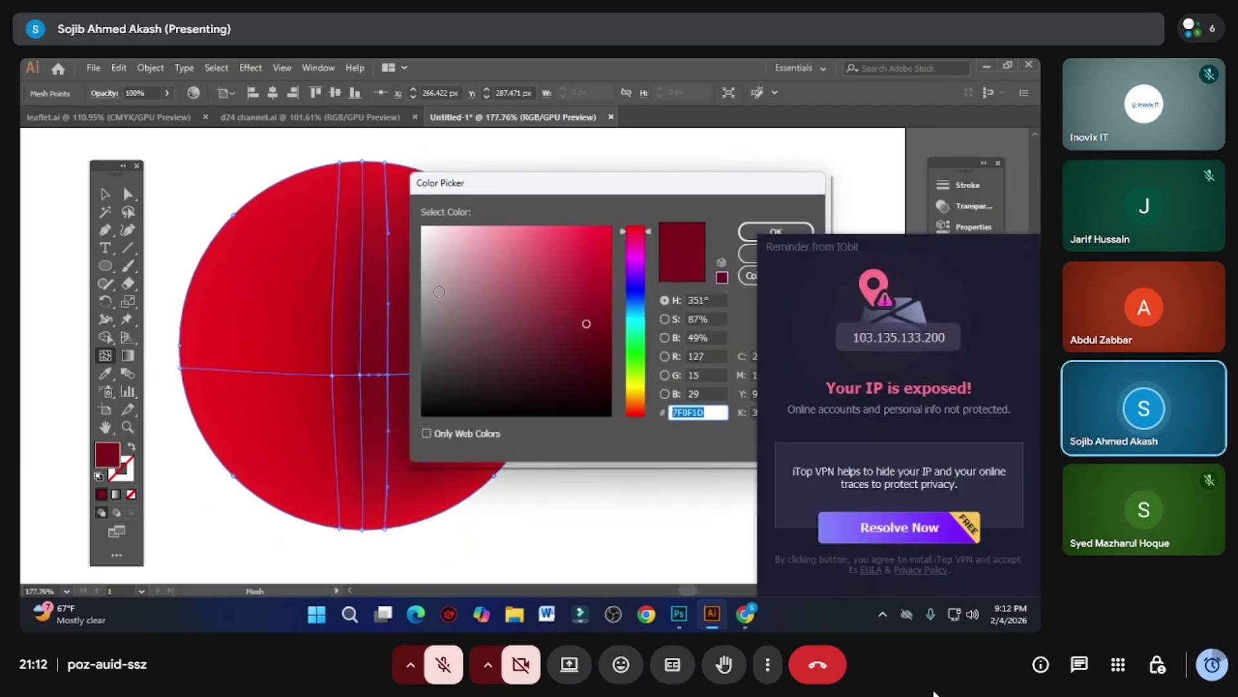
drag(648, 235, 648, 226)
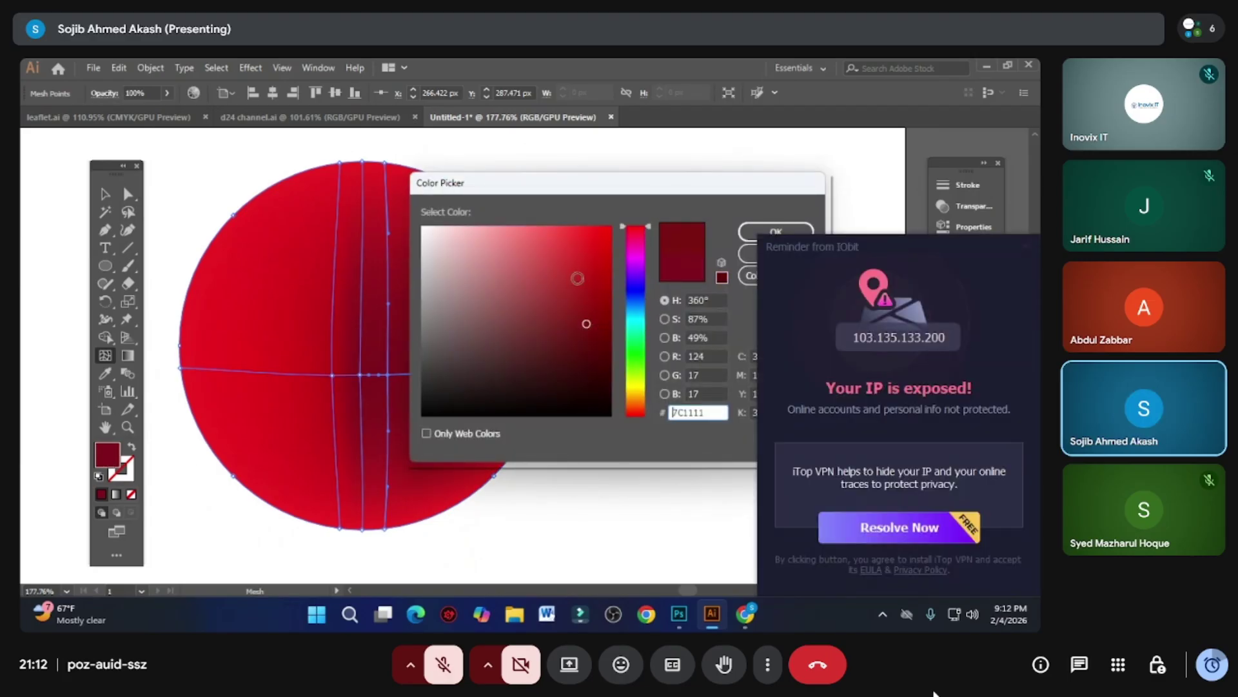
click(522, 232)
click(776, 231)
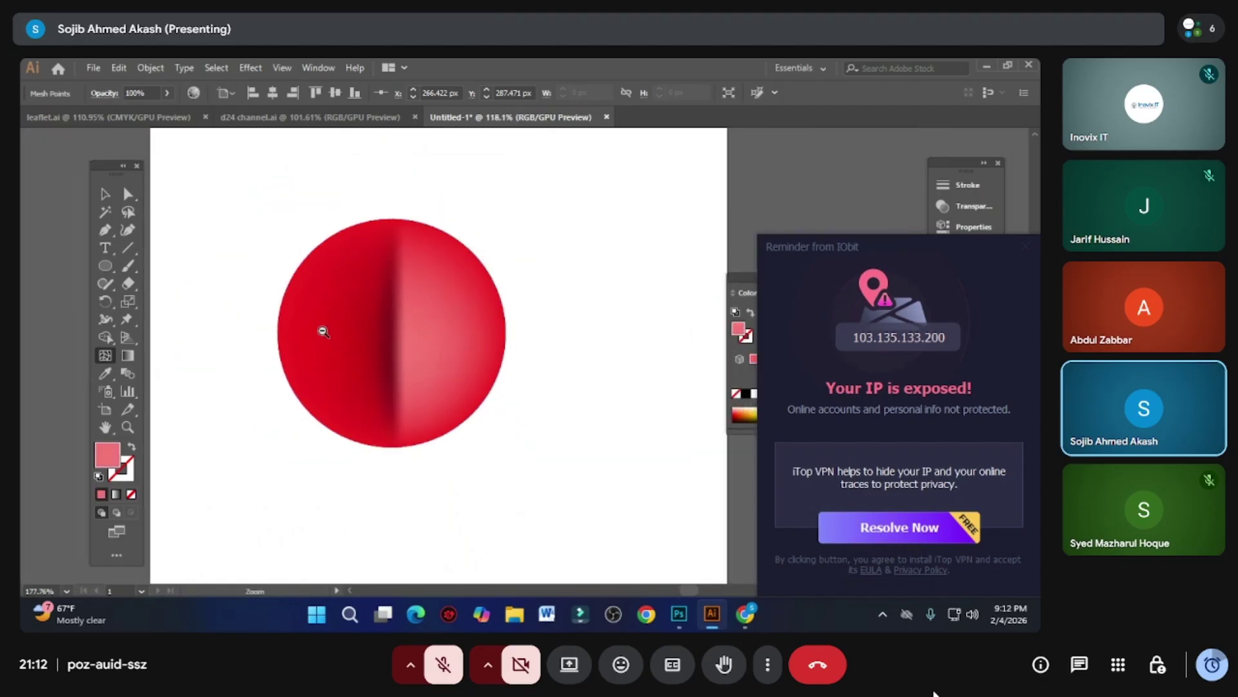
- Undo the extra mesh points and their colors back to the single dark red mesh point
drag(323, 329, 414, 378)
key(v)
click(600, 401)
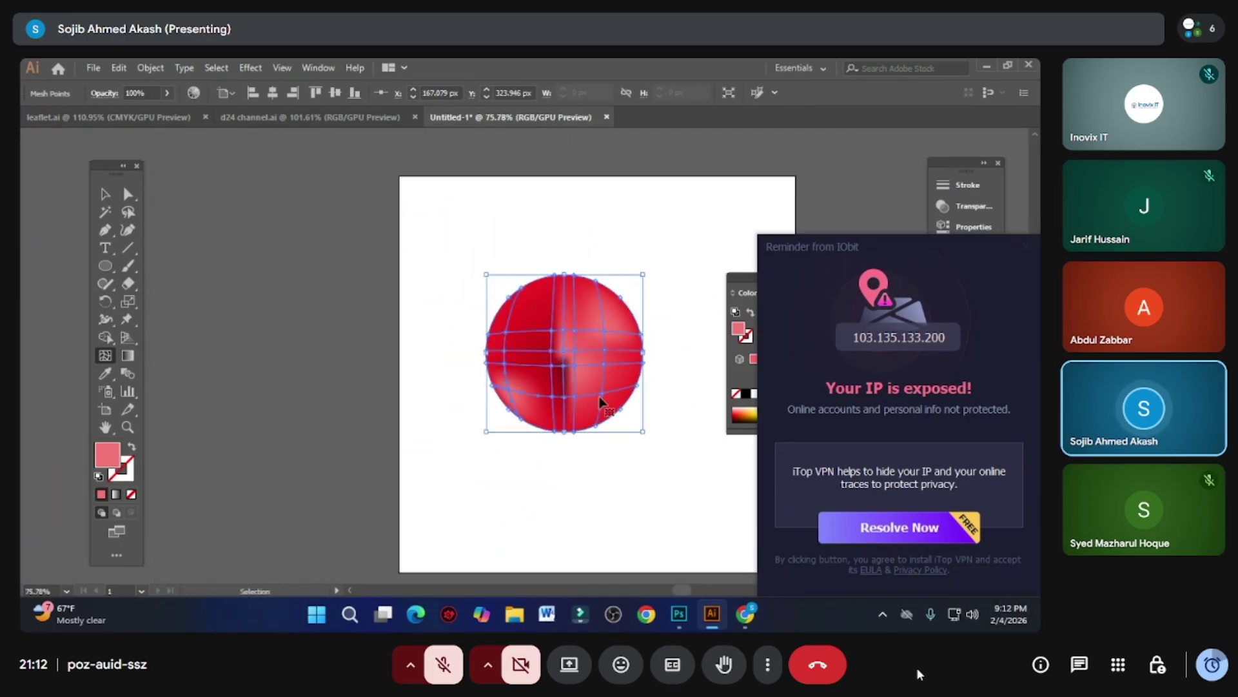
key(ctrl+z)
key(ctrl+z)
key(ctrl+z)
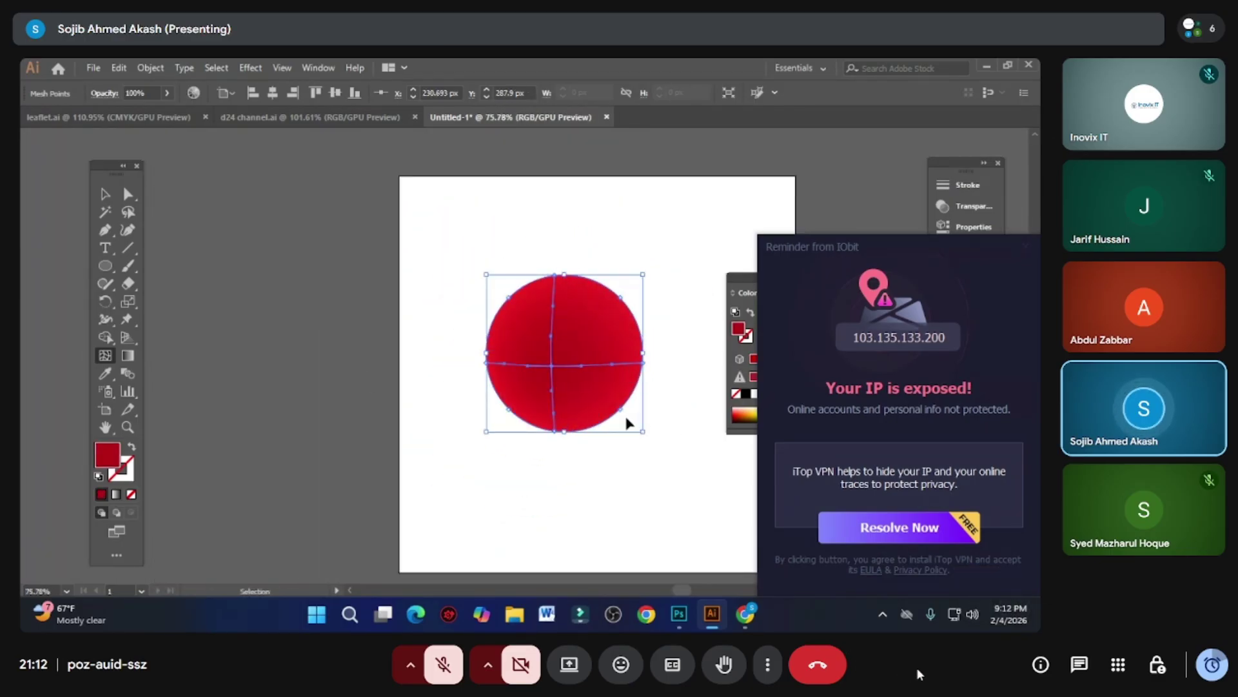
drag(598, 392, 499, 370)
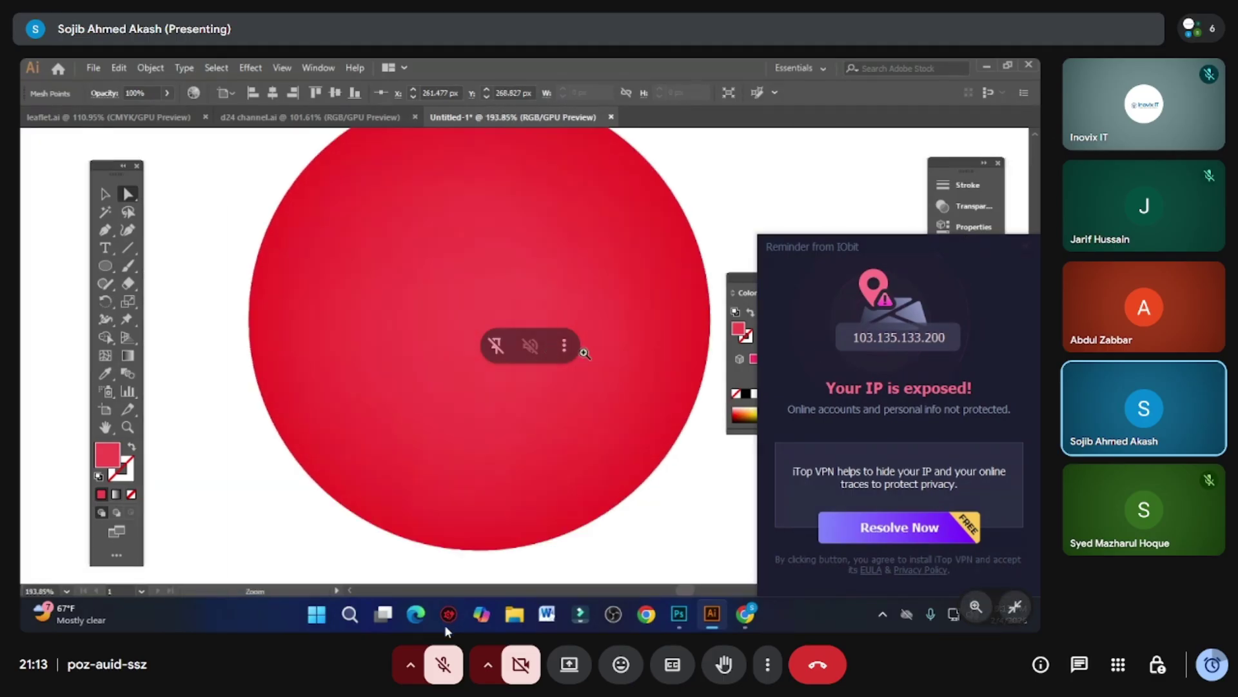
- Unmute the meeting microphone briefly, mute it again and dismiss the desktop notification
click(443, 668)
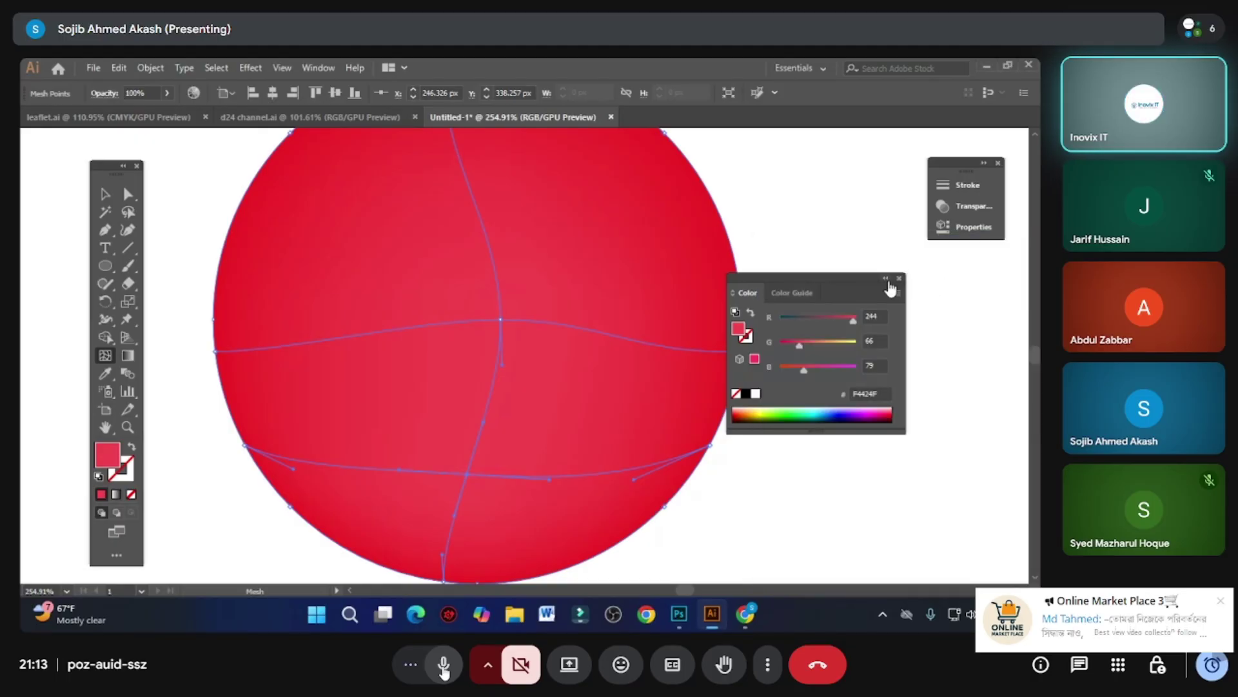
click(444, 665)
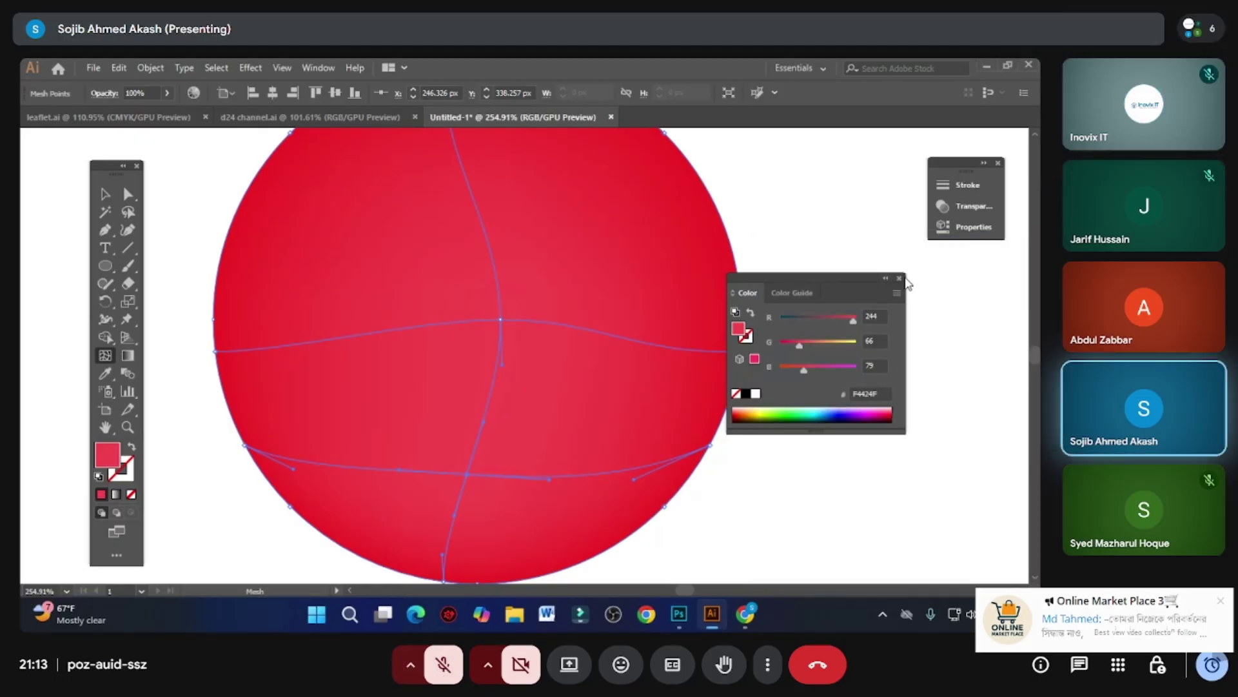
click(1224, 603)
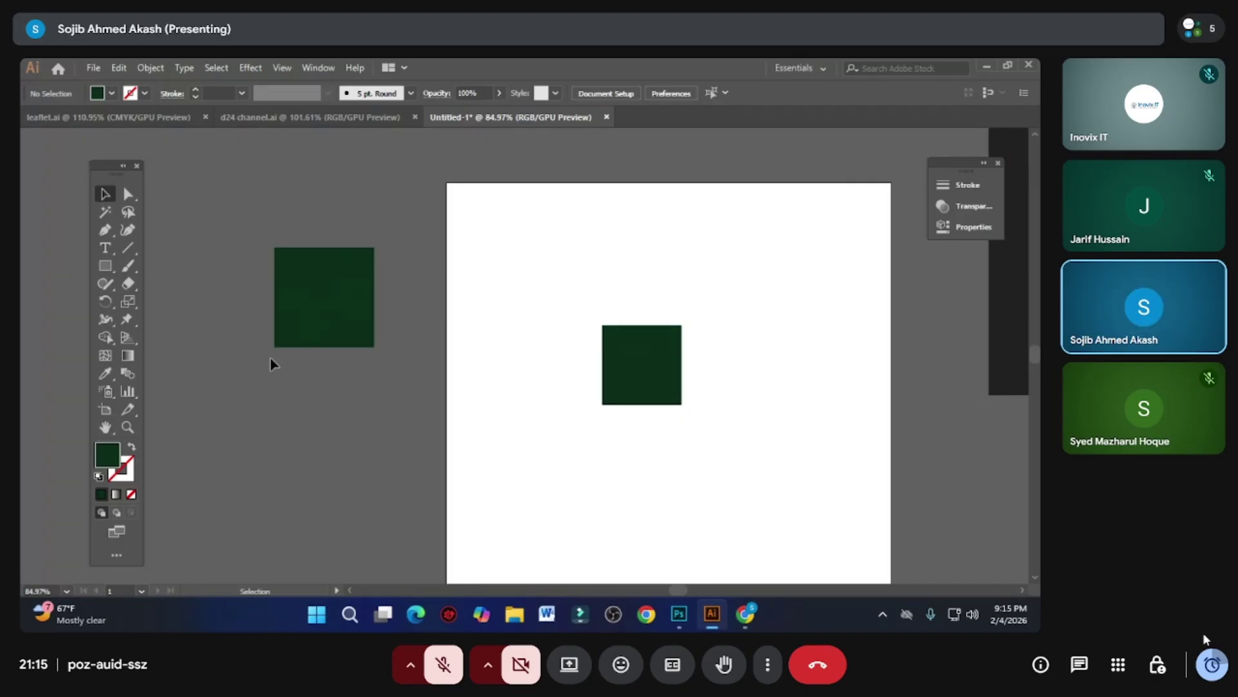
- Add the text "bALNGALDESH" above the green square on the artboard and enlarge it to about 69.74 pt
click(111, 246)
click(534, 239)
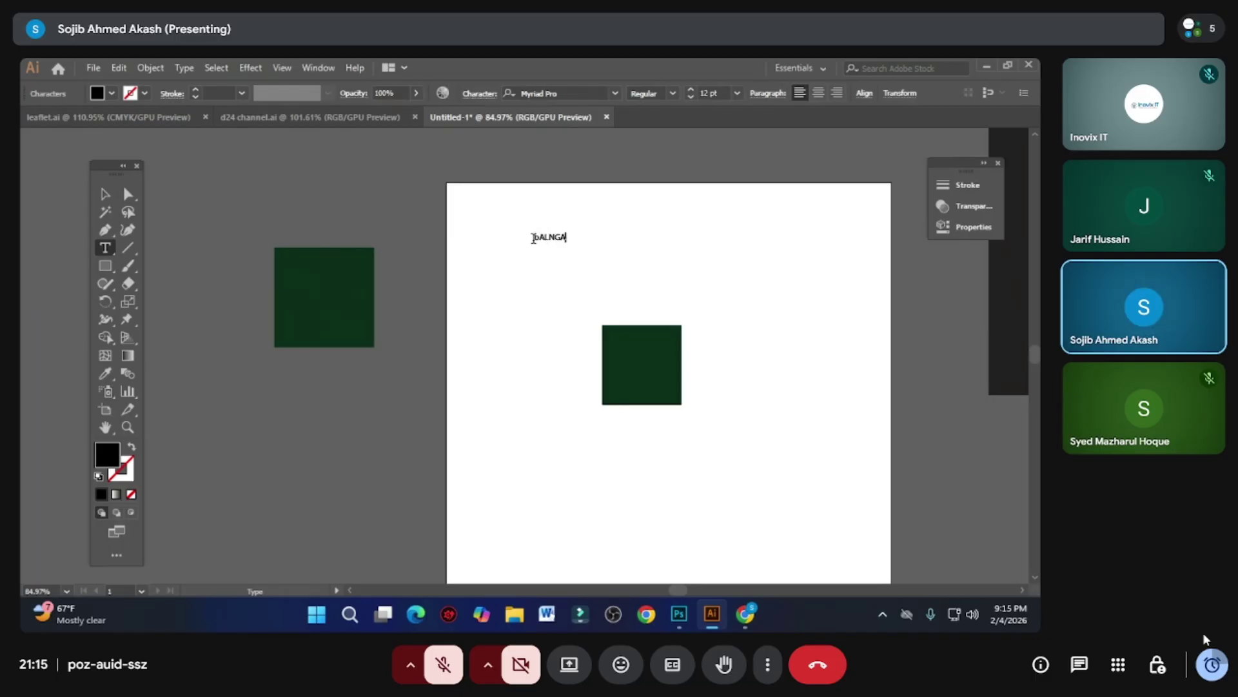
text(BALNGALDESH)
key(Escape)
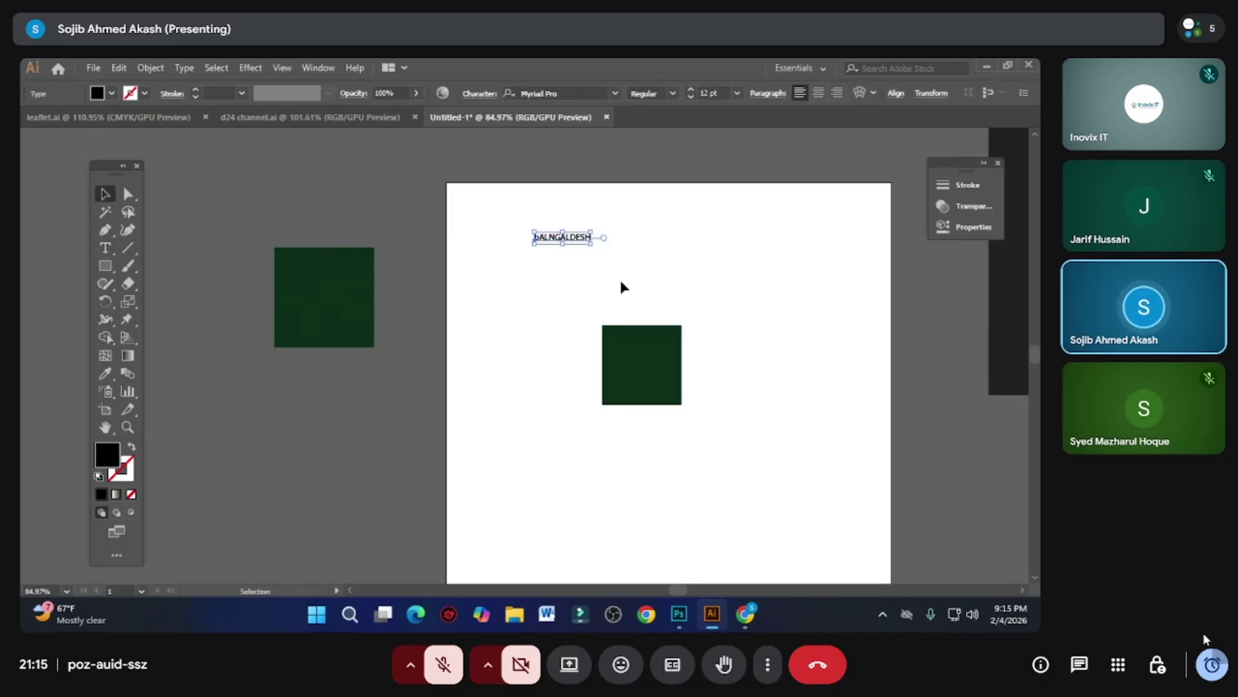
drag(592, 243, 816, 271)
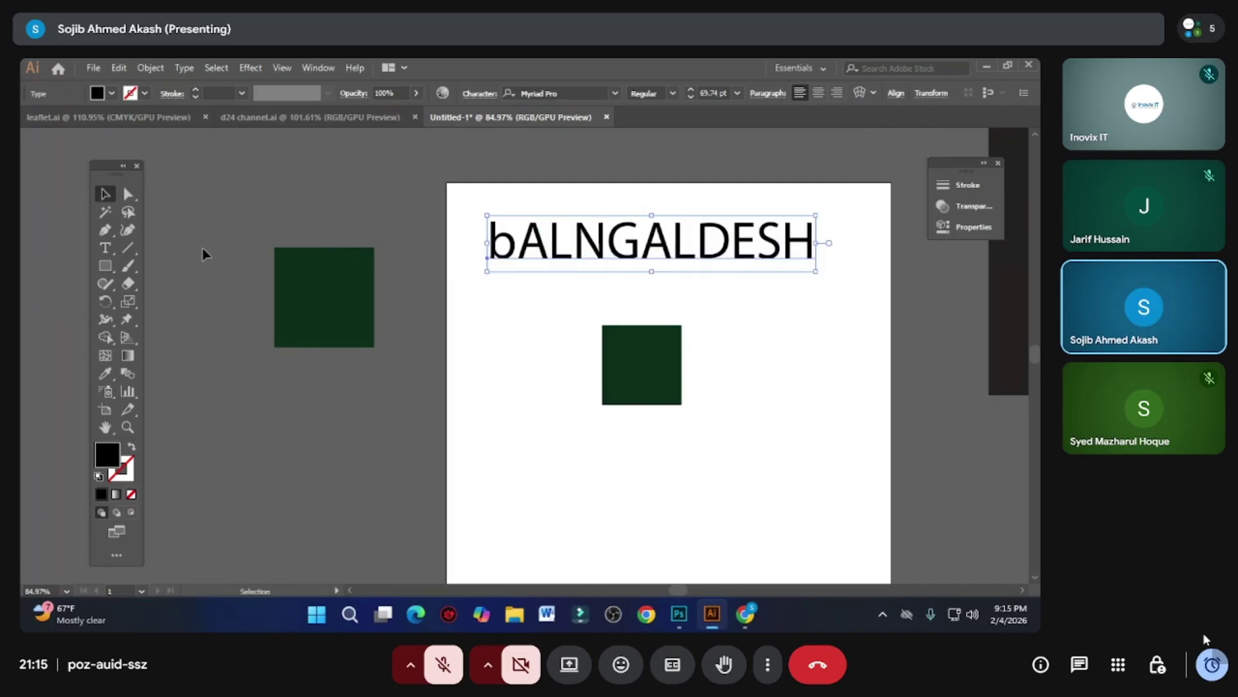
- Replace the text's lowercase first letter with a capital B to read "BALNGALDESH"
click(105, 247)
drag(506, 243, 492, 242)
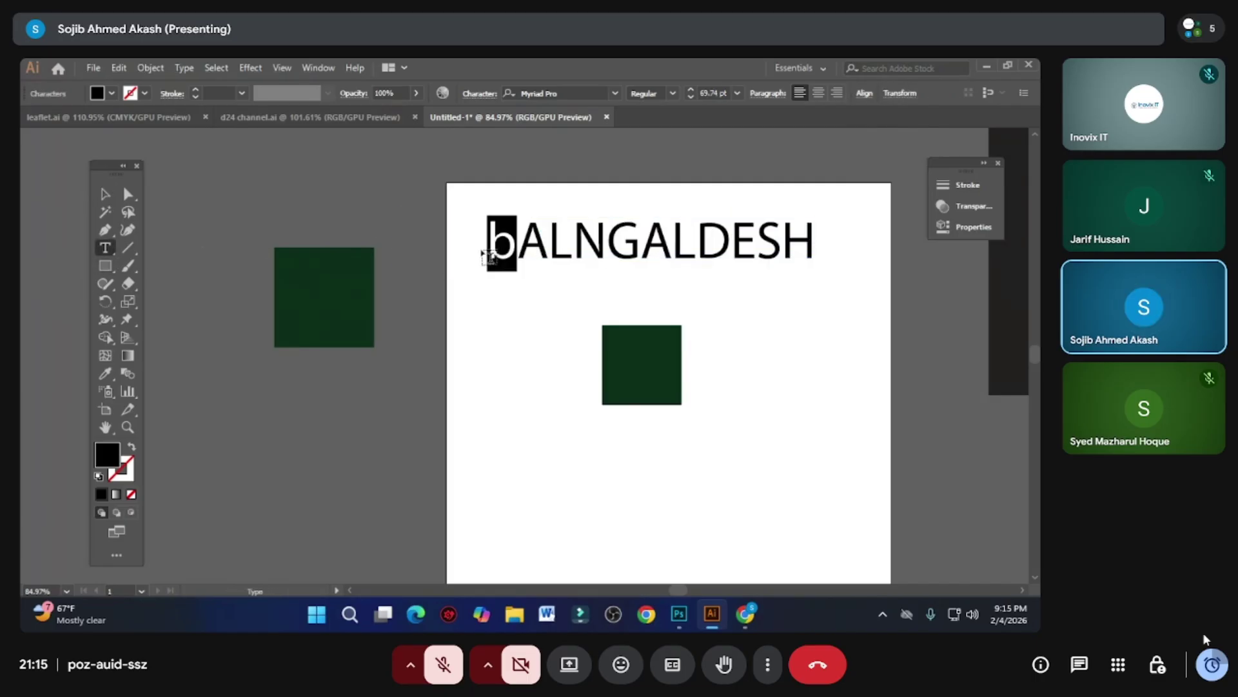
click(492, 249)
key(Escape)
double_click(519, 253)
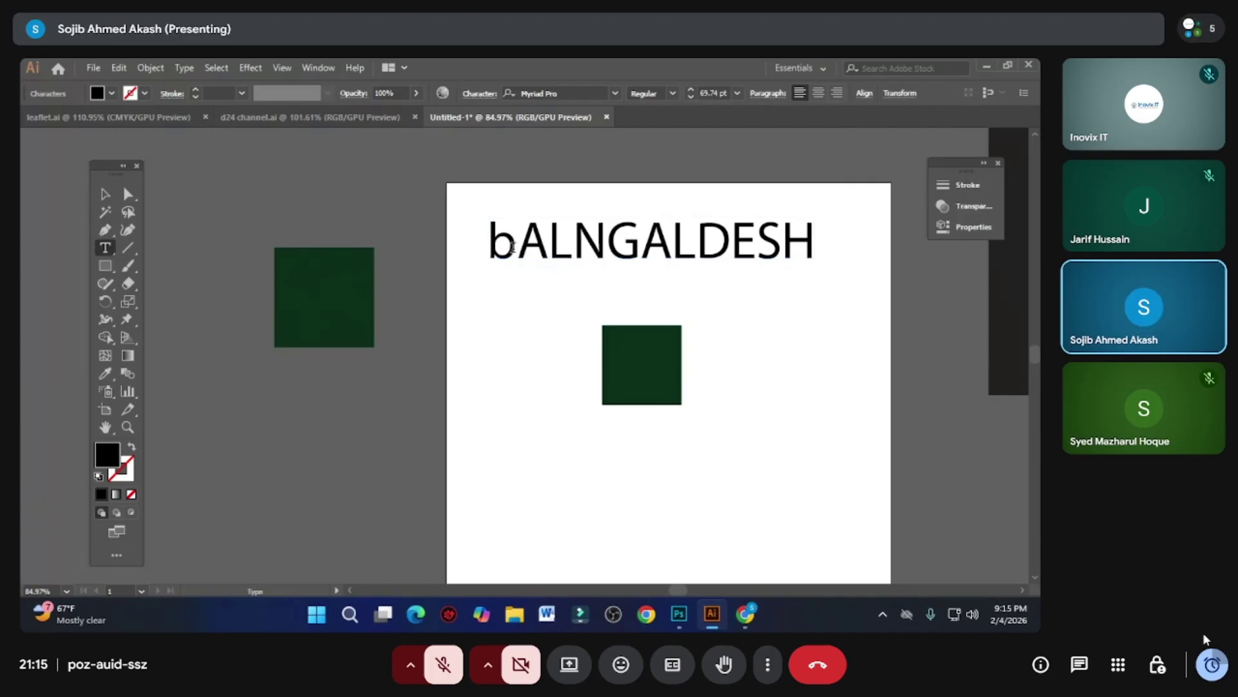
double_click(515, 245)
click(516, 244)
key(BackSpace)
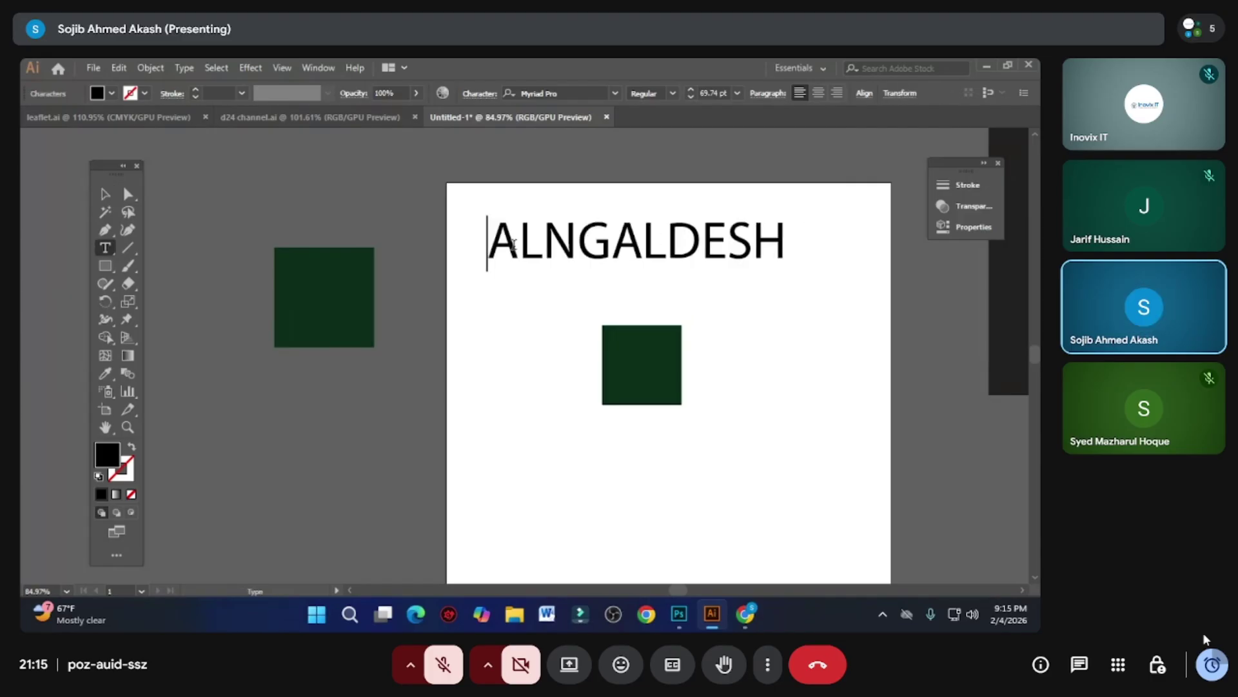
text(B)
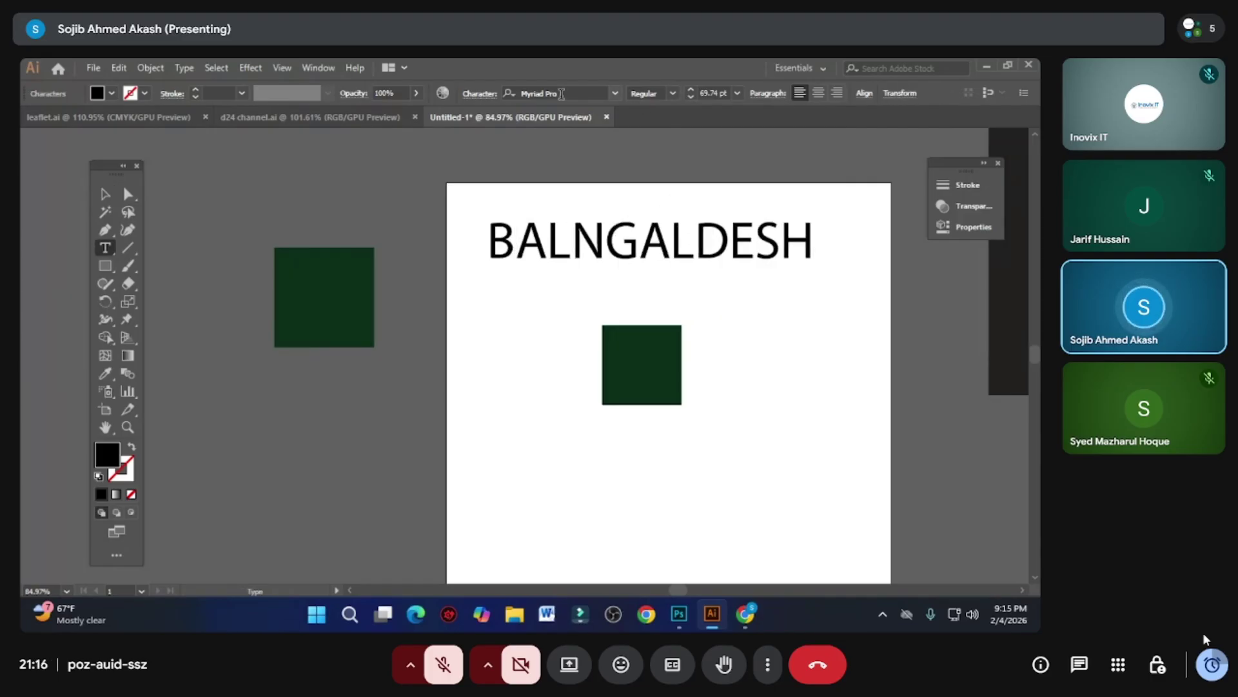
key(Escape)
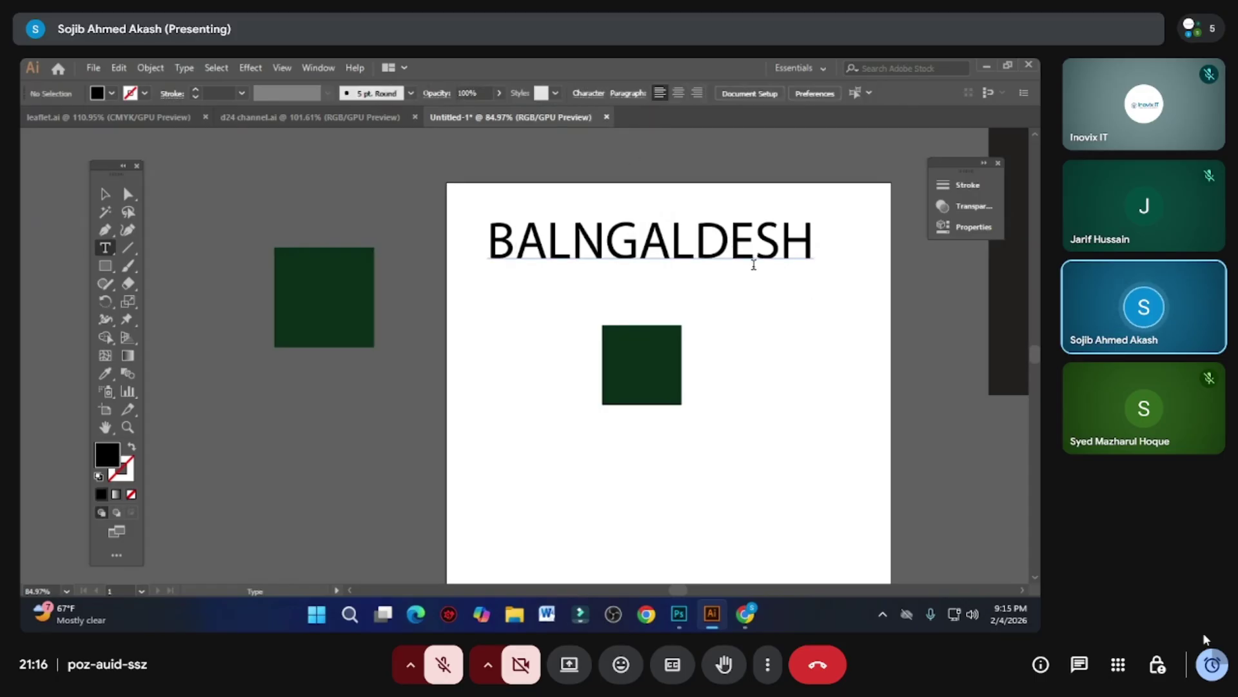
- Duplicate the BALNGALDESH text below the green square and set the copy's font to Poppins Bold
key(v)
drag(752, 242, 763, 477)
click(566, 94)
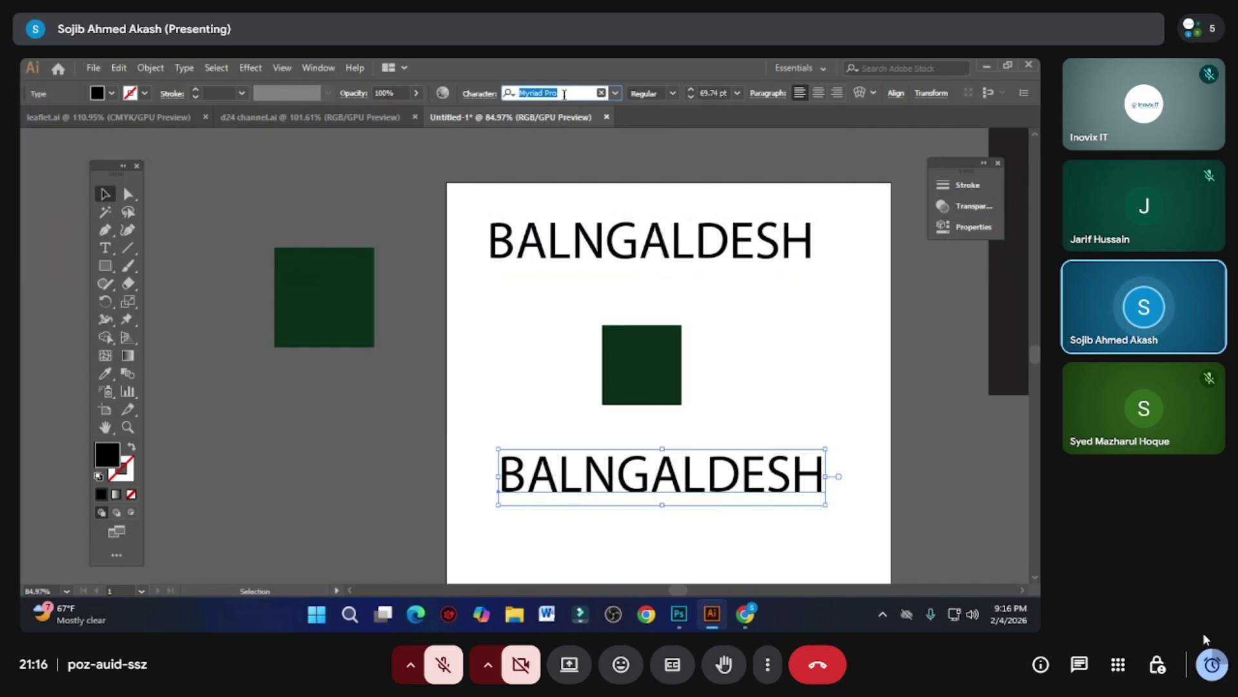
text(Poppins)
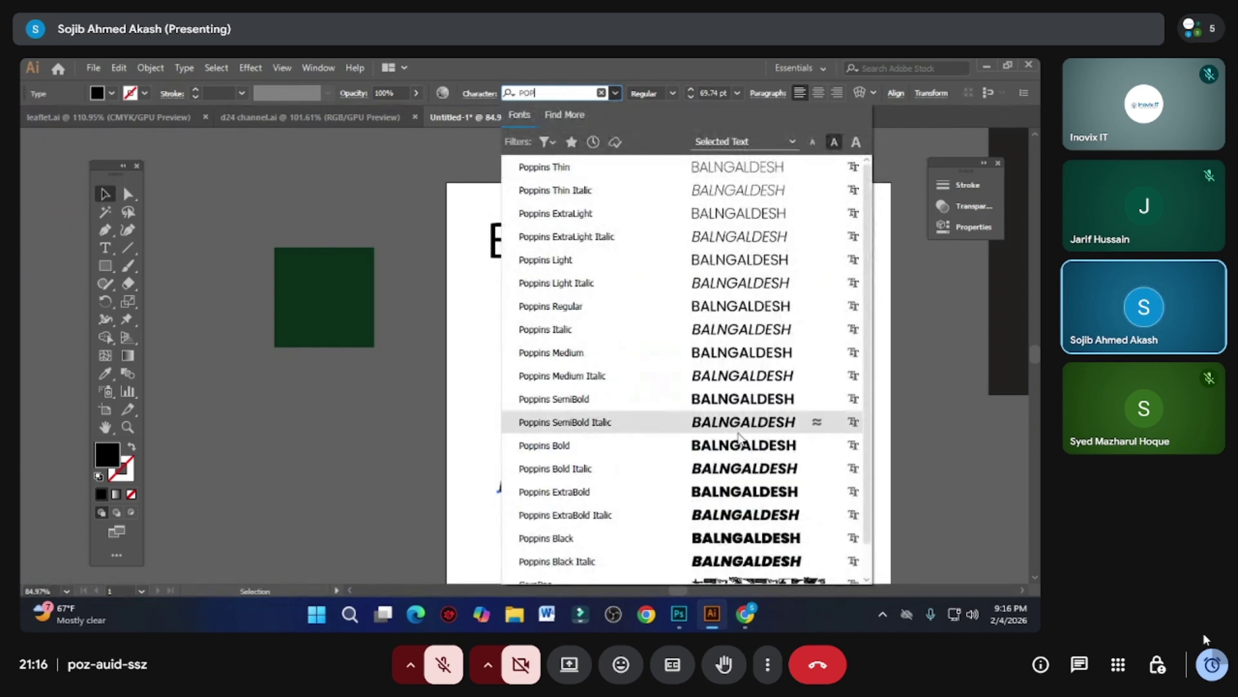
click(740, 446)
click(786, 359)
- Shift the original BALNGALDESH text slightly right and down, and move the bold copy slightly up
drag(761, 246, 785, 256)
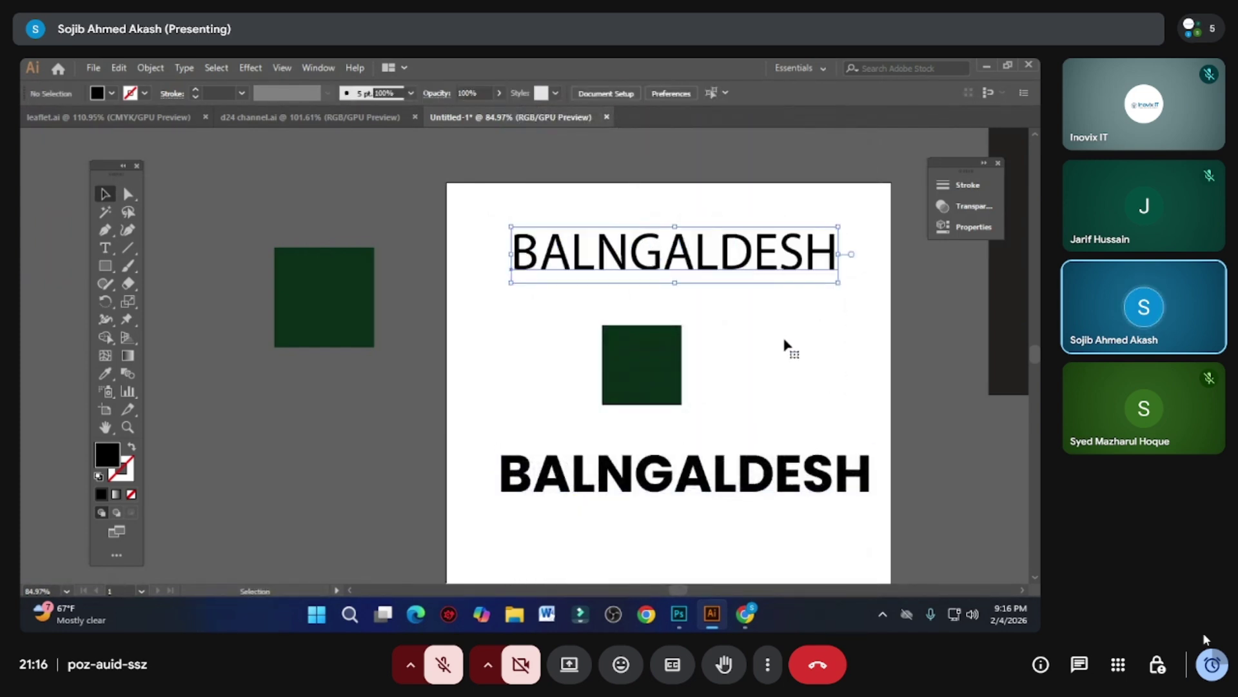
drag(756, 482, 756, 477)
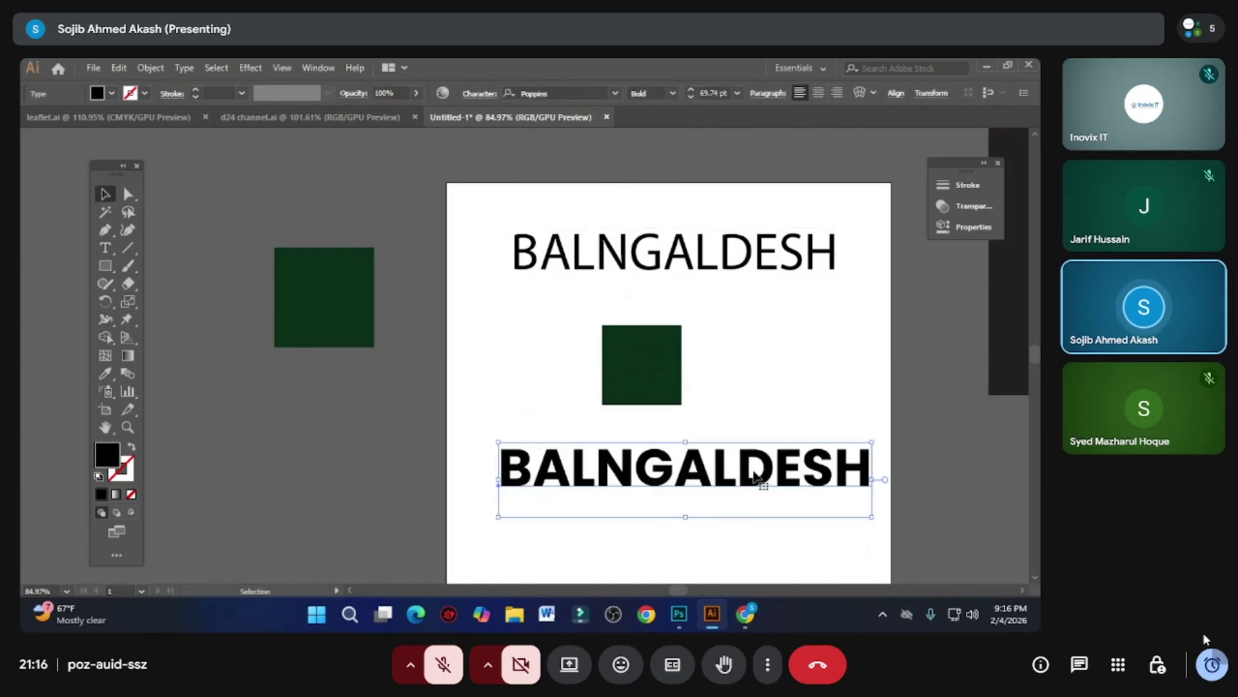
click(793, 401)
scroll(768, 394, right, 3)
click(658, 268)
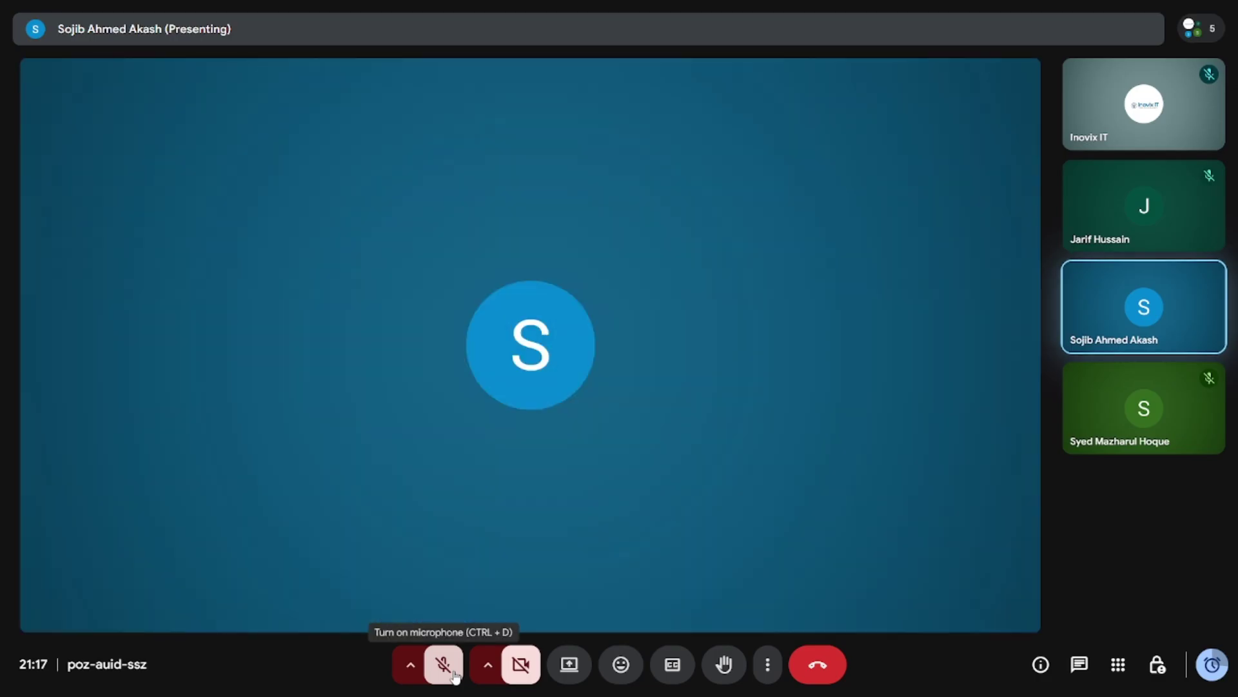
- Unmute the meeting microphone briefly, mute it again and return the meeting to full screen
key(Escape)
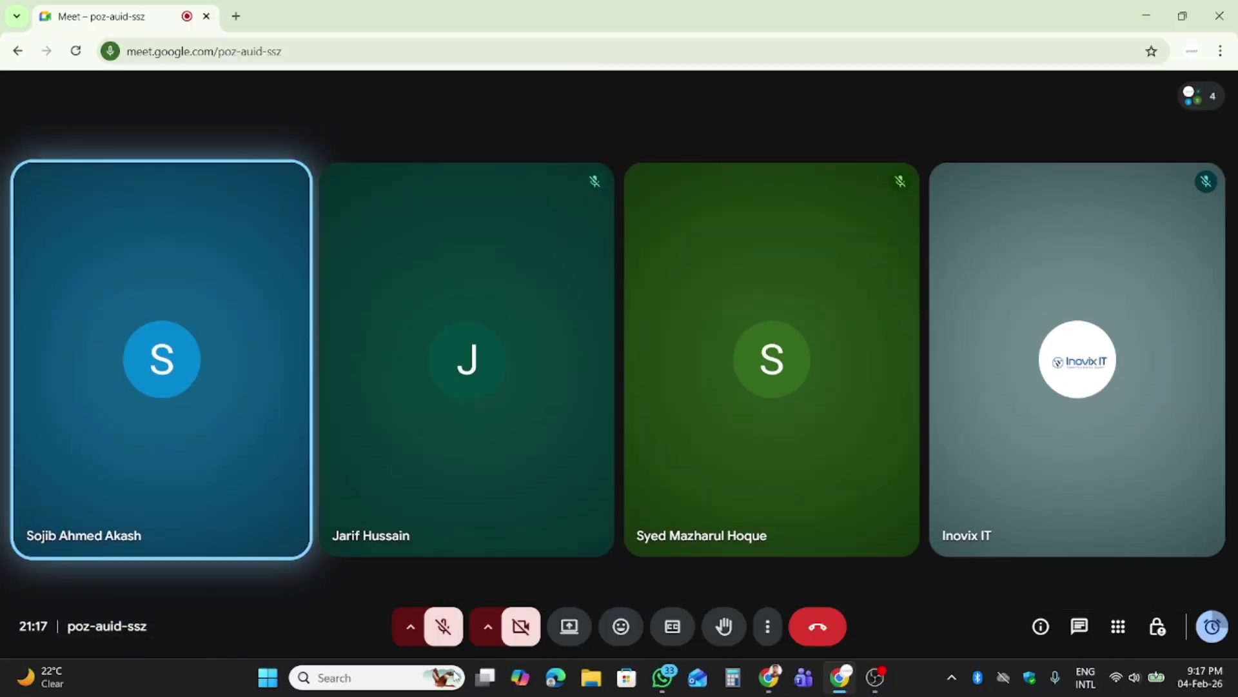
click(446, 630)
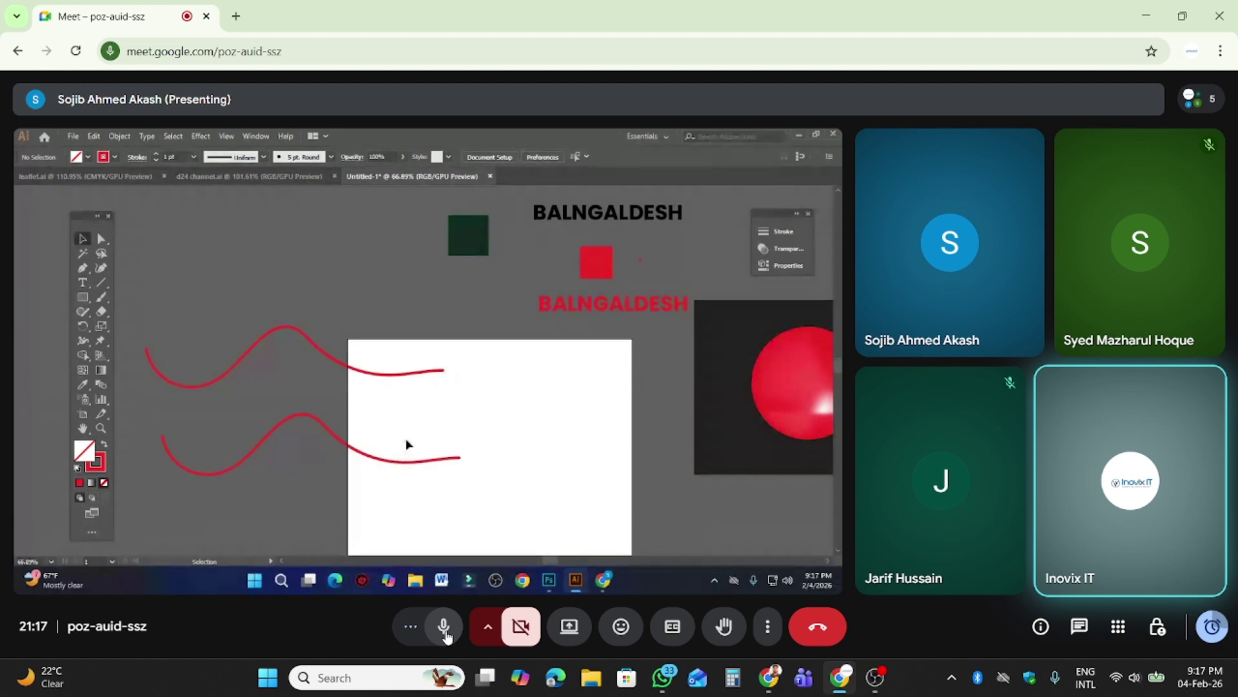
click(444, 632)
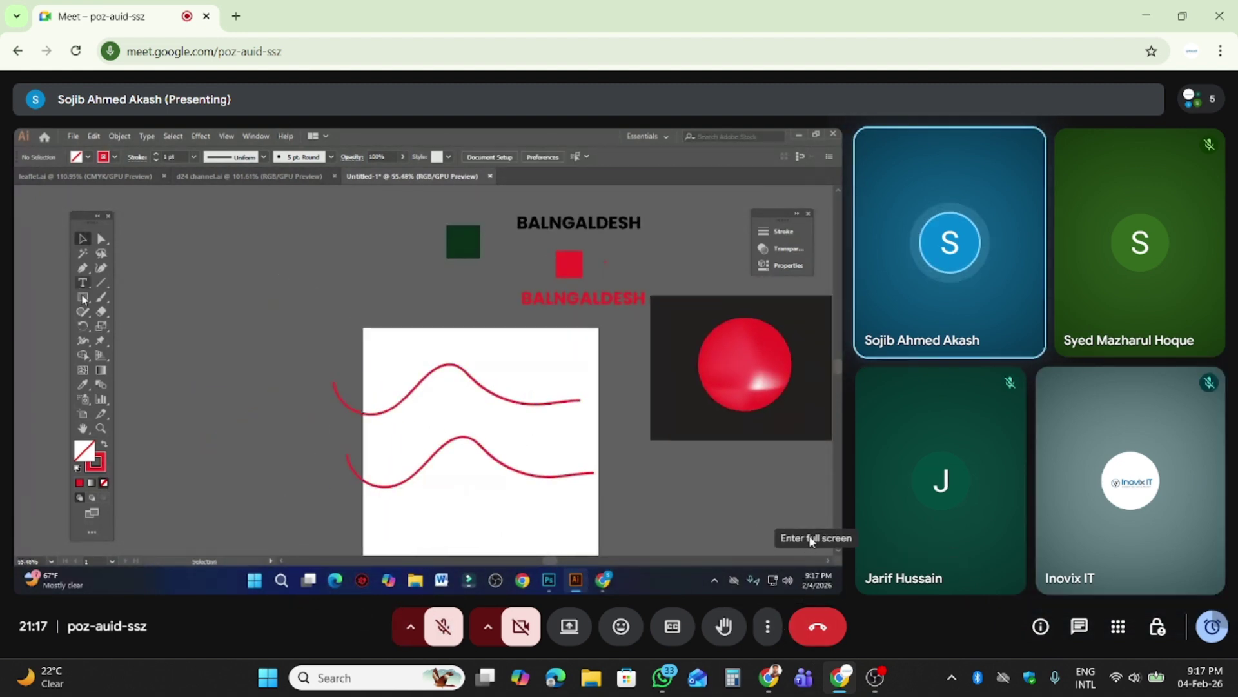
click(767, 626)
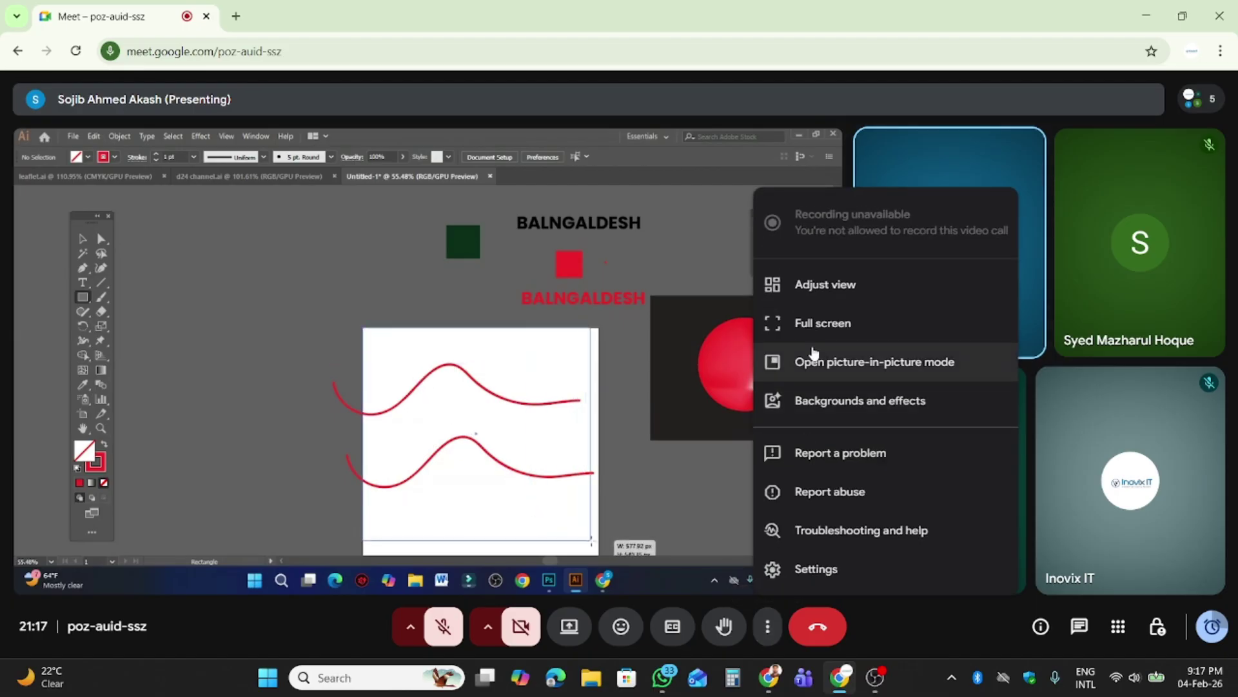
click(818, 323)
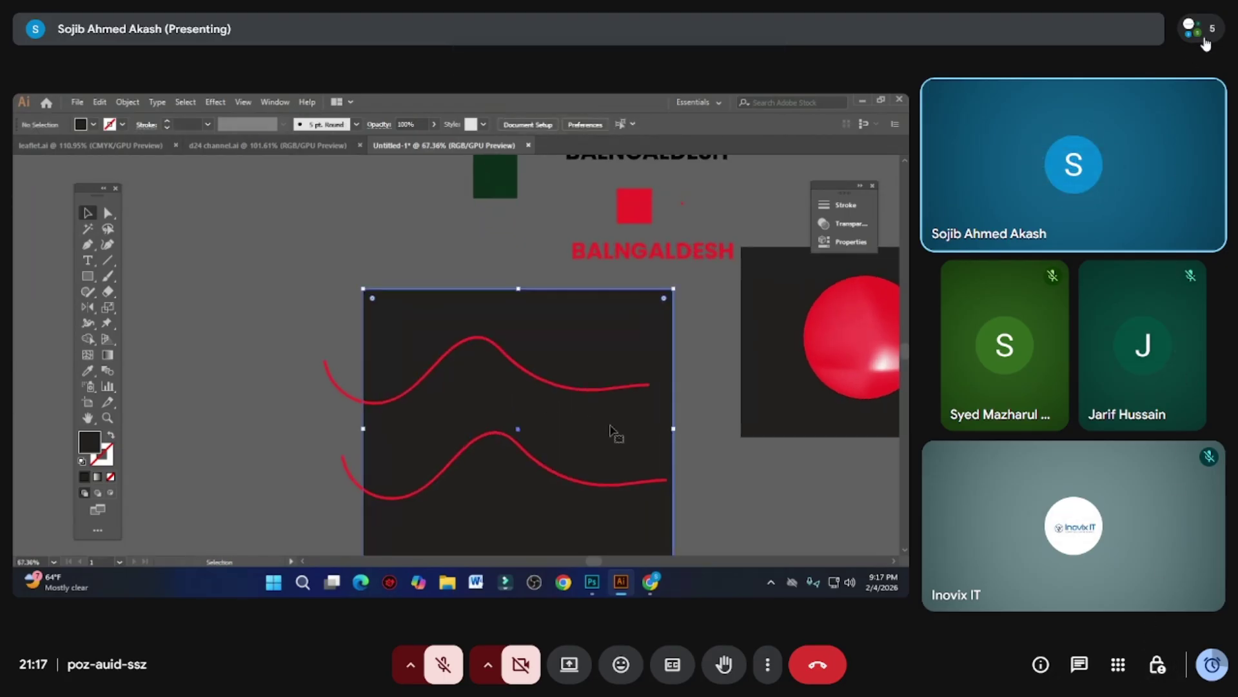
- Check the meeting's participant list, close it and enlarge the shared presentation
click(1206, 42)
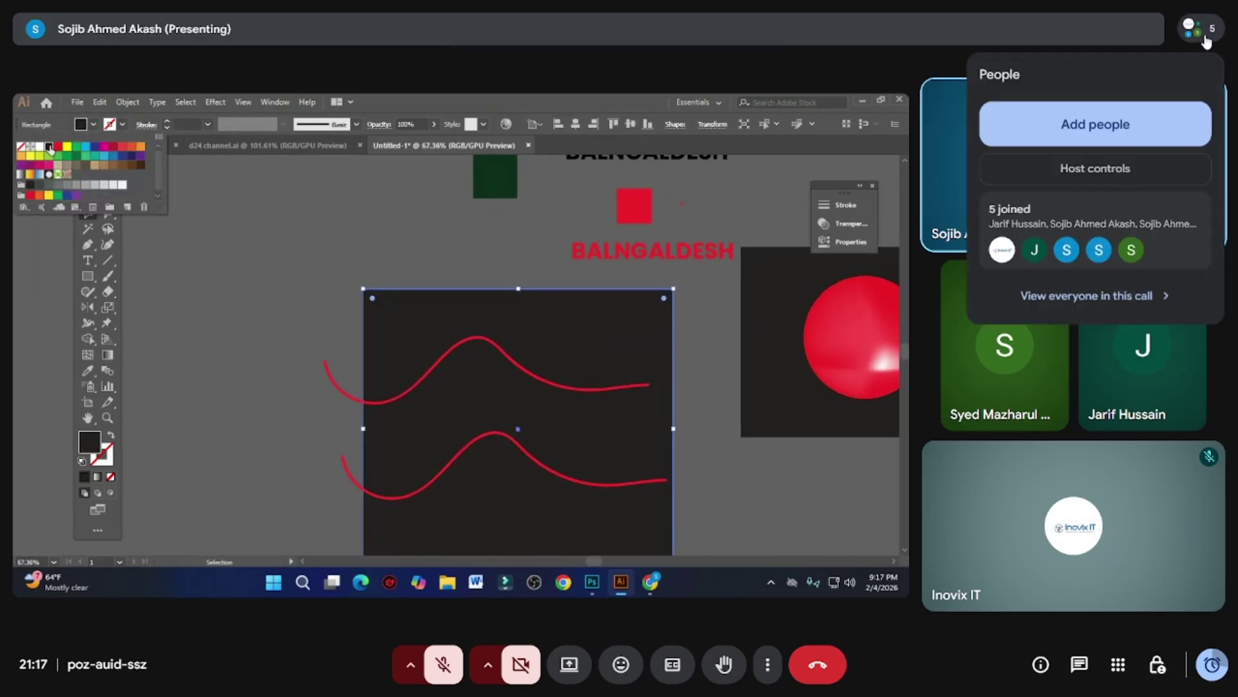
click(1195, 39)
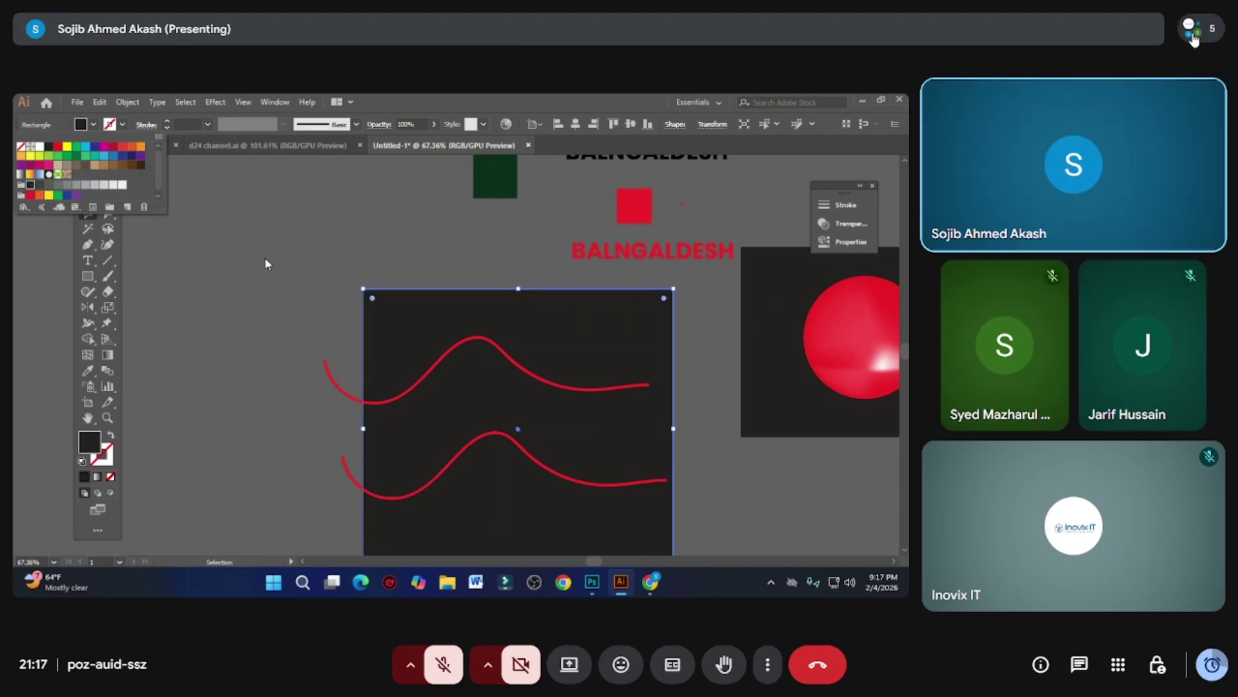
click(1195, 38)
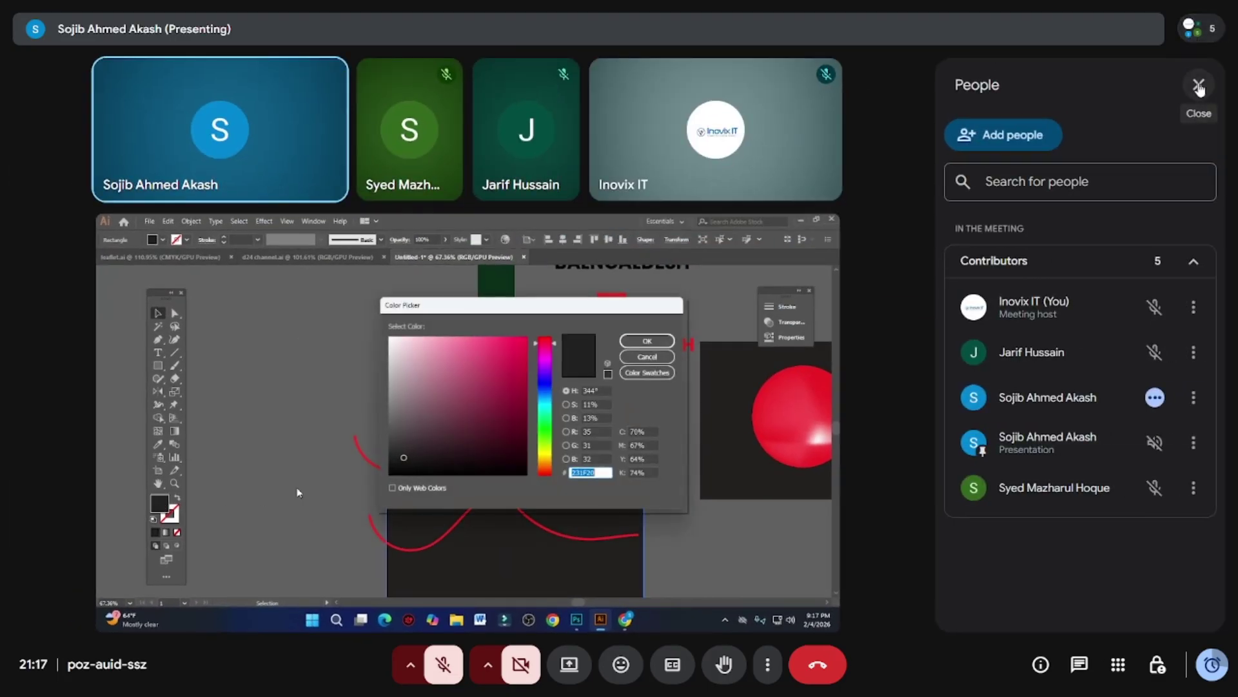
click(1198, 86)
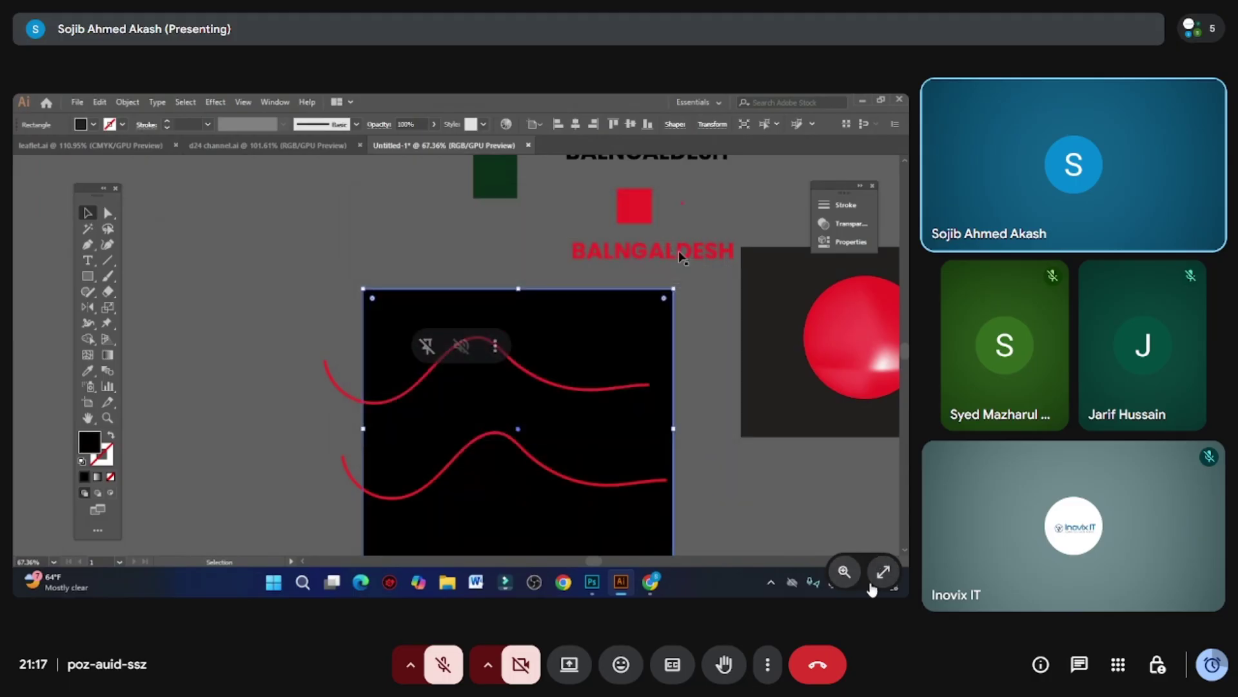
click(884, 573)
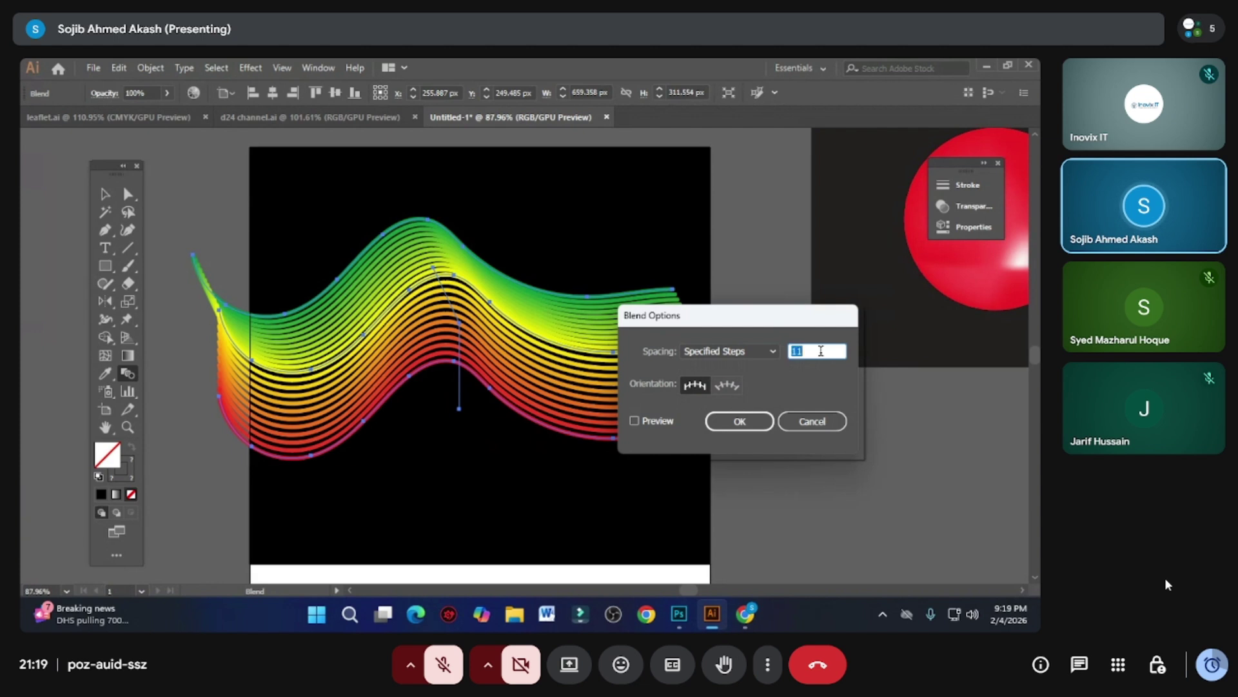
- Preview the blend between the colored wave lines and set its spacing to 28 specified steps
click(655, 425)
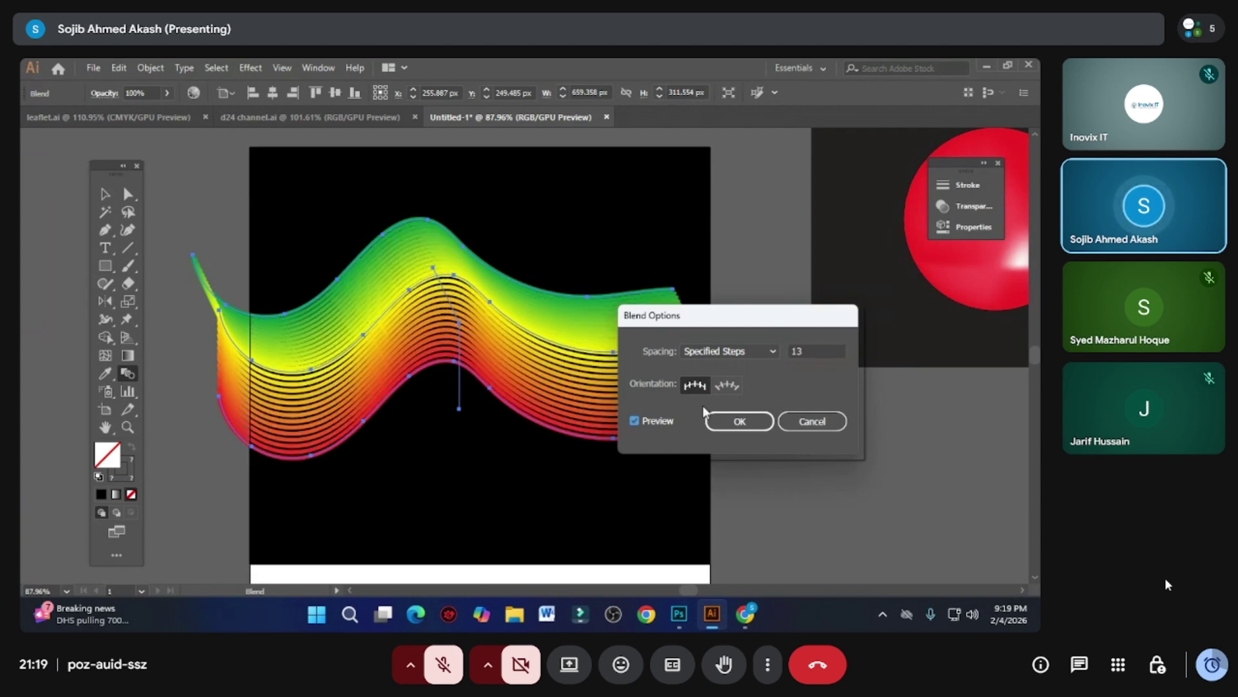
click(814, 350)
key(Up)
key(Up)
key(Up)
key(Up)
key(Up)
key(Up)
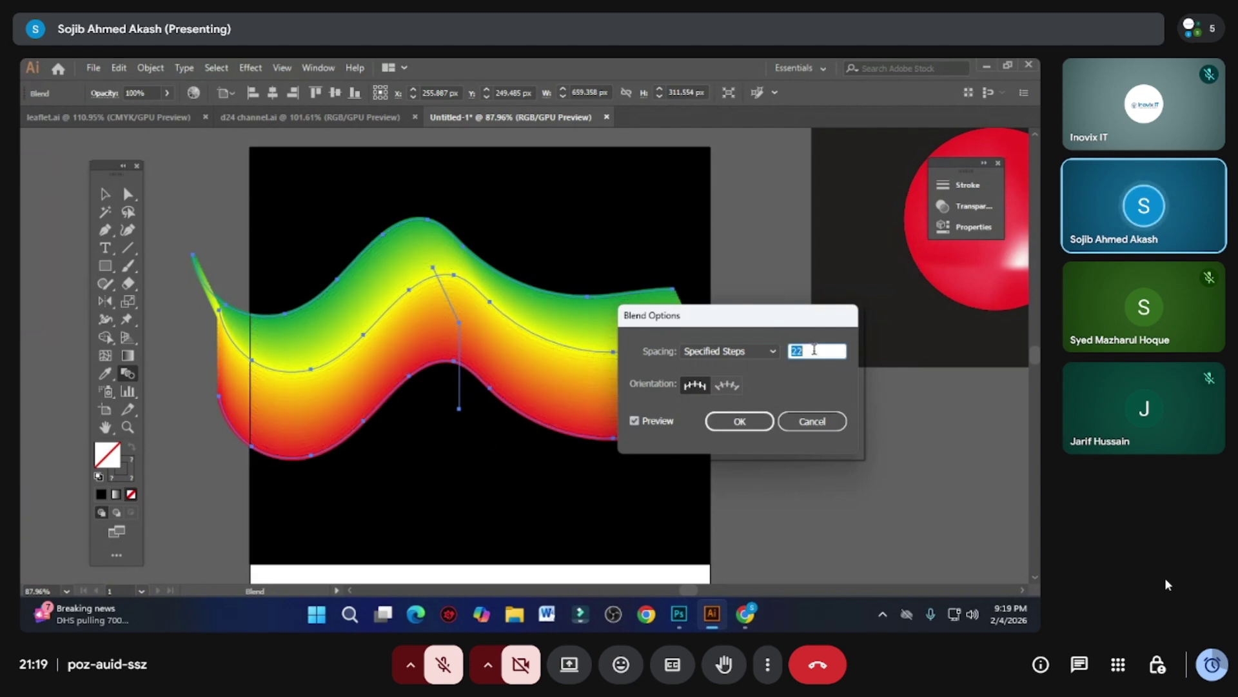
key(Up)
key(Up)
key(Up)
key(Up)
key(Up)
key(Up)
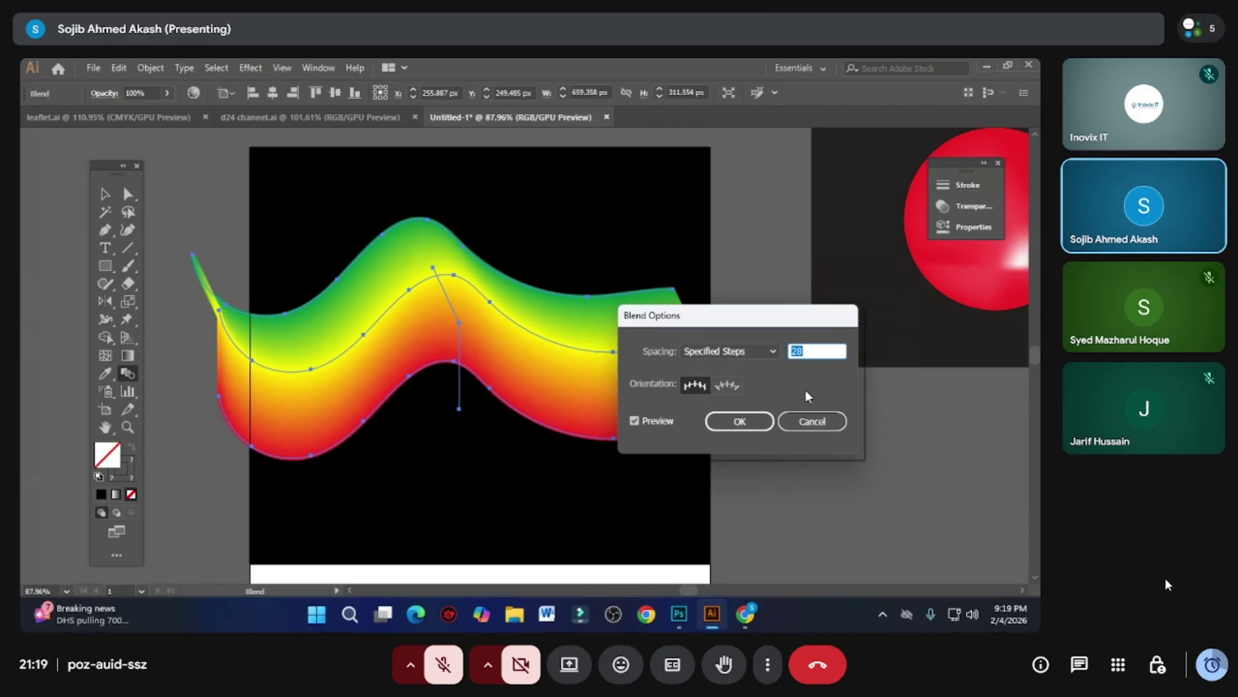
key(Return)
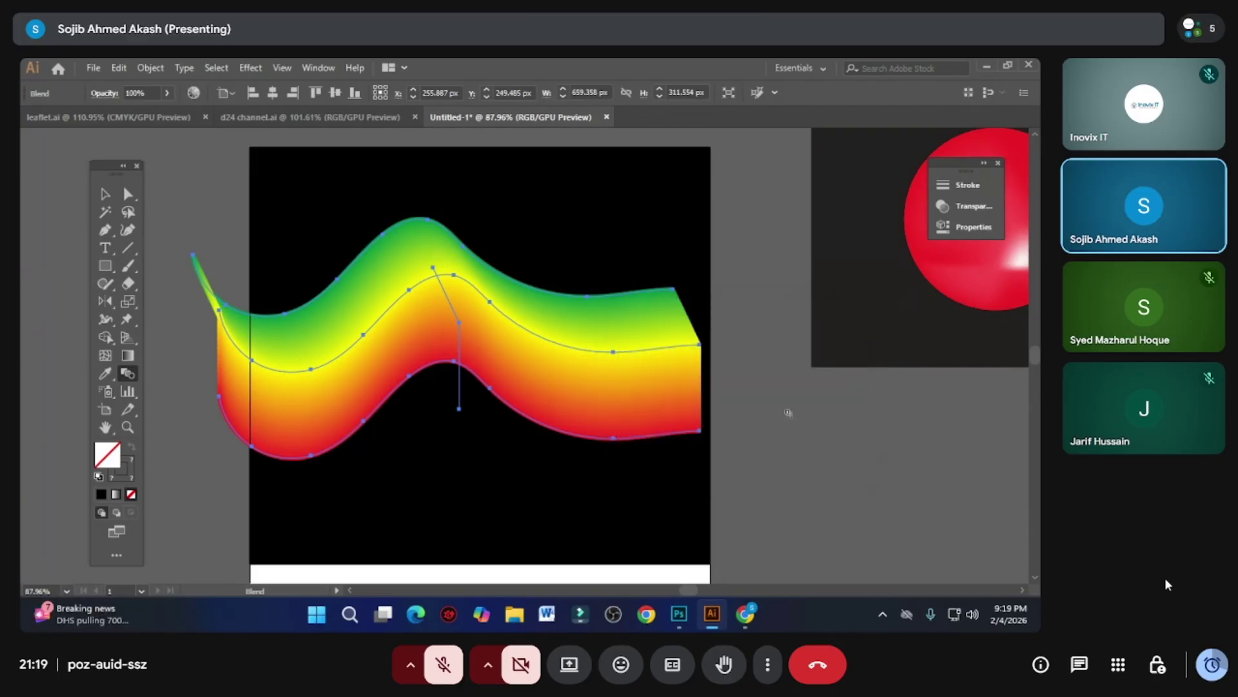
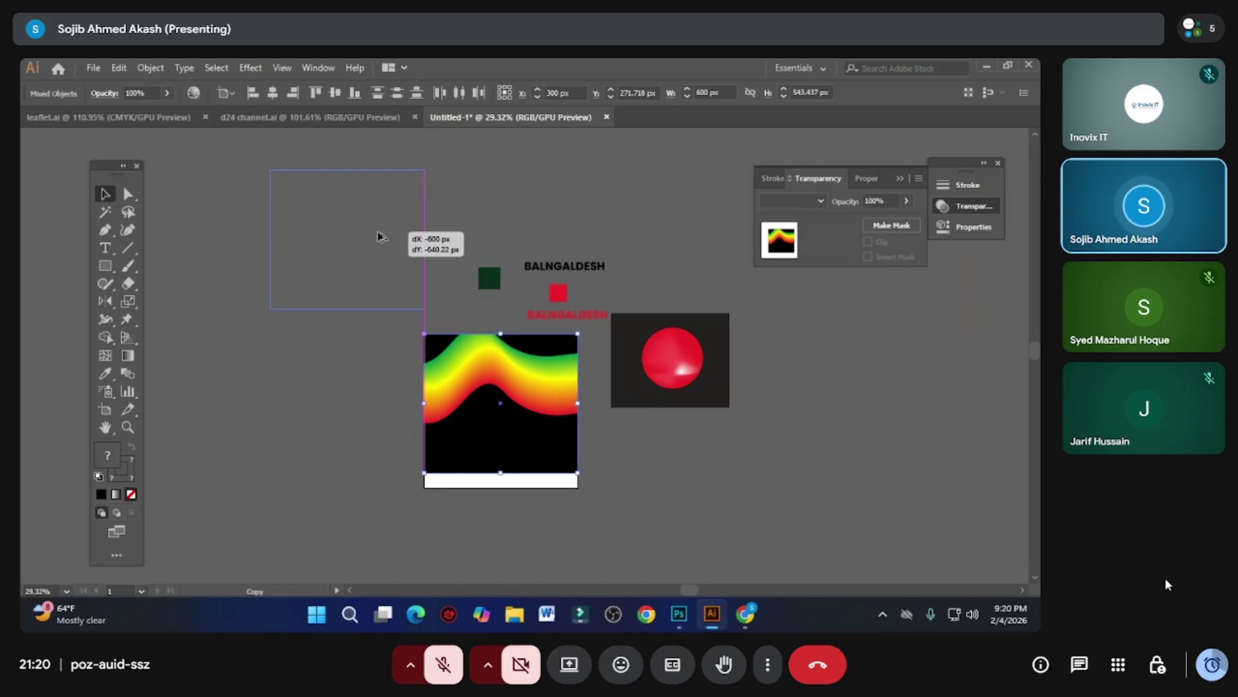
- Delete the rainbow wave clip group from the artboard, keeping its black background and the duplicate artwork beside it
click(568, 198)
click(534, 382)
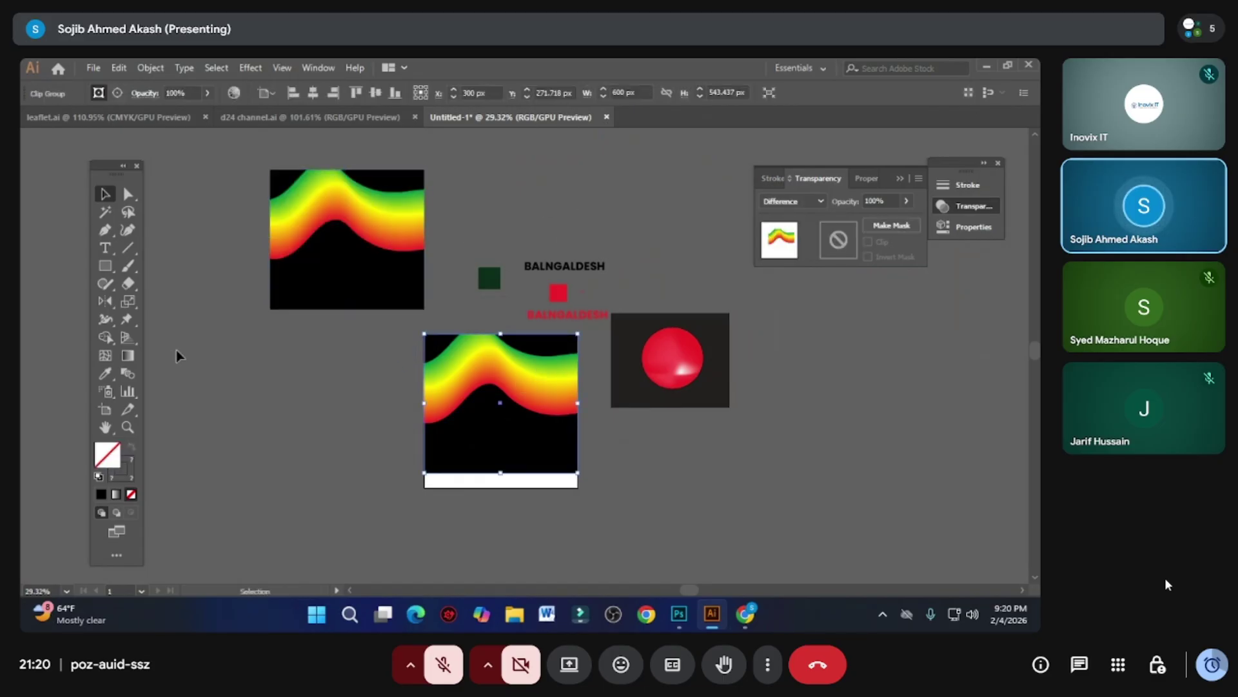
click(223, 374)
drag(542, 381, 490, 356)
click(493, 358)
key(Delete)
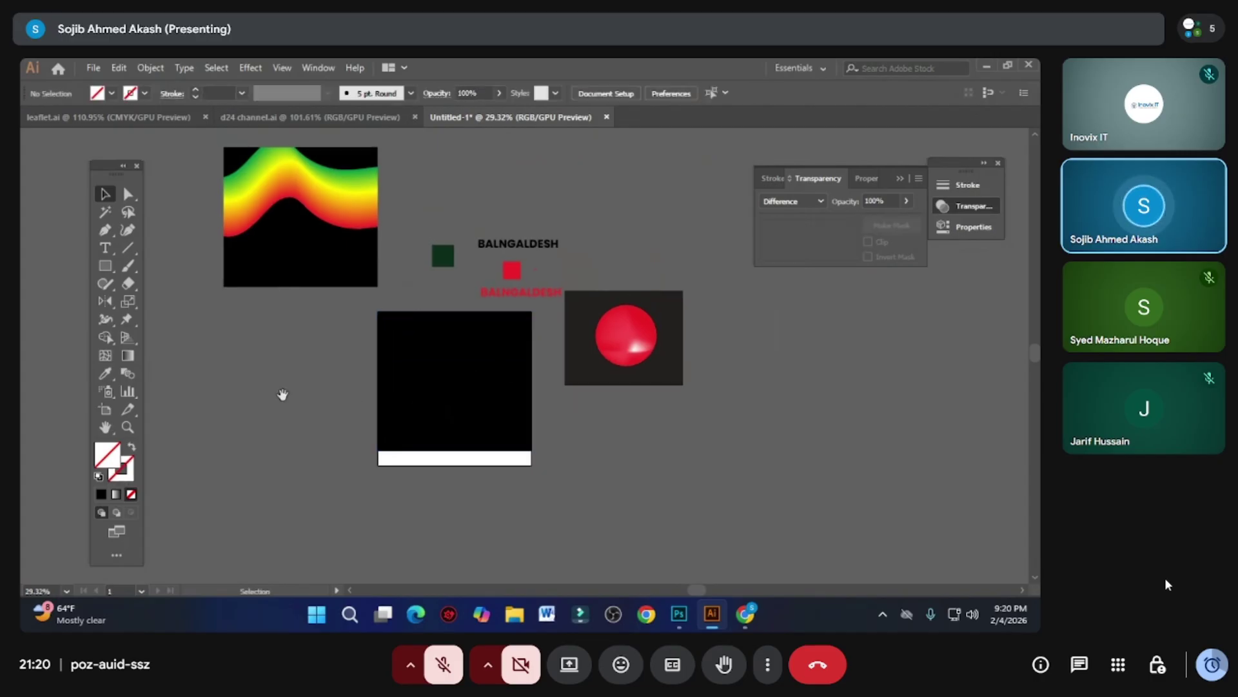
- Draw a wide, low rectangle beside the artboard and fill it with the red sampled from the mesh circle
drag(168, 394, 197, 369)
scroll(205, 365, up, 1)
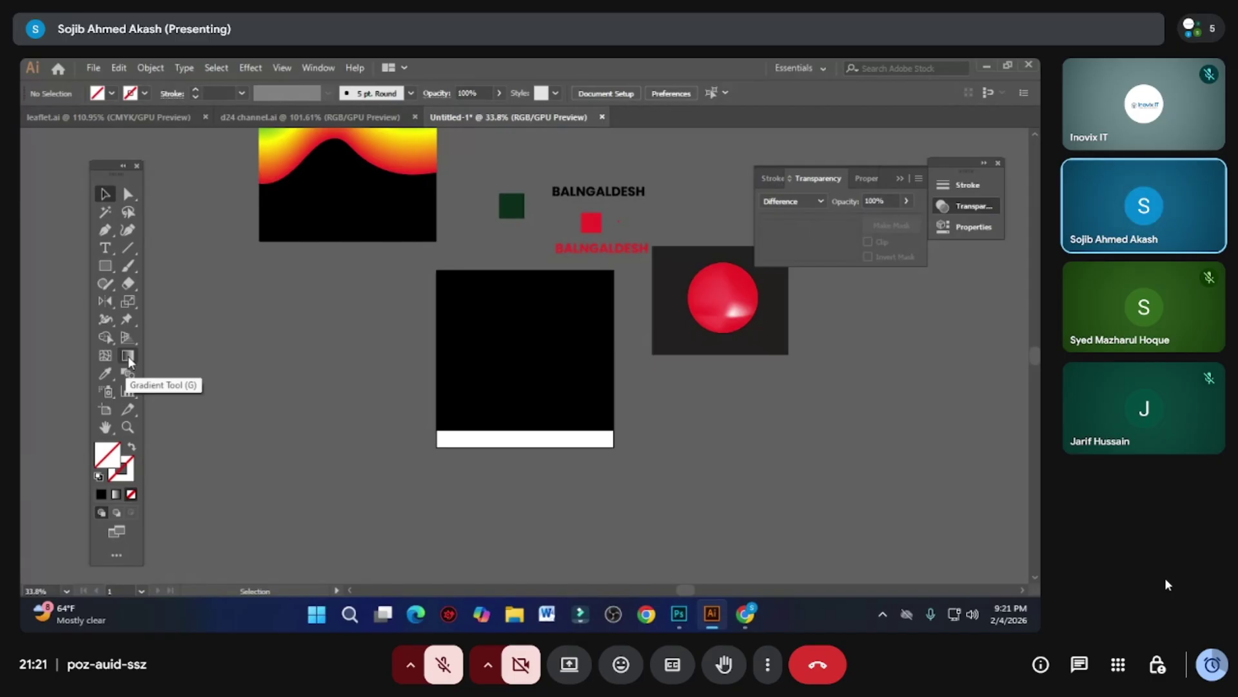
scroll(361, 174, up, 3)
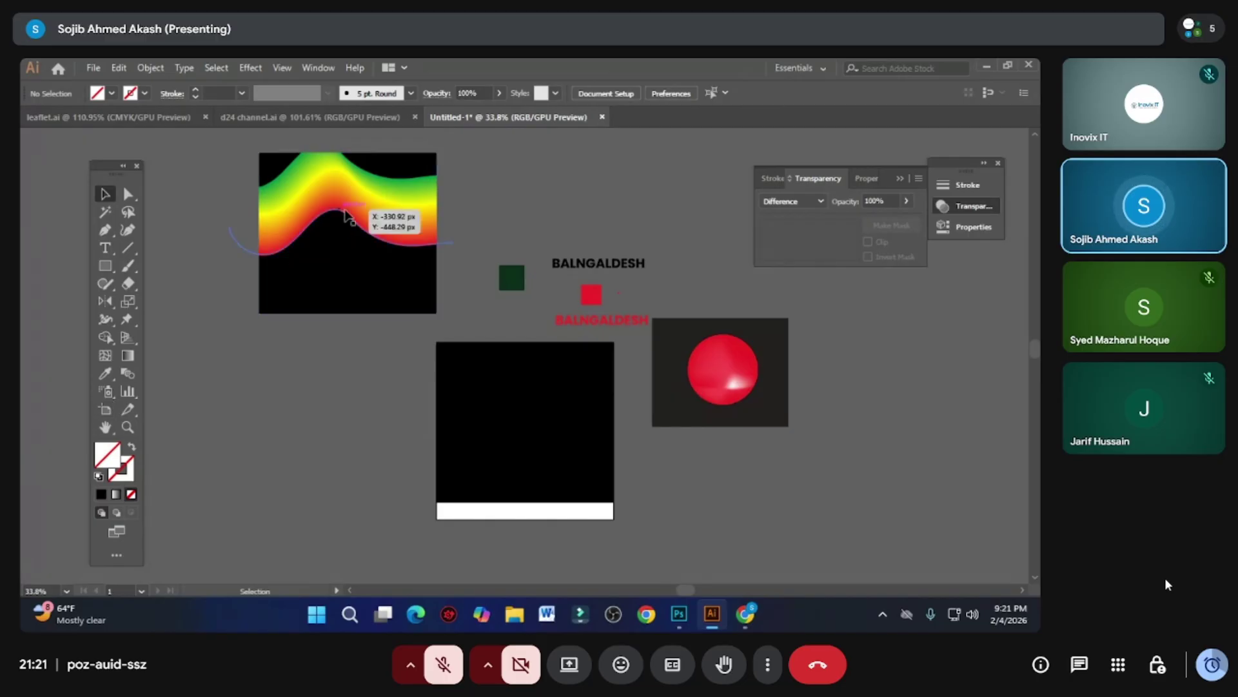
click(128, 357)
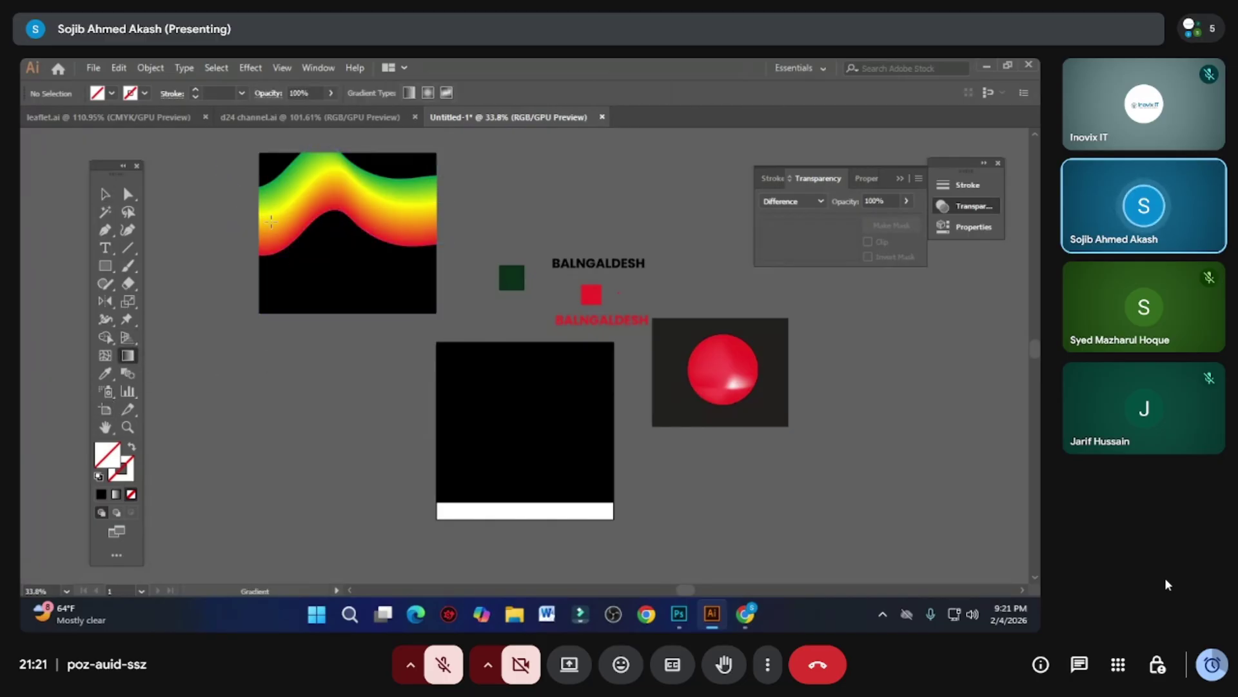
click(107, 267)
drag(211, 383, 389, 422)
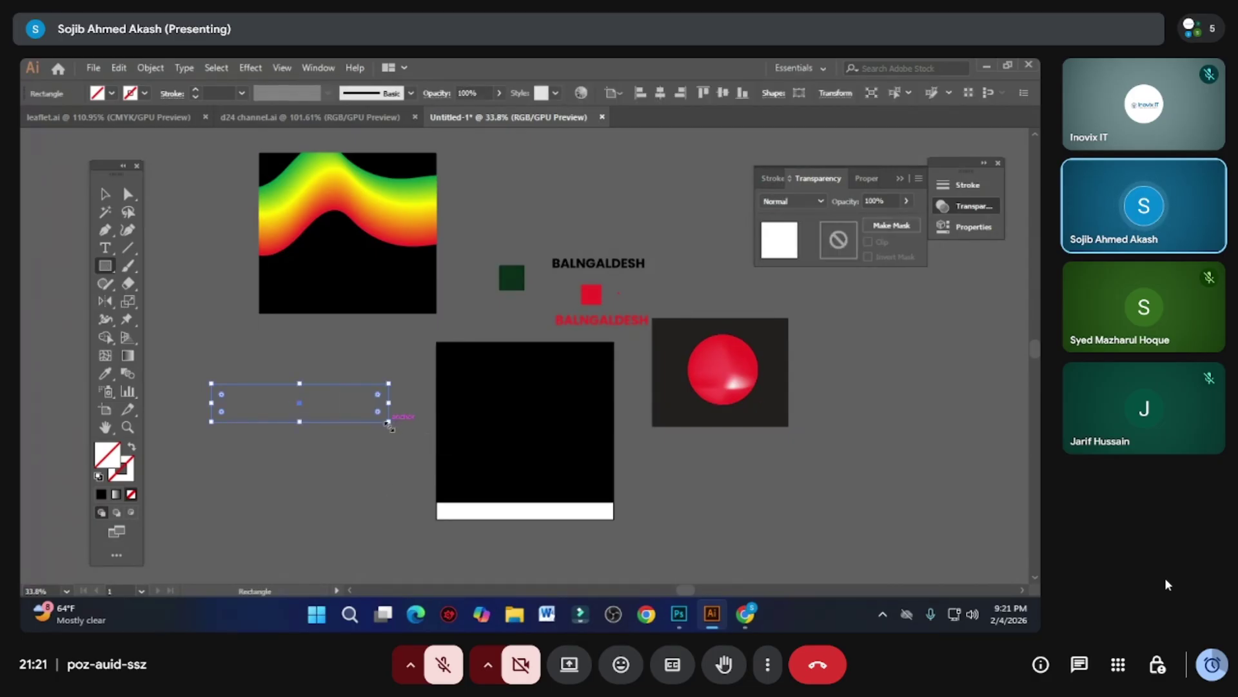
key(i)
click(709, 393)
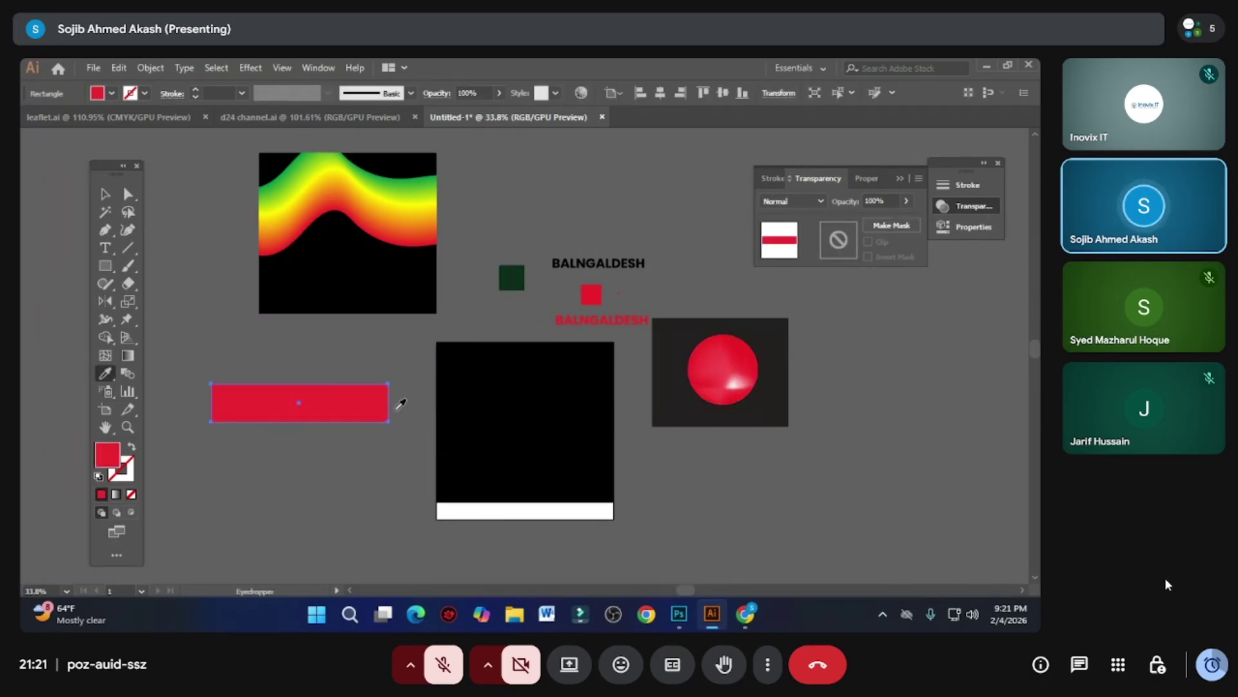
key(v)
scroll(380, 387, up, 1)
scroll(382, 356, up, 1)
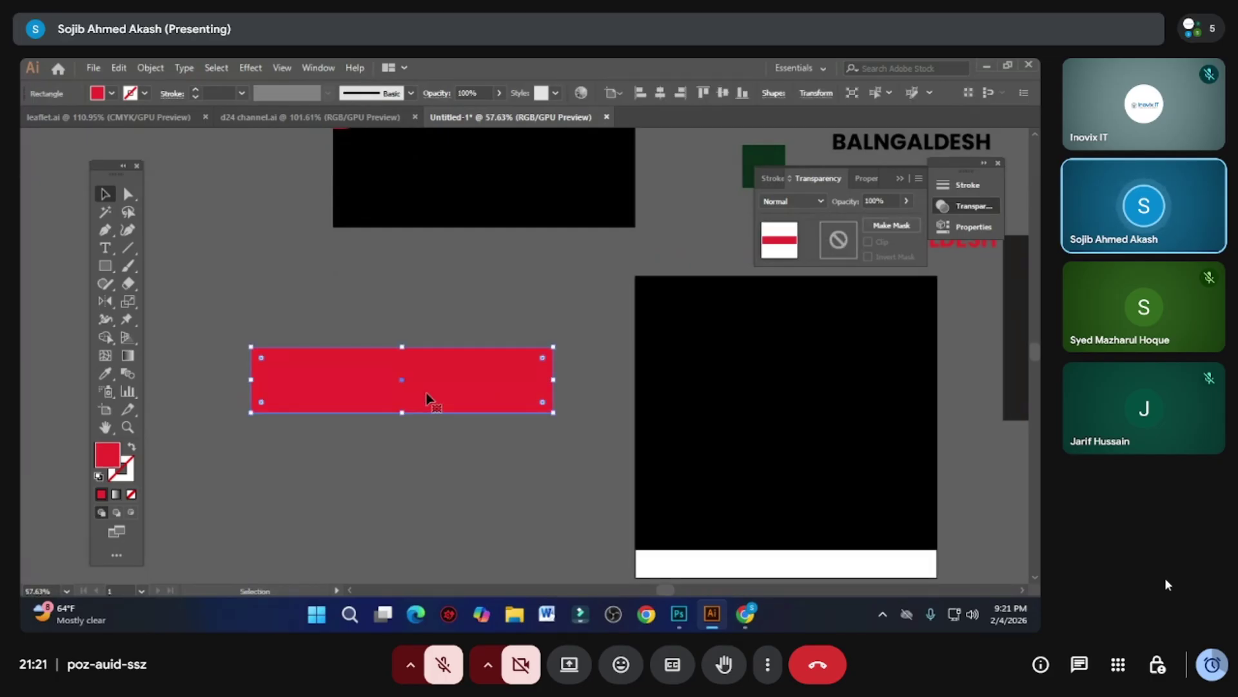
click(251, 277)
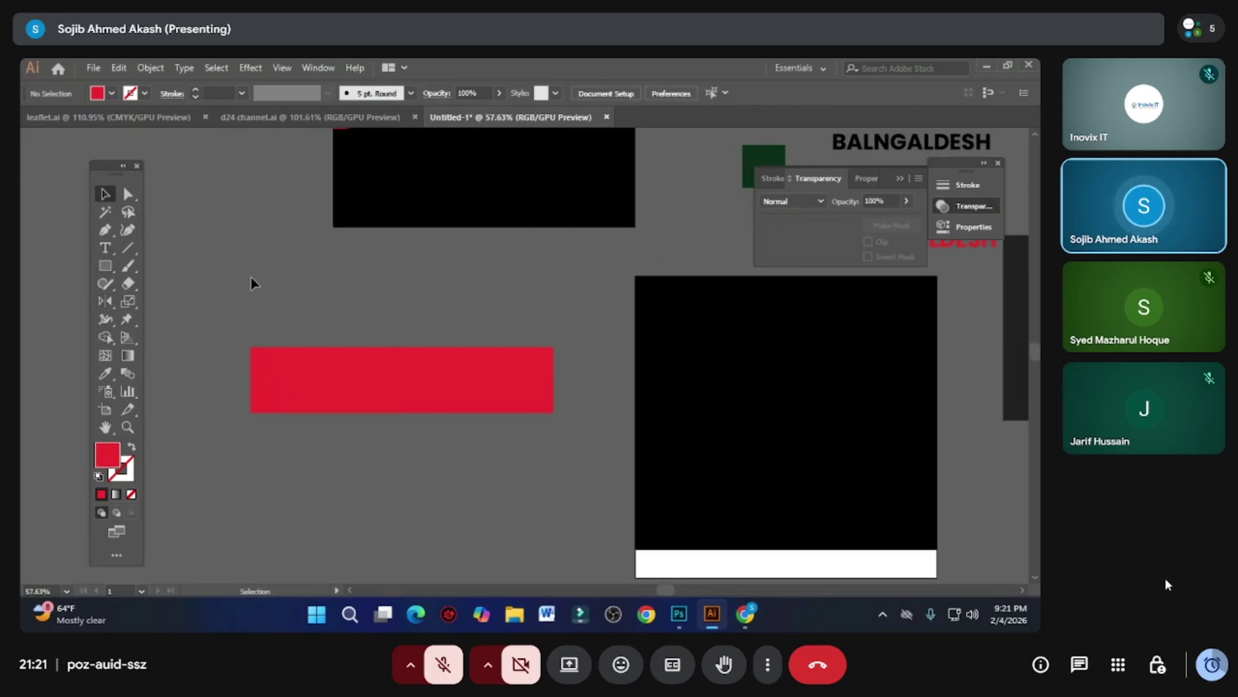
click(335, 393)
click(245, 320)
scroll(409, 216, up, 3)
scroll(466, 209, down, 2)
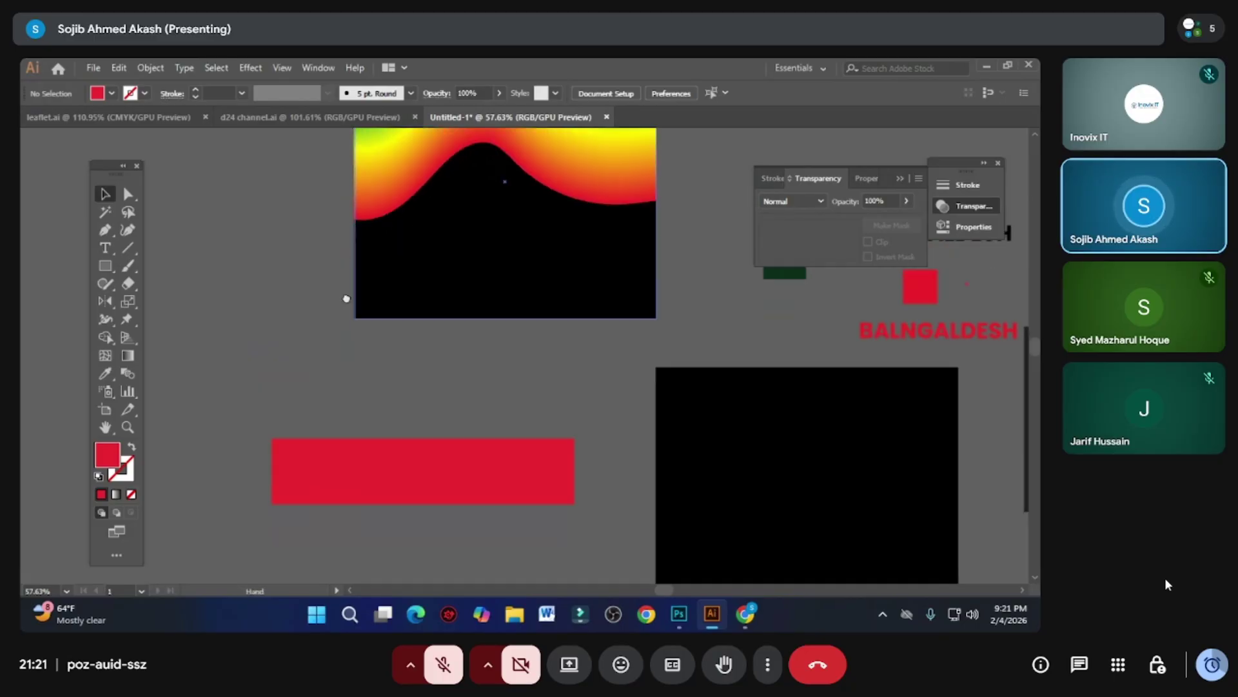
click(129, 356)
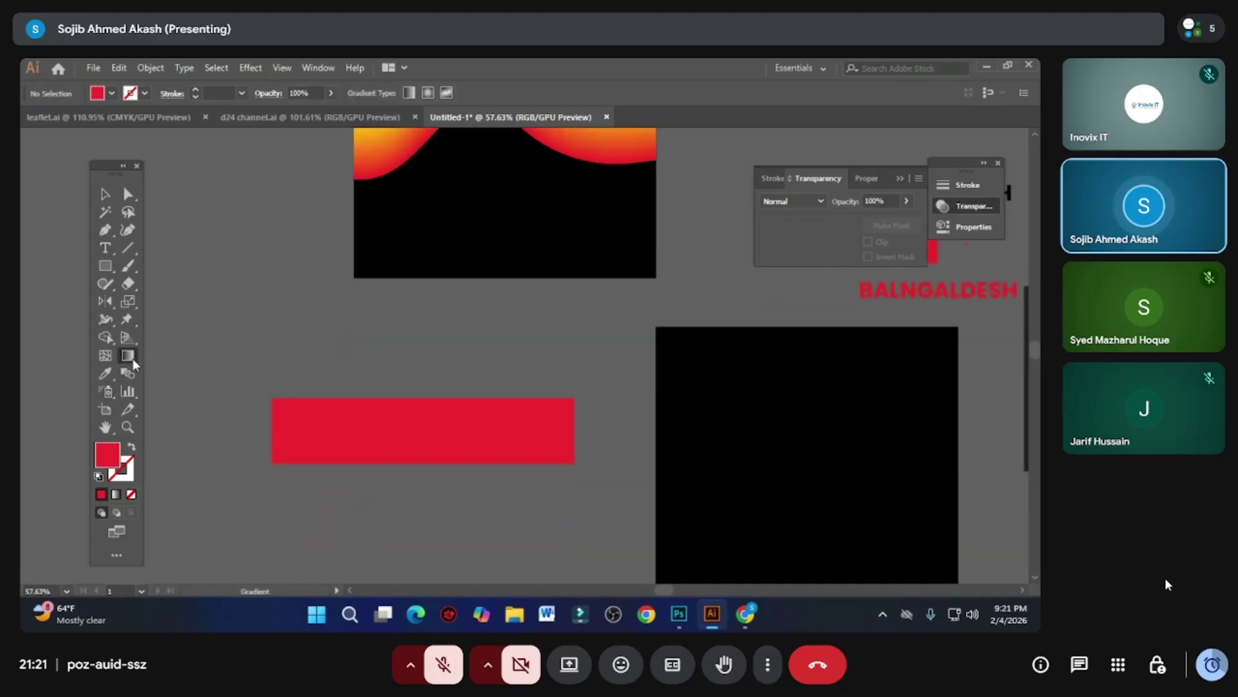
click(105, 193)
click(373, 453)
scroll(381, 421, up, 1)
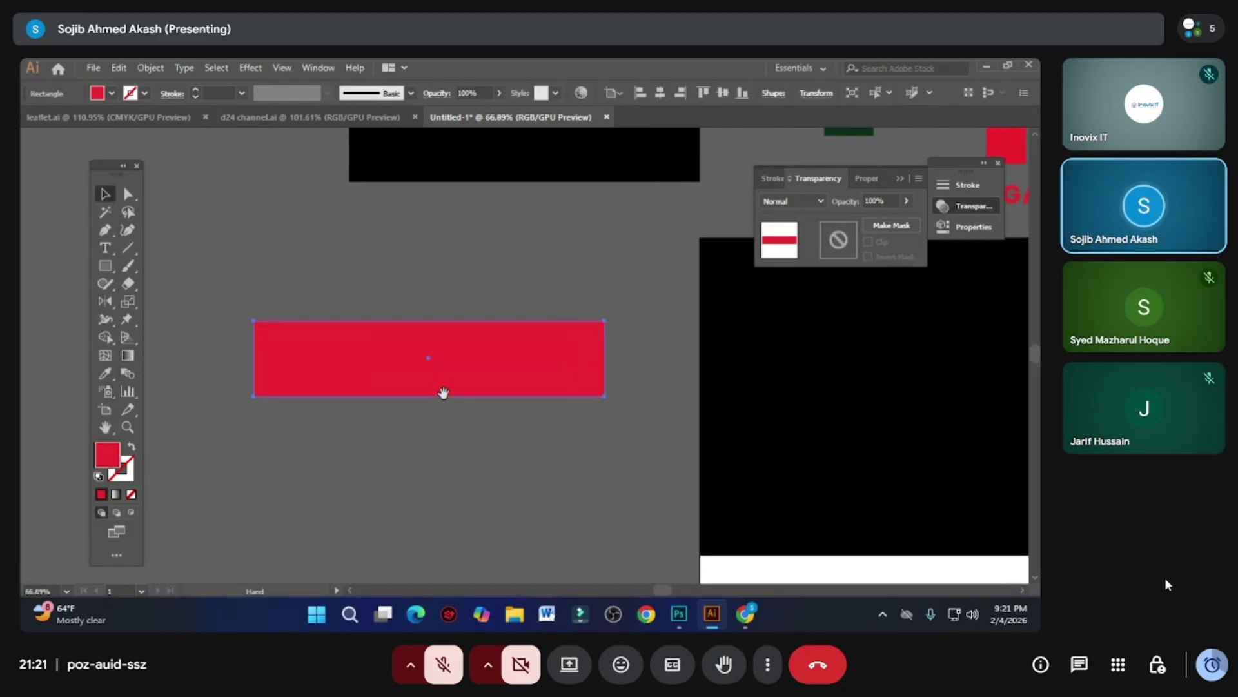
- Draw a small square above the red rectangle's left end and fill it with bright green
click(105, 265)
drag(183, 203, 213, 232)
click(112, 93)
click(98, 122)
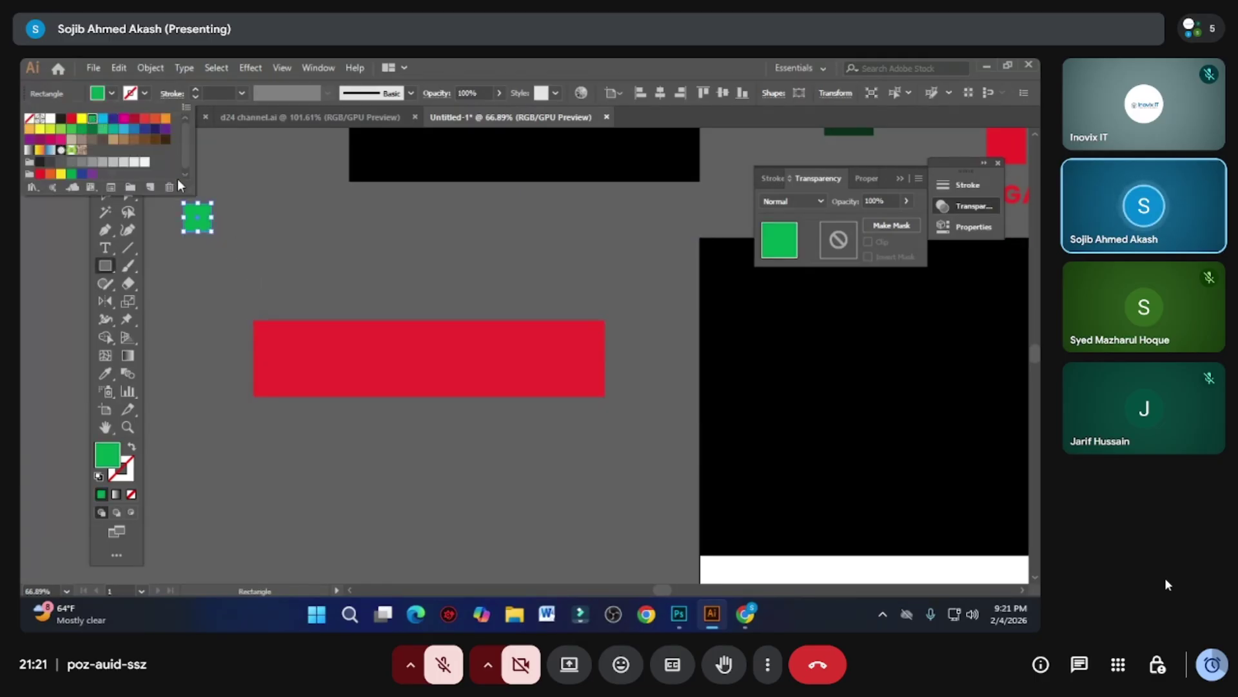
key(Escape)
- Duplicate the small green square to its right and fill the copy with light red
key(v)
drag(194, 218, 247, 216)
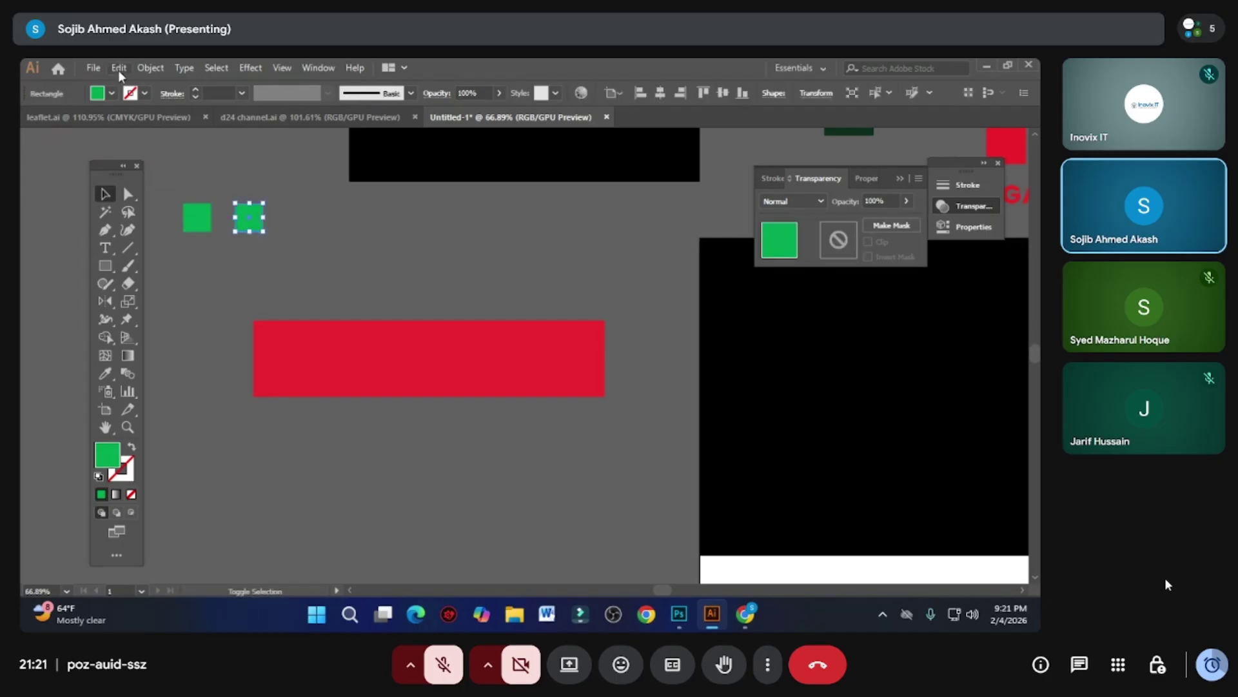
click(111, 93)
click(148, 124)
key(Escape)
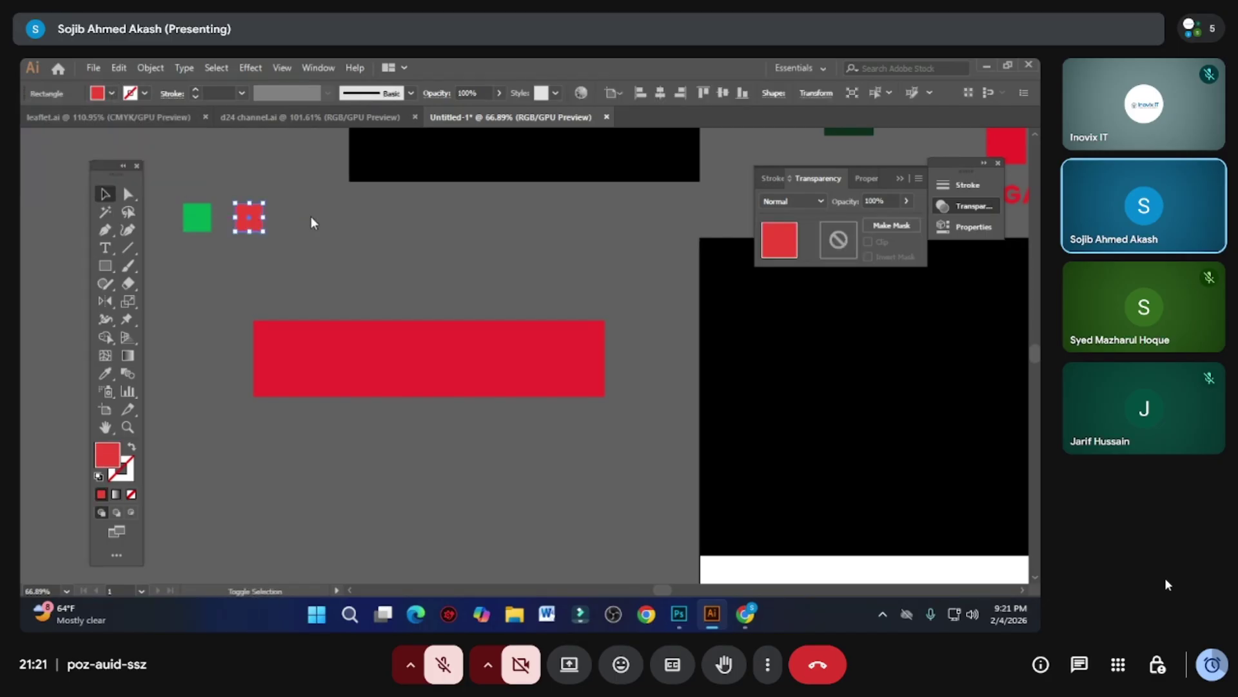
- Duplicate the light red square to its right and fill the copy with dark red
click(319, 227)
drag(249, 230, 291, 226)
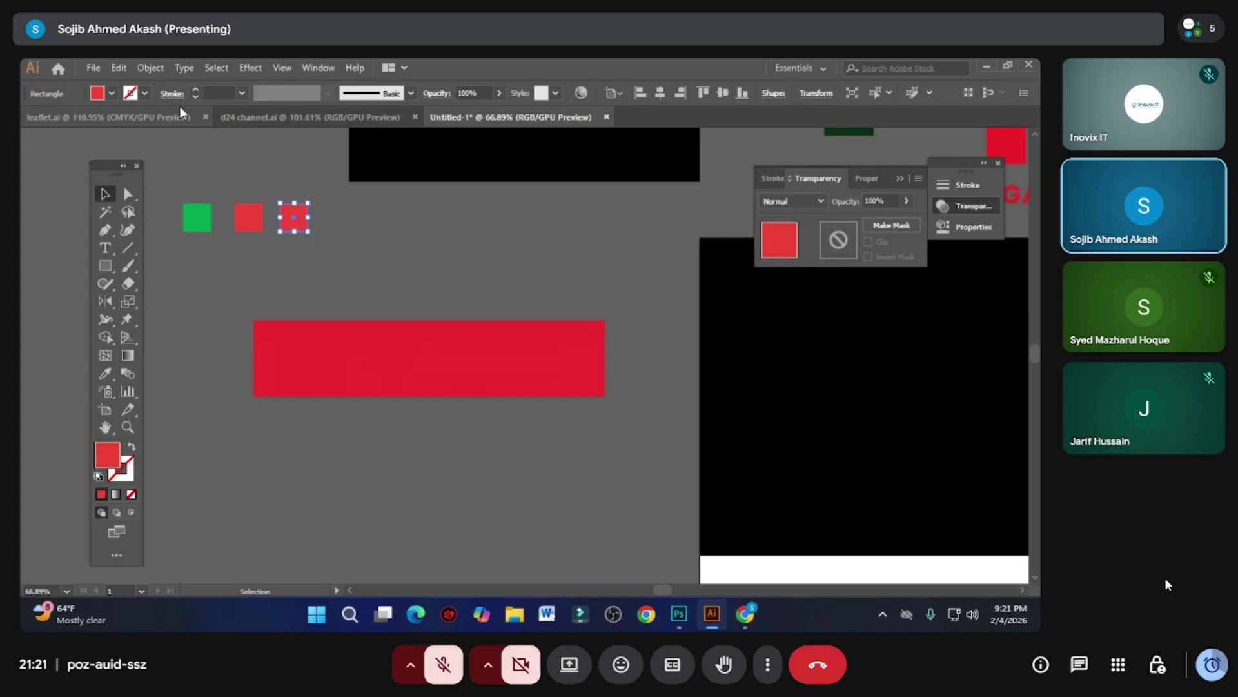
click(113, 92)
click(135, 121)
key(Escape)
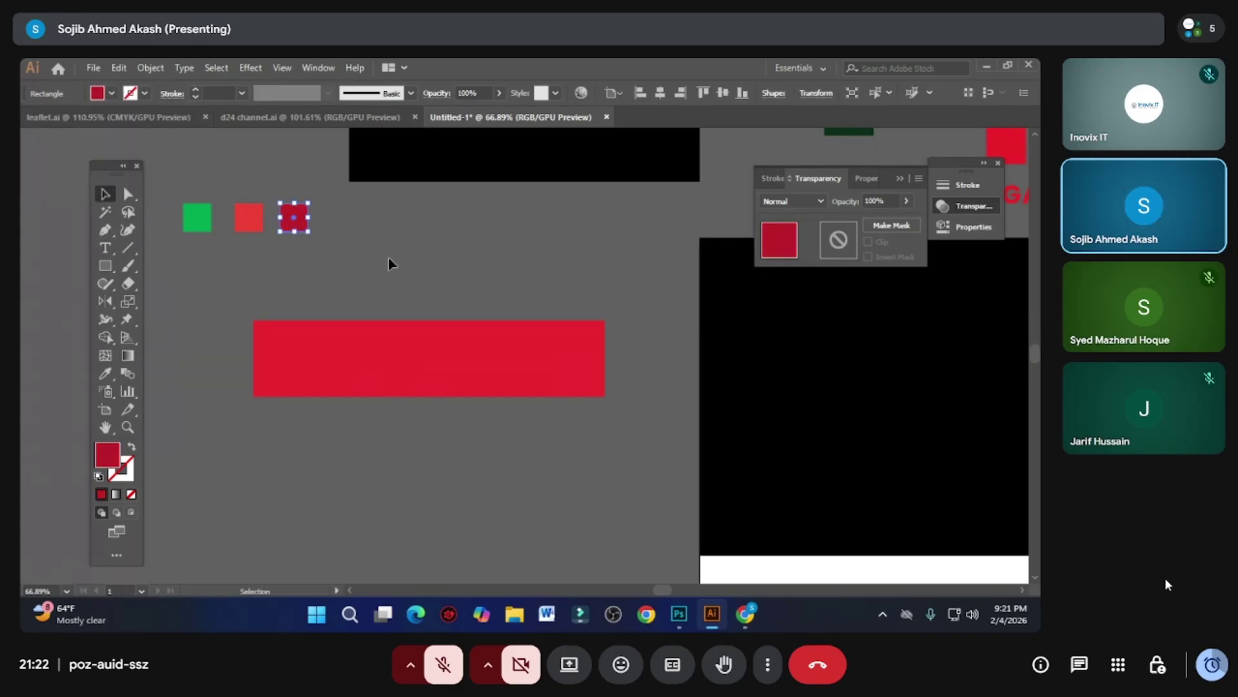
- Duplicate the dark red square to its right and fill the copy with blue
click(390, 262)
drag(292, 226, 336, 222)
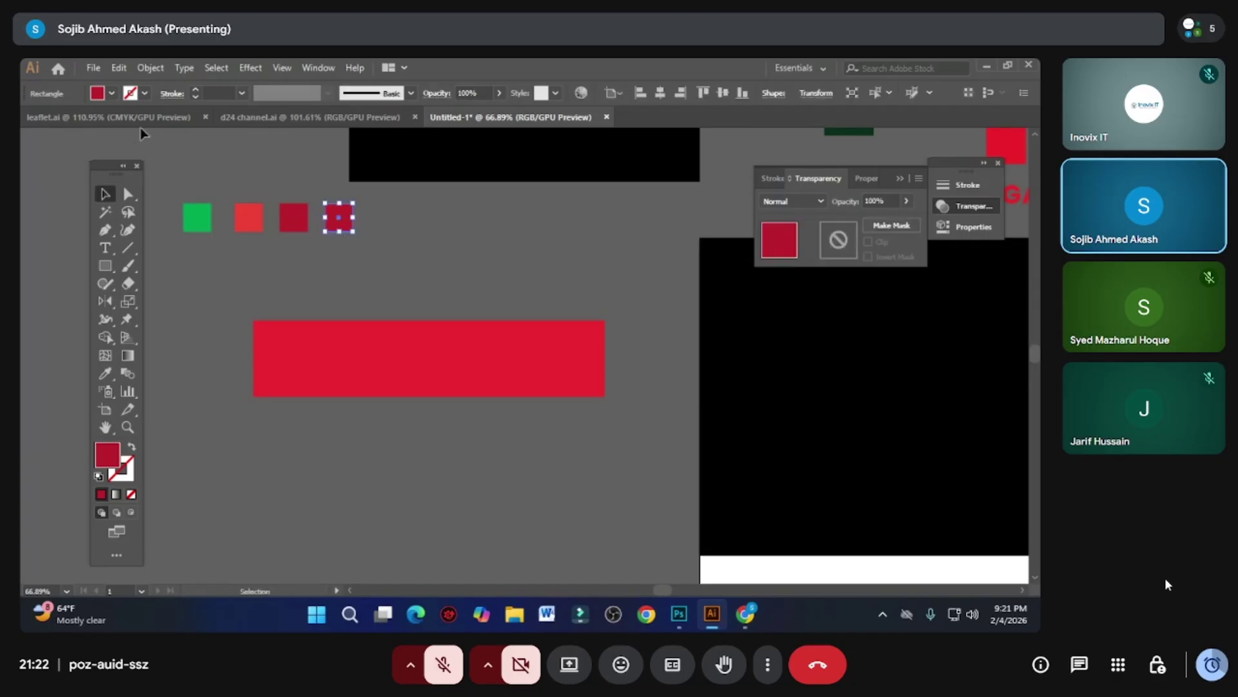
click(112, 93)
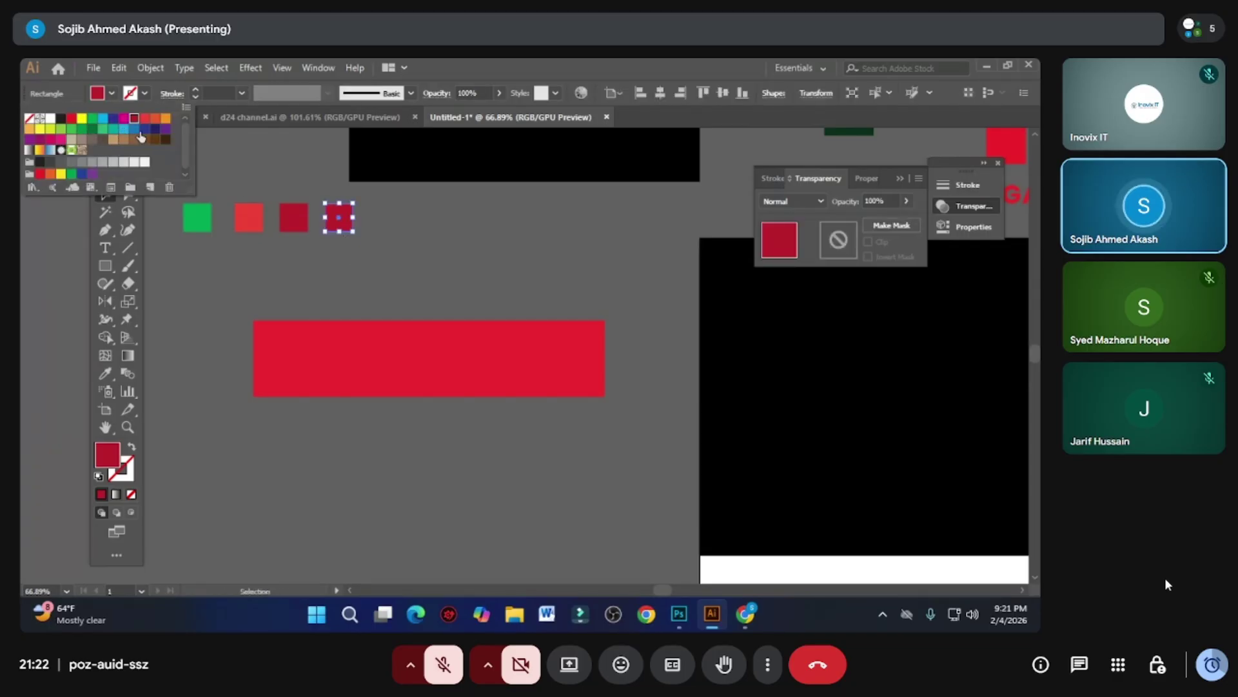
click(139, 129)
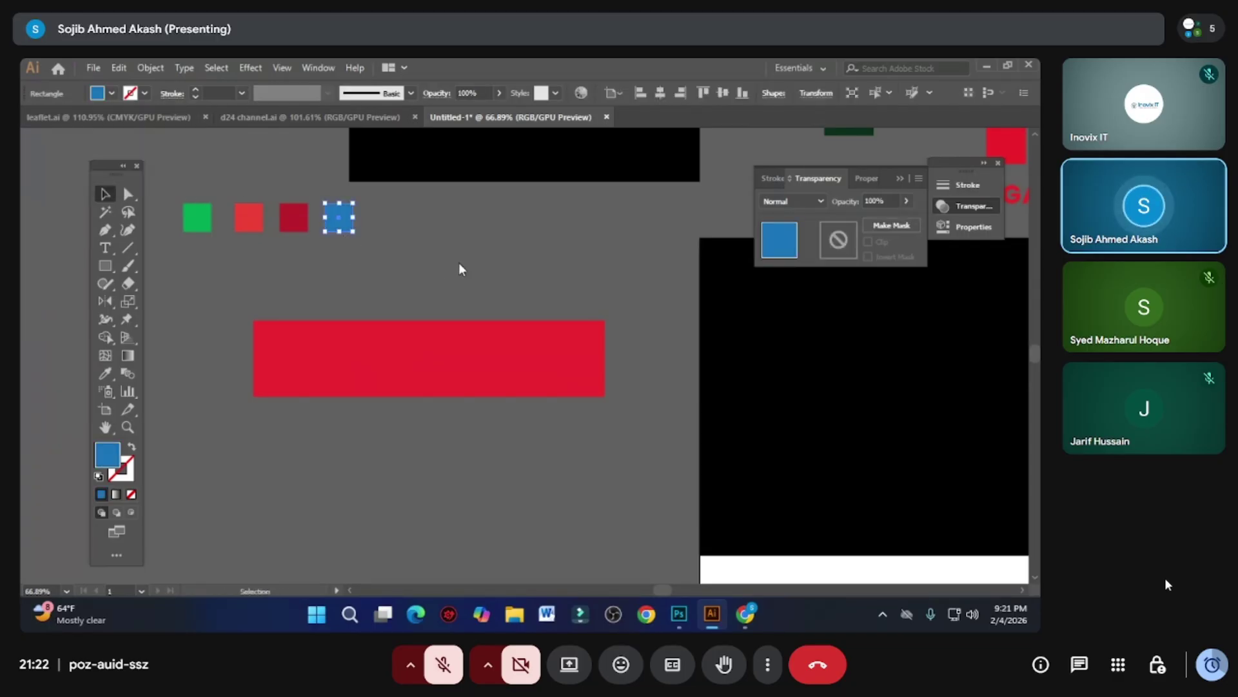
key(Escape)
click(387, 278)
- Move the row of four color squares to the right so it sits above the middle of the red rectangle
click(393, 329)
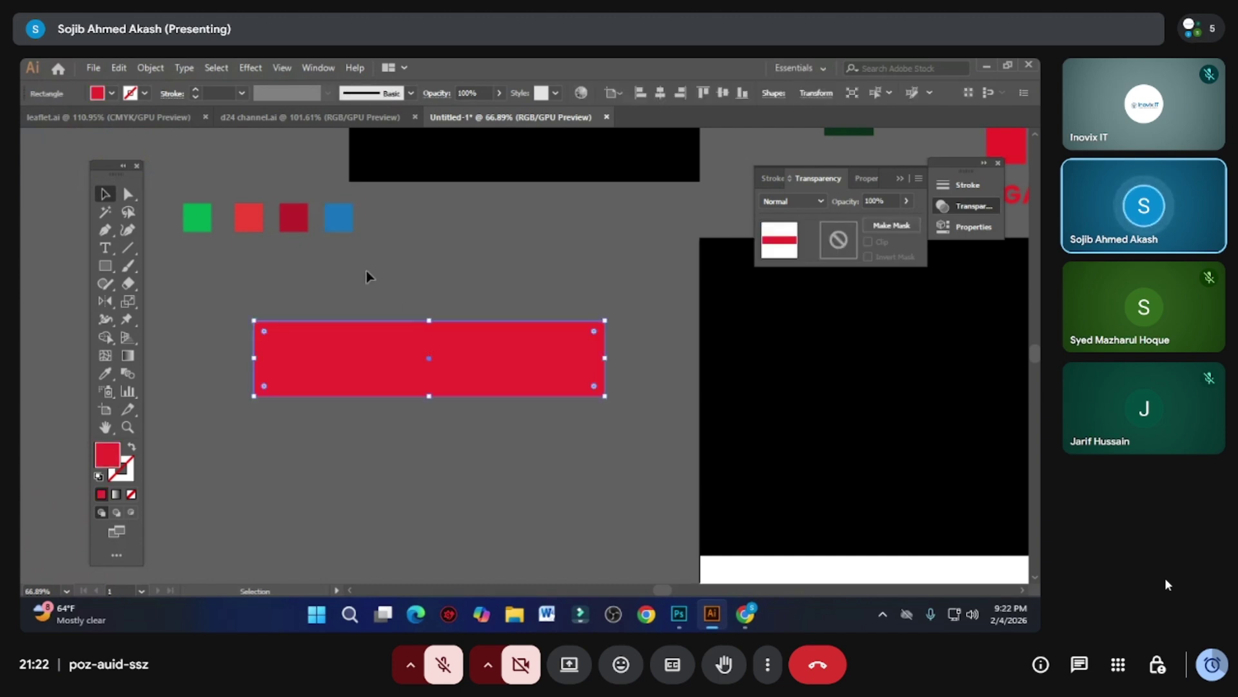
drag(393, 277, 515, 284)
drag(311, 226, 433, 240)
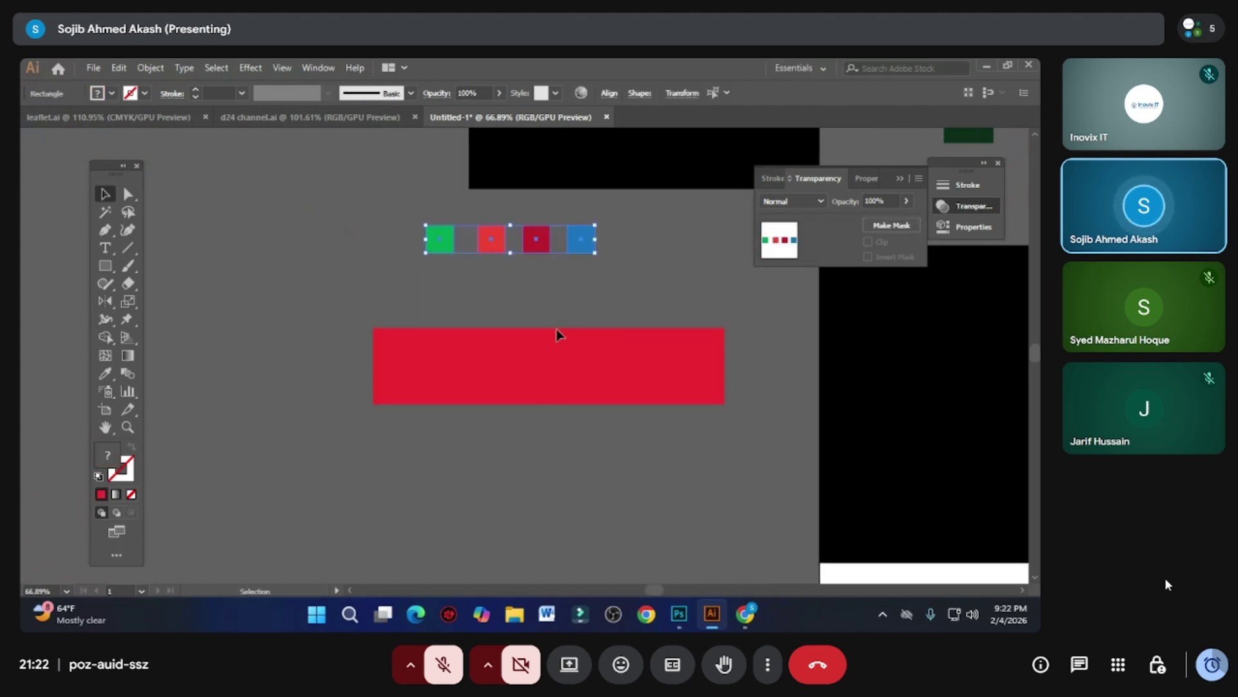
- Reduce the red rectangle's height by about a third and move it closer beneath the color squares
click(560, 352)
click(339, 329)
drag(601, 288, 392, 242)
click(349, 256)
click(543, 372)
drag(543, 373, 510, 331)
click(510, 456)
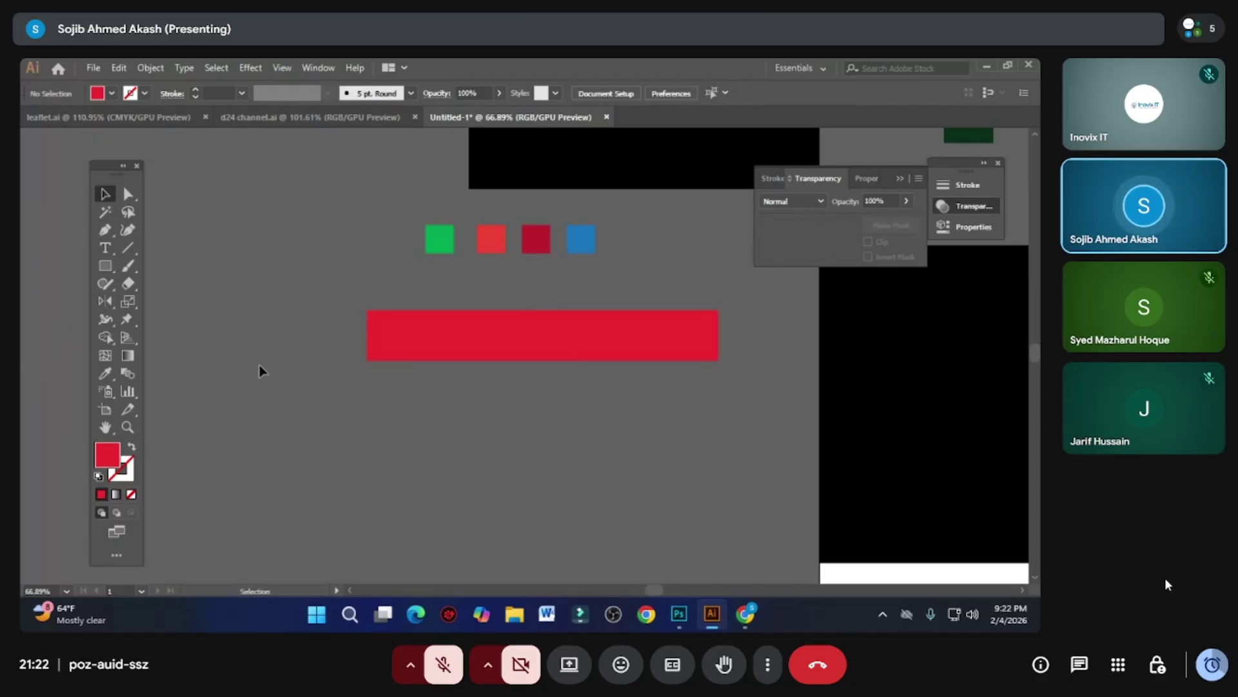
- Apply a linear gradient fill to the red rectangle and color its first stop with the green sampled from the green square
click(395, 334)
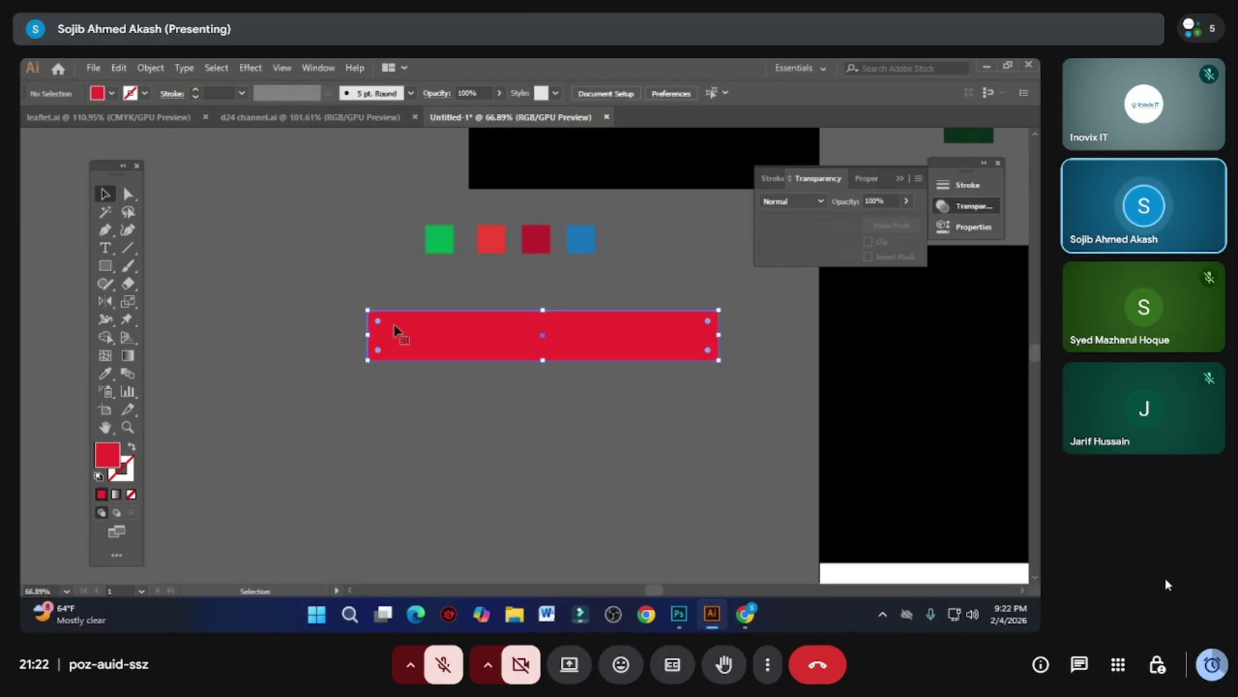
click(129, 356)
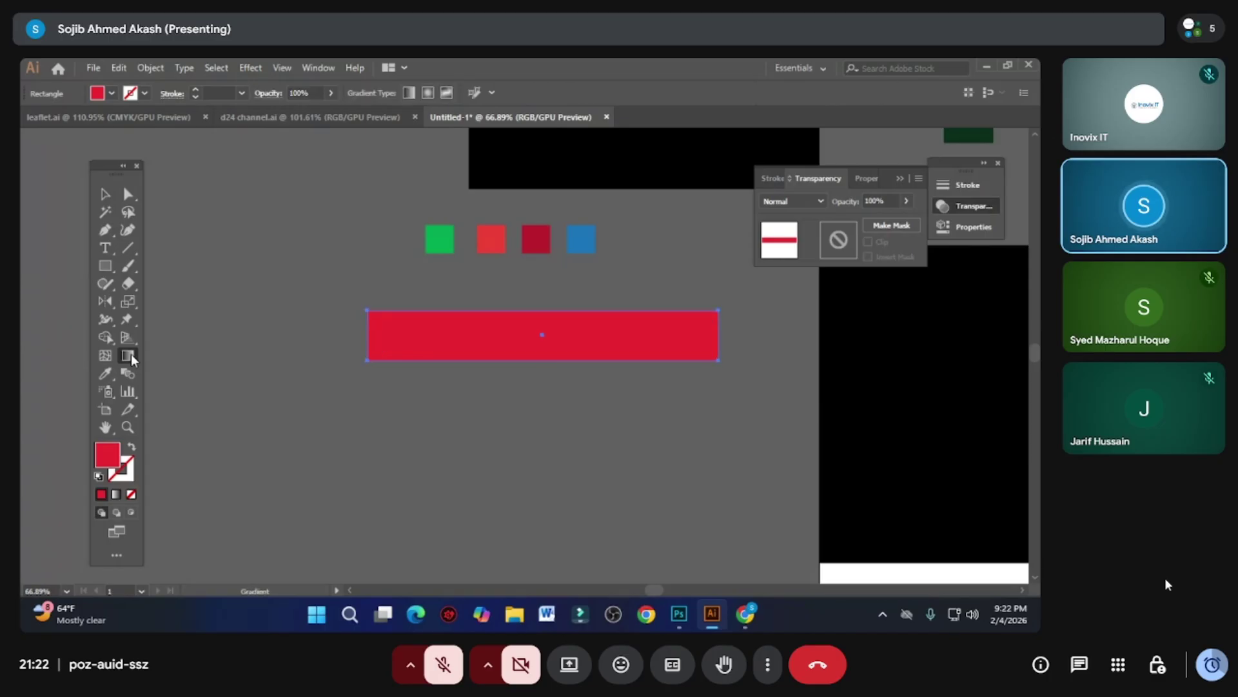
click(117, 500)
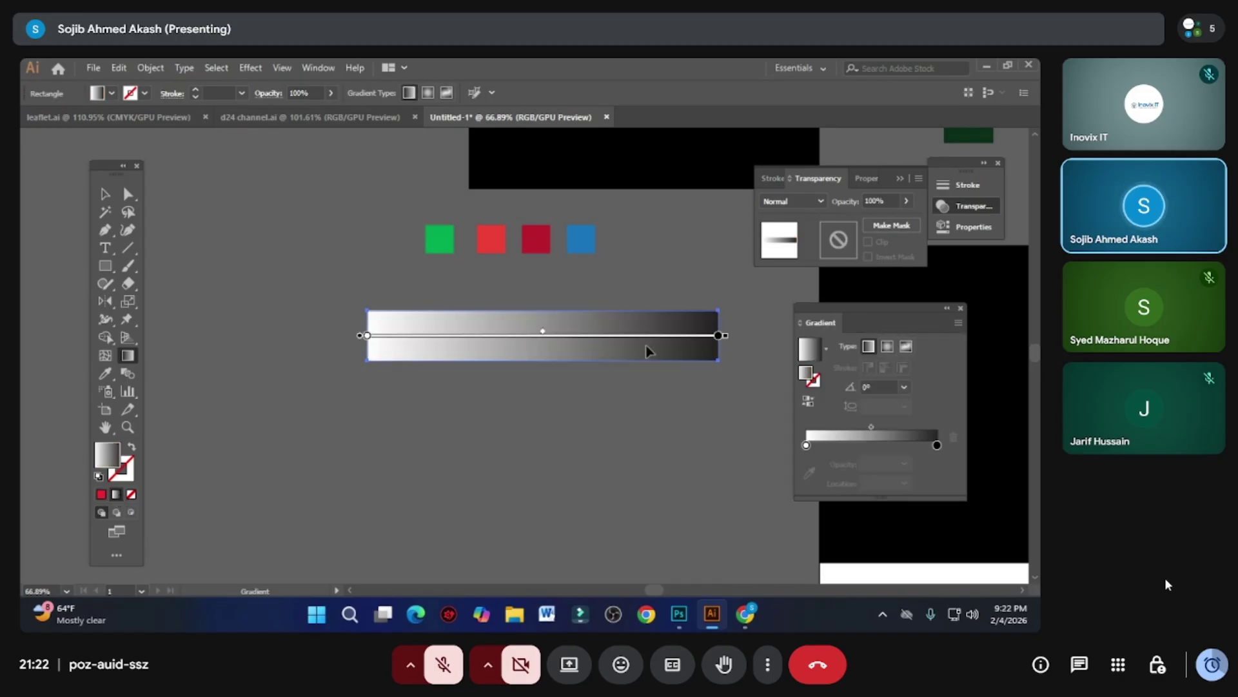
click(806, 445)
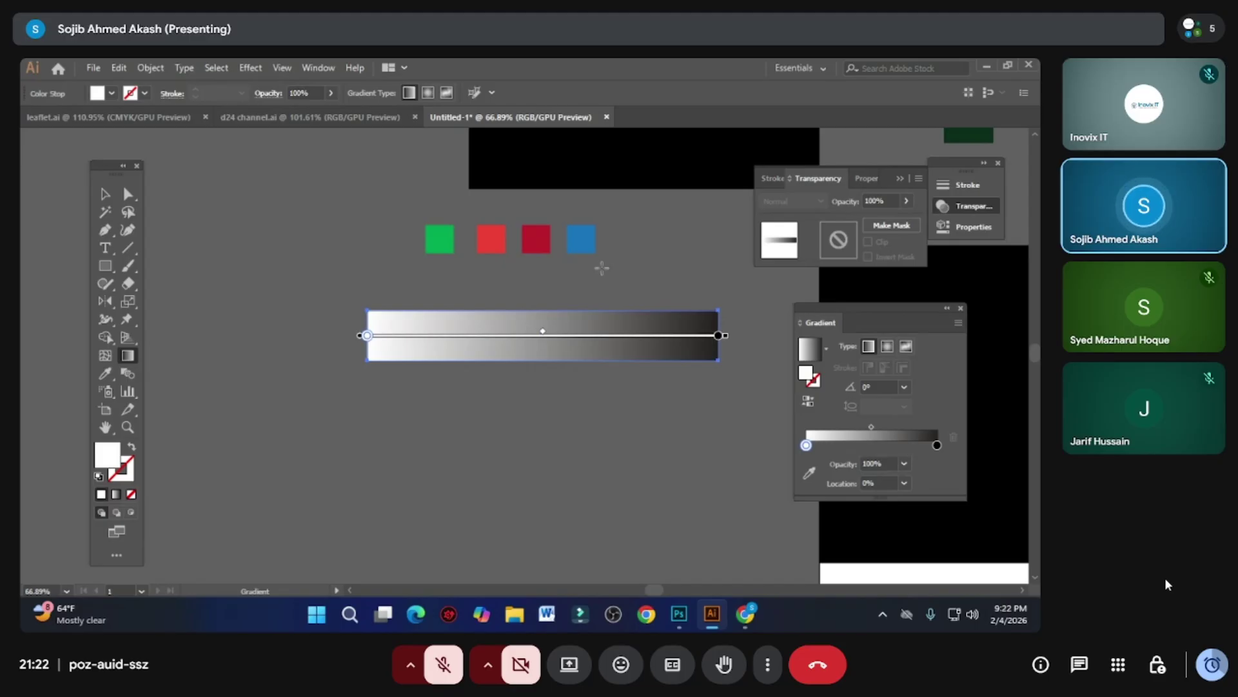
click(810, 473)
click(442, 233)
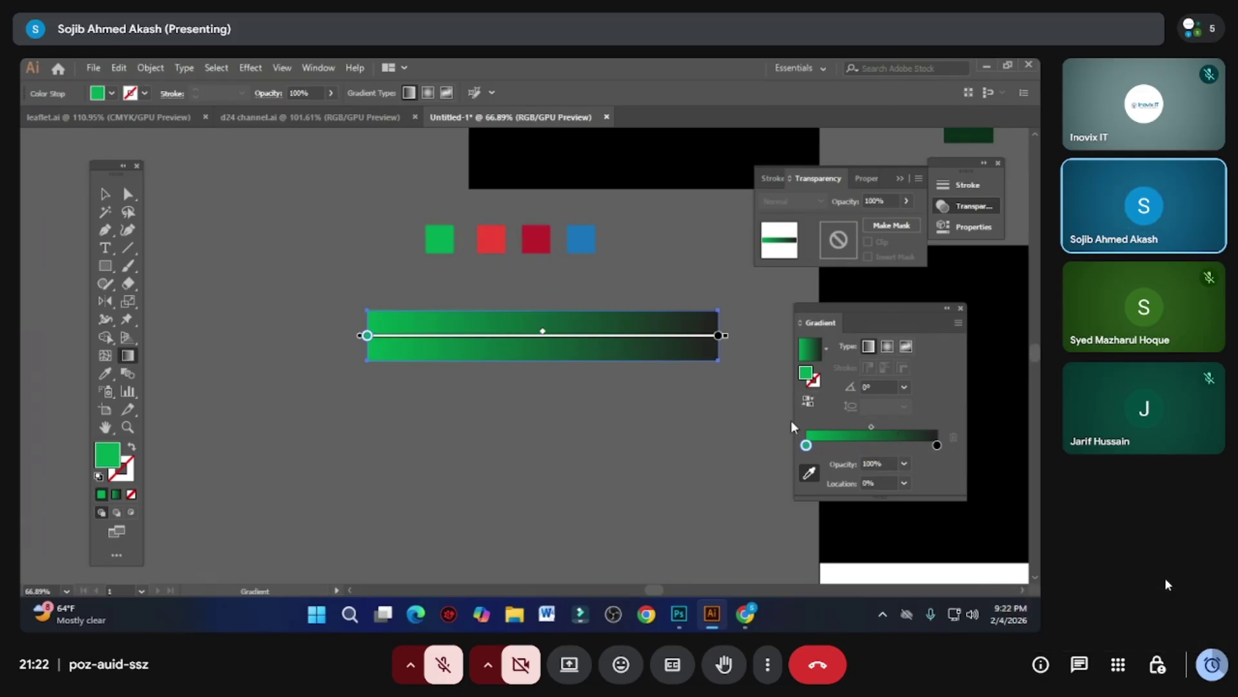
- Add gradient stops at about 36% and 67%, and color them with the sampled light red and dark red squares respectively
click(853, 445)
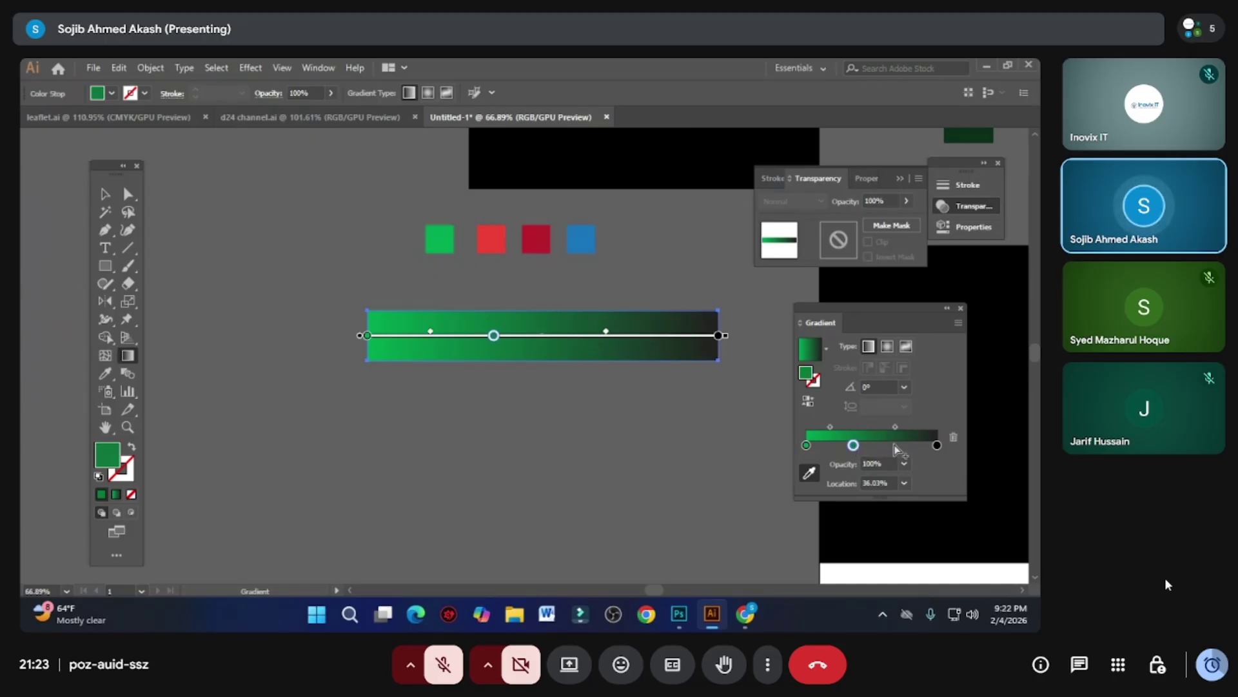
click(897, 445)
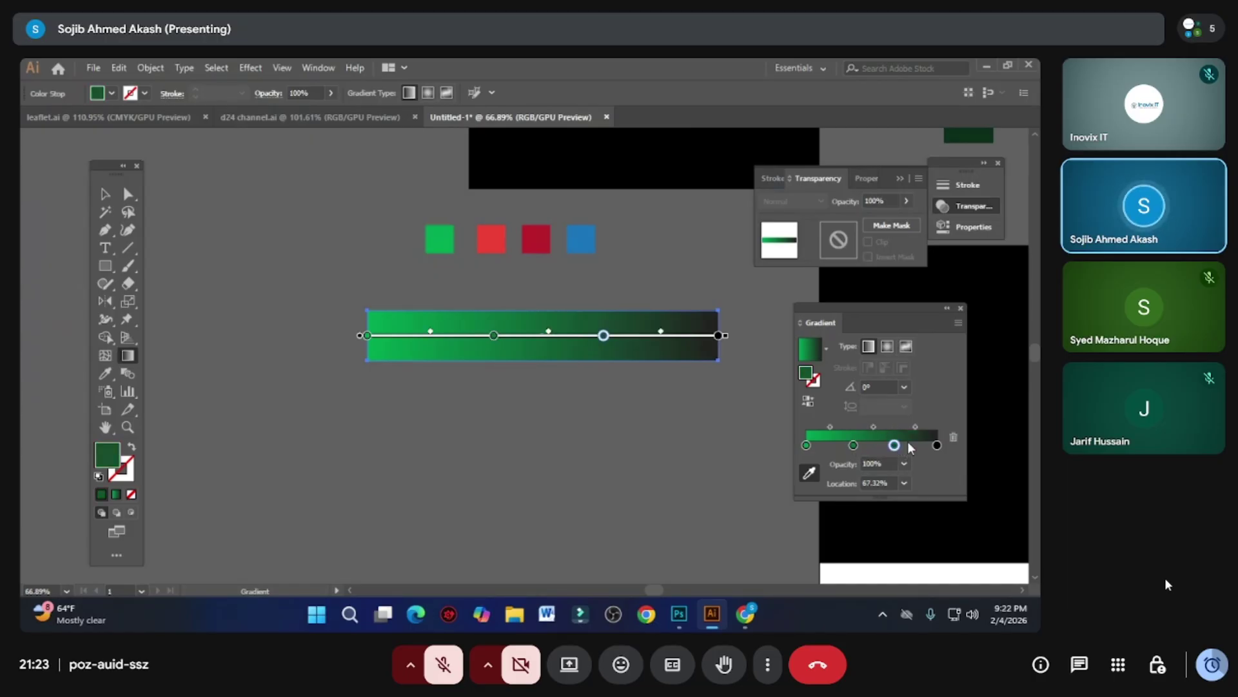
click(853, 446)
click(498, 237)
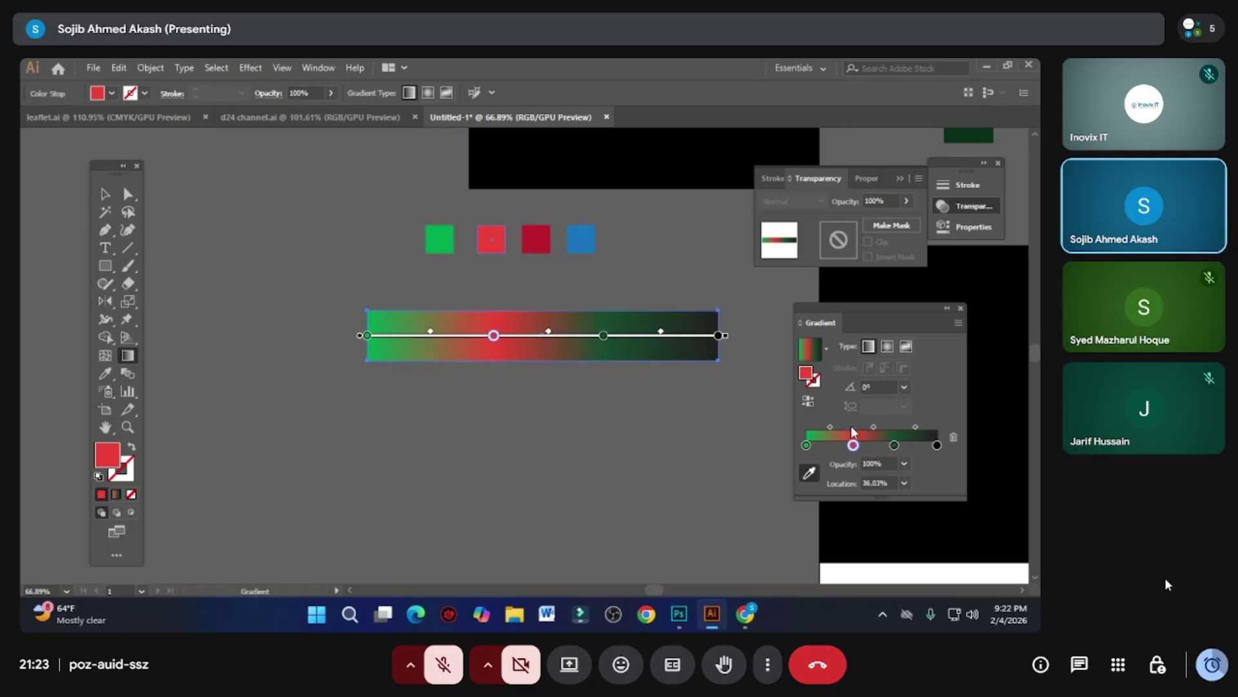
click(894, 445)
click(536, 238)
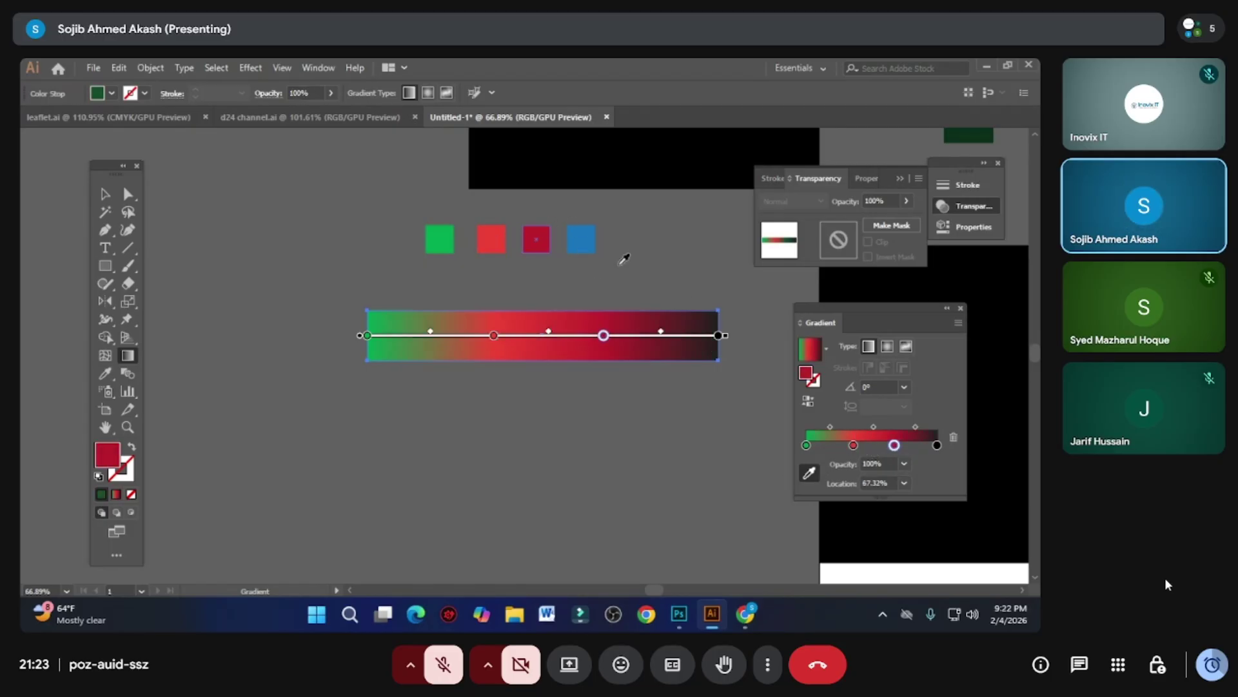
- Color the gradient's end stop with the blue sampled from the blue square, and deselect the rectangle
click(938, 445)
click(588, 233)
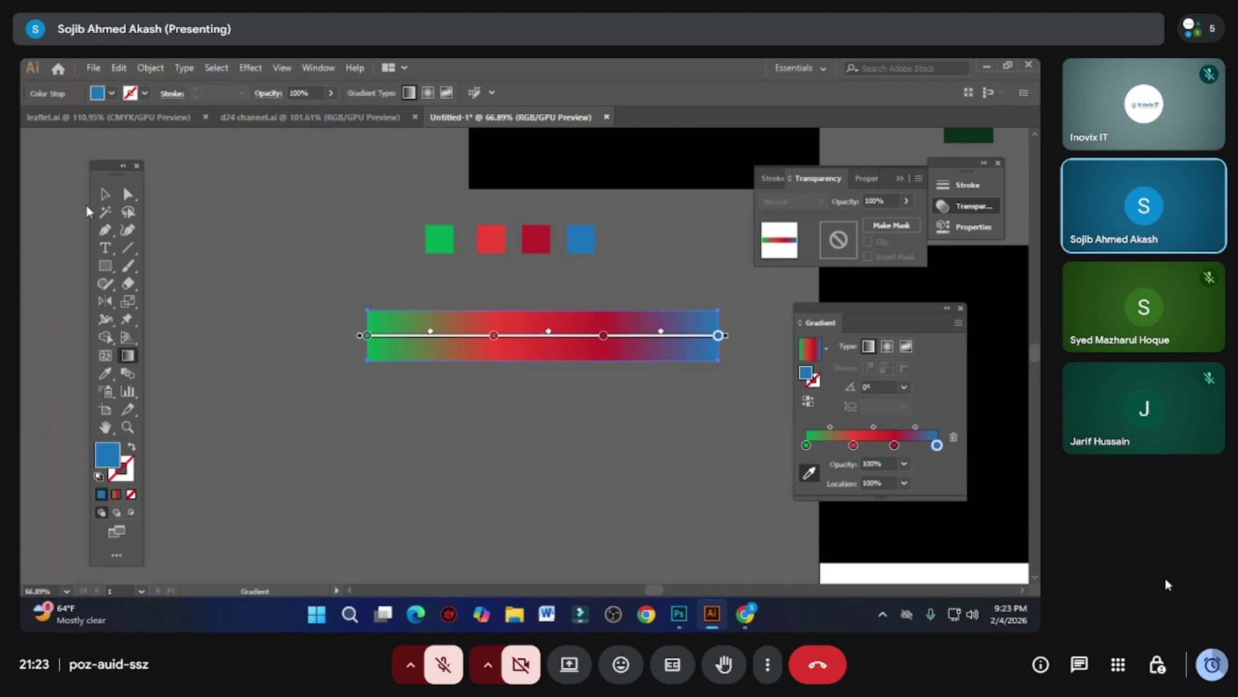
click(104, 194)
click(294, 192)
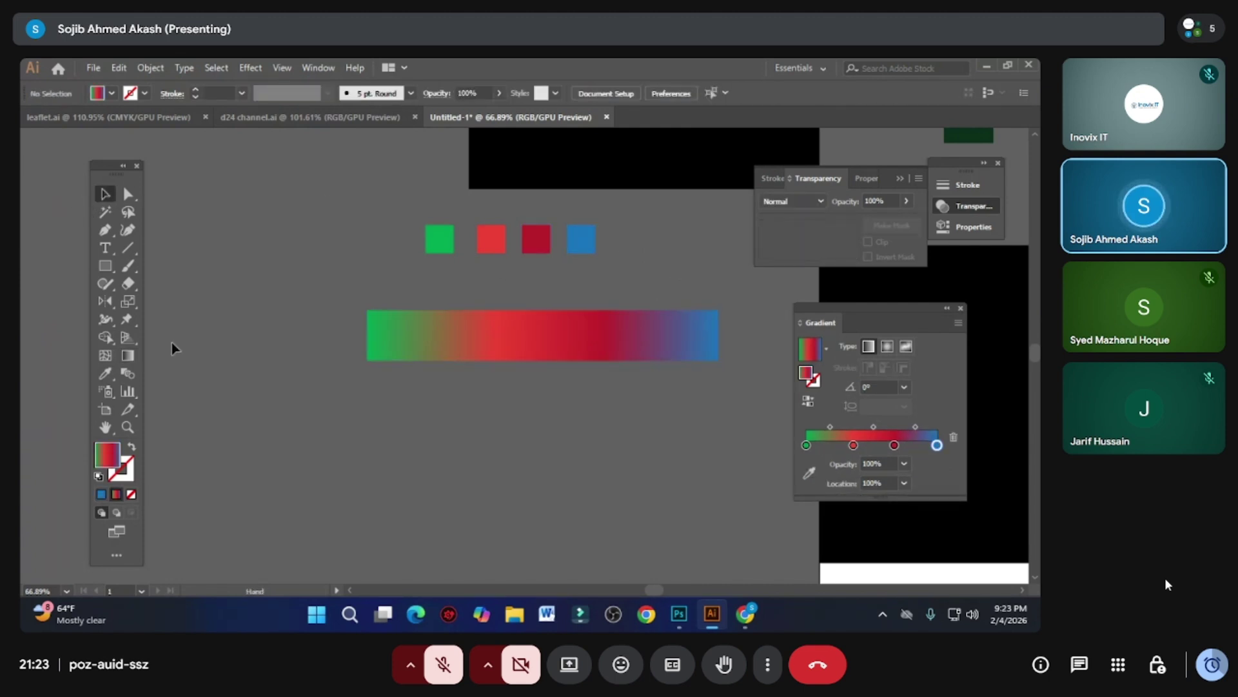
- Select all four color squares above the gradient rectangle
scroll(602, 309, up, 2)
scroll(603, 310, right, 2)
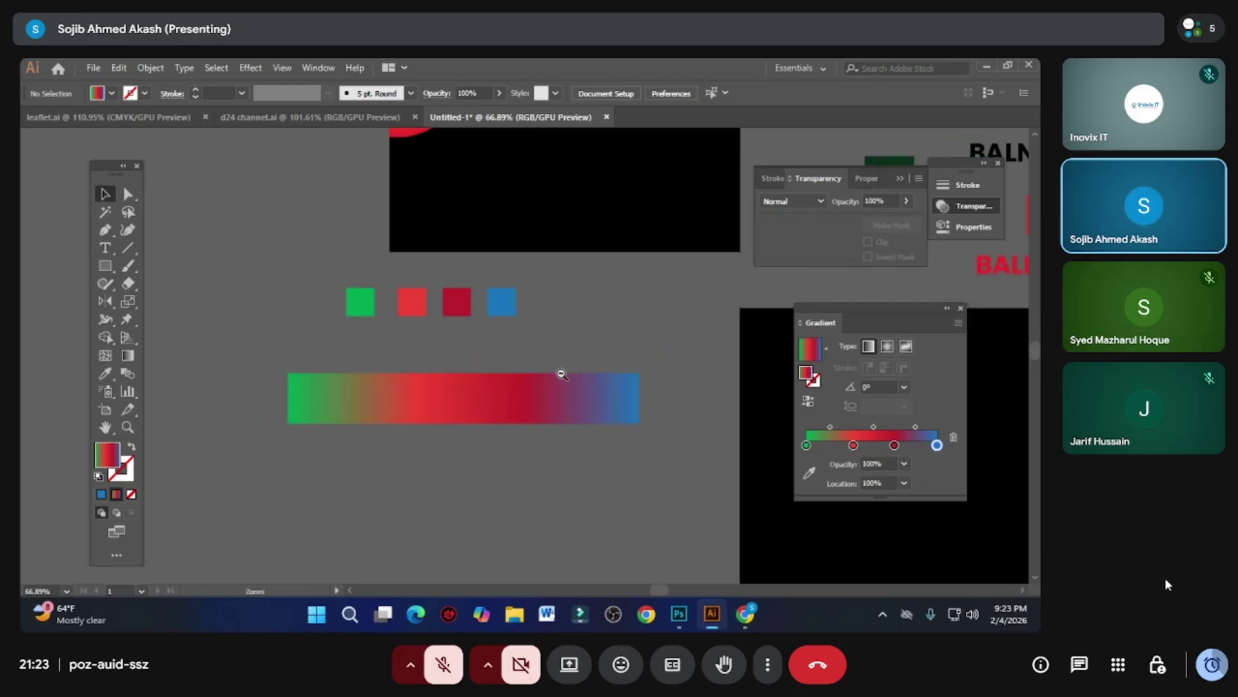
scroll(502, 381, down, 2)
click(502, 382)
click(529, 450)
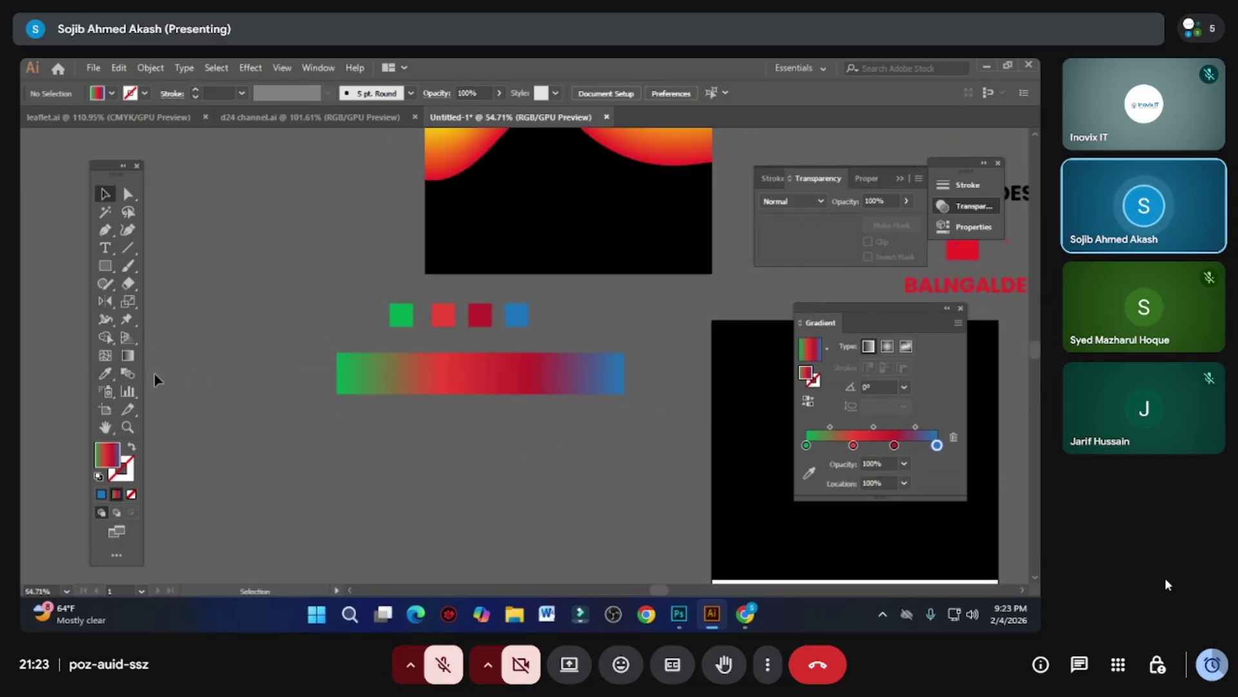
click(526, 320)
- Try to spray on the empty canvas beside the squares with the Symbol Sprayer
click(106, 391)
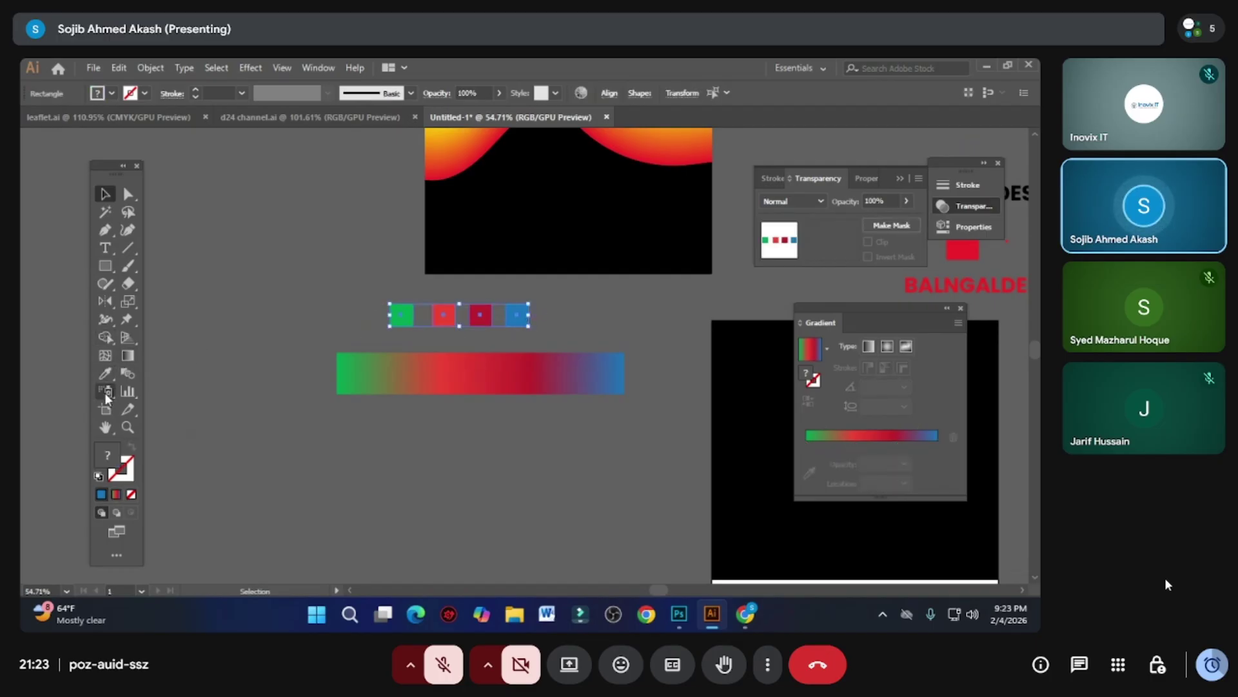
click(285, 226)
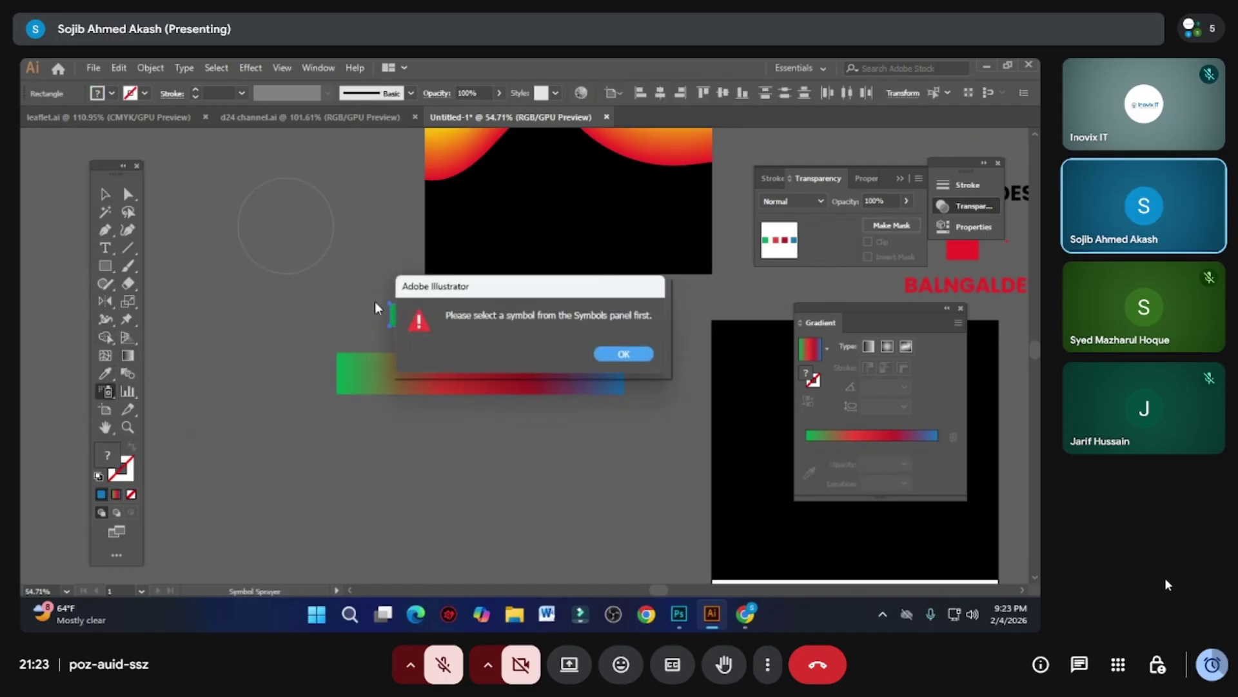
click(623, 354)
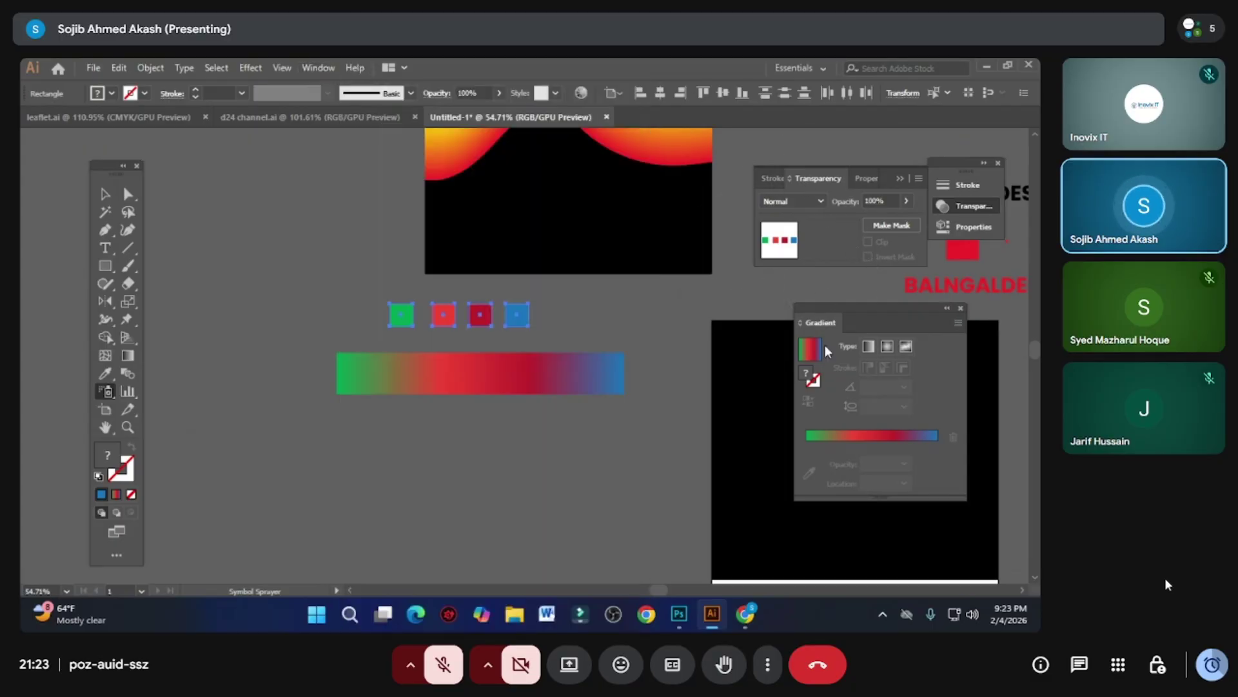
click(103, 195)
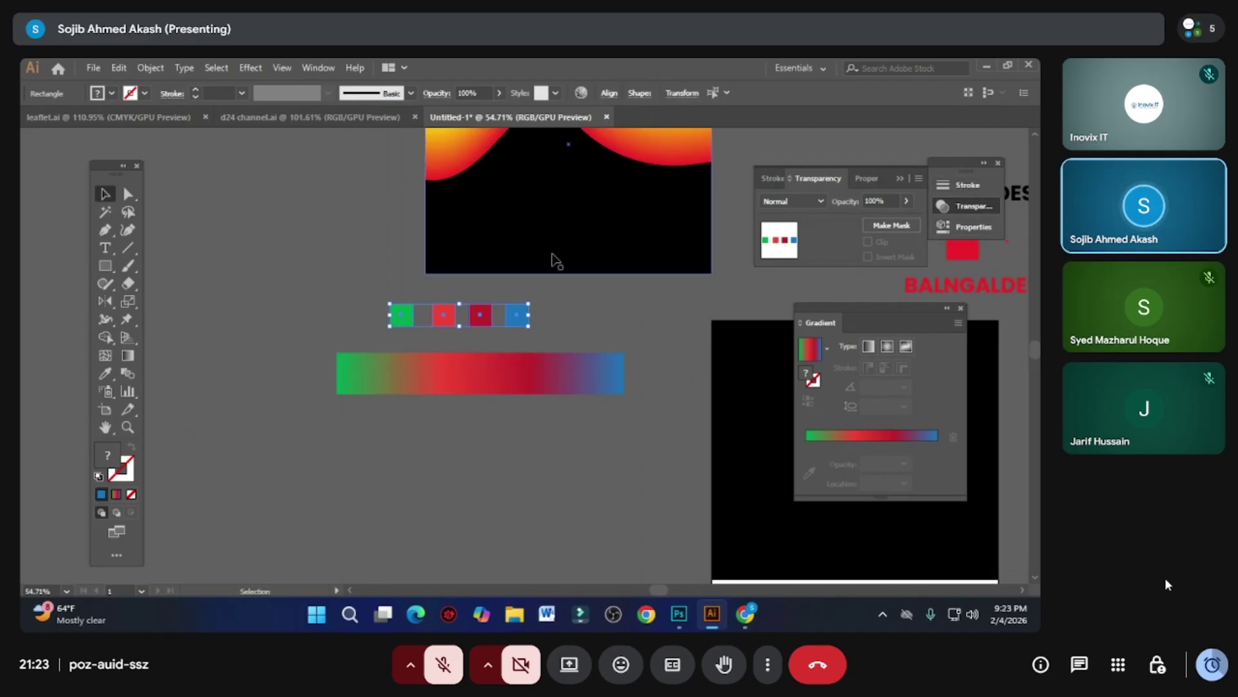
- Save the four selected color squares as a dynamic Movie Clip symbol, keeping the default name New Symbol
click(314, 71)
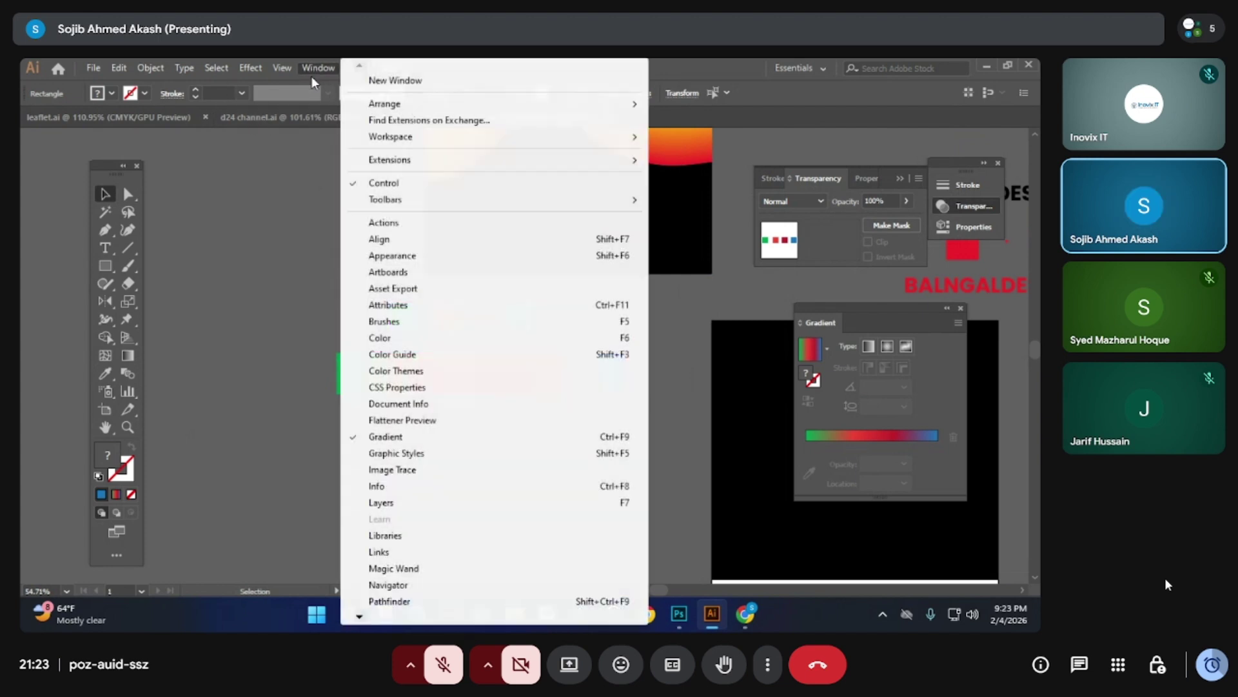
click(412, 323)
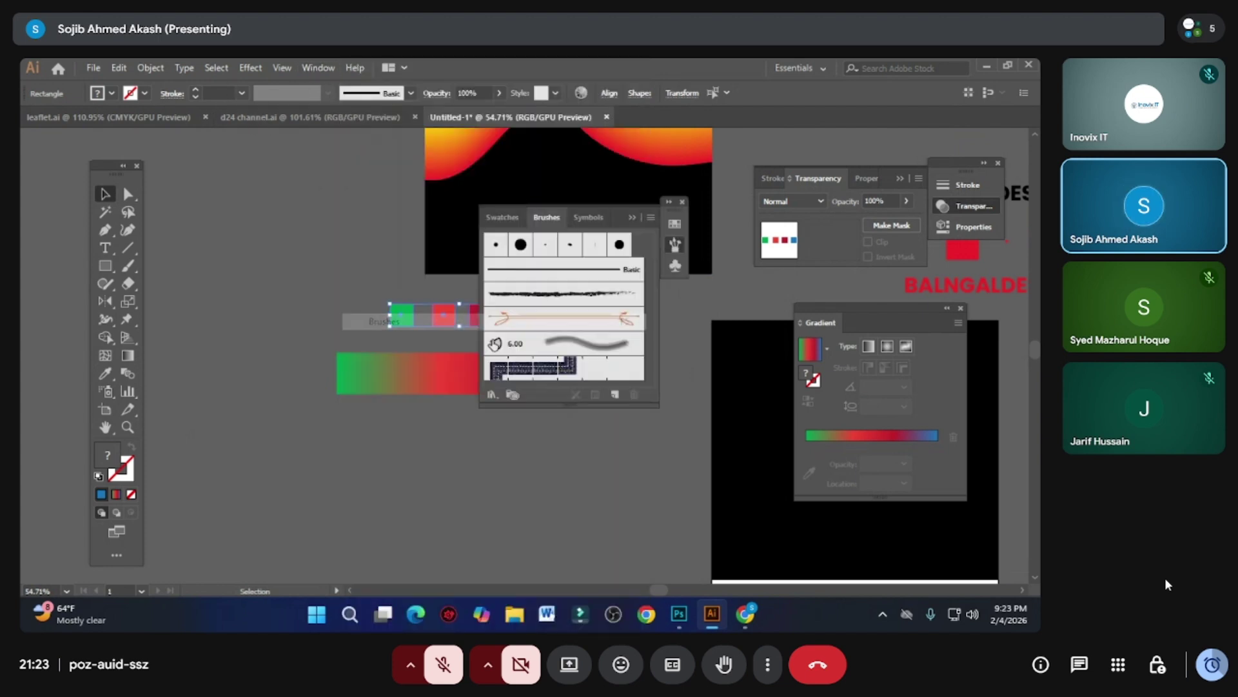
click(507, 218)
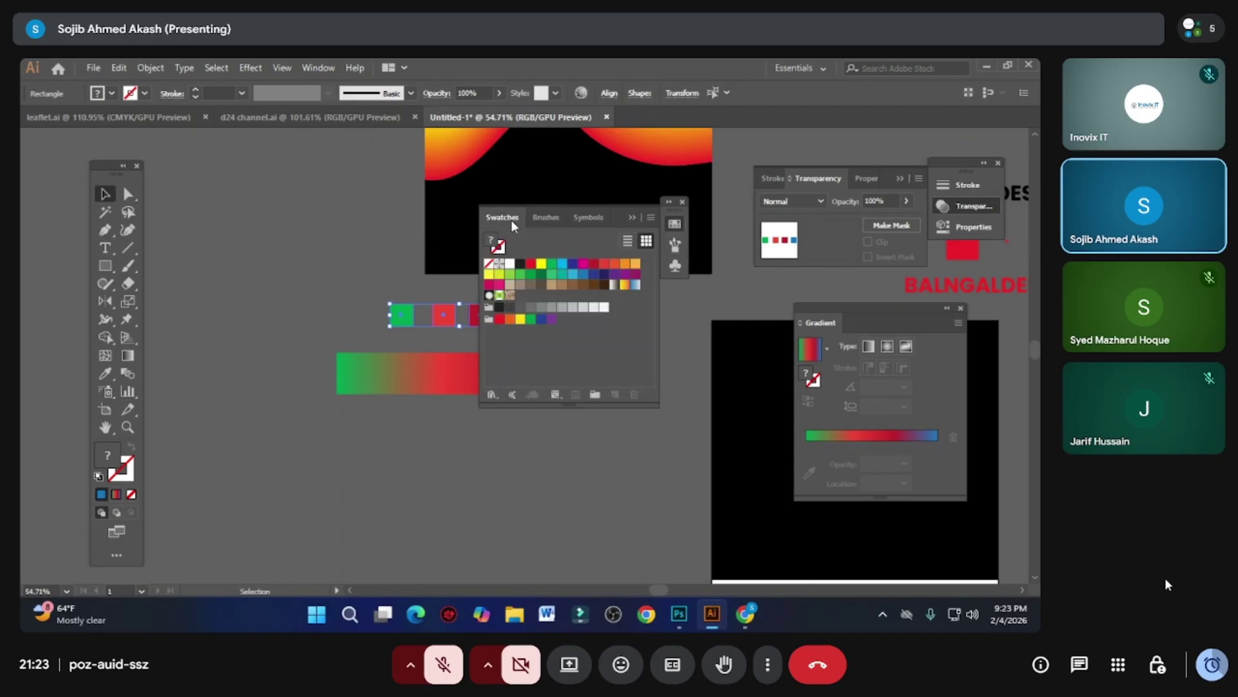
click(588, 218)
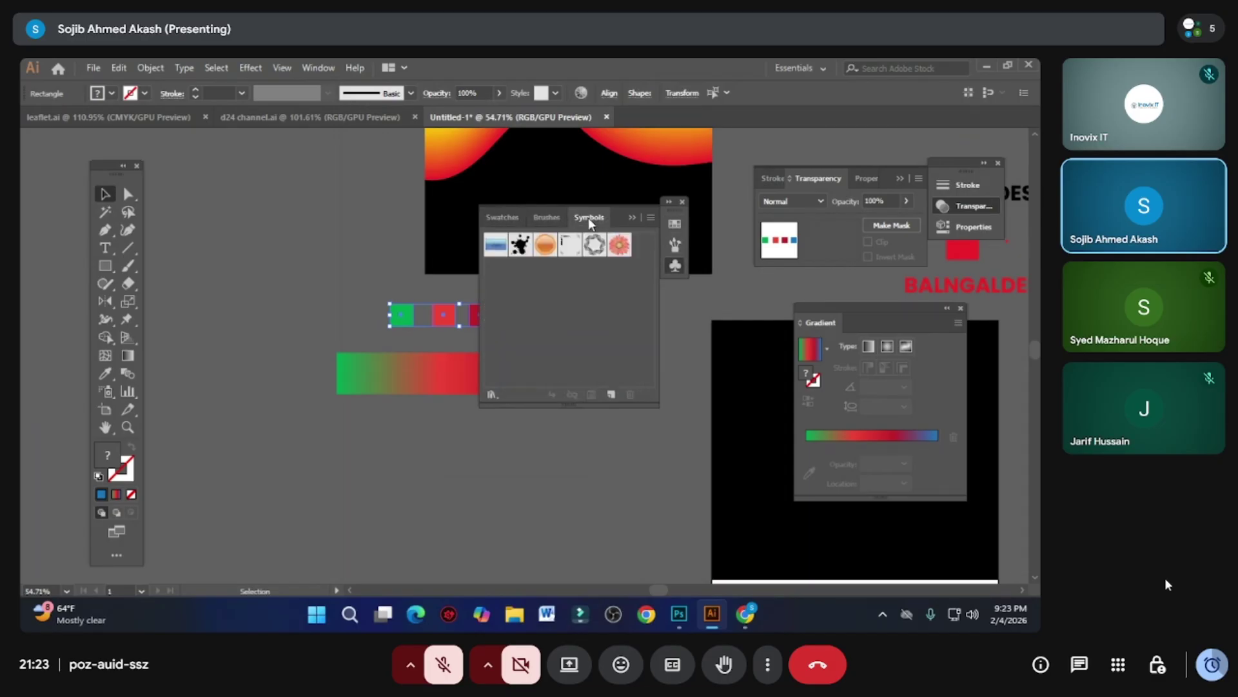
drag(441, 329, 567, 316)
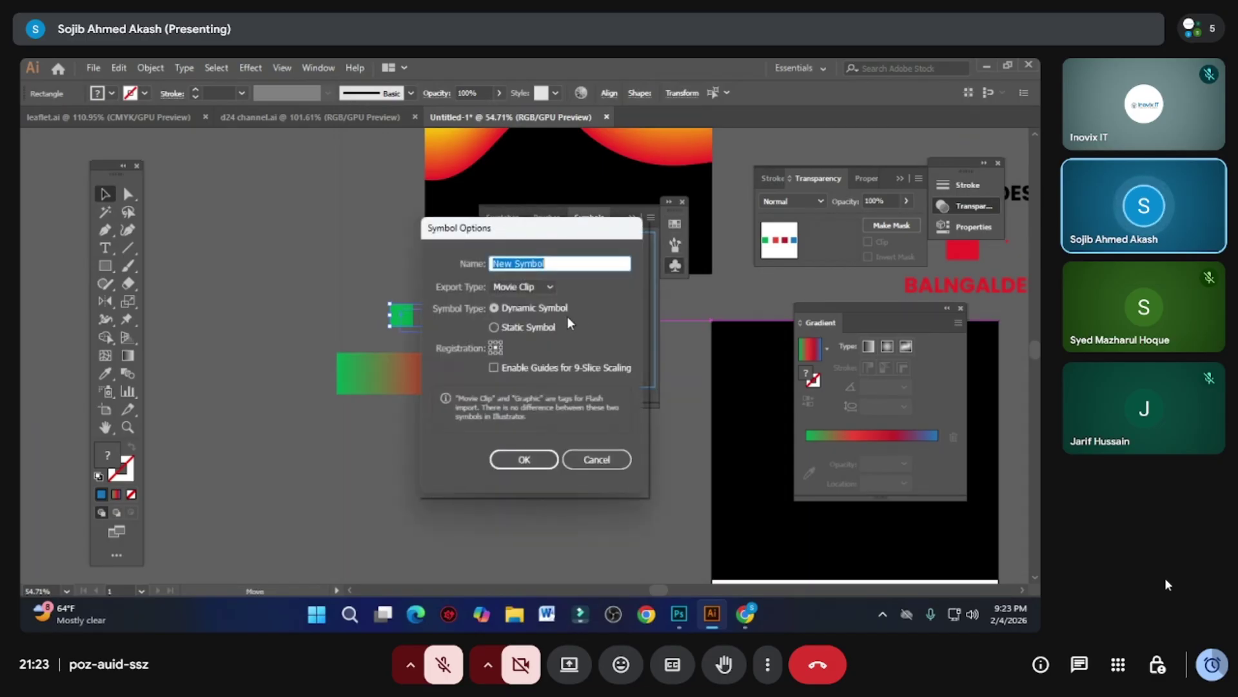
click(511, 459)
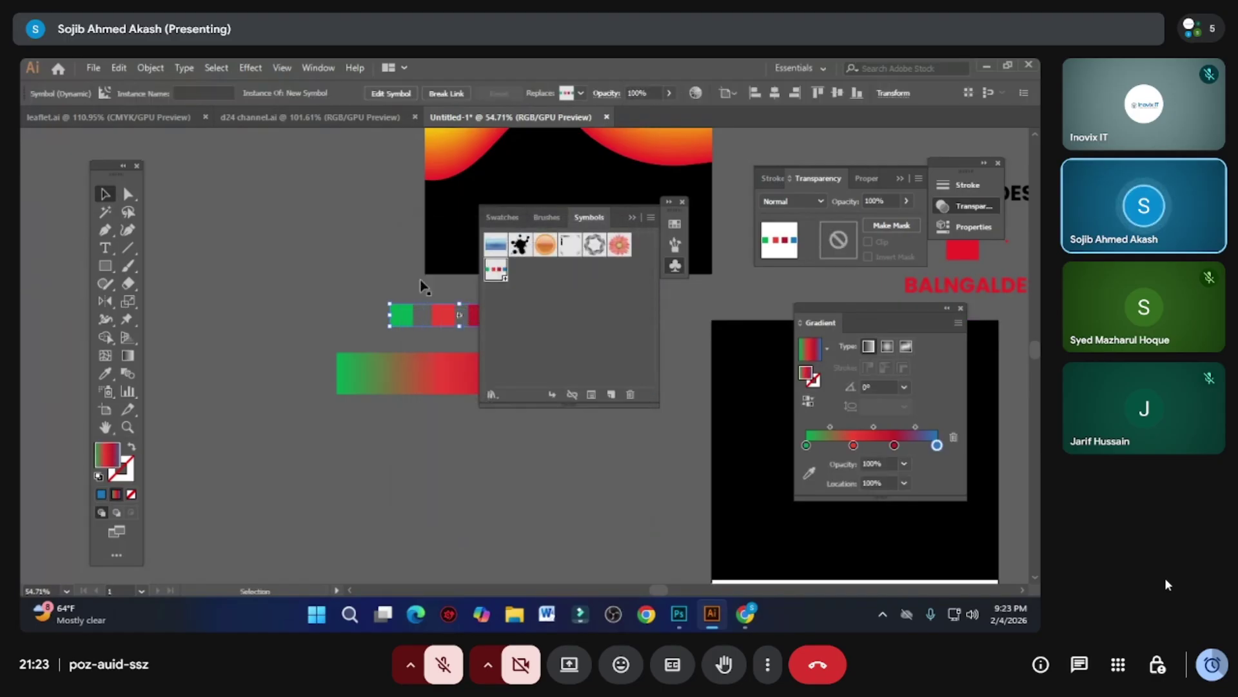
- Spray scattered copies of the four-square symbol over the gradient rectangle and the empty canvas around and below it
click(105, 391)
mouse_move(258, 304)
mouse_down()
mouse_move(320, 327)
mouse_move(431, 423)
mouse_up()
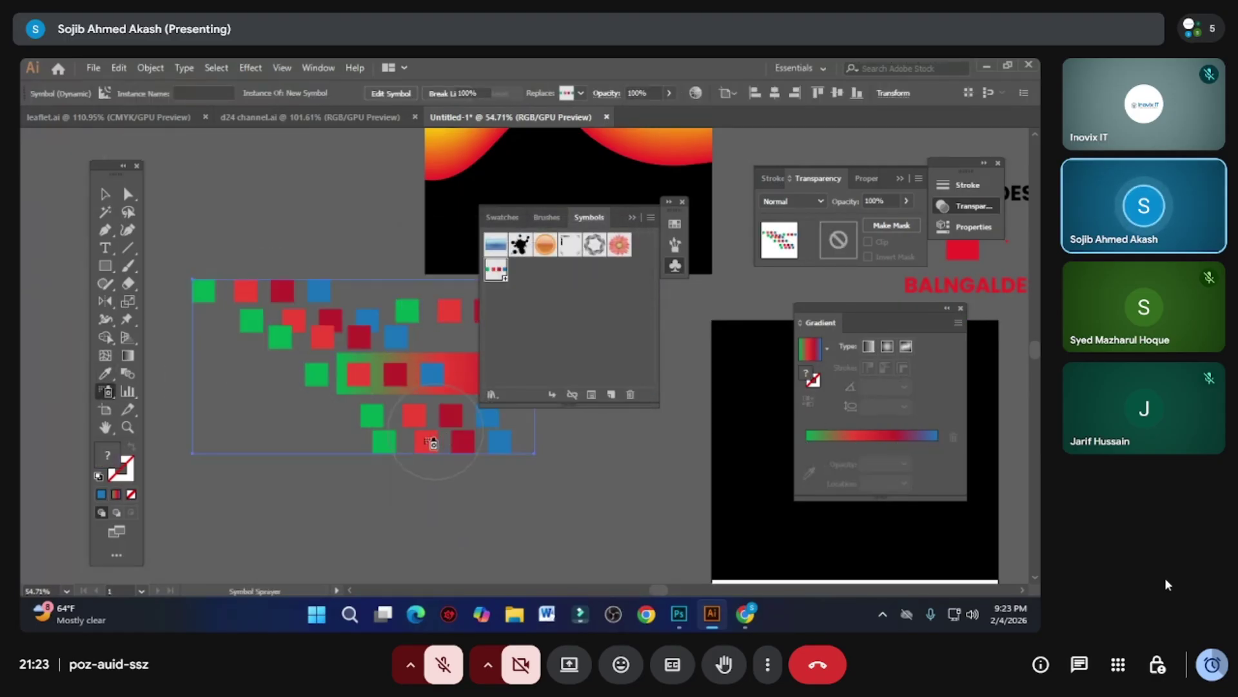
scroll(451, 413, down, 2)
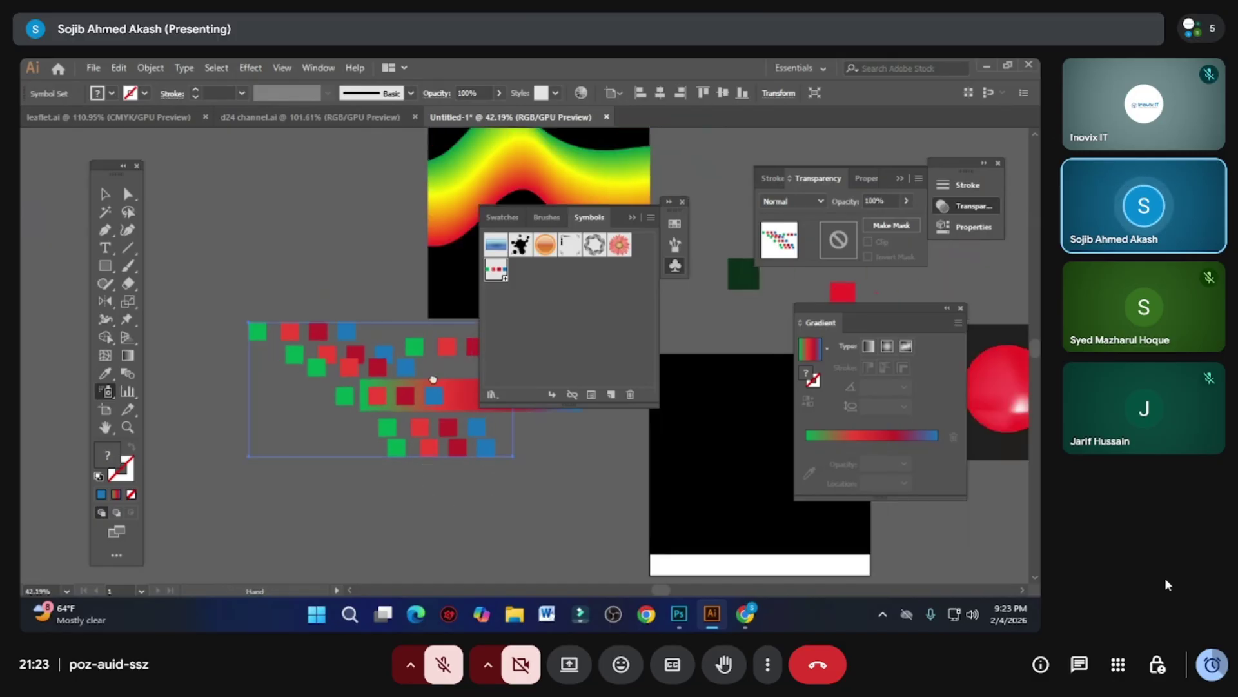
mouse_move(244, 304)
mouse_down()
mouse_move(284, 424)
mouse_move(426, 474)
mouse_move(390, 357)
mouse_move(443, 525)
mouse_move(414, 437)
mouse_move(438, 412)
mouse_up()
scroll(438, 411, down, 3)
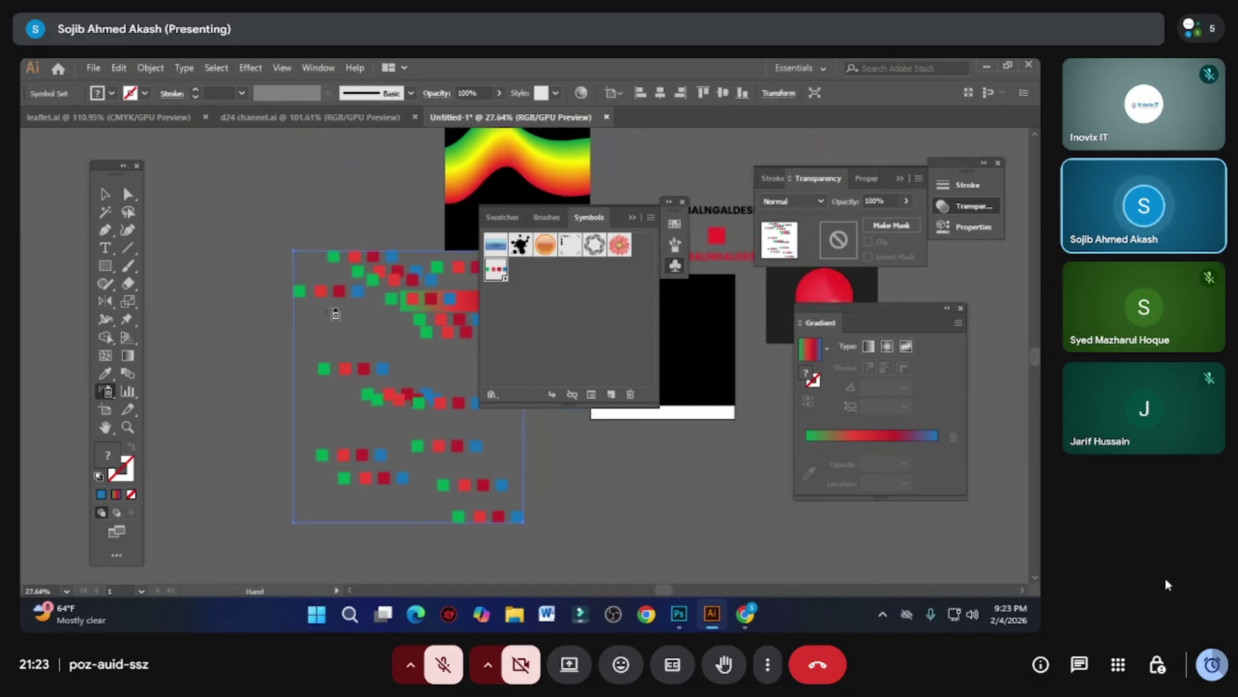
key(v)
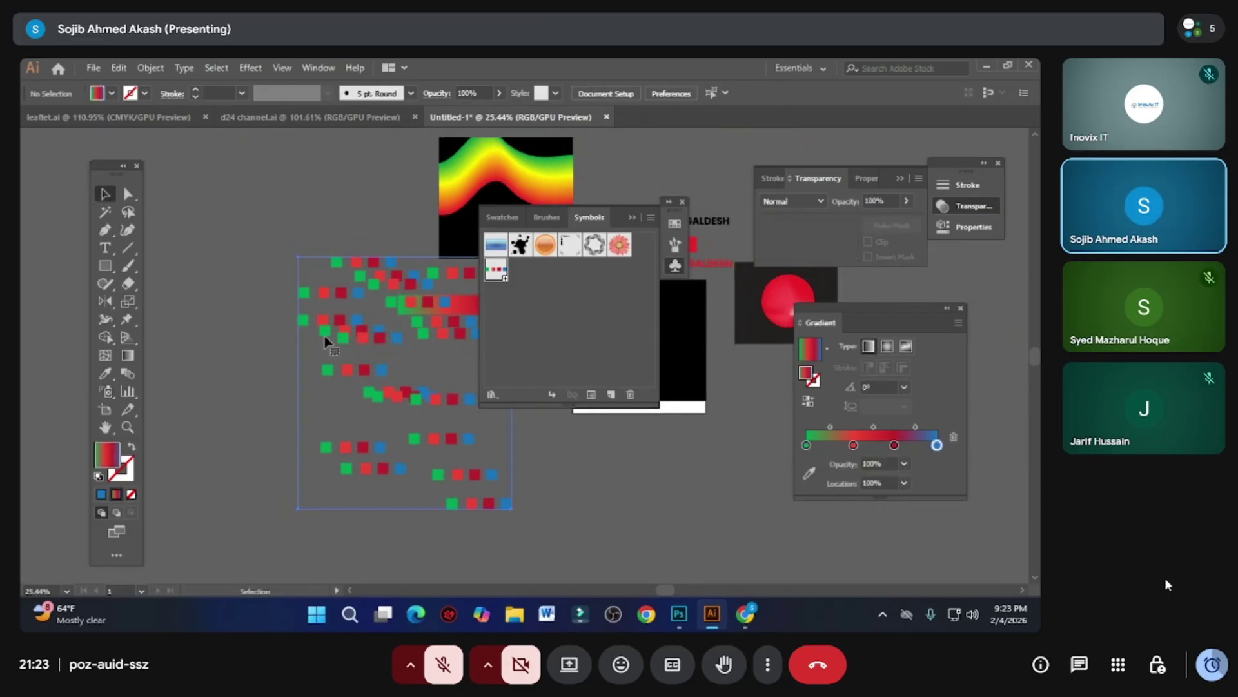
- Move the sprayed four-square symbol set clear of the gradient rectangle and delete it
drag(373, 347, 253, 223)
scroll(321, 224, down, 1)
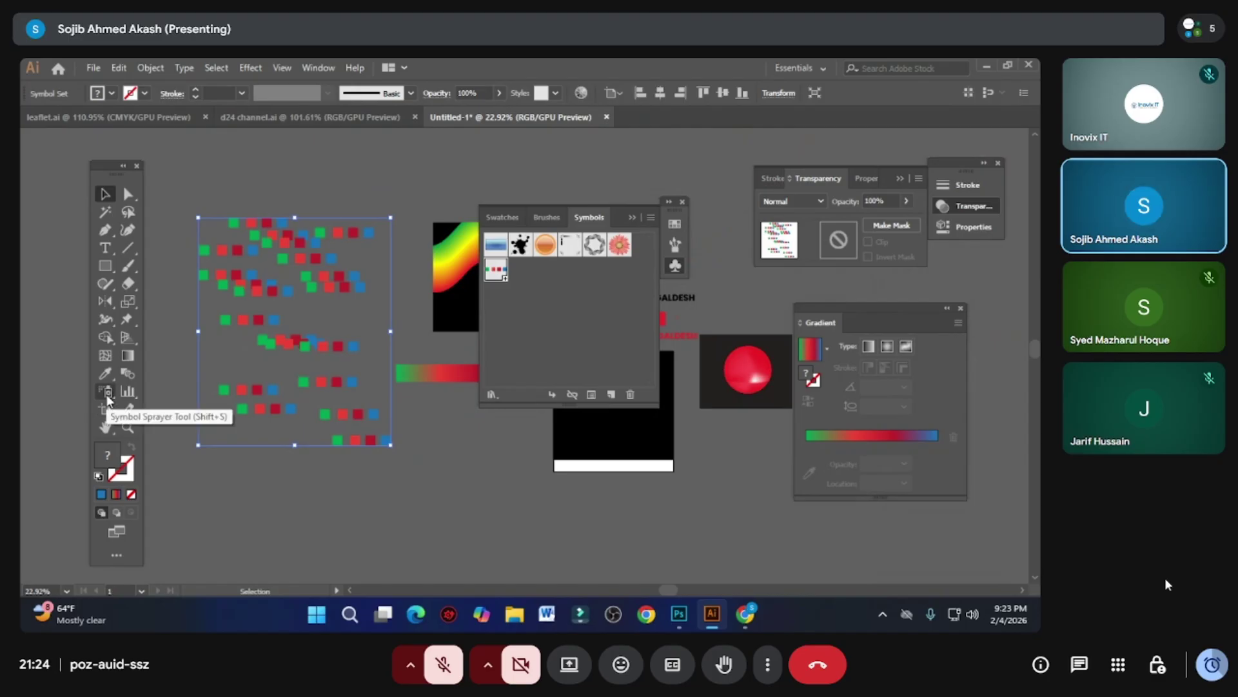
click(370, 405)
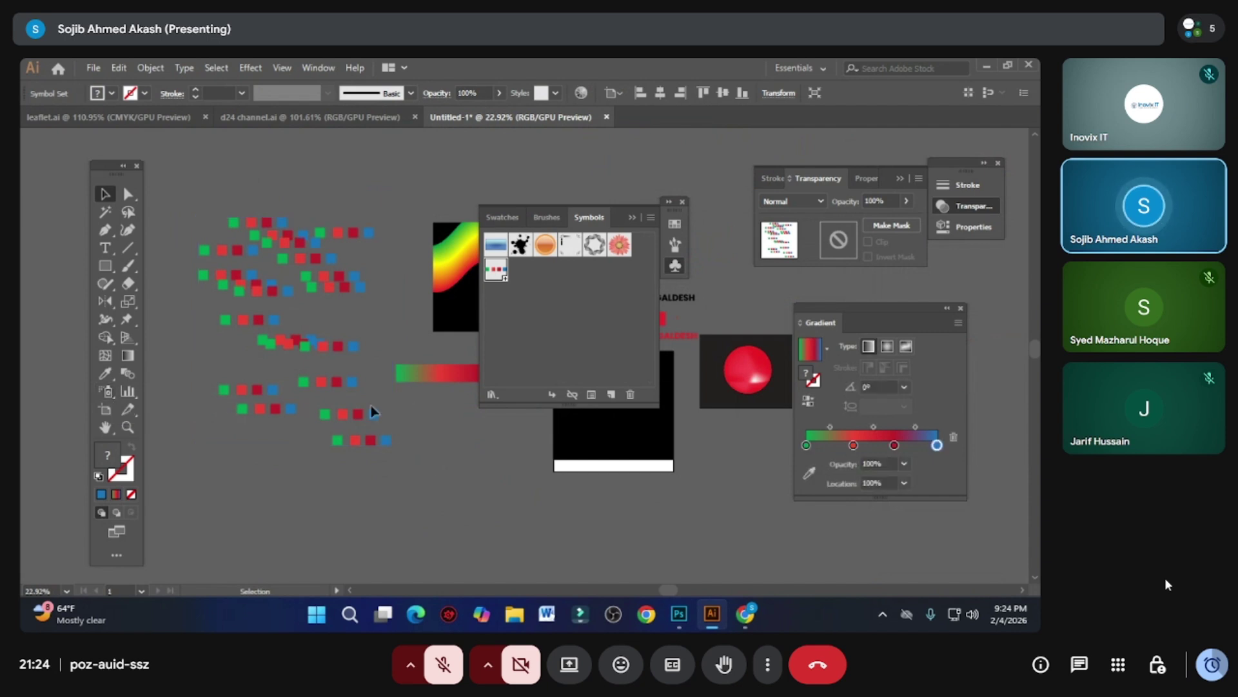
scroll(359, 280, up, 2)
click(361, 282)
scroll(197, 396, up, 2)
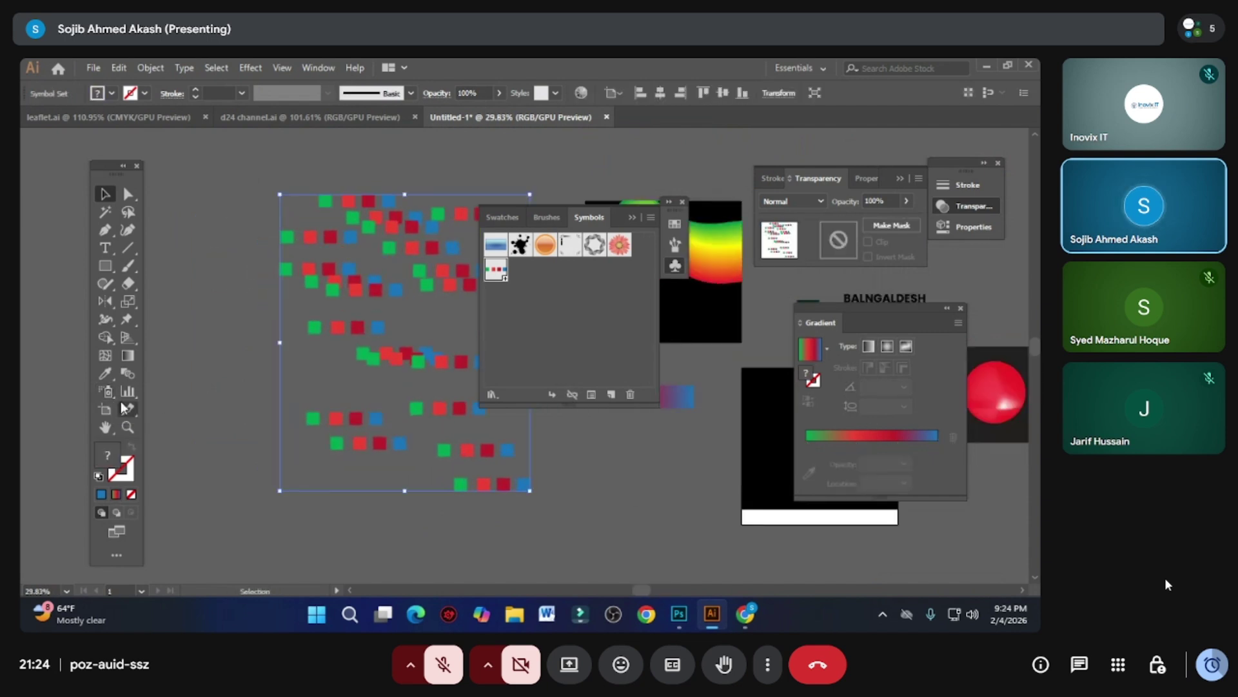
click(108, 394)
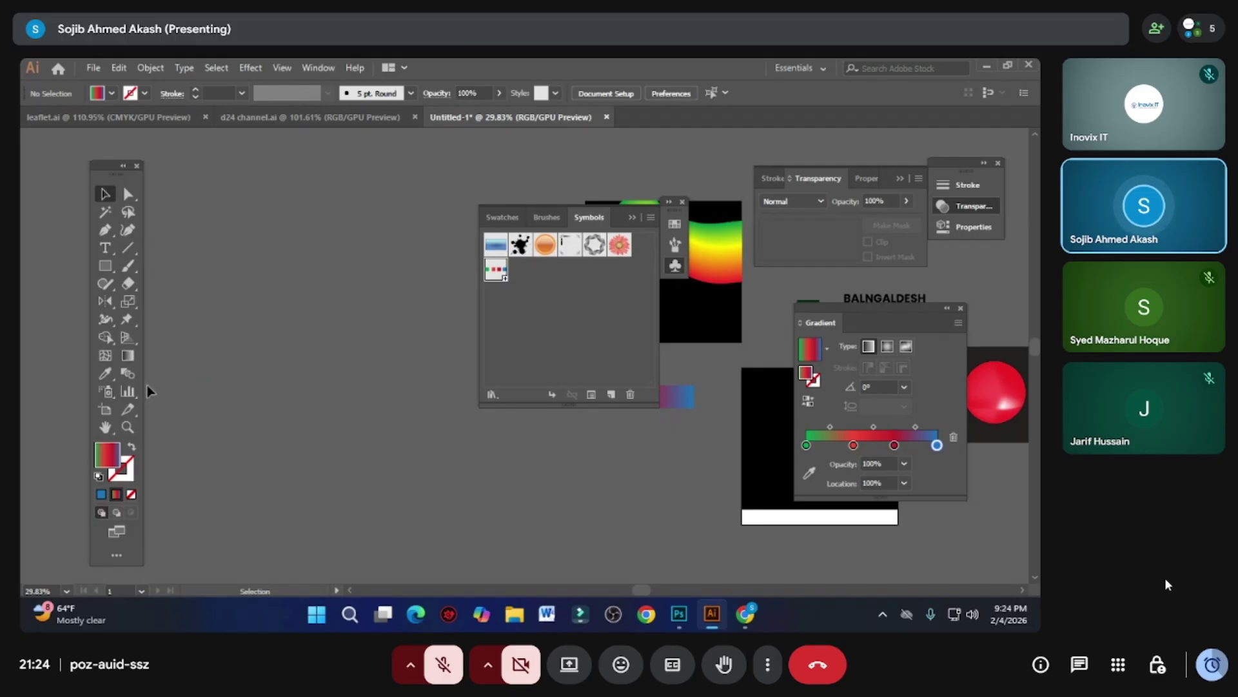
- Admit the waiting guest to the meeting
click(1143, 28)
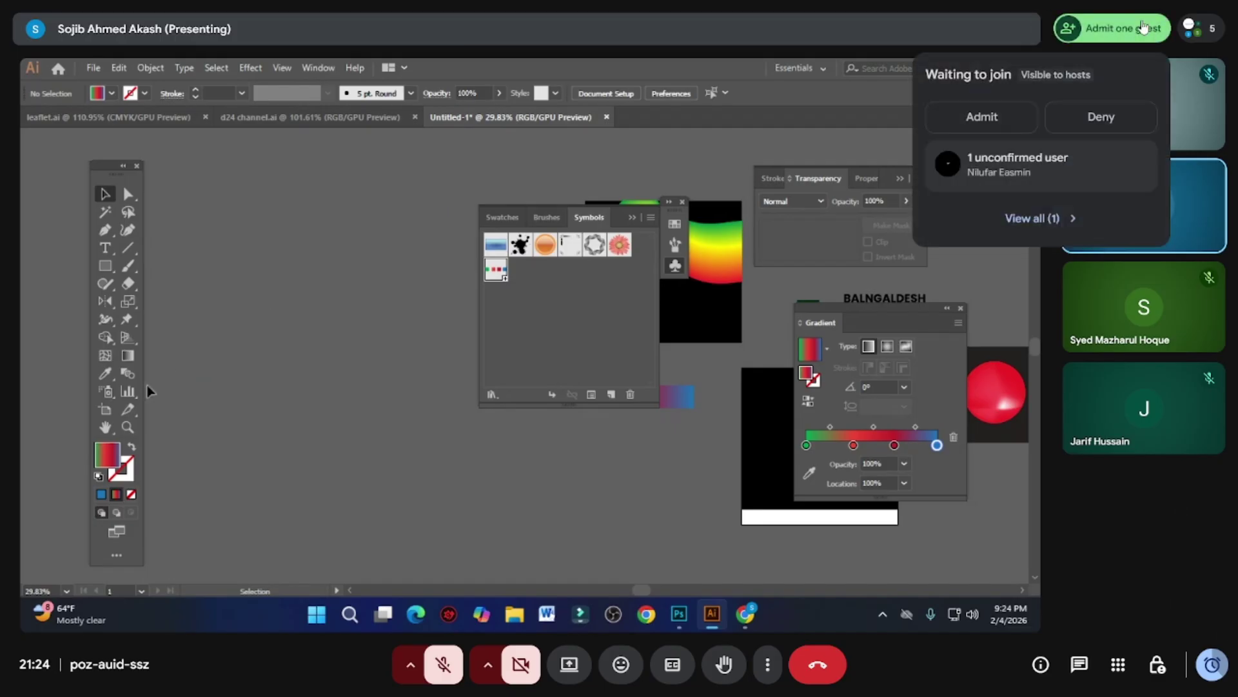
click(1010, 115)
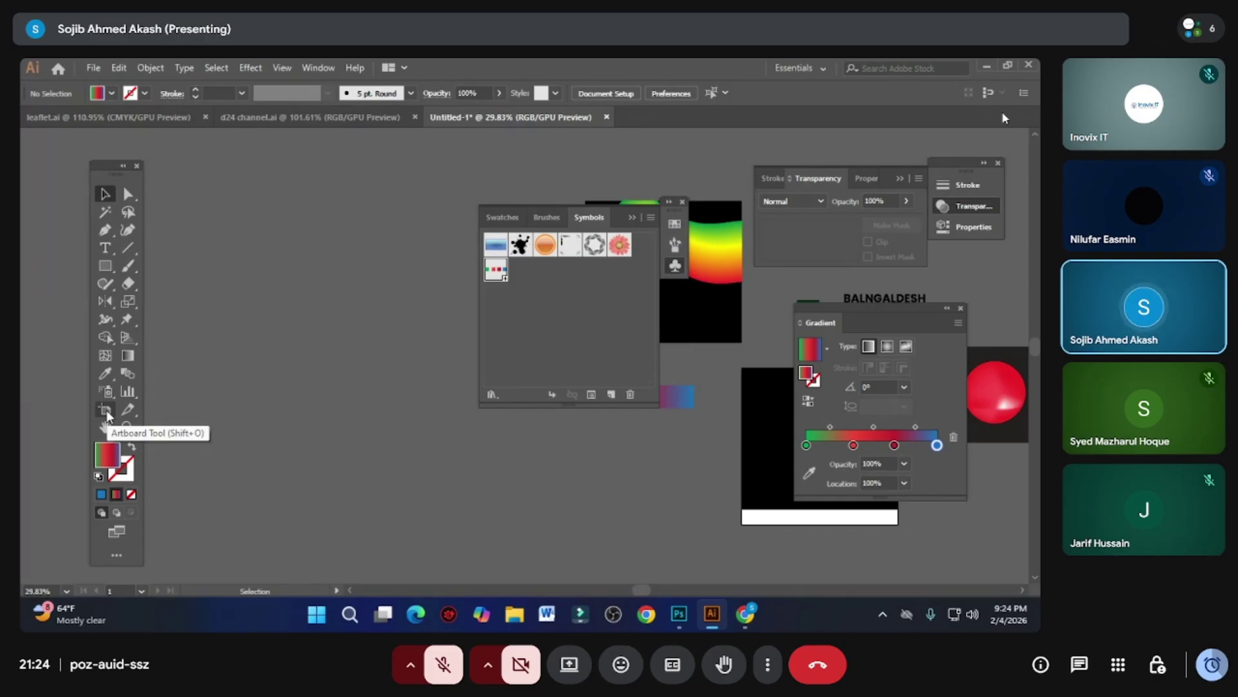
mouse_move(1205, 231)
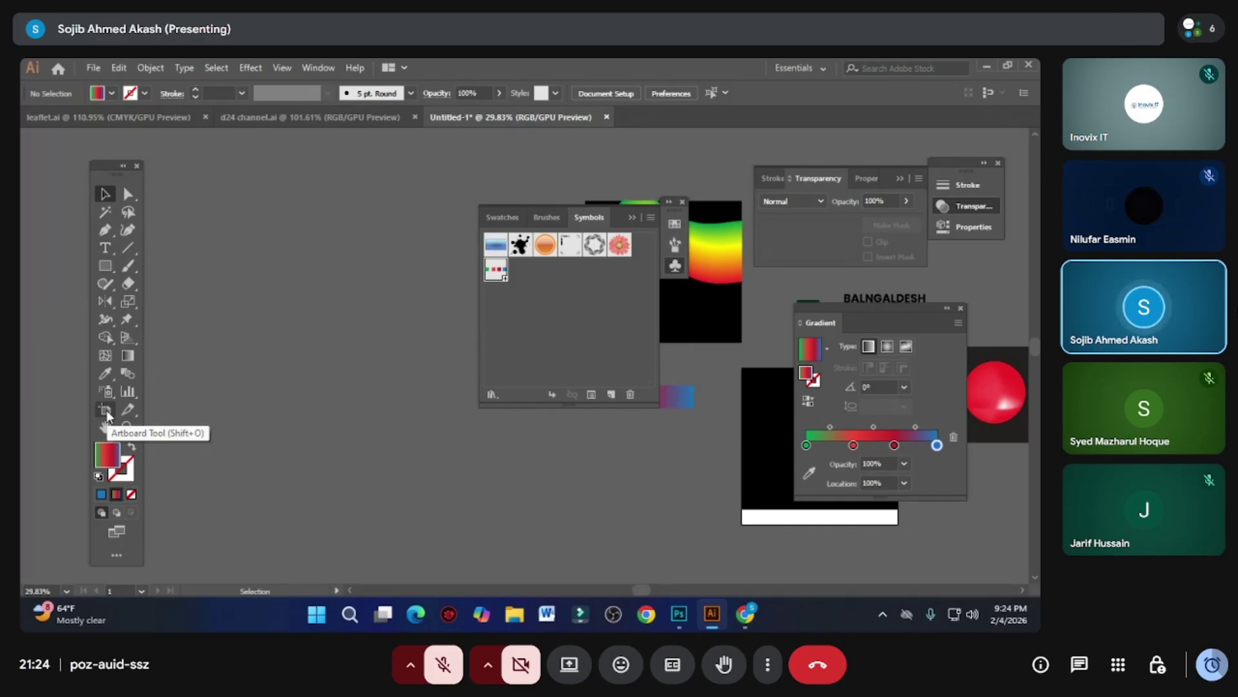
- Collapse the Symbols panel and move the black square off the artboard, leaving the artboard empty
drag(606, 446, 429, 437)
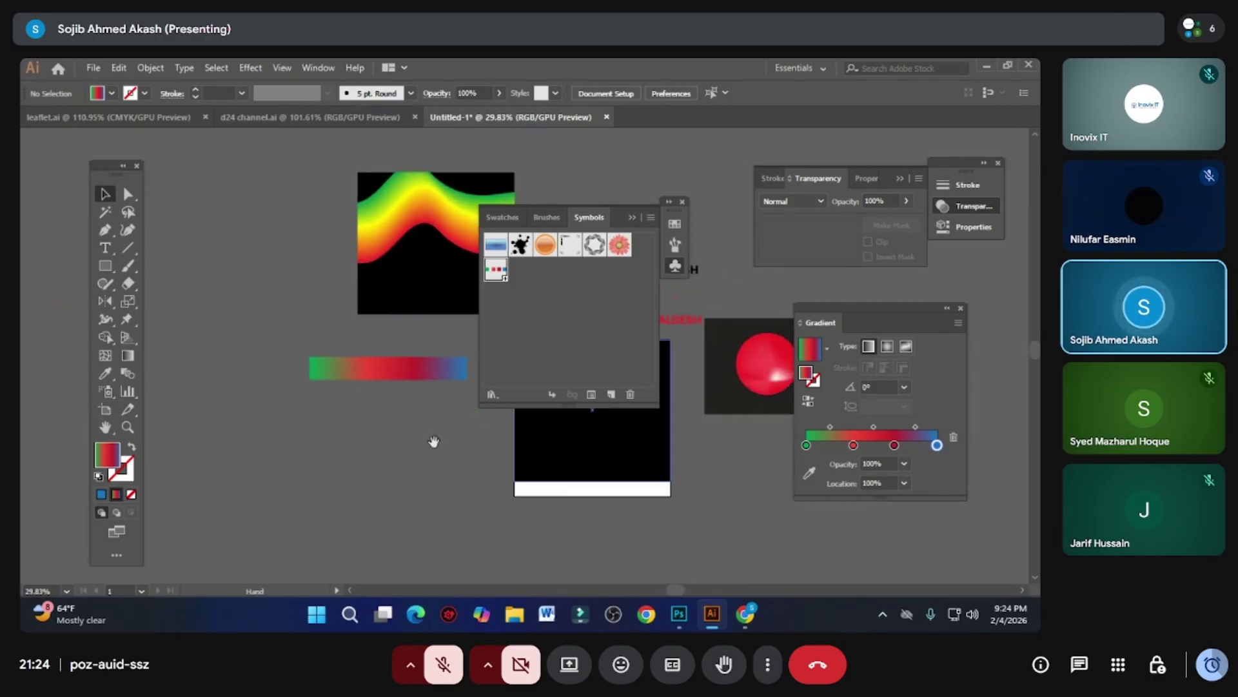
click(632, 218)
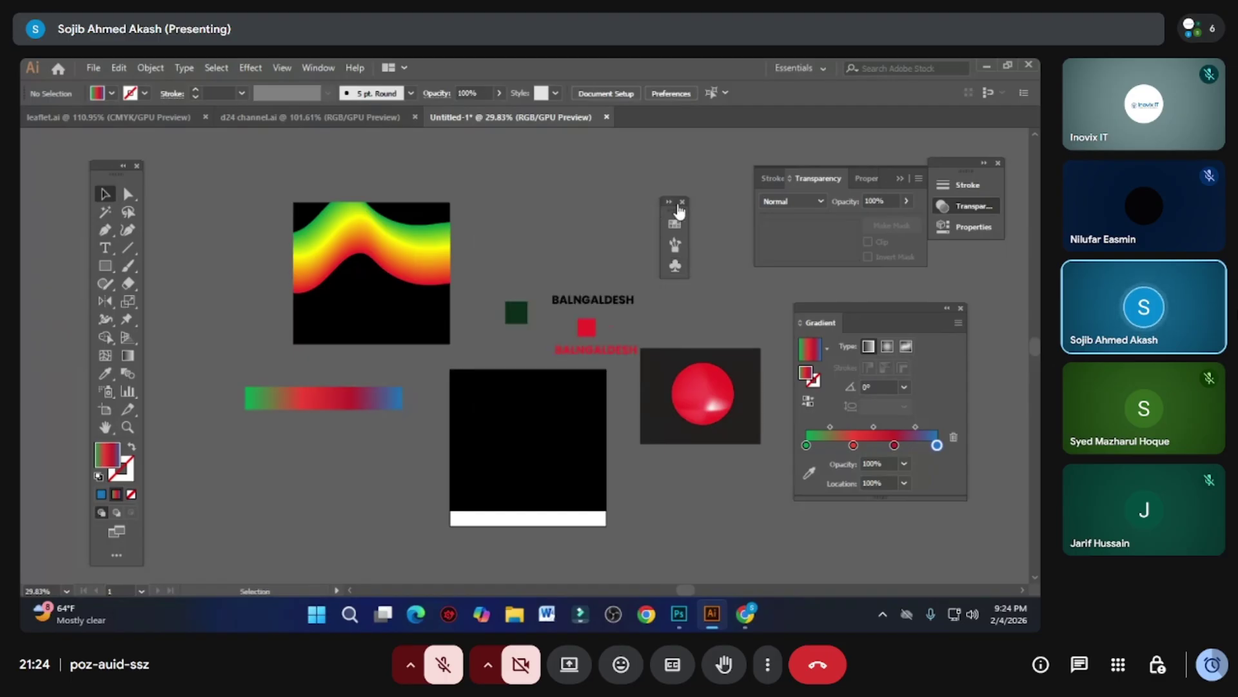
click(567, 443)
drag(554, 453, 494, 326)
scroll(462, 387, up, 5)
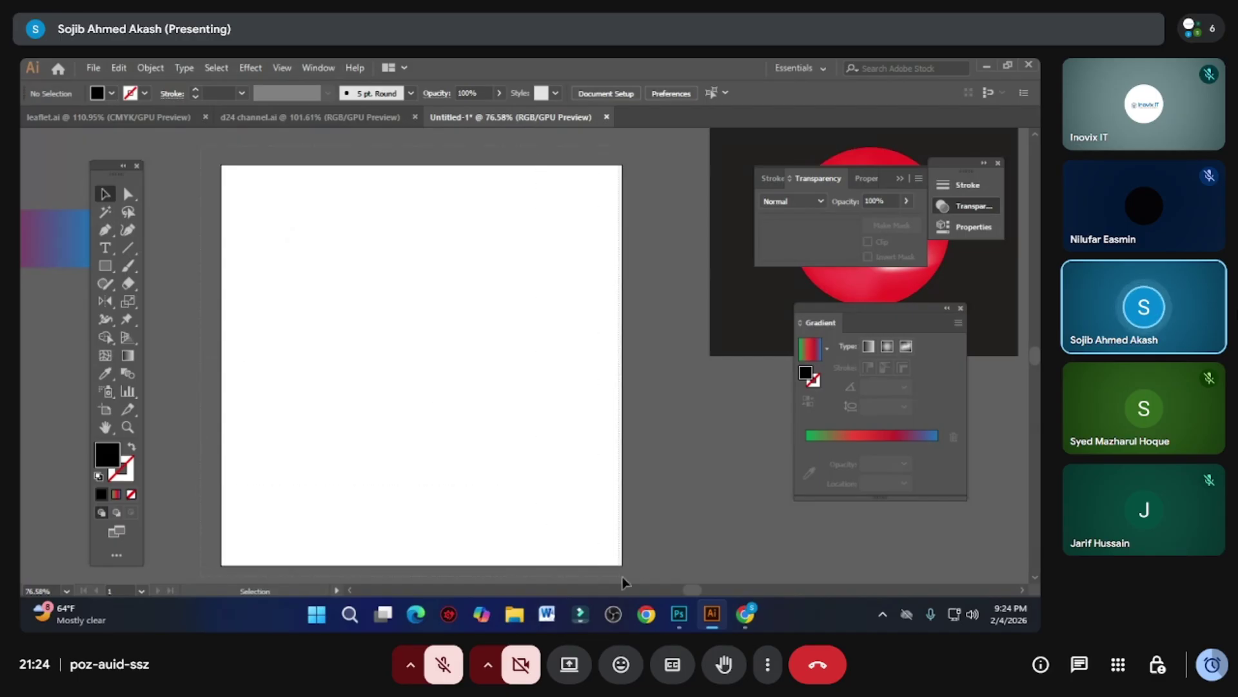
- Put the artboard into editing, show the rulers and set the document units to inches
click(103, 410)
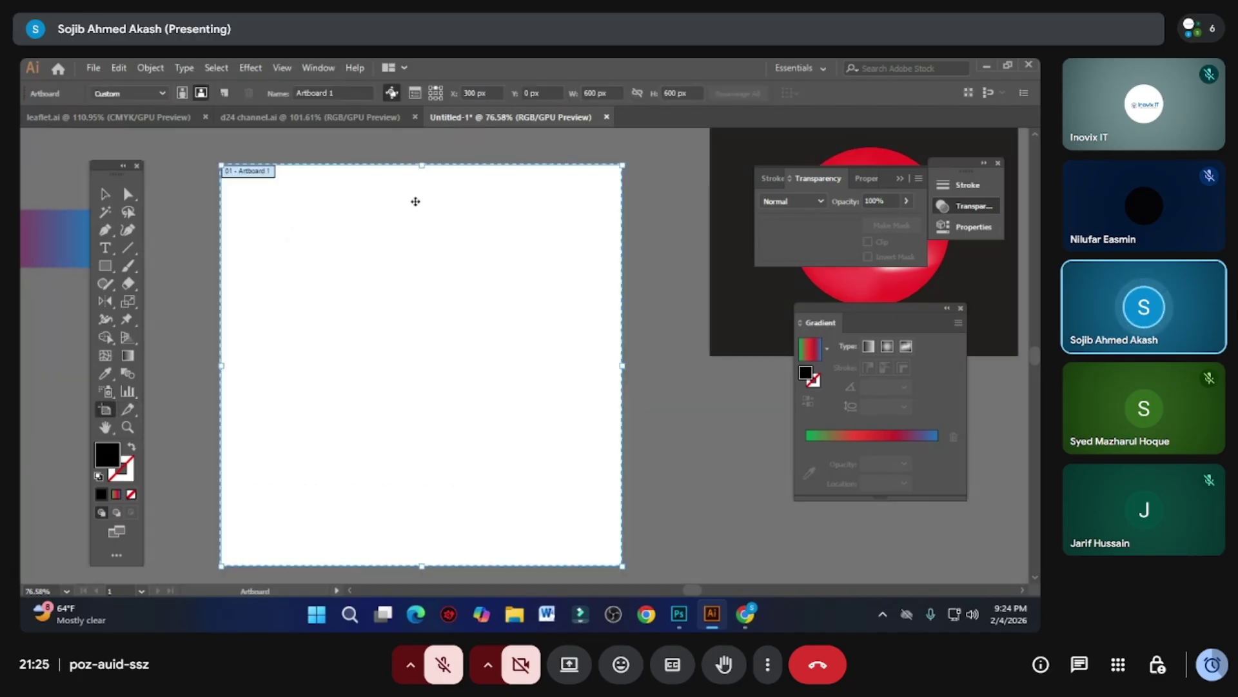
key(ctrl+r)
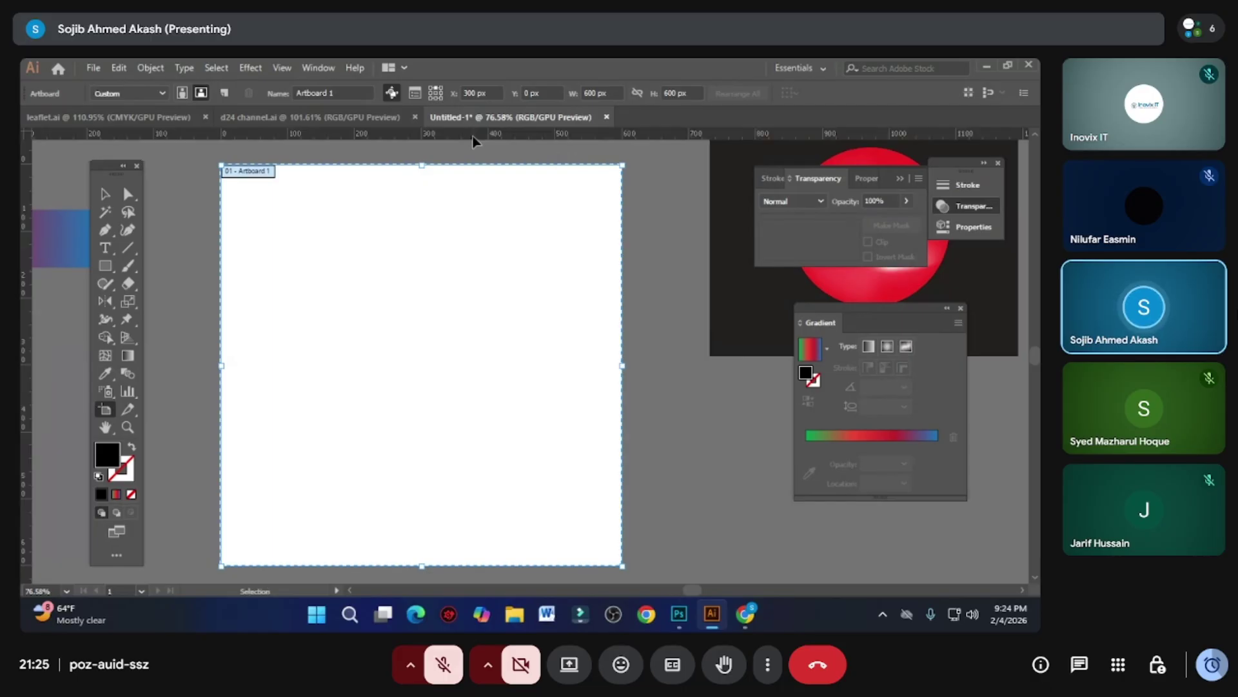
right_click(480, 138)
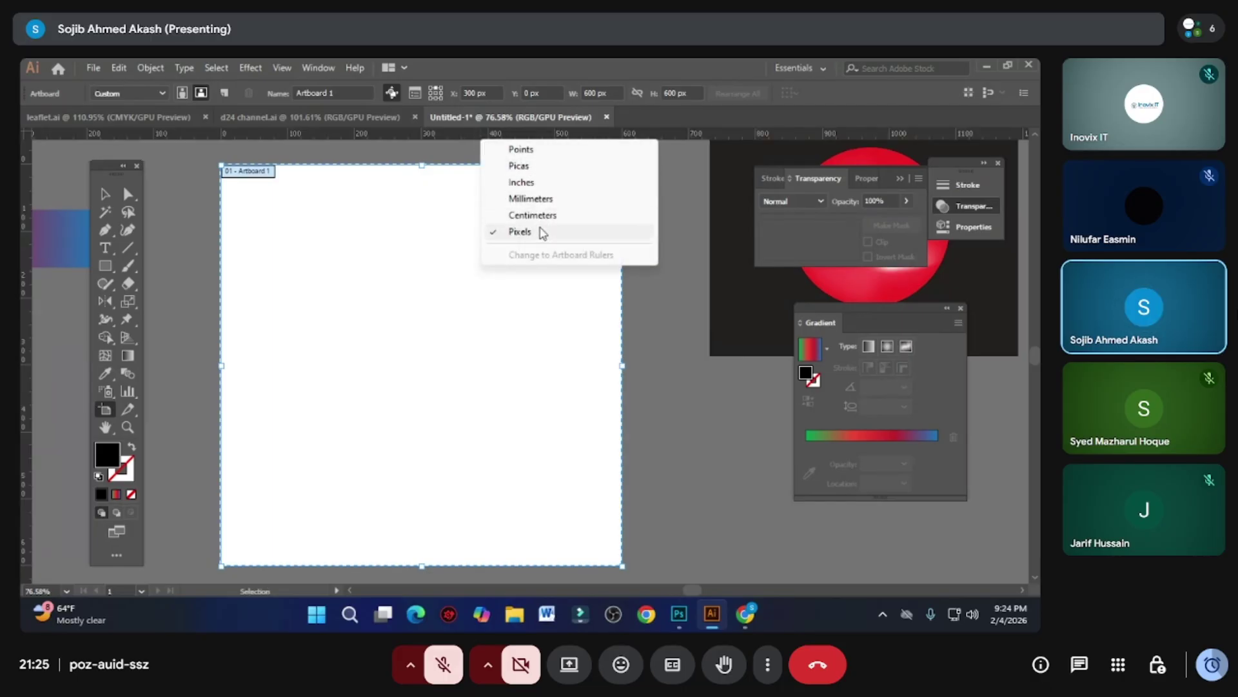
click(536, 184)
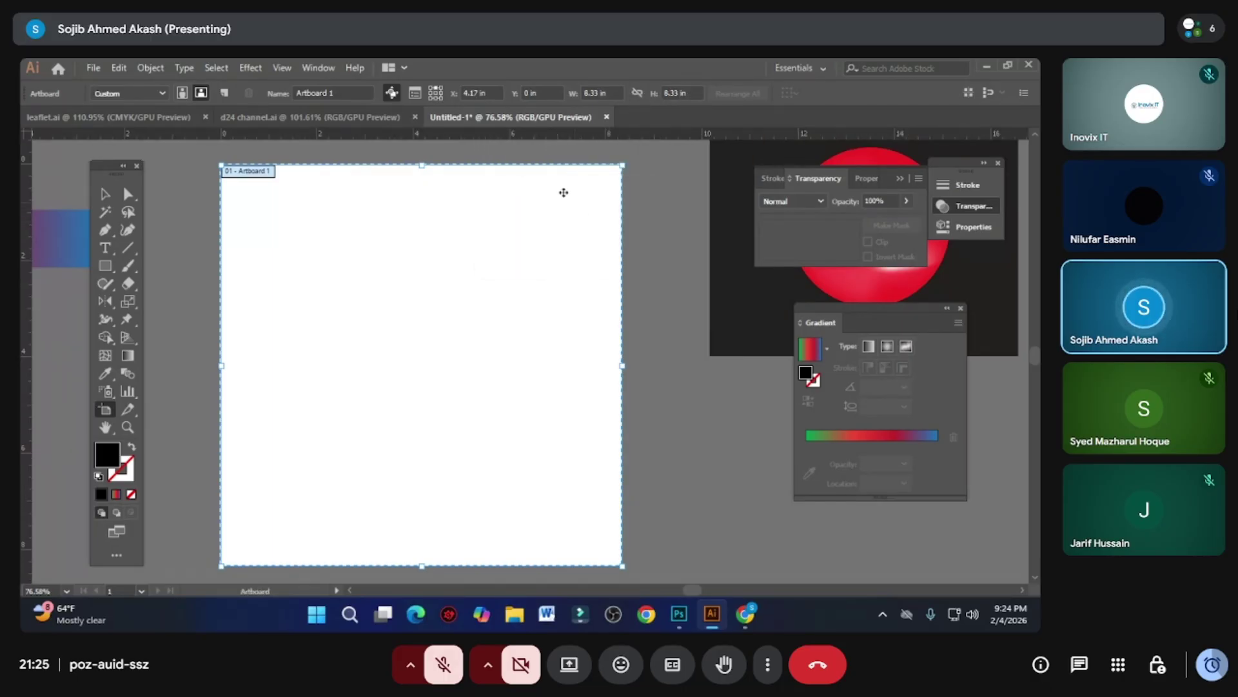
- Resize the artboard to 8 in wide by 8 in high and leave artboard editing
click(610, 93)
key(Tab)
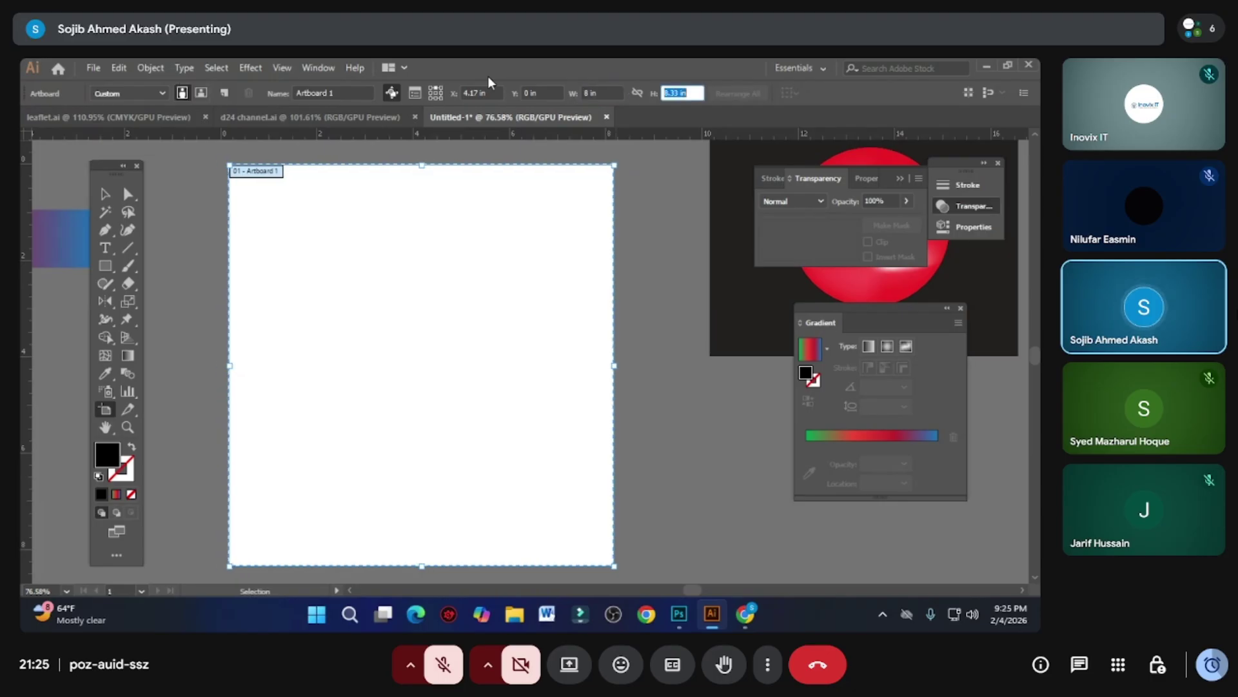
text(8)
key(Return)
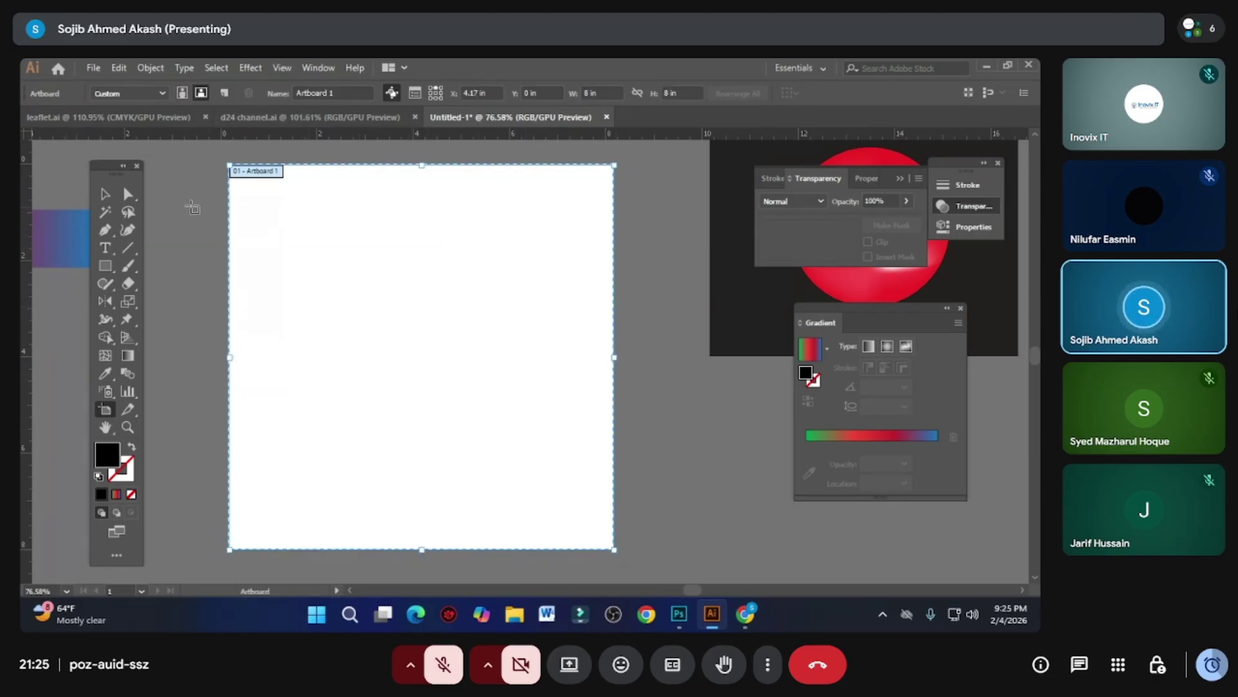
click(105, 194)
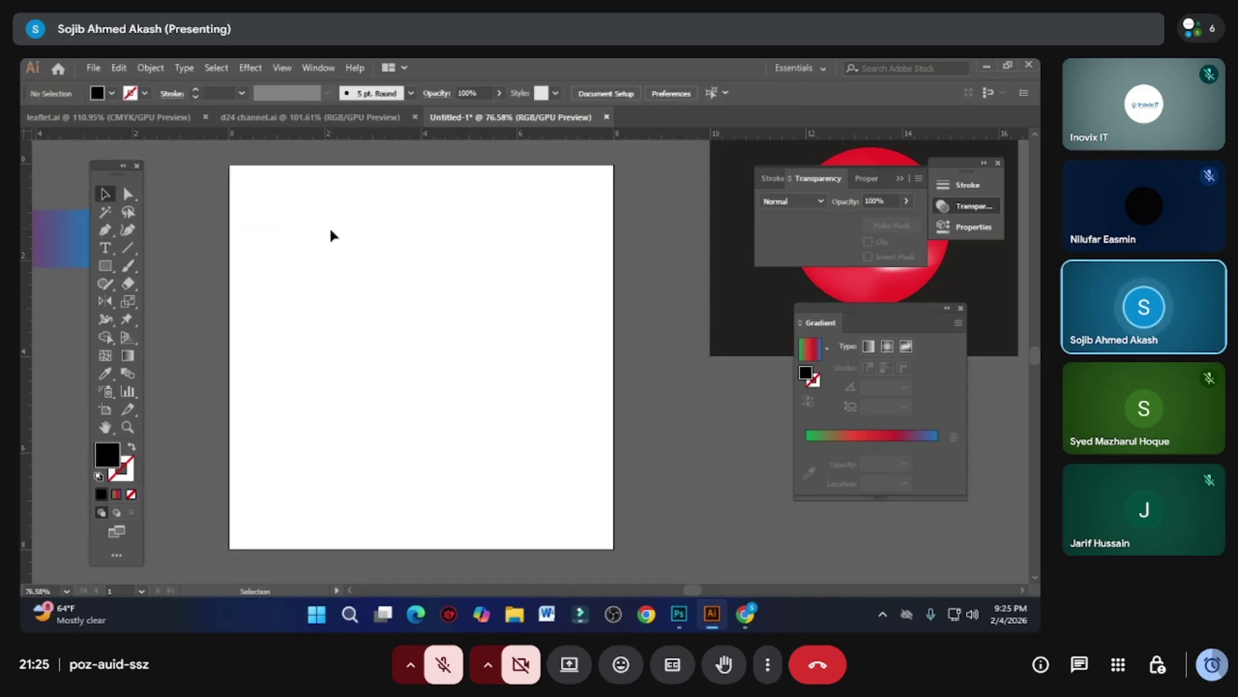
- Set the artboard's width to 9 in and admit another waiting guest to the meeting
click(103, 409)
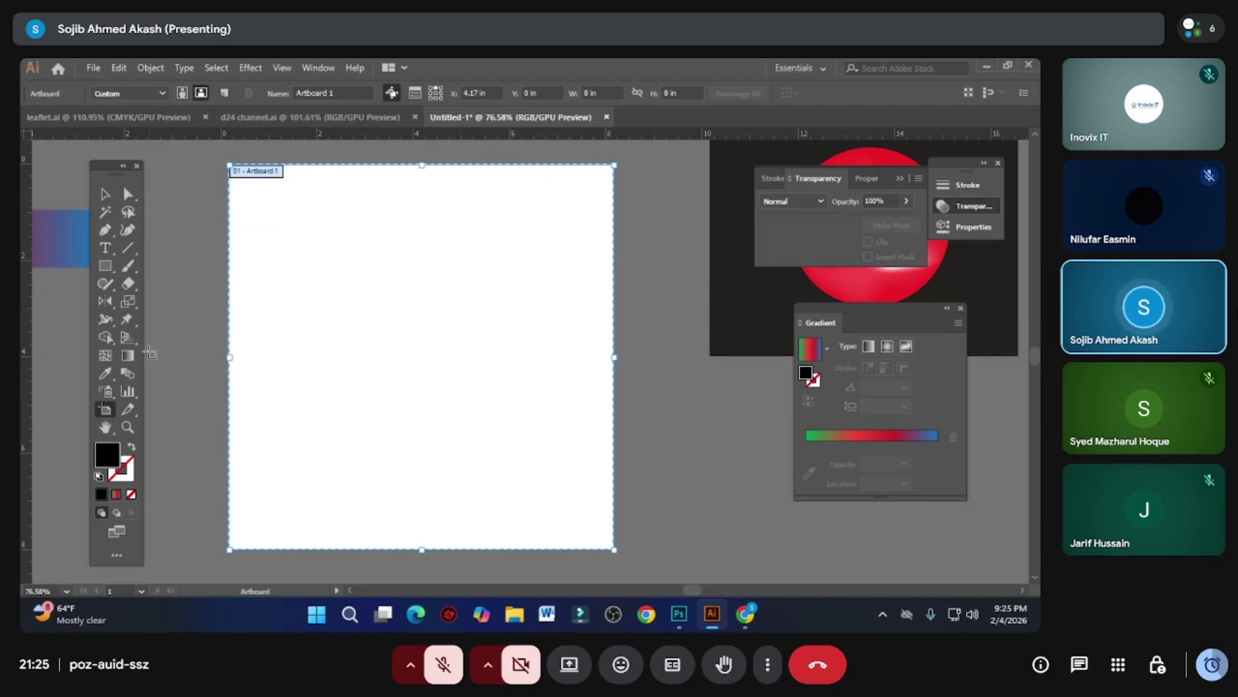
click(108, 194)
click(103, 411)
click(611, 90)
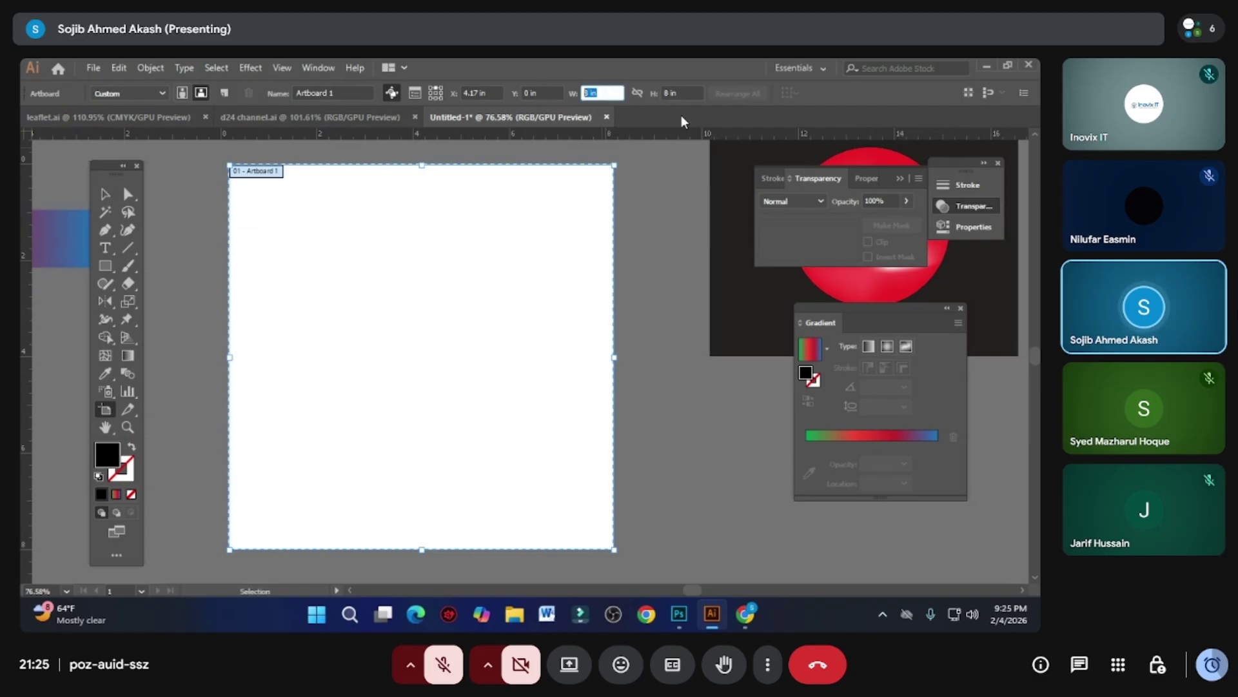
click(608, 92)
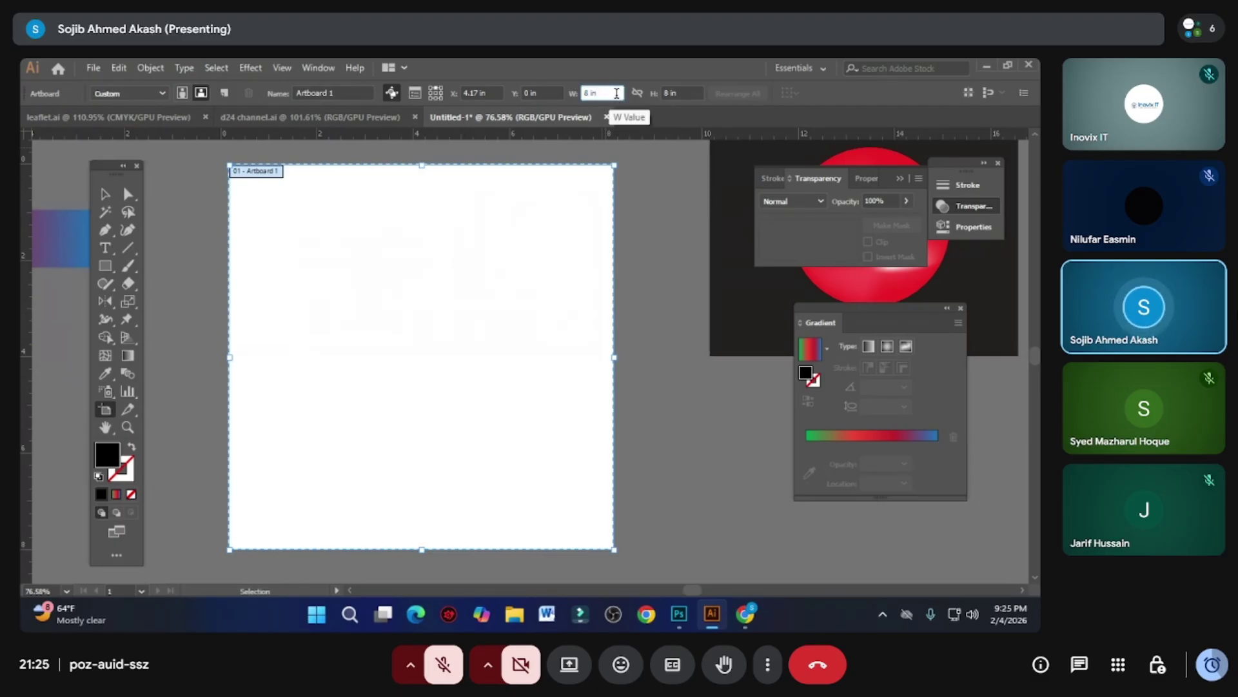
double_click(617, 93)
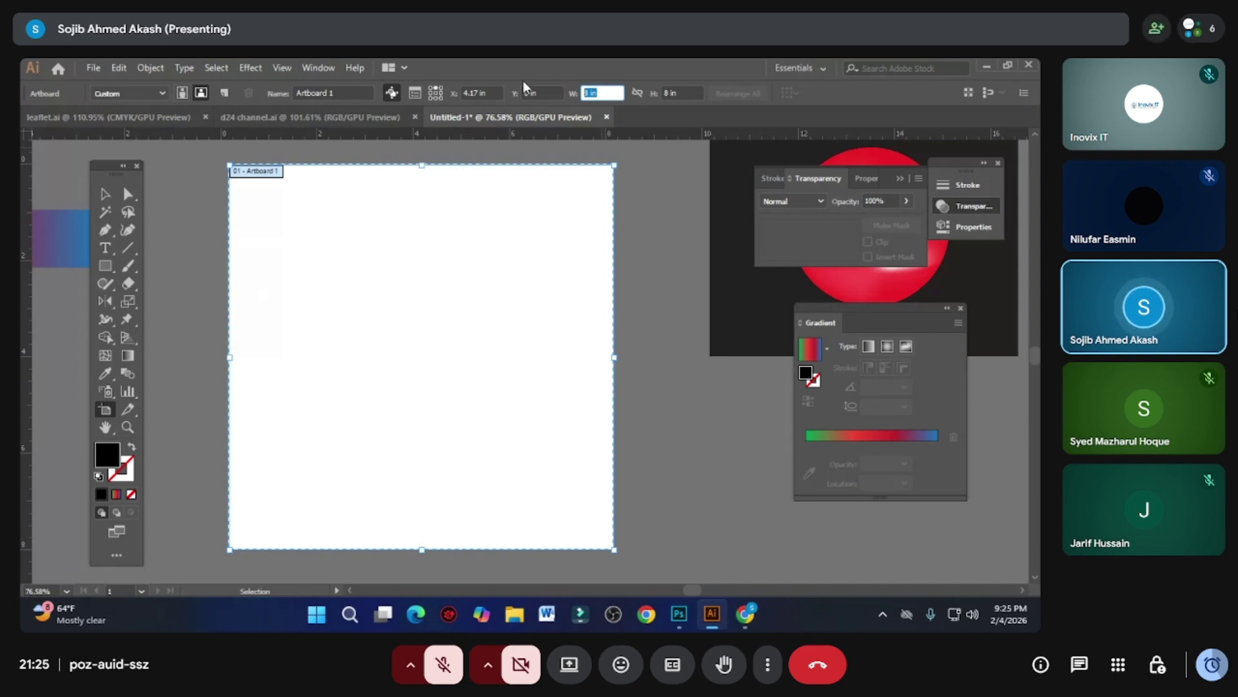
text(9)
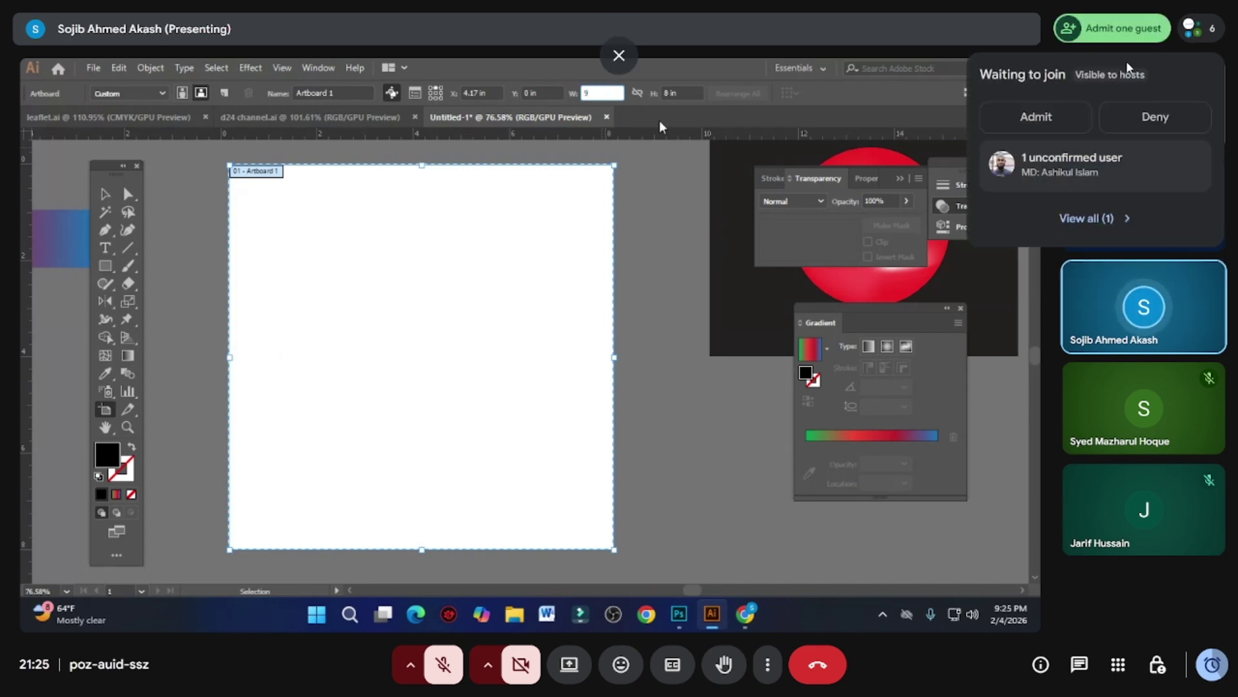
click(1062, 120)
key(Return)
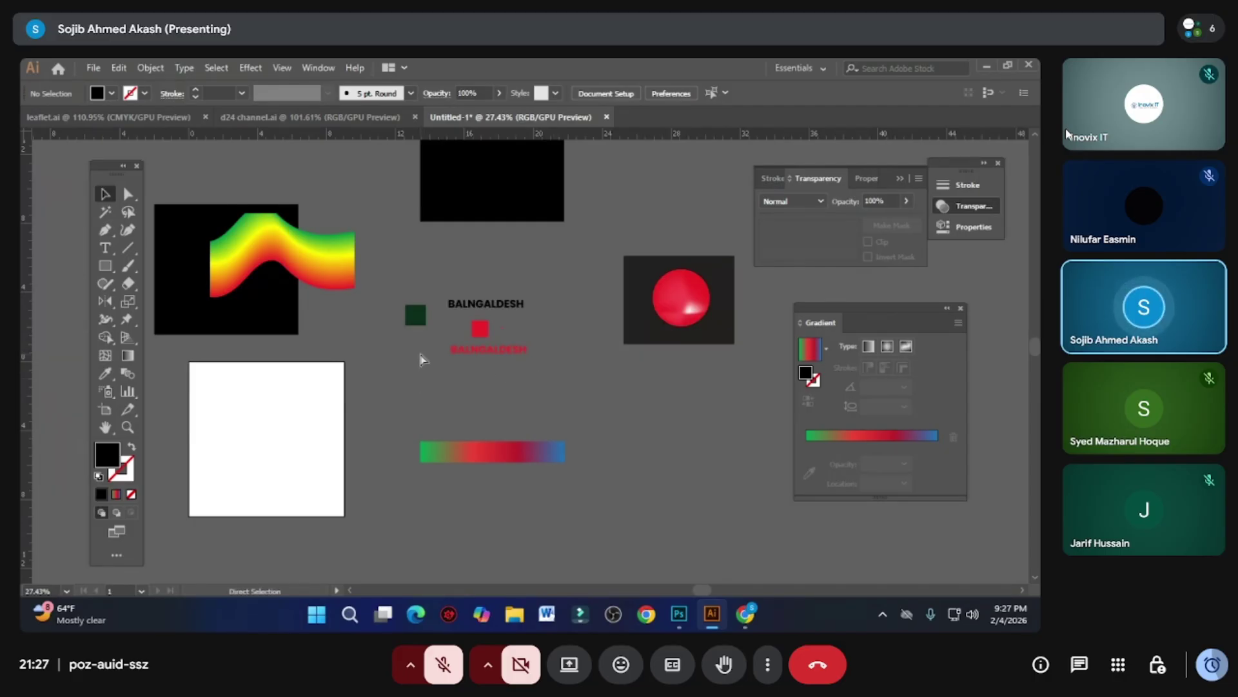
- Demonstrate the Zoom tool by viewing the whole canvas area and closing in on the white artboard
click(128, 427)
drag(290, 416, 403, 338)
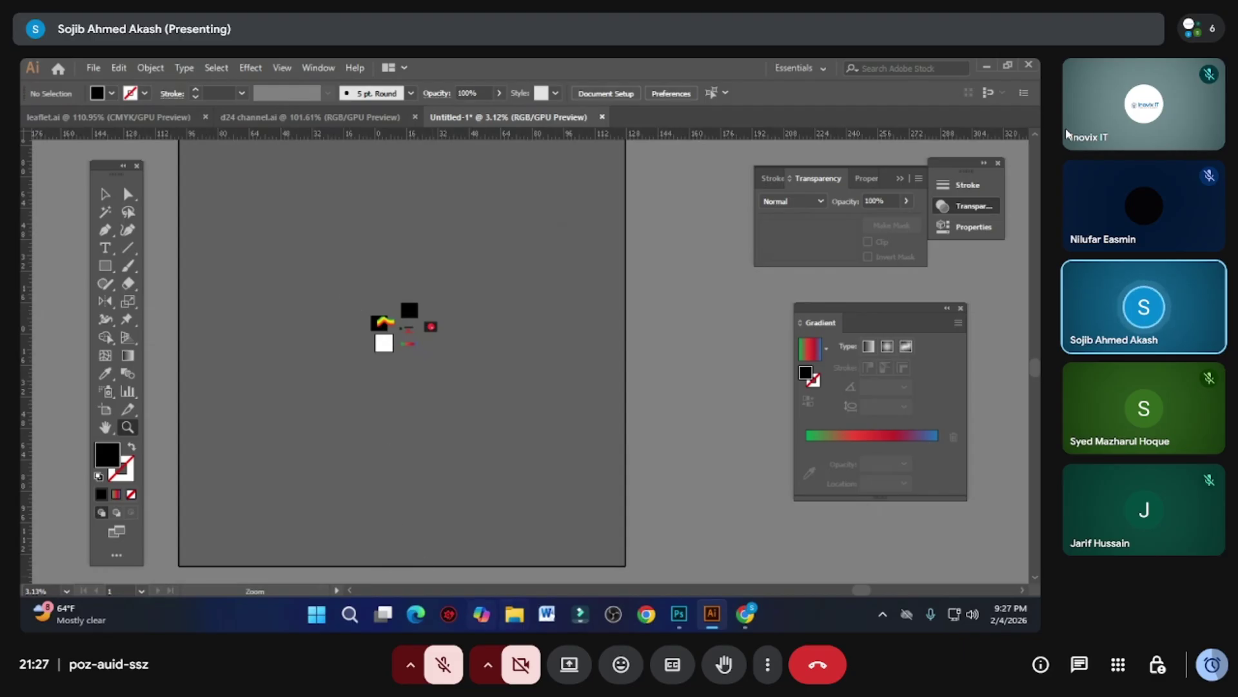
drag(270, 227, 543, 321)
drag(593, 425, 433, 360)
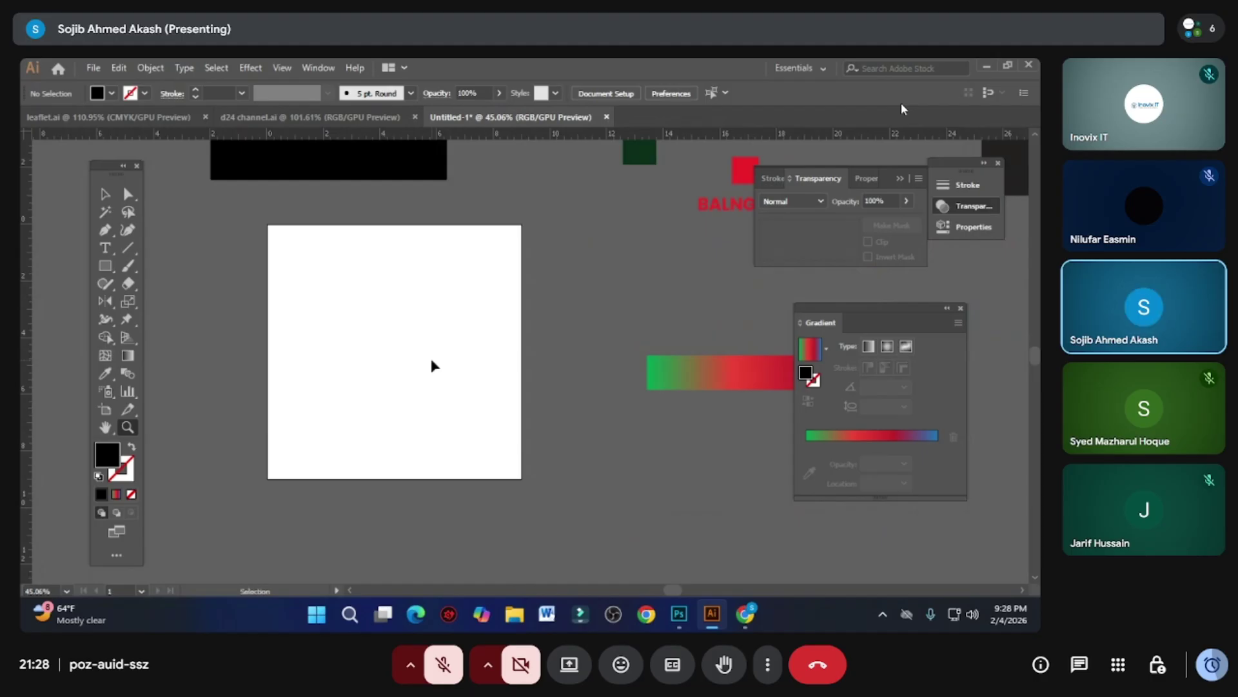
- Magnify the artboard's edge in increments up to 1200%, and reduce the view in increments to 25%
key(ctrl+1)
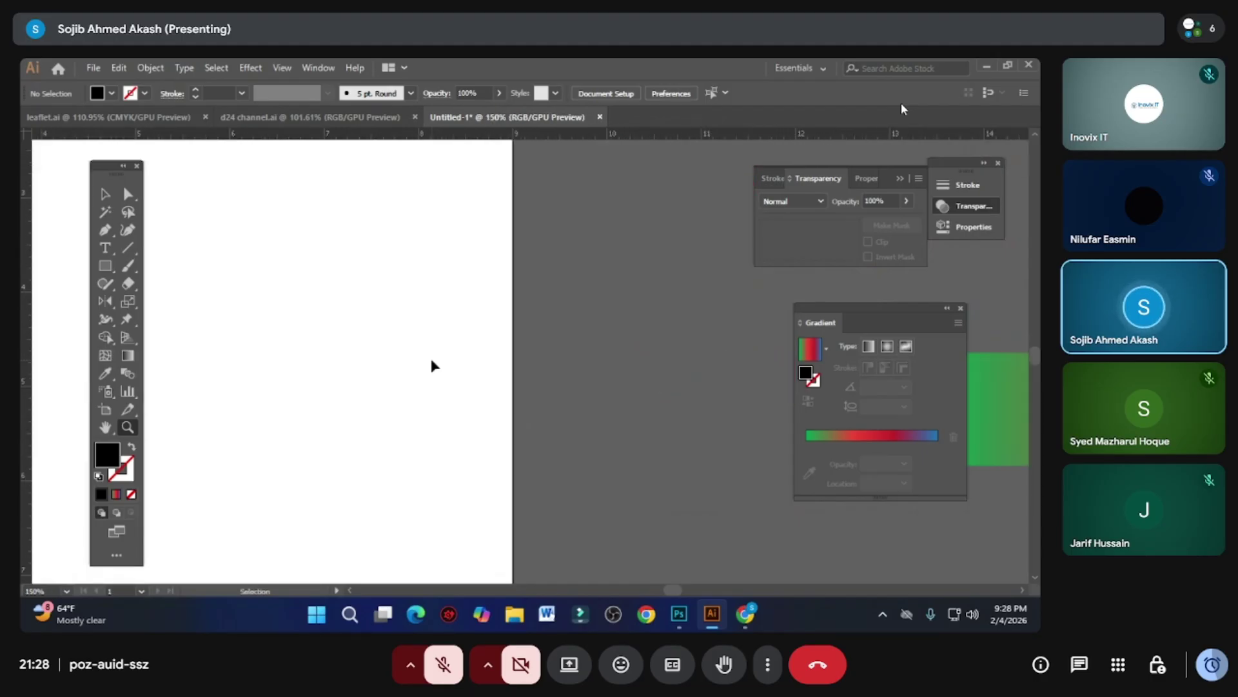
key(ctrl+plus)
key(ctrl+plus)
key(ctrl+plus)
key(ctrl+plus)
key(ctrl+plus)
key(ctrl+plus)
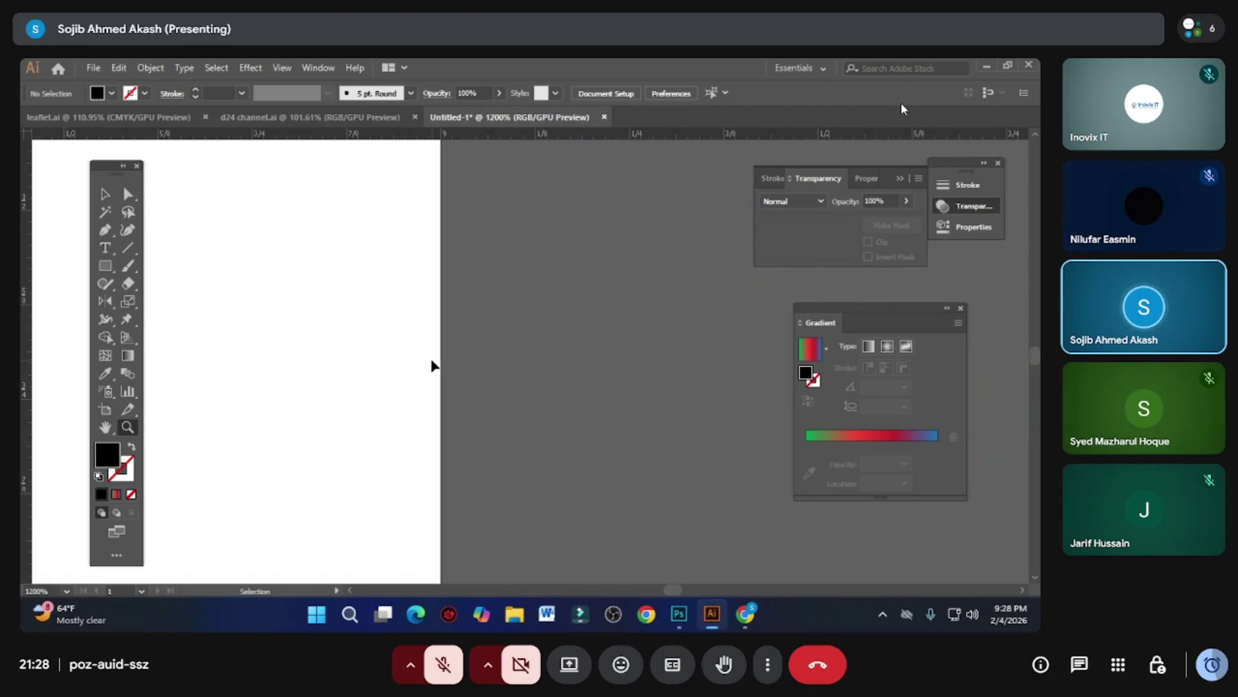
key(ctrl+0)
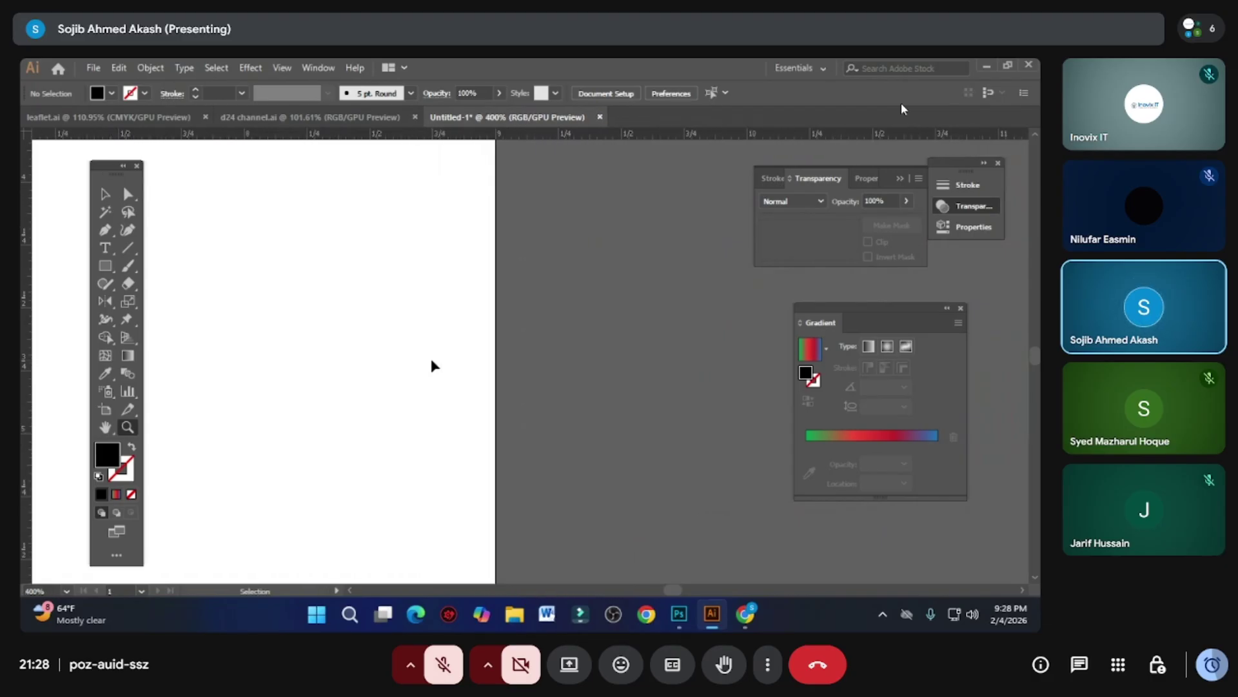
key(ctrl+minus)
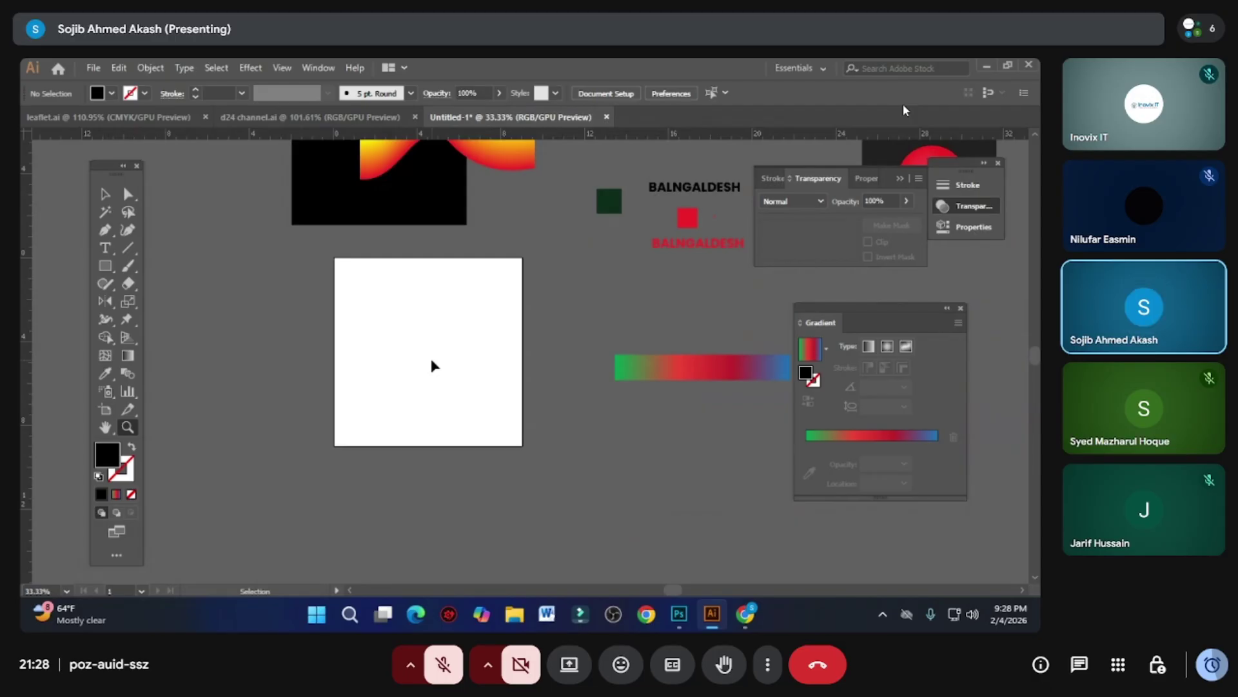
key(ctrl+plus)
key(ctrl+plus)
key(ctrl+minus)
key(ctrl+minus)
key(ctrl+minus)
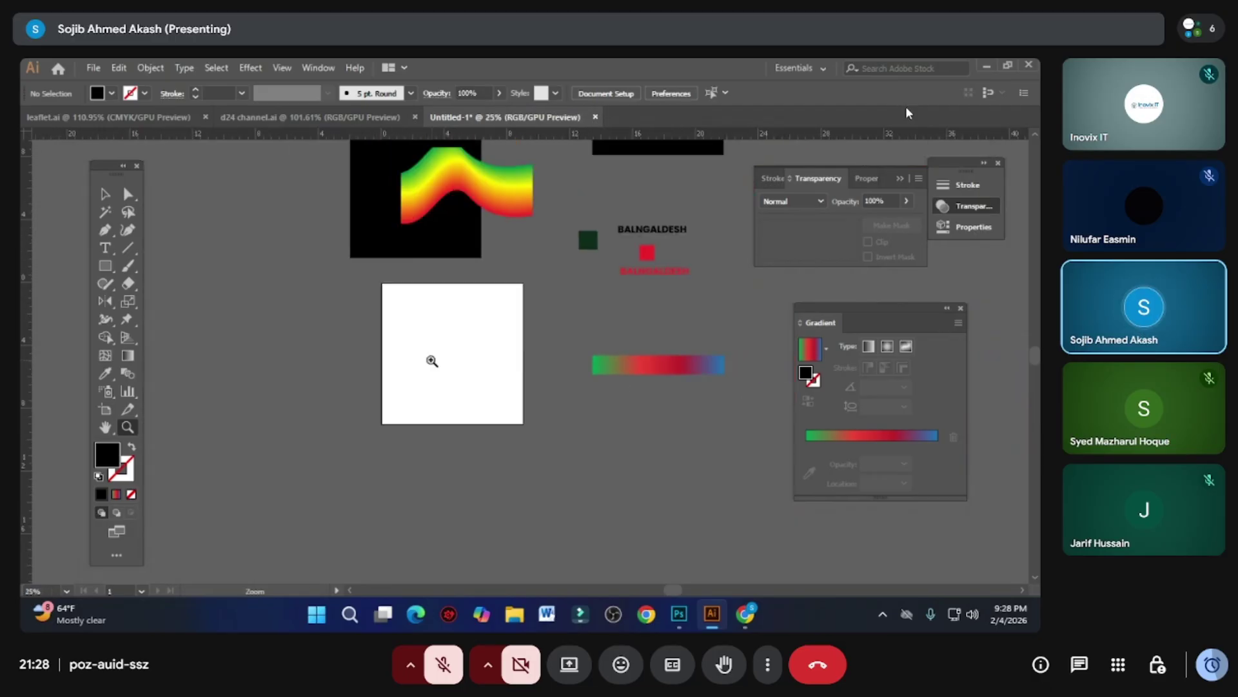
drag(274, 445, 194, 423)
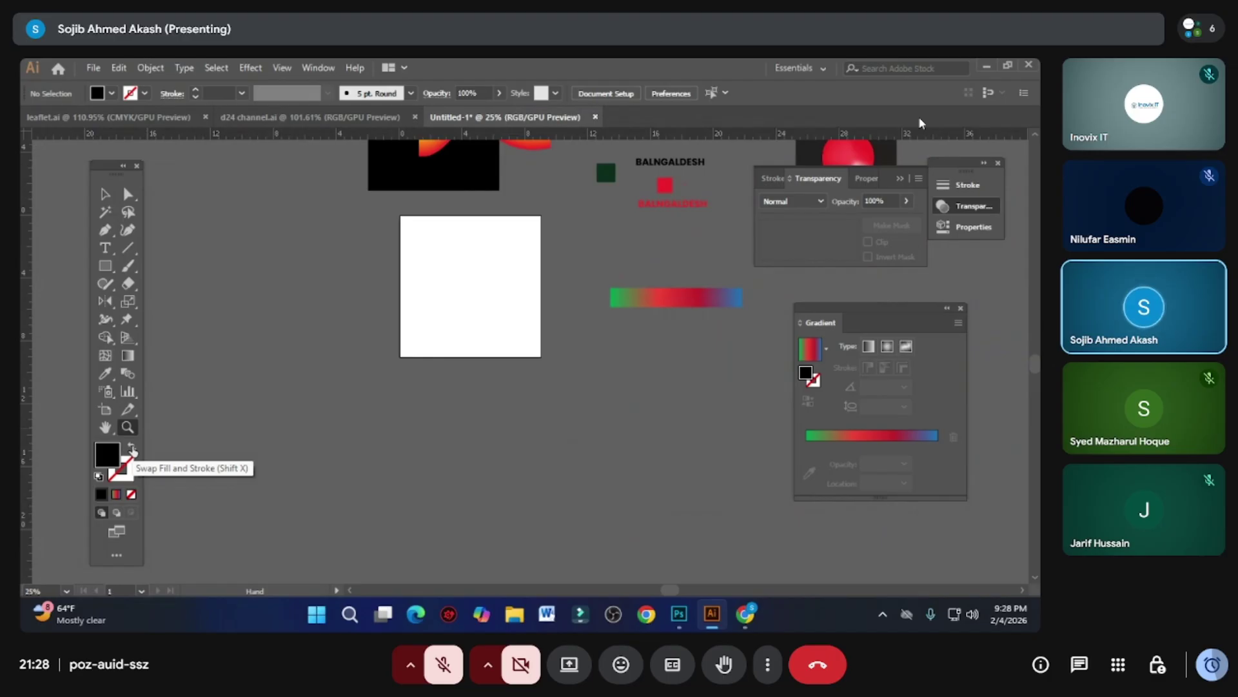
- Draw a black-filled square about 9 in wide on the empty canvas beside the artboard's lower-left corner
click(106, 265)
drag(236, 306, 374, 445)
click(103, 192)
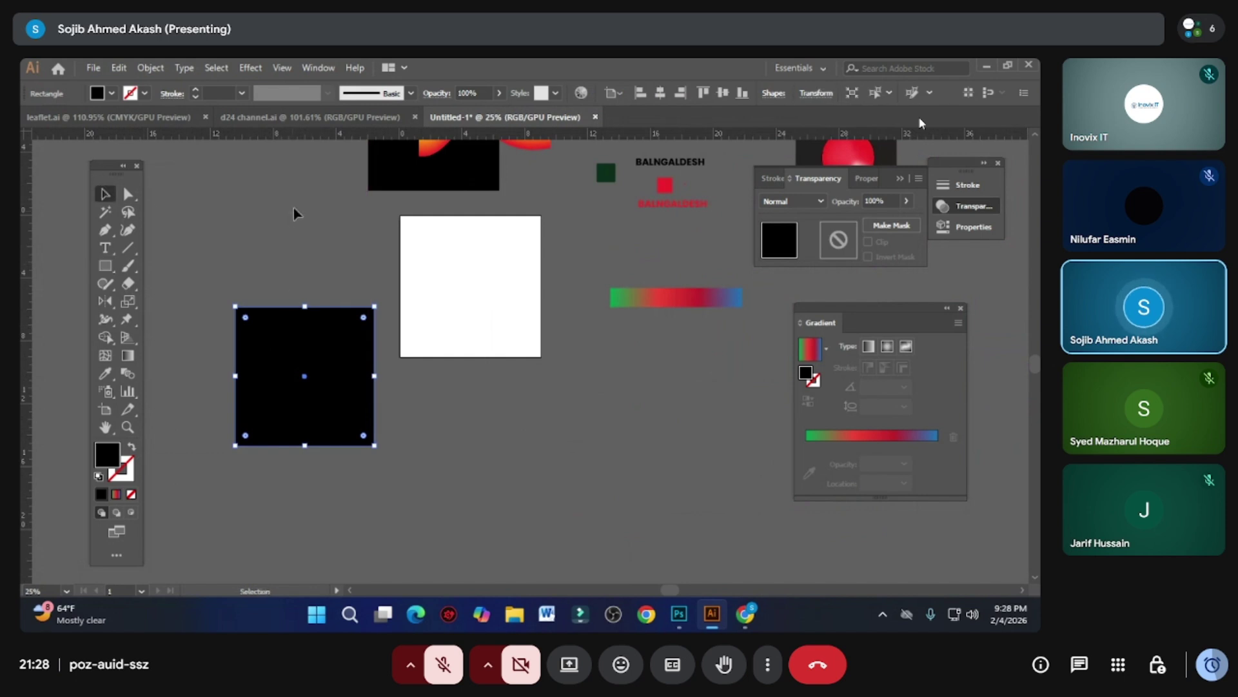
- Swap the black square's fill and stroke to give it a black outline with no fill
click(296, 210)
scroll(346, 381, up, 2)
click(403, 304)
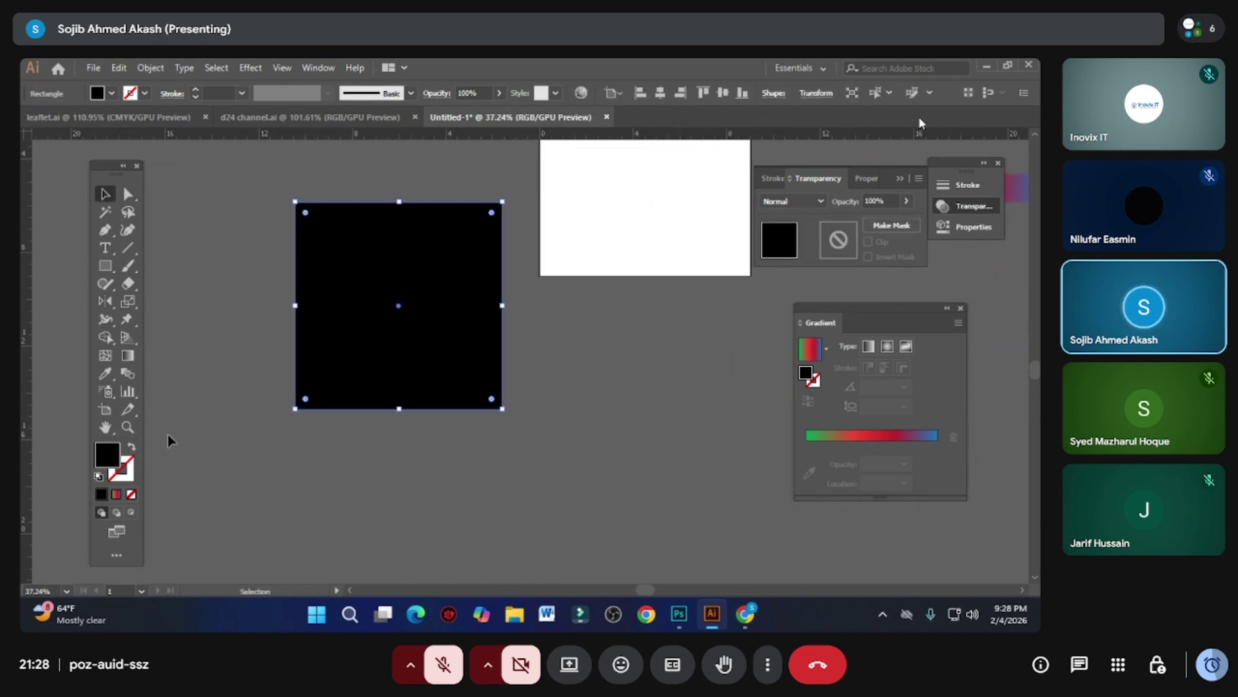
click(271, 282)
click(404, 296)
click(251, 458)
click(365, 321)
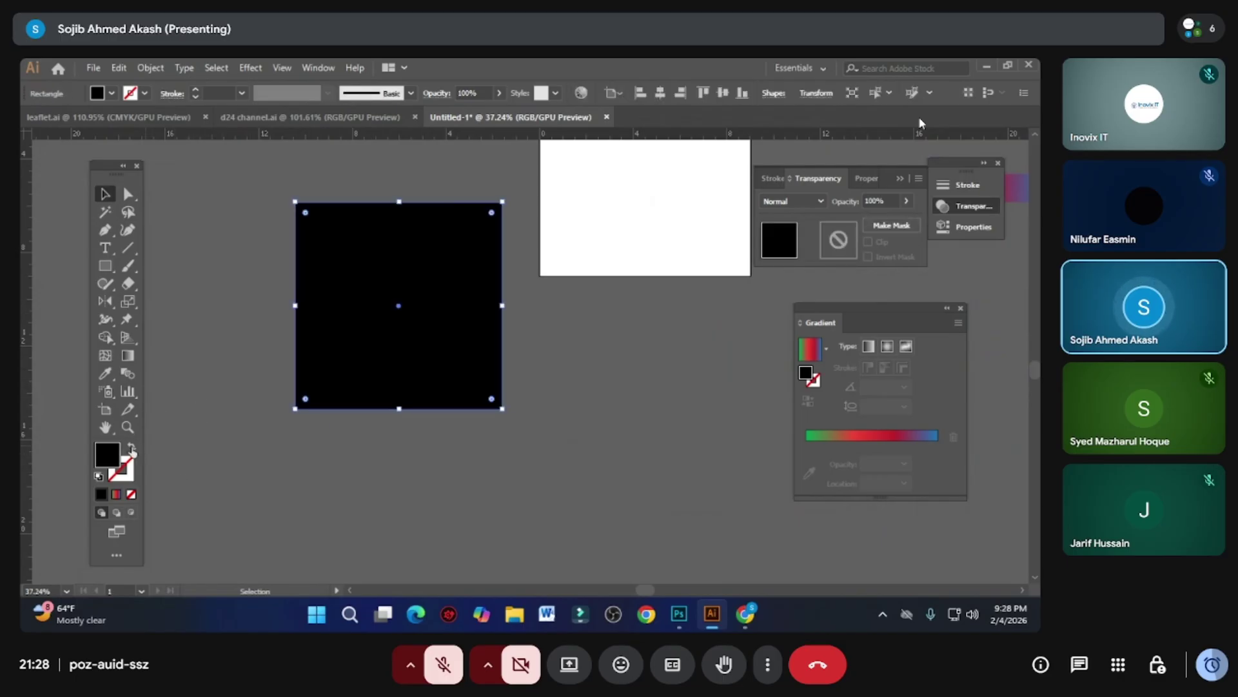
click(132, 449)
- Set the square's stroke weight to 7 pt and raise it in increments to 17 pt
double_click(222, 93)
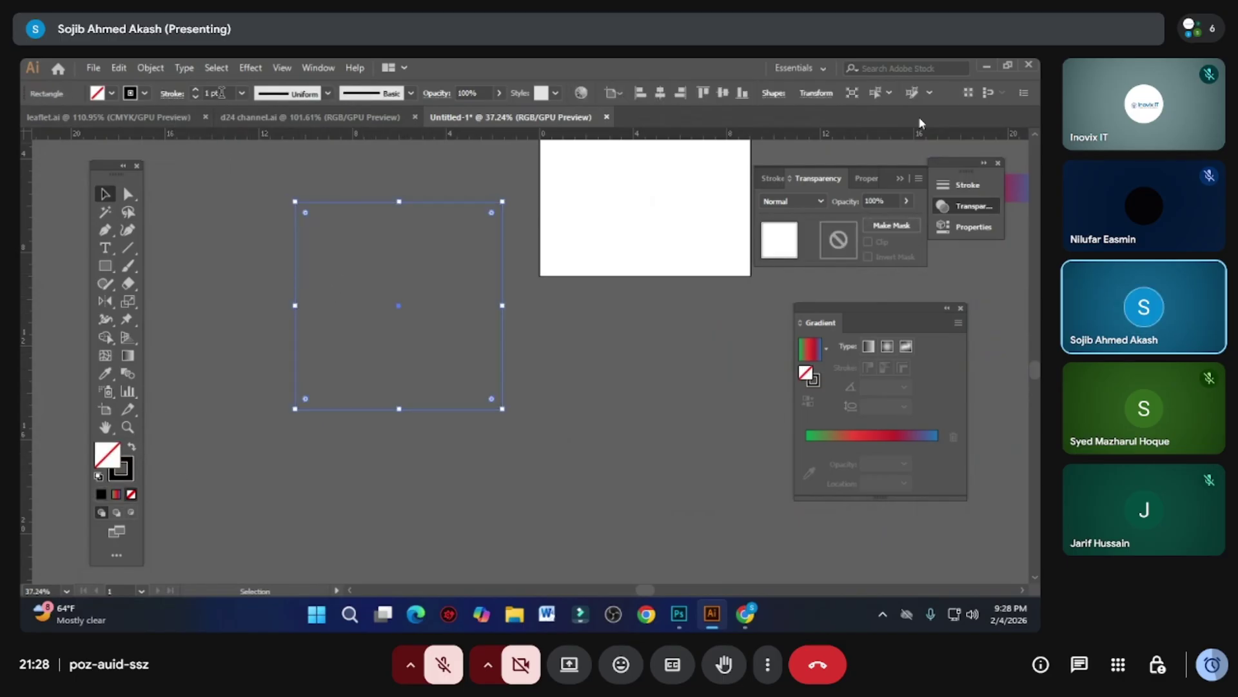
text(7)
key(Return)
key(Up)
key(Up)
key(Up)
key(Up)
key(Up)
key(Up)
key(Up)
key(Up)
key(Up)
key(Up)
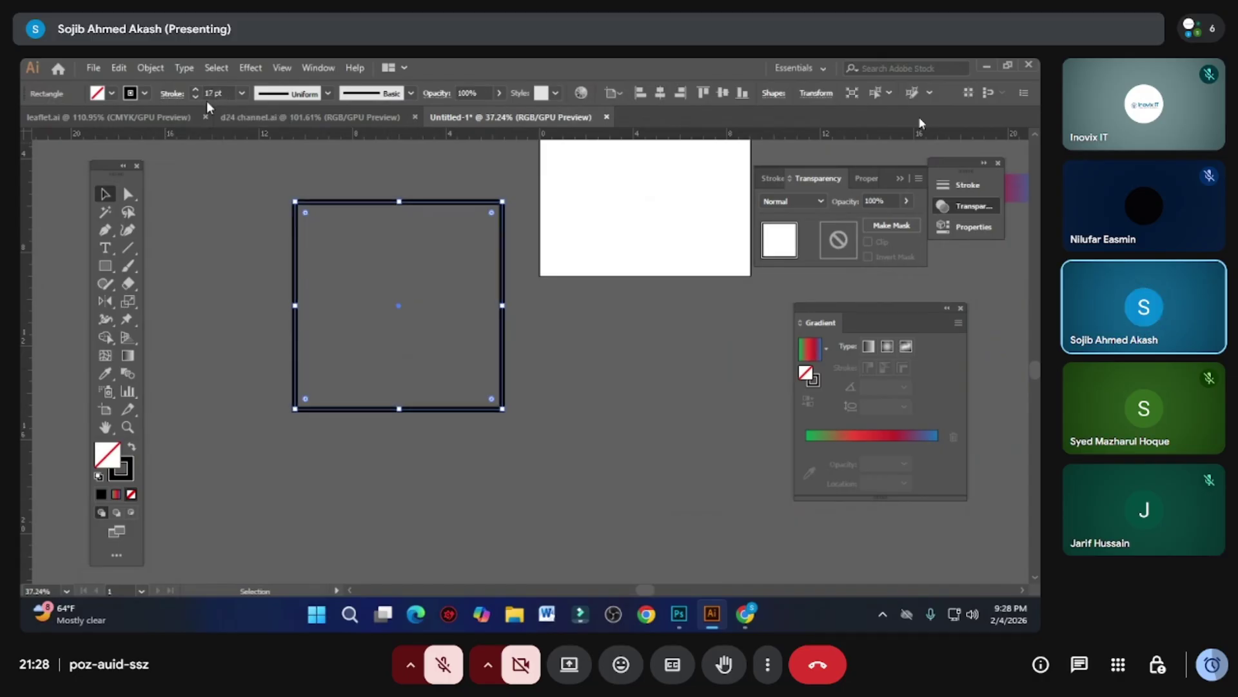
click(195, 434)
drag(352, 391, 173, 429)
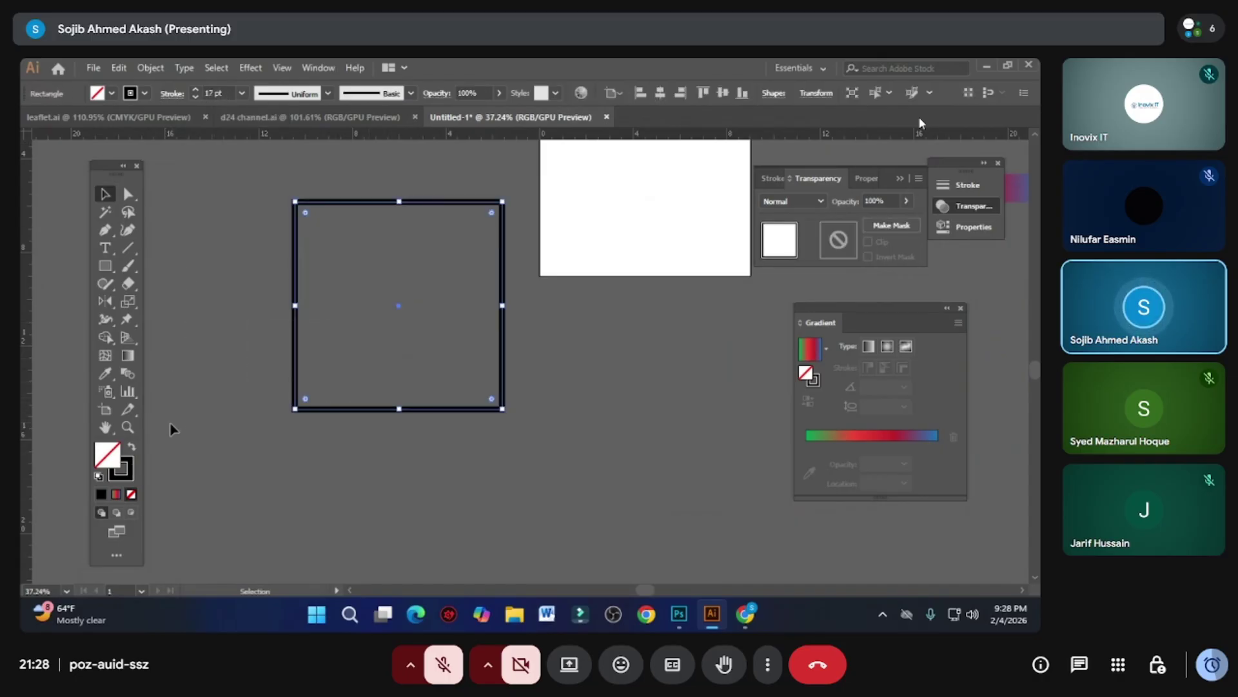
- Swap the square's fill and stroke to a solid black fill and back to an unfilled outline, and deselect it
click(132, 448)
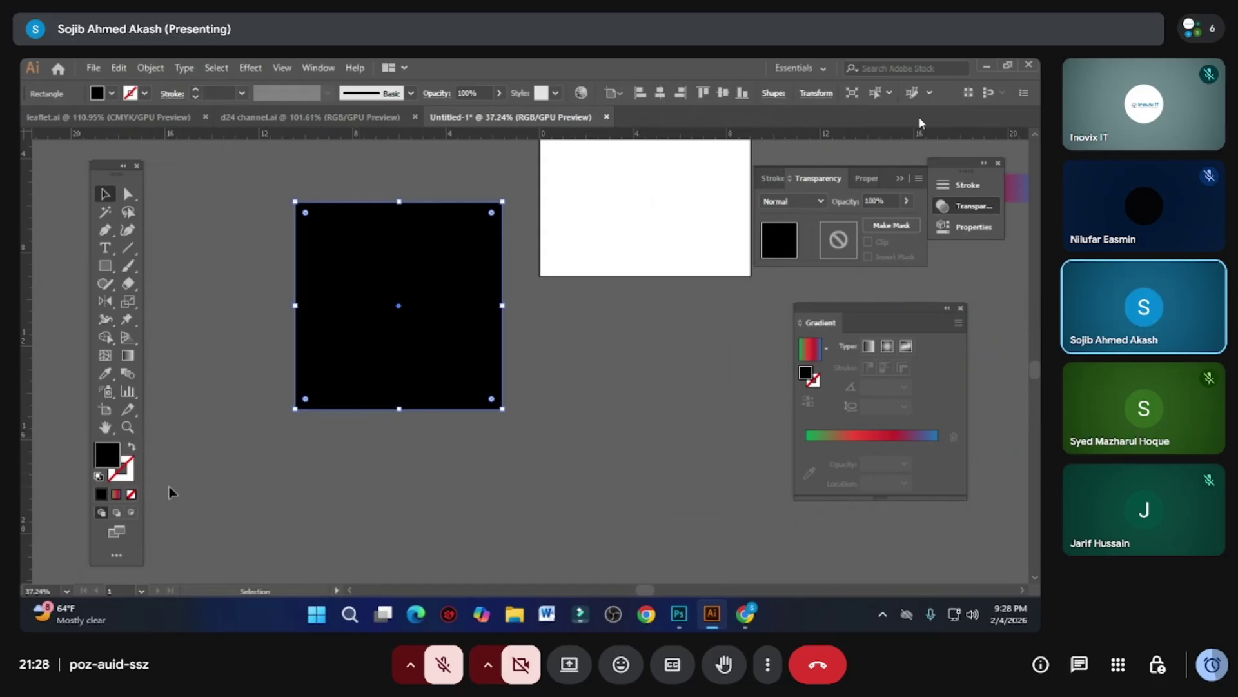
click(132, 448)
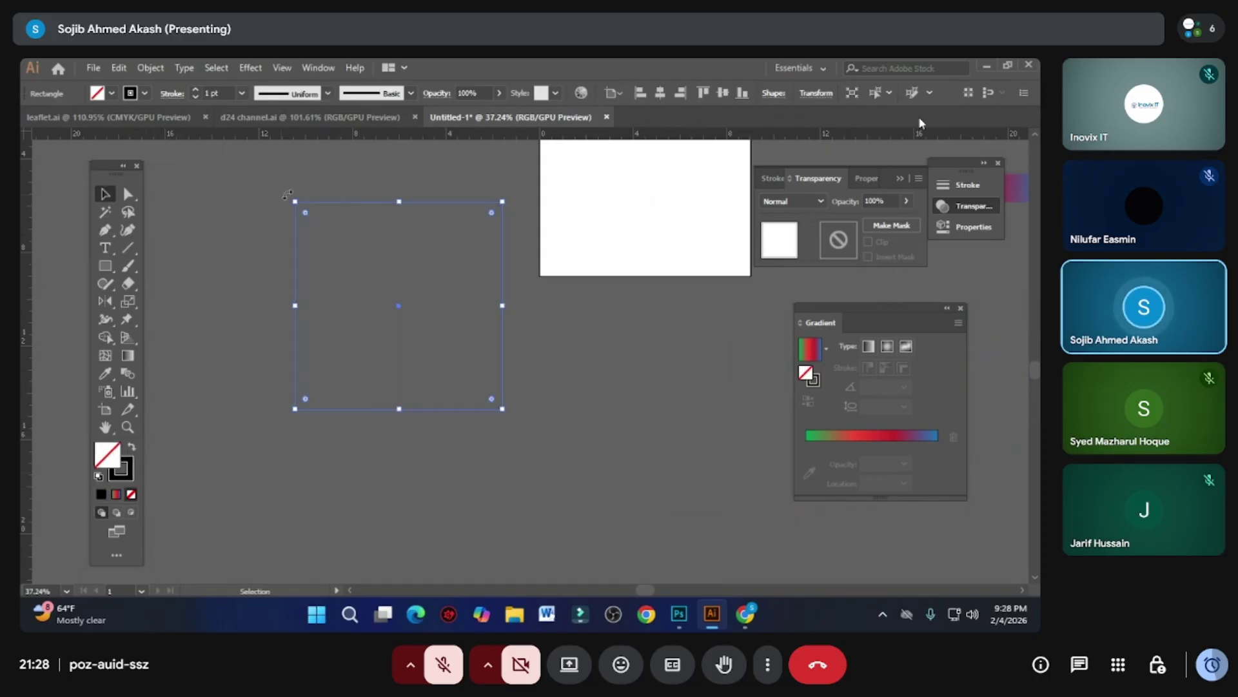
click(258, 202)
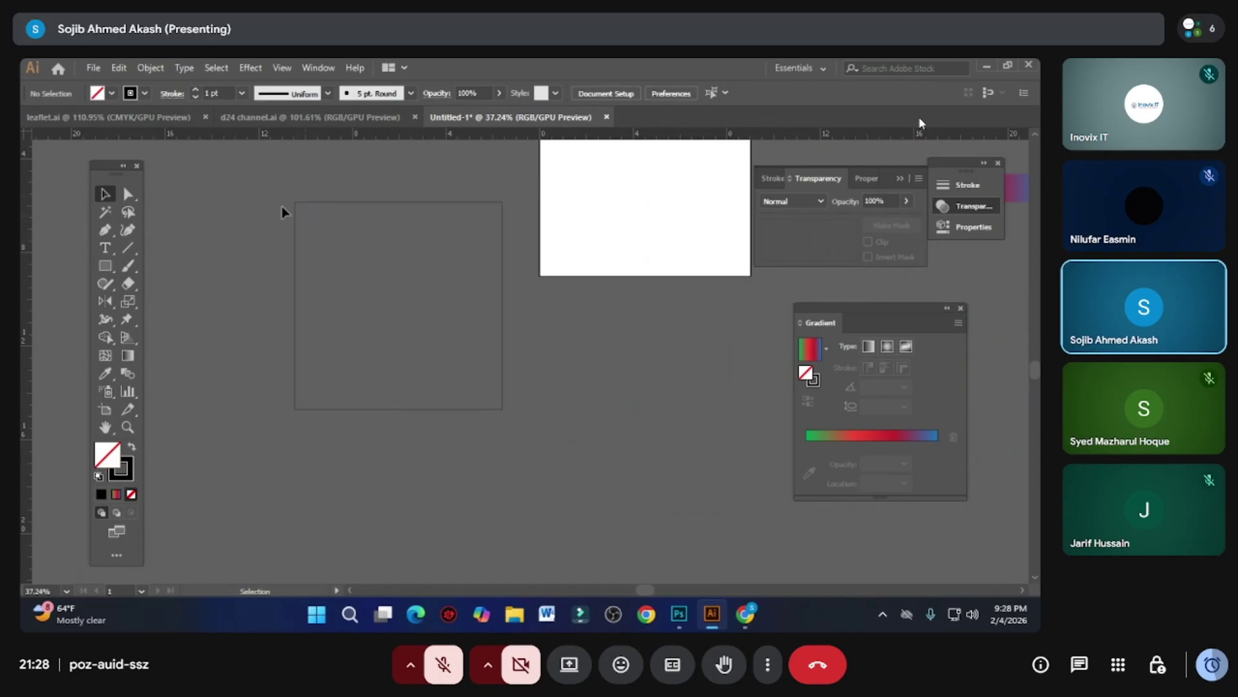
- Select the outlined square and switch to the Google Meet window
drag(408, 389, 534, 385)
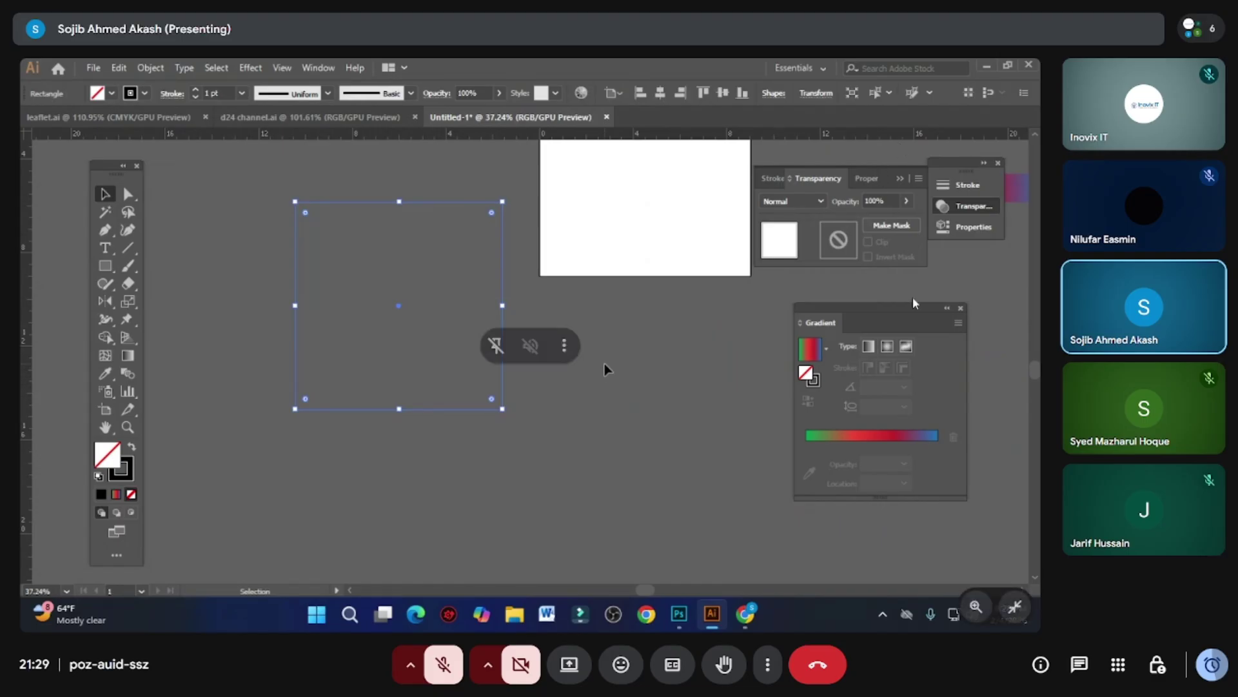
mouse_move(648, 618)
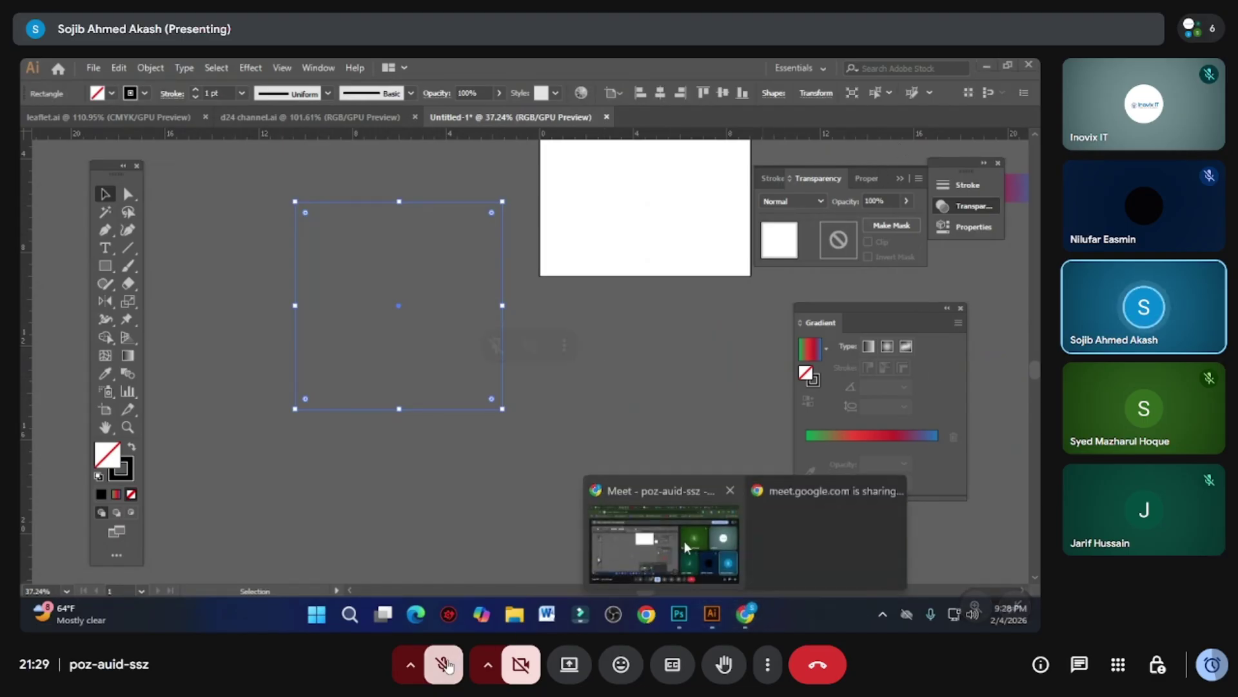
click(683, 540)
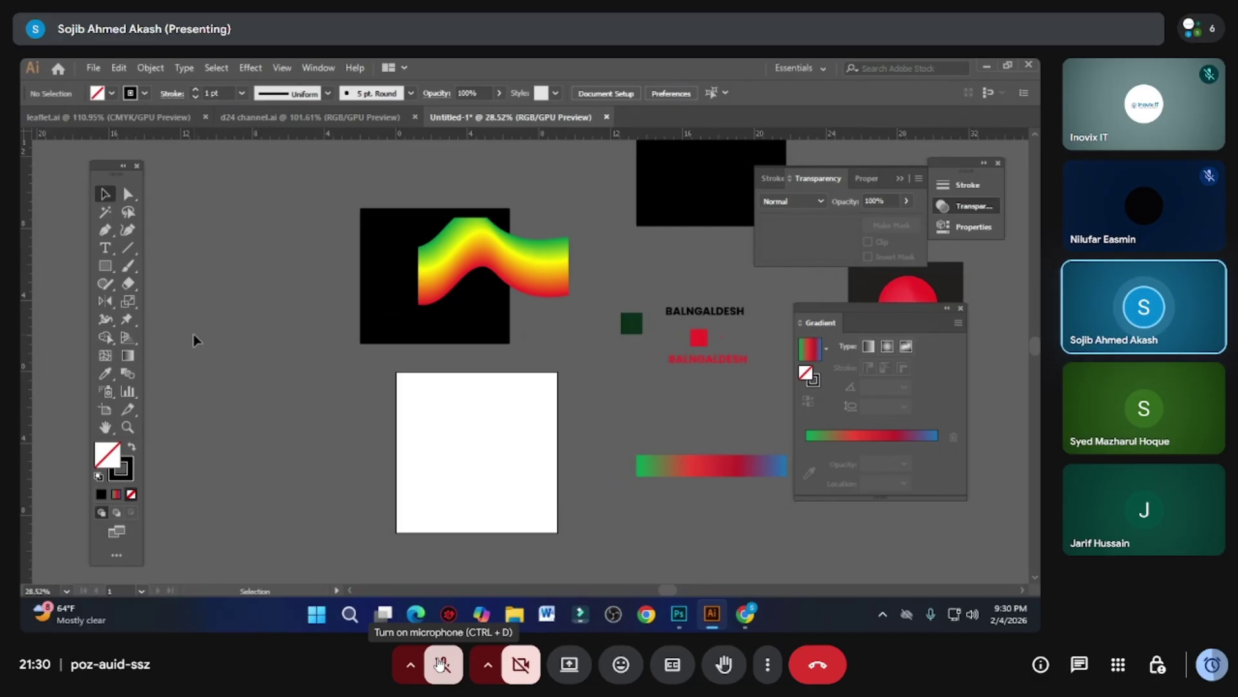
- Move the rainbow-colored wave over the black rectangle above the artboard, near the rectangle's left edge, and deselect it
drag(227, 298, 303, 290)
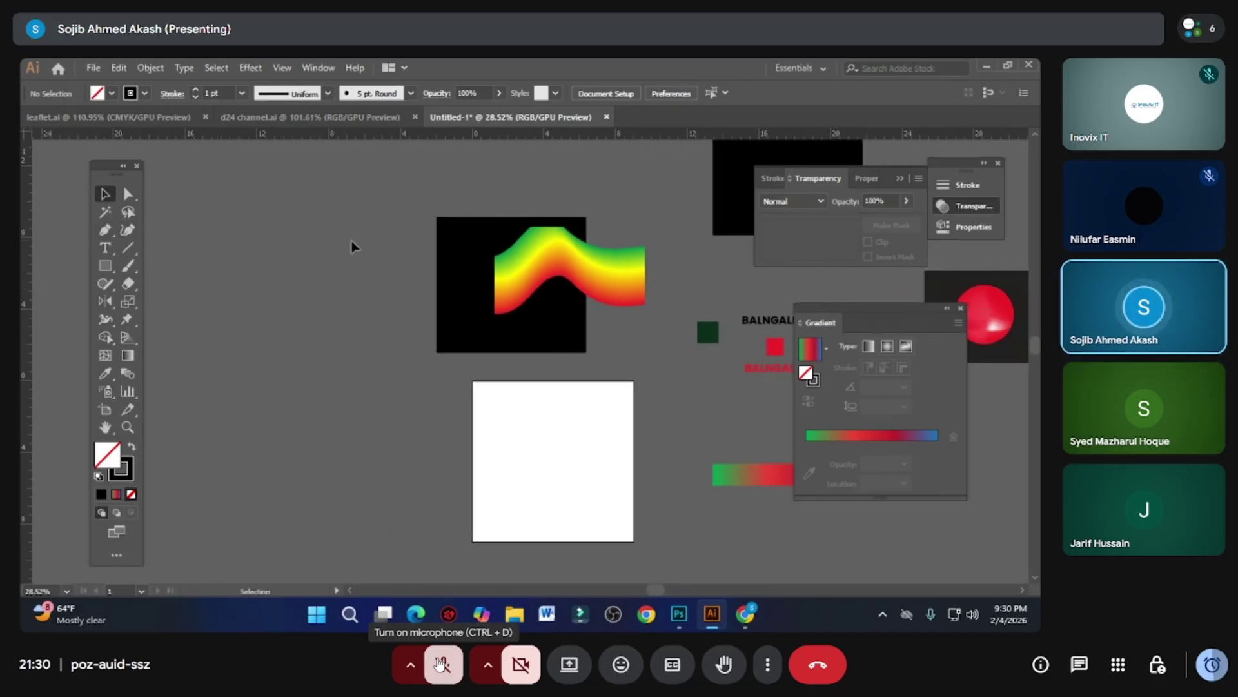
drag(351, 241, 290, 226)
click(479, 247)
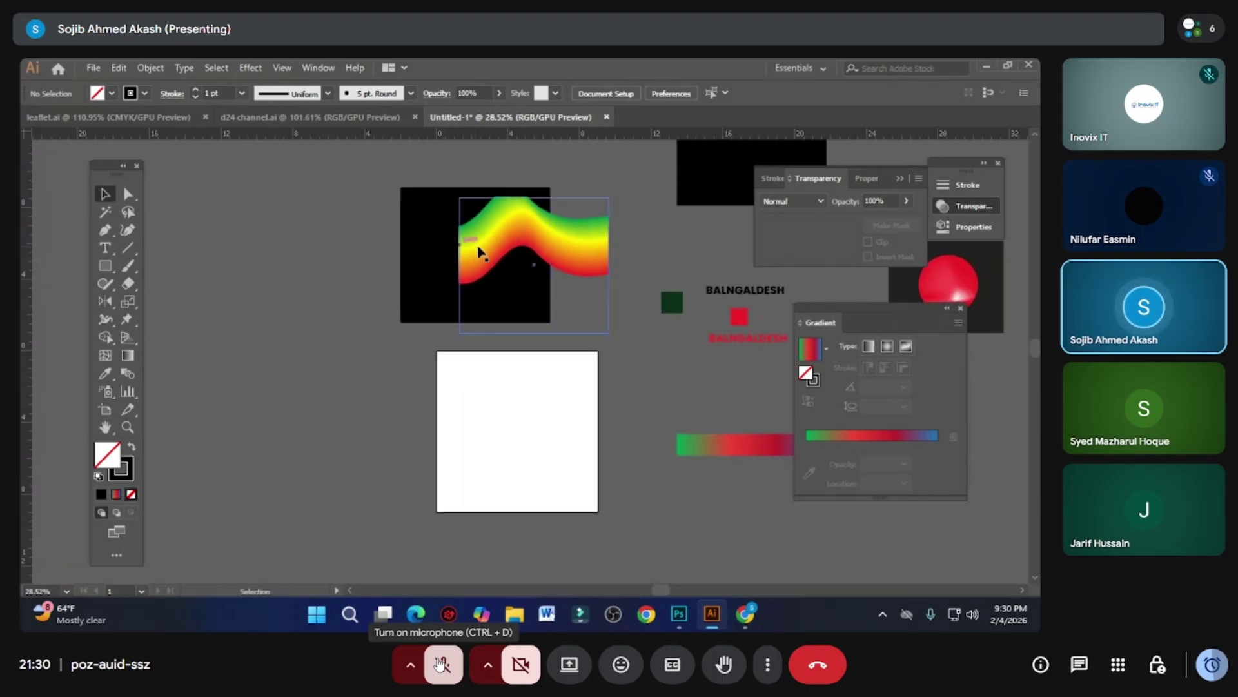
drag(524, 255, 467, 247)
click(242, 236)
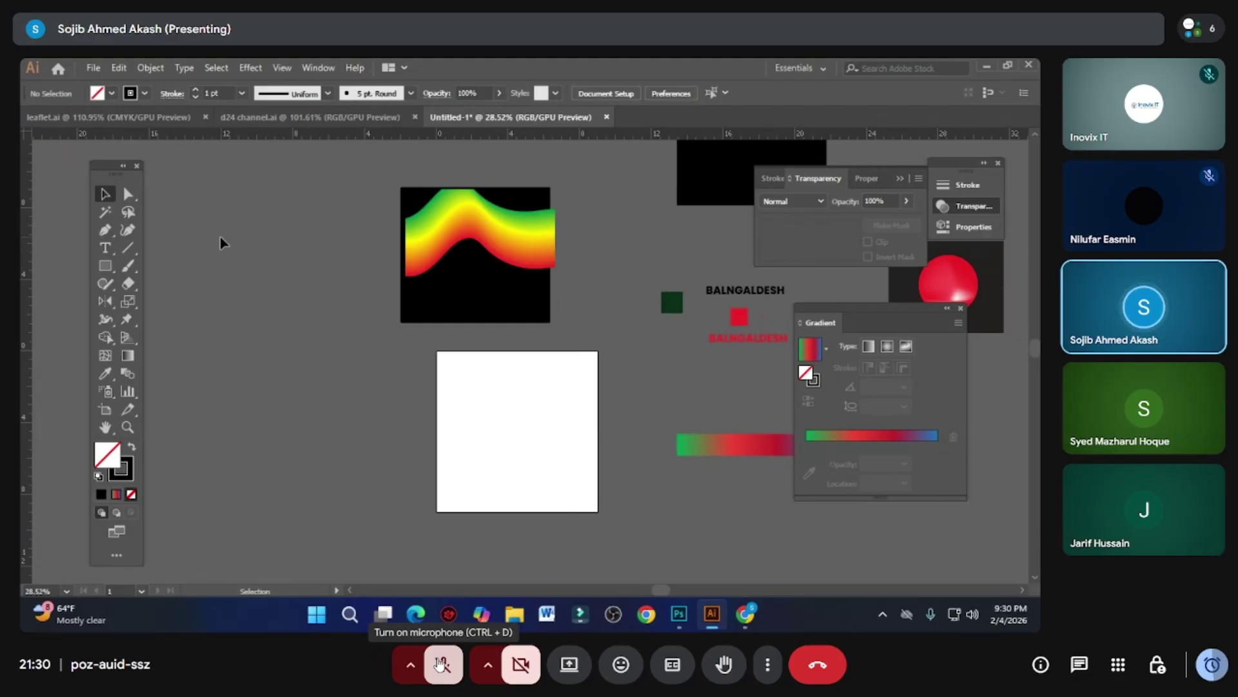
drag(220, 264, 337, 281)
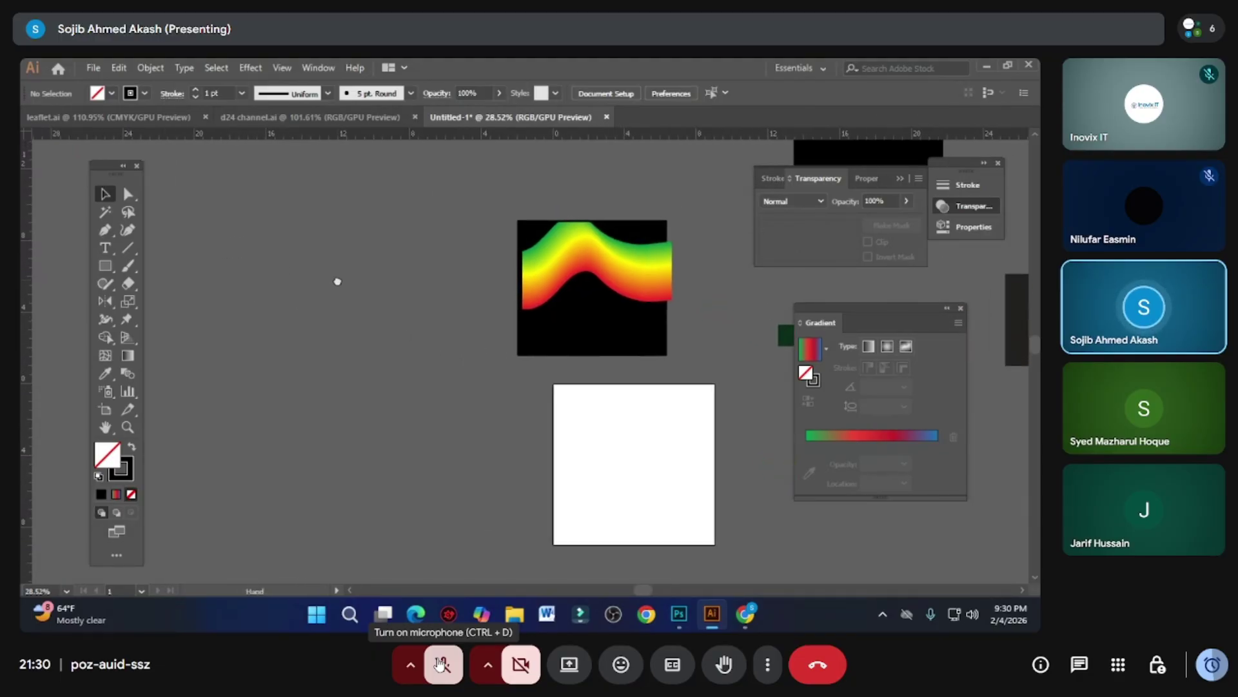
- Switch to Chrome and look through the open Channel 24 logo search results and PNGWing pages for a logo
mouse_move(734, 616)
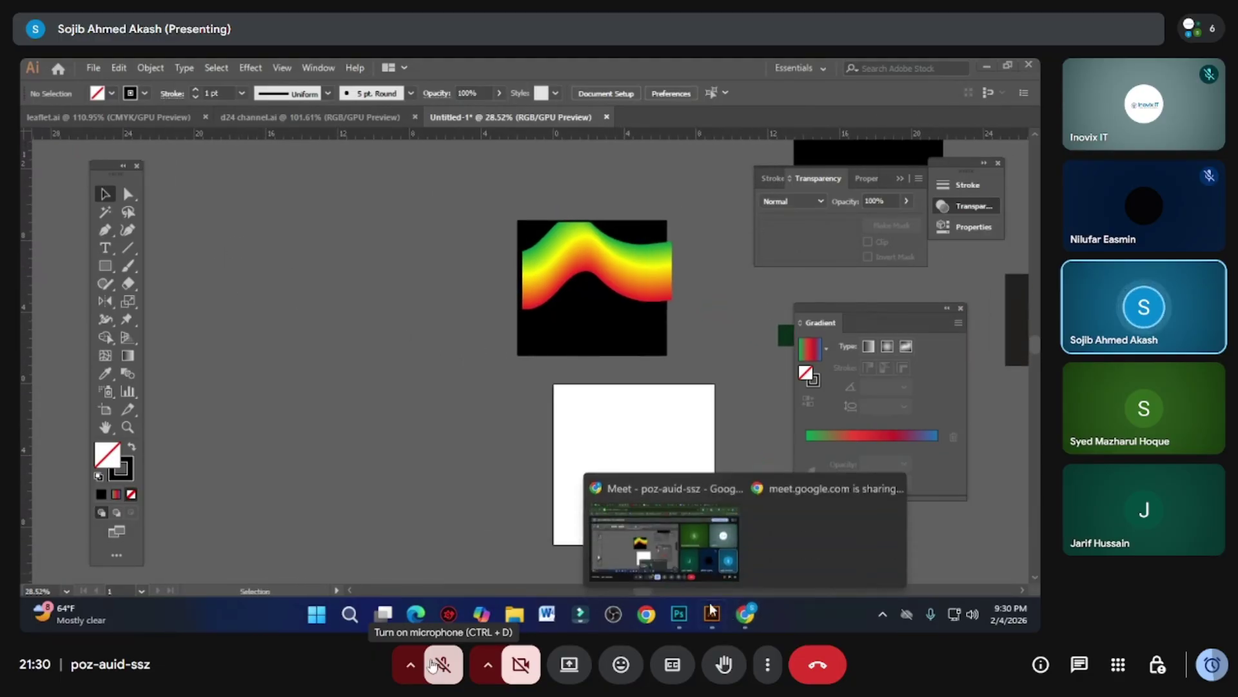
click(621, 520)
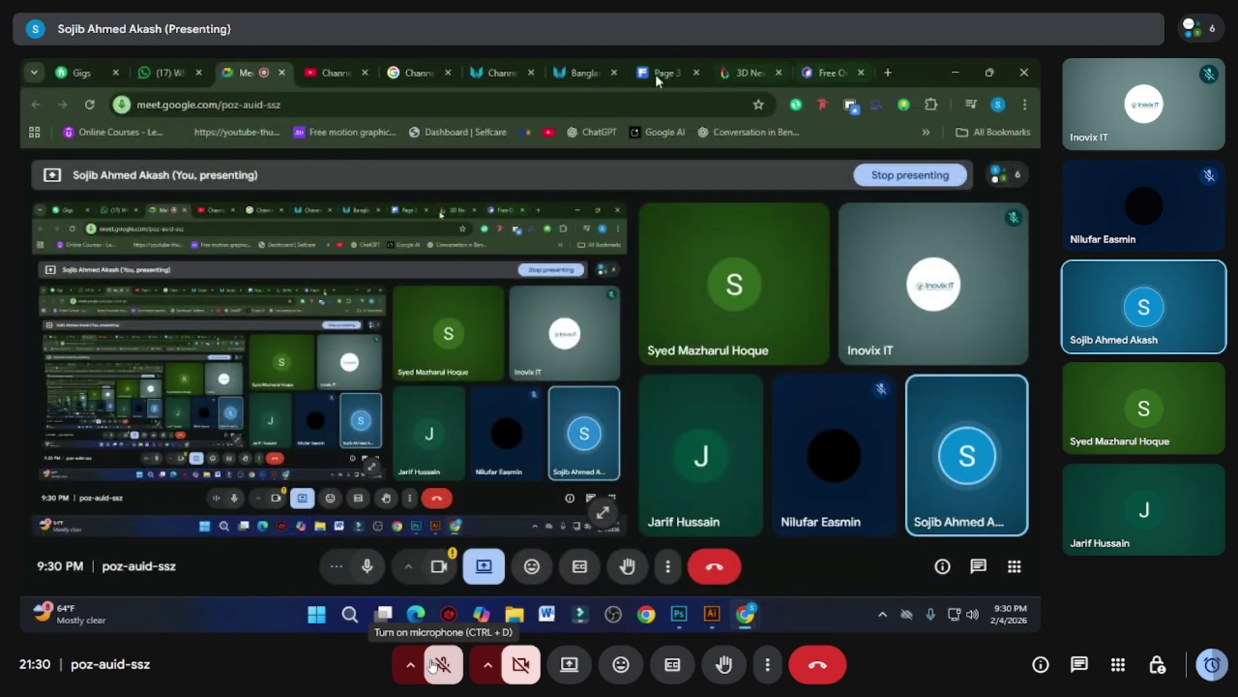
click(418, 72)
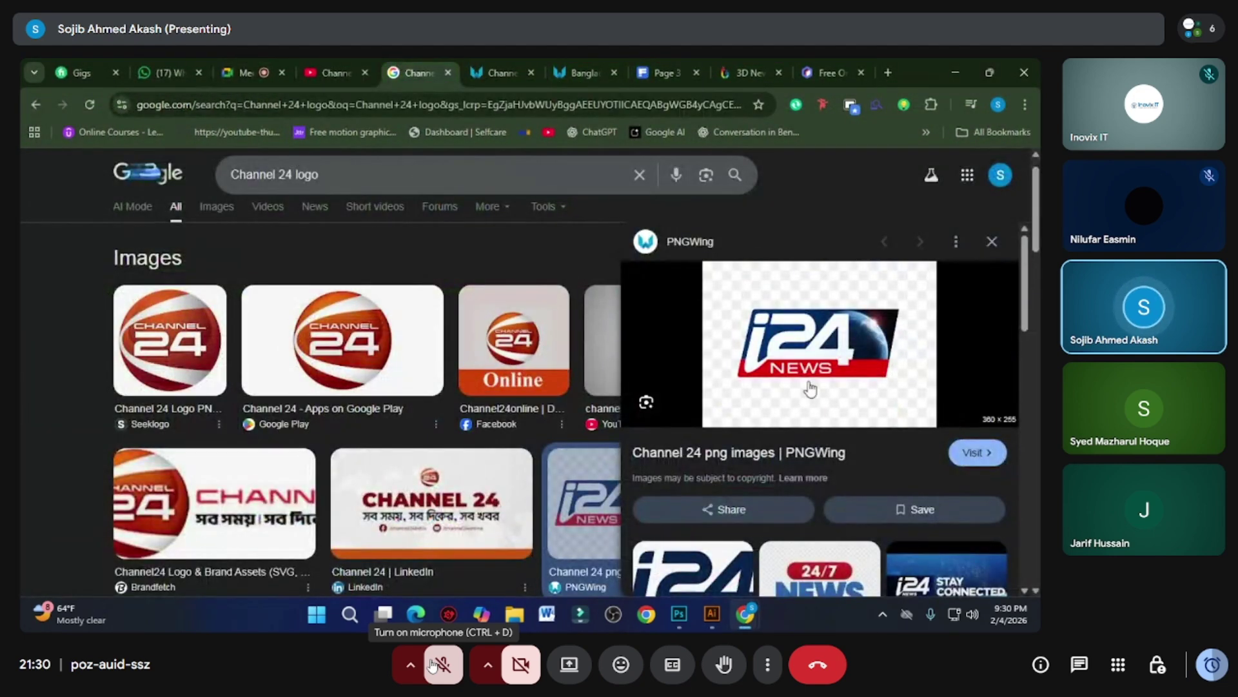
scroll(334, 452, down, 4)
scroll(387, 323, up, 5)
click(516, 71)
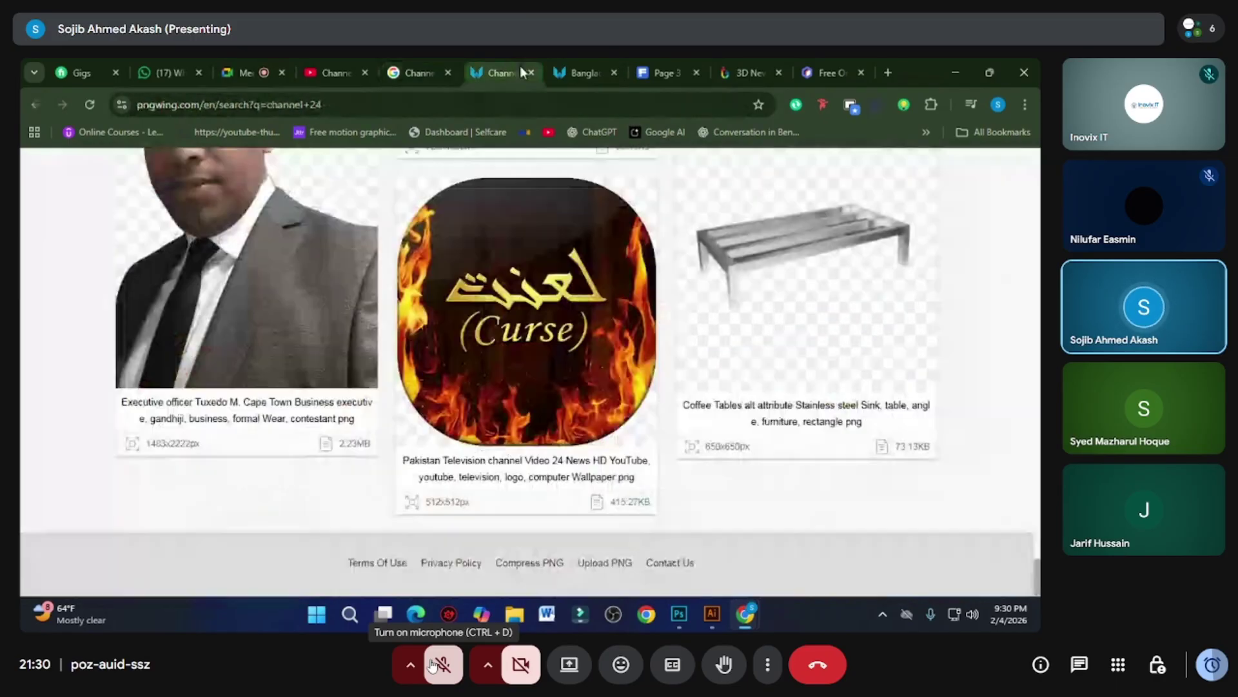
click(577, 72)
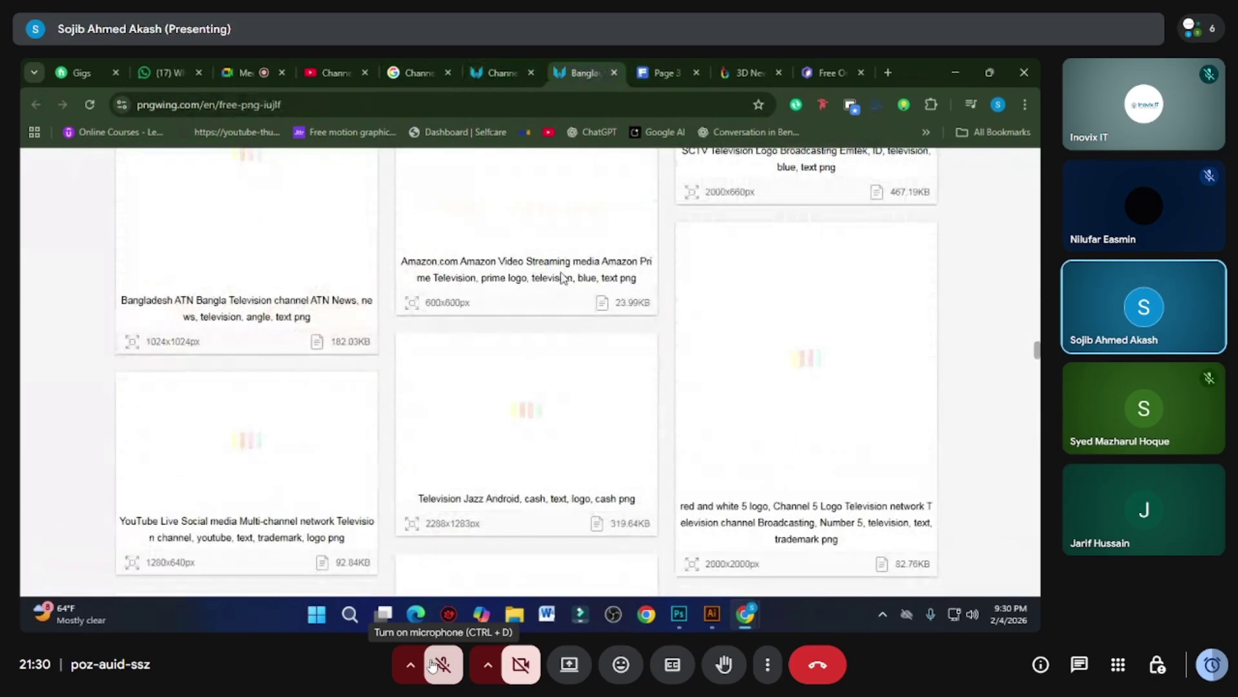
- Examine the PNGWing page of the purple Channel 9 logo and the related television channel images below it
scroll(652, 326, down, 10)
scroll(650, 332, up, 5)
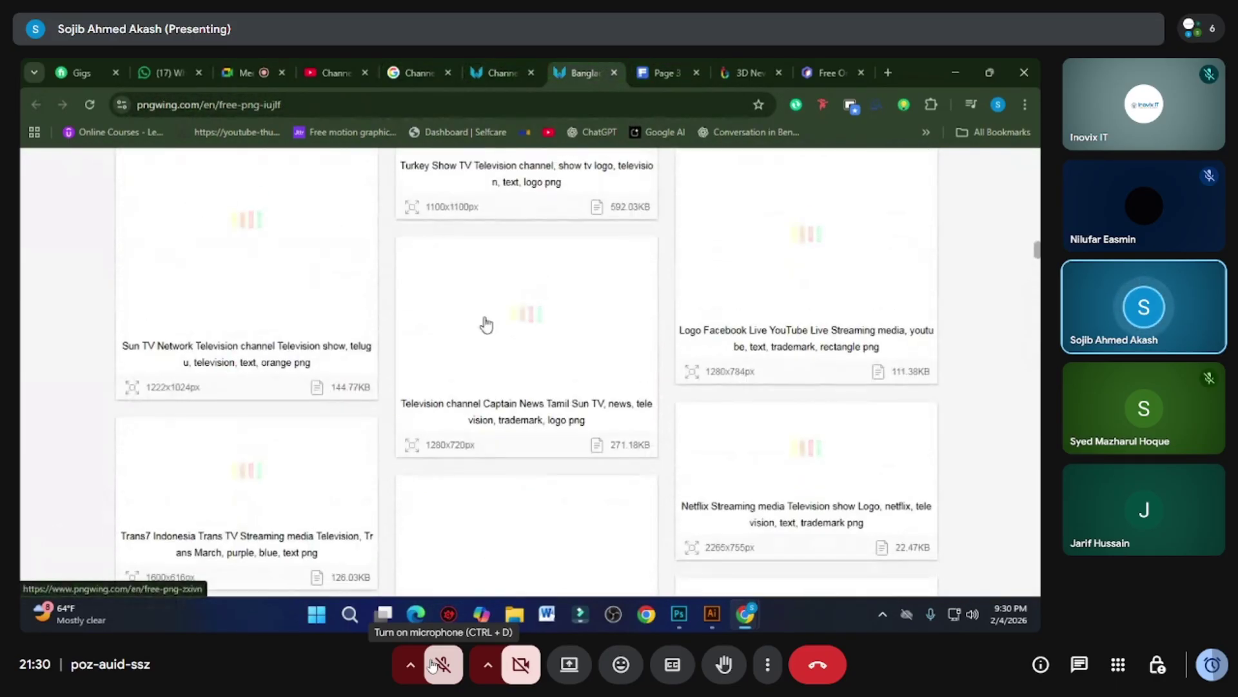
scroll(483, 324, up, 10)
scroll(497, 363, down, 3)
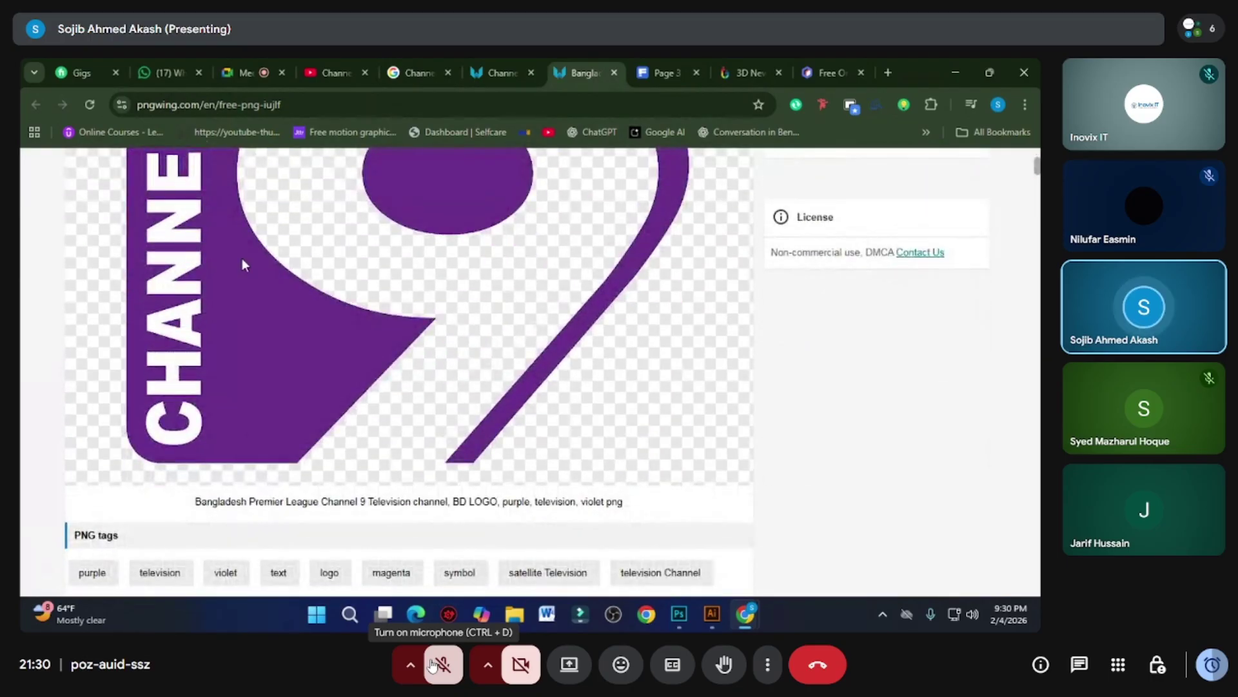
scroll(851, 335, down, 6)
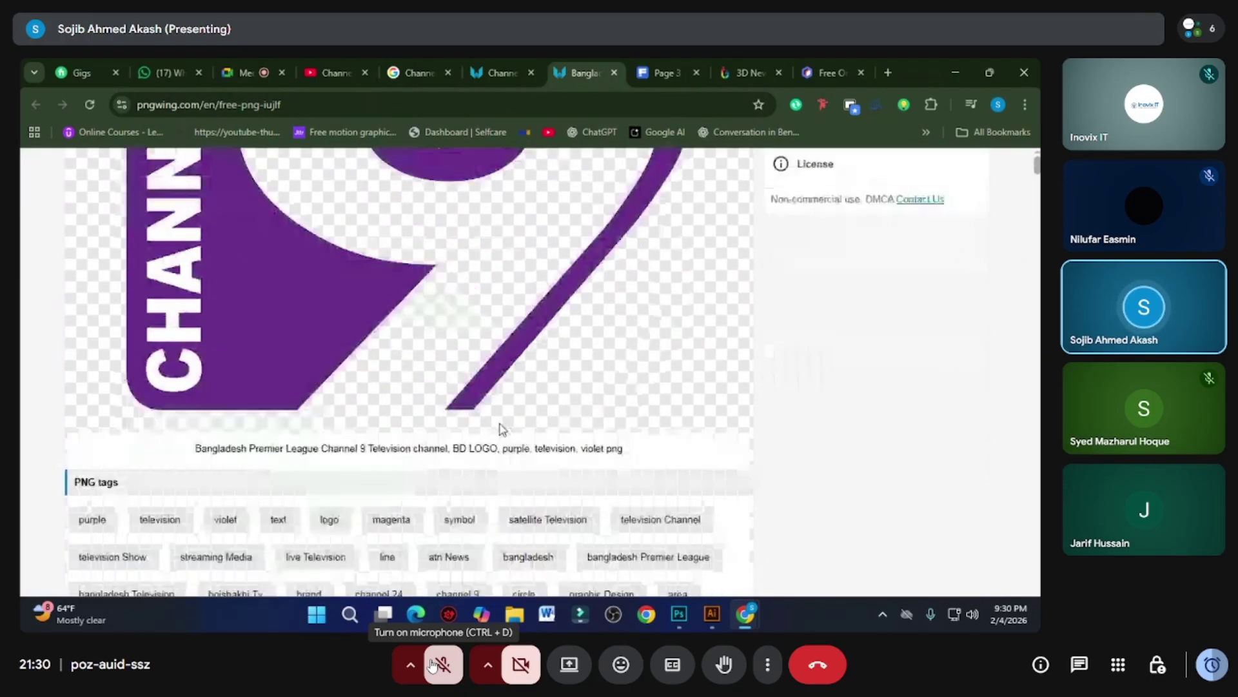
scroll(494, 431, up, 2)
scroll(371, 240, up, 5)
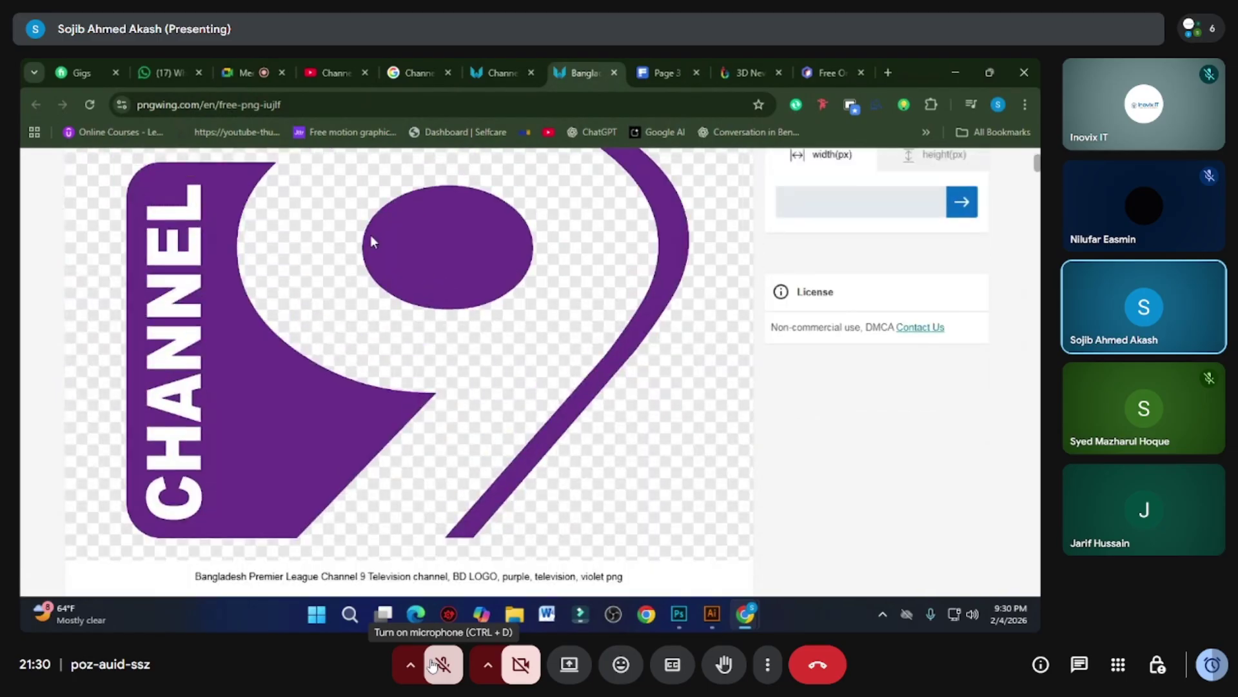
scroll(561, 501, down, 4)
scroll(544, 477, up, 5)
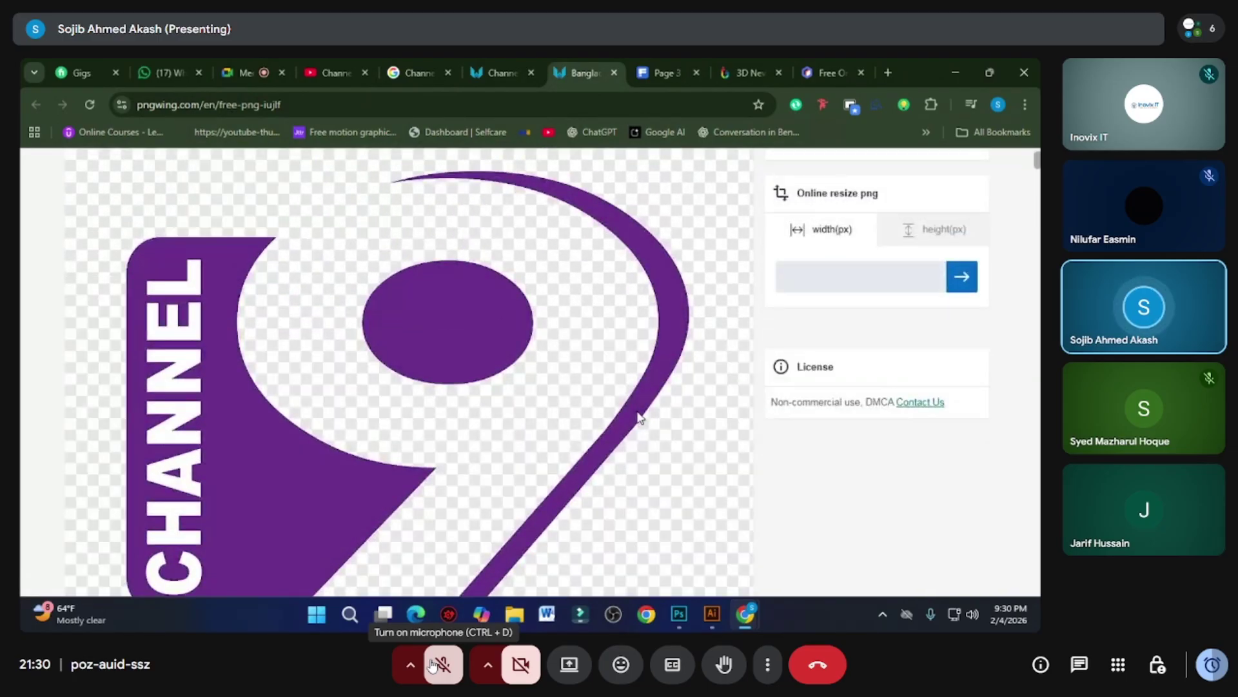
- Reduce the page zoom to 80% and capture a screenshot of the Channel 9 logo to the clipboard
scroll(639, 419, down, 1)
key(ctrl+minus)
key(ctrl+minus)
scroll(638, 418, up, 2)
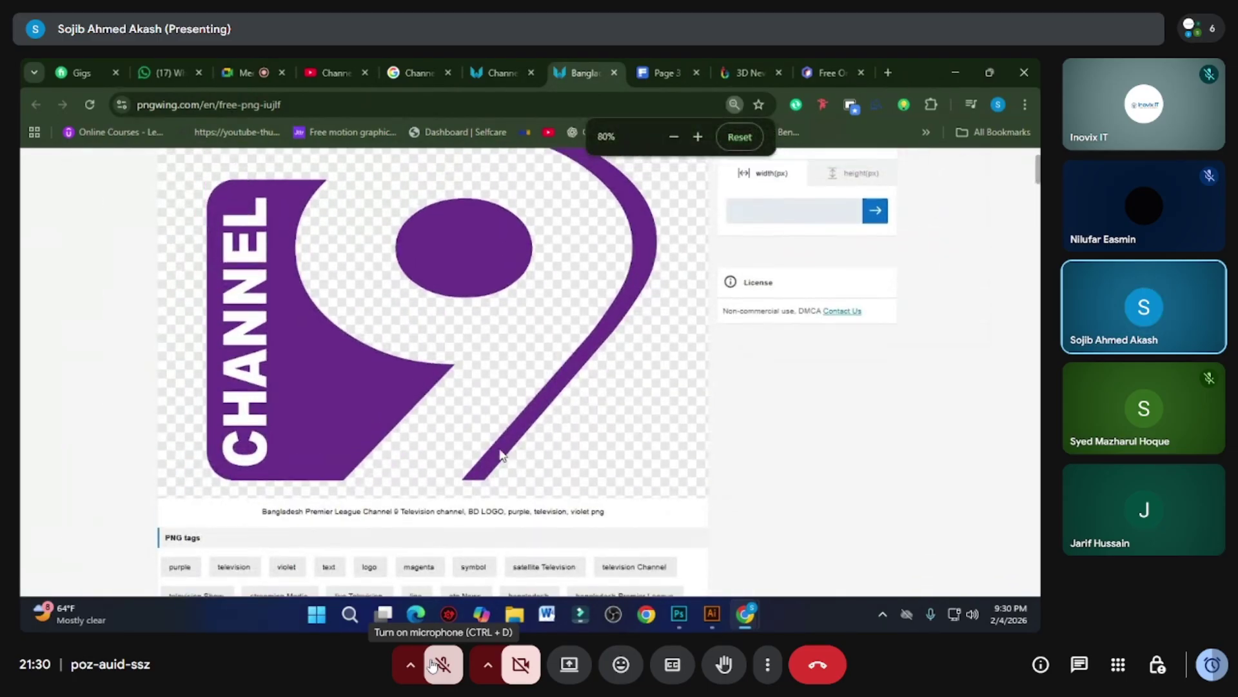
key(super+shift+s)
mouse_move(70, 181)
mouse_down()
mouse_move(630, 503)
mouse_move(740, 595)
mouse_up()
- Switch to Illustrator and paste the captured Channel 9 logo into the untitled document
click(682, 608)
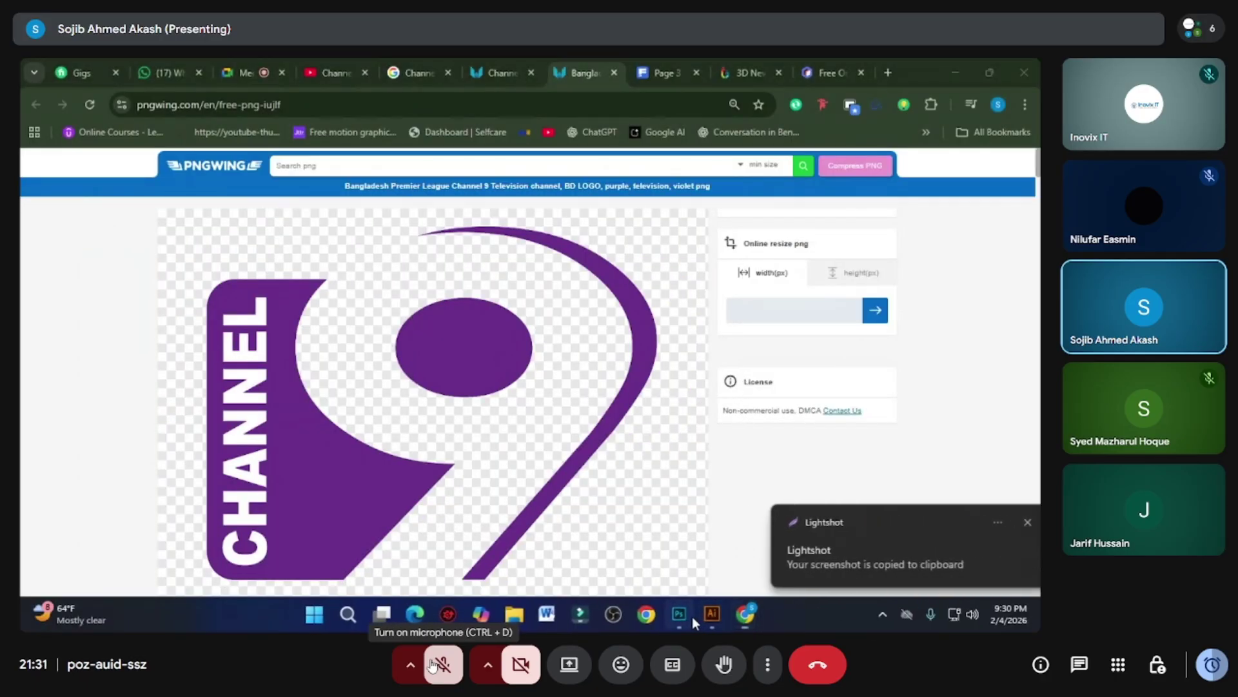
click(691, 616)
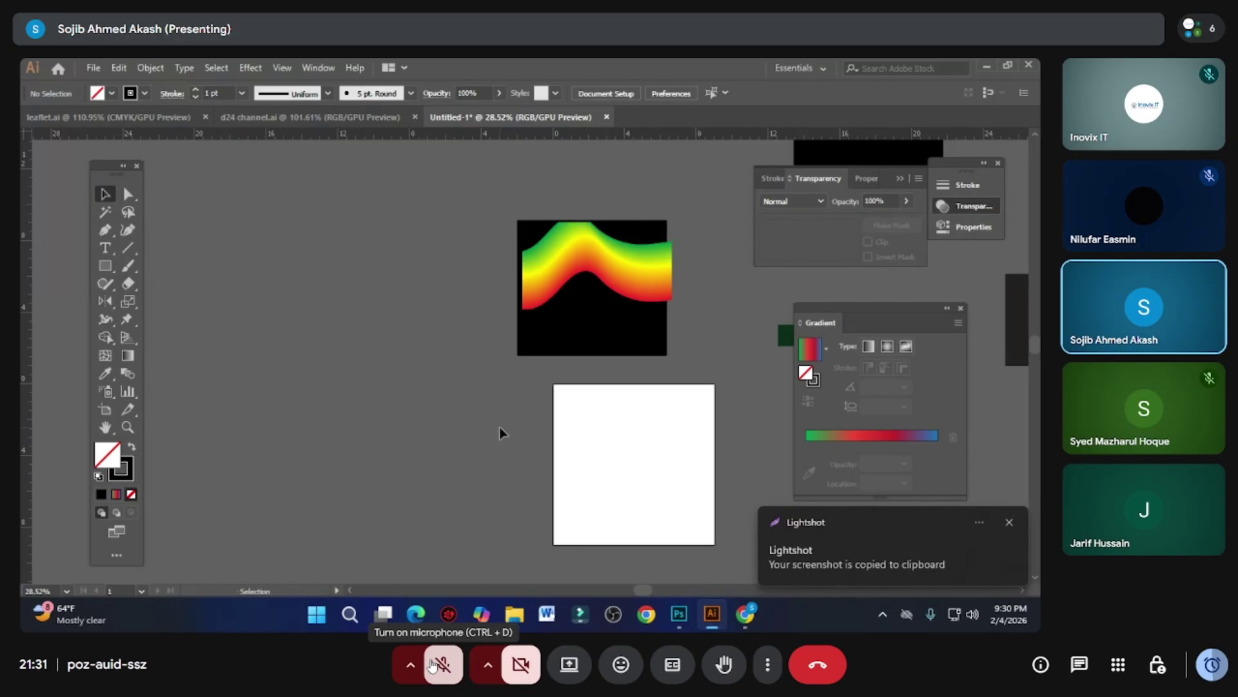
key(ctrl+v)
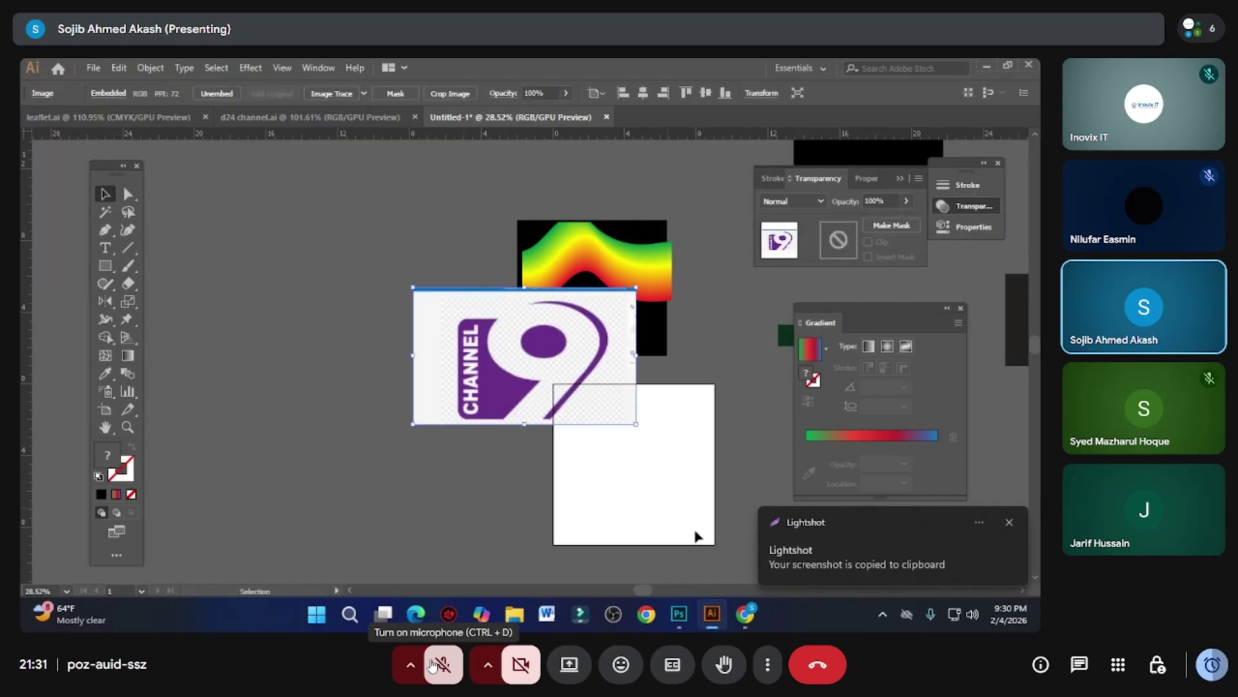
- Switch back to Chrome and bring up the PNGWing search results for channel 24
mouse_move(745, 614)
click(708, 577)
click(501, 69)
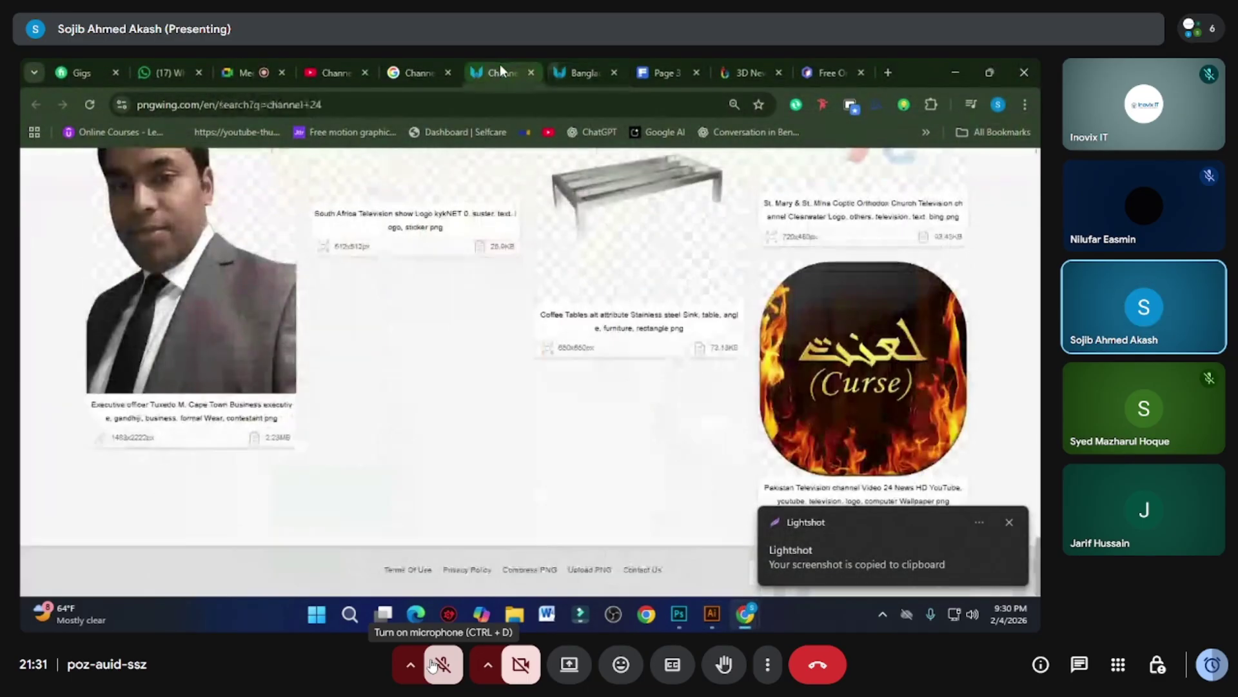
- Find the Nepali TV logo in the channel 24 PNG search results and open its page in a new tab
scroll(505, 350, up, 5)
scroll(510, 353, up, 10)
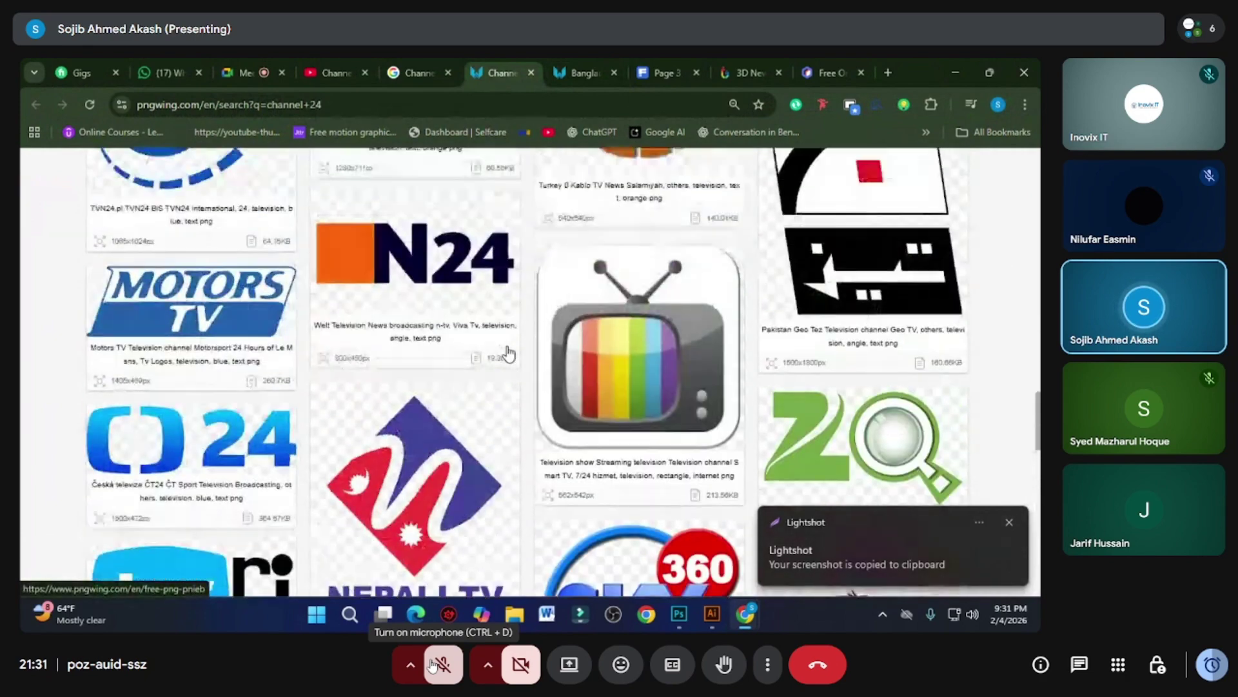
scroll(510, 354, down, 5)
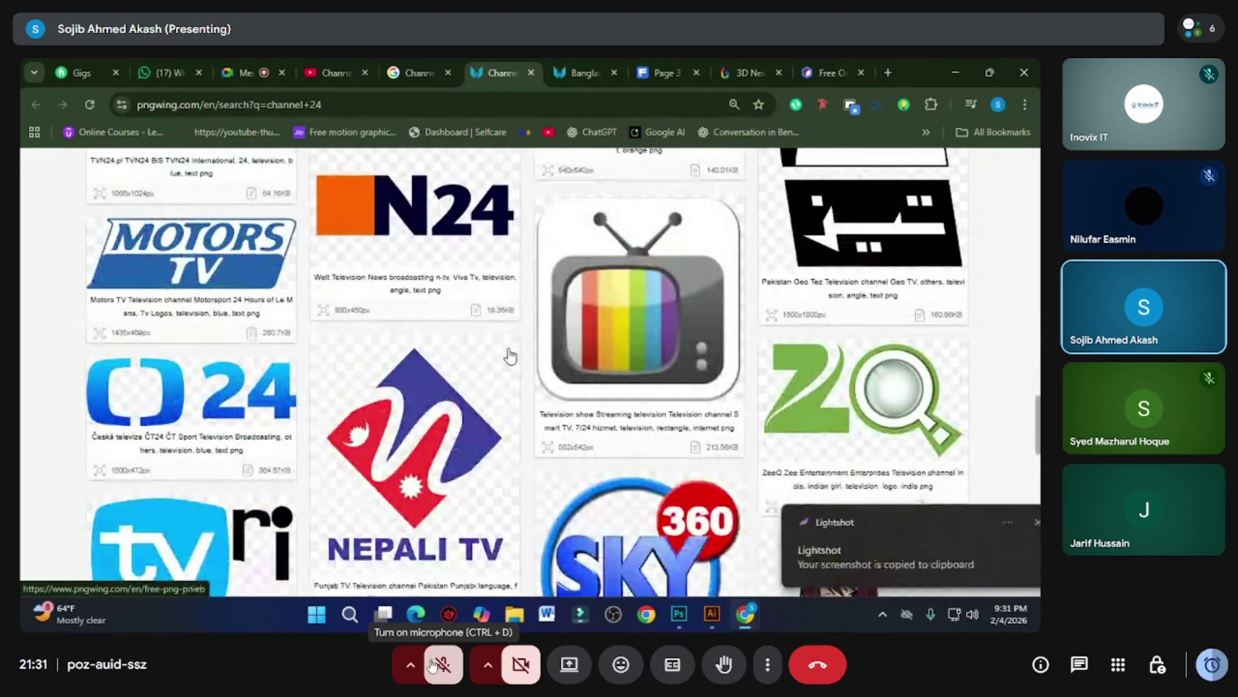
right_click(413, 416)
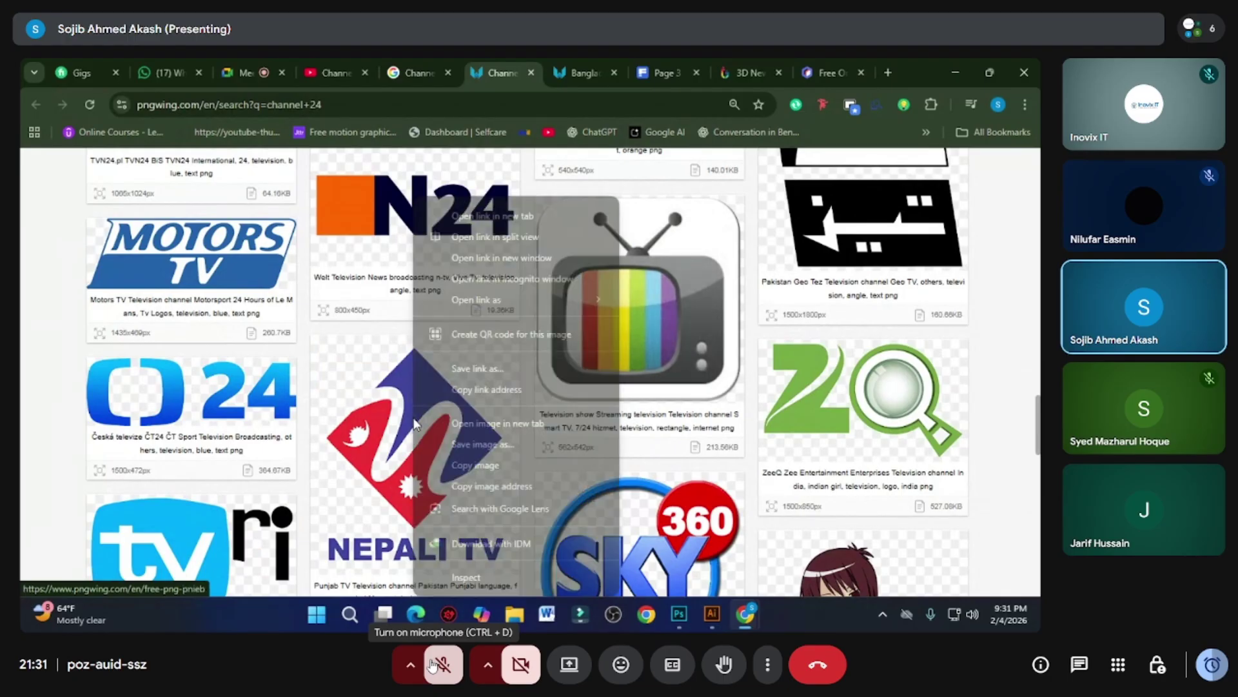
click(418, 360)
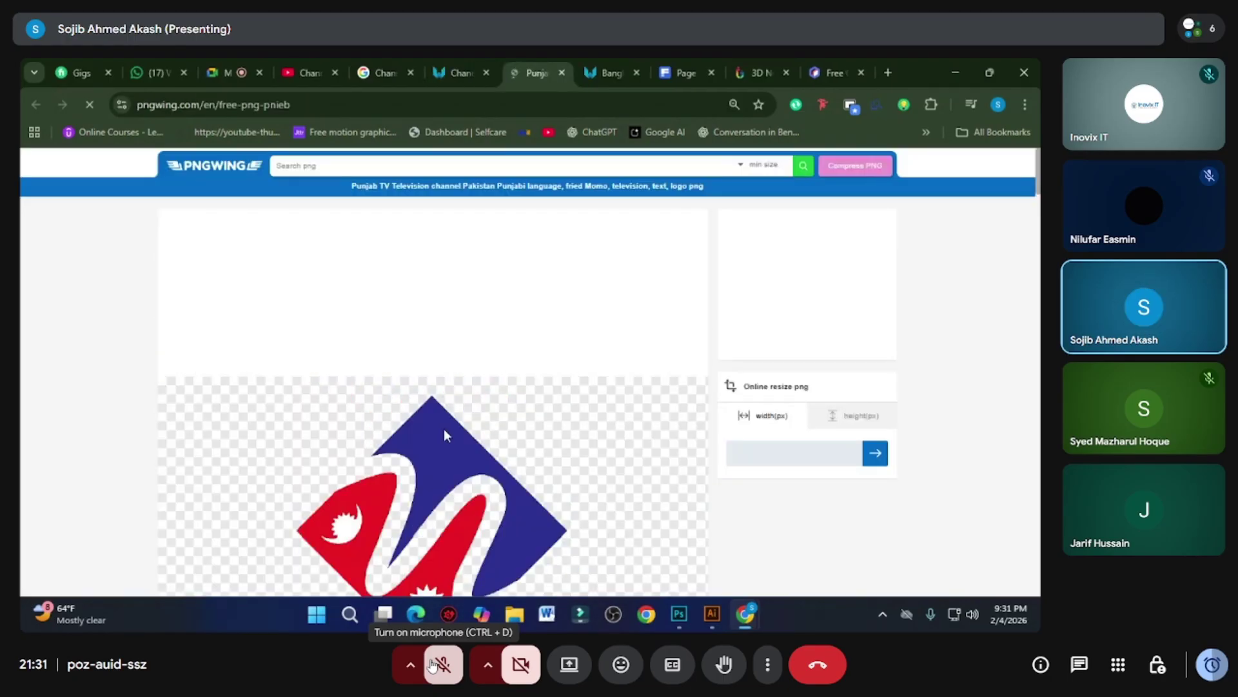
- Capture the Nepali TV logo as a screenshot, copy it and paste it into the untitled Illustrator document
scroll(489, 459, down, 4)
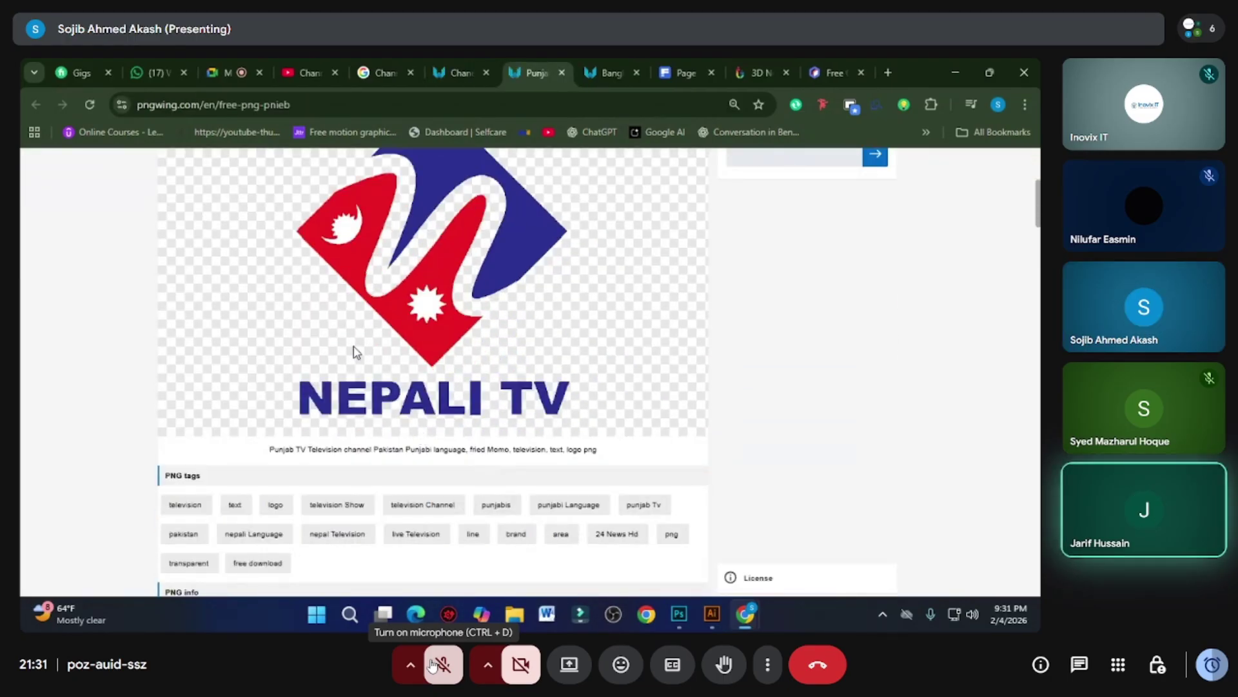
scroll(739, 400, up, 1)
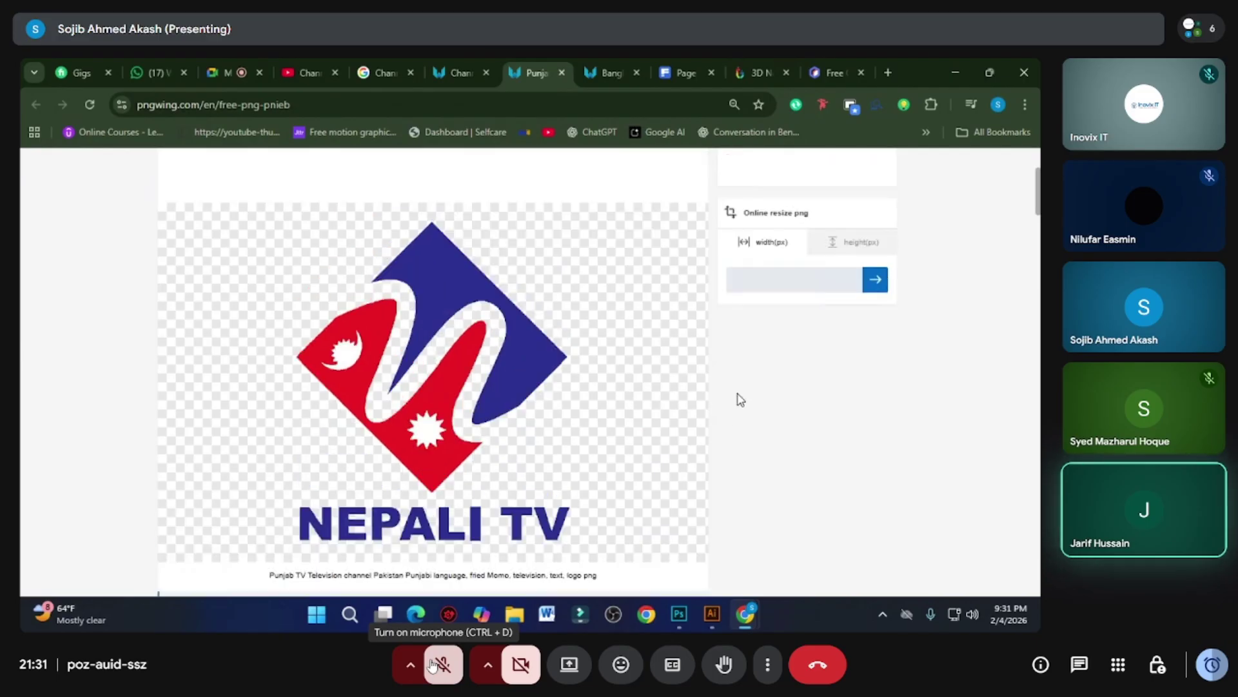
key(Print)
drag(73, 185, 741, 594)
key(ctrl+c)
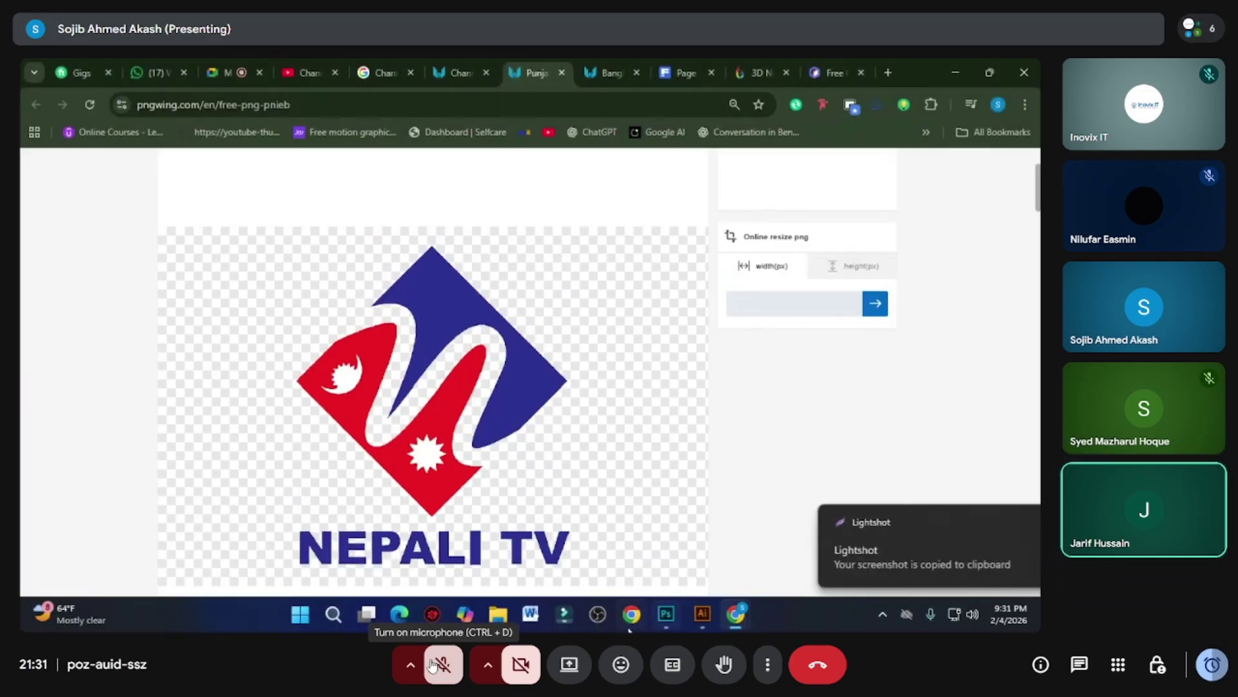
key(alt+Tab)
key(ctrl+v)
- Switch back to Chrome and close the Channel 9 logo page
mouse_move(745, 613)
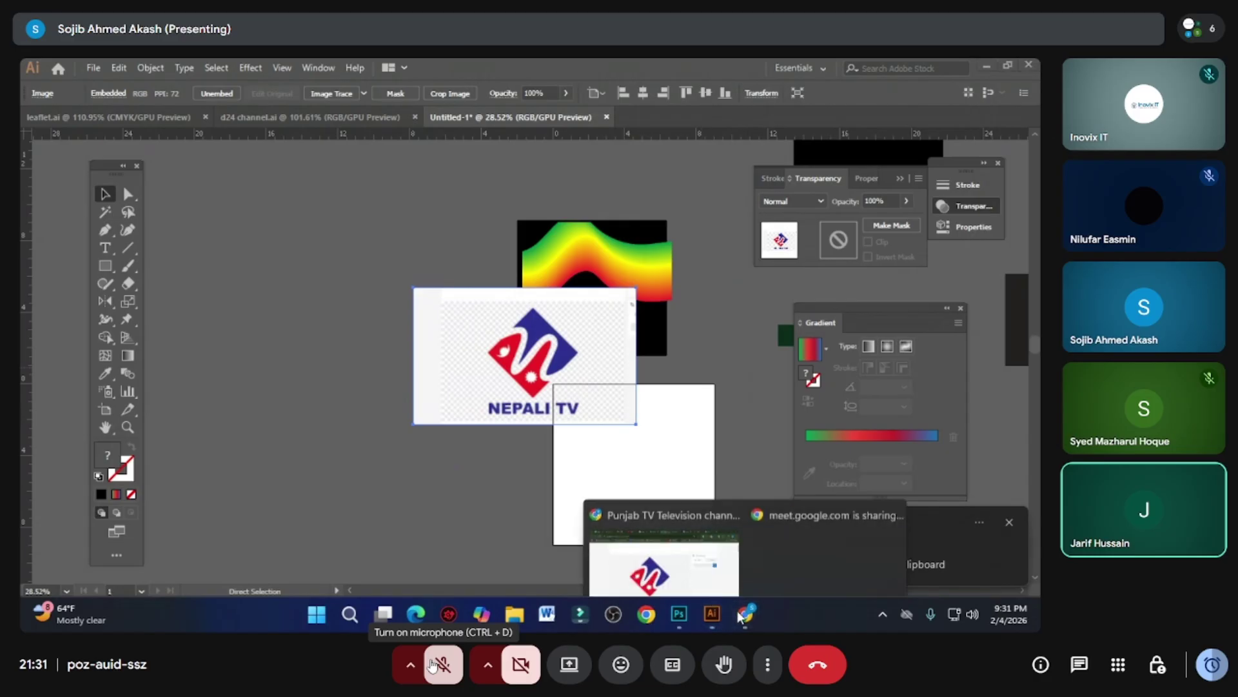
click(647, 565)
key(ctrl+Tab)
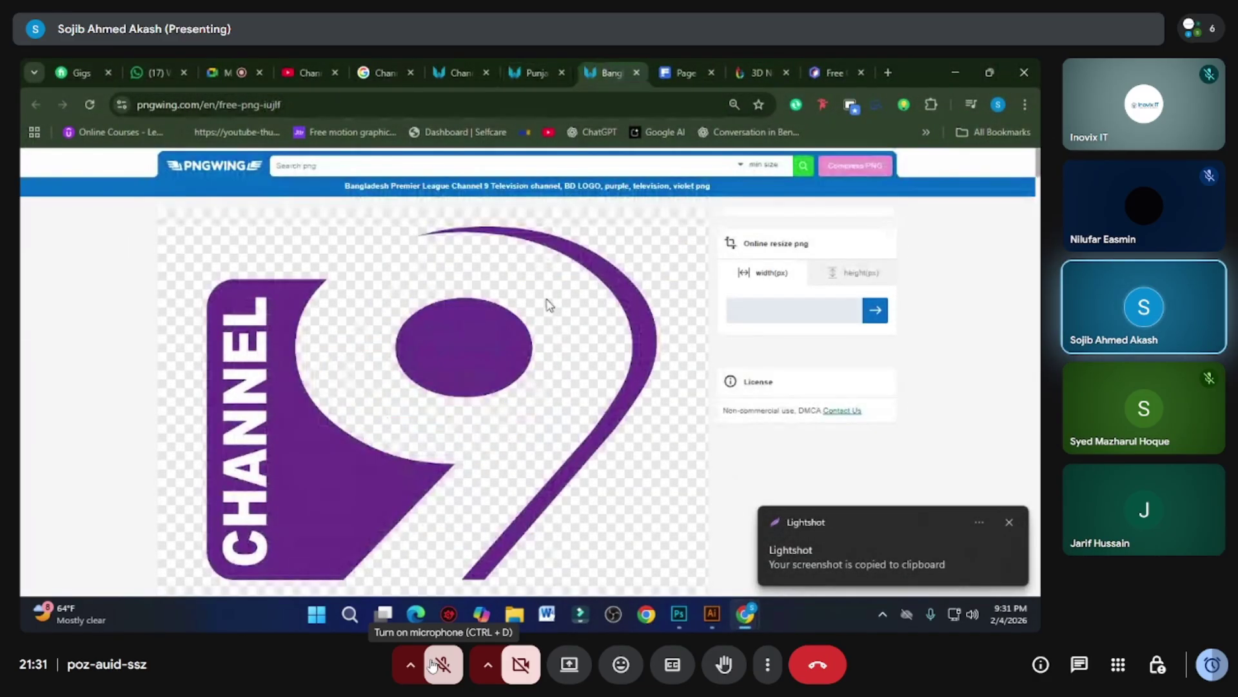
click(637, 73)
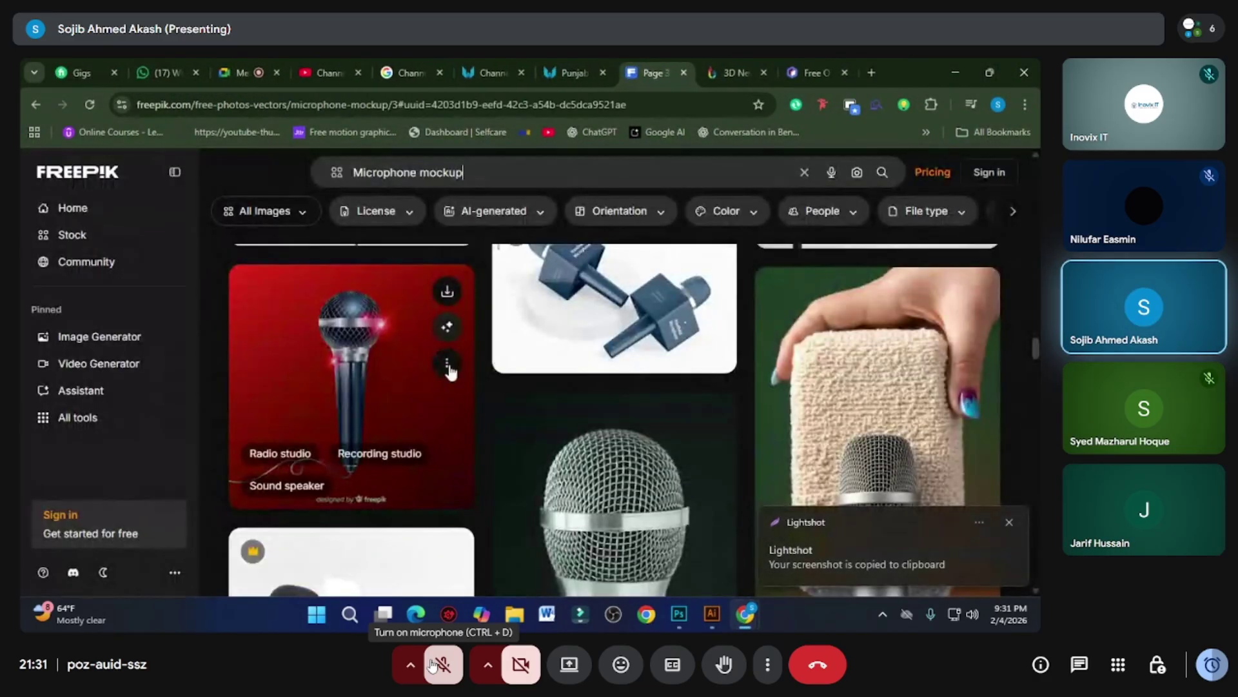
- Return to the channel 24 search results and open the page of the orange and navy N24 logo
click(584, 72)
click(503, 72)
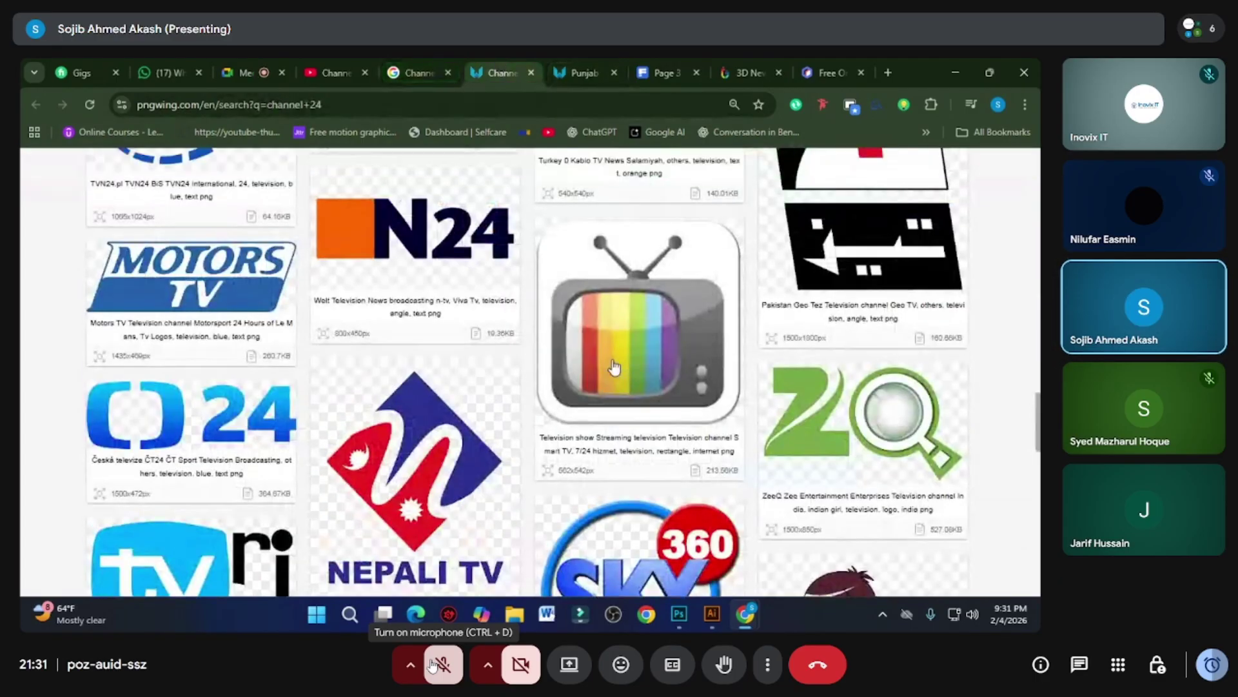
scroll(614, 368, up, 4)
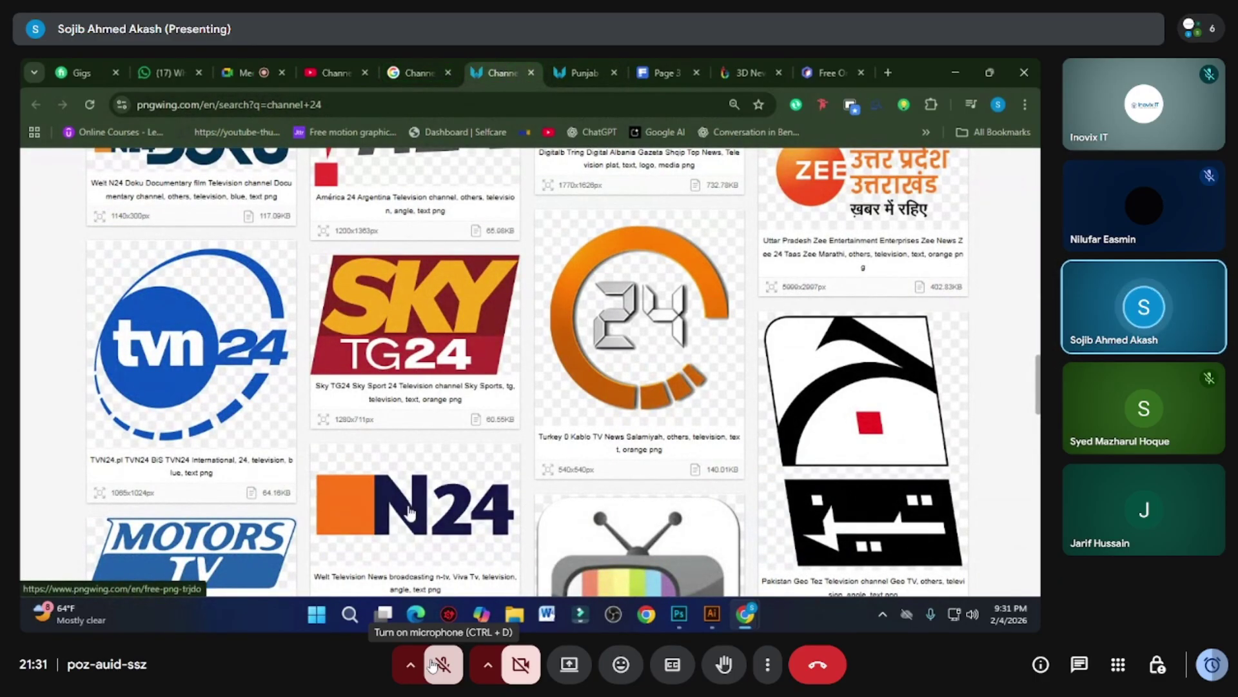
click(433, 523)
scroll(541, 349, down, 3)
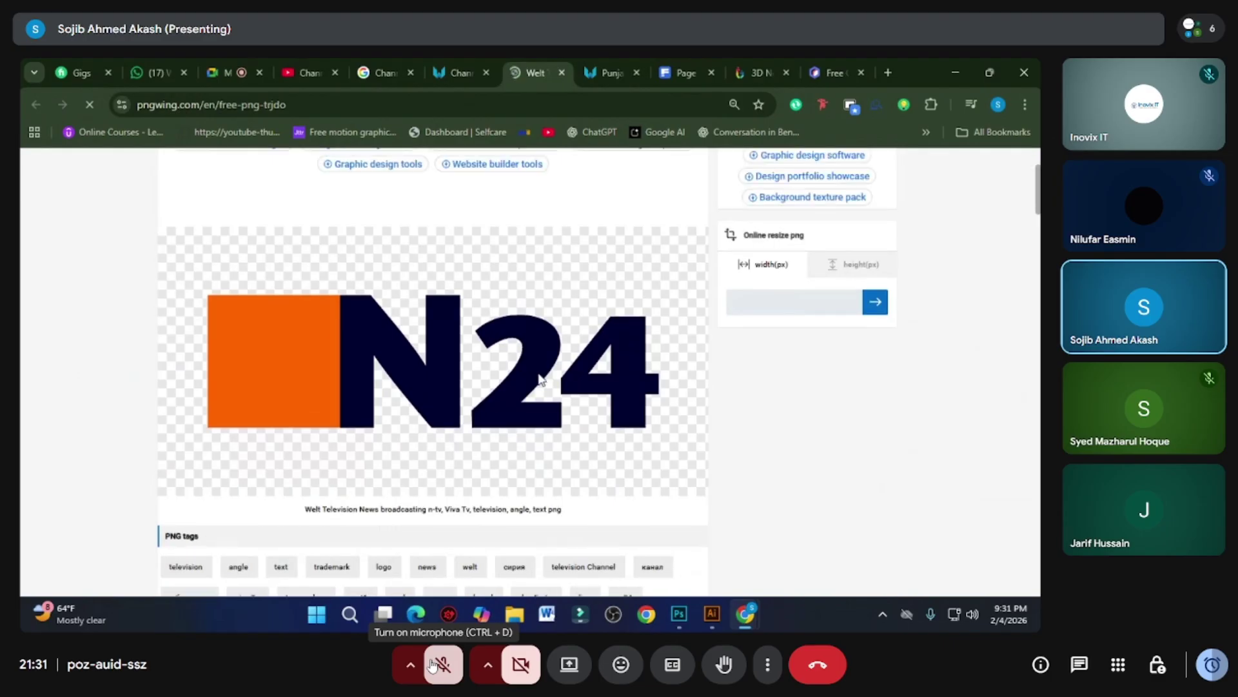
- Capture the N24 logo as a screenshot, copy it and paste it into the untitled Illustrator document
key(Print)
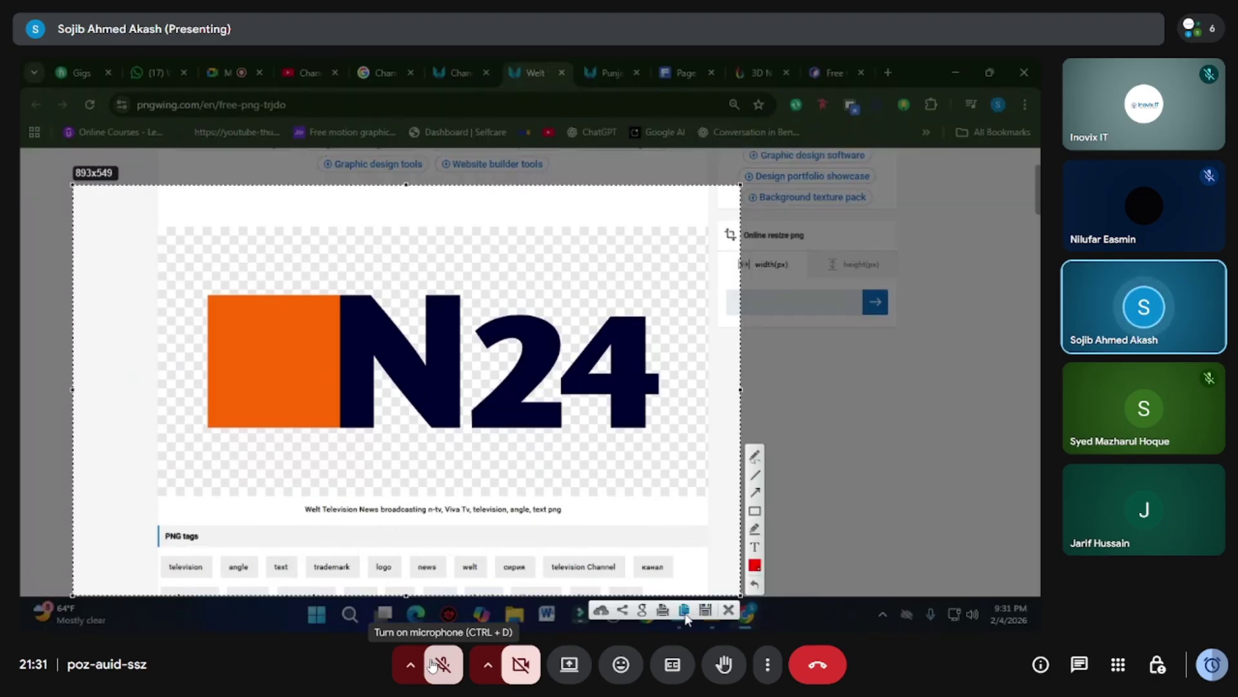
key(ctrl+c)
key(alt+Tab)
key(ctrl+v)
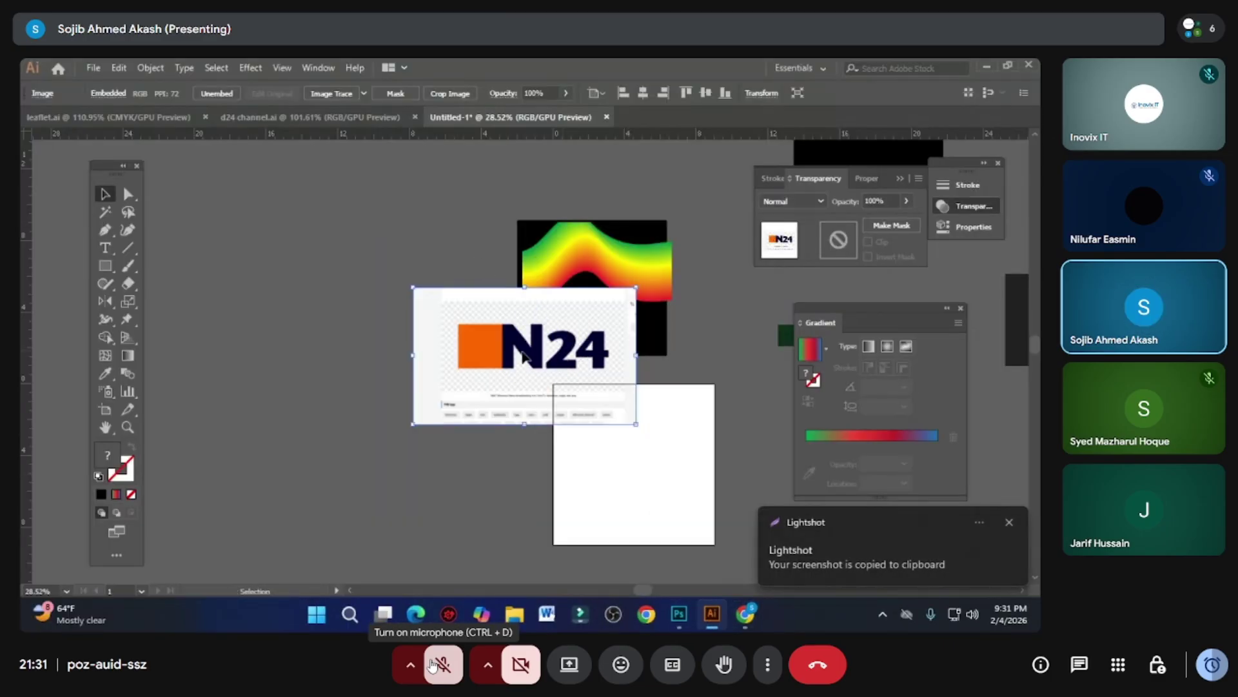
- Move the N24 and Nepali TV screenshots apart, placing the N24 image on empty canvas to the left of the other artwork
drag(497, 297, 264, 297)
drag(508, 330, 605, 331)
key(Tab)
scroll(605, 331, up, 3)
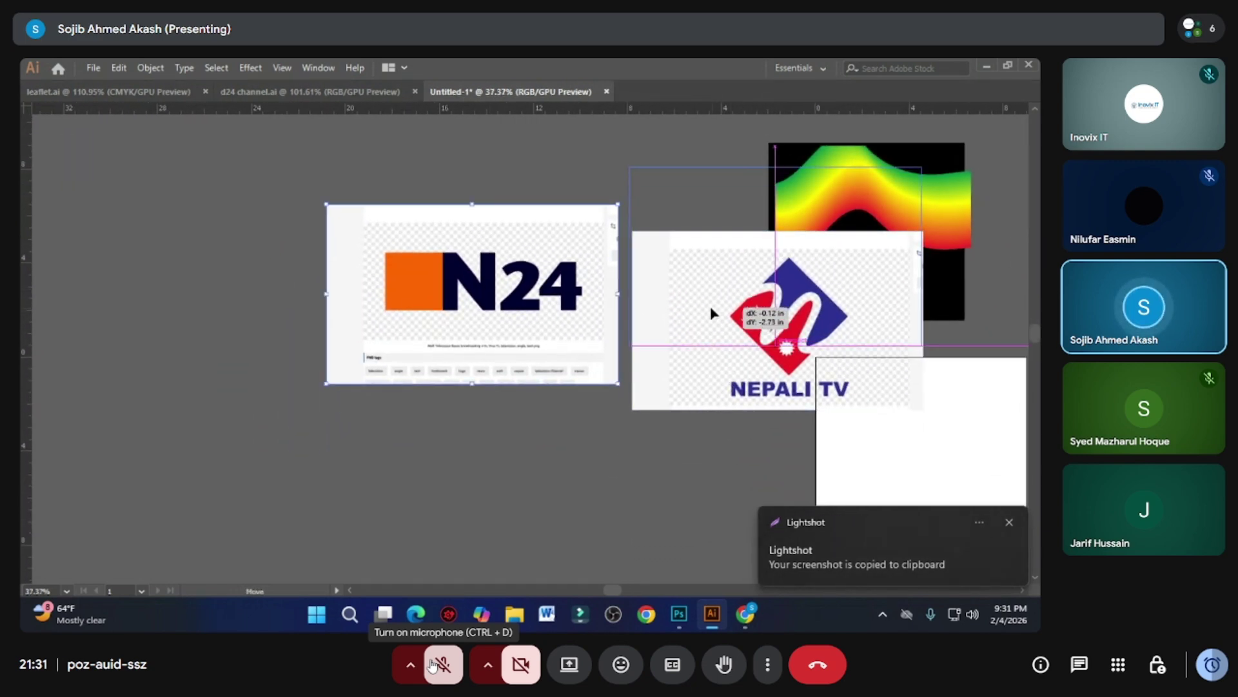
scroll(714, 313, up, 2)
scroll(778, 367, up, 4)
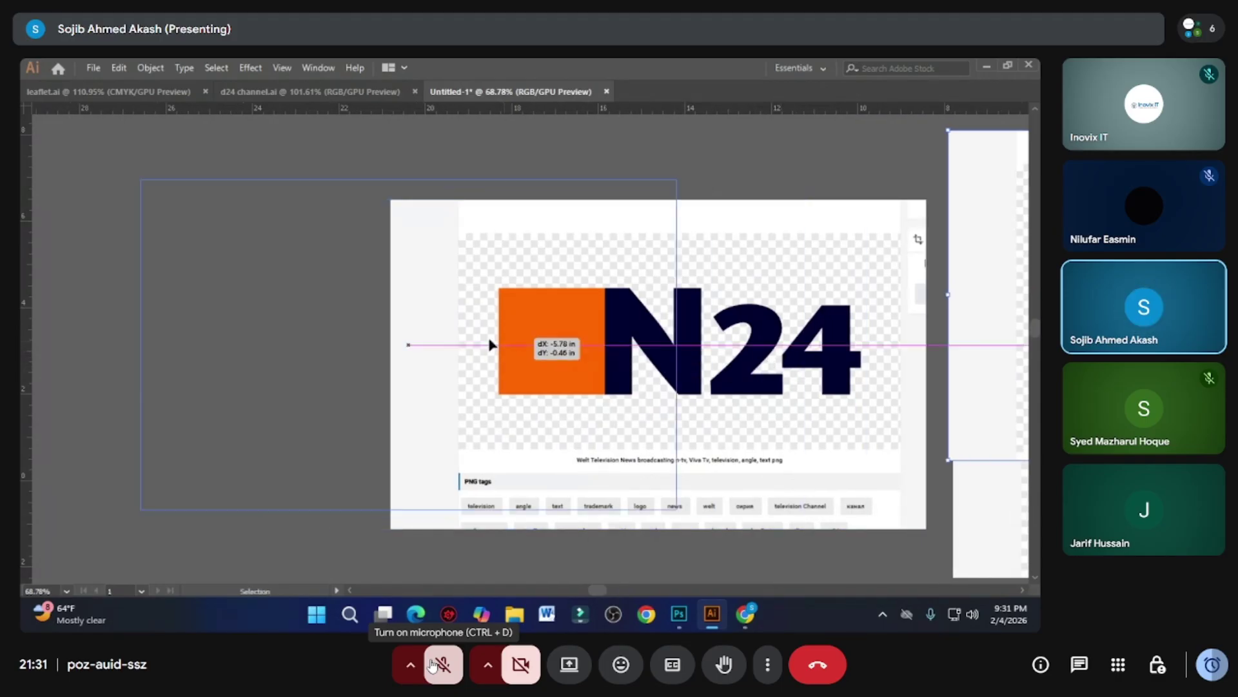
drag(492, 346, 298, 345)
scroll(387, 322, up, 2)
key(Tab)
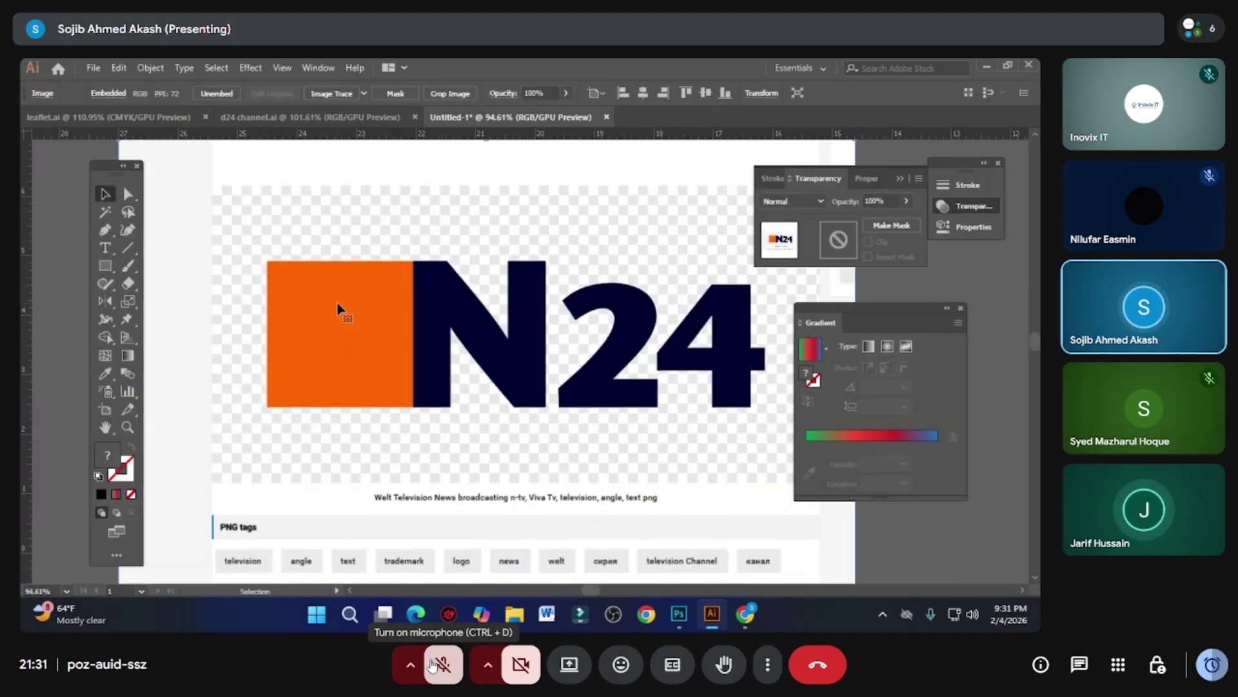
- Trace the orange square of the N24 logo with the Pen tool, placing an anchor point at each corner
drag(637, 369, 611, 374)
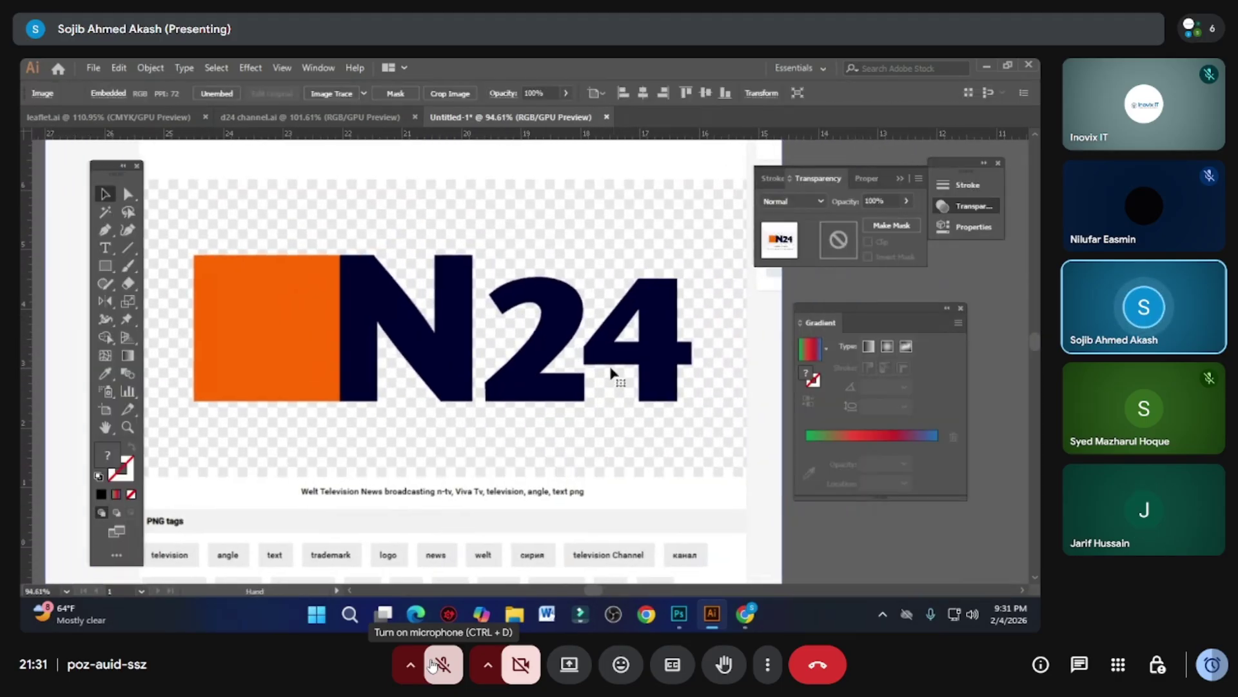
drag(432, 327, 468, 326)
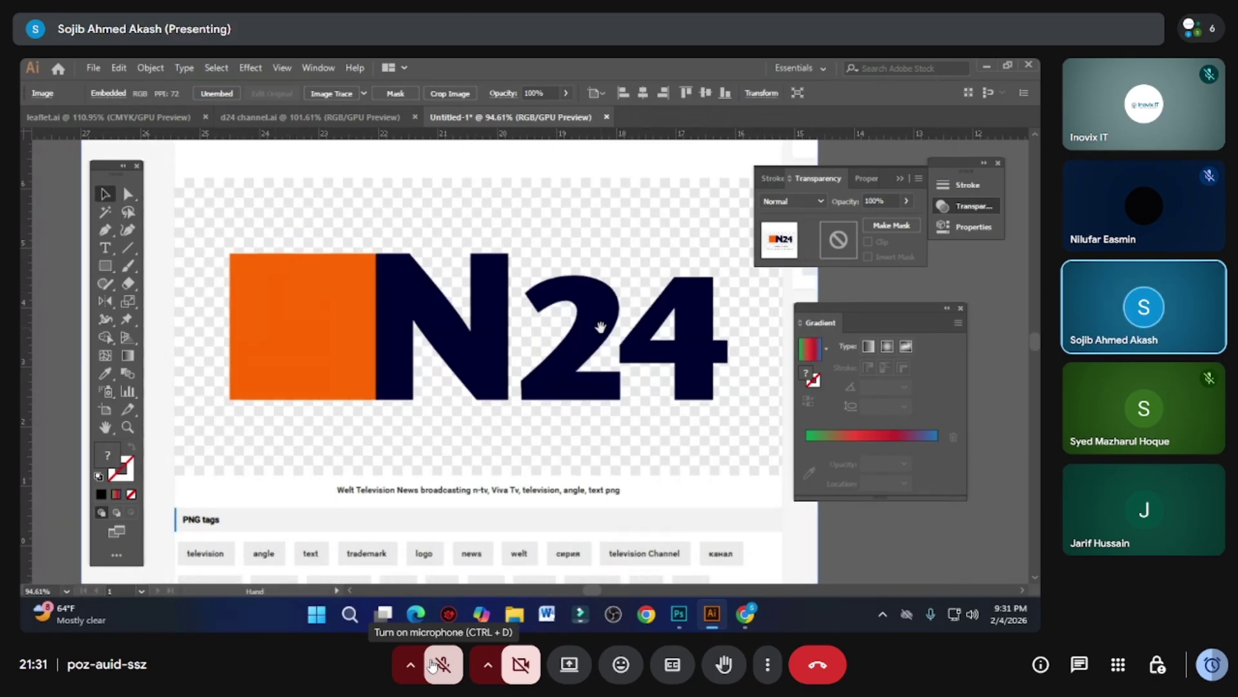
scroll(576, 316, up, 4)
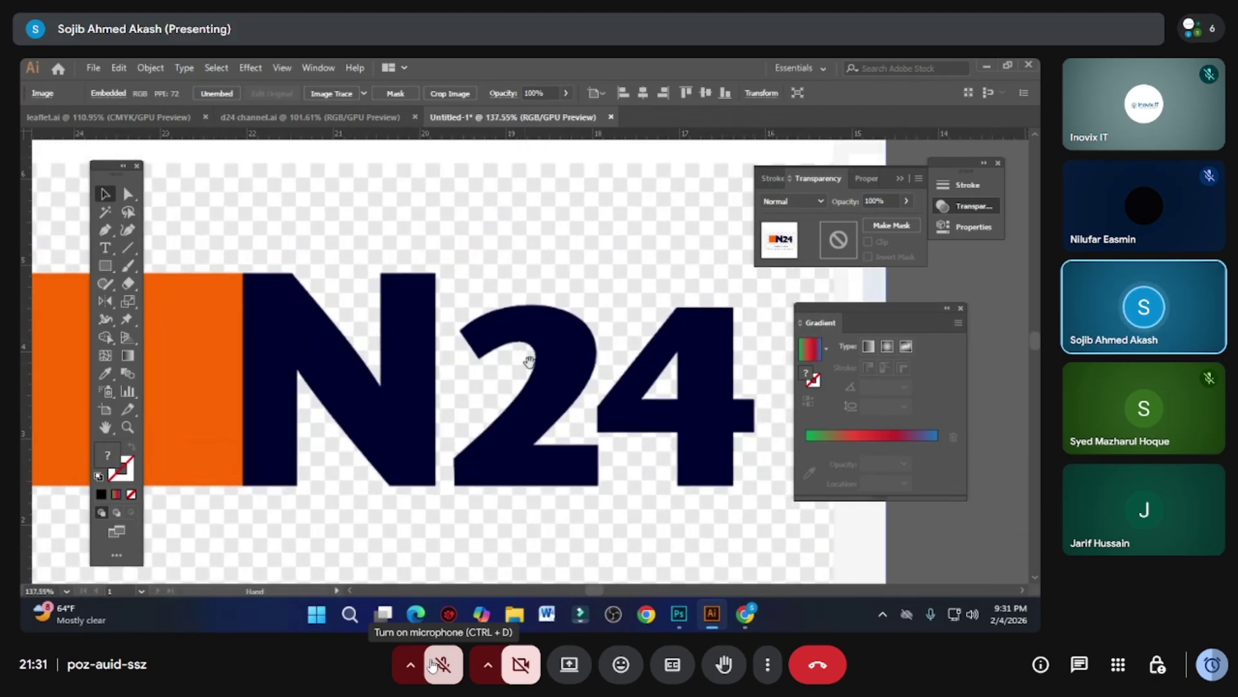
drag(532, 365, 551, 360)
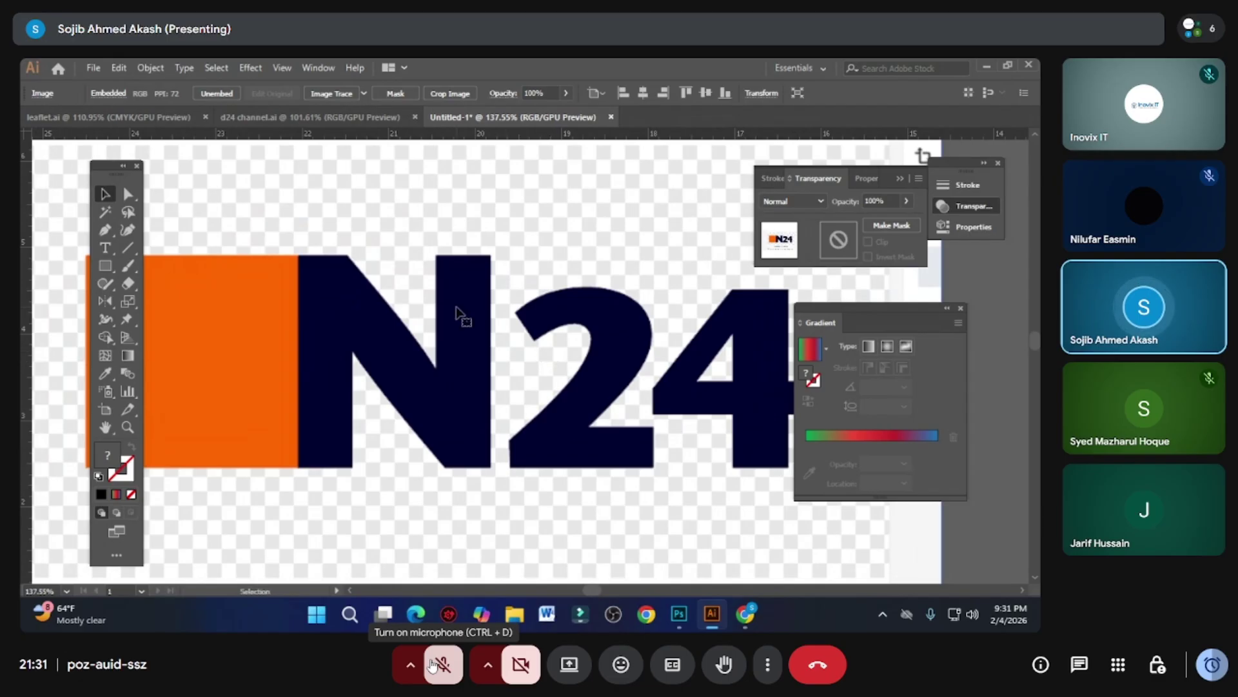
drag(352, 281, 403, 269)
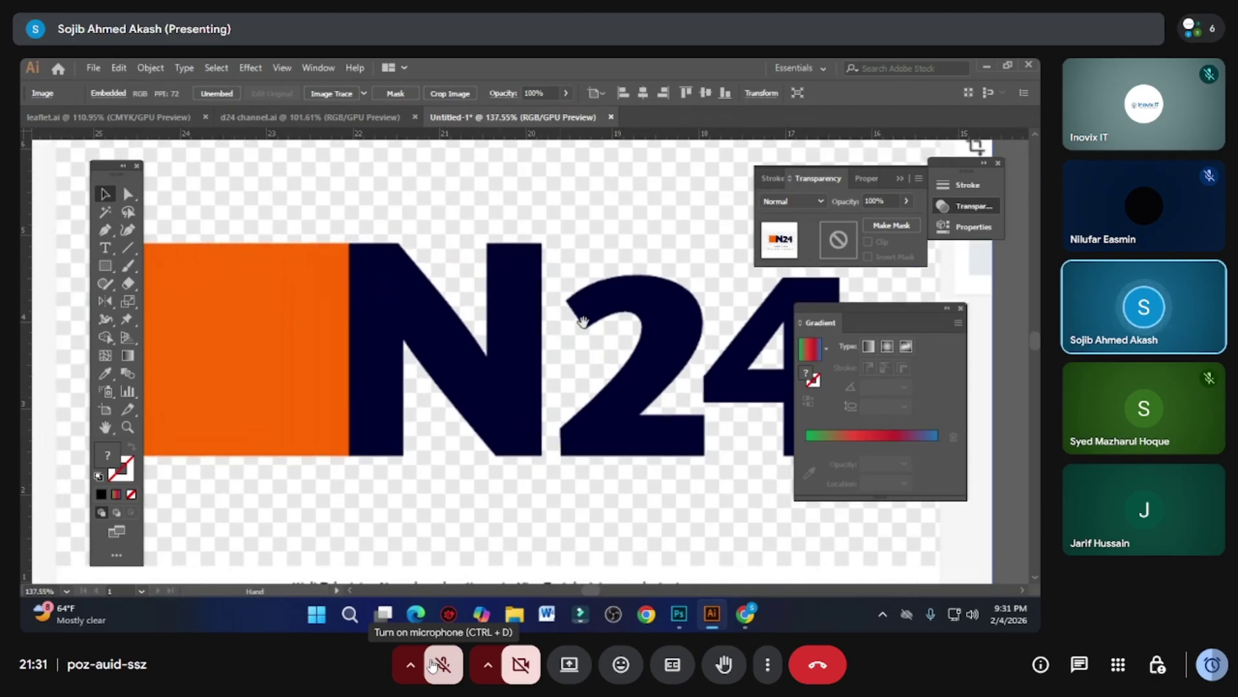
drag(375, 323, 424, 321)
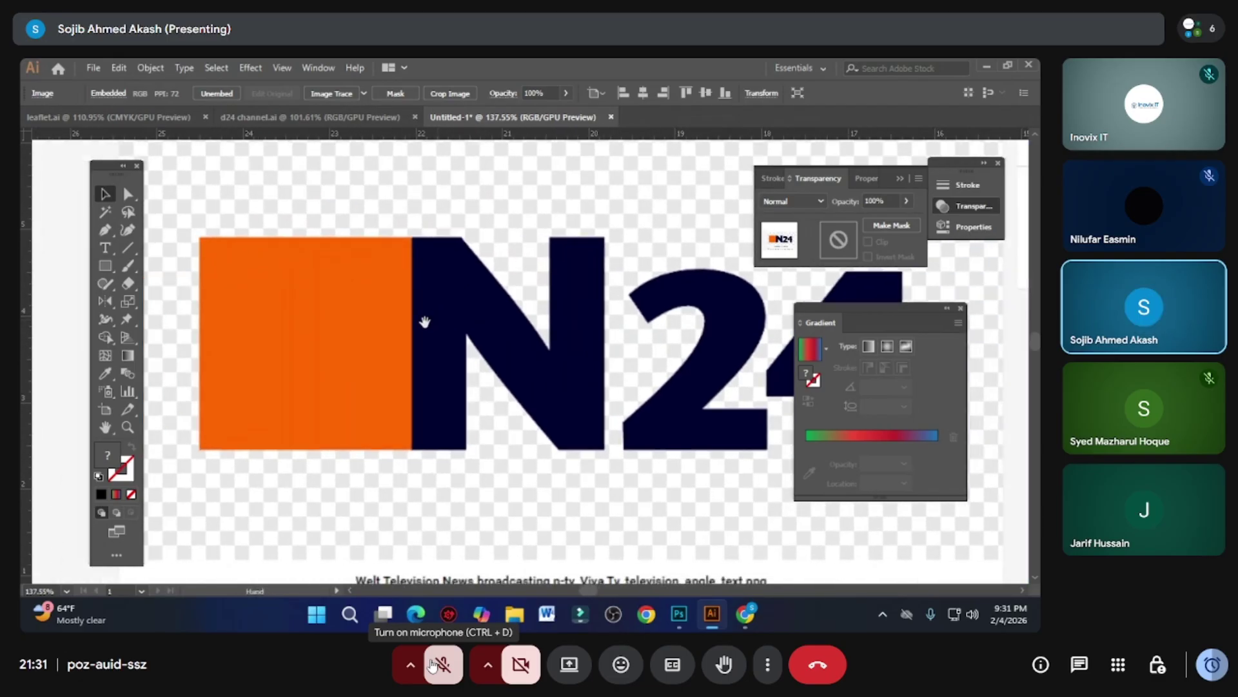
click(106, 232)
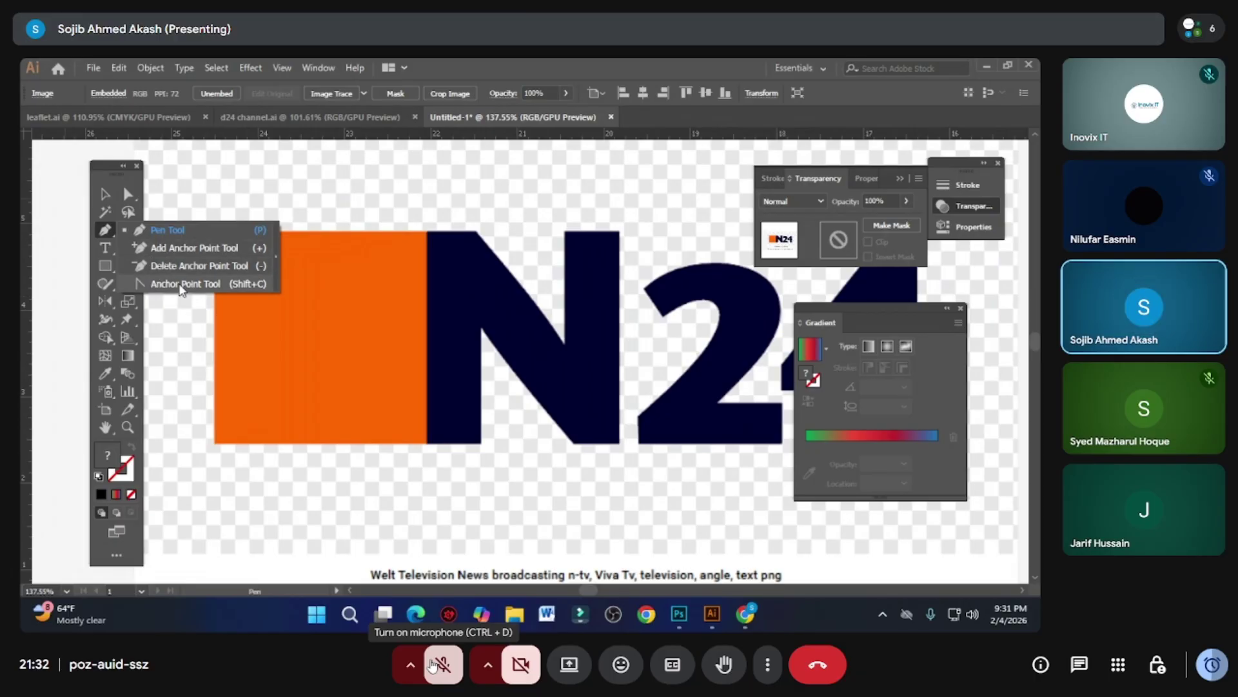
click(169, 230)
scroll(220, 235, up, 2)
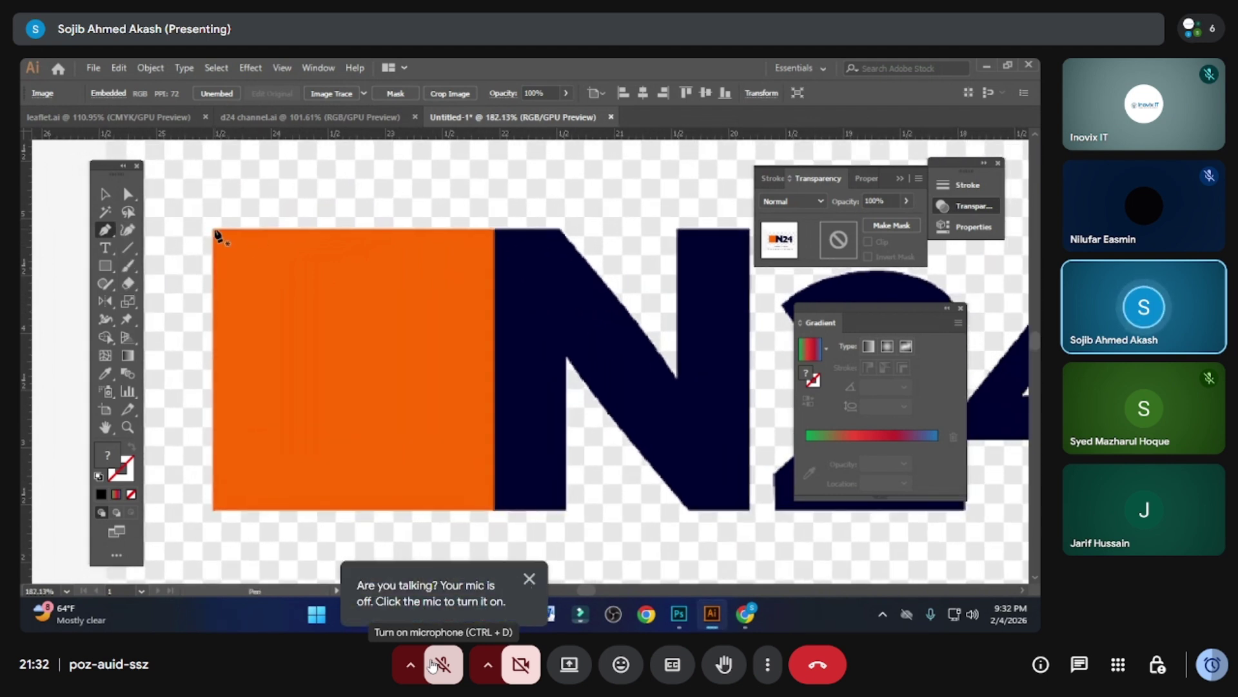
click(214, 229)
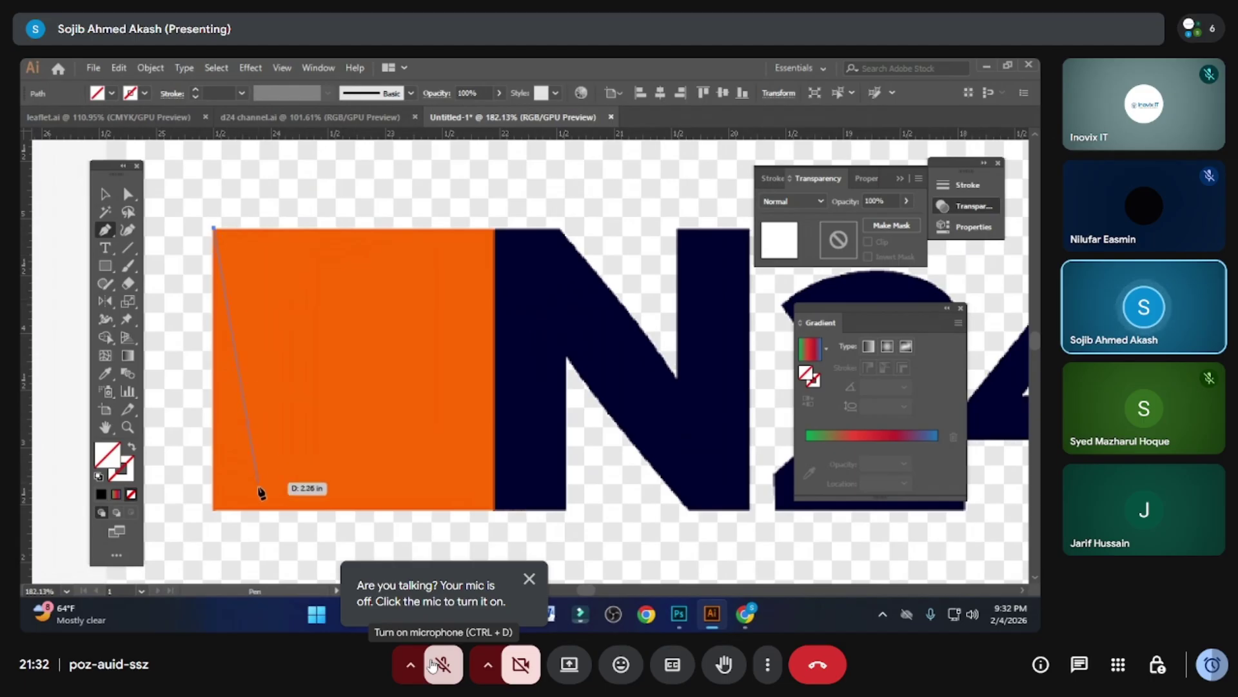
click(214, 510)
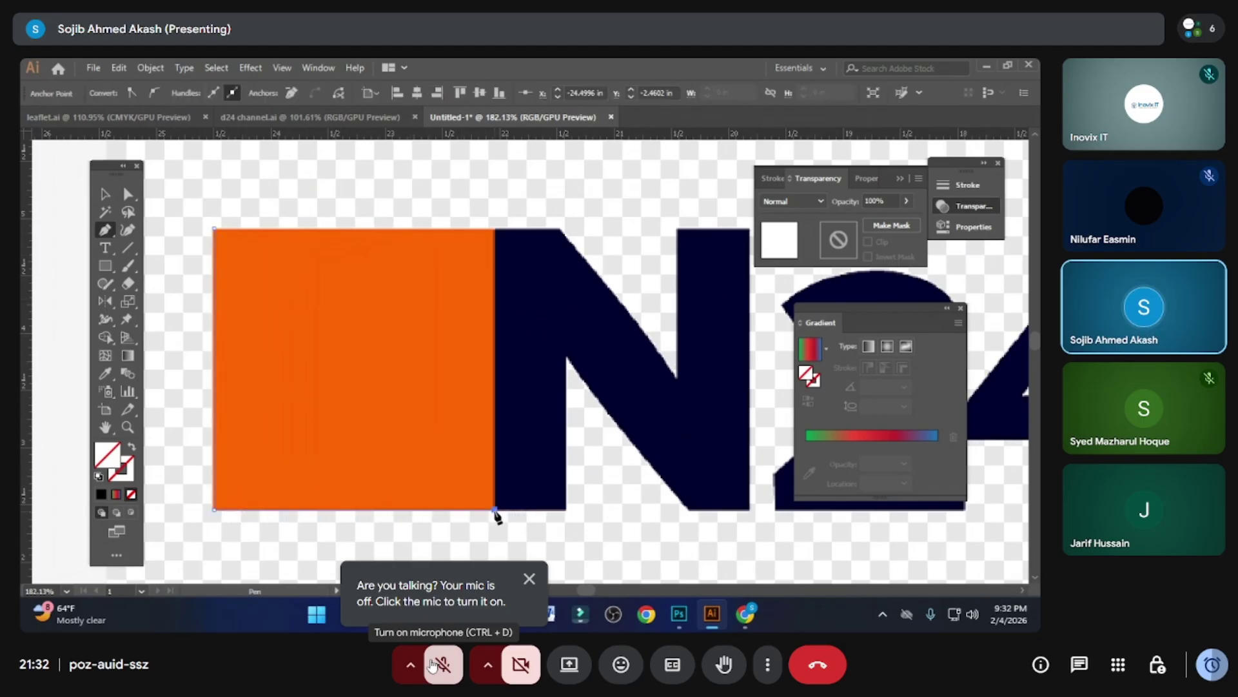
click(495, 229)
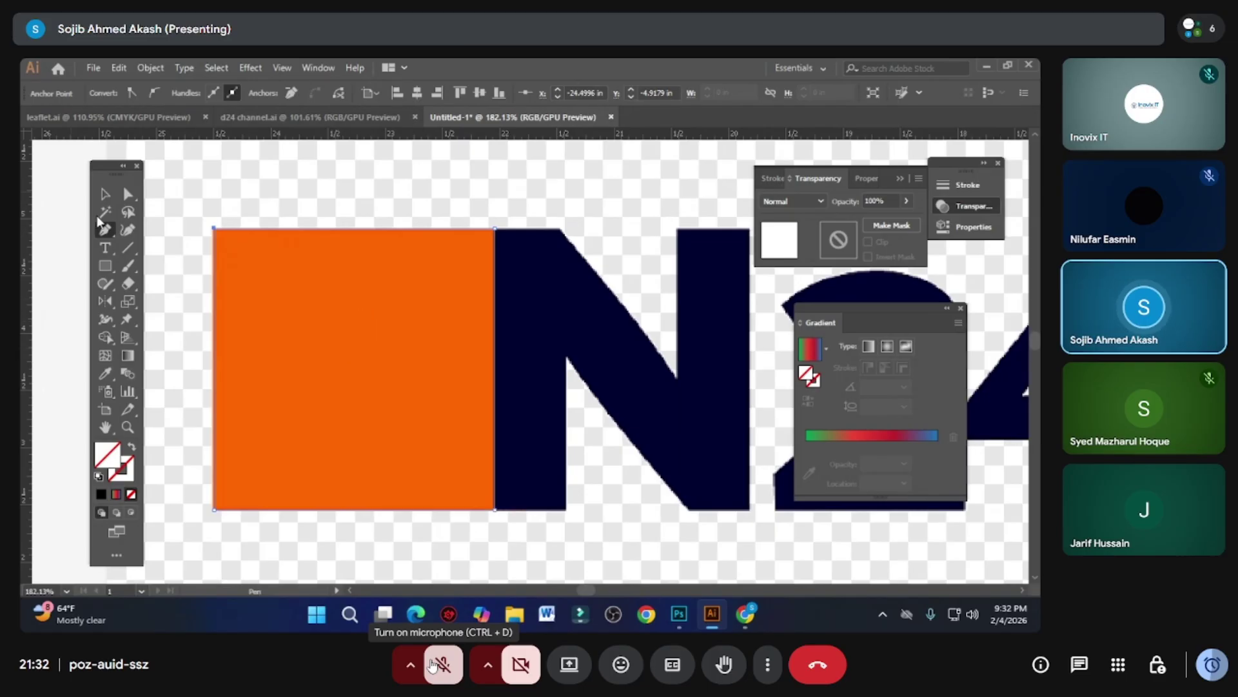
- Select the traced square path and fill it with the dark navy sampled from the letter N
click(103, 193)
click(354, 313)
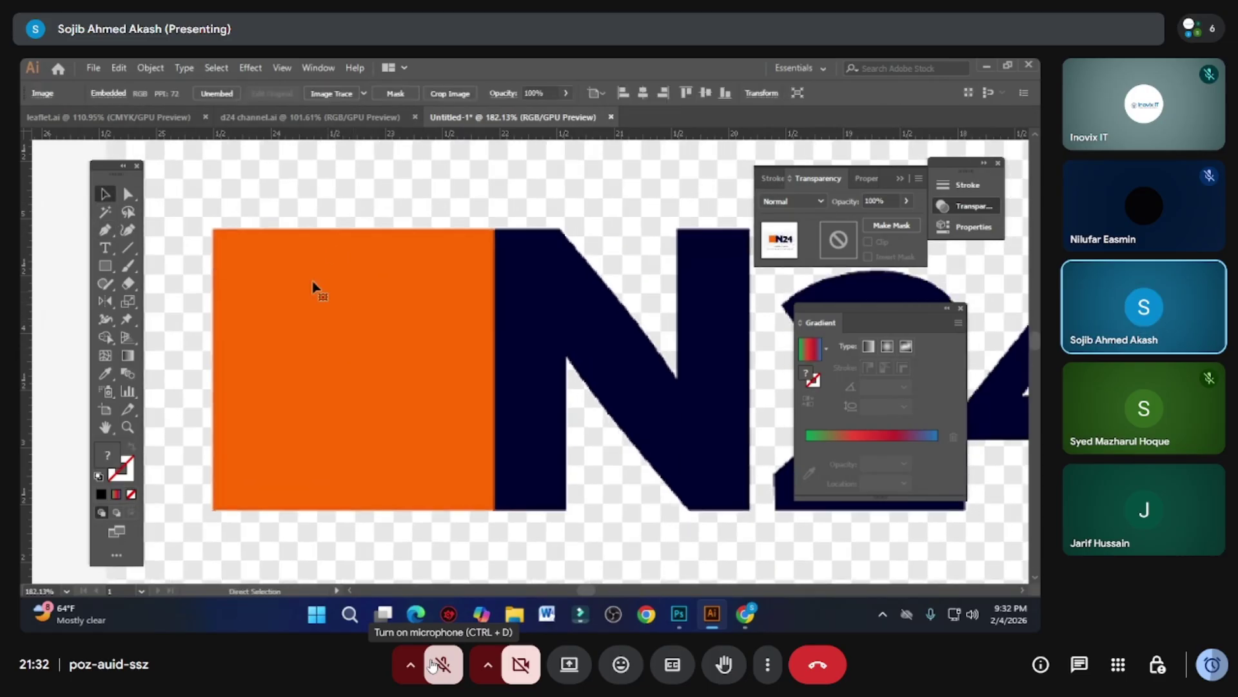
click(286, 234)
key(i)
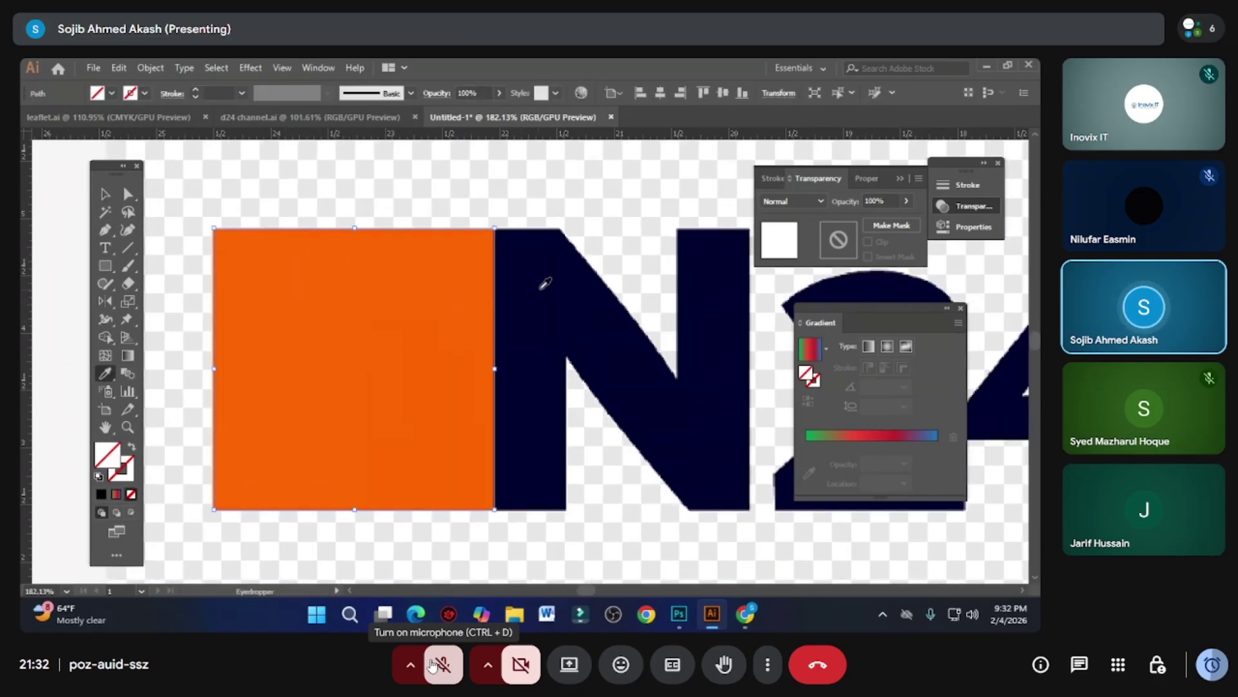
click(546, 281)
drag(451, 276, 163, 247)
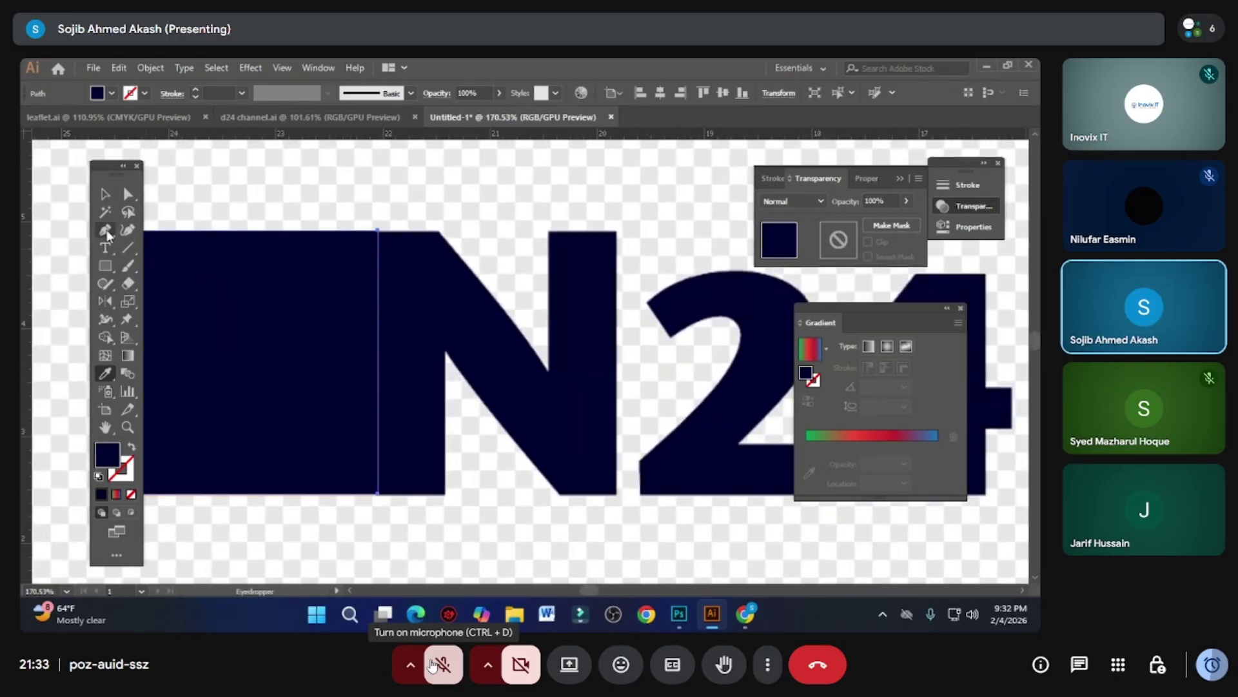
click(105, 230)
drag(510, 265, 539, 246)
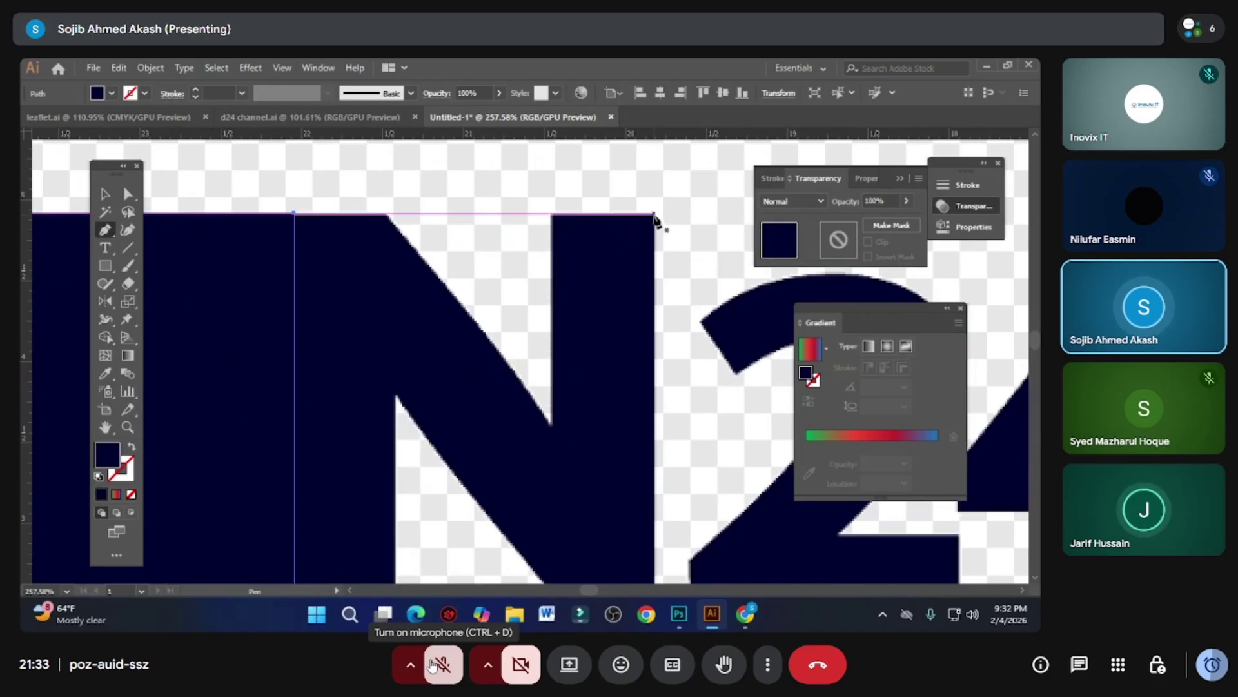
drag(724, 263, 584, 369)
alt+click(584, 369)
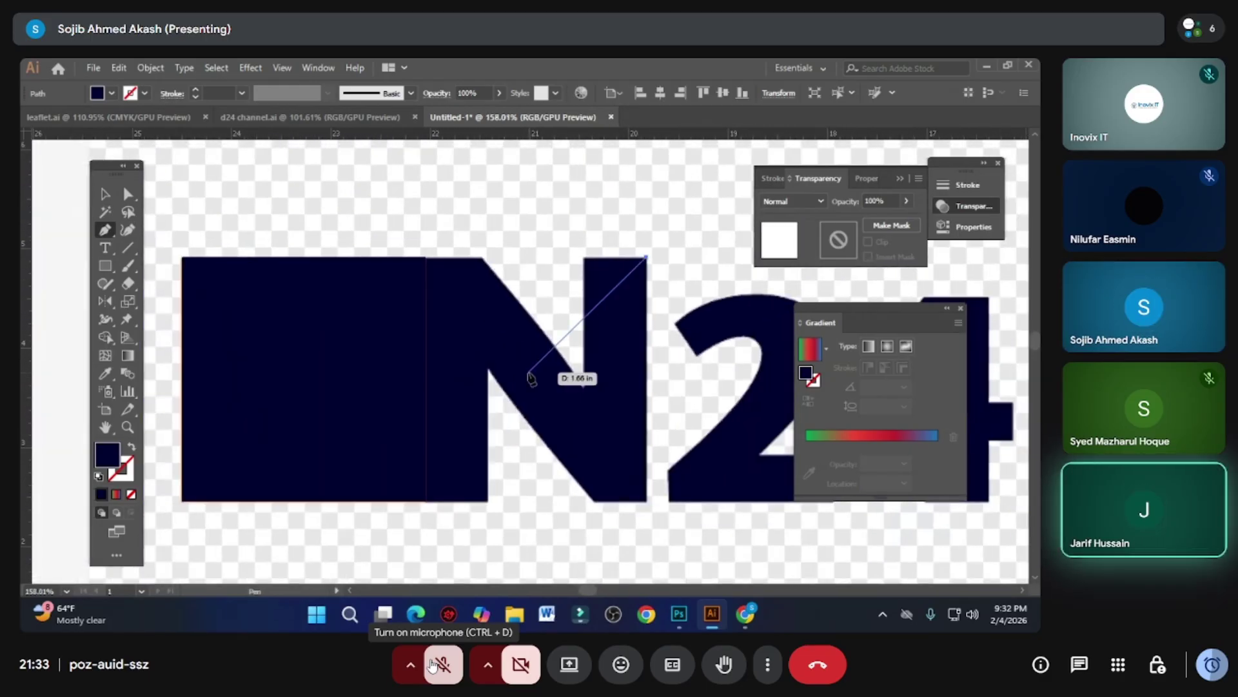
- Select the navy-filled square traced over the logo's orange block and remove it from the artwork
key(v)
click(373, 358)
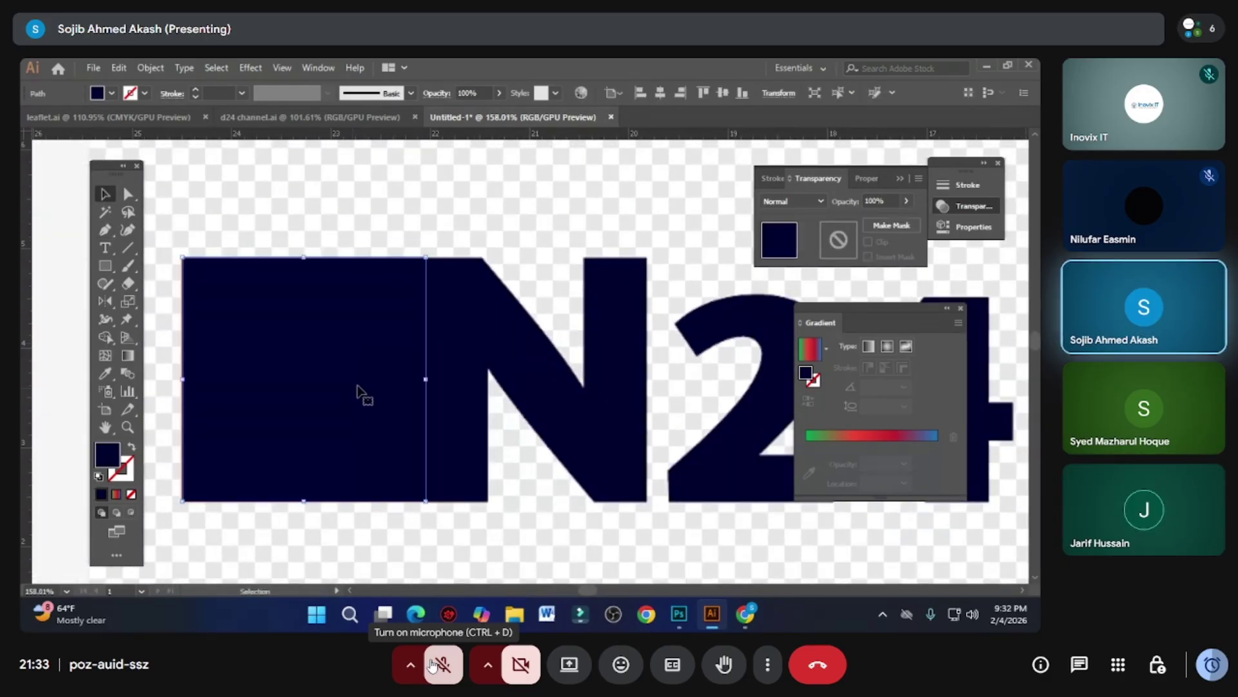
key(ctrl+z)
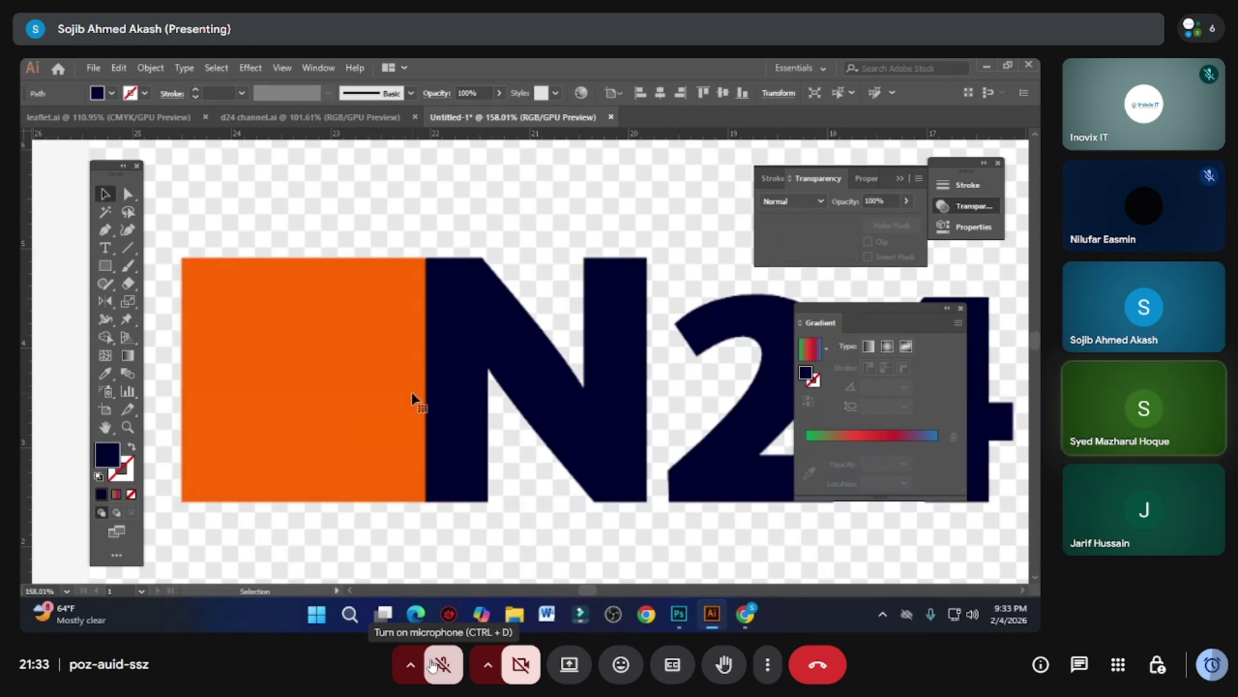
- Retrace the orange square with the Pen tool, placing an anchor at each corner and closing the path at the upper-left corner
scroll(350, 284, up, 1)
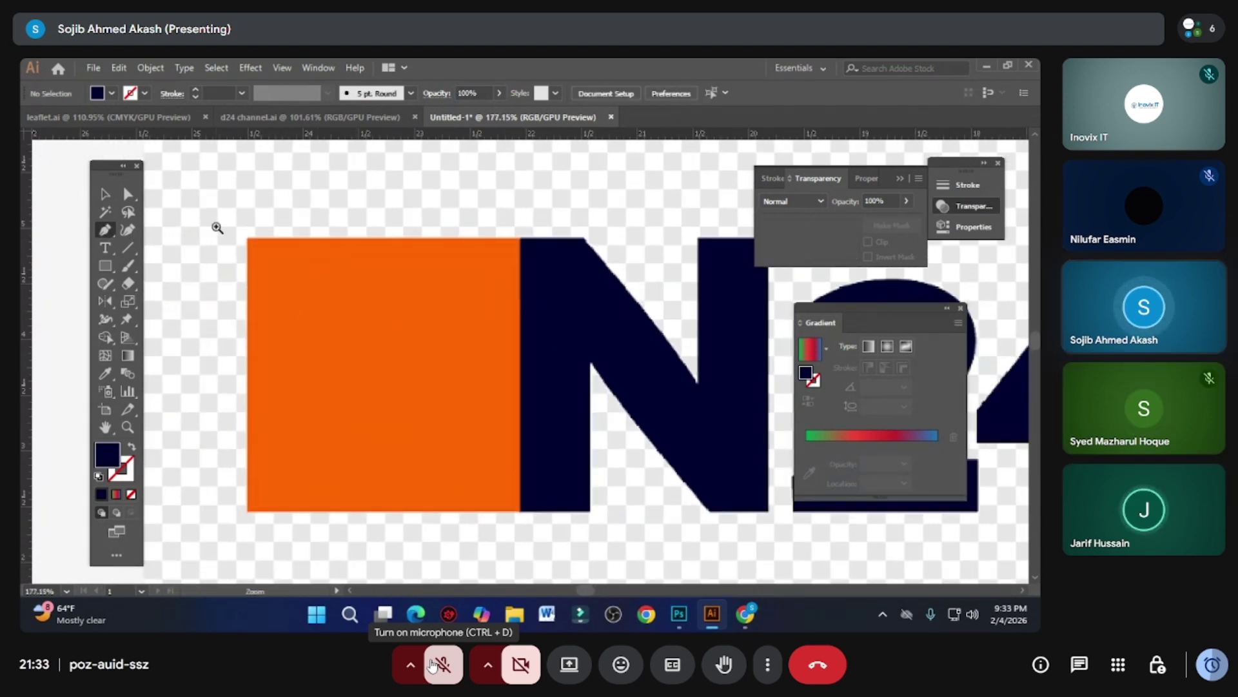
scroll(215, 227, up, 2)
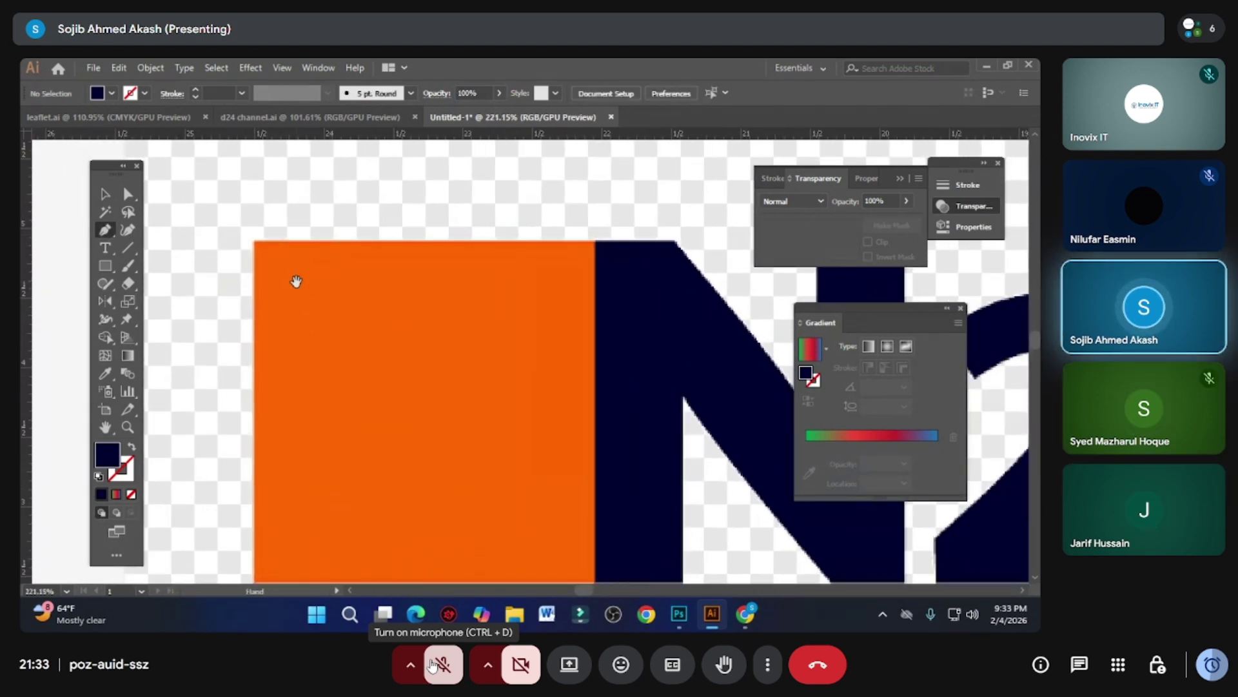
click(255, 244)
scroll(284, 380, down, 3)
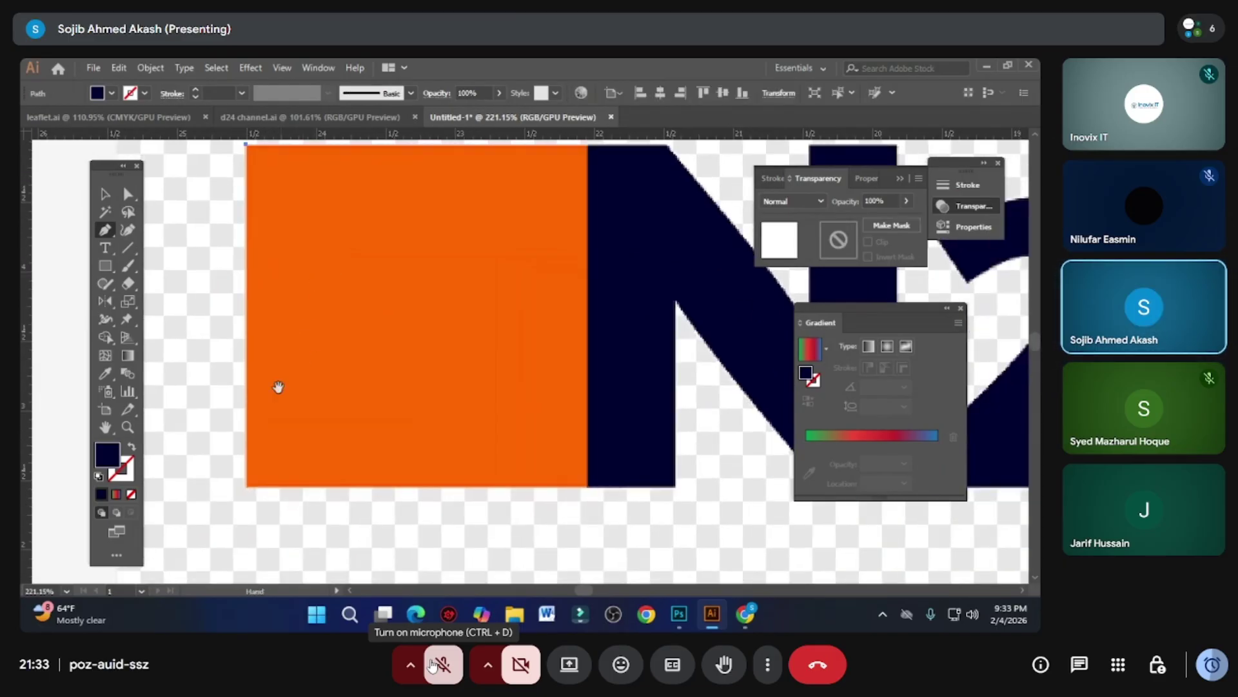
click(247, 487)
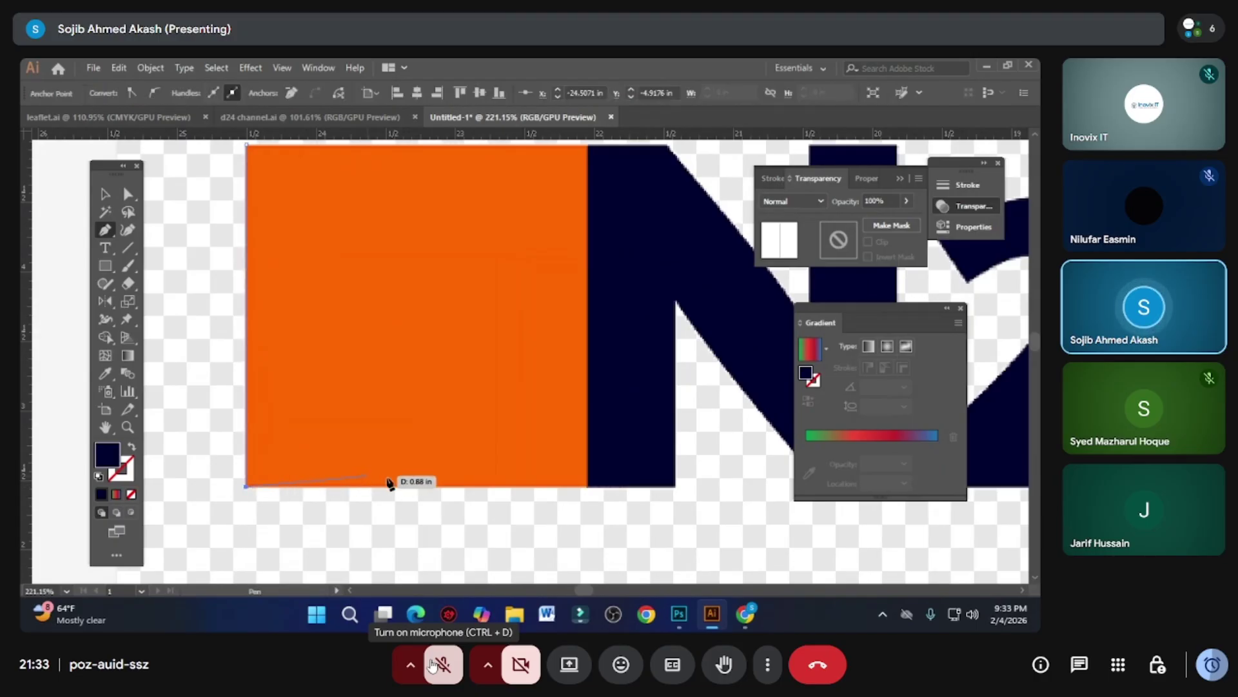
click(586, 486)
scroll(609, 366, up, 5)
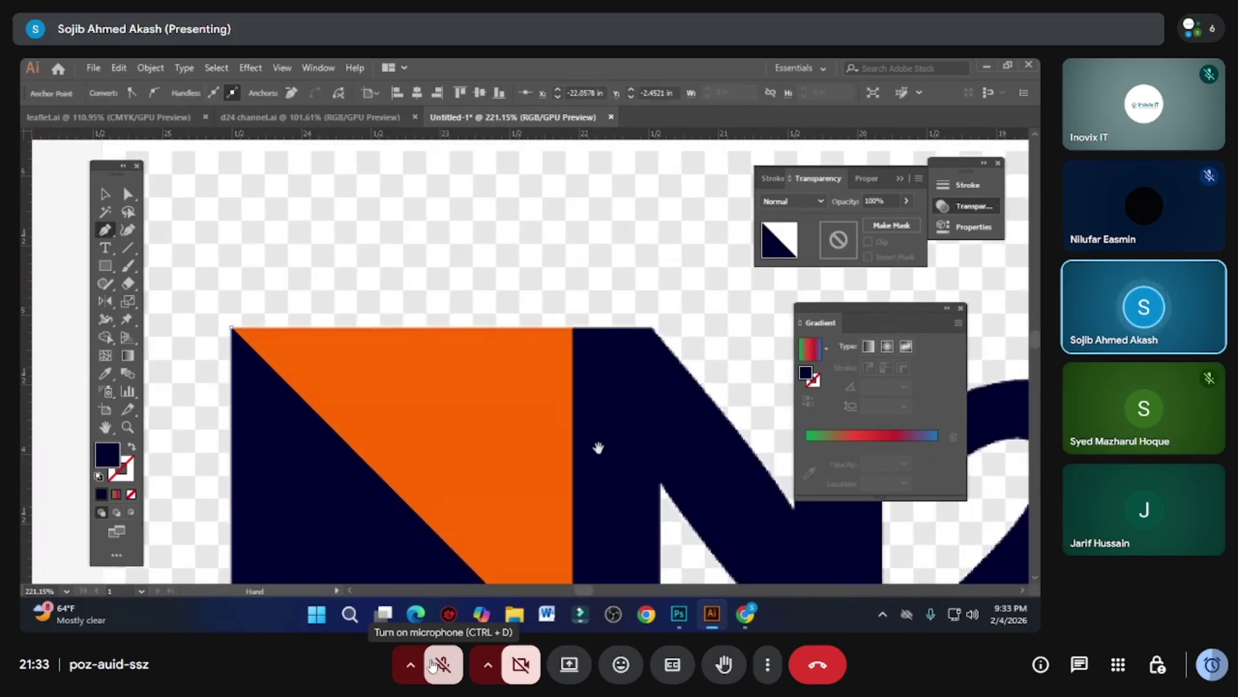
click(572, 328)
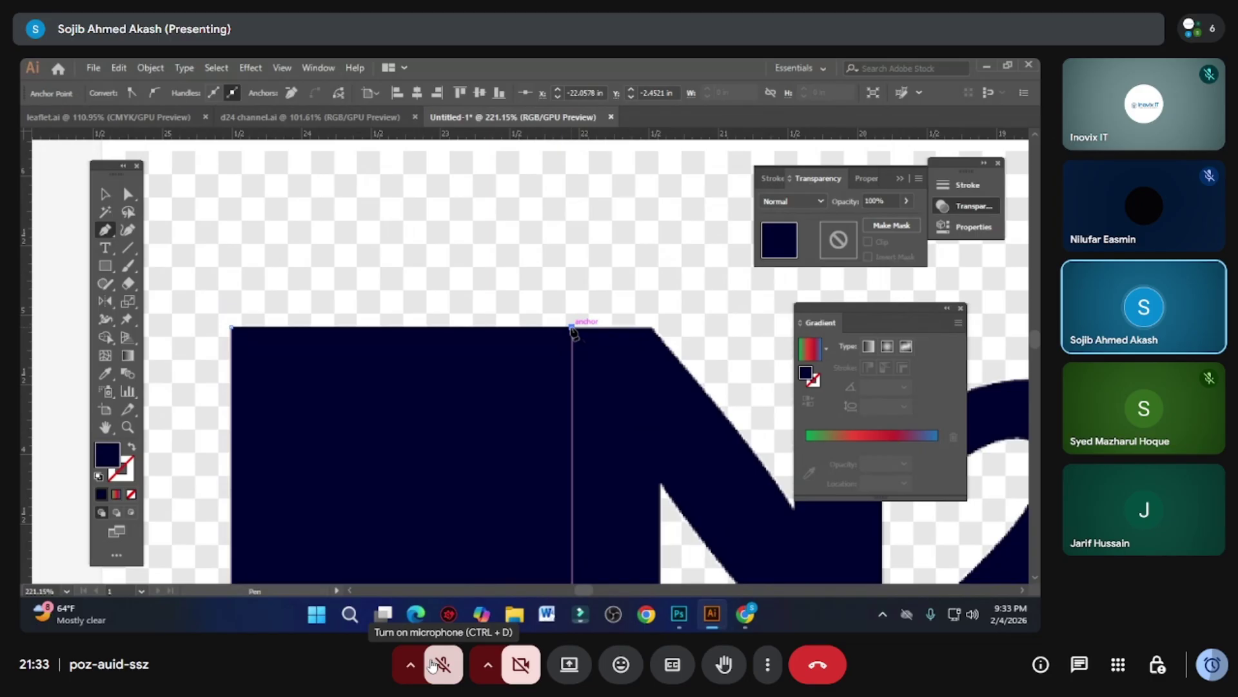
click(232, 328)
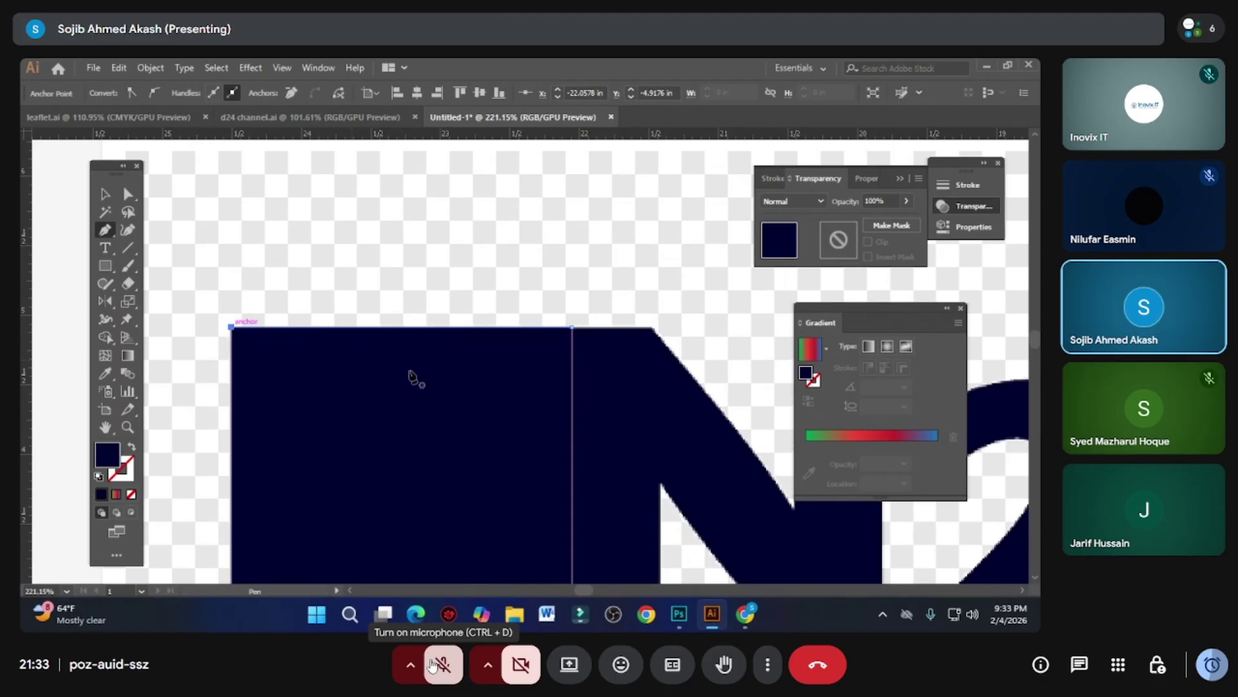
- Select the traced square, fill it with the red-orange swatch, and deselect it
scroll(409, 378, down, 2)
key(v)
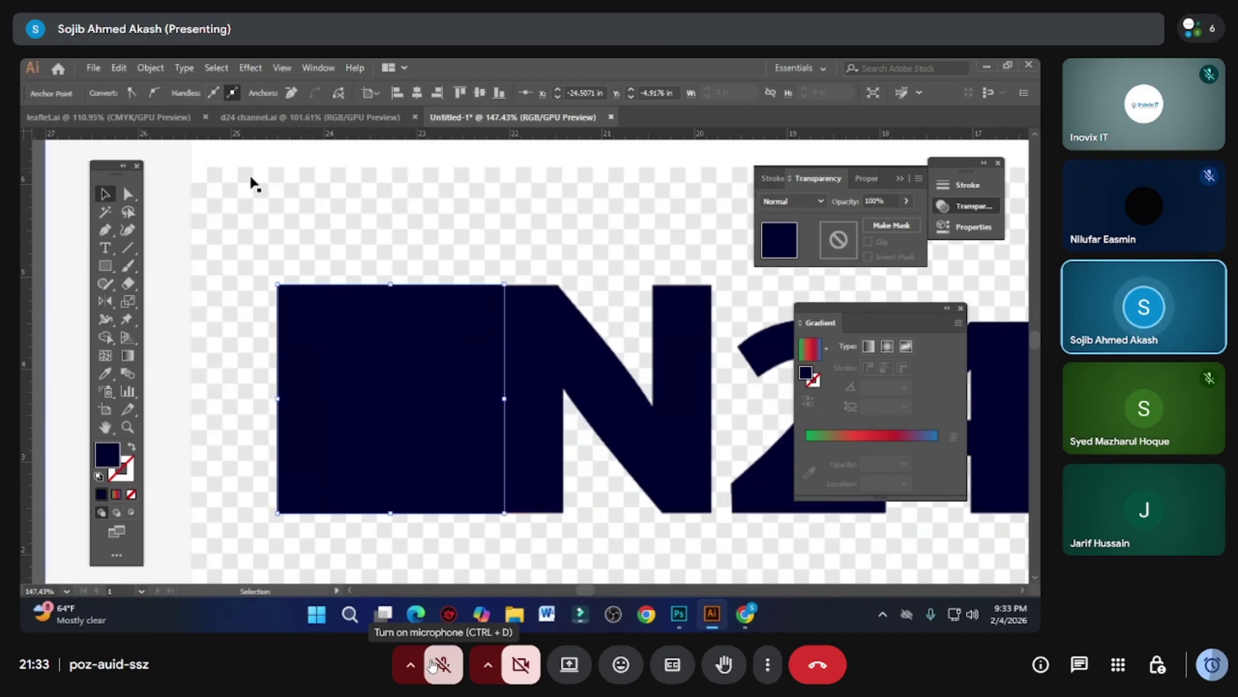
click(398, 213)
click(465, 415)
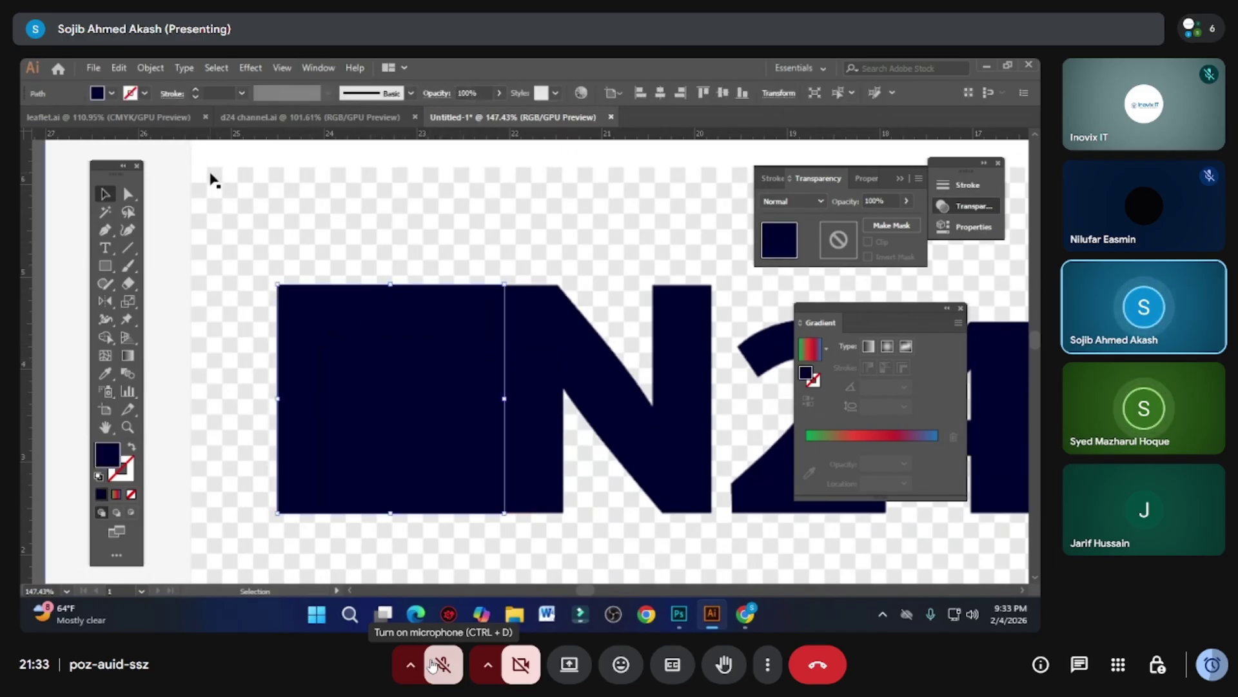
click(111, 93)
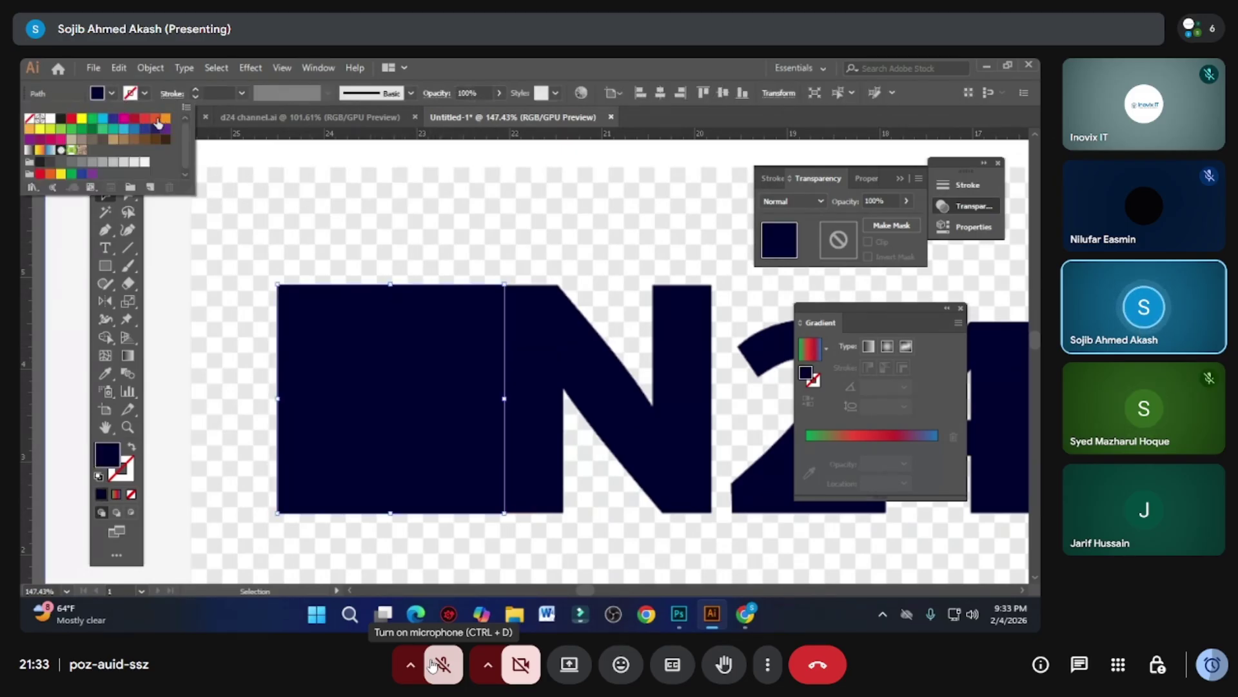
click(160, 123)
scroll(500, 312, down, 2)
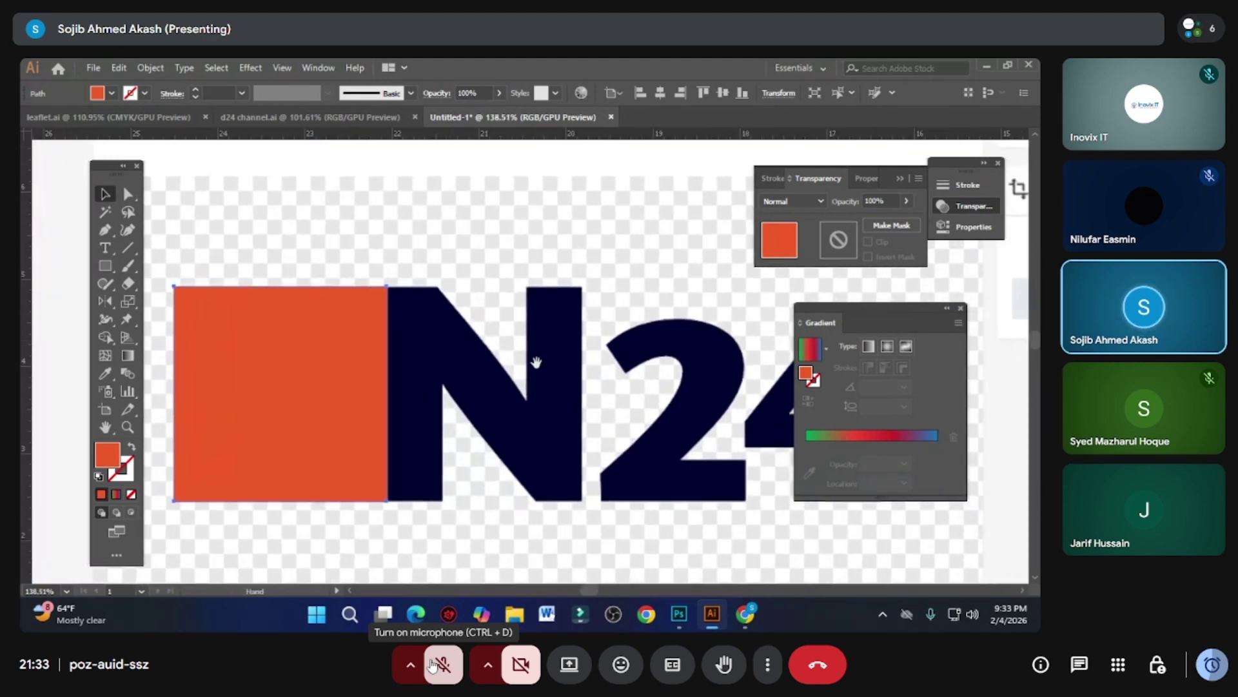
click(429, 235)
click(429, 236)
- Start a Pen path at the N's upper-right corner and trace down its right side, along the bottom and around the lower notch
scroll(415, 304, down, 2)
scroll(201, 224, up, 3)
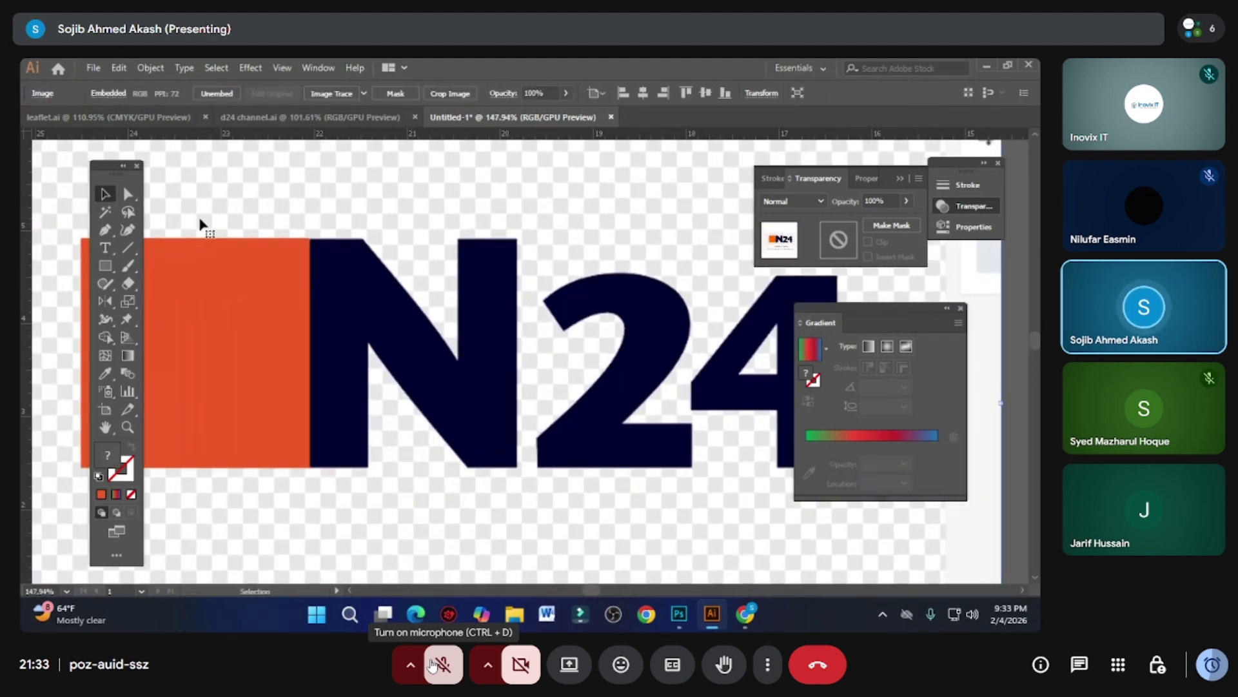
click(109, 229)
scroll(653, 288, up, 3)
click(530, 232)
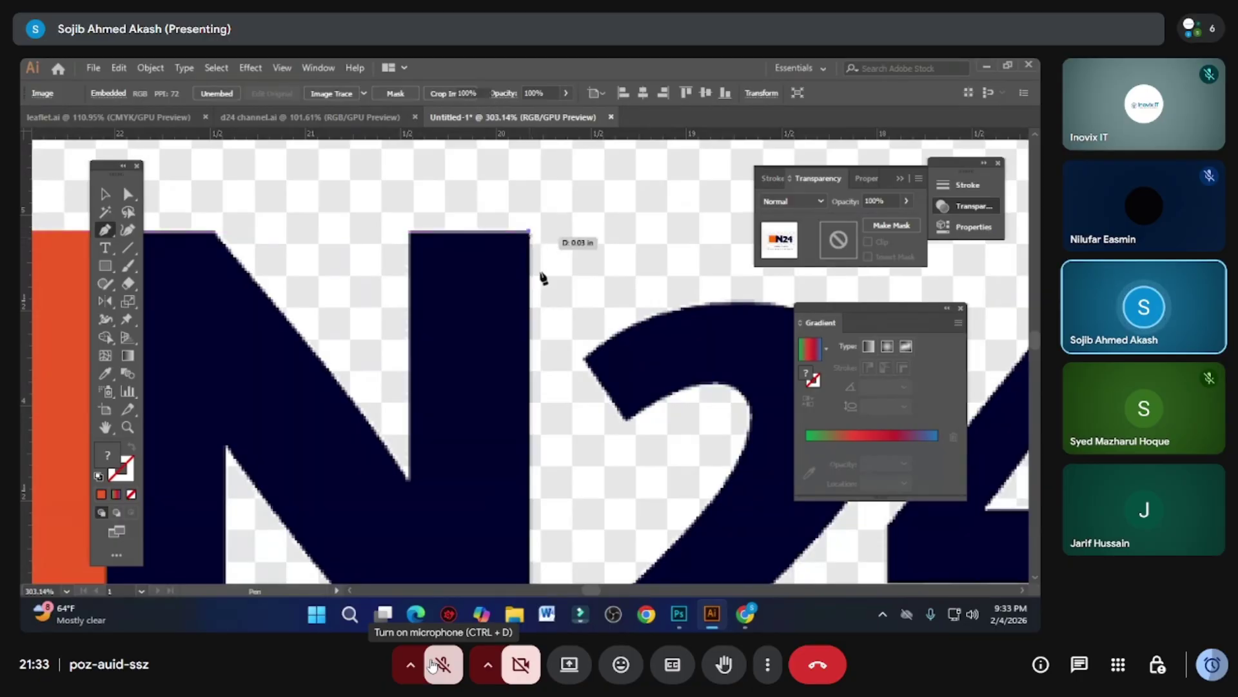
scroll(560, 262, down, 3)
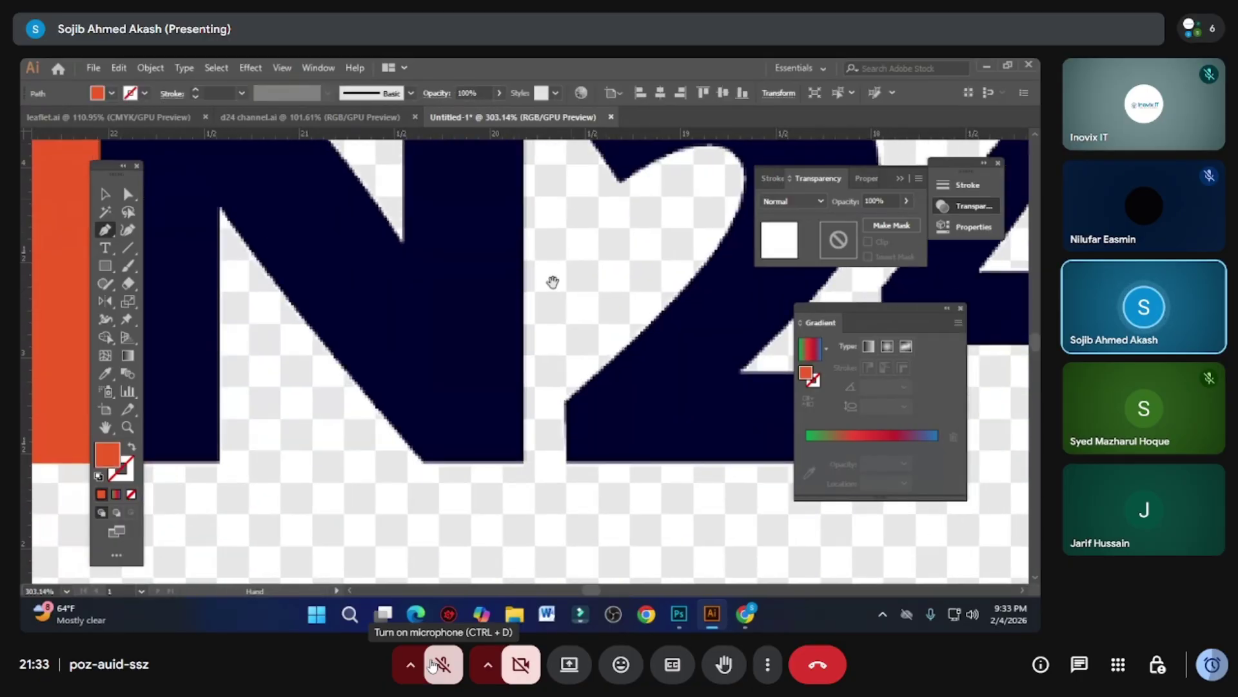
click(525, 463)
click(425, 462)
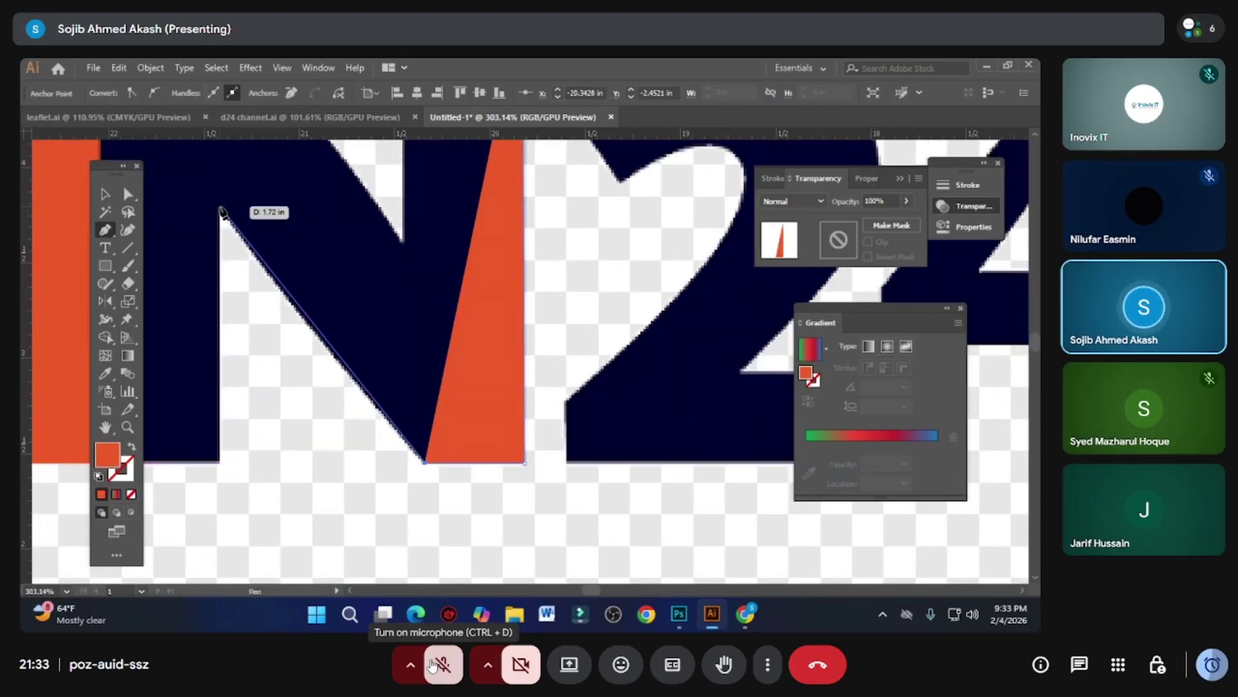
click(219, 206)
click(220, 462)
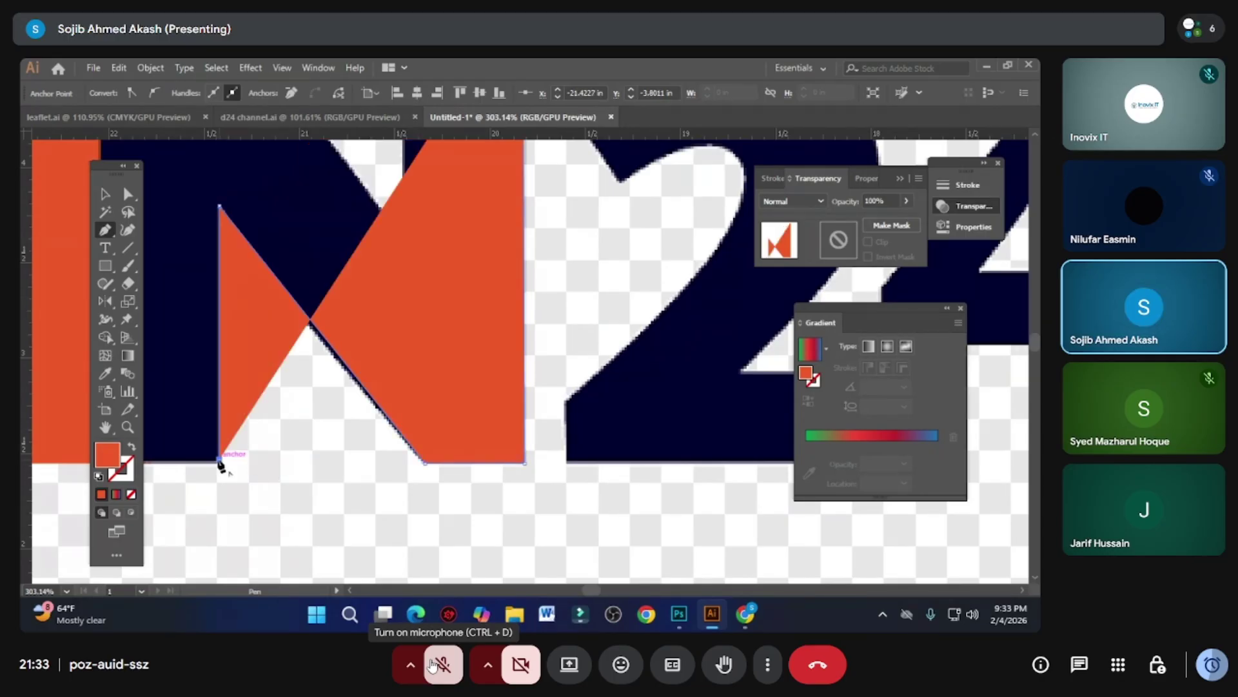
- Extend the N path to the left stem's outer bottom corner and up to the letter's upper-left corner
drag(221, 463, 567, 432)
click(453, 431)
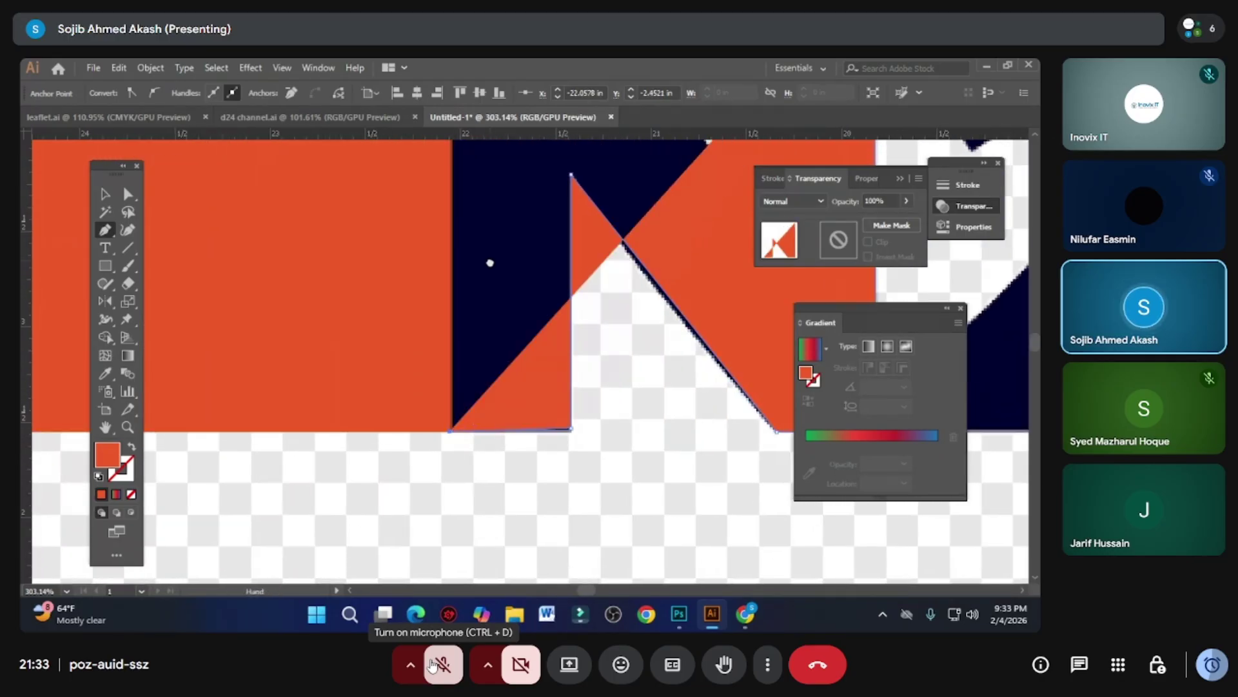
scroll(483, 310, up, 5)
click(444, 273)
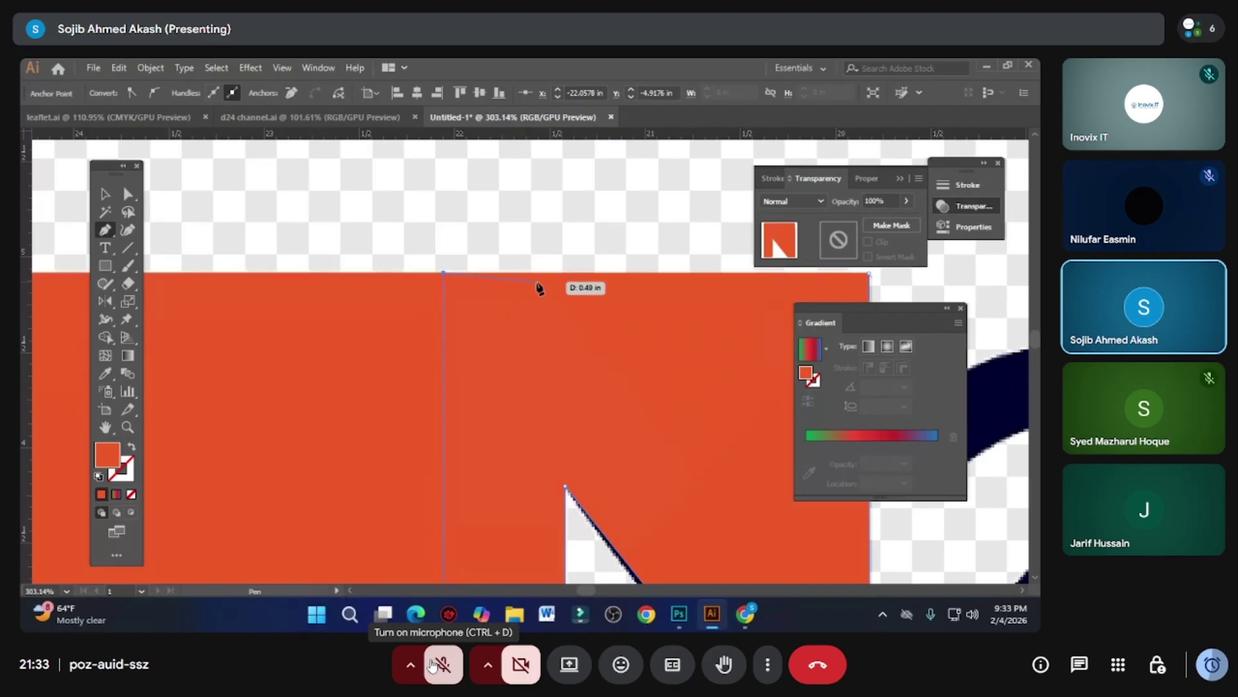
drag(666, 361, 580, 319)
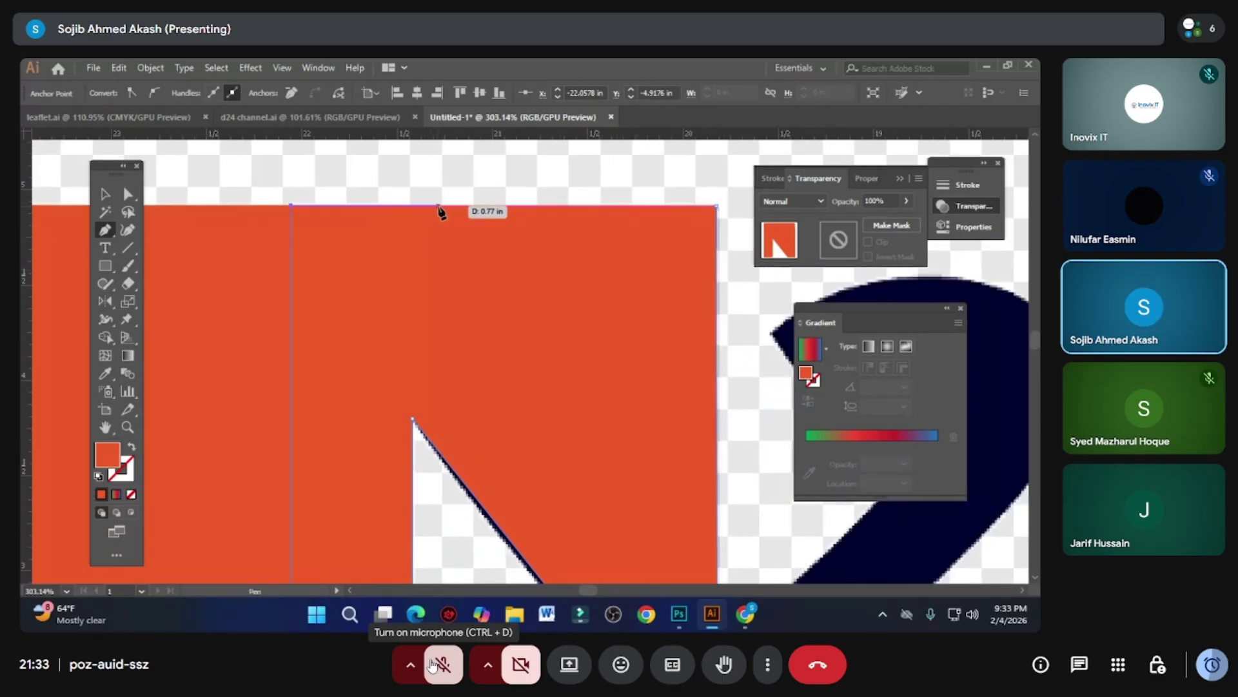
scroll(583, 396, down, 3)
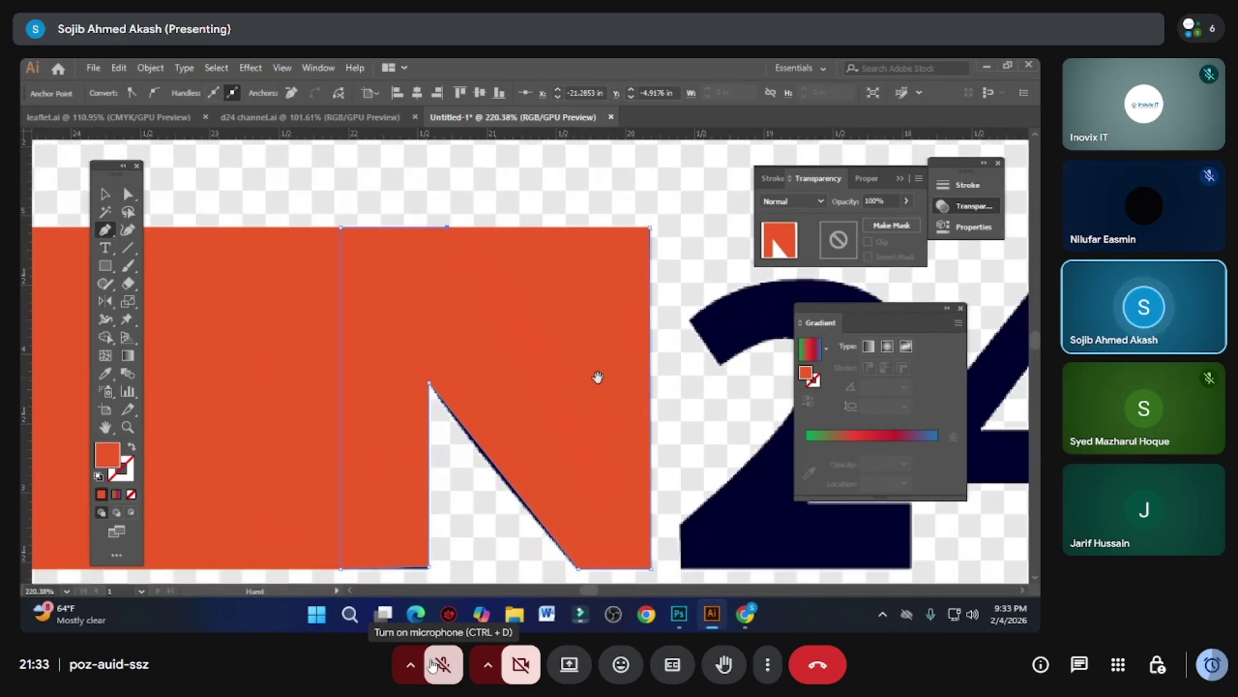
click(132, 448)
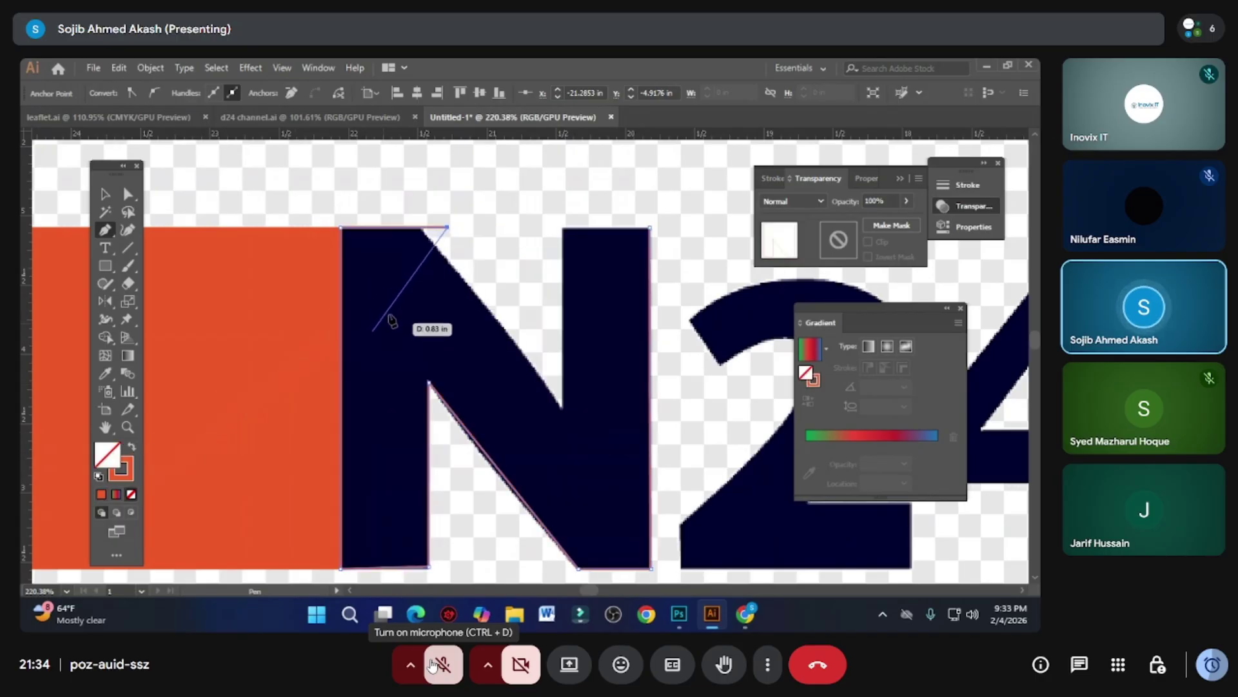
key(shift+x)
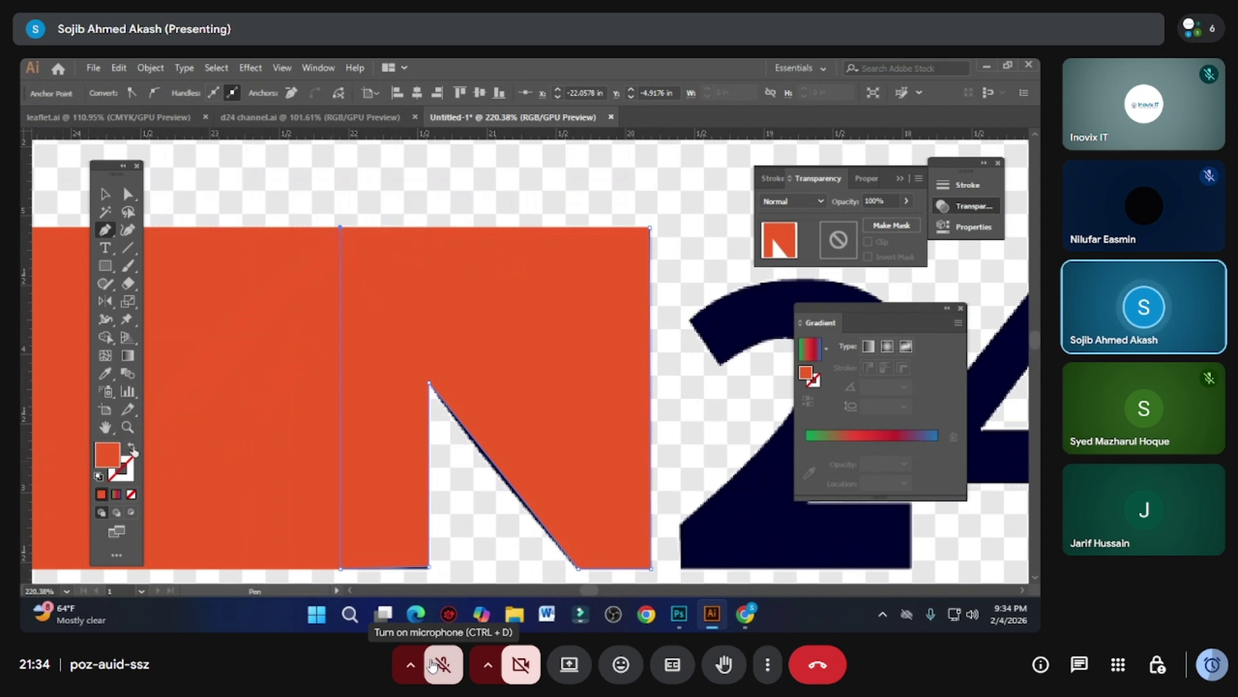
- Swap the path's fill and stroke, trace the N's upper notch with corner anchors, and close the path at the upper-right corner
click(133, 449)
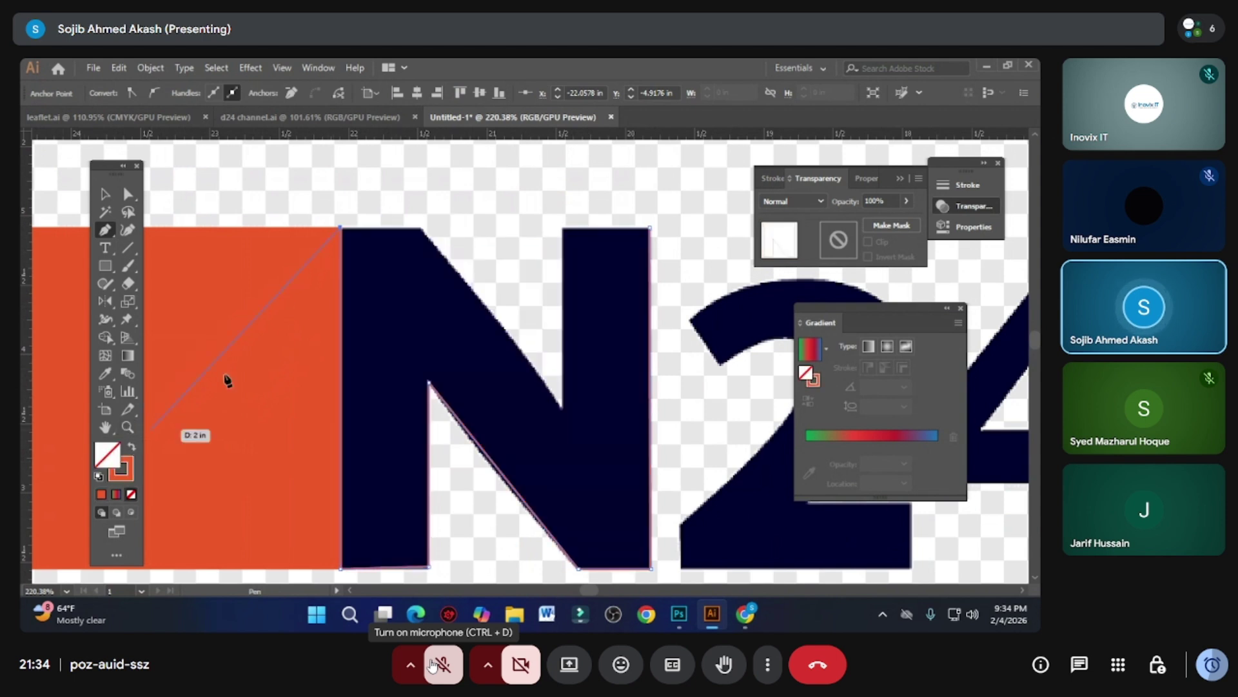
click(423, 228)
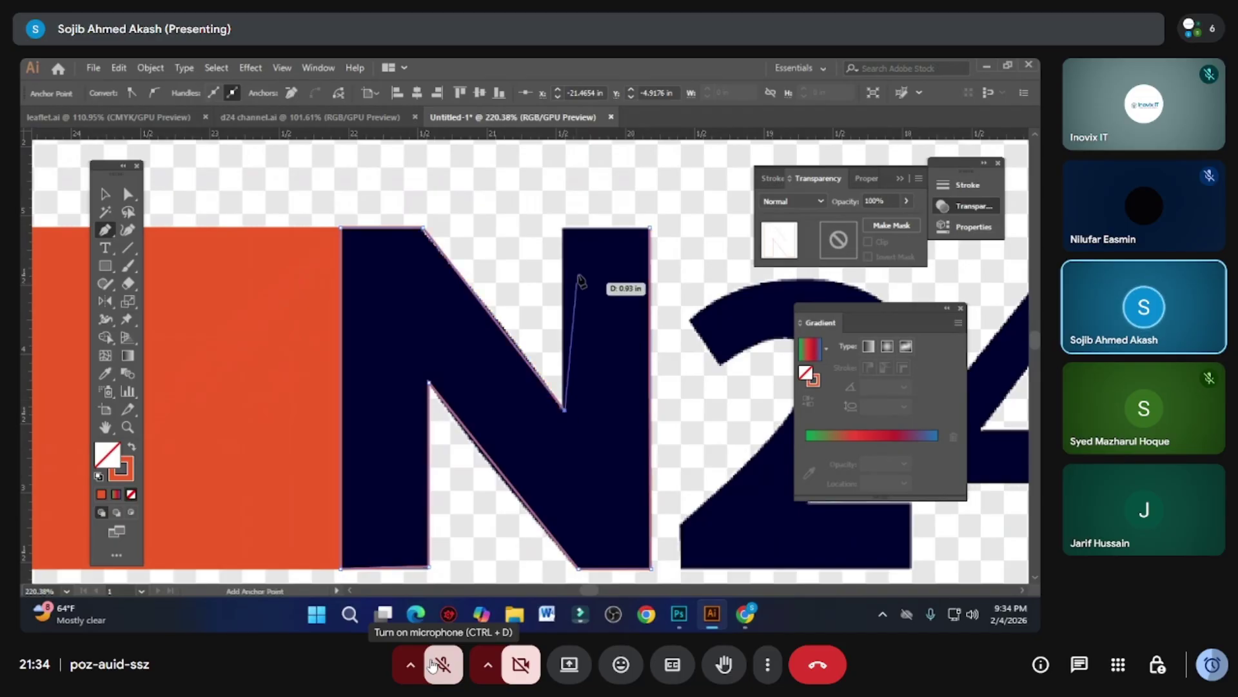
click(561, 227)
click(658, 227)
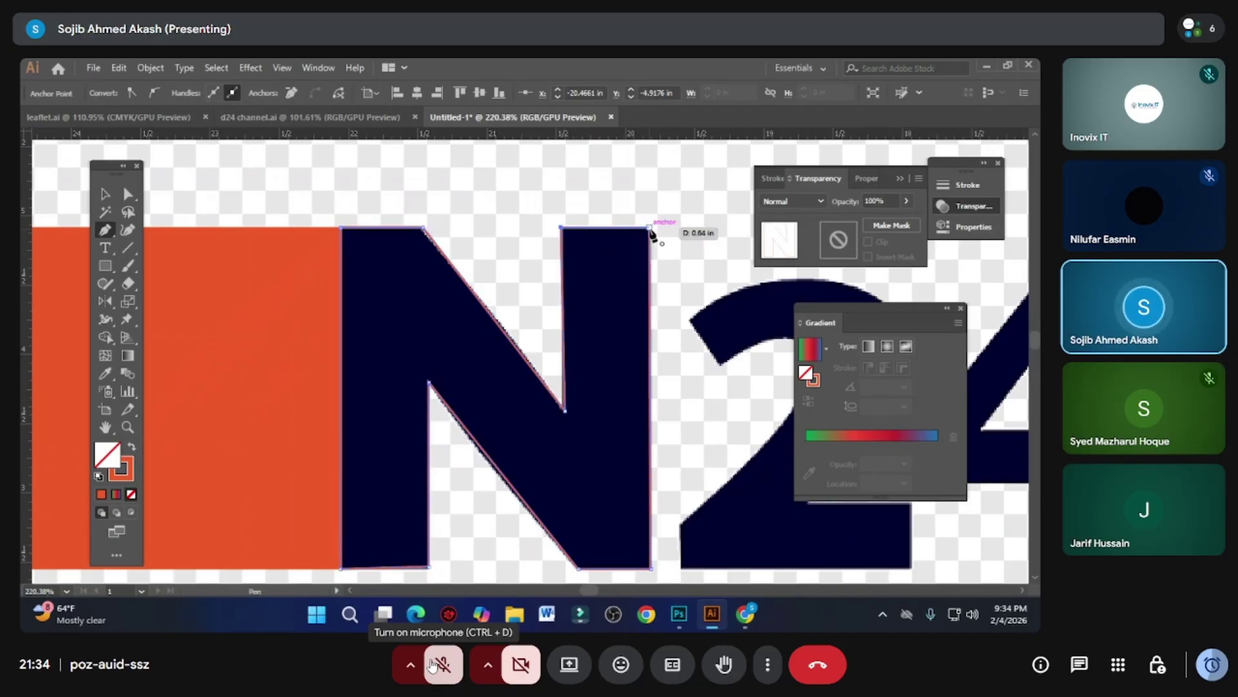
- Swap the closed N path's stroke colour back to its fill, and recolour the letter with the dark indigo swatch
scroll(652, 260, down, 4)
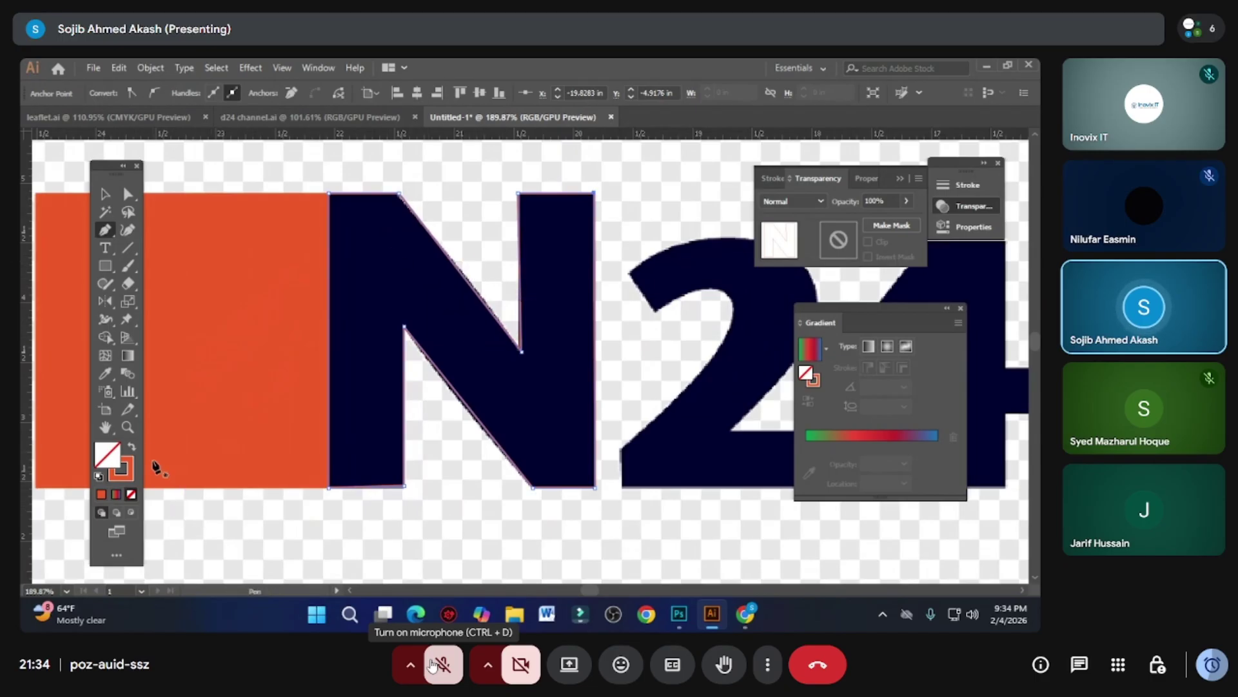
click(133, 450)
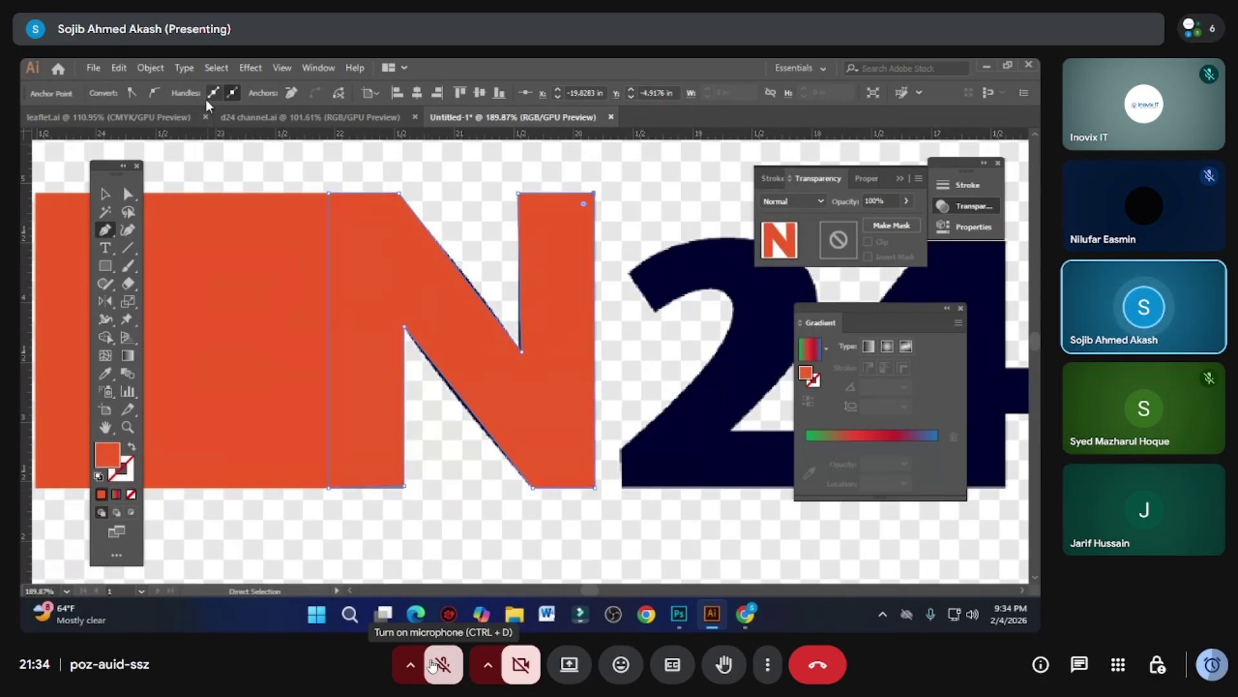
click(105, 193)
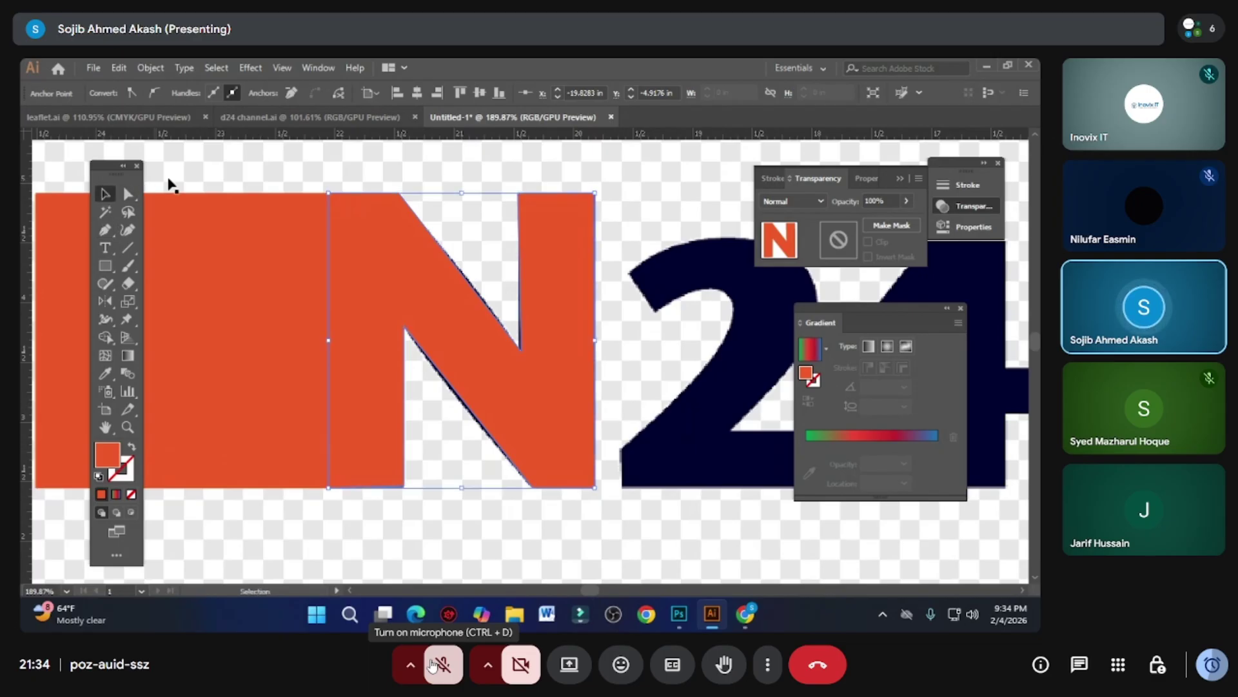
click(112, 93)
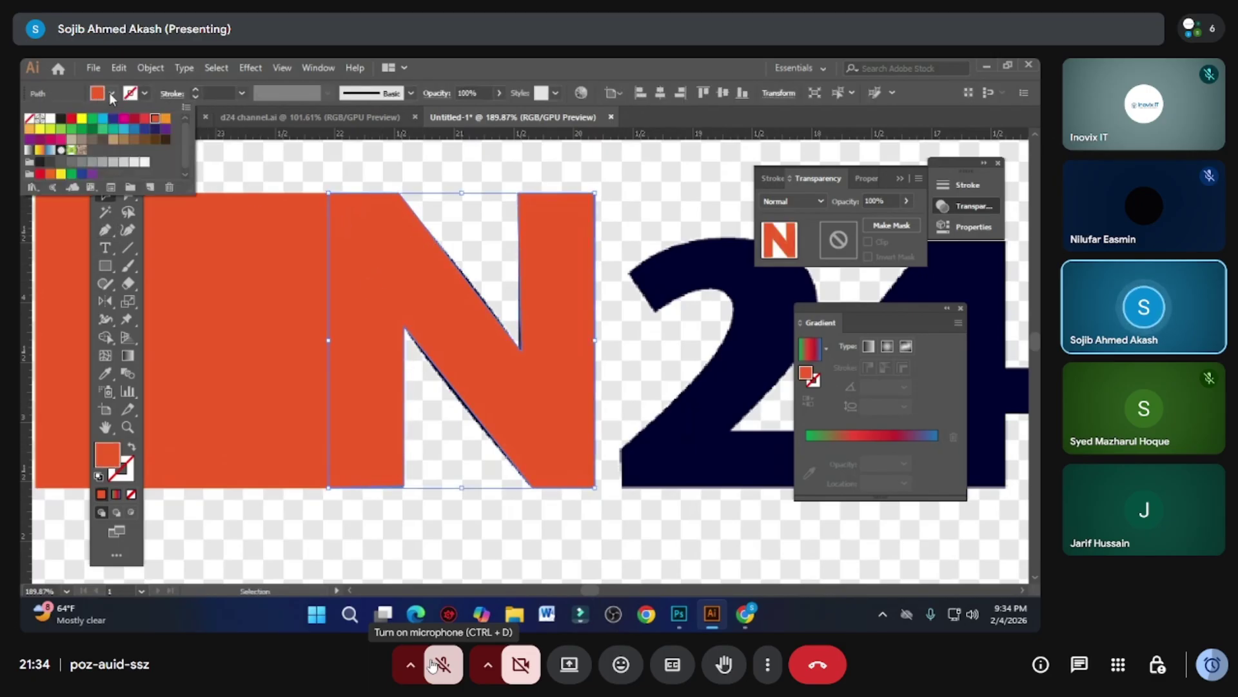
click(154, 132)
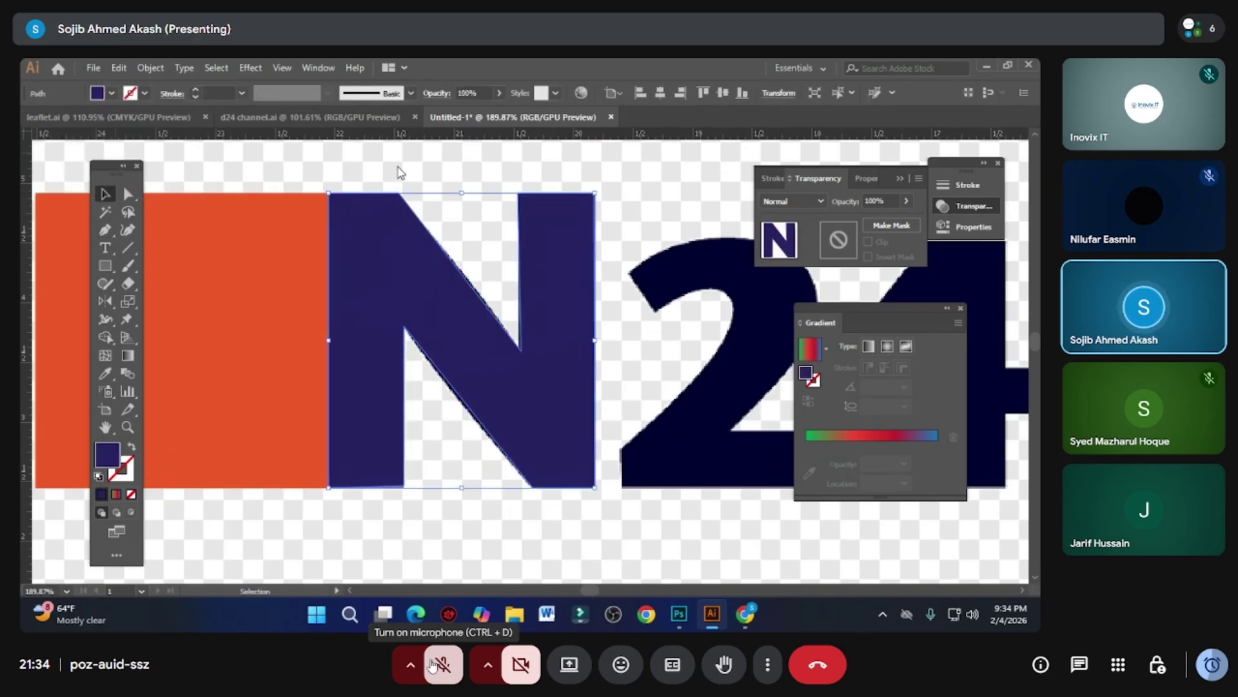
- Deselect the N, hide all panels to clear the area around the digits 24, and activate the Pen tool
scroll(588, 278, down, 3)
scroll(318, 345, up, 3)
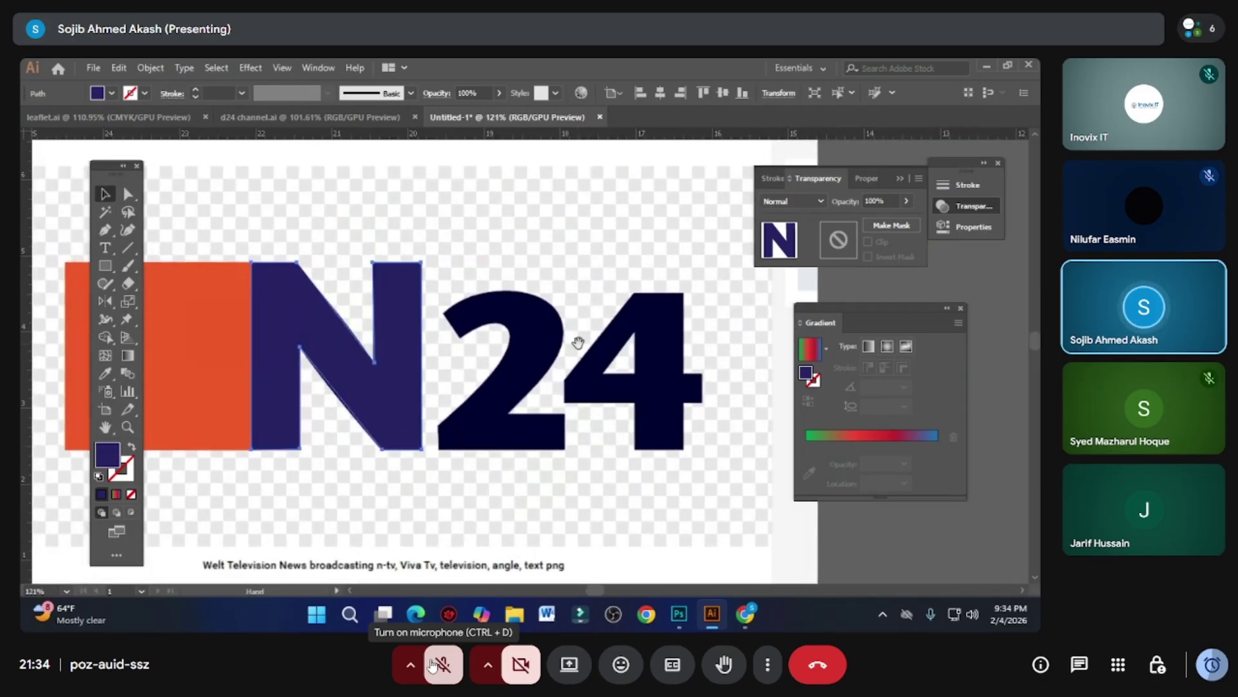
scroll(575, 346, right, 3)
click(800, 297)
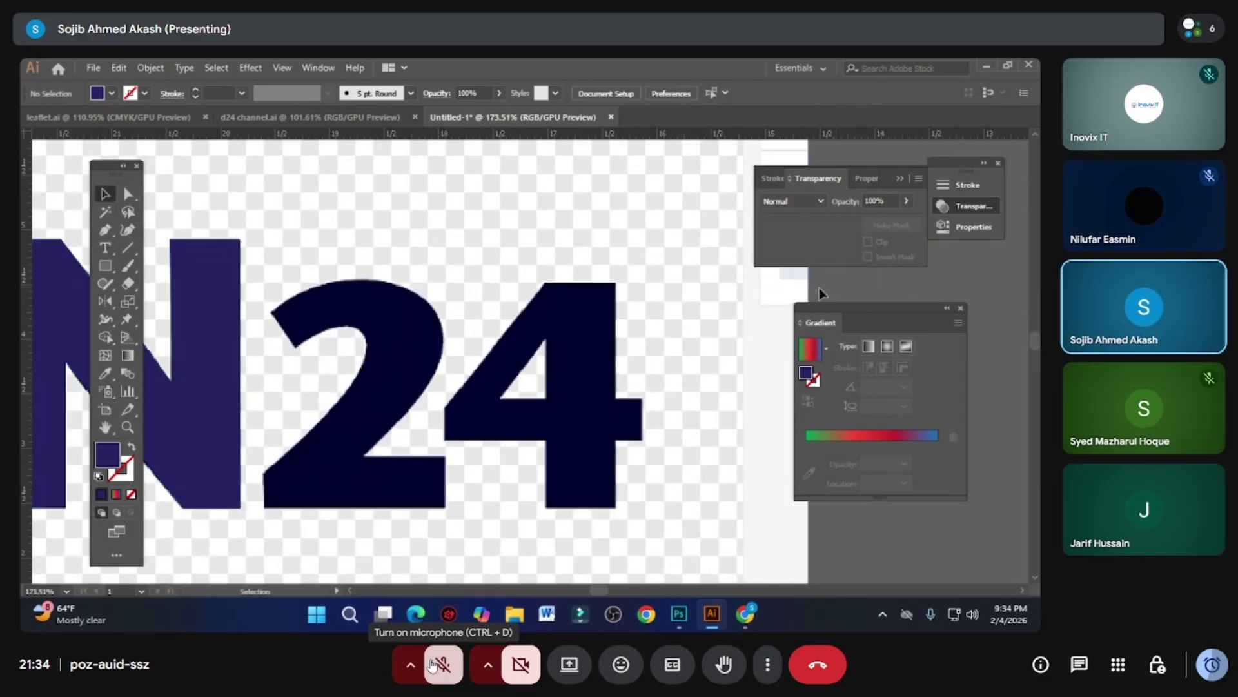
key(Tab)
key(z)
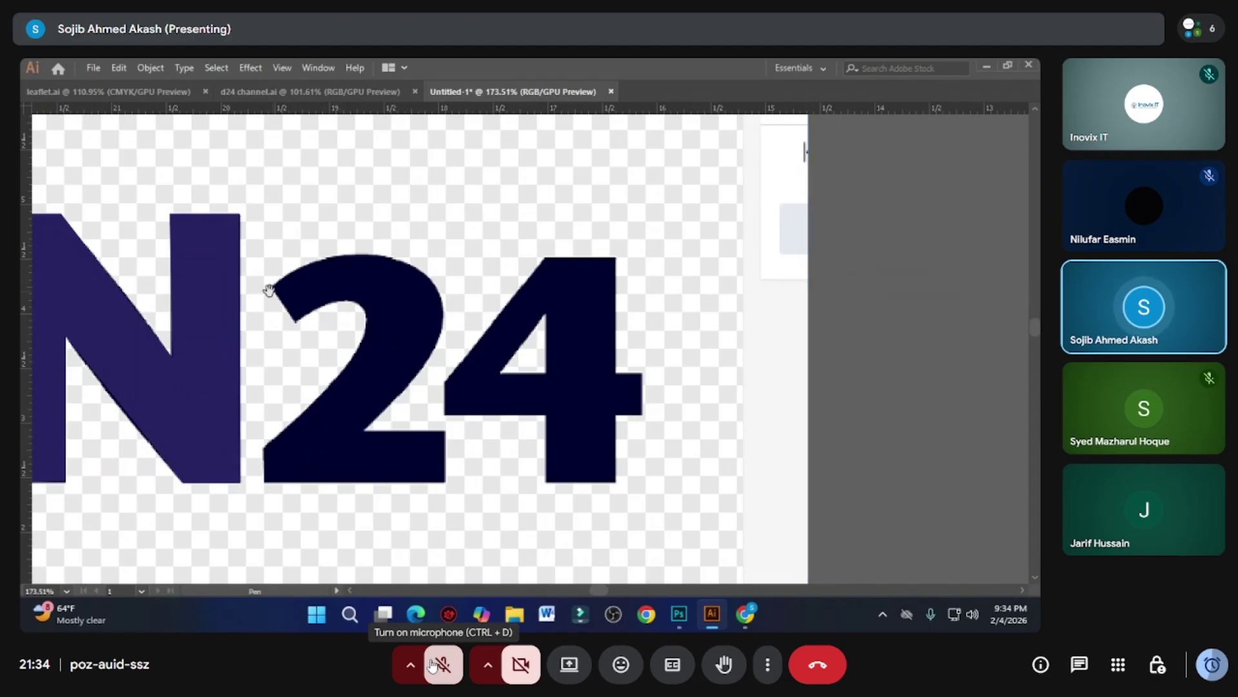
- Start a path at the 2's upper-left tip and curve it over the top arc and onto the right shoulder
drag(293, 284, 454, 322)
click(244, 284)
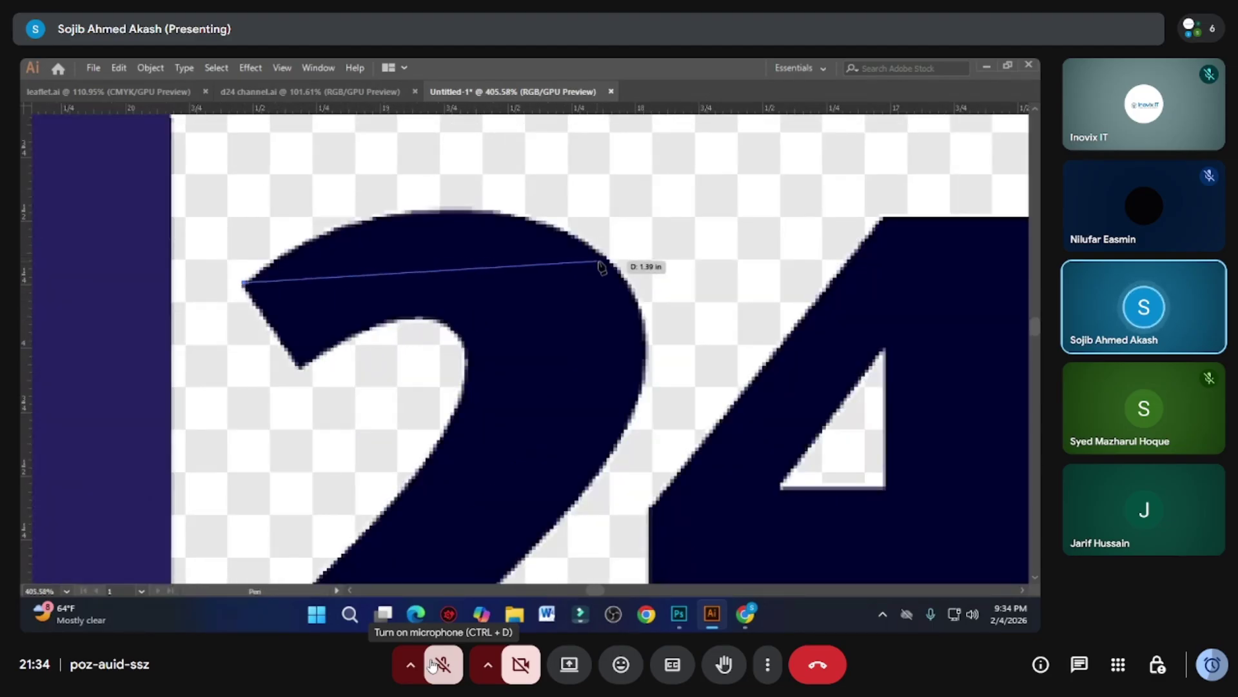
drag(534, 221, 664, 263)
scroll(613, 267, down, 1)
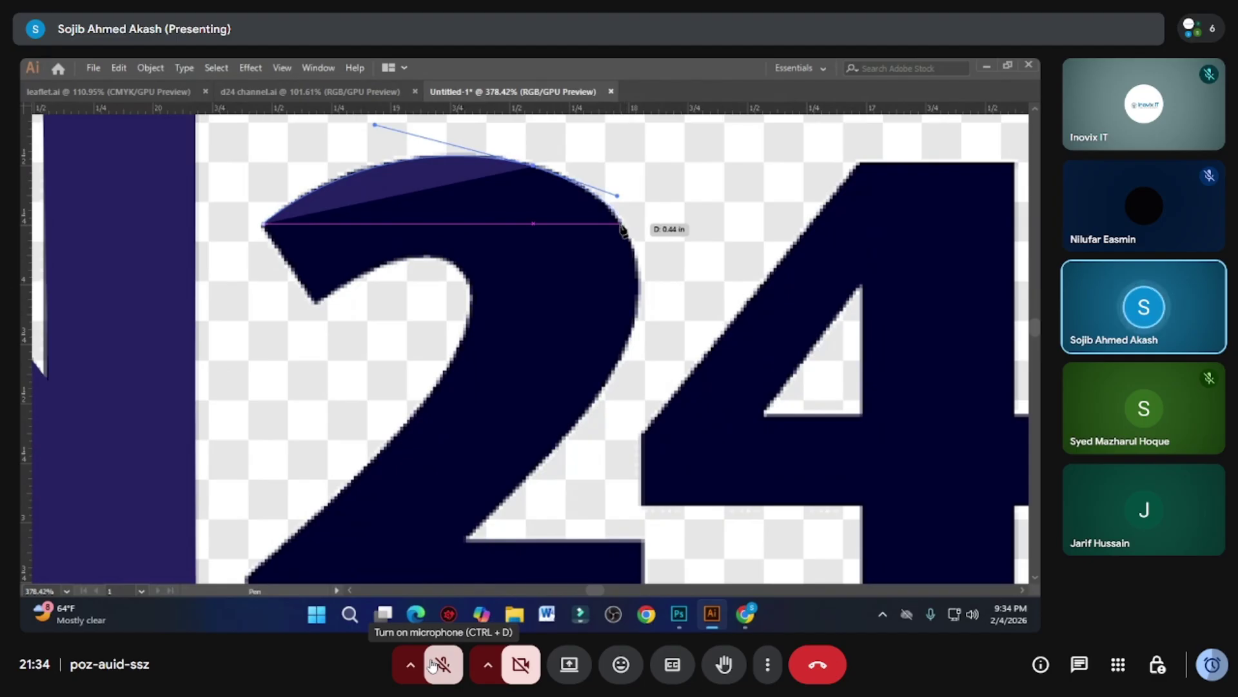
scroll(623, 258, down, 1)
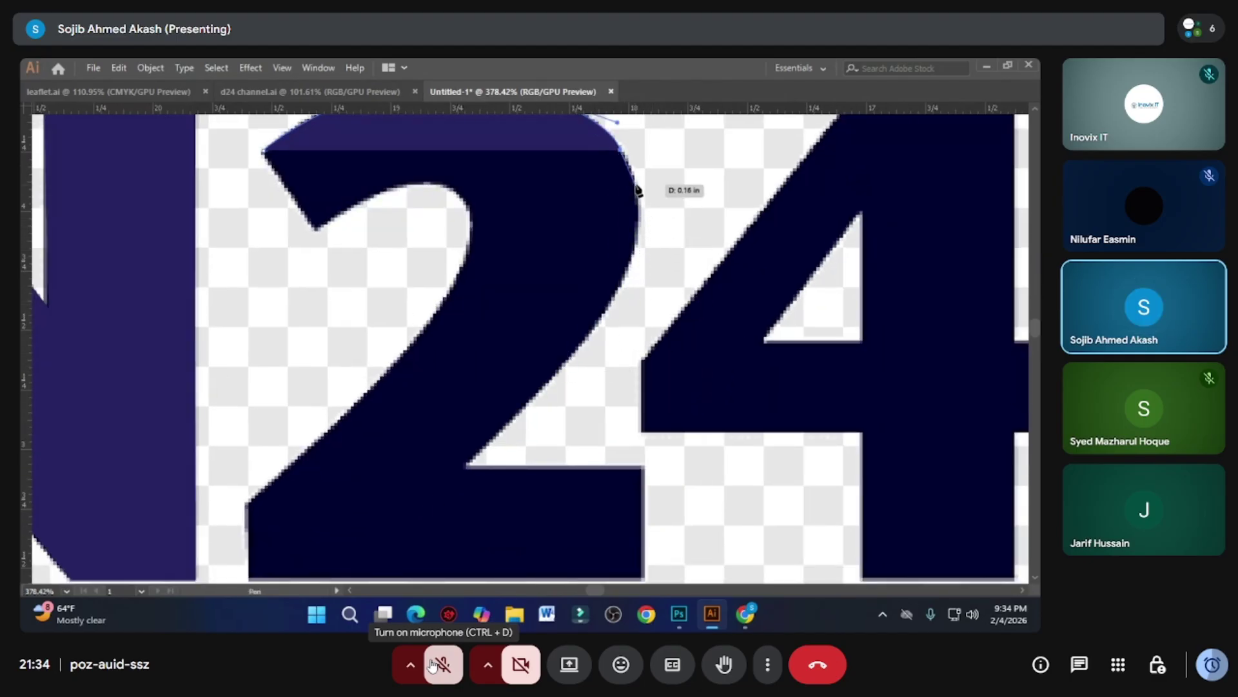
scroll(636, 186, down, 2)
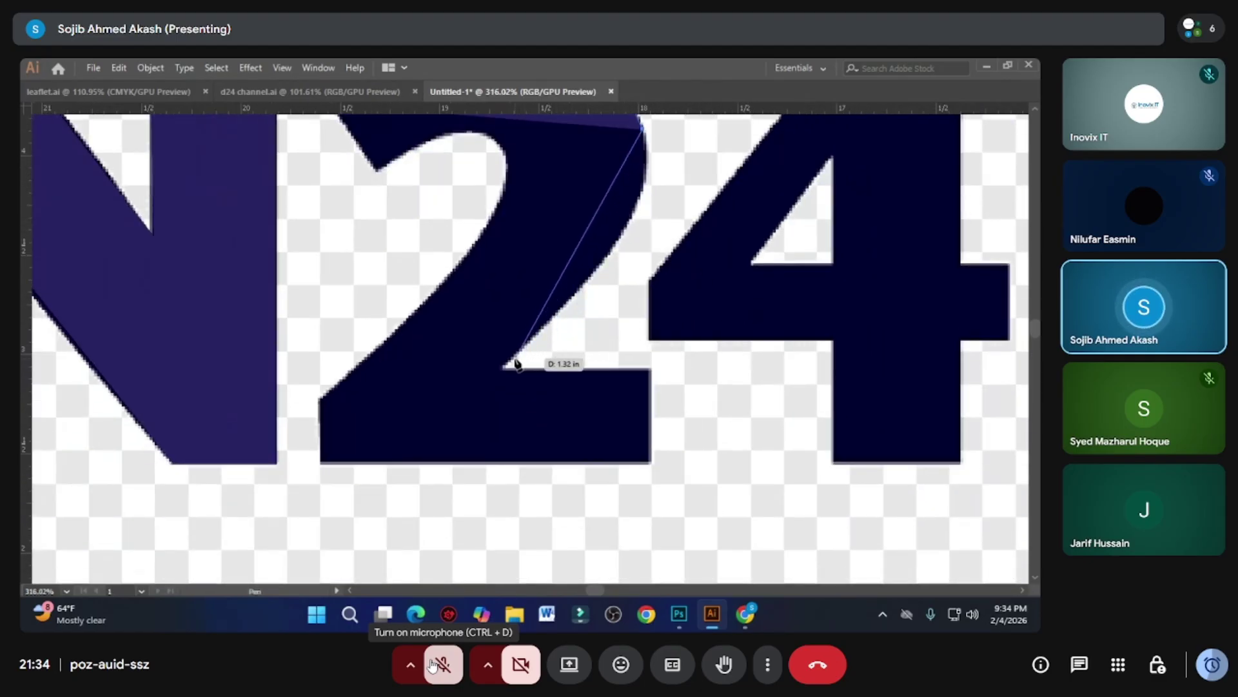
- Curve the path down to the 2's inner notch and trace around its base with straight corner anchors
drag(505, 365, 417, 444)
drag(495, 385, 503, 366)
click(651, 370)
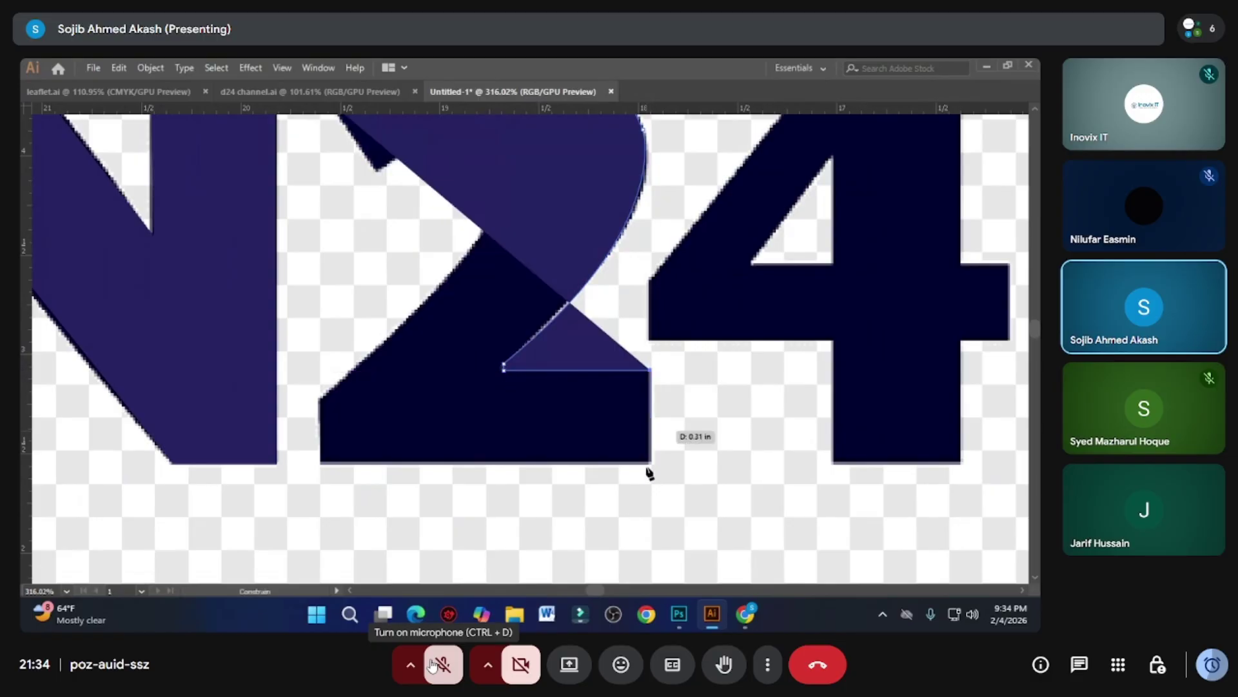
click(651, 462)
click(322, 463)
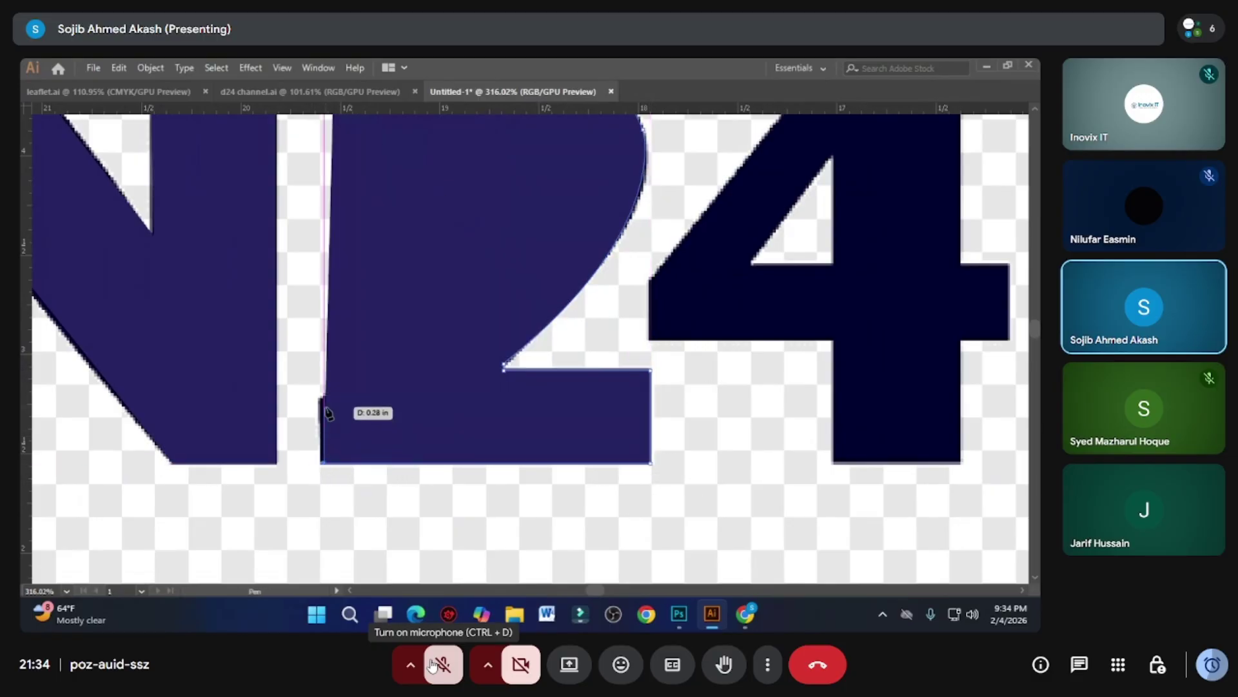
- Try tracing the 2's inner diagonal up to its bend with curve anchors at different spots, and undo the attempts
drag(416, 369, 339, 582)
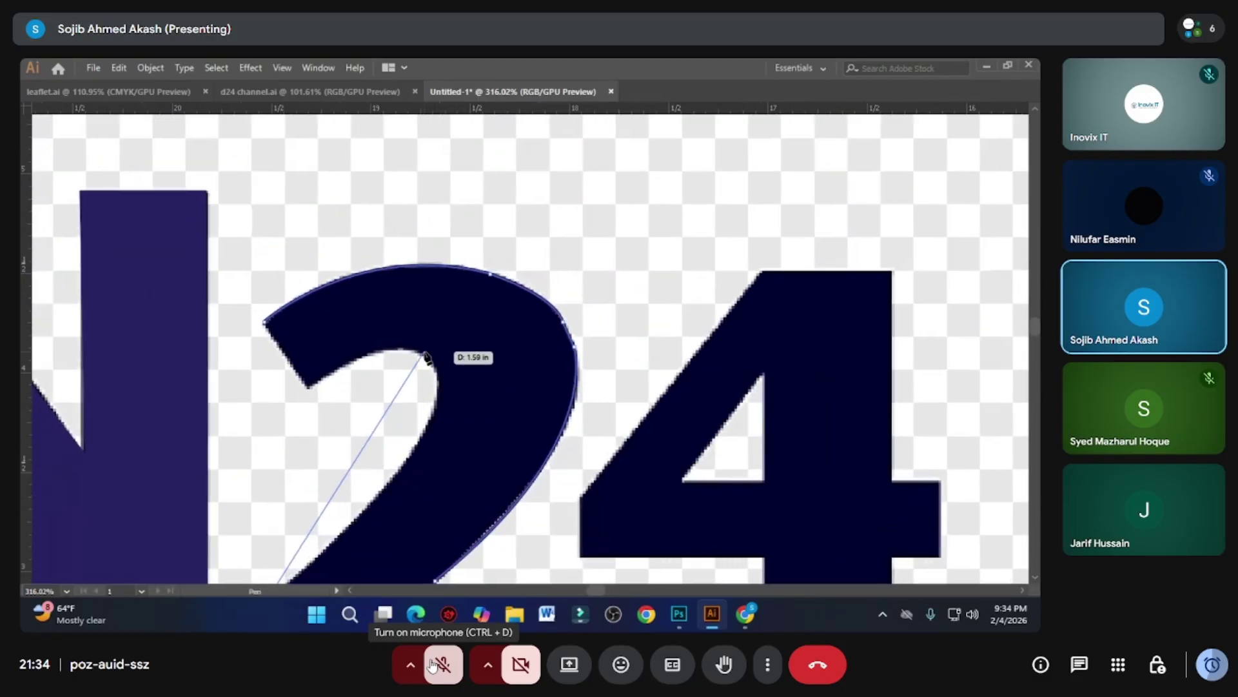
scroll(452, 368, down, 2)
drag(452, 384, 630, 365)
scroll(436, 333, down, 3)
key(ctrl+space)
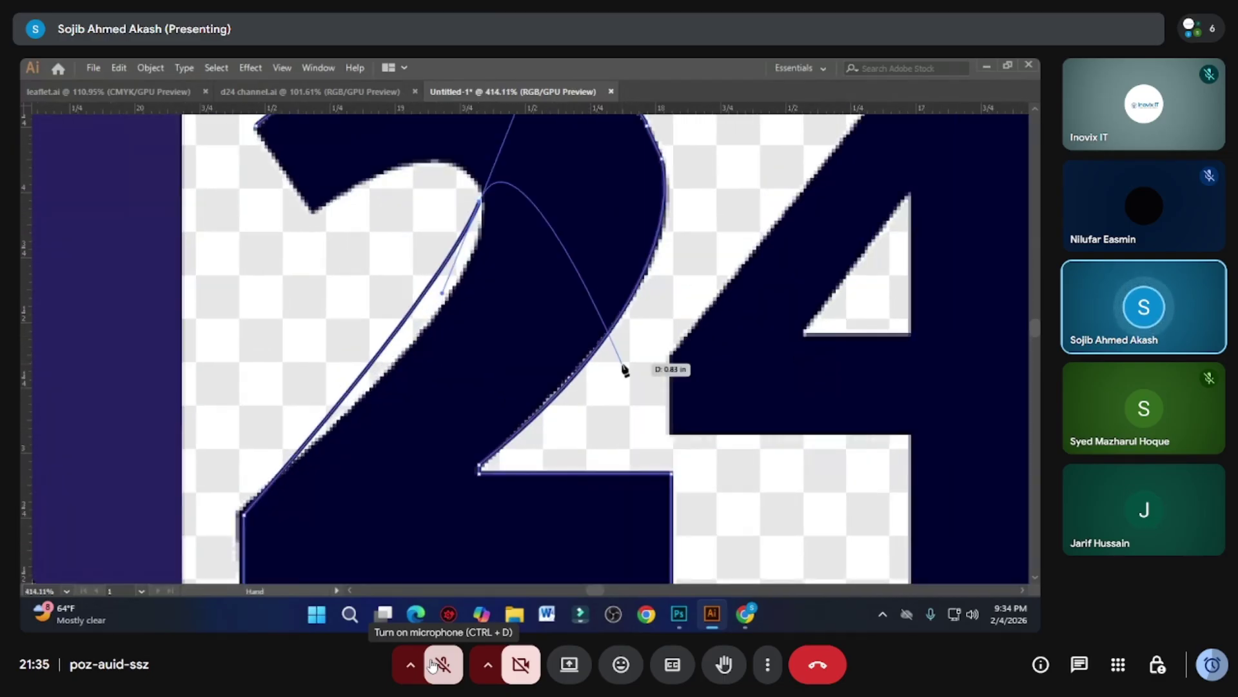
drag(419, 367, 348, 392)
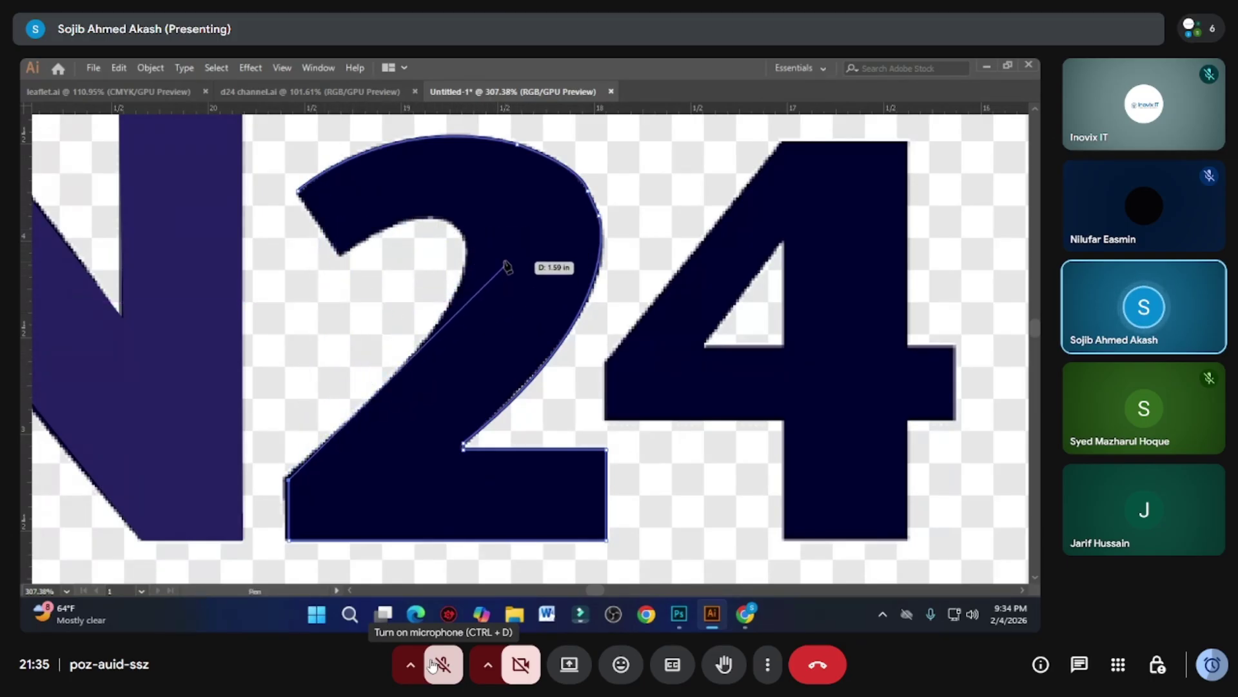
drag(459, 324, 572, 330)
scroll(572, 330, down, 1)
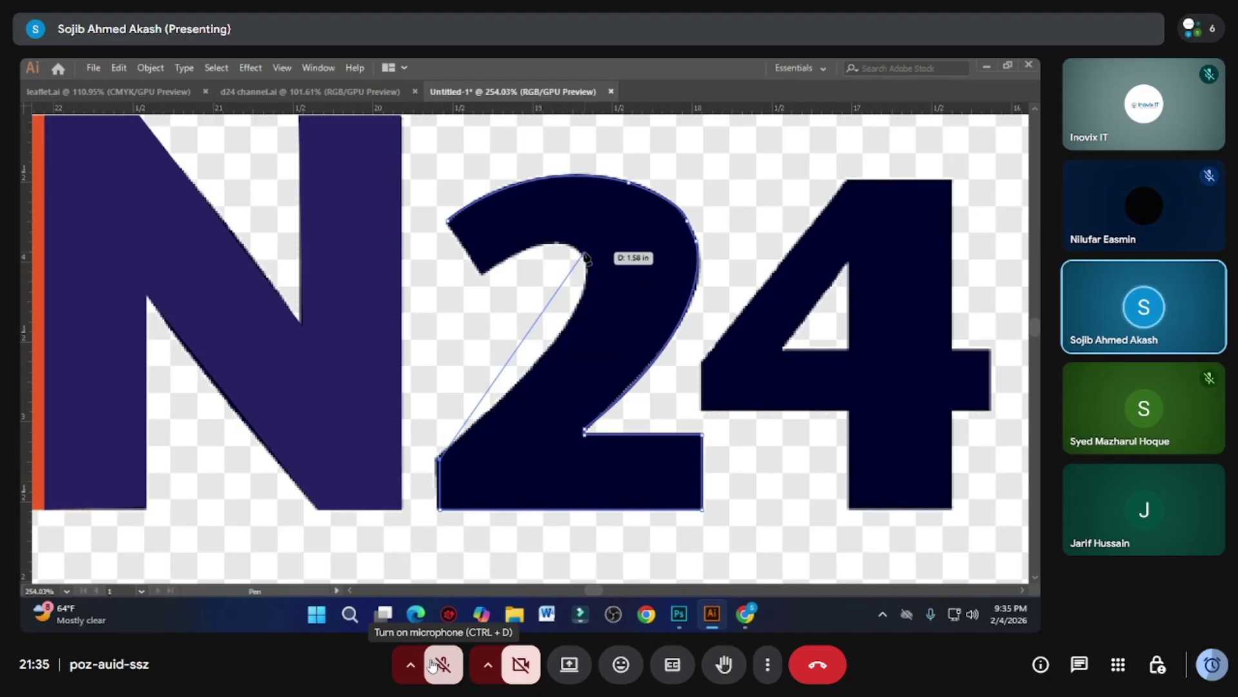
drag(584, 251, 771, 163)
key(ctrl+z)
key(ctrl+z)
key(ctrl+z)
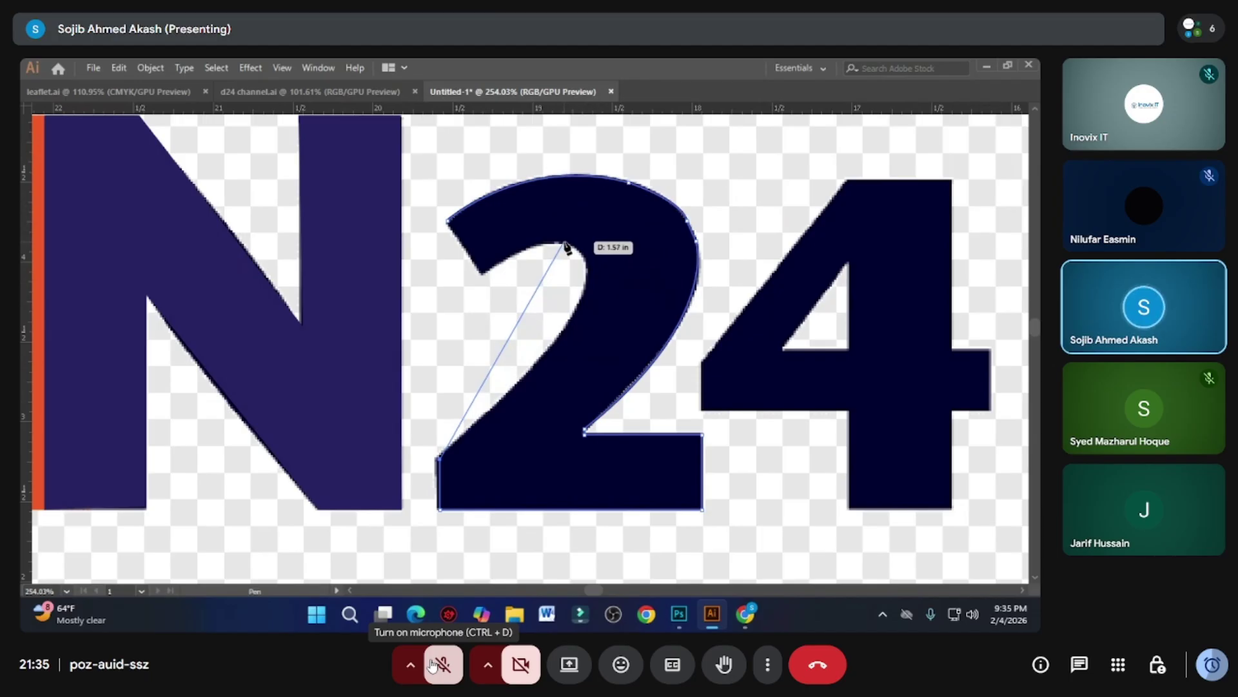
- Mark the curve from the 2's inner bend to its base in red on a screen capture, and discard the capture
key(Print)
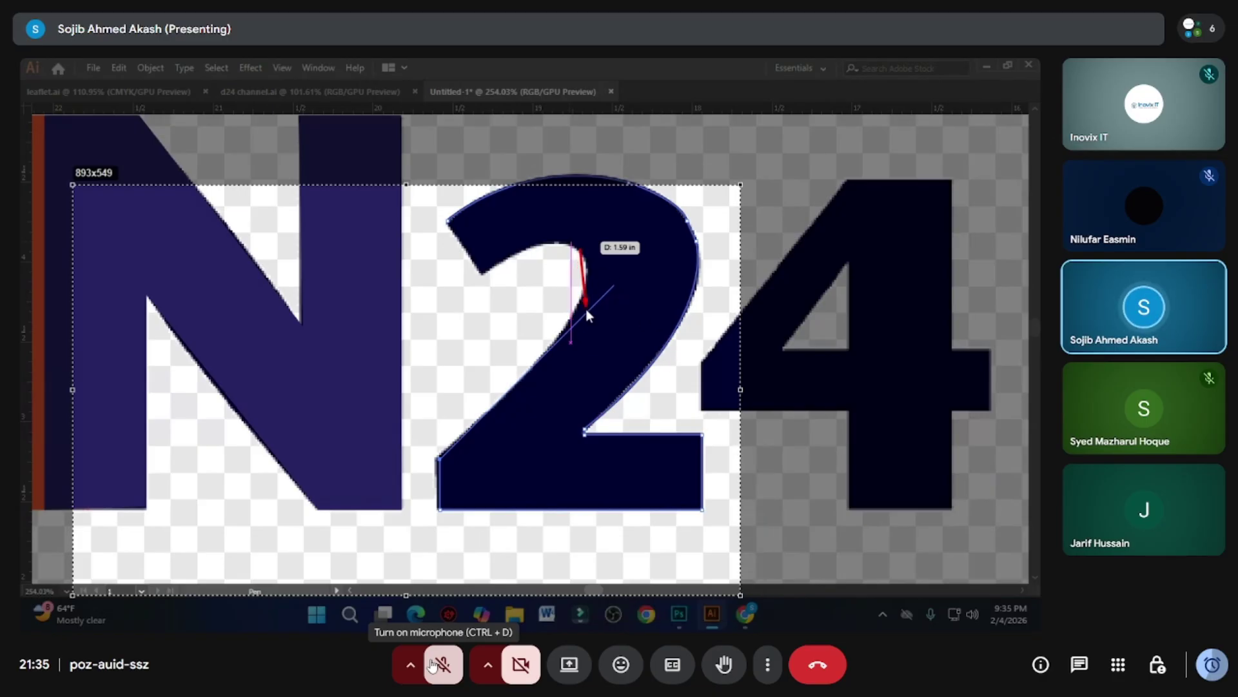
drag(585, 308, 587, 310)
key(ctrl+z)
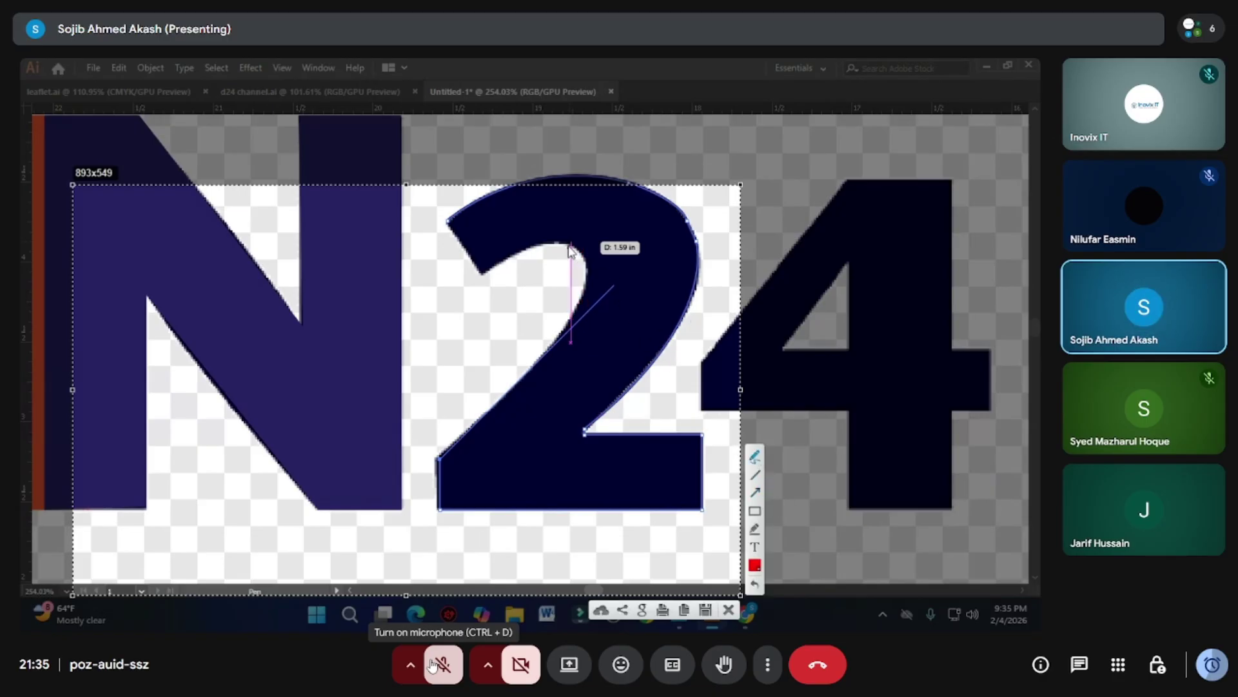
drag(566, 243, 567, 244)
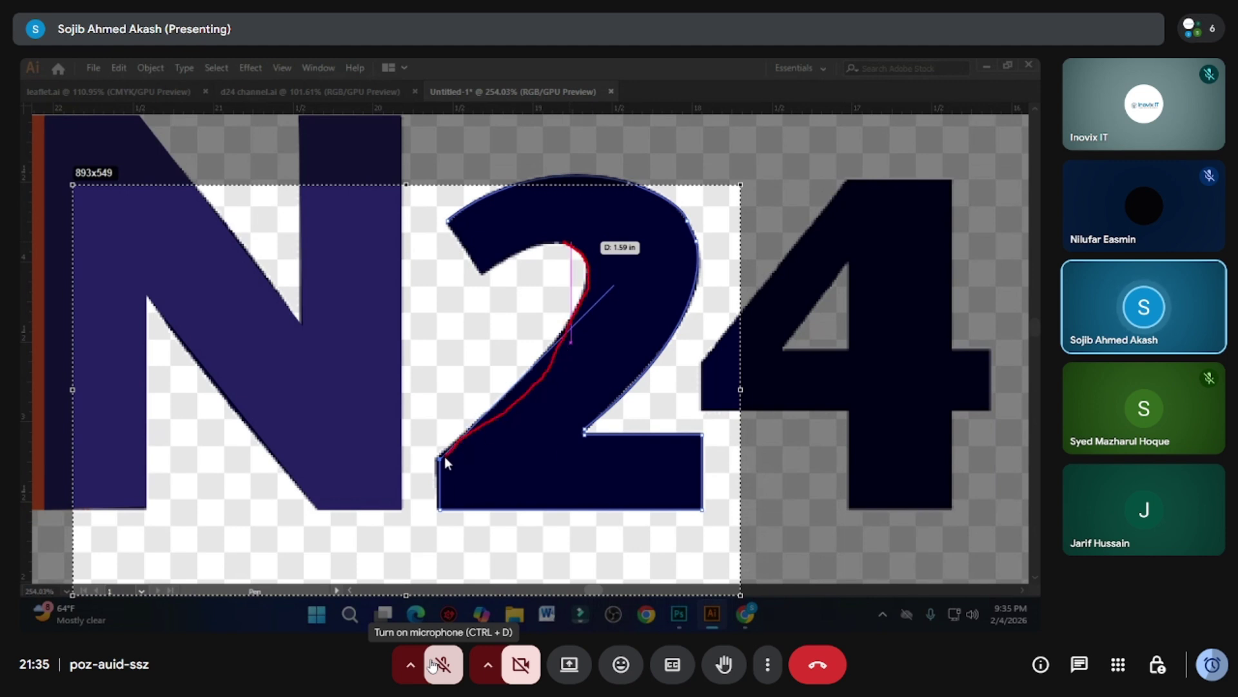
drag(445, 459, 443, 458)
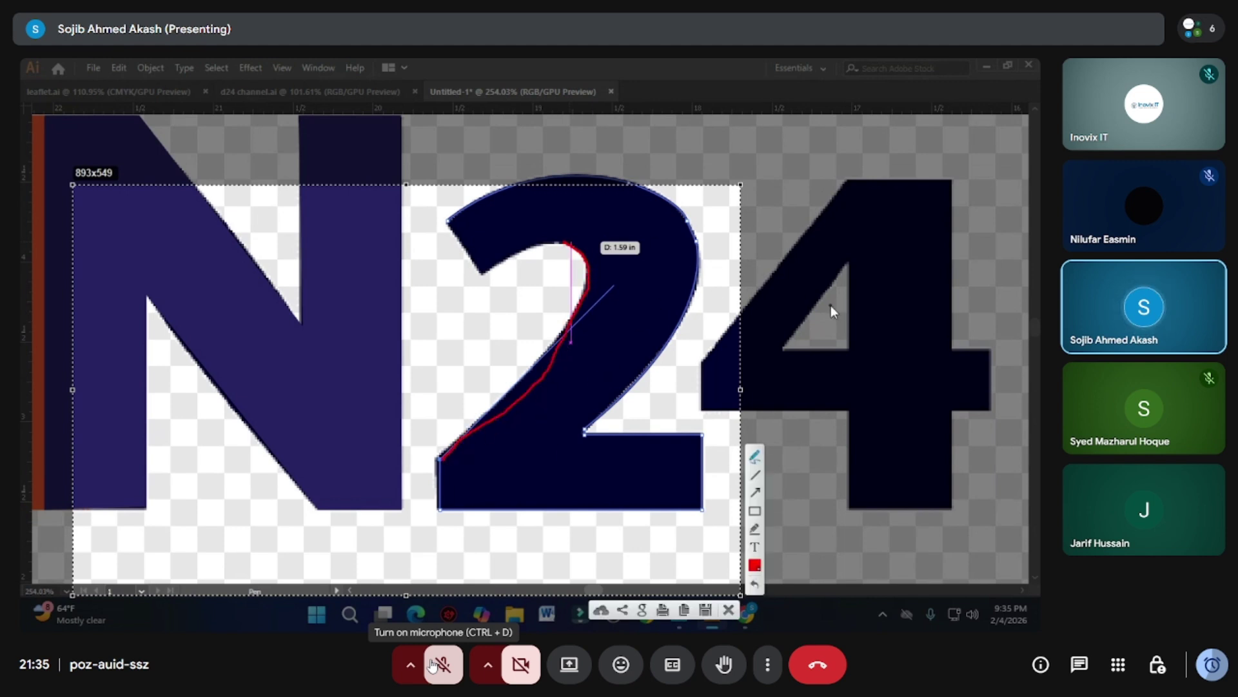
key(ctrl+z)
key(Escape)
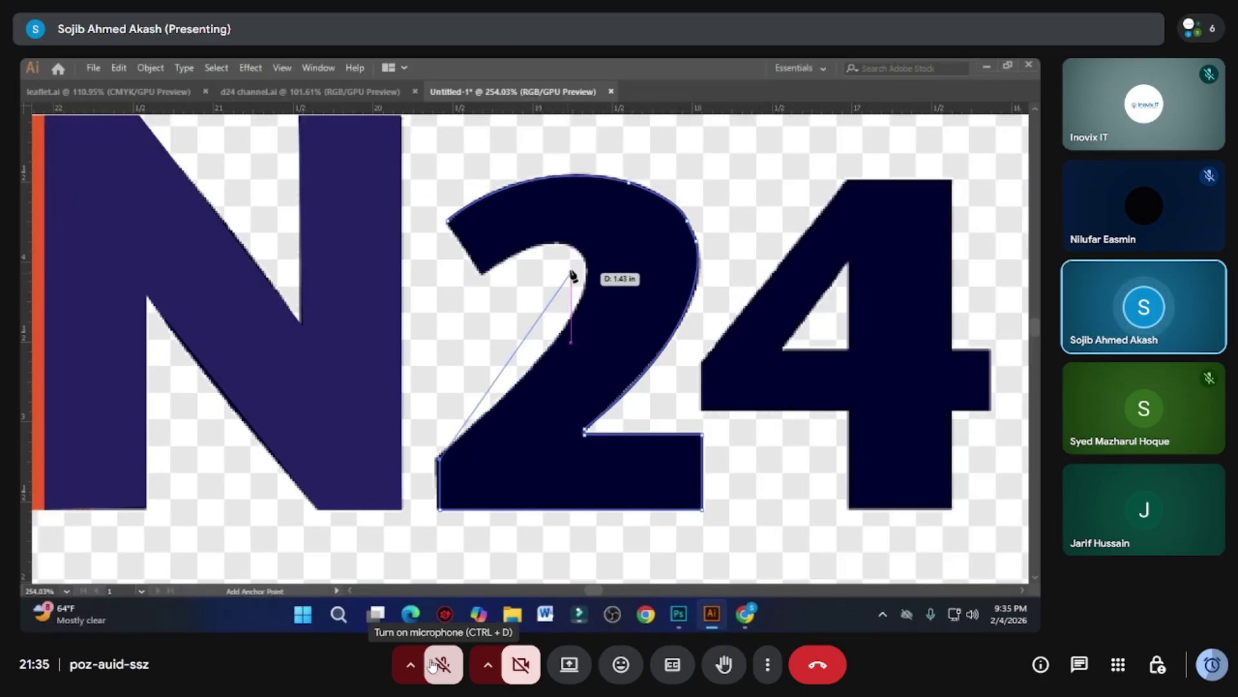
- Add a smooth anchor at the top of the 2's inner bend so the segment follows the diagonal, and inspect it closely
drag(566, 243, 461, 223)
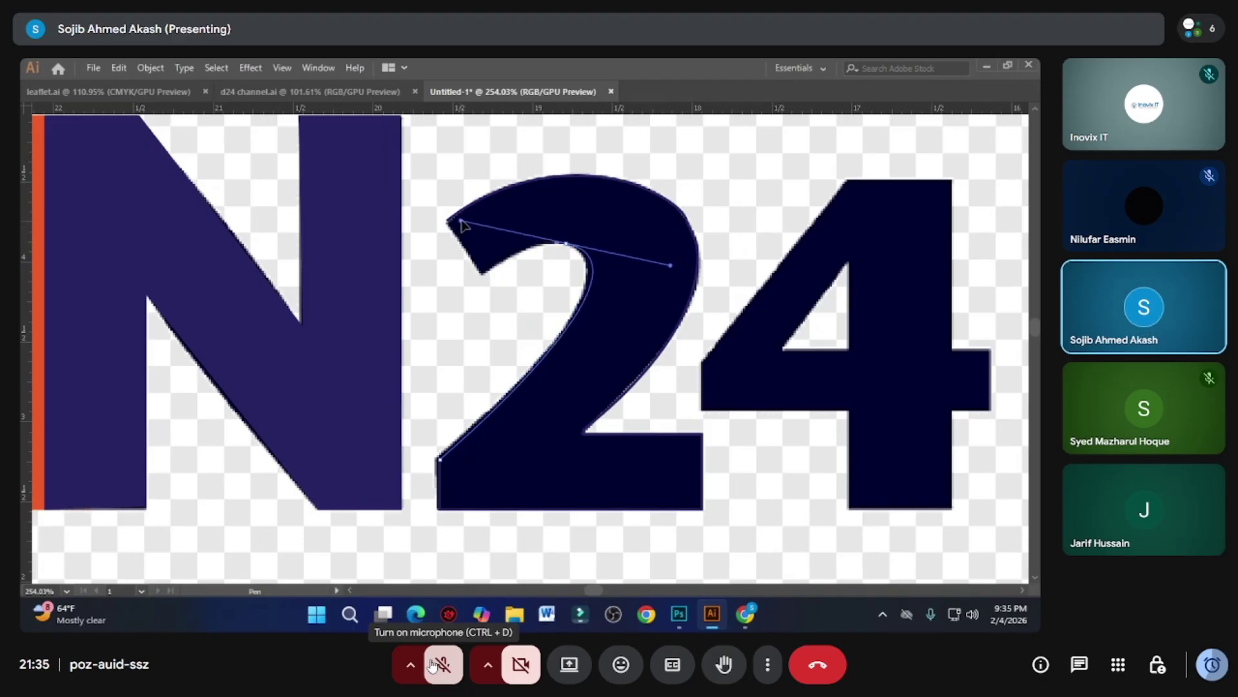
drag(468, 223, 466, 221)
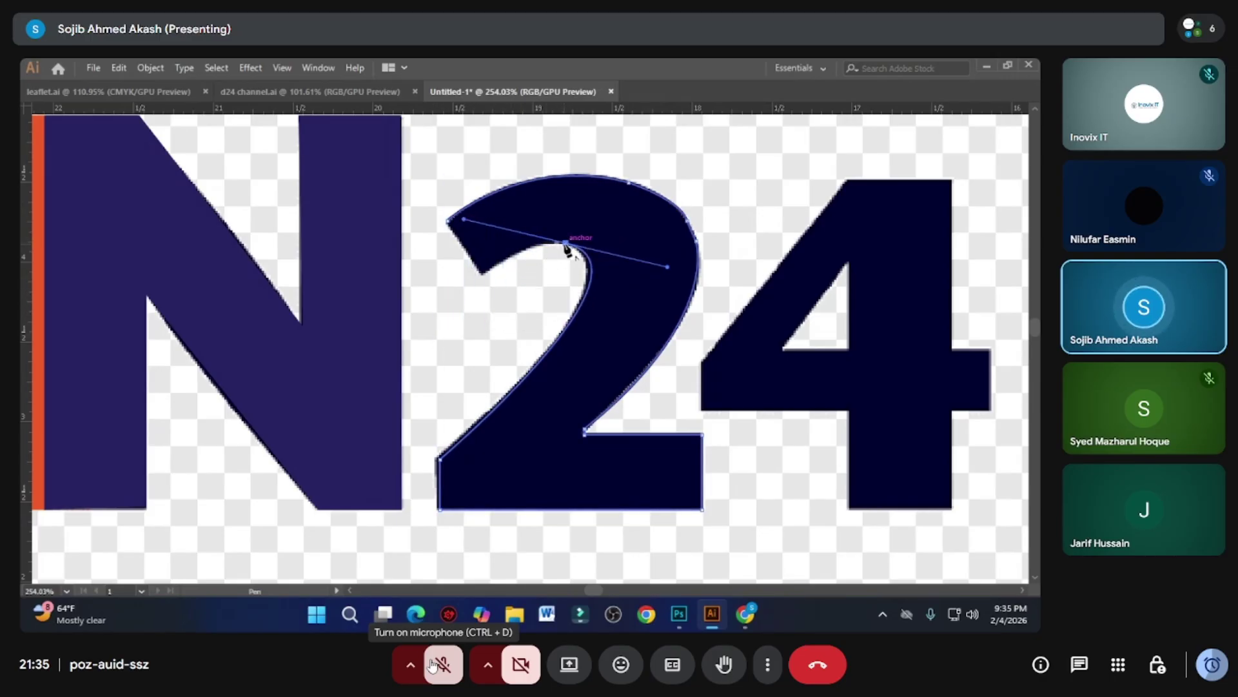
scroll(567, 247, up, 6)
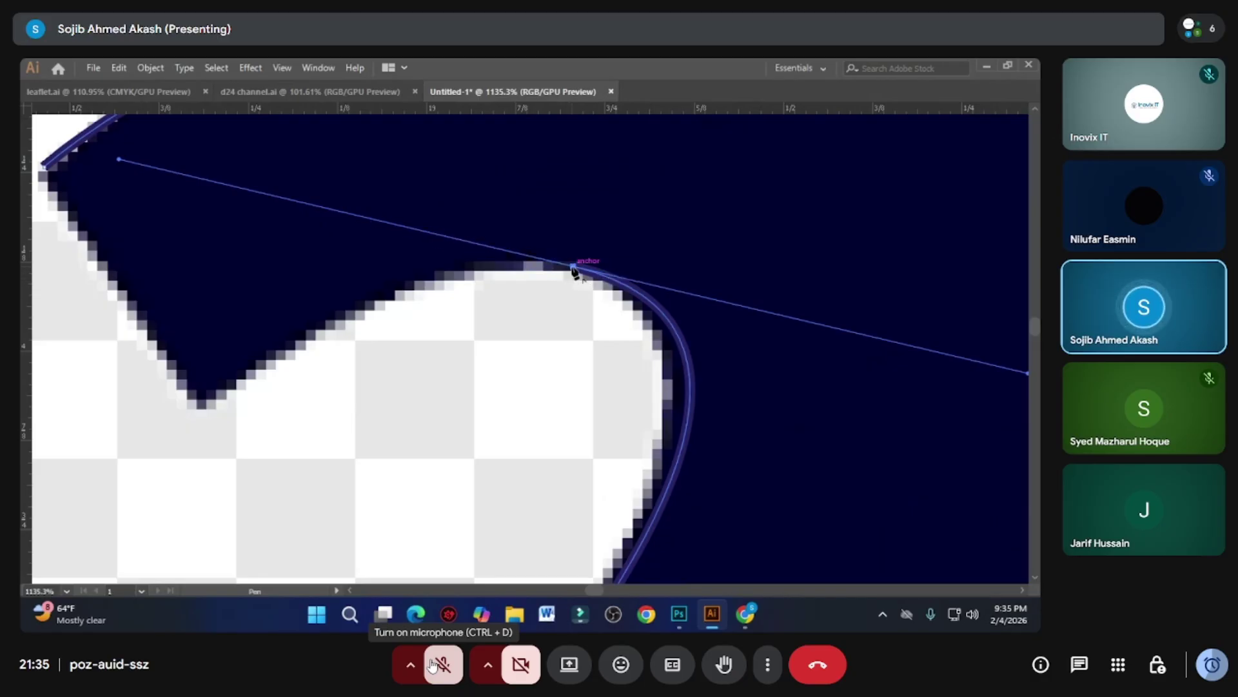
scroll(573, 267, down, 1)
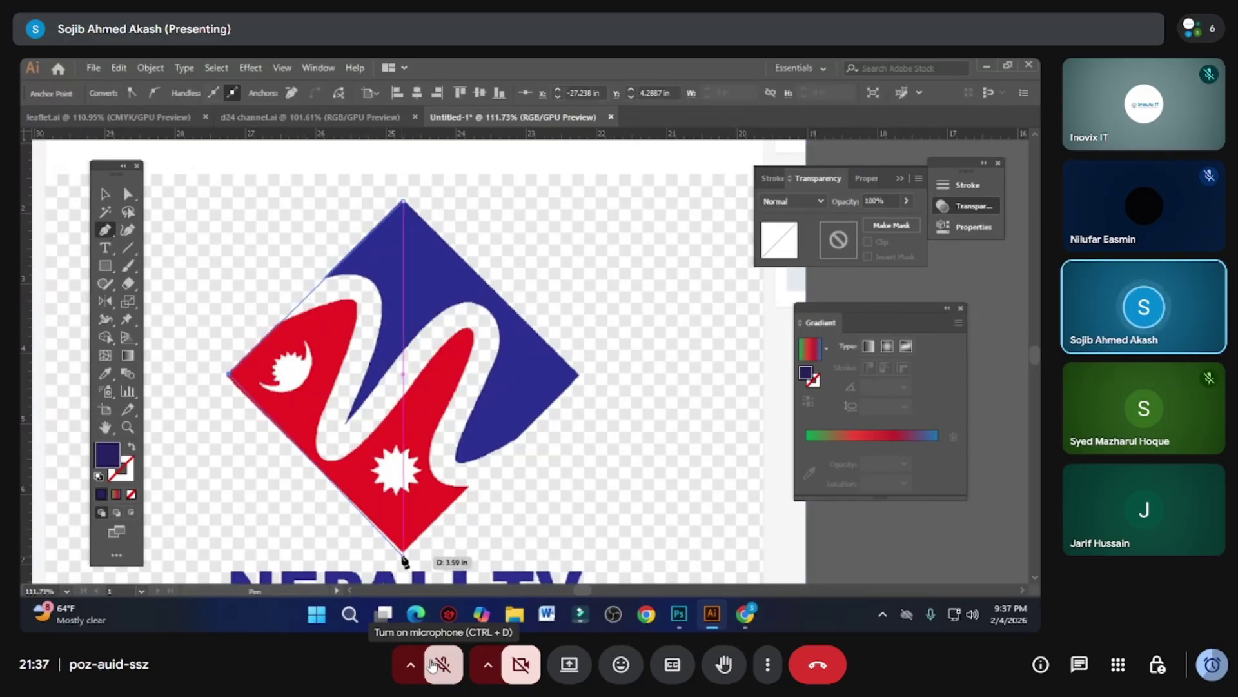
- Complete and close the diamond path around the Nepali TV emblem, swap its fill and stroke, and deselect it
click(578, 381)
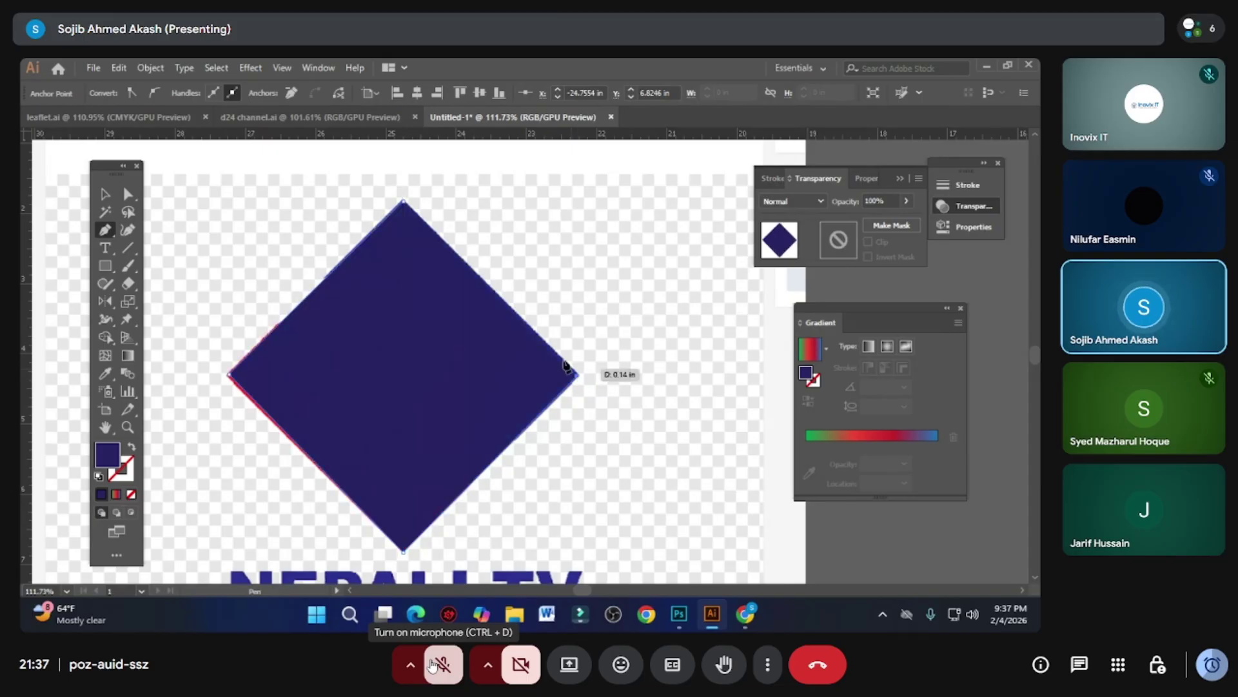
click(404, 200)
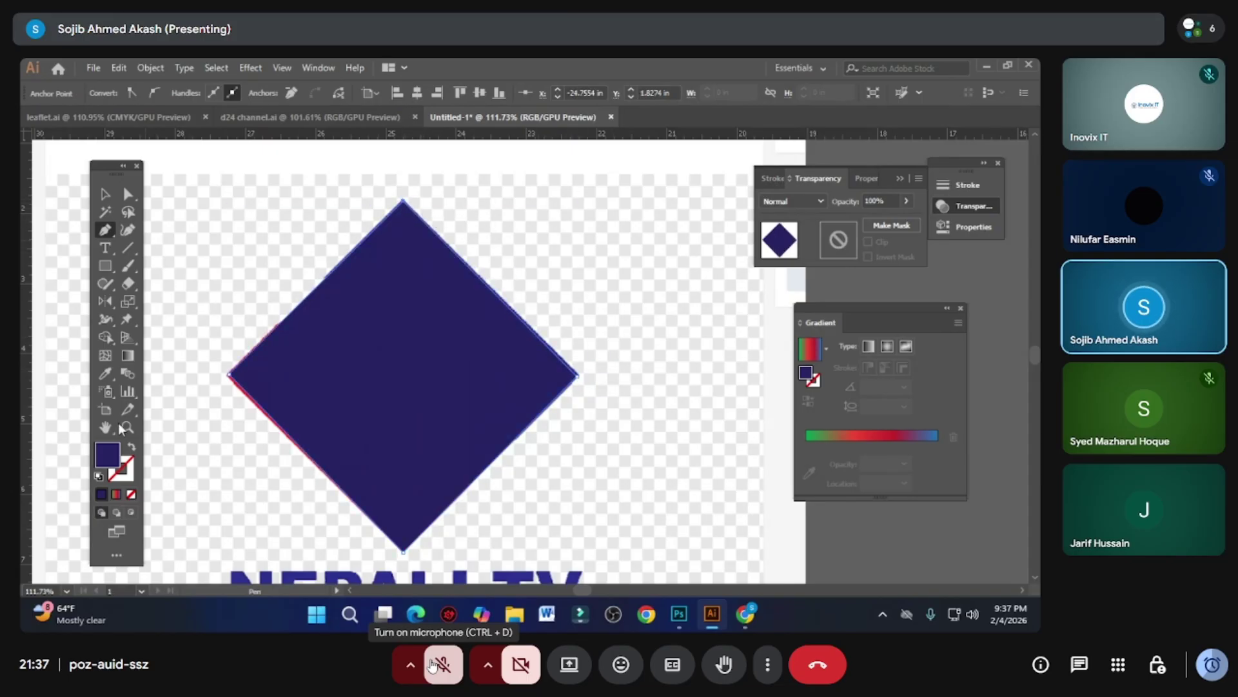
click(133, 448)
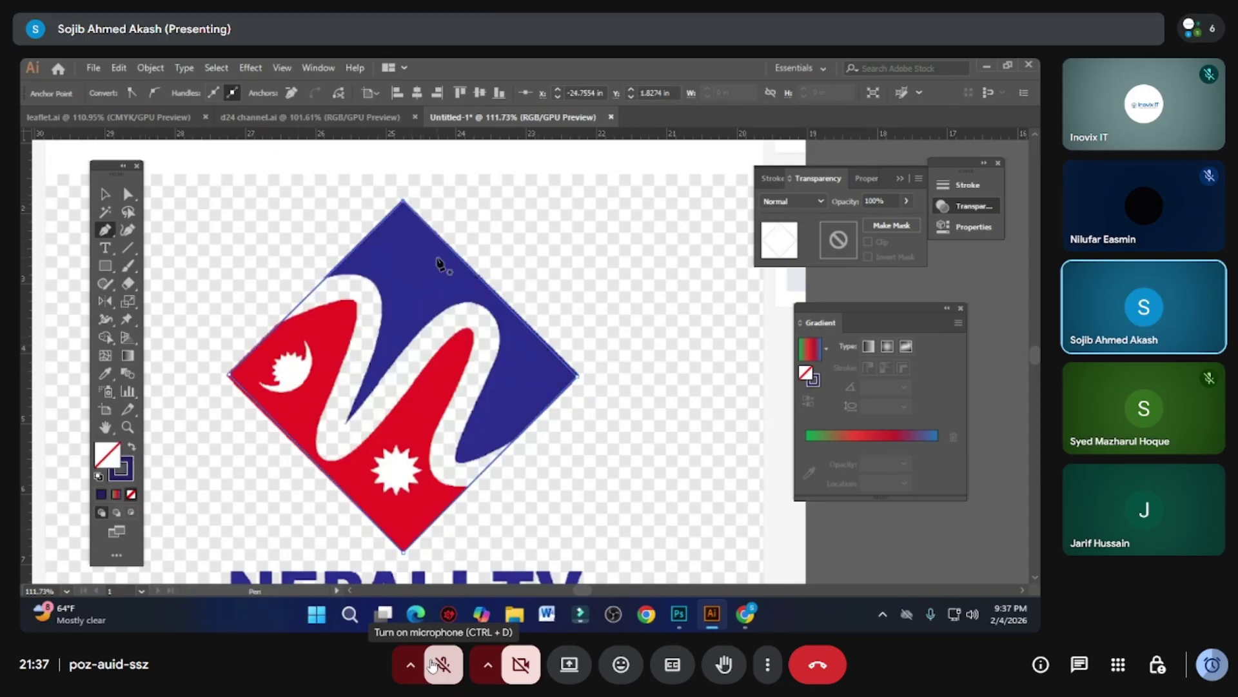
click(106, 194)
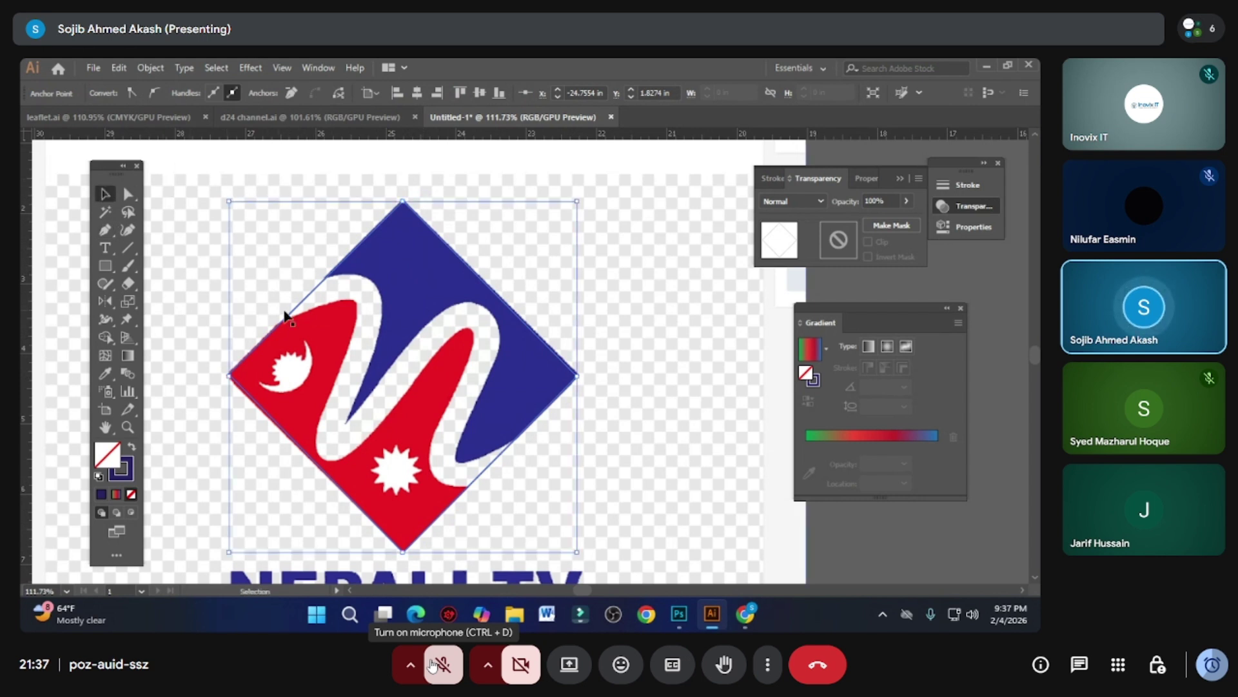
click(906, 537)
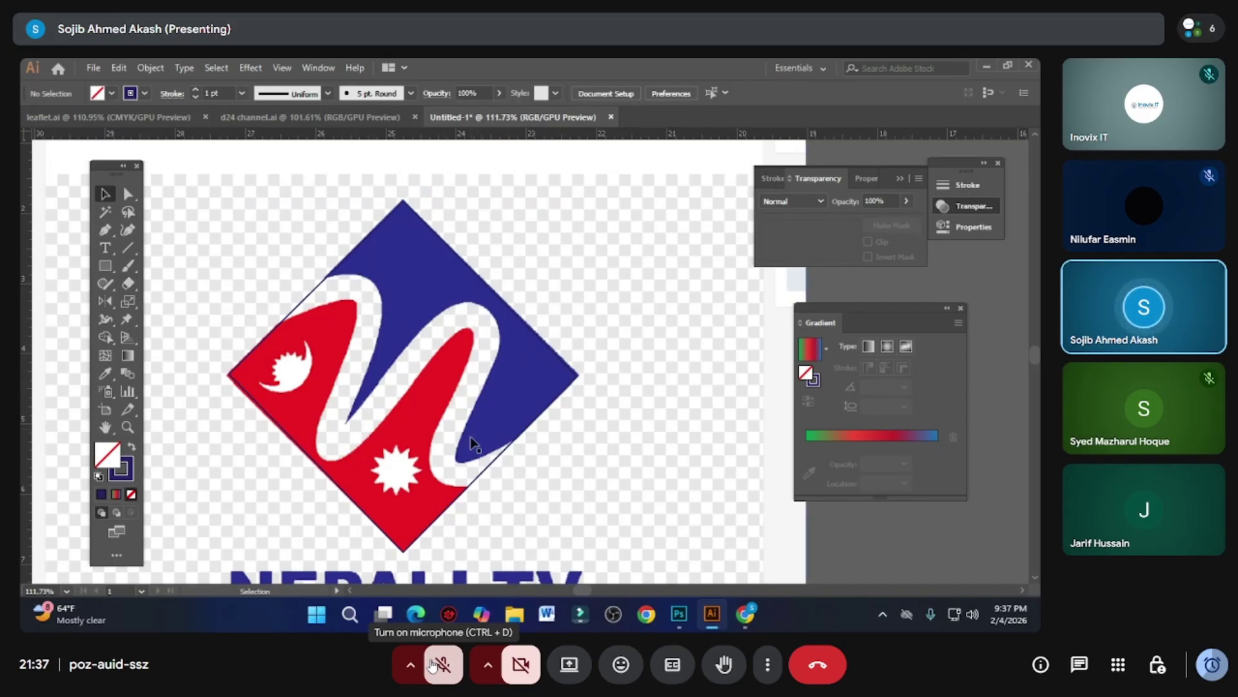
- Duplicate the diamond outline beside the Nepali TV logo, and swap the copy's stroke colour to its fill
click(321, 290)
scroll(218, 227, down, 1)
scroll(324, 250, up, 2)
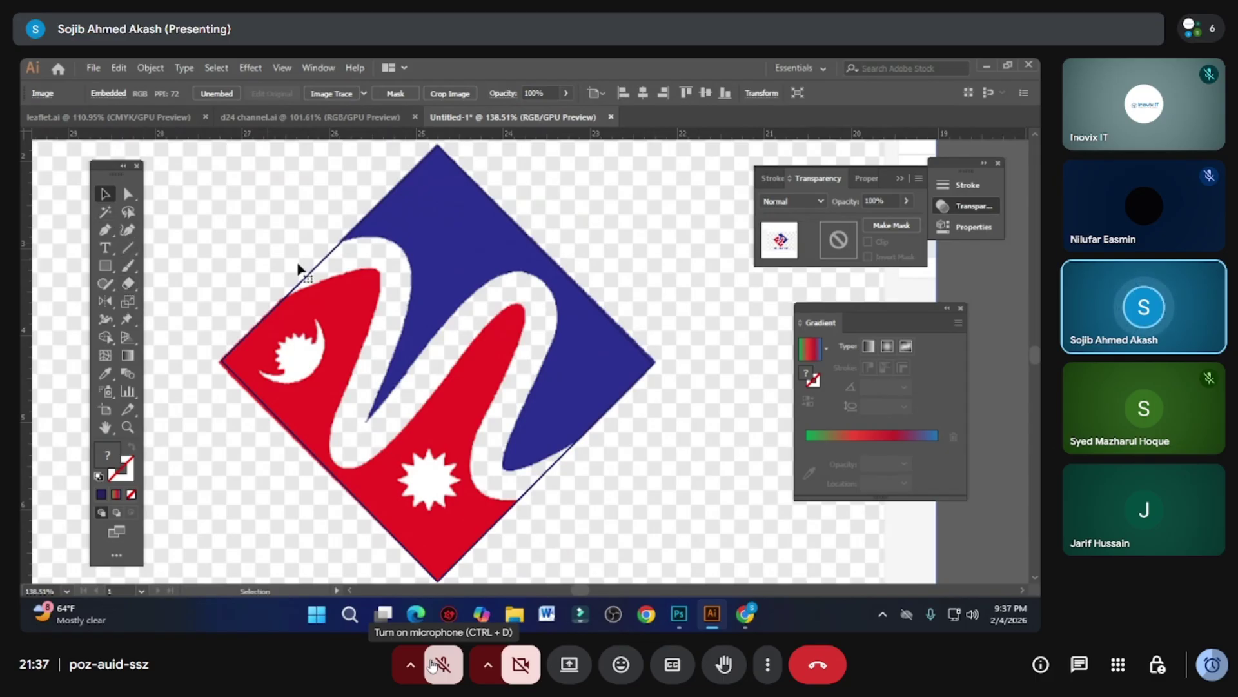
click(331, 256)
scroll(544, 318, right, 5)
scroll(483, 325, down, 3)
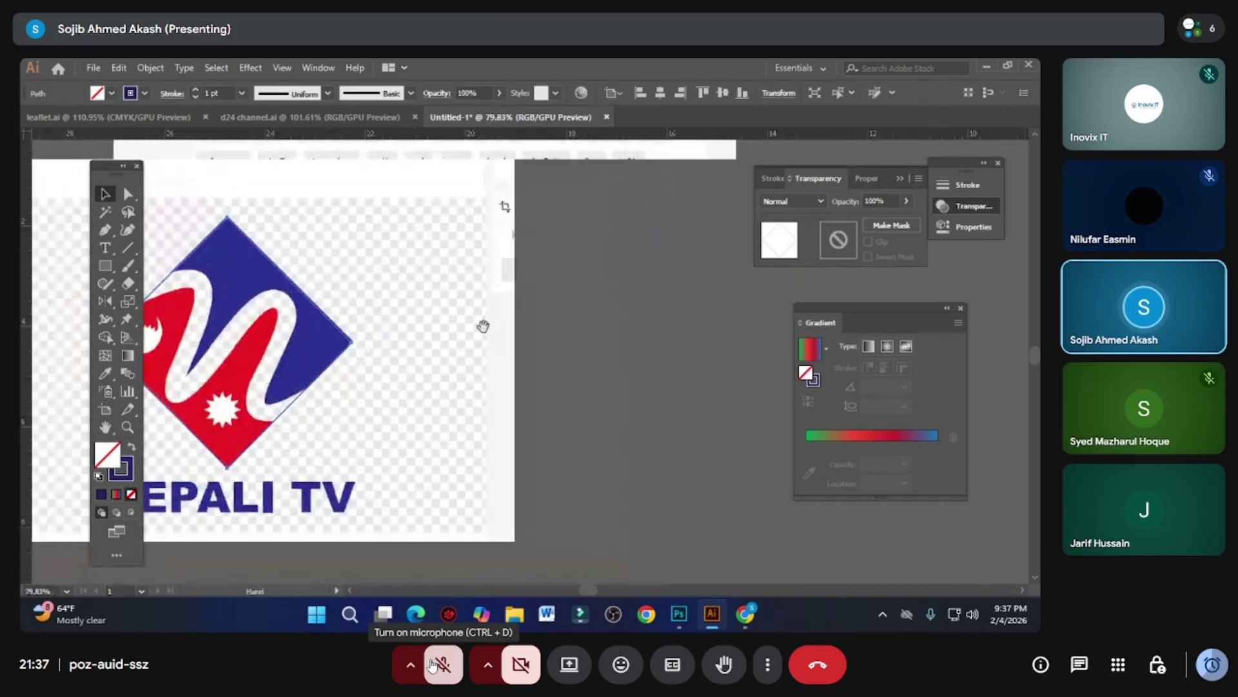
drag(294, 411, 548, 403)
key(shift+x)
click(643, 331)
drag(340, 336, 404, 324)
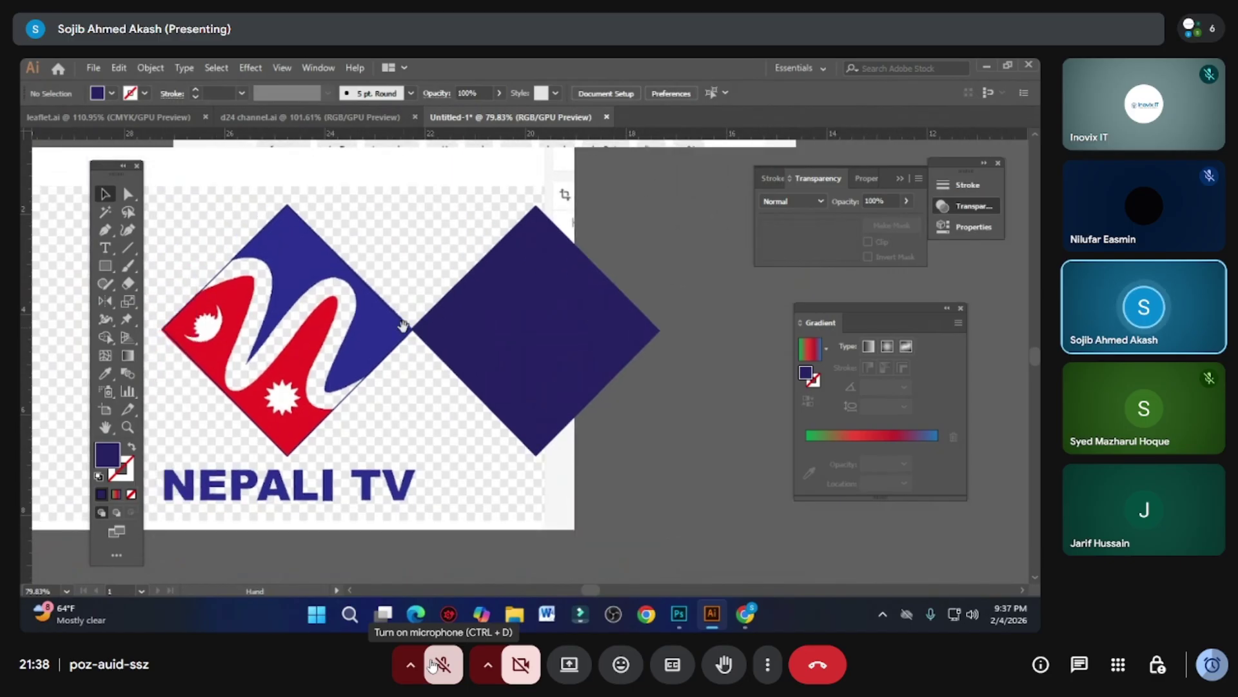
- Enlarge the Eraser brush and erase along the white n-shaped wave across the diamond outline over the Nepali TV emblem
scroll(403, 324, up, 2)
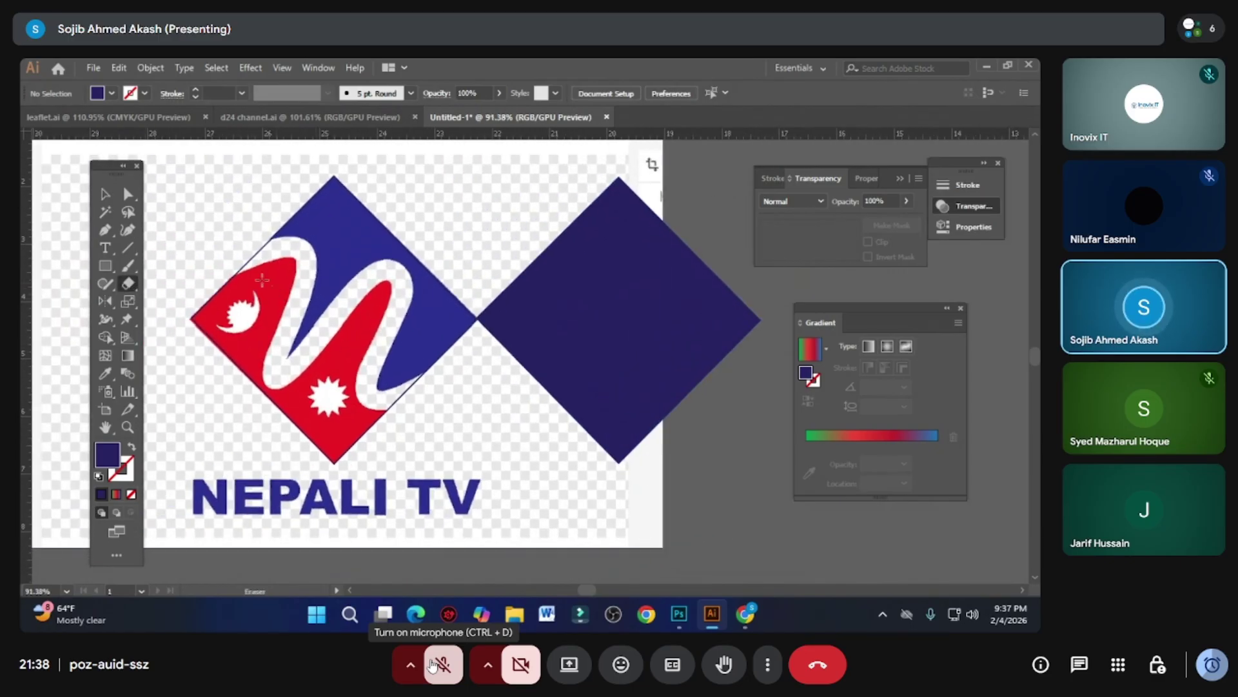
scroll(245, 264, up, 2)
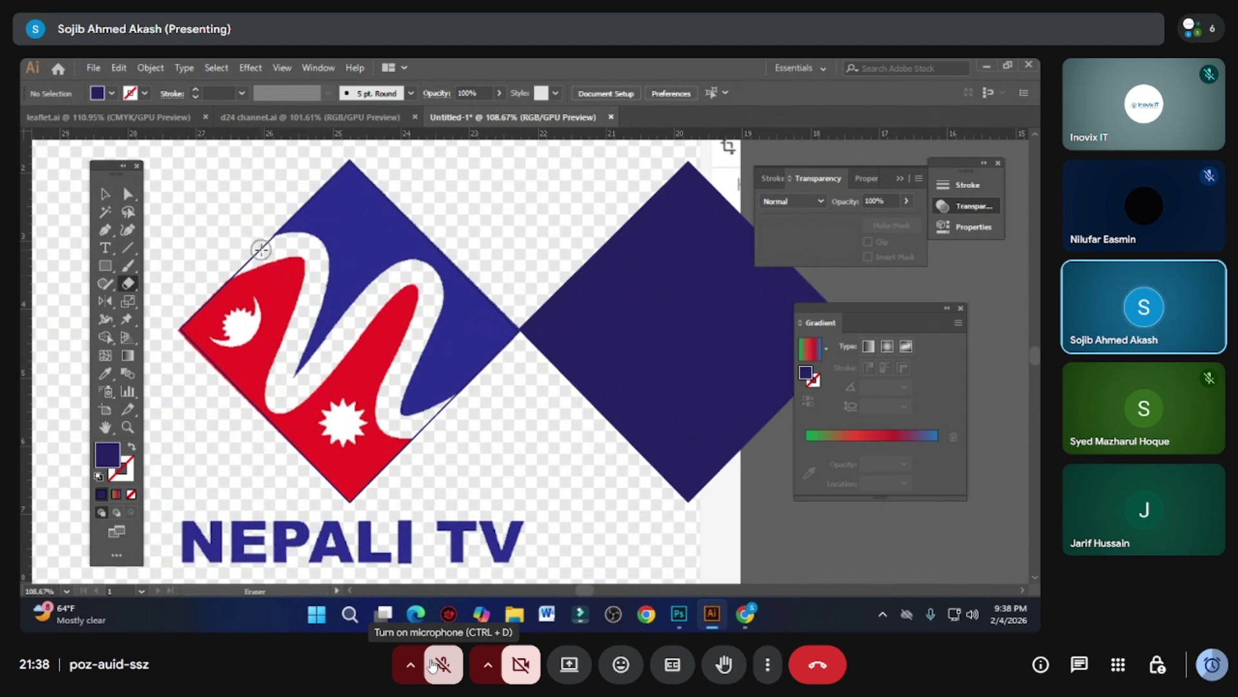
key(bracketright)
key(bracketright)
key(bracketright)
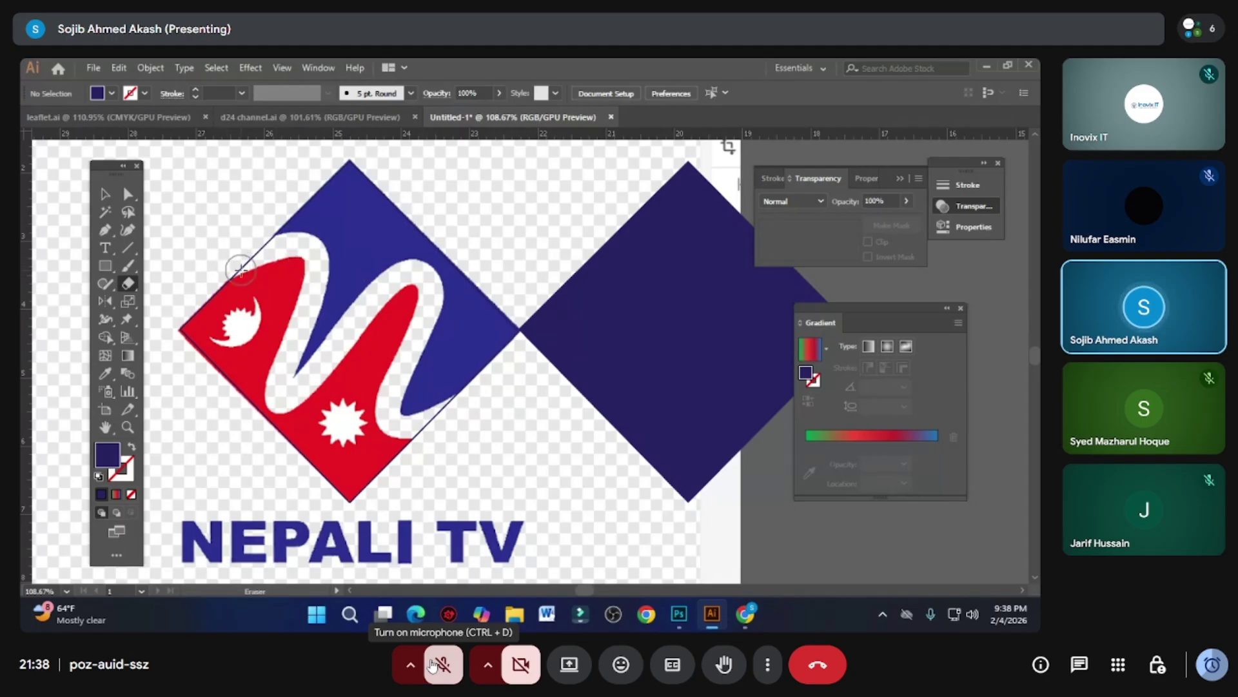
mouse_move(240, 270)
mouse_down()
mouse_move(272, 250)
mouse_move(309, 253)
mouse_move(315, 298)
mouse_move(283, 423)
mouse_up()
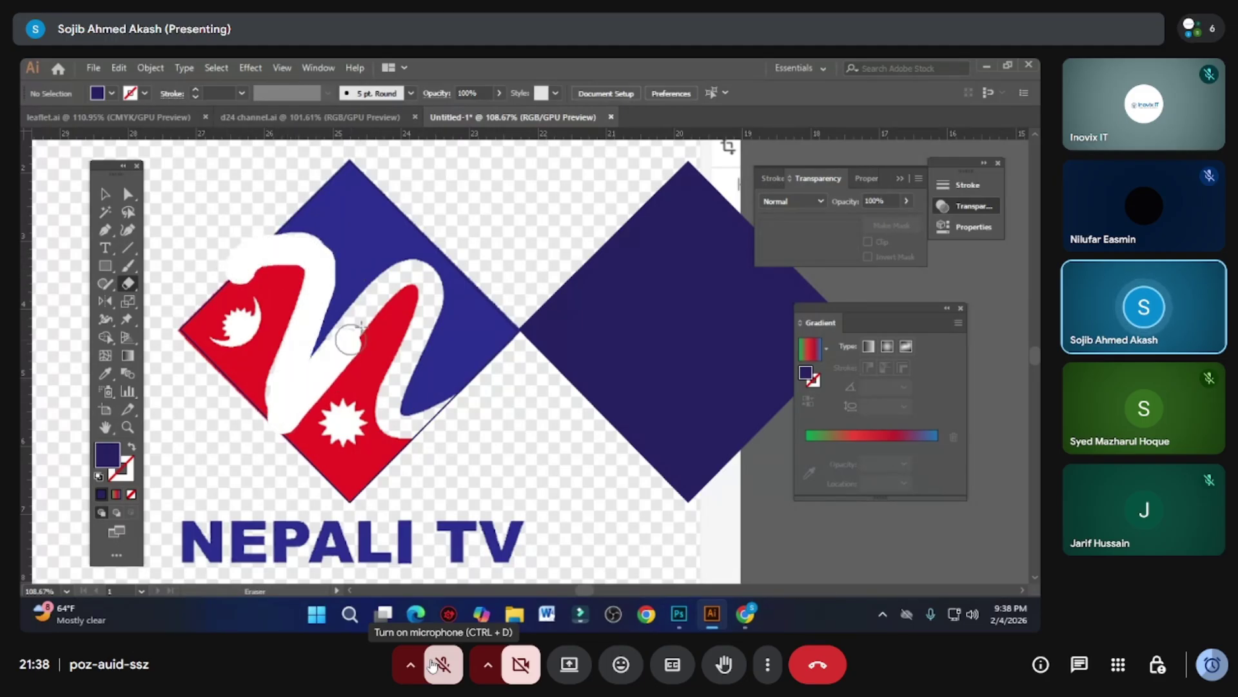
mouse_move(349, 340)
mouse_down()
mouse_move(408, 270)
mouse_move(425, 270)
mouse_move(396, 433)
mouse_move(468, 400)
mouse_up()
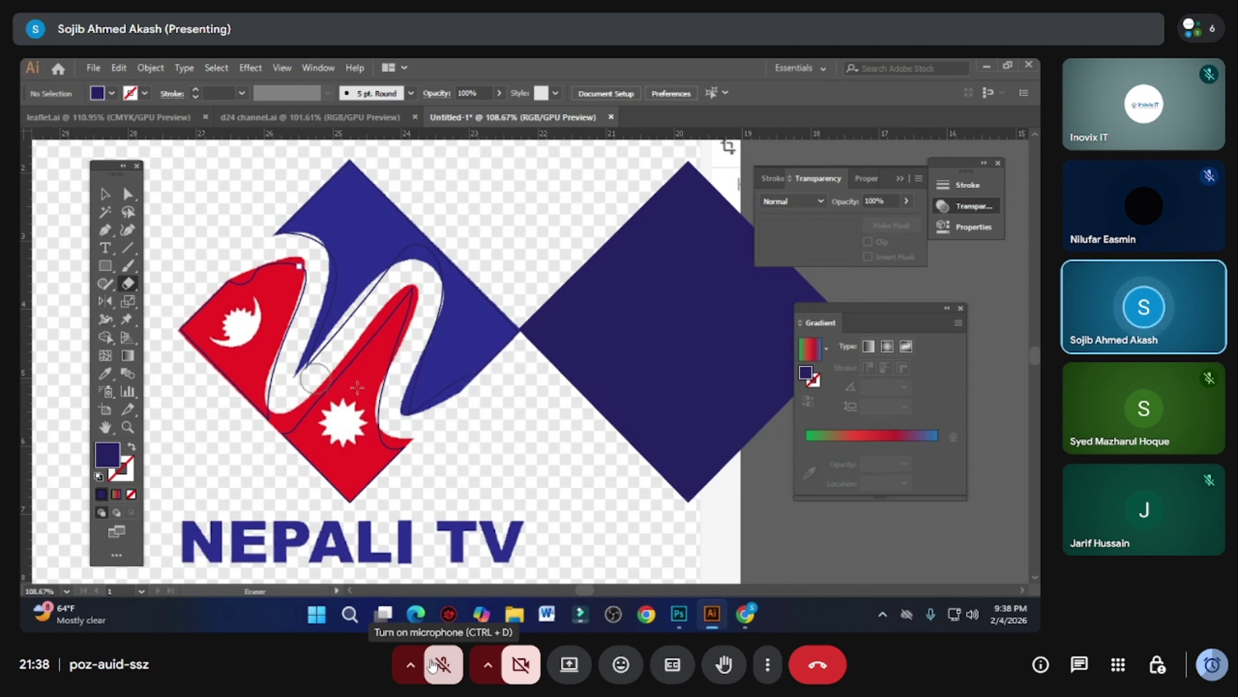
- Erase a matching n-shaped wave through the filled indigo diamond beside the logo
drag(625, 288, 507, 298)
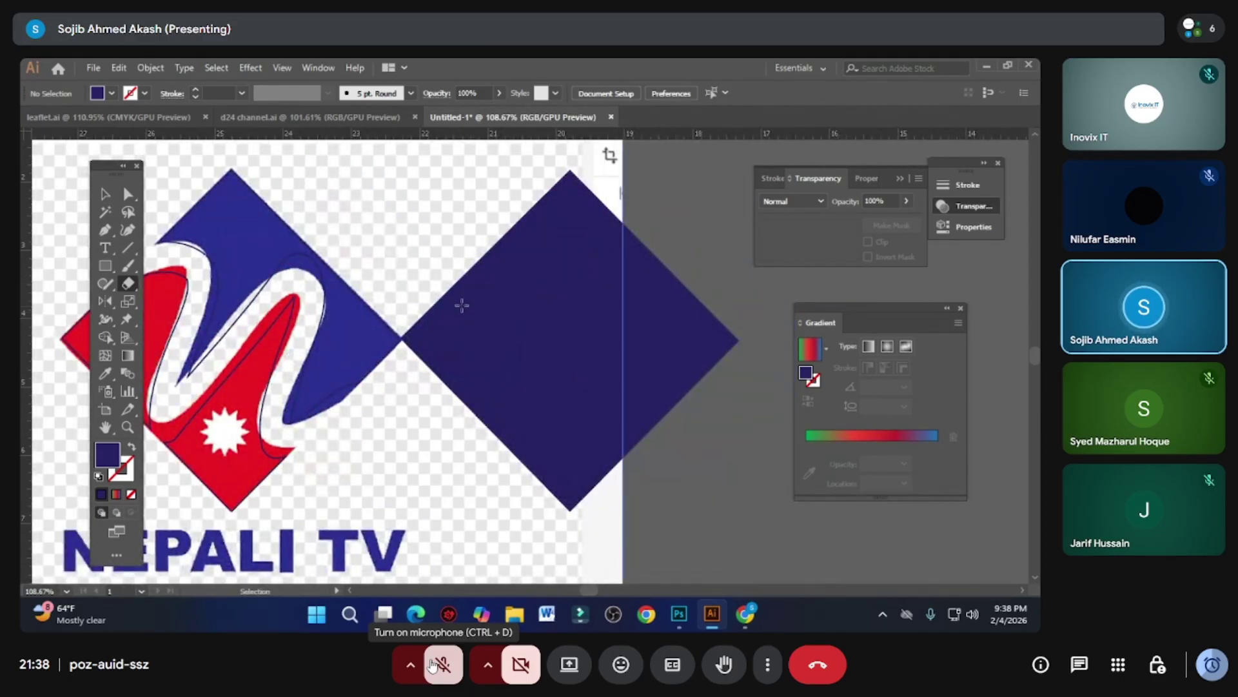
mouse_move(431, 309)
mouse_down()
mouse_move(528, 262)
mouse_move(532, 325)
mouse_move(503, 446)
mouse_move(559, 330)
mouse_move(602, 294)
mouse_move(639, 295)
mouse_move(620, 438)
mouse_move(706, 413)
mouse_up()
scroll(654, 384, down, 3)
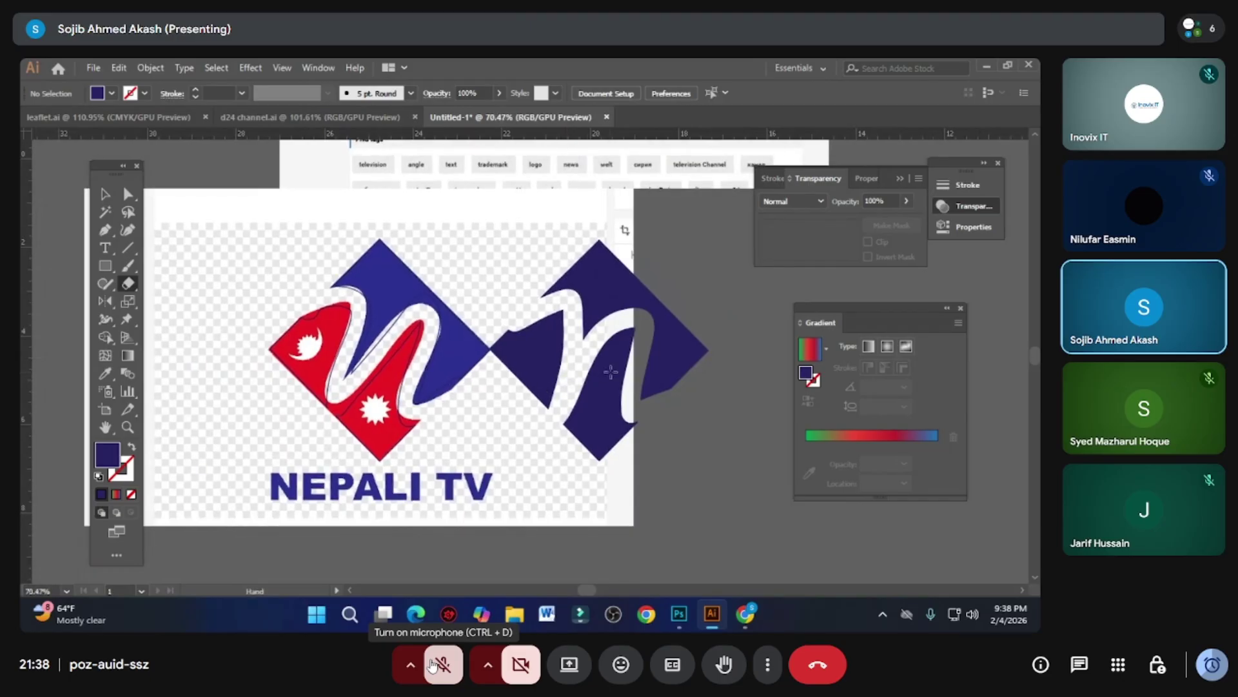
- Undo the last erased wave and try fresh n-shaped eraser strokes across the filled indigo diamond beside the logo
key(ctrl+z)
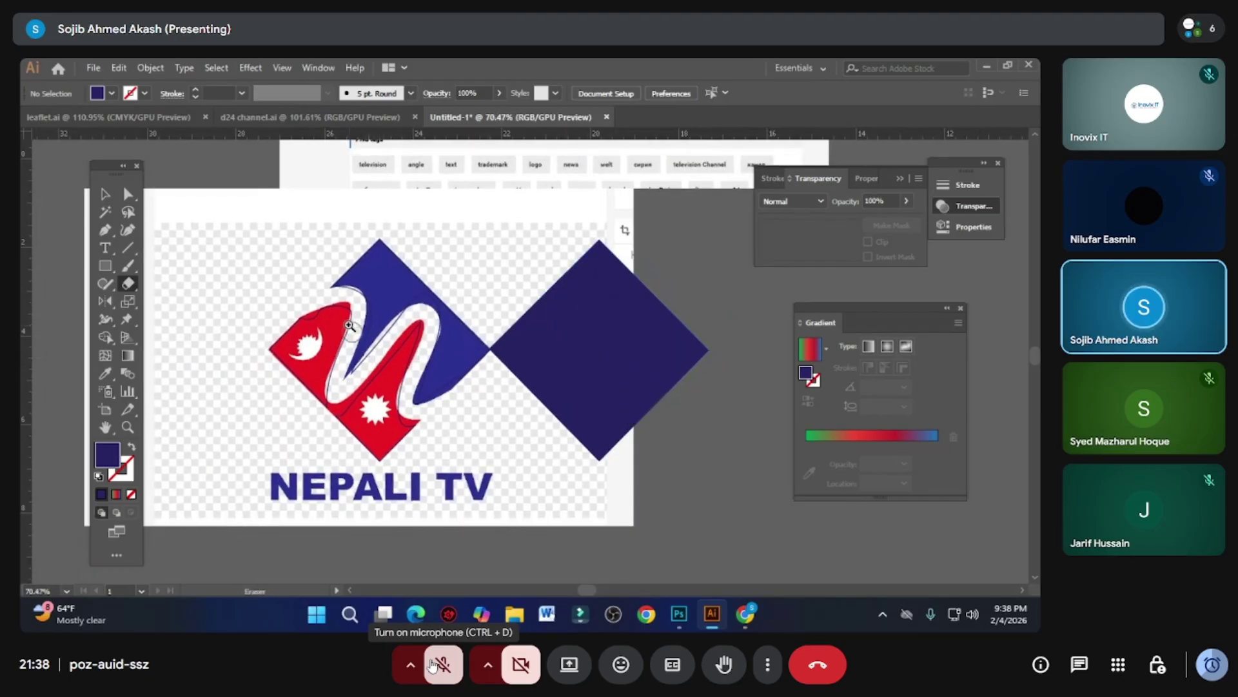
scroll(492, 348, up, 3)
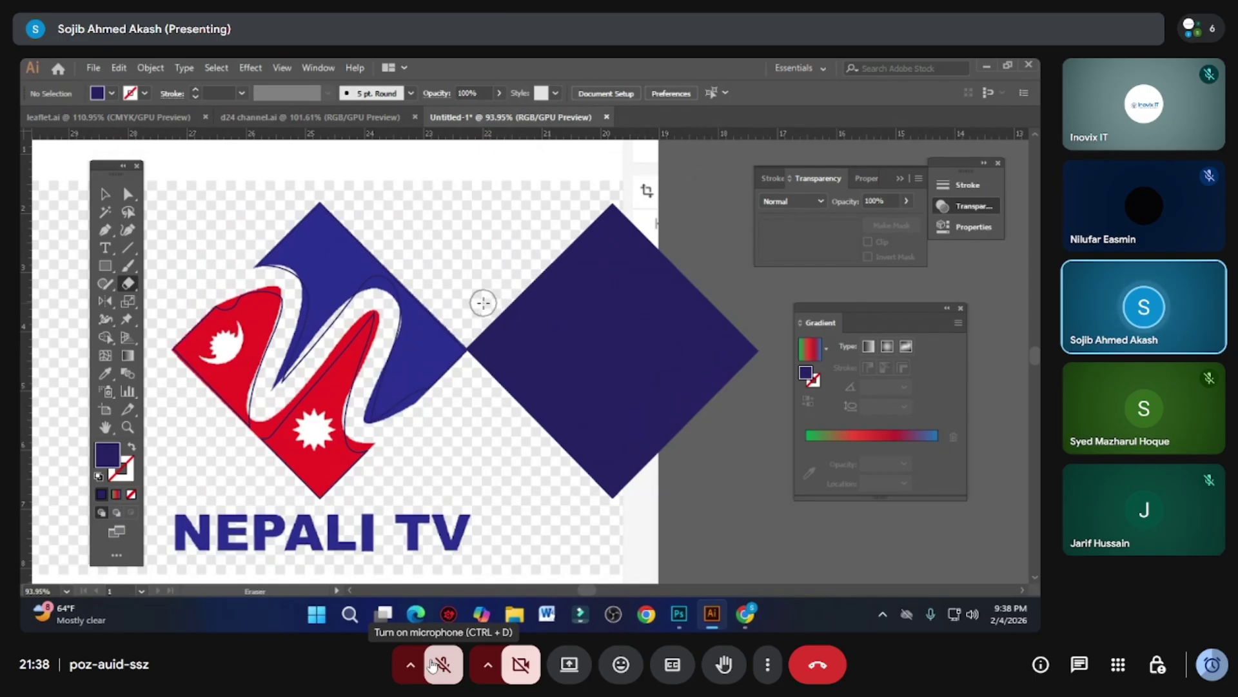
mouse_move(479, 307)
mouse_down()
mouse_move(507, 288)
mouse_move(562, 291)
mouse_move(550, 428)
mouse_move(616, 361)
mouse_move(689, 337)
mouse_move(661, 459)
mouse_up()
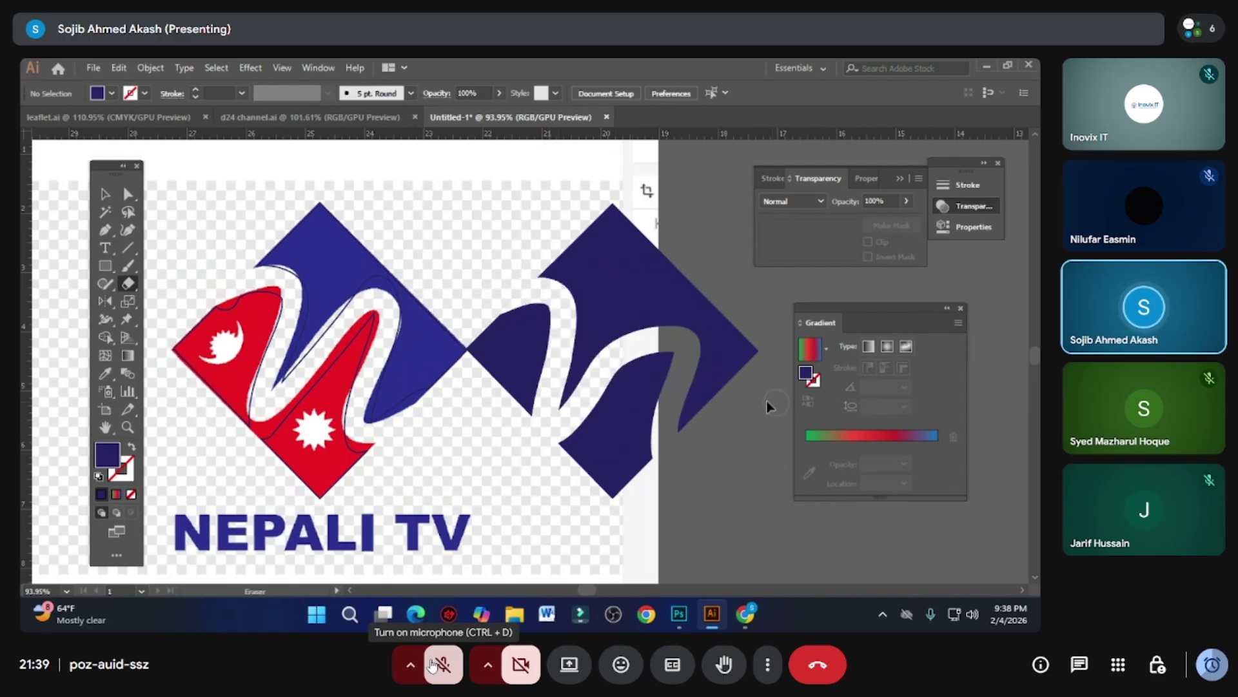
key(ctrl+z)
mouse_move(498, 304)
mouse_down()
mouse_move(611, 283)
mouse_move(614, 334)
mouse_move(539, 405)
mouse_move(543, 433)
mouse_move(635, 387)
mouse_move(714, 367)
mouse_move(732, 455)
mouse_up()
key(ctrl+z)
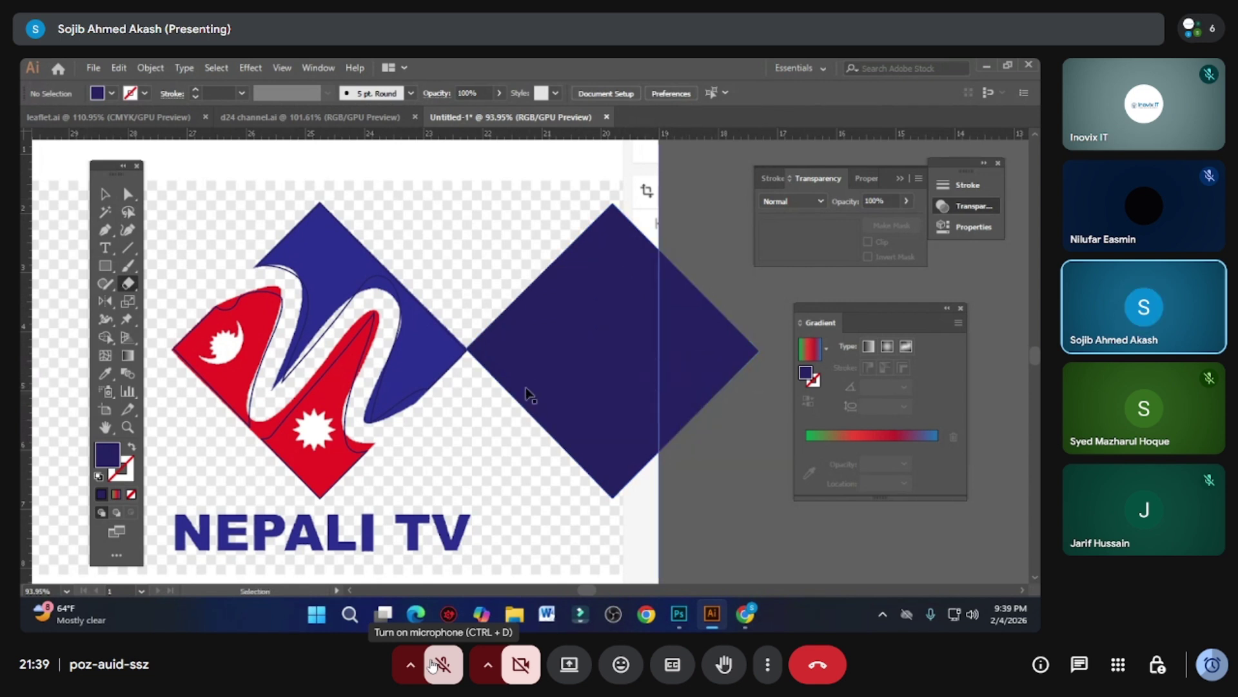
mouse_move(483, 305)
mouse_down()
mouse_move(567, 290)
mouse_move(576, 306)
mouse_move(547, 430)
mouse_move(586, 427)
mouse_move(648, 340)
mouse_move(681, 339)
mouse_move(653, 413)
mouse_move(665, 429)
mouse_move(736, 394)
mouse_up()
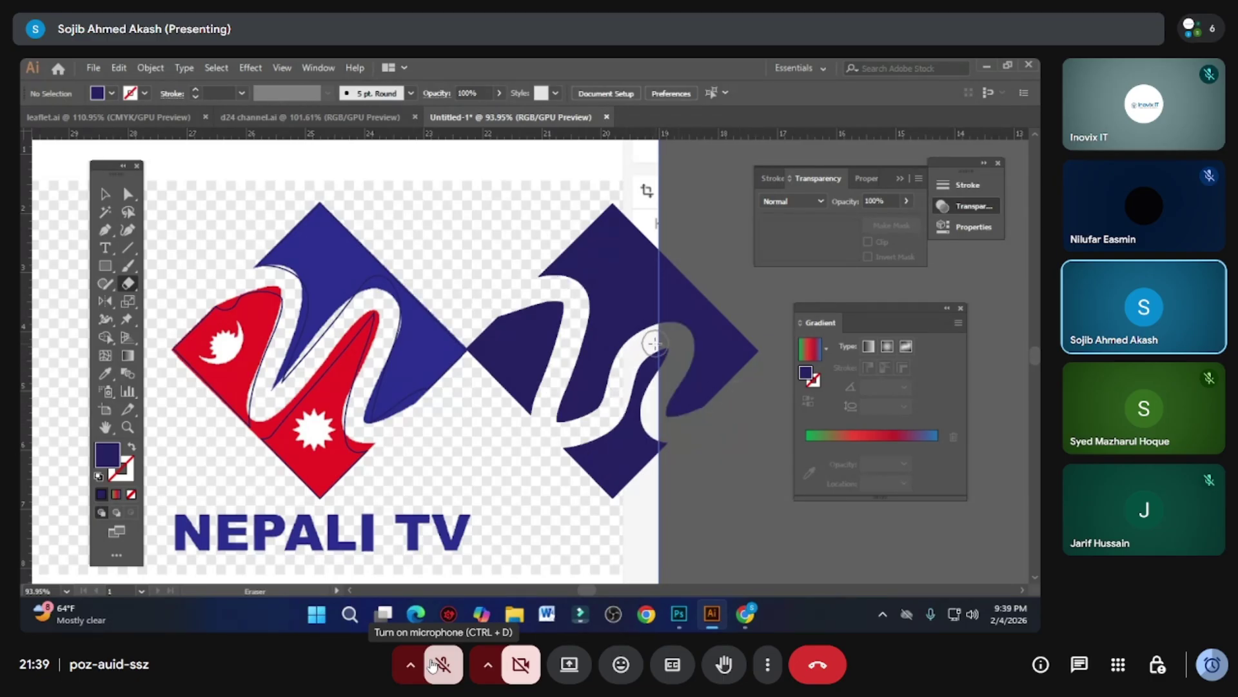
key(v)
key(ctrl+z)
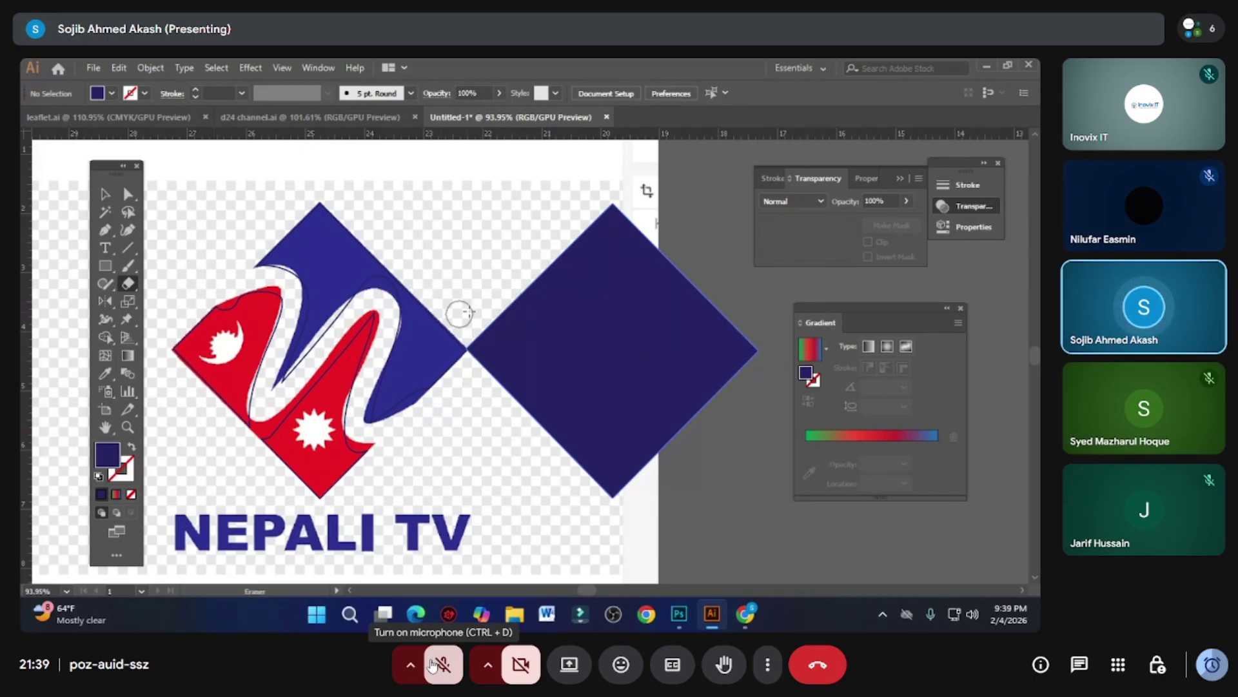
- Try a slanted n-shaped eraser stroke through the indigo diamond, and undo the eraser cuts on both diamonds
mouse_move(458, 312)
mouse_down()
mouse_move(590, 289)
mouse_move(542, 422)
mouse_move(680, 336)
mouse_move(661, 430)
mouse_move(765, 385)
mouse_up()
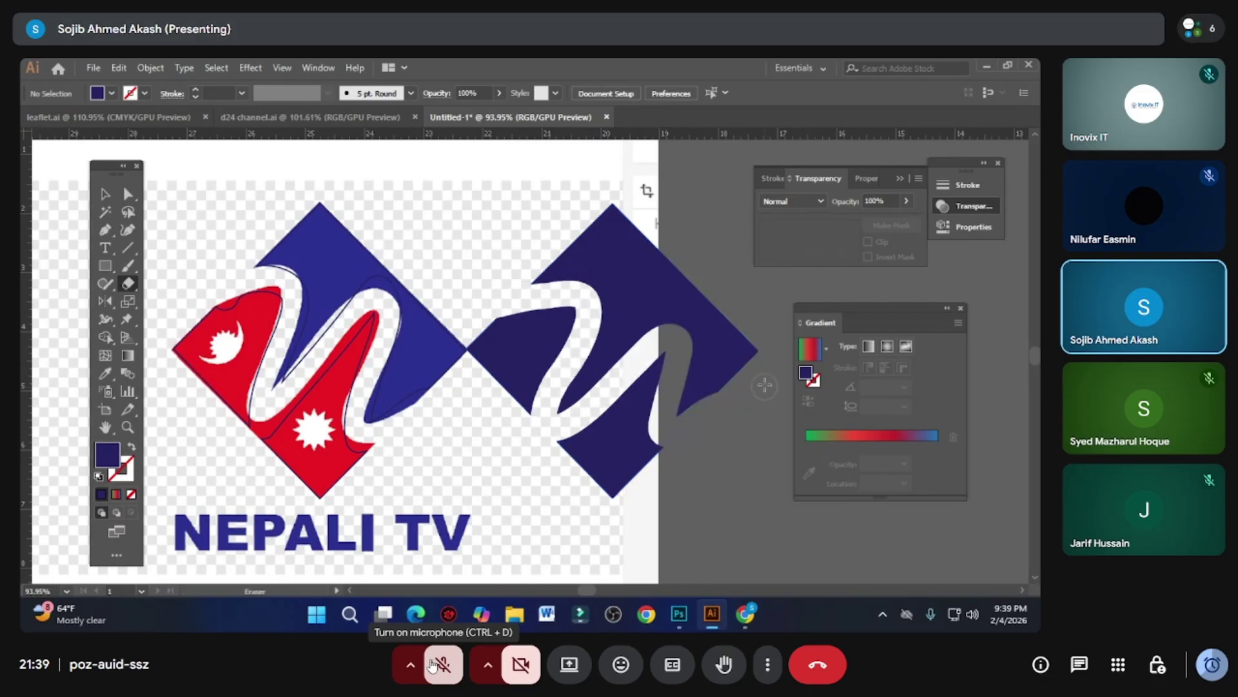
key(v)
click(477, 197)
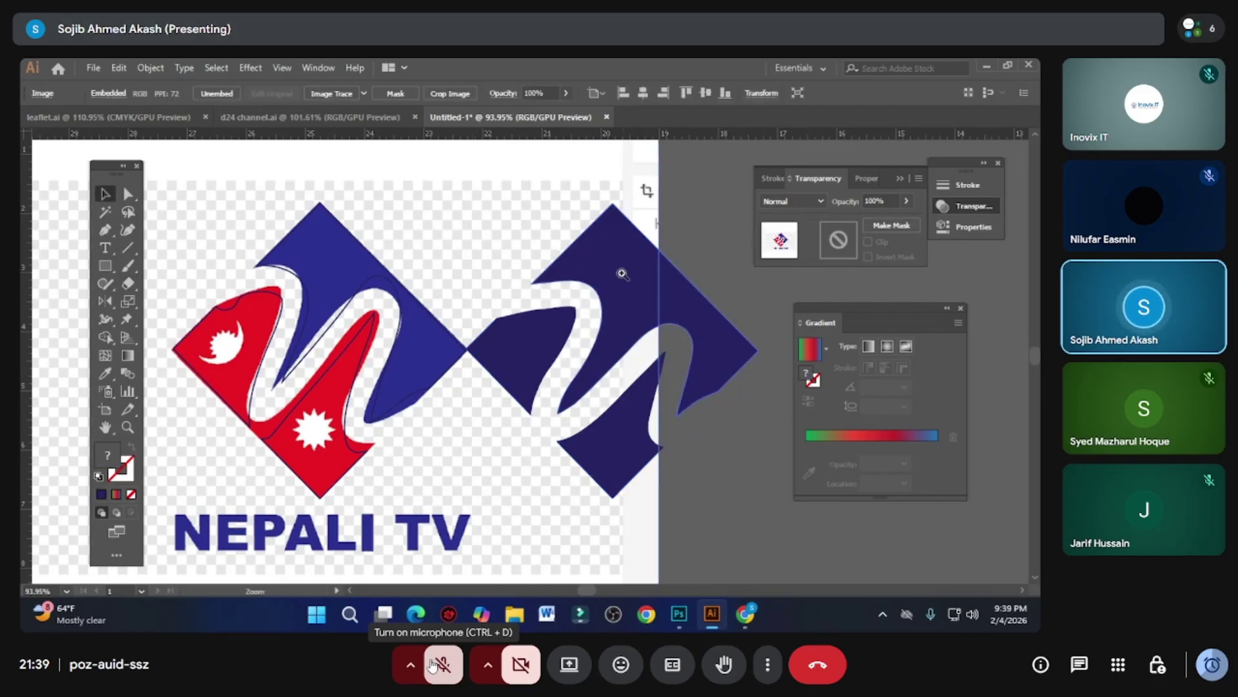
scroll(521, 294, down, 2)
click(559, 289)
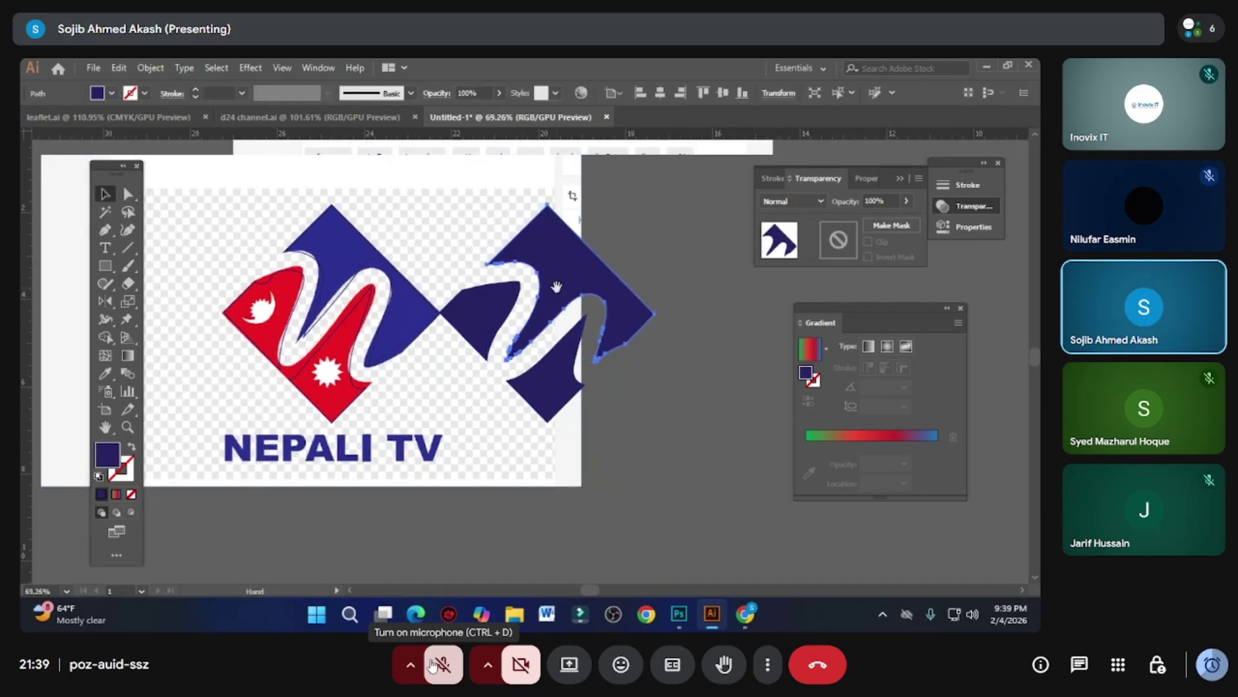
key(ctrl+z)
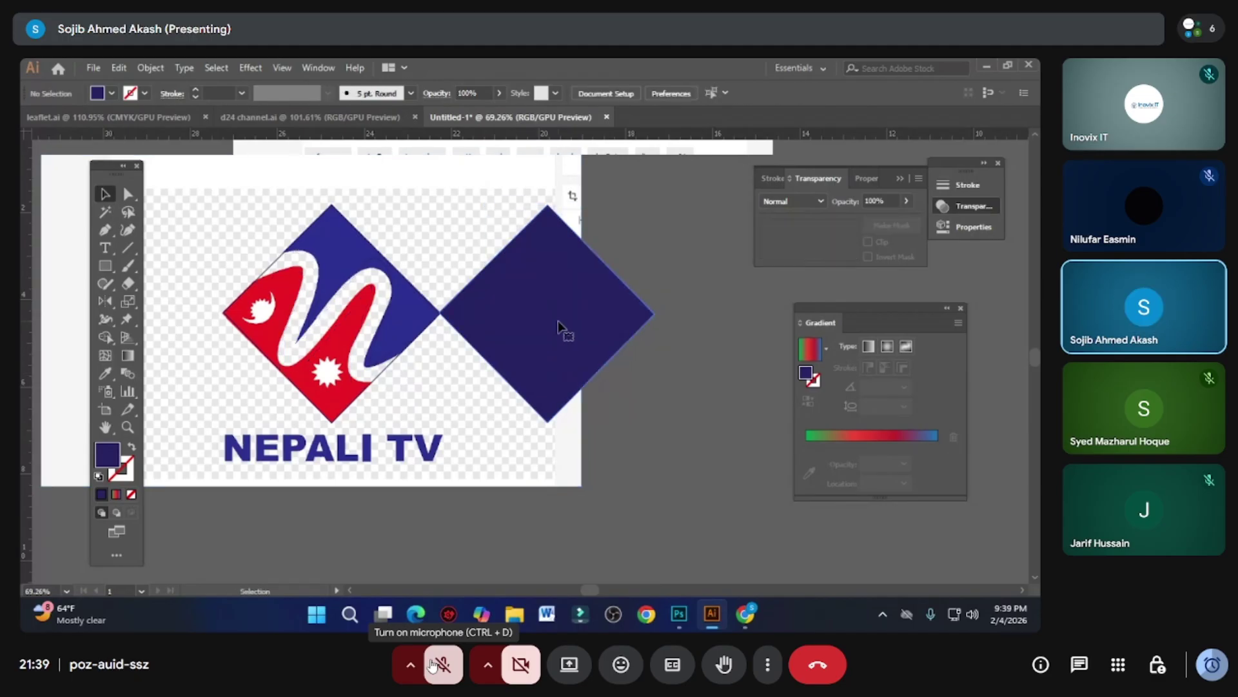
- Select only the filled indigo diamond, erase an n-shaped wave through it to split it in two, and deselect the pieces
scroll(544, 352, up, 1)
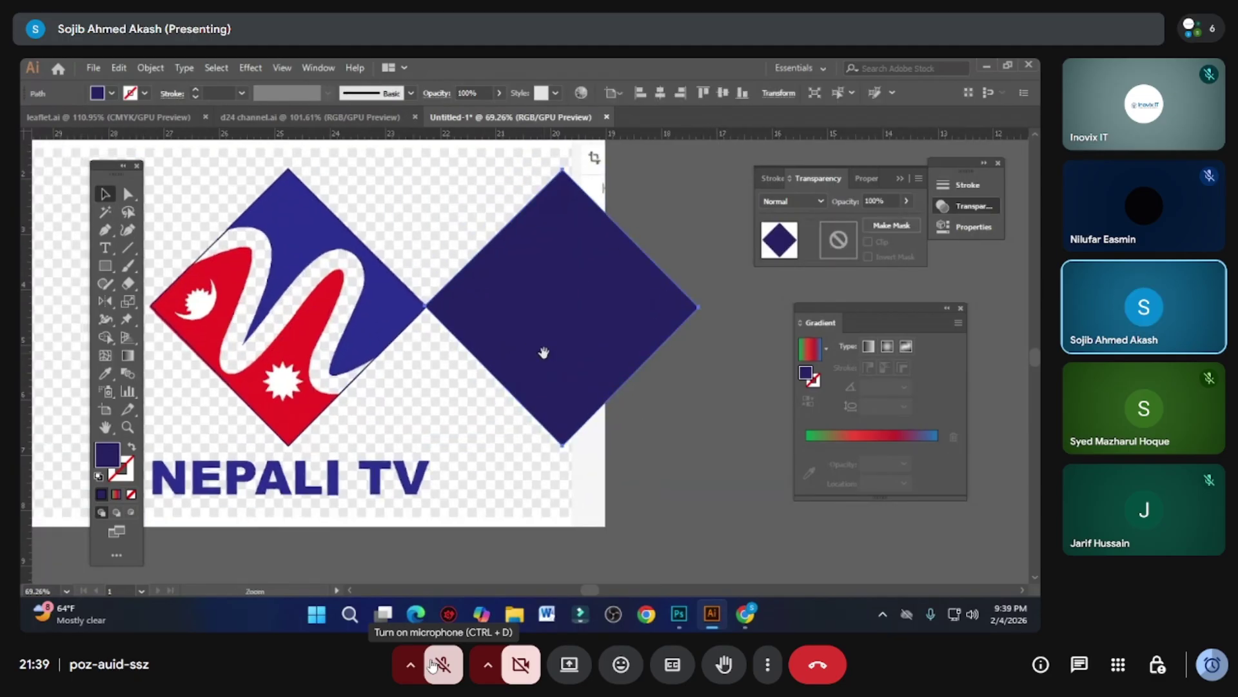
click(738, 318)
click(587, 325)
key(shift+e)
scroll(606, 315, up, 1)
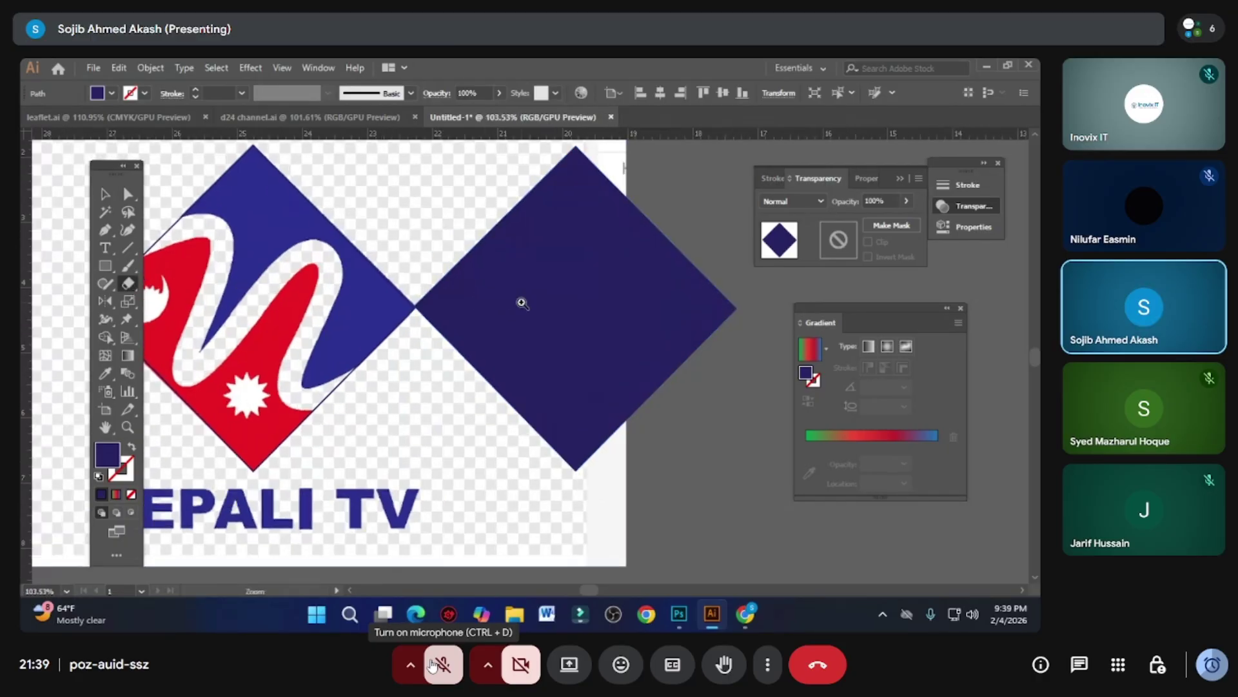
scroll(606, 315, down, 1)
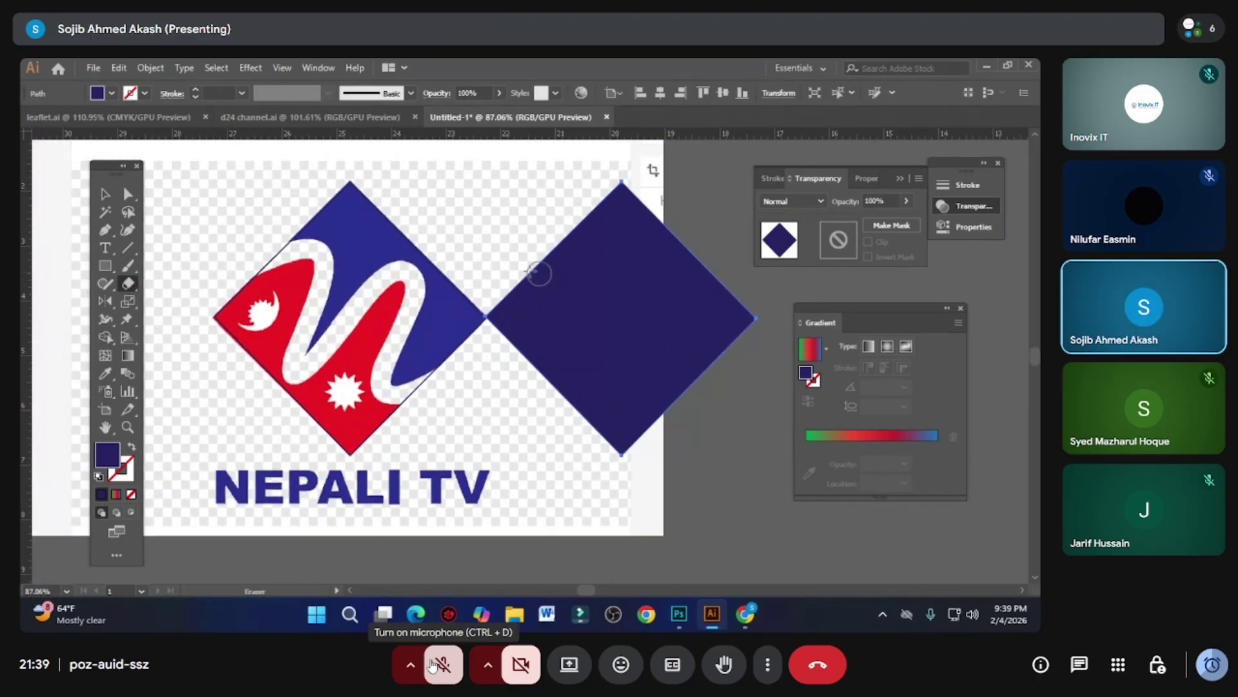
mouse_move(496, 264)
mouse_down()
mouse_move(569, 251)
mouse_move(563, 331)
mouse_move(585, 350)
mouse_move(675, 303)
mouse_move(674, 405)
mouse_up()
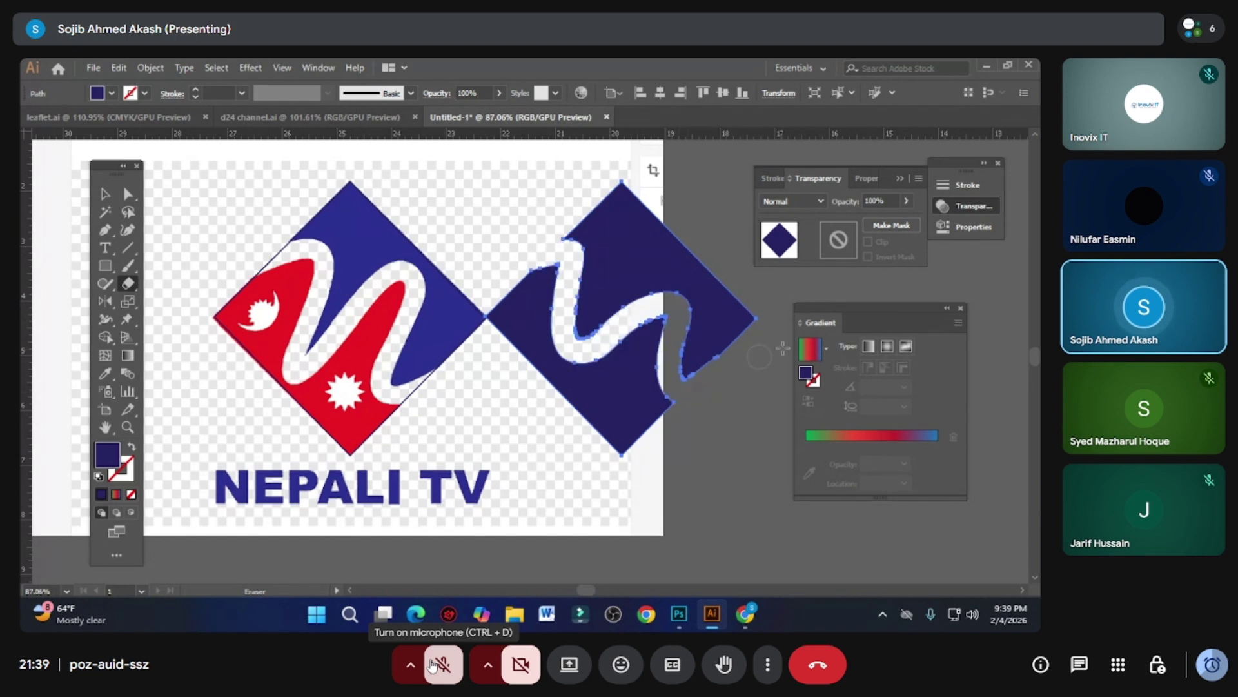
key(v)
click(506, 293)
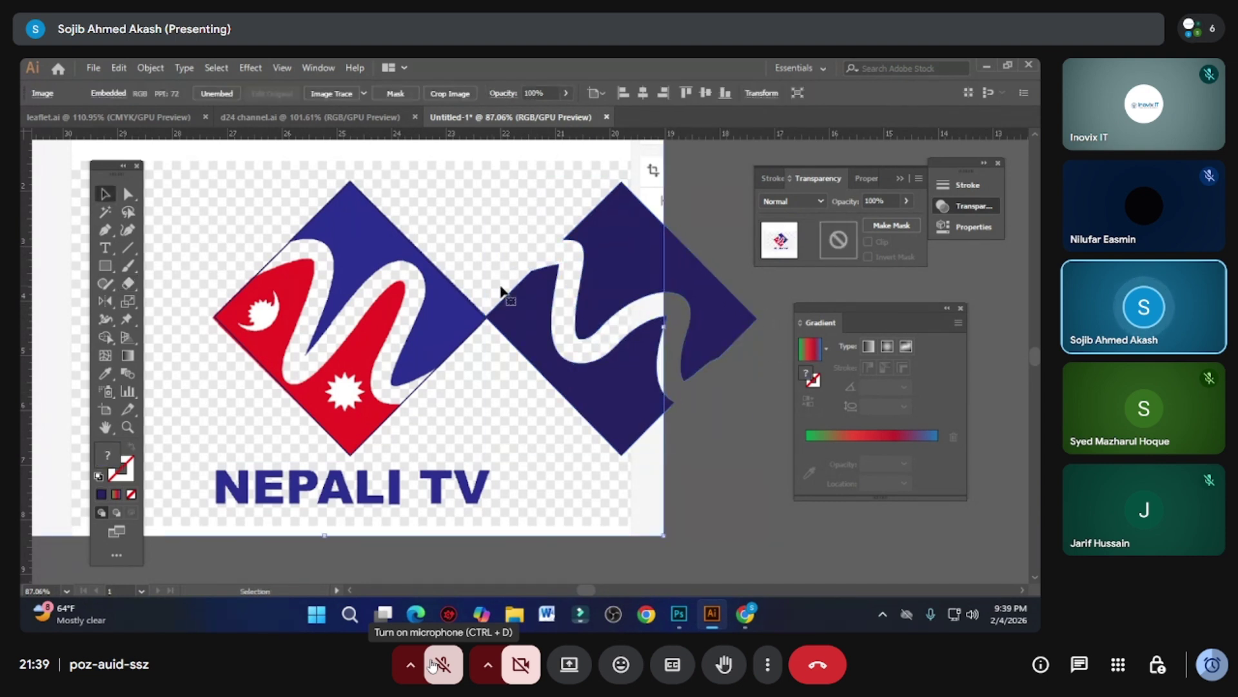
- Recolour the cut diamond's lower piece with the emblem's red and its upper piece with the emblem's blue using the Eyedropper
click(541, 298)
key(i)
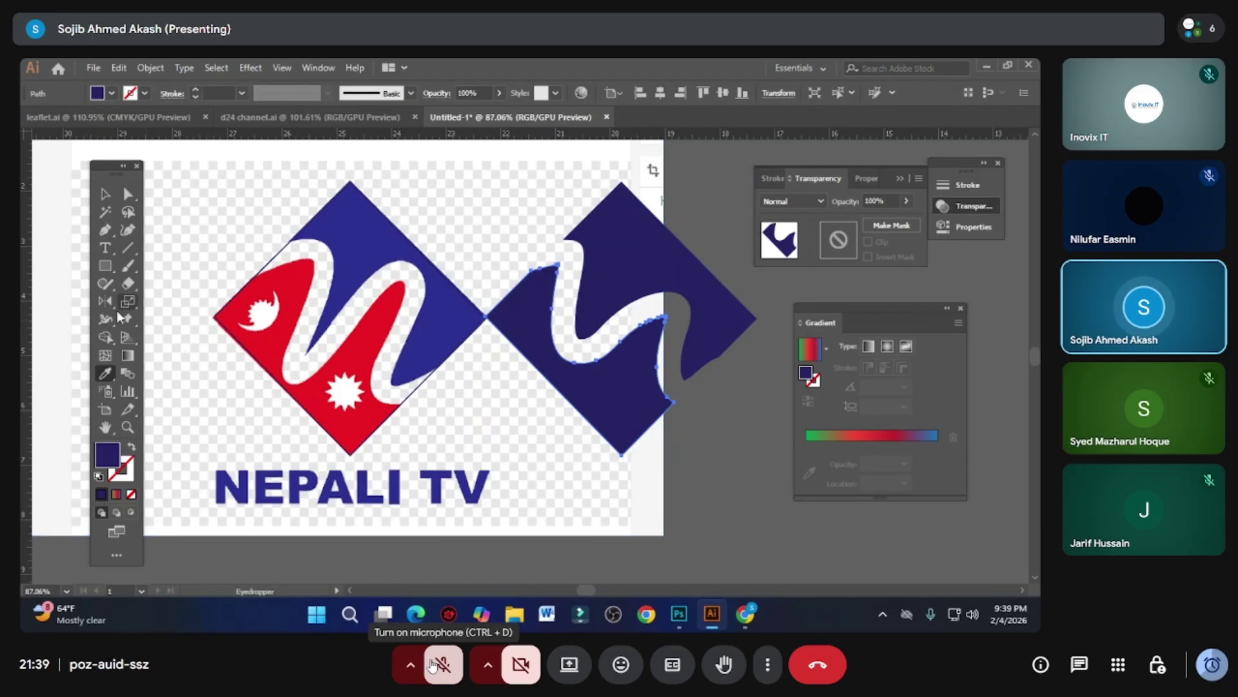
click(359, 424)
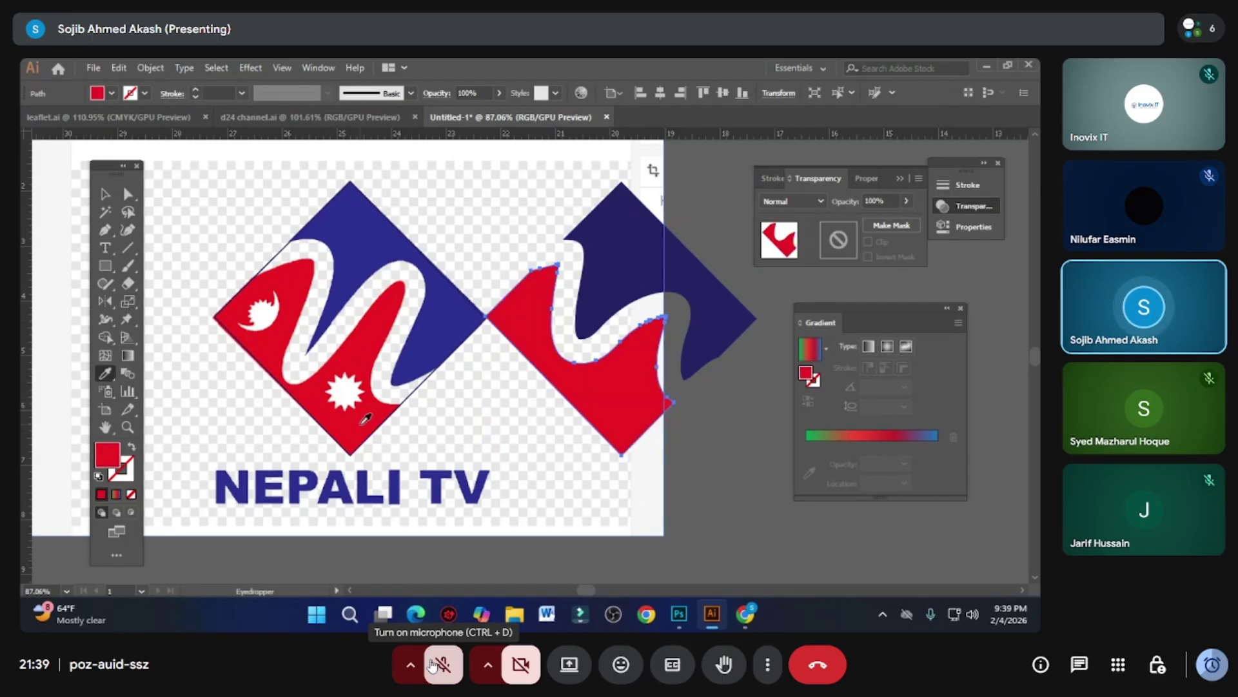
key(v)
click(644, 245)
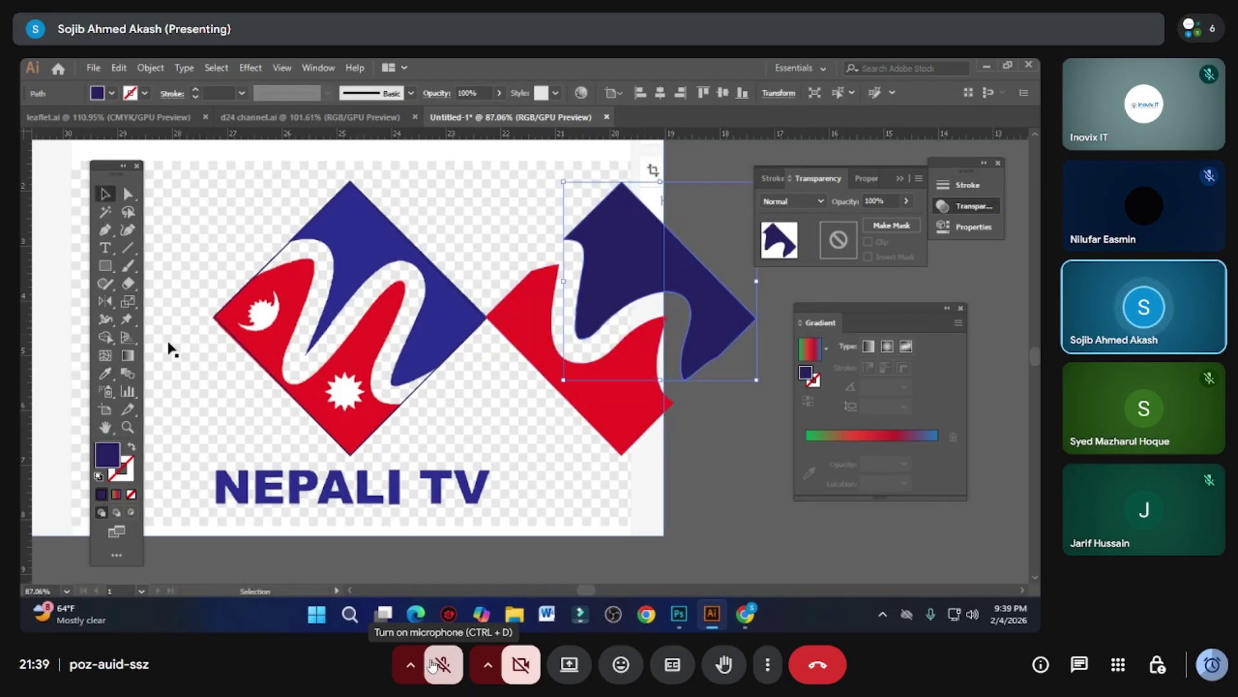
click(107, 371)
click(355, 223)
key(v)
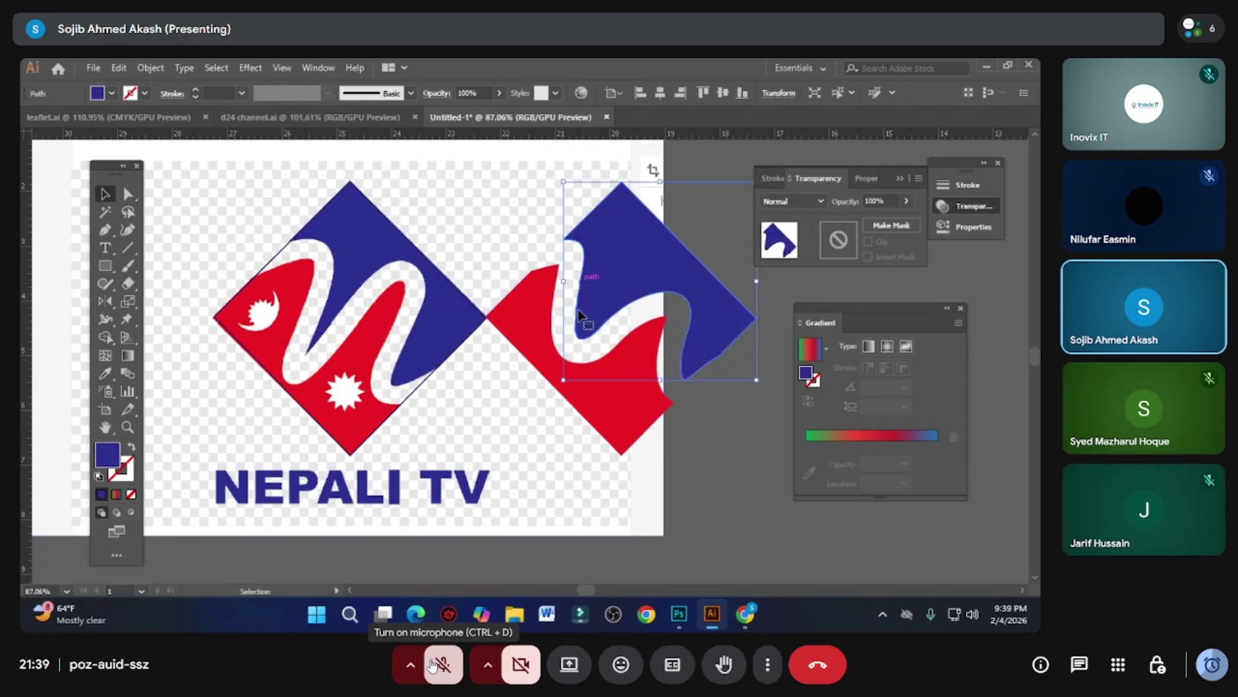
- Select both recoloured diamond pieces and move them to the other side of the Nepali TV emblem, overlapping its left corner
scroll(691, 359, up, 2)
scroll(581, 374, down, 5)
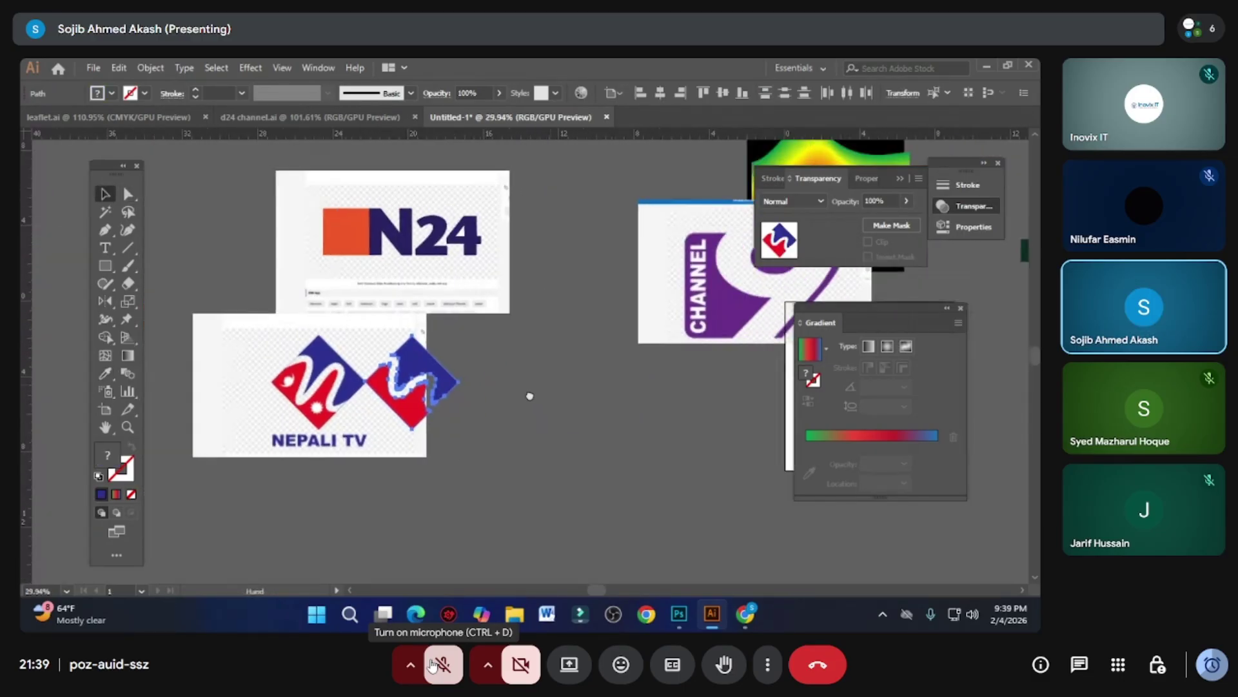
scroll(530, 396, up, 2)
drag(581, 341, 346, 320)
scroll(387, 322, up, 3)
scroll(408, 318, down, 1)
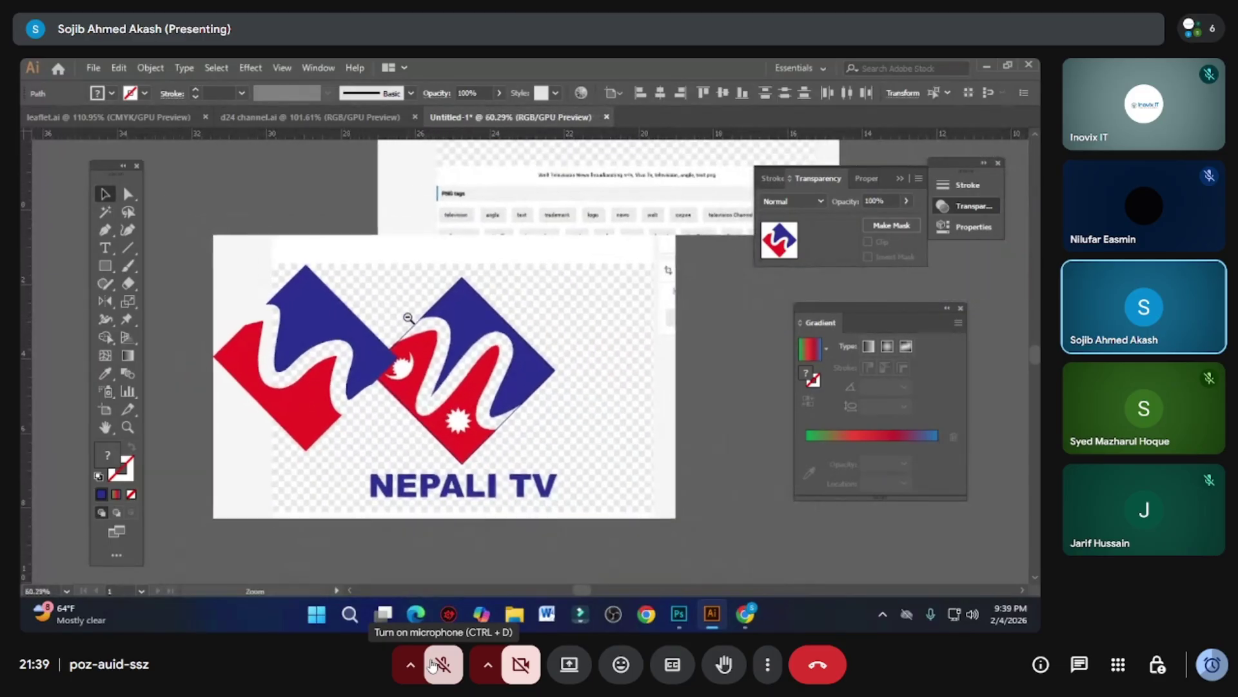
- Examine the Nepali TV, N24 and Channel 9 reference logos across the canvas
scroll(409, 317, down, 1)
scroll(340, 359, right, 5)
scroll(481, 384, right, 5)
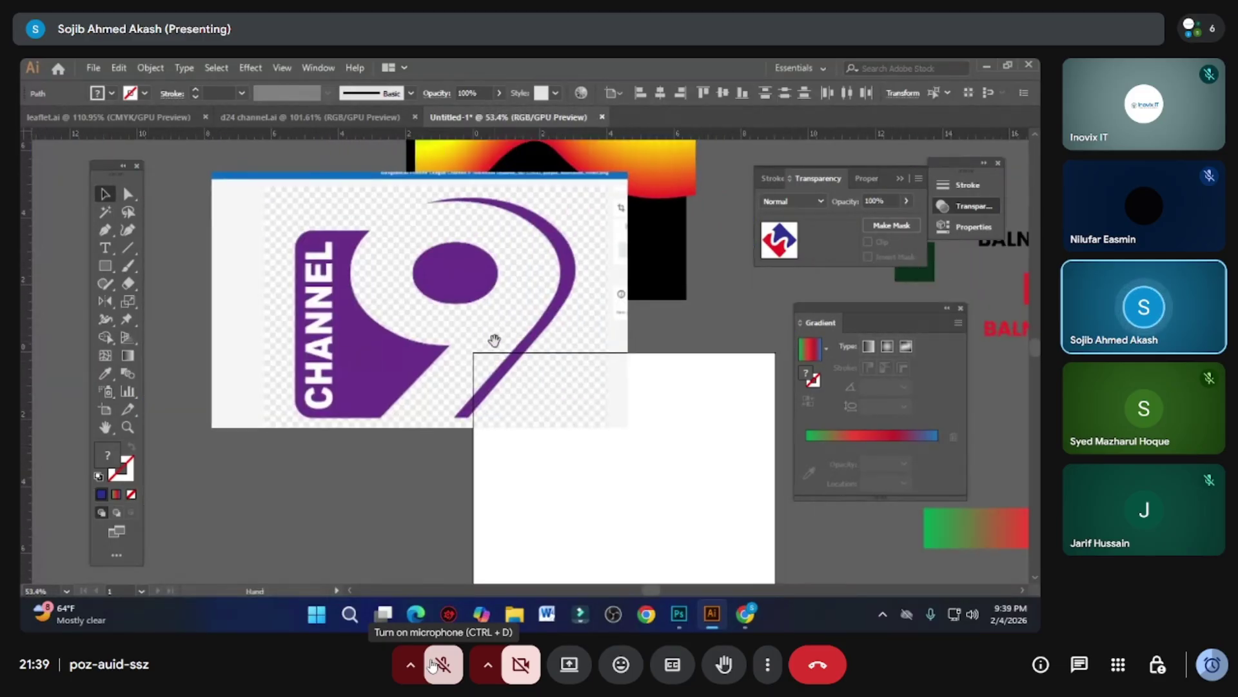
scroll(494, 340, left, 10)
scroll(619, 349, down, 2)
scroll(444, 369, up, 2)
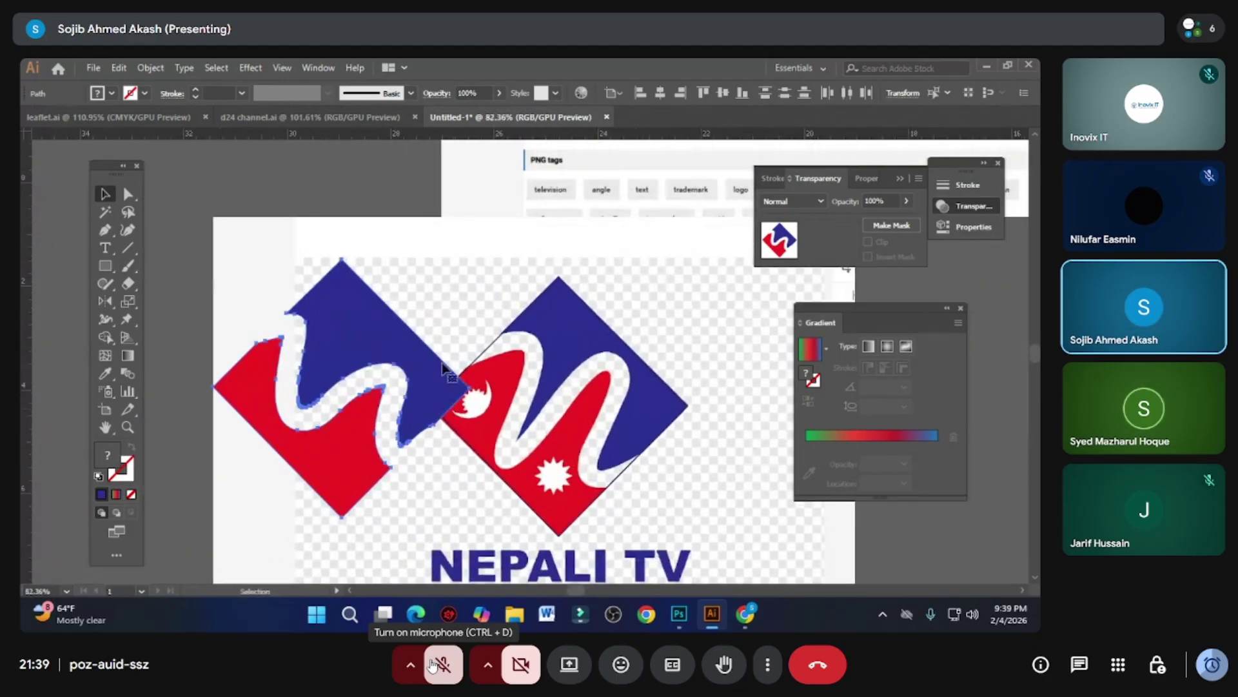
drag(443, 369, 747, 374)
scroll(747, 374, right, 5)
drag(466, 374, 605, 312)
scroll(567, 316, down, 2)
scroll(567, 316, left, 3)
scroll(567, 316, right, 3)
drag(525, 302, 215, 308)
scroll(475, 337, down, 2)
scroll(436, 331, right, 4)
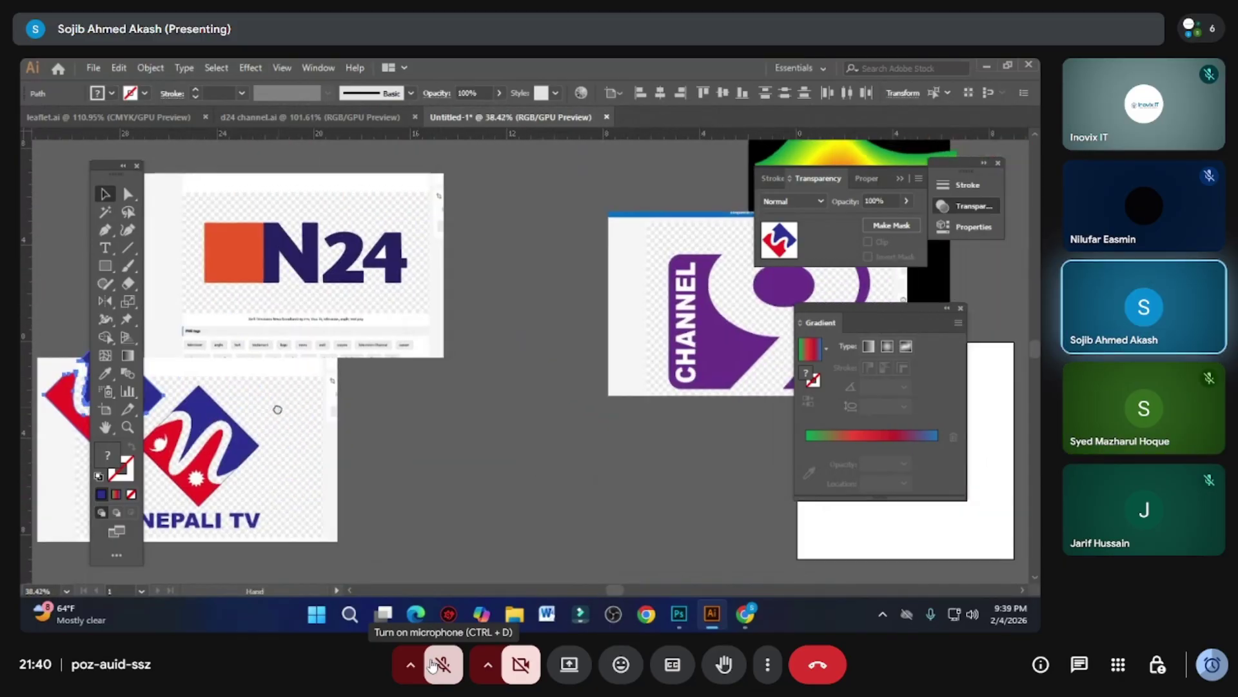
- Move the Channel 9 reference image next to the Nepali TV image
scroll(277, 410, right, 5)
scroll(277, 410, left, 3)
scroll(277, 410, down, 1)
drag(634, 298, 373, 432)
scroll(474, 347, left, 2)
scroll(475, 347, down, 1)
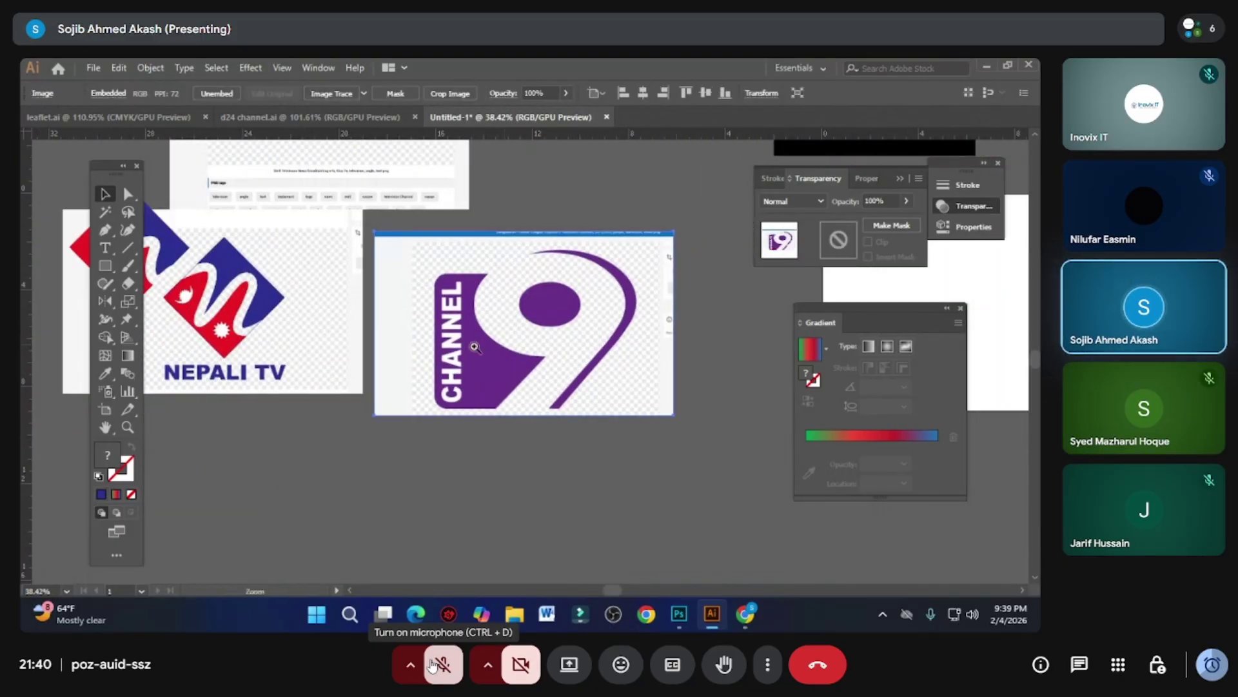
scroll(475, 347, up, 2)
drag(512, 395, 493, 440)
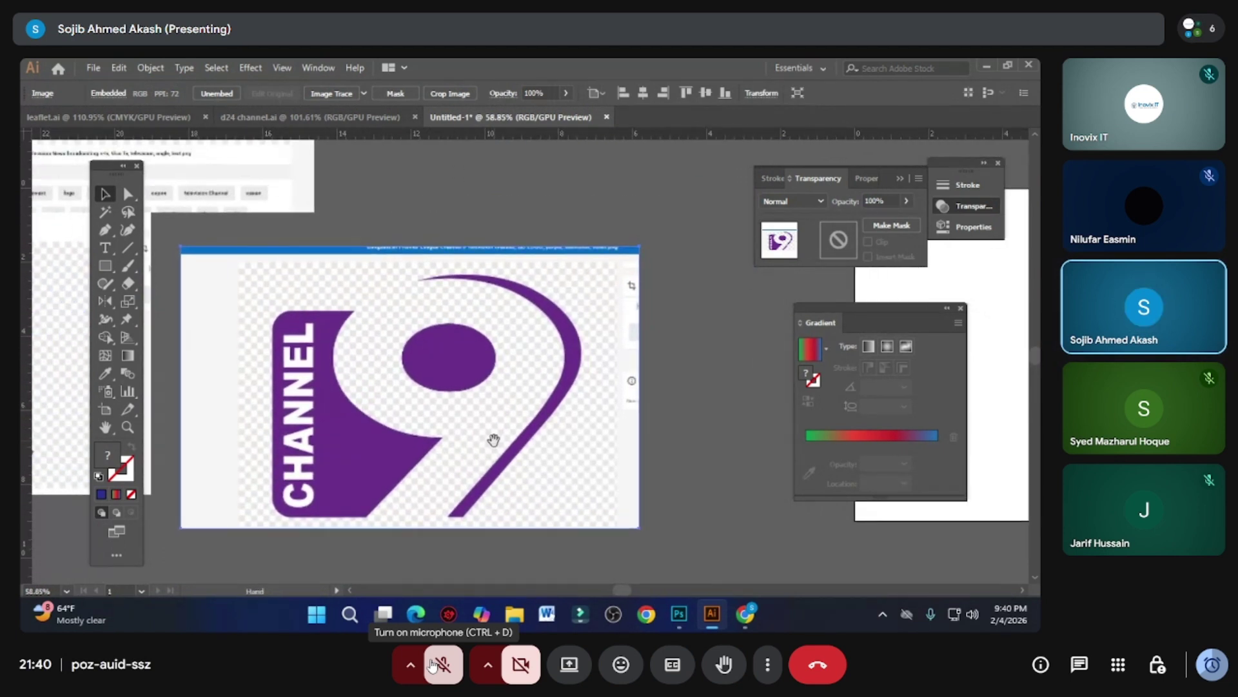
- Draw a rectangle around the purple CHANNEL block of the Channel 9 logo and swap its fill and stroke
scroll(494, 425, down, 4)
scroll(494, 413, left, 1)
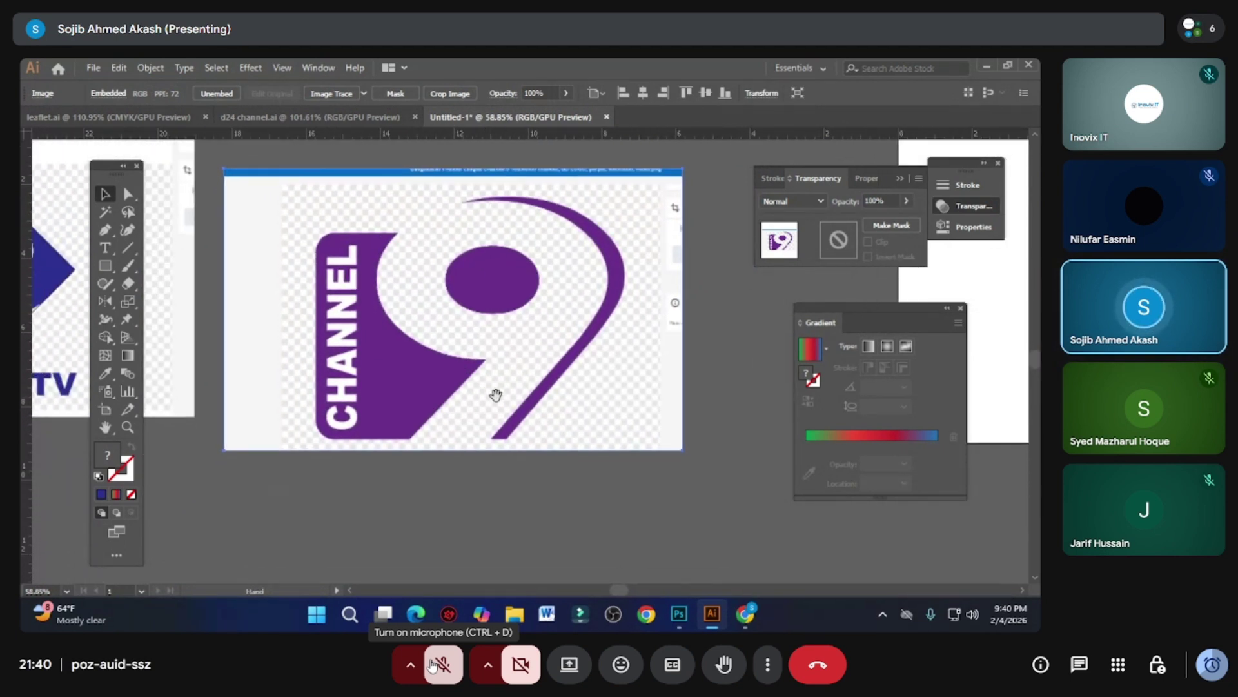
scroll(567, 373, down, 1)
scroll(592, 376, down, 1)
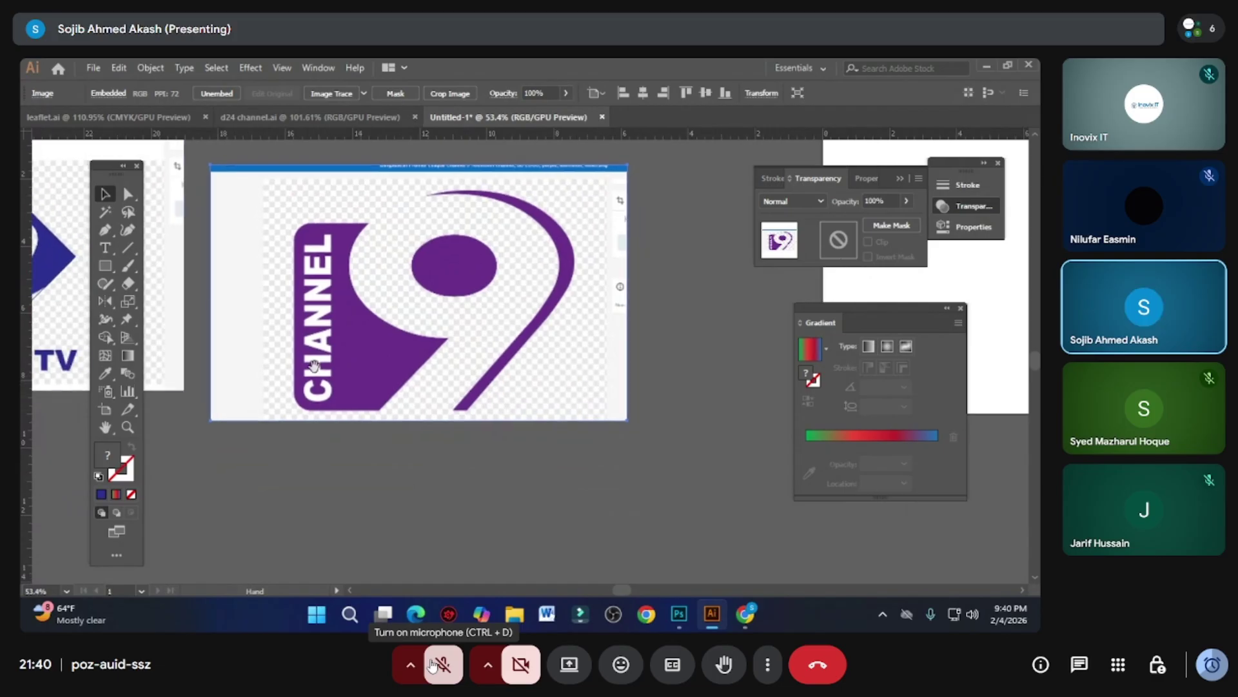
click(113, 271)
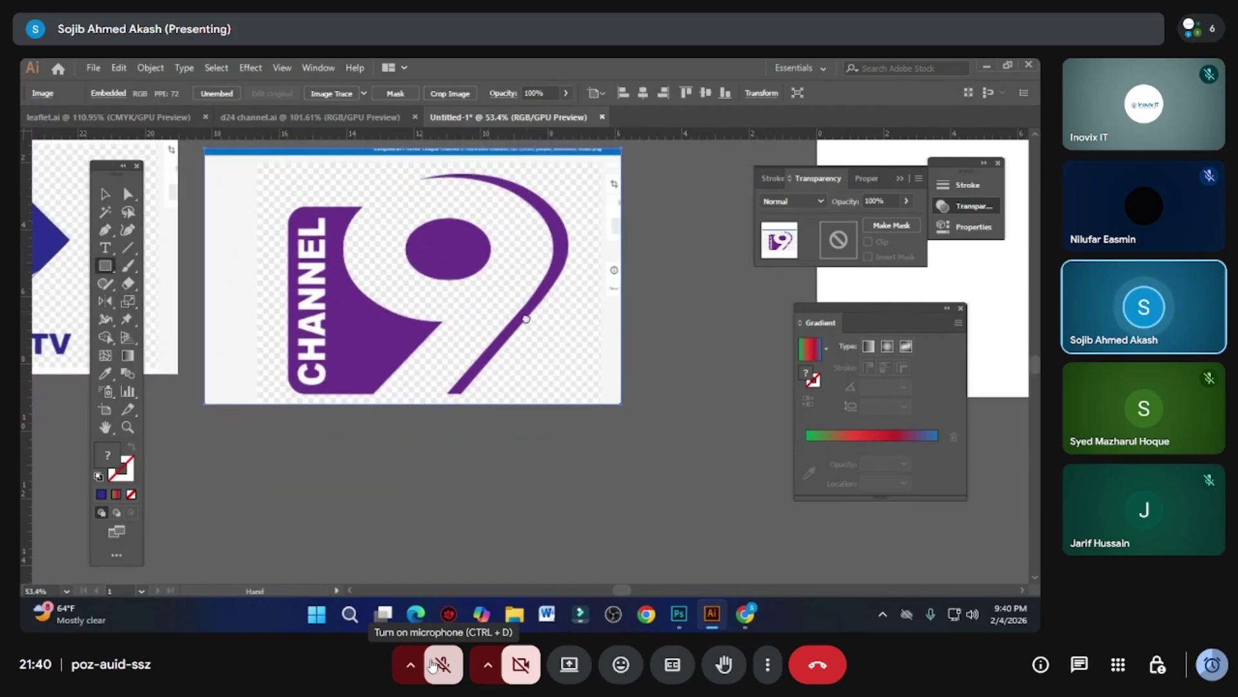
drag(106, 265, 146, 265)
key(space)
drag(406, 320, 373, 325)
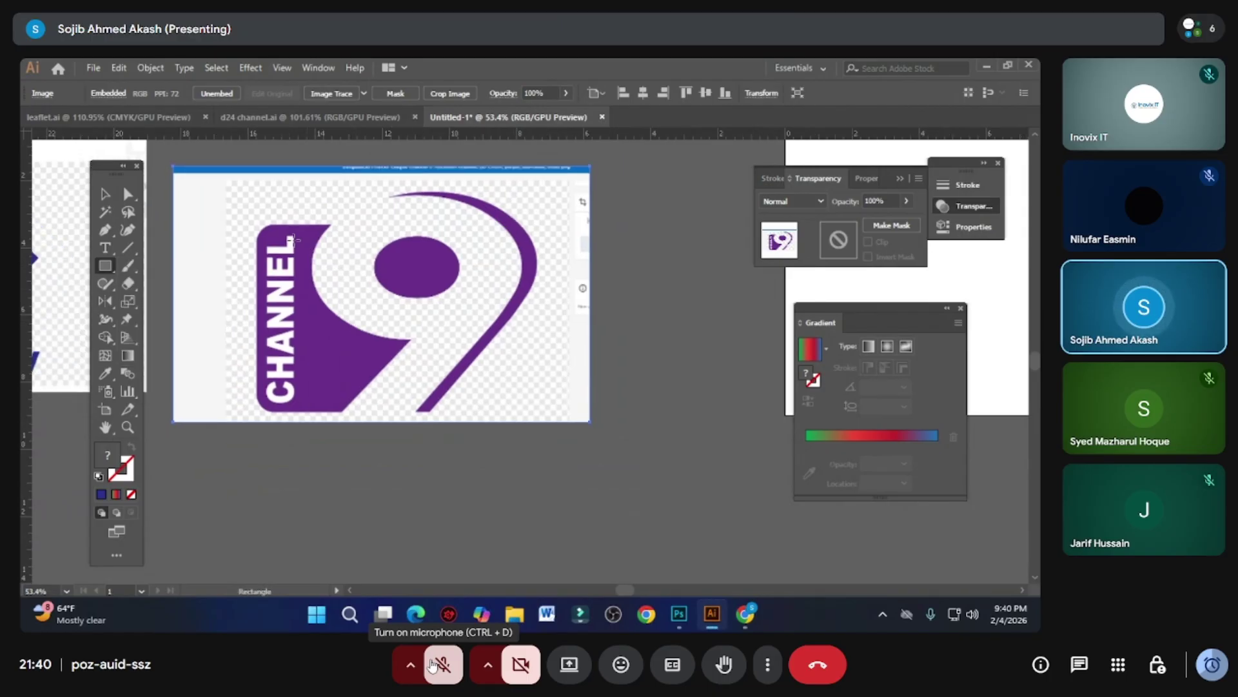
mouse_move(255, 220)
mouse_down()
mouse_move(445, 411)
mouse_move(448, 379)
mouse_up()
key(shift+x)
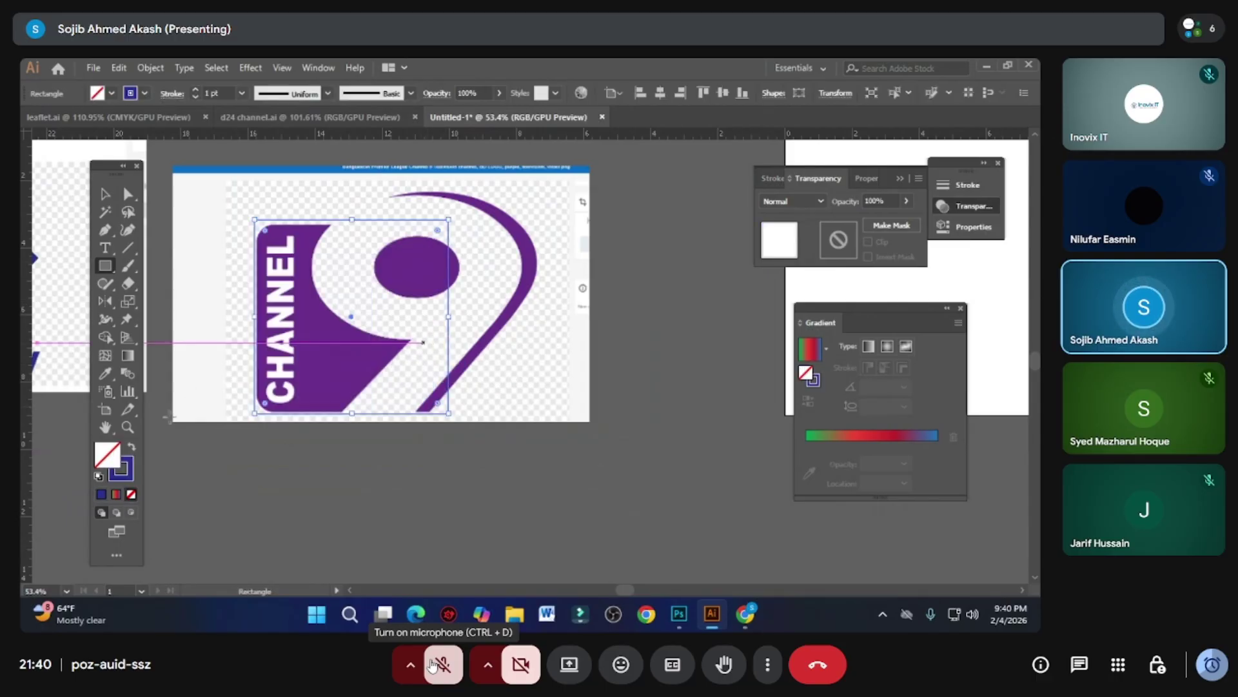
- Round all four corners of the rectangle to follow the curved corners of the purple CHANNEL block
scroll(310, 213, up, 2)
key(v)
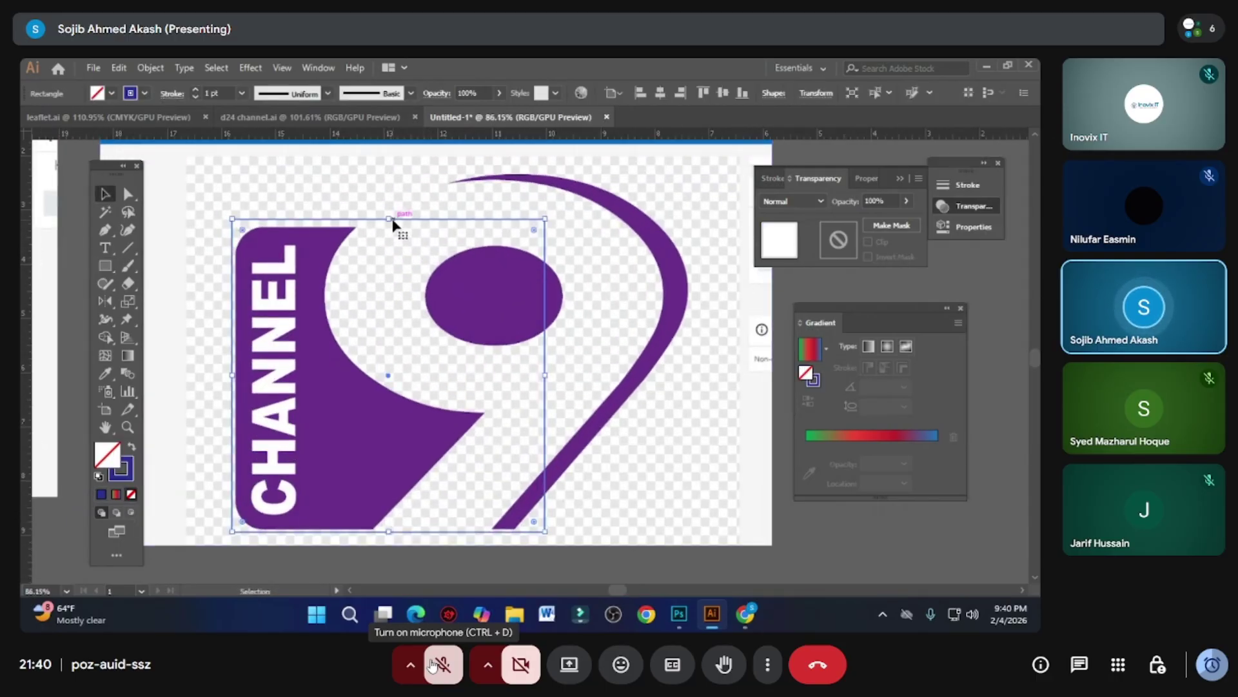
drag(249, 227, 253, 232)
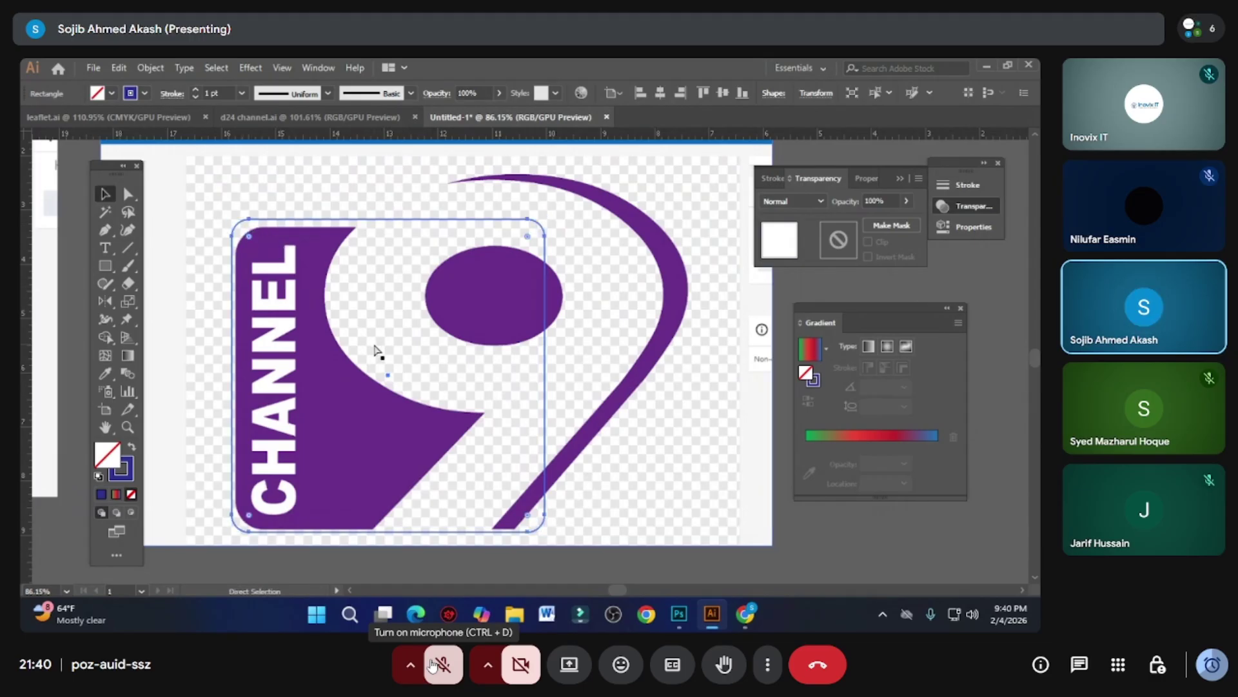
key(a)
key(v)
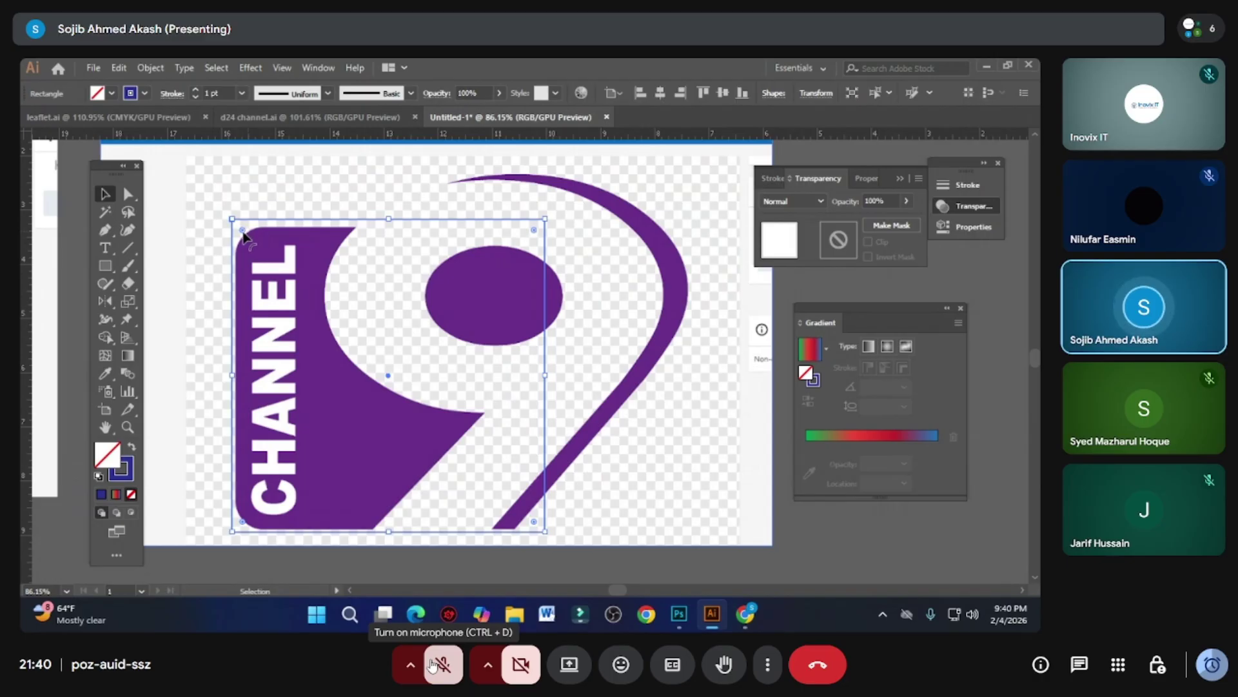
drag(243, 231, 265, 254)
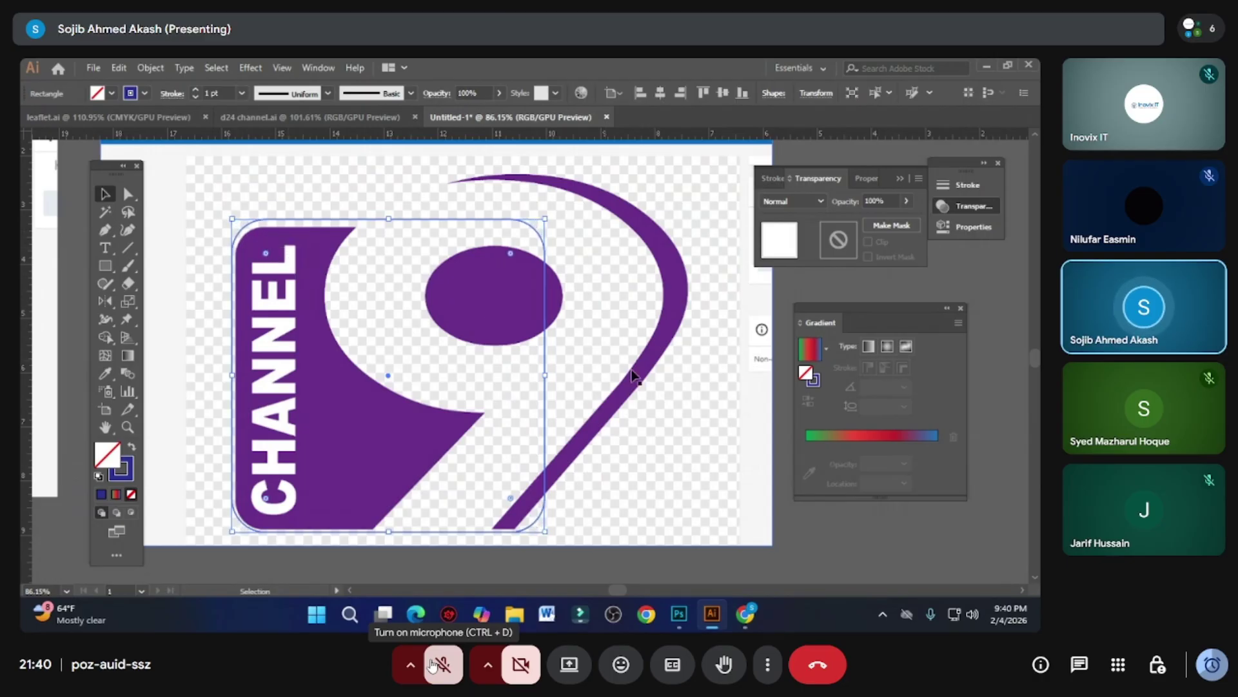
- Sample the logo's purple onto the rounded rectangle and swap it to the stroke, leaving the rectangle unfilled
click(104, 374)
click(346, 417)
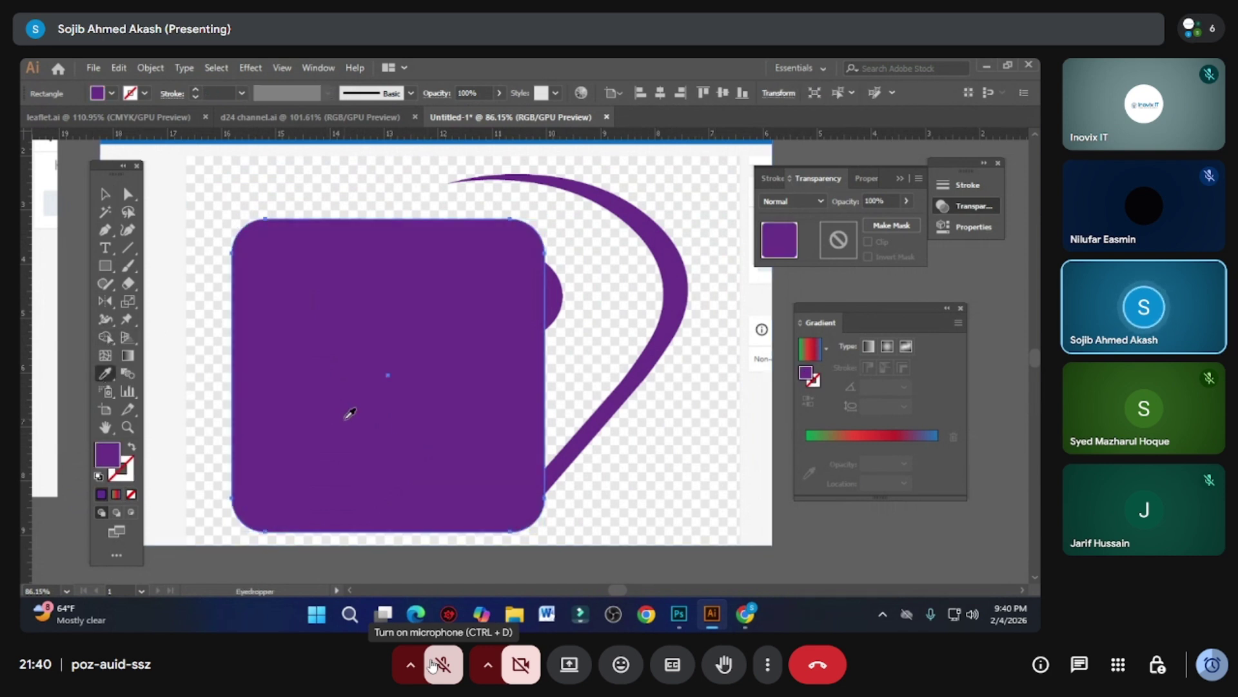
click(132, 448)
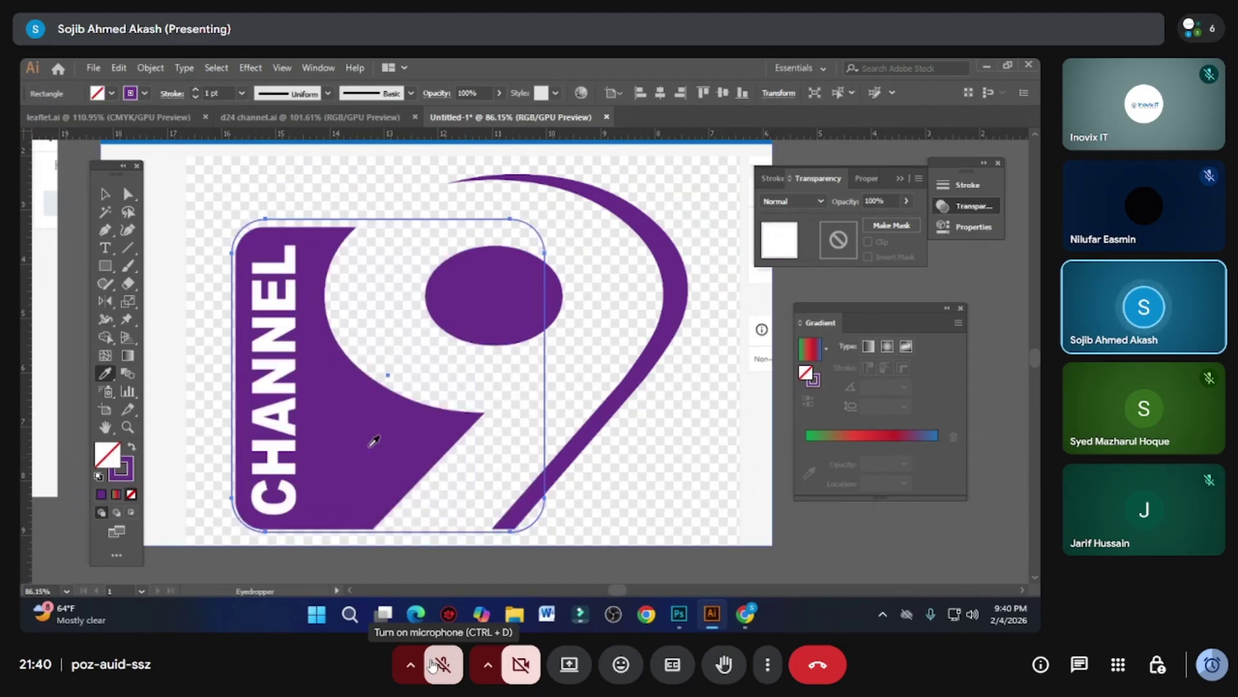
click(105, 193)
click(287, 213)
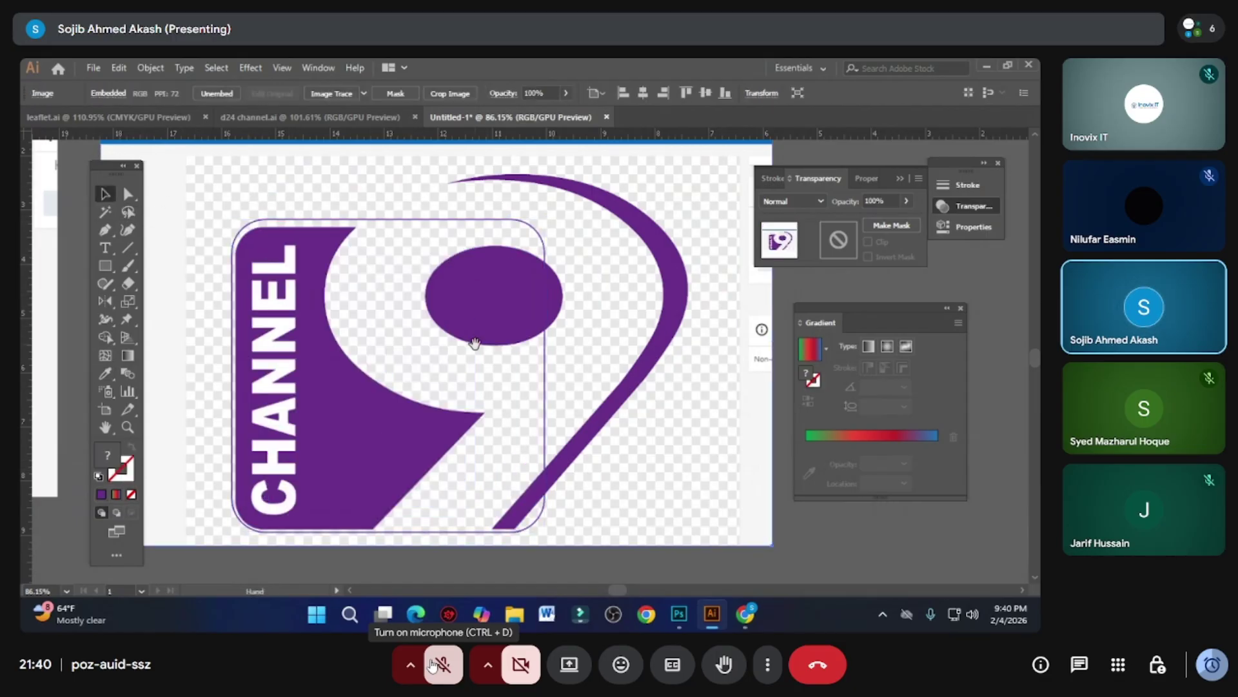
drag(475, 342, 511, 306)
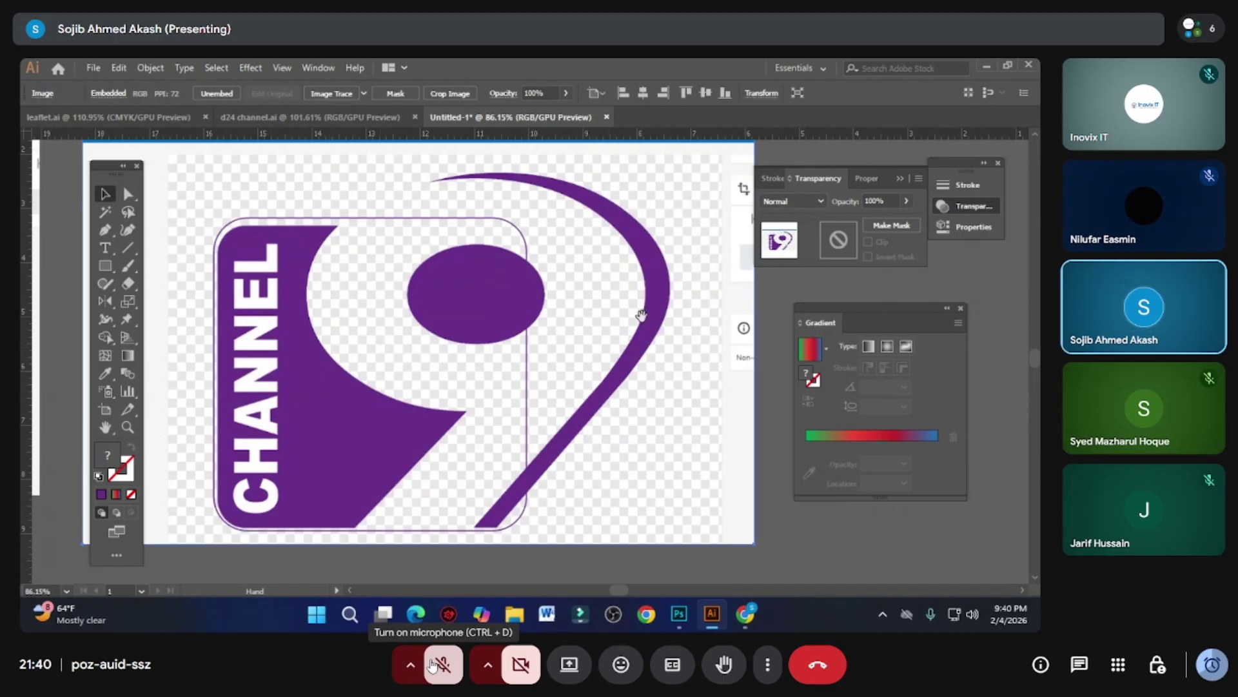
scroll(641, 314, down, 2)
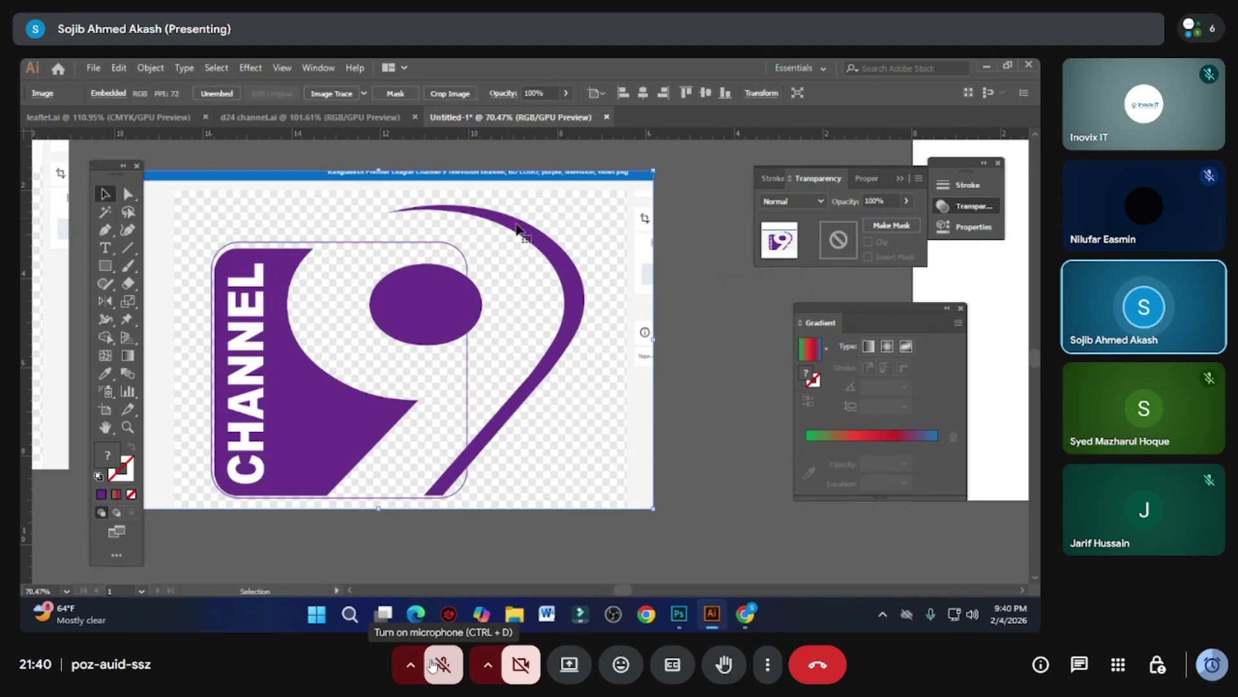
scroll(466, 394, down, 3)
scroll(471, 387, up, 3)
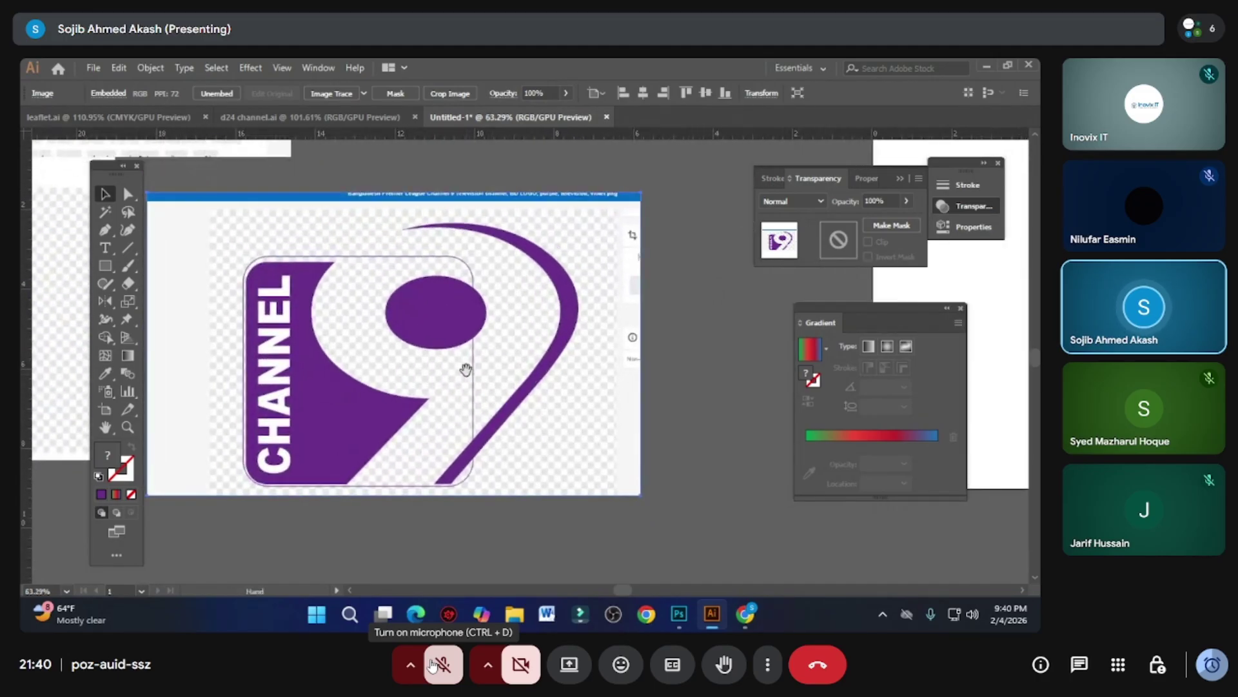
scroll(502, 351, down, 2)
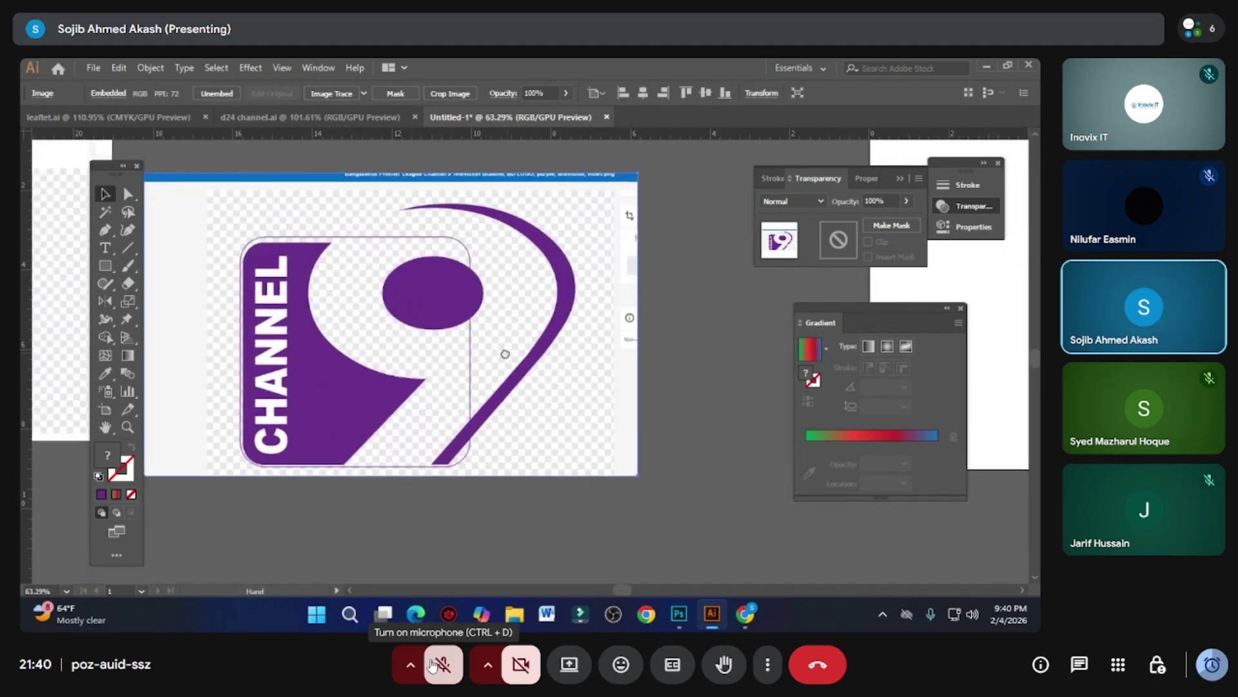
scroll(491, 340, up, 2)
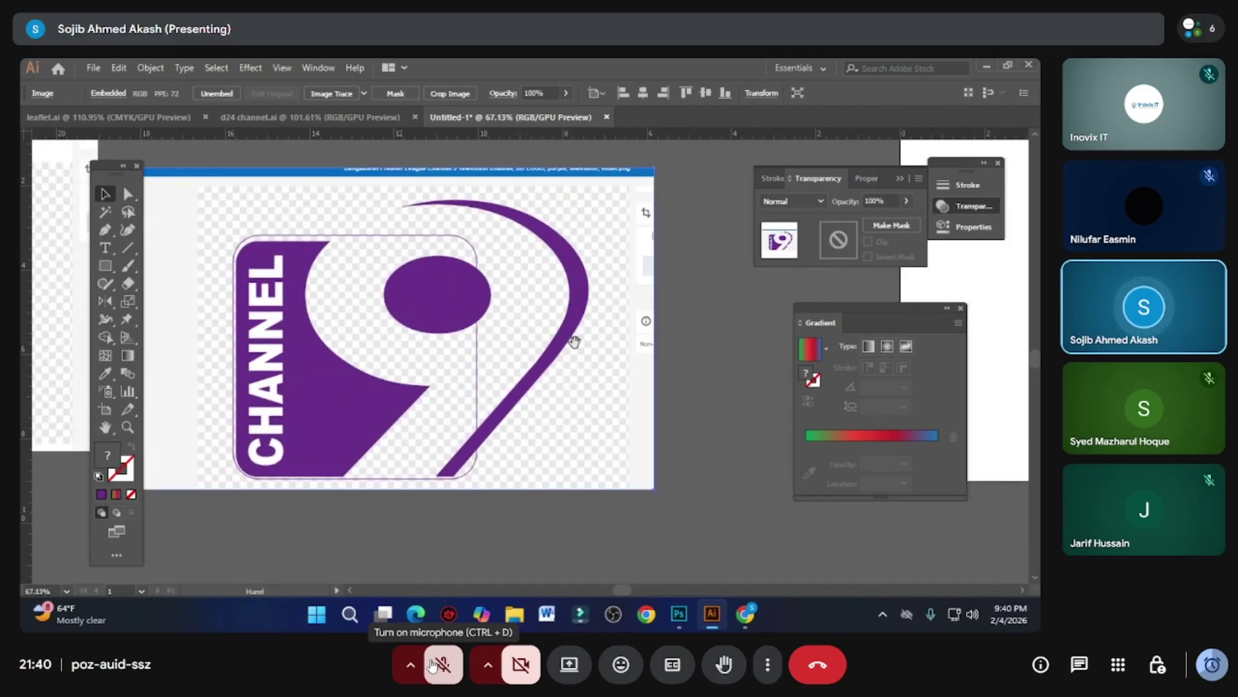
- Try a solid purple fill on the rounded rectangle and swap it back to a purple outline
click(418, 242)
key(shift+x)
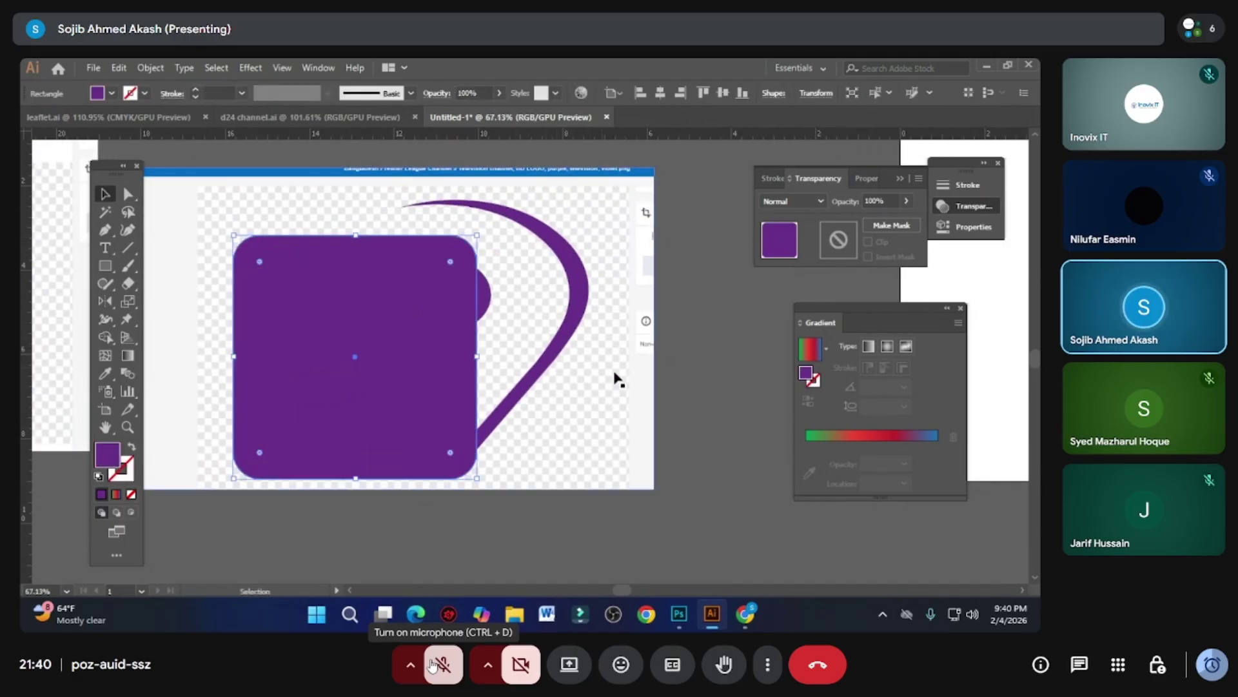
click(657, 382)
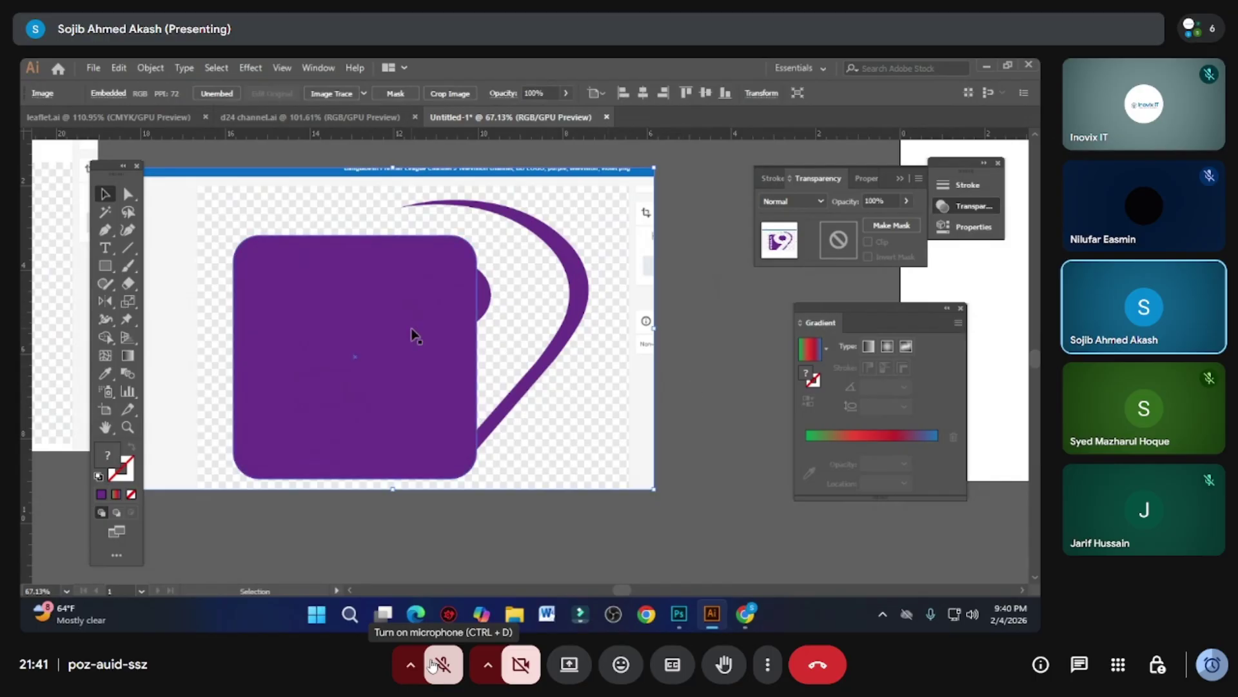
click(415, 335)
key(shift+x)
click(669, 401)
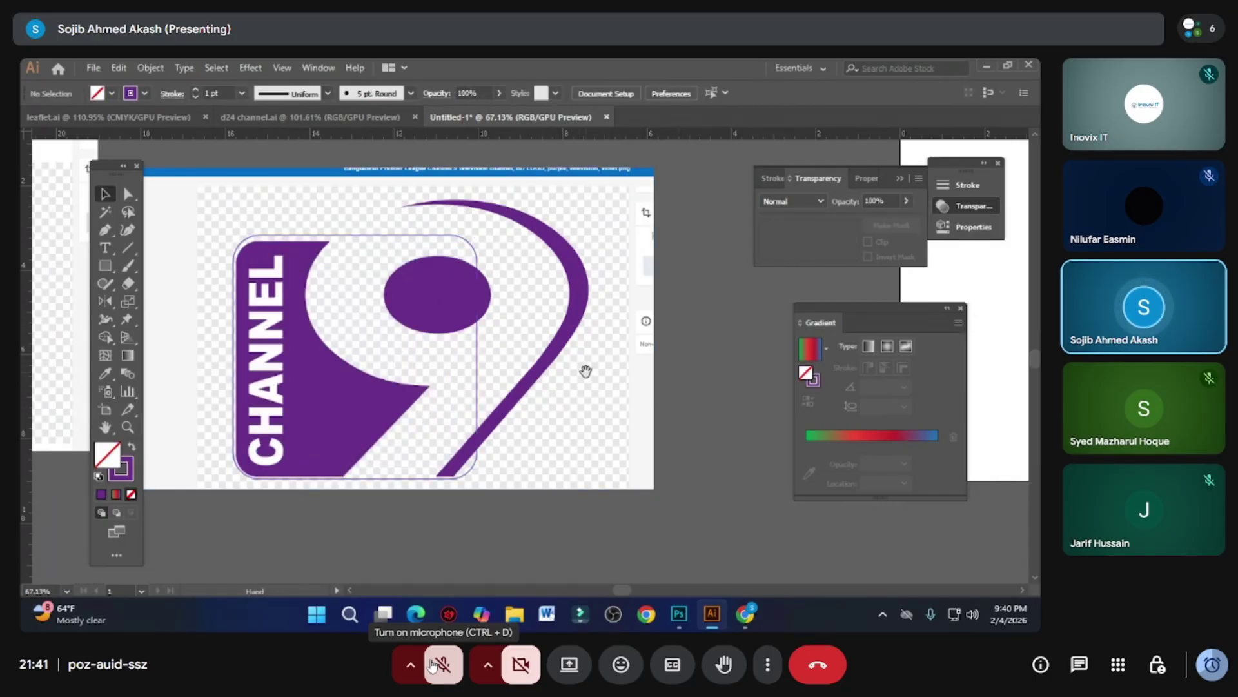
- Draw a circle over the purple oval inside the 9 and fill it with the logo's purple without a stroke
scroll(586, 371, down, 2)
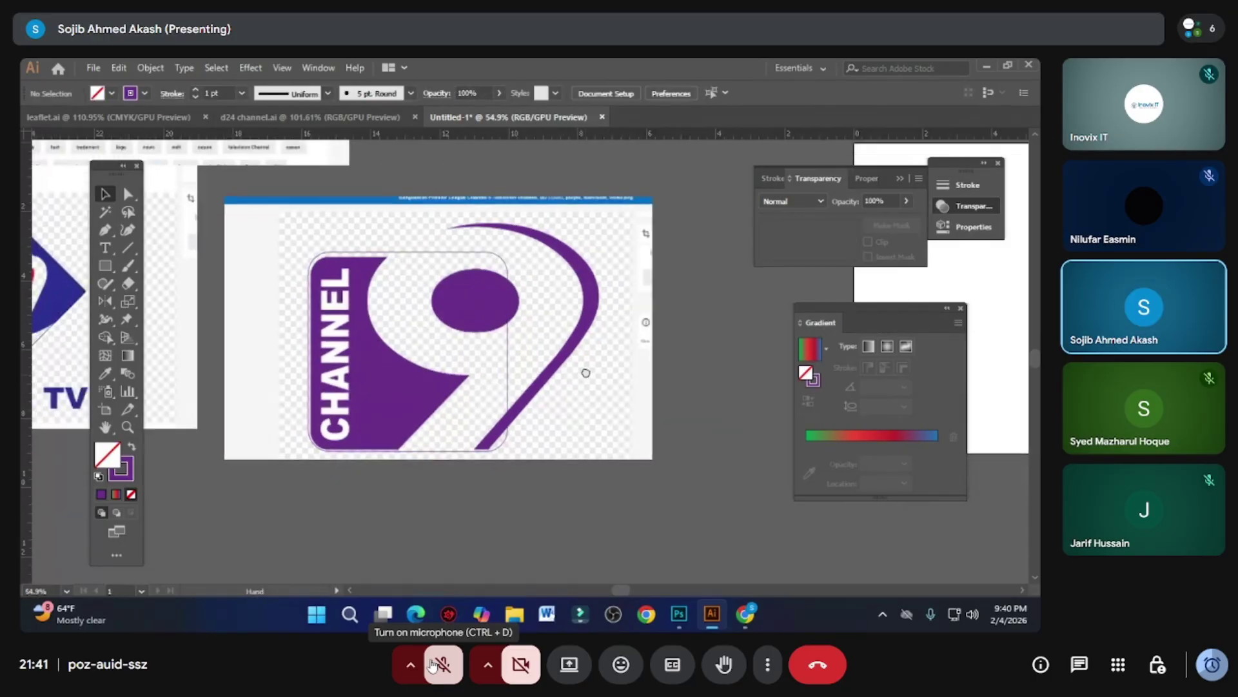
drag(104, 266, 164, 301)
drag(452, 264, 489, 300)
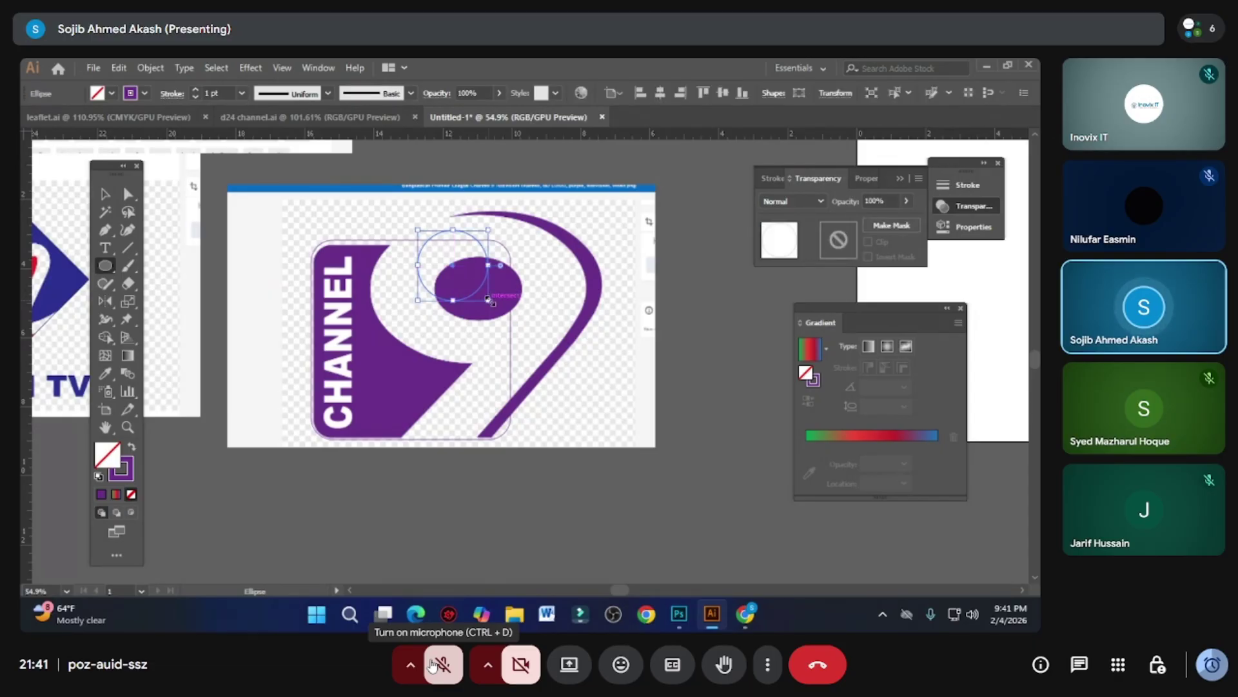
key(shift+x)
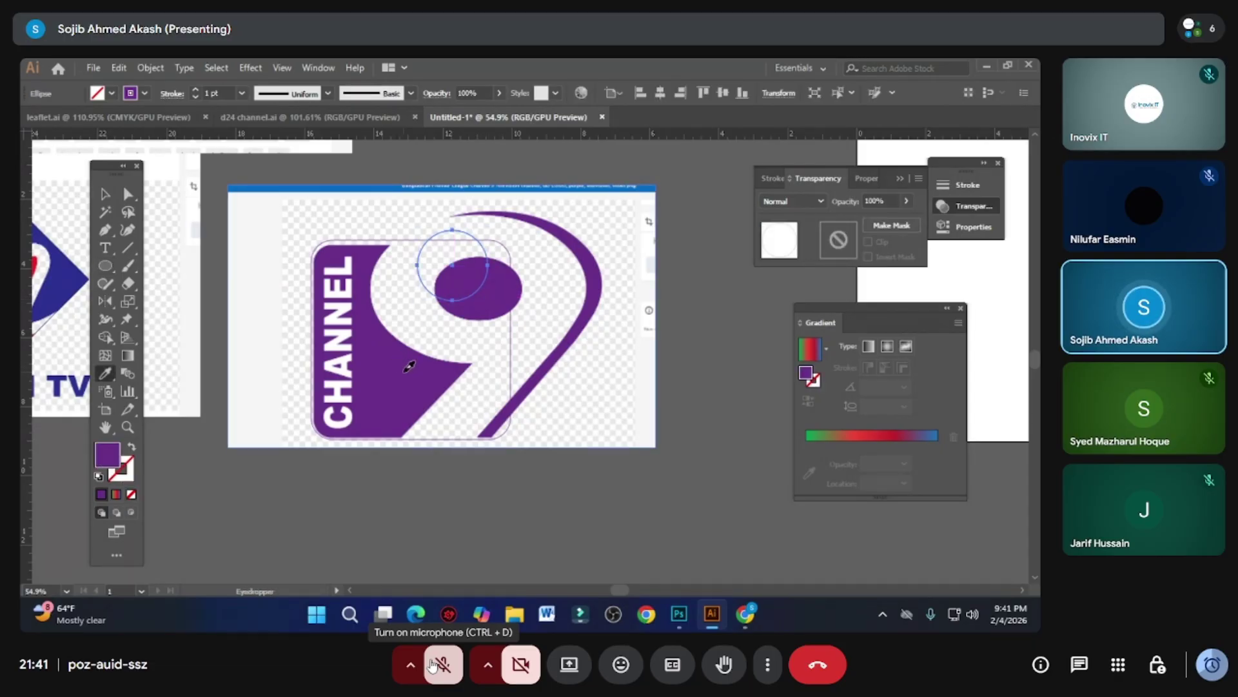
key(v)
- Move the purple circle onto the oval inside the 9 and stretch it into an ellipse matching the oval's outline
scroll(454, 267, up, 1)
drag(452, 264, 489, 292)
scroll(491, 284, up, 2)
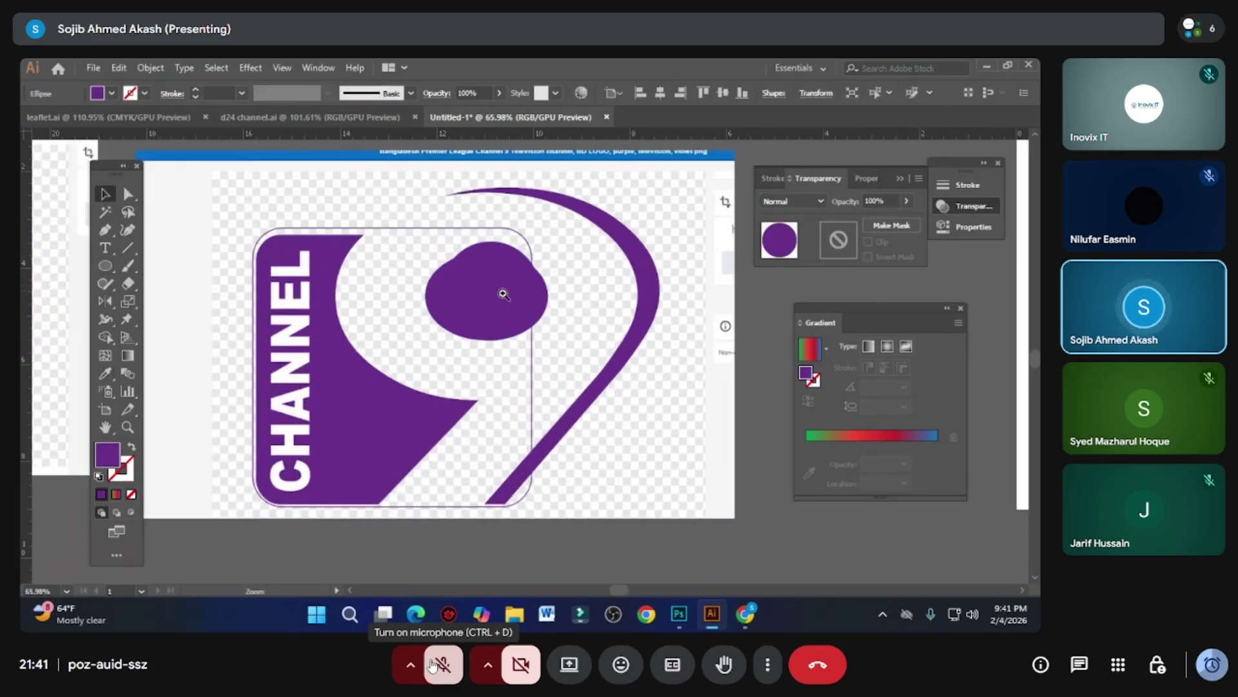
drag(501, 229, 488, 288)
scroll(612, 303, up, 3)
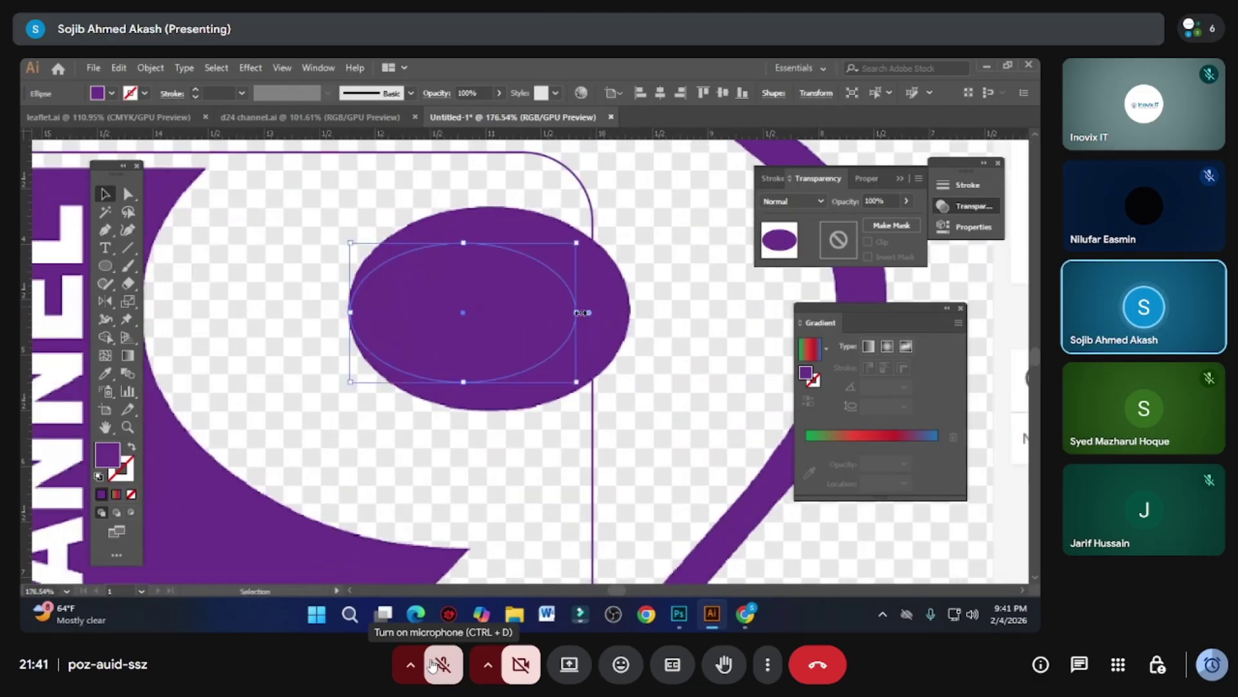
drag(576, 313, 625, 316)
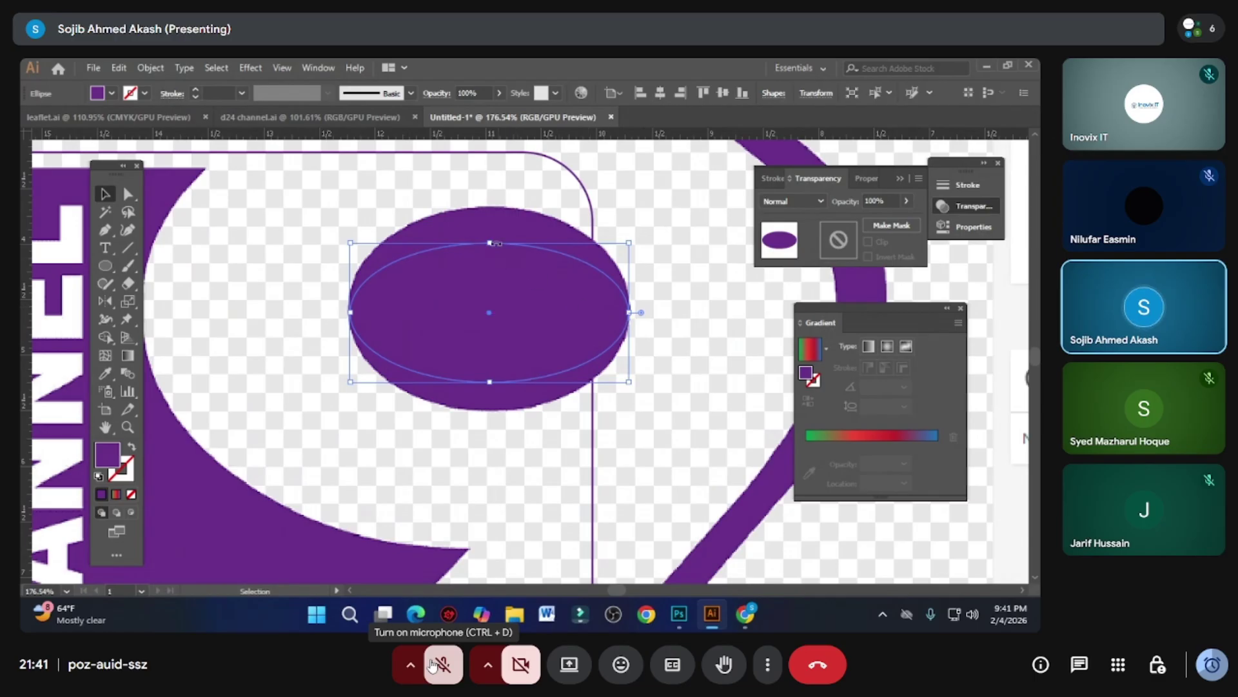
drag(495, 244, 496, 208)
mouse_move(490, 418)
mouse_down()
mouse_move(493, 430)
mouse_move(489, 418)
mouse_up()
scroll(589, 270, down, 5)
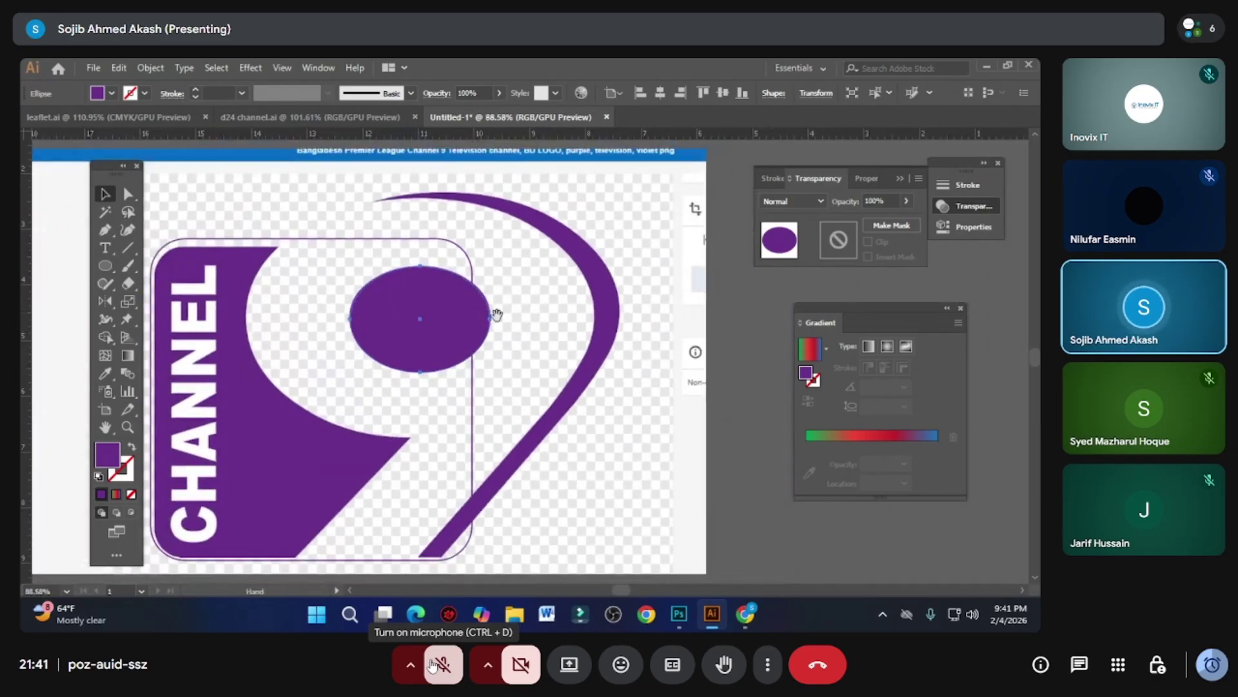
click(674, 365)
scroll(588, 359, down, 2)
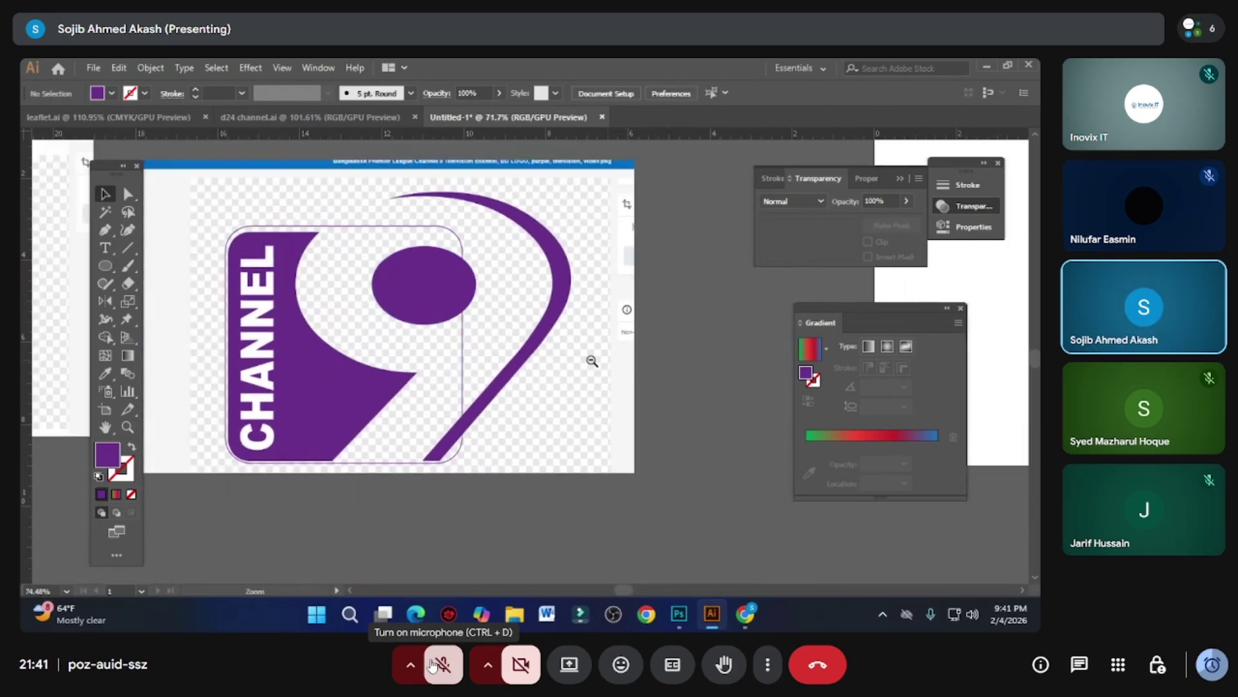
- Try enlarging the purple ellipse to the inner curve of the 9, and undo the enlargement
click(467, 273)
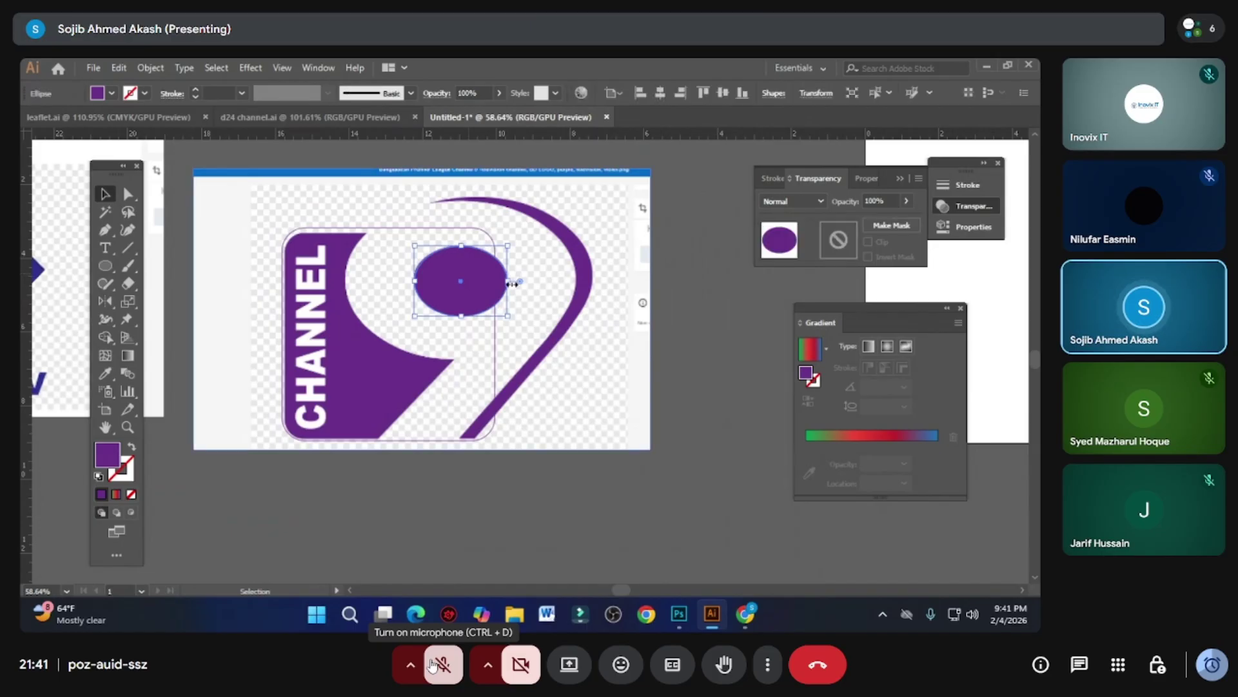
key(a)
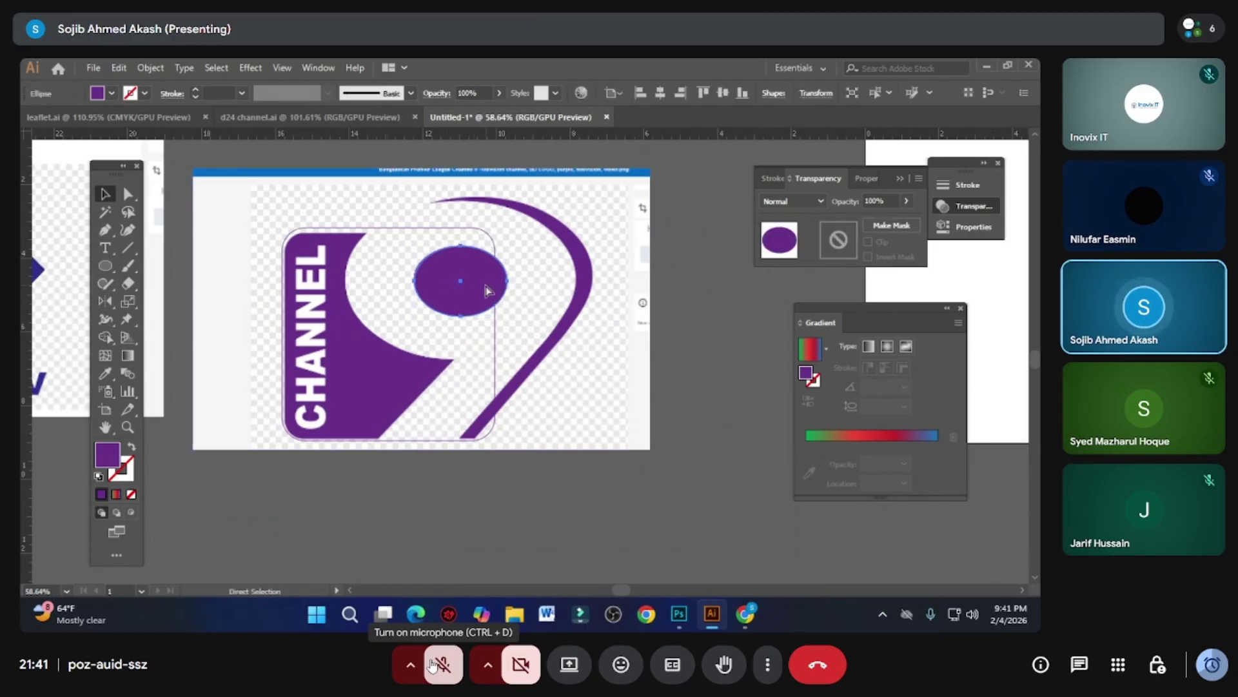
key(v)
drag(511, 282, 571, 283)
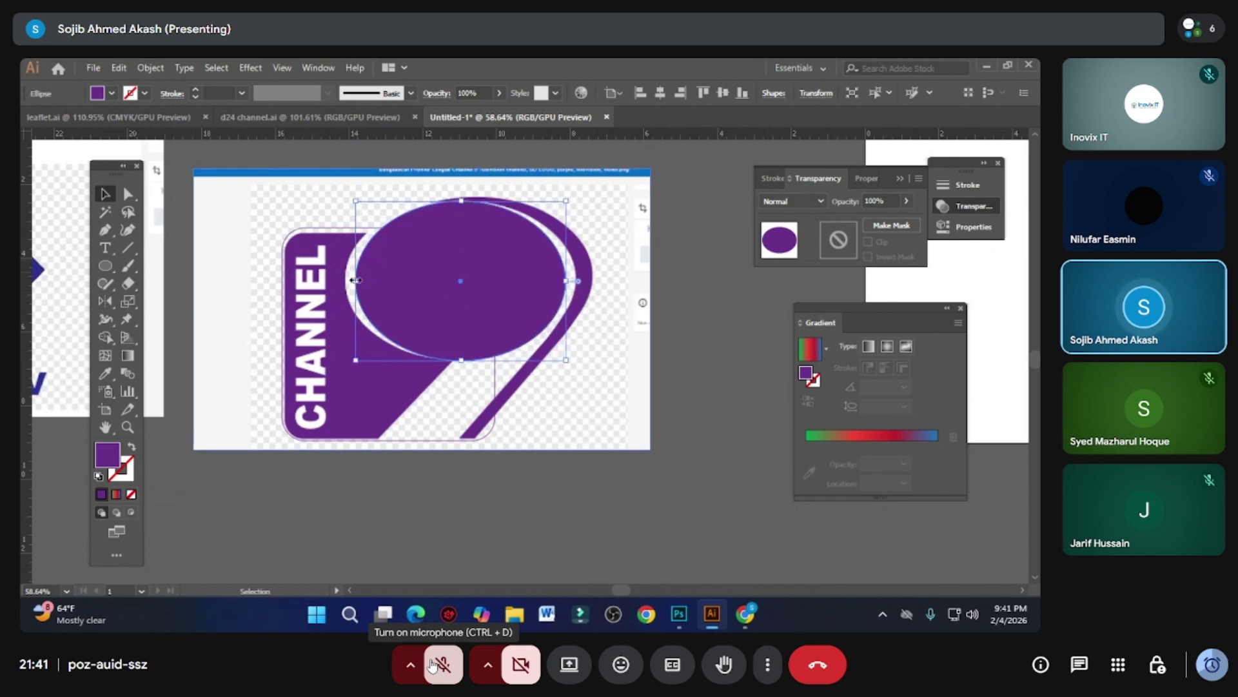
drag(356, 280, 348, 281)
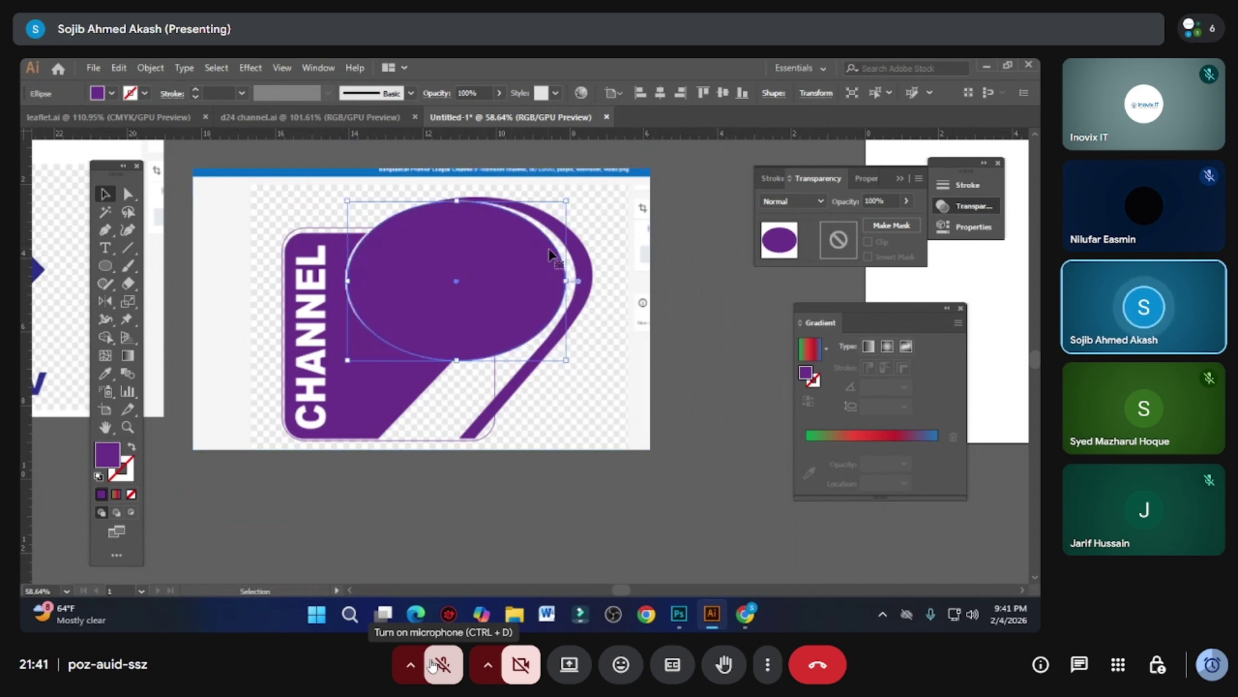
key(ctrl+z)
key(ctrl+z)
click(707, 275)
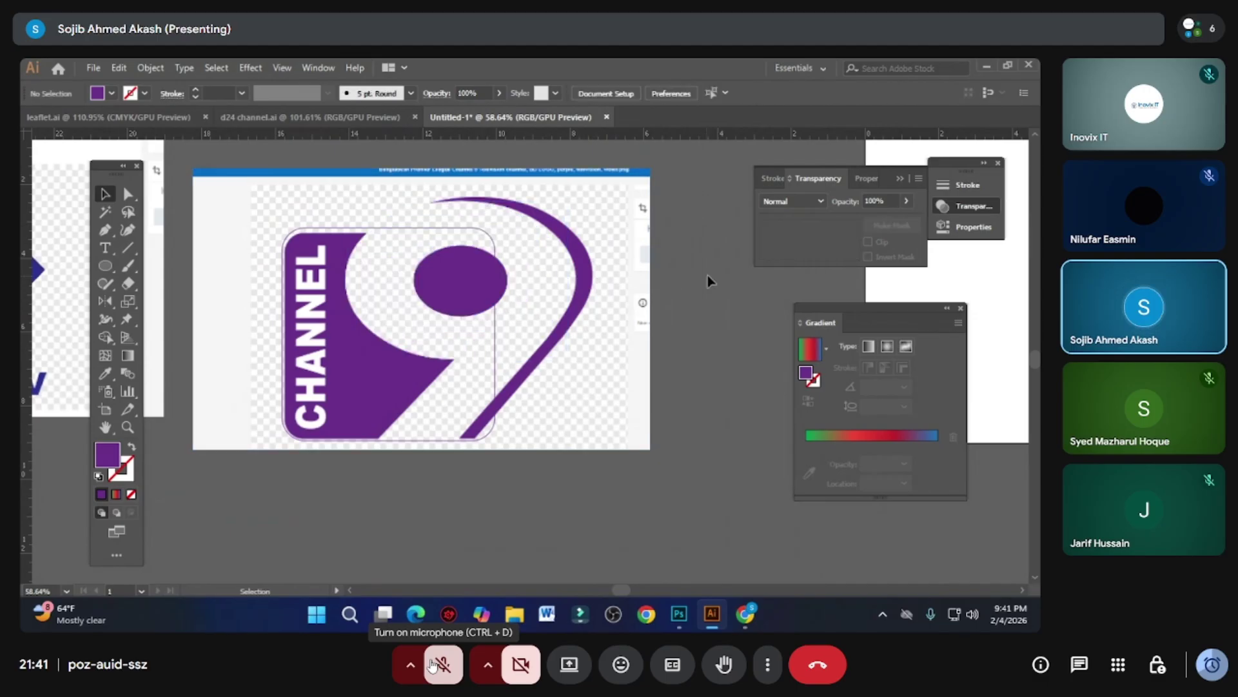
- Redo the ellipse enlargement and stretch its sides along the inner curve of the 9, to about 6.28 in wide and 4.32 in high
key(ctrl+shift+z)
key(ctrl+shift+z)
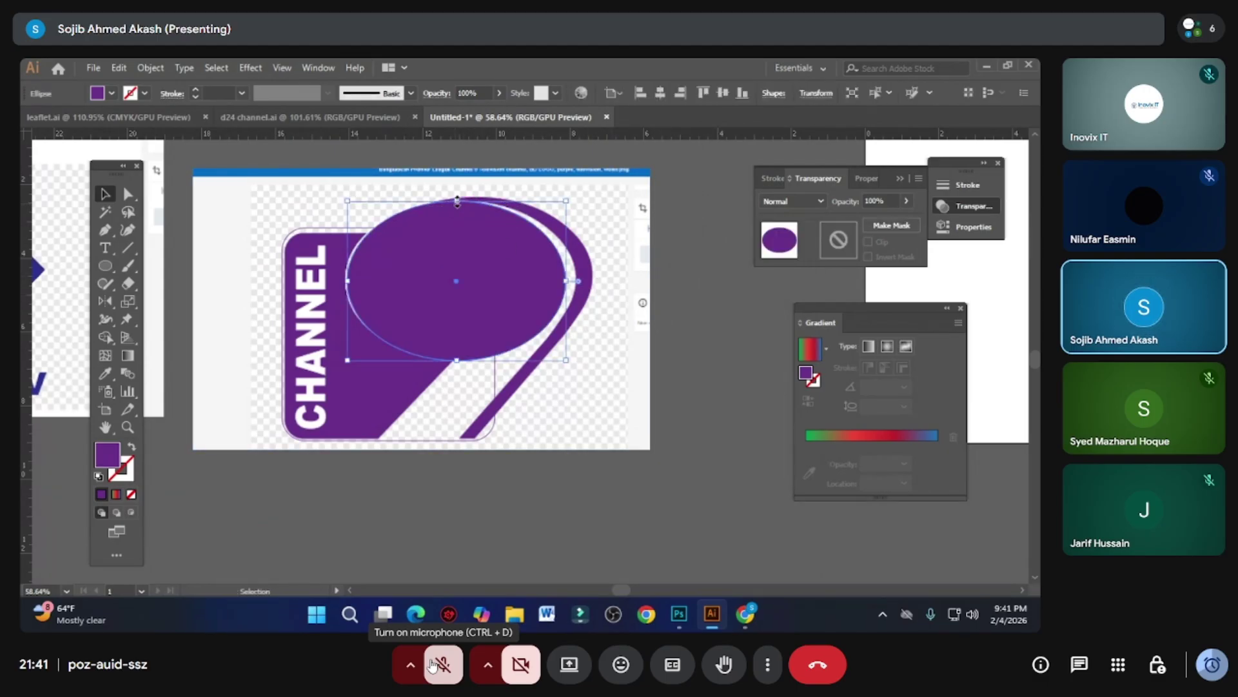
mouse_move(455, 210)
mouse_down()
mouse_move(485, 199)
mouse_move(455, 201)
mouse_up()
scroll(343, 278, up, 3)
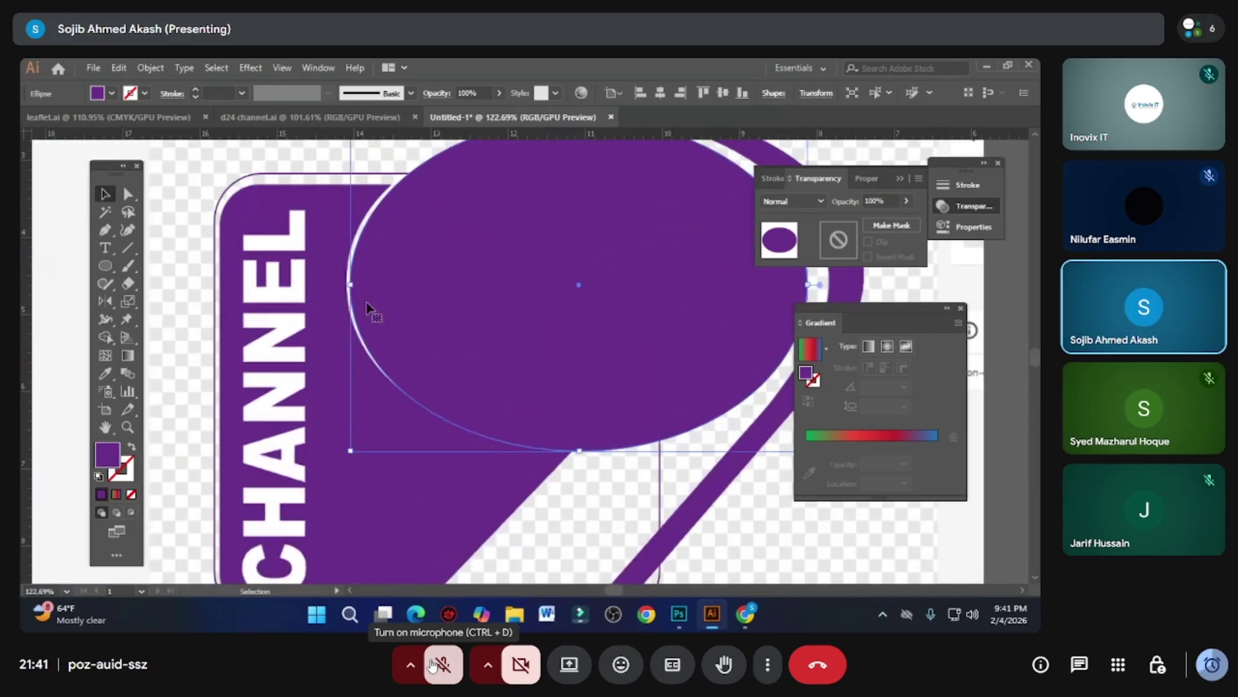
drag(348, 288, 364, 288)
scroll(514, 284, down, 3)
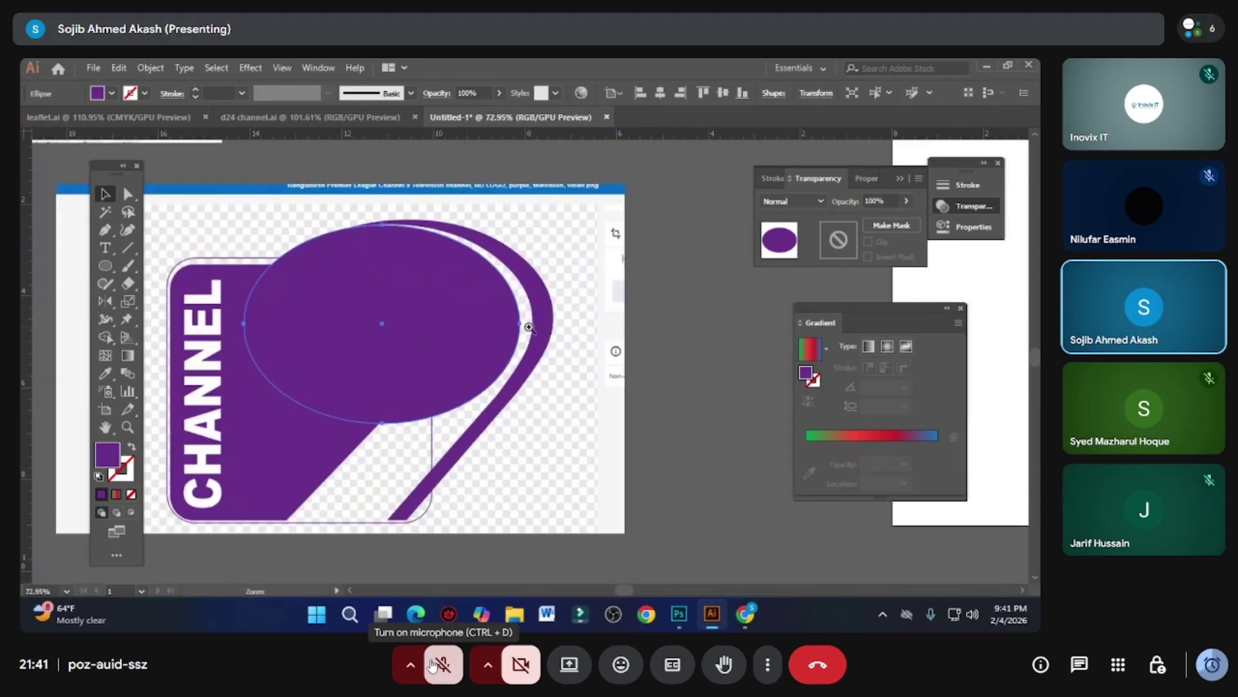
key(ctrl+1)
drag(507, 351, 525, 352)
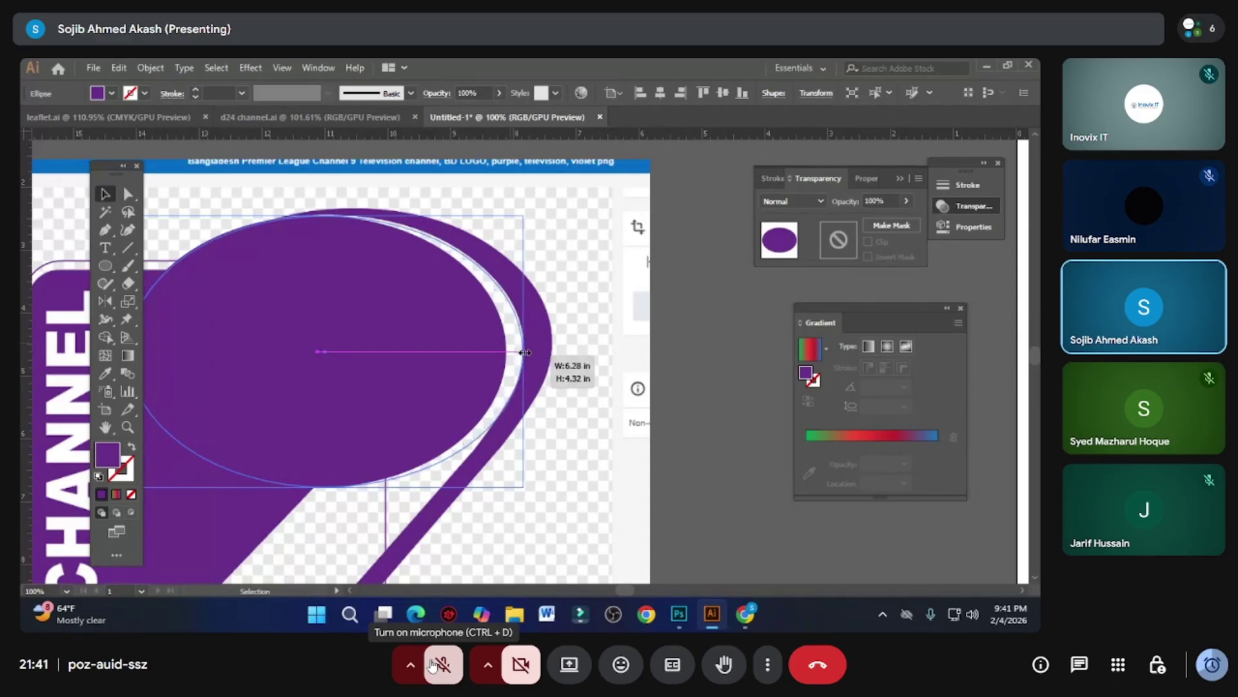
scroll(516, 335, down, 2)
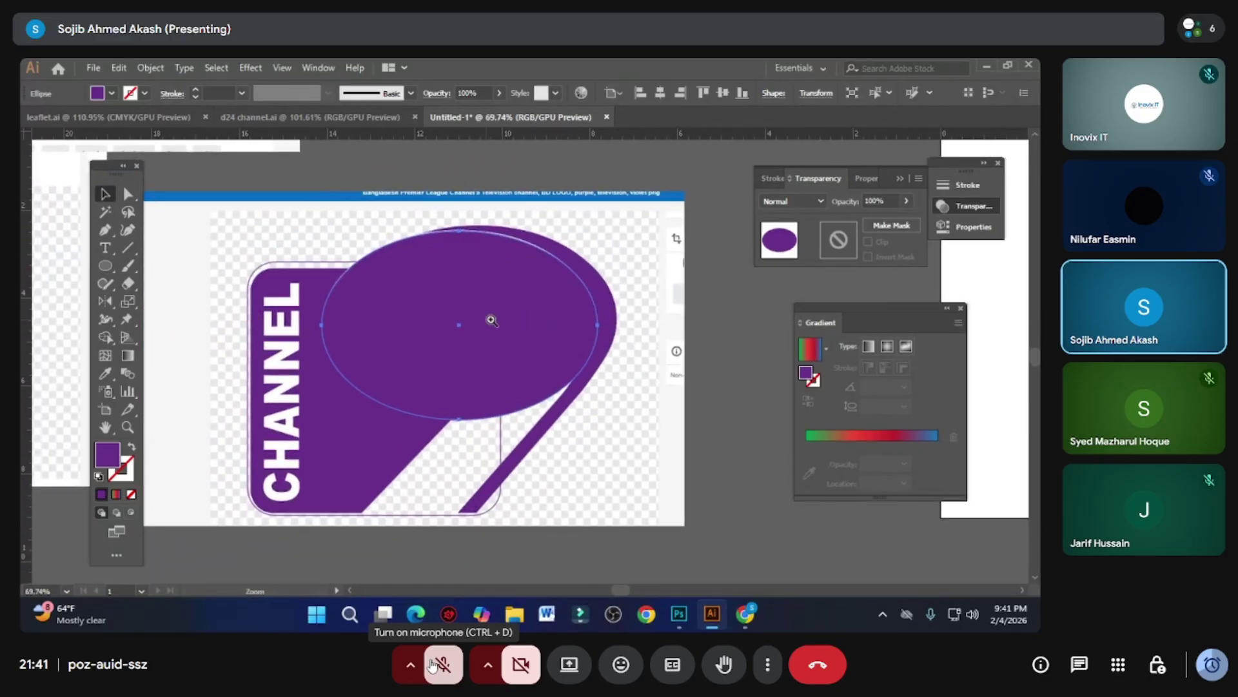
- Undo the enlarging and stretching of the purple ellipse, and clear the selection
click(541, 343)
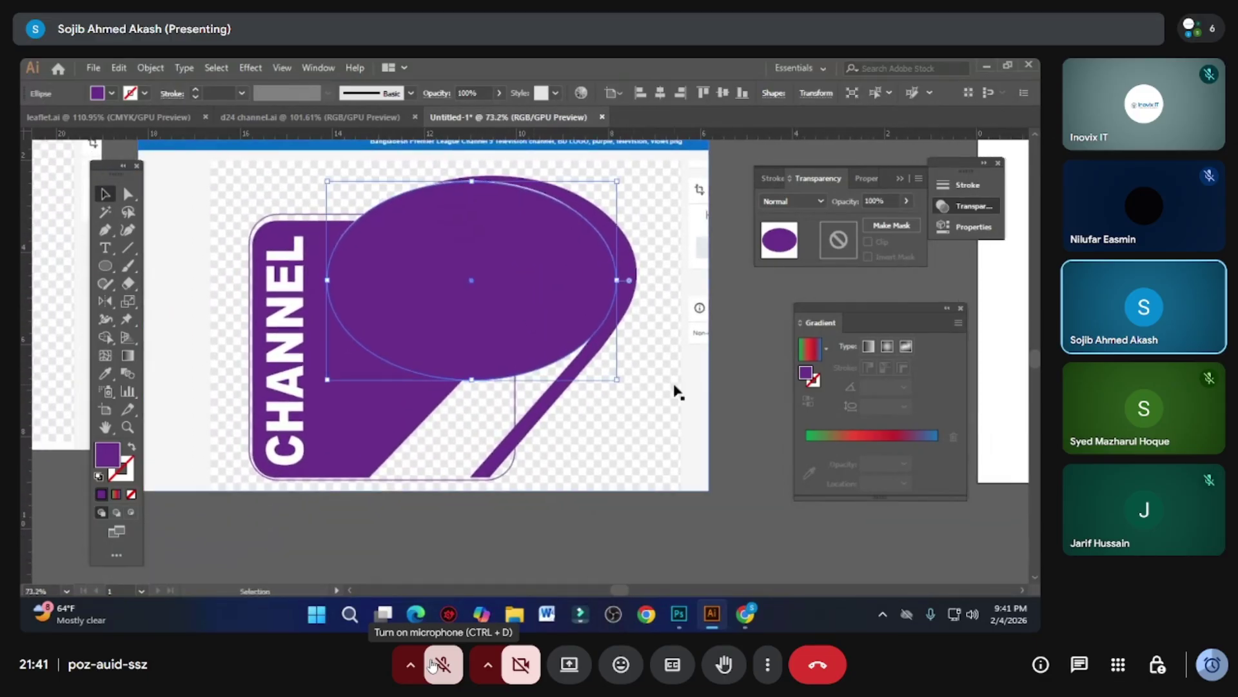
click(677, 392)
scroll(625, 380, down, 2)
click(539, 335)
key(ctrl+z)
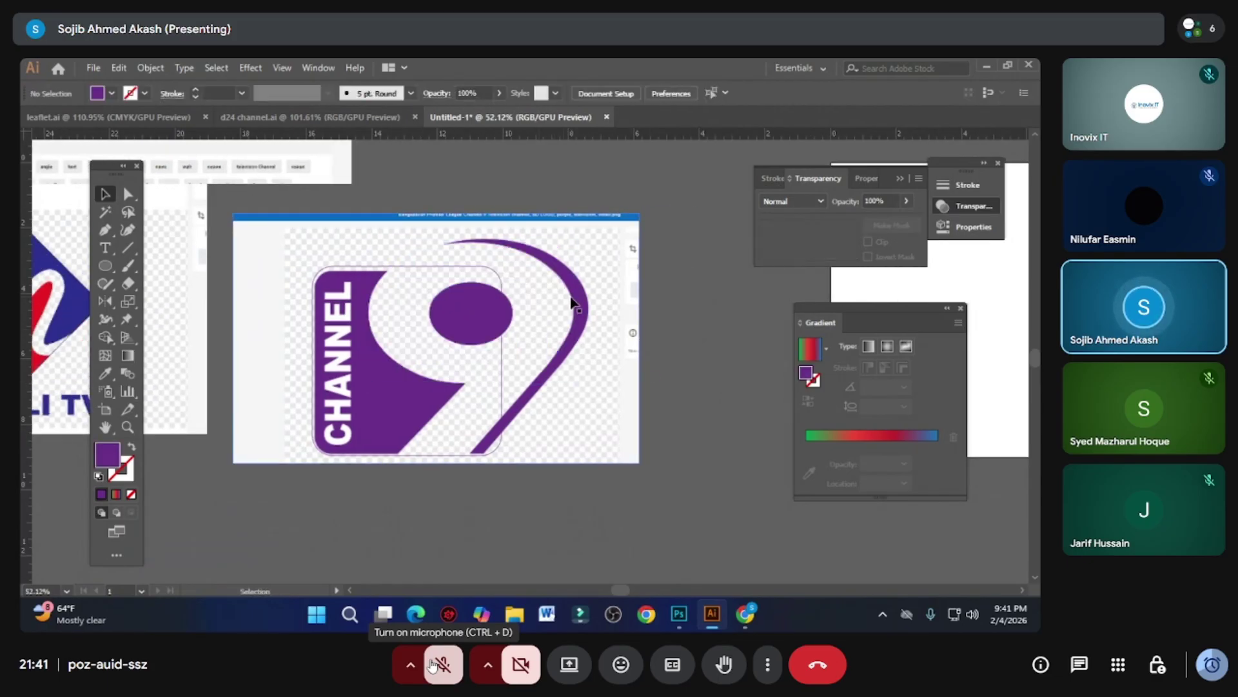
click(476, 326)
click(688, 373)
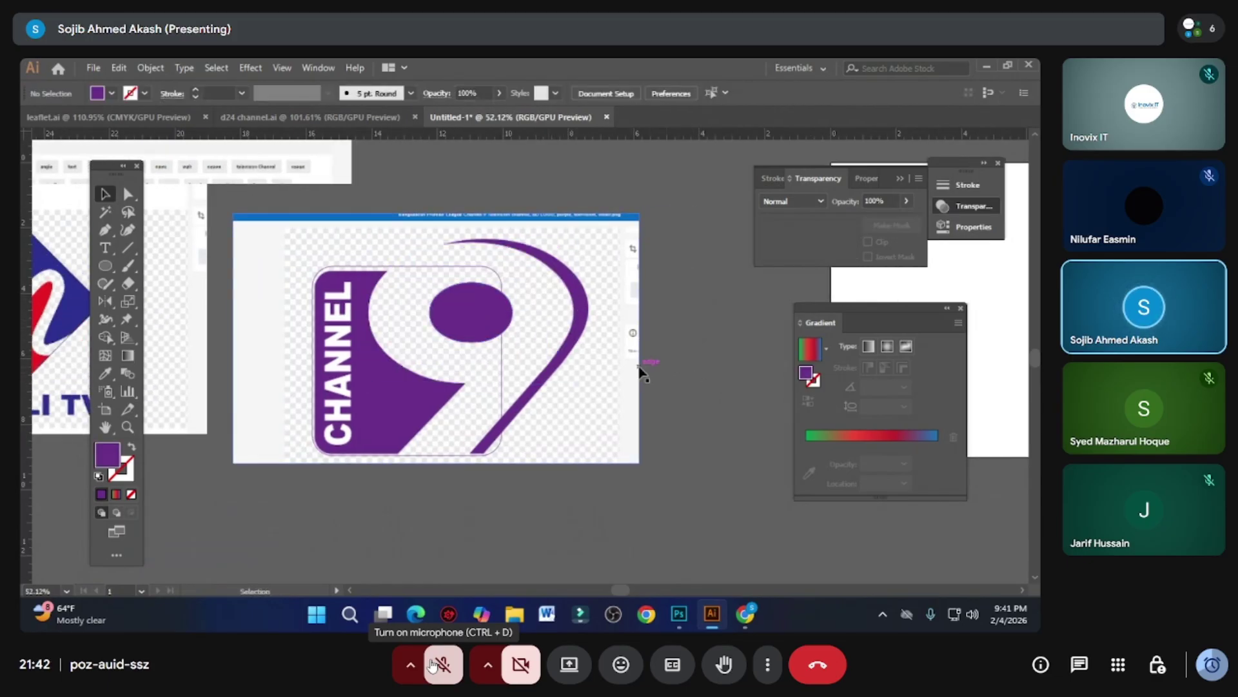
scroll(621, 365, up, 1)
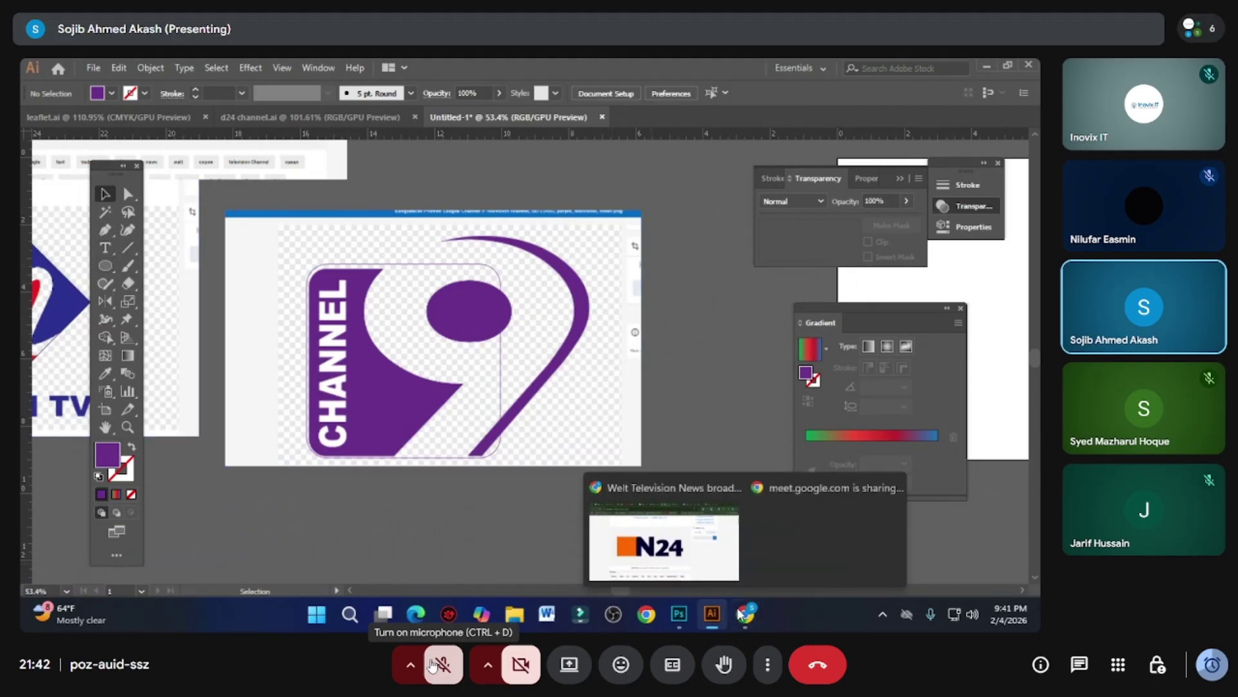
click(527, 399)
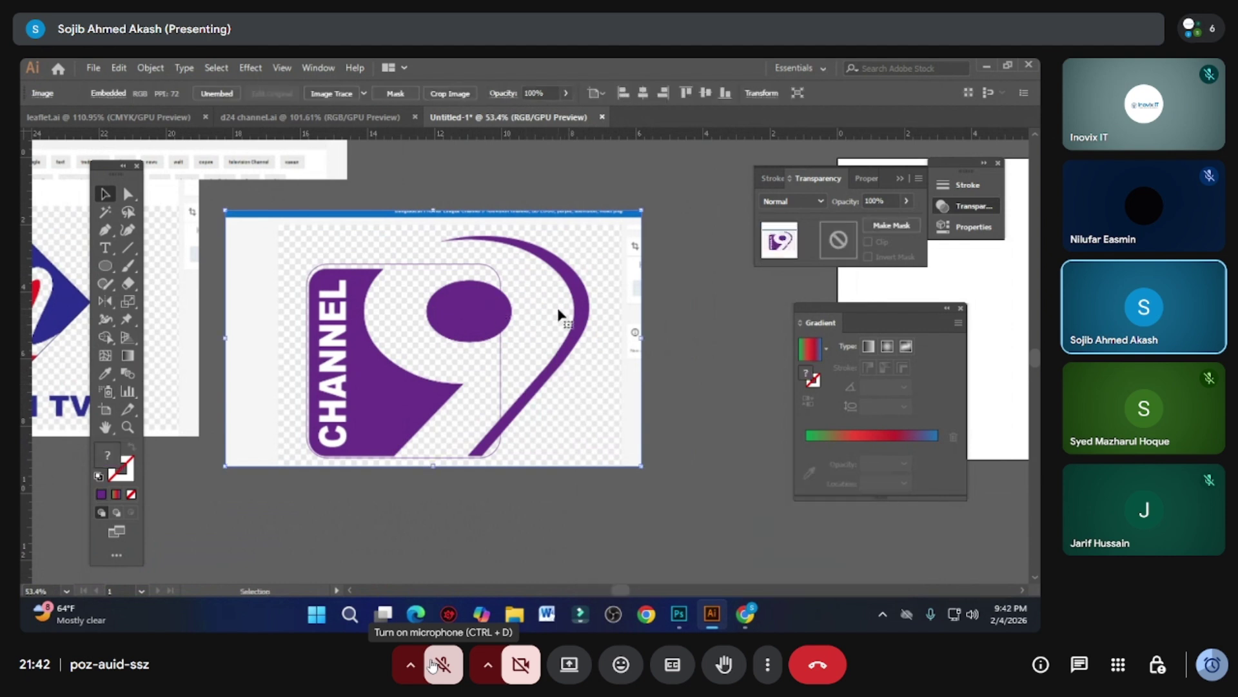
mouse_move(745, 616)
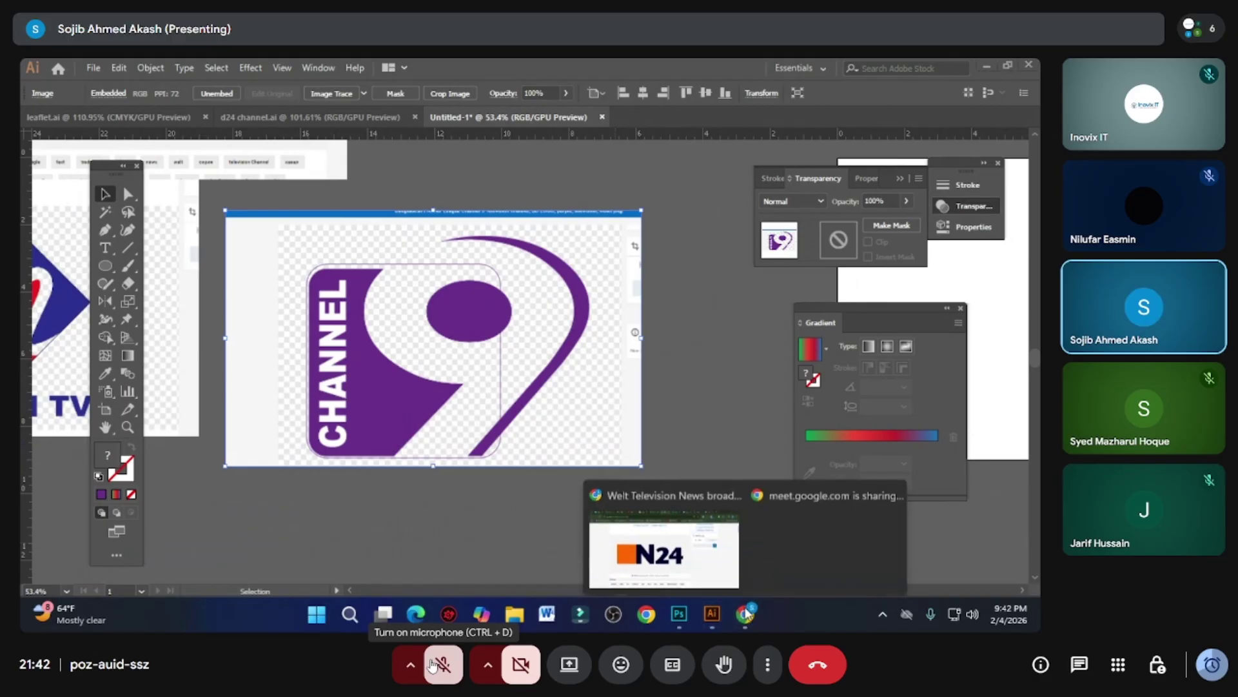
- Switch to the Google Meet call in the browser and mute the microphone
click(664, 553)
click(242, 76)
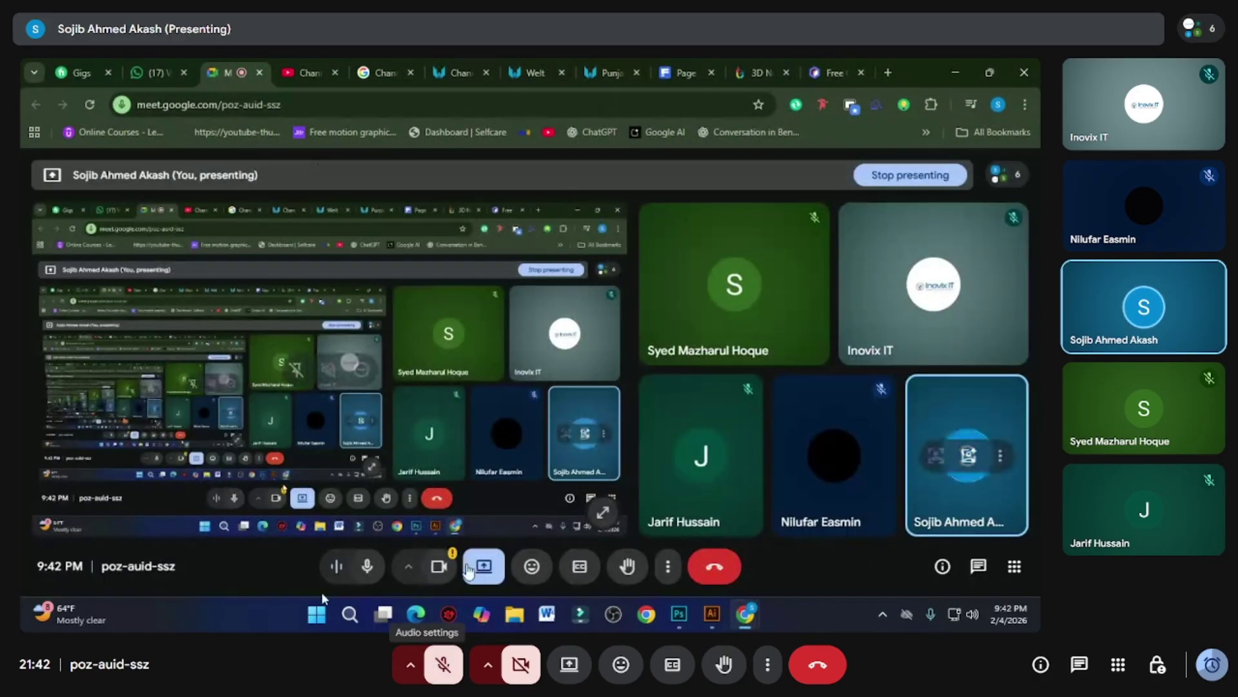
click(367, 567)
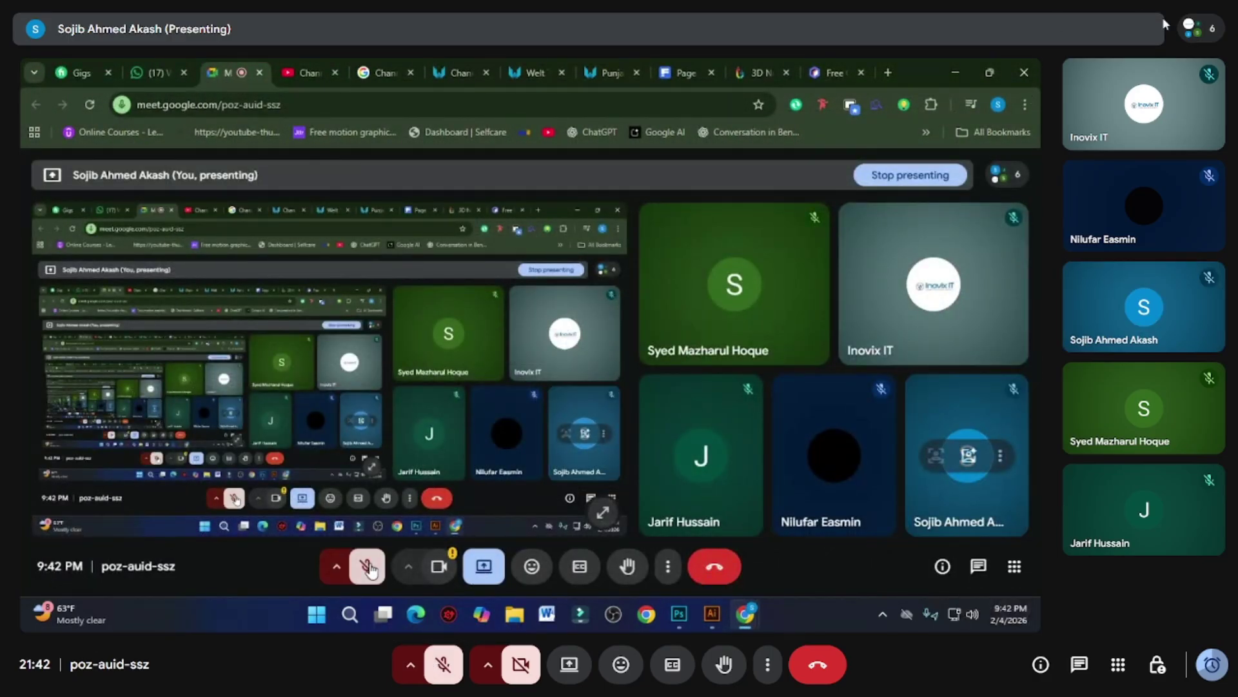
- Look through the list of everyone in the call, and close it
click(1201, 28)
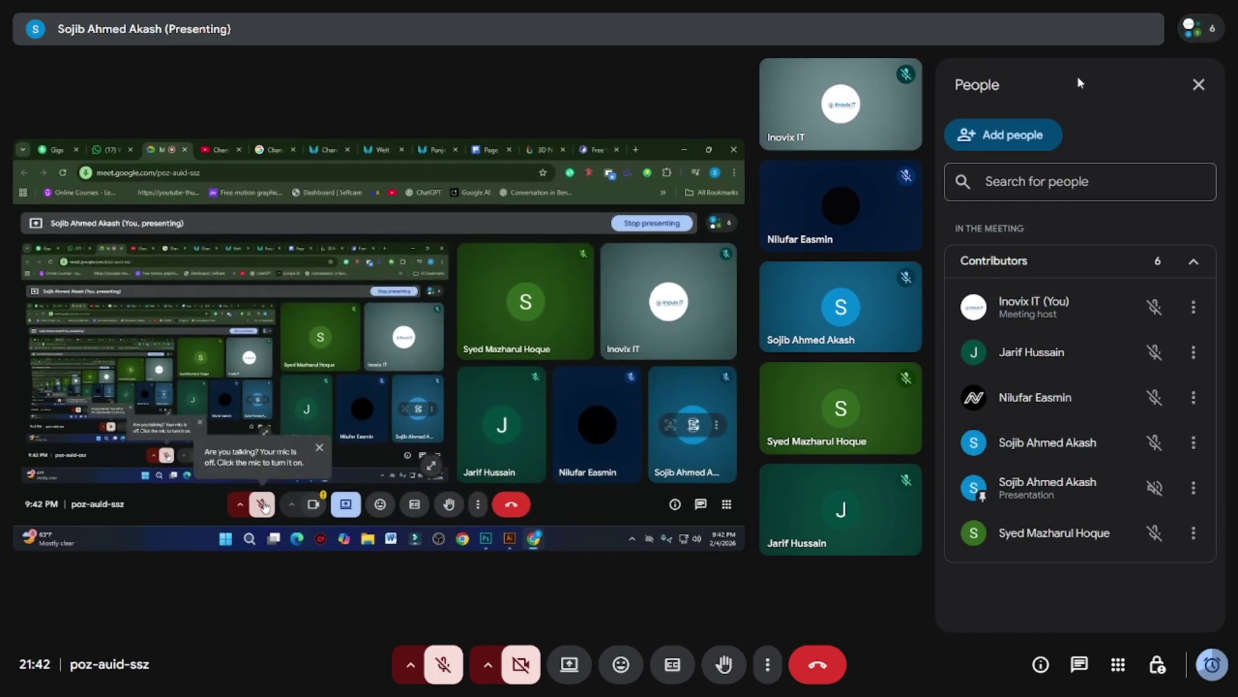
mouse_move(1194, 39)
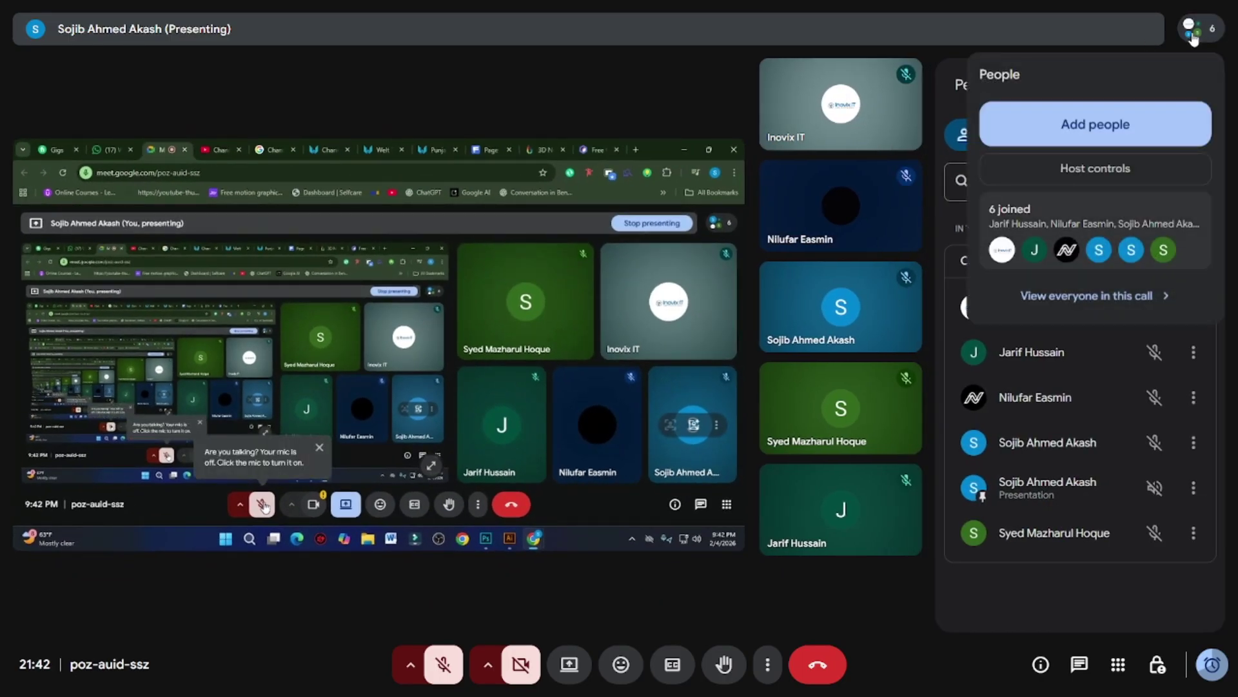
click(1104, 295)
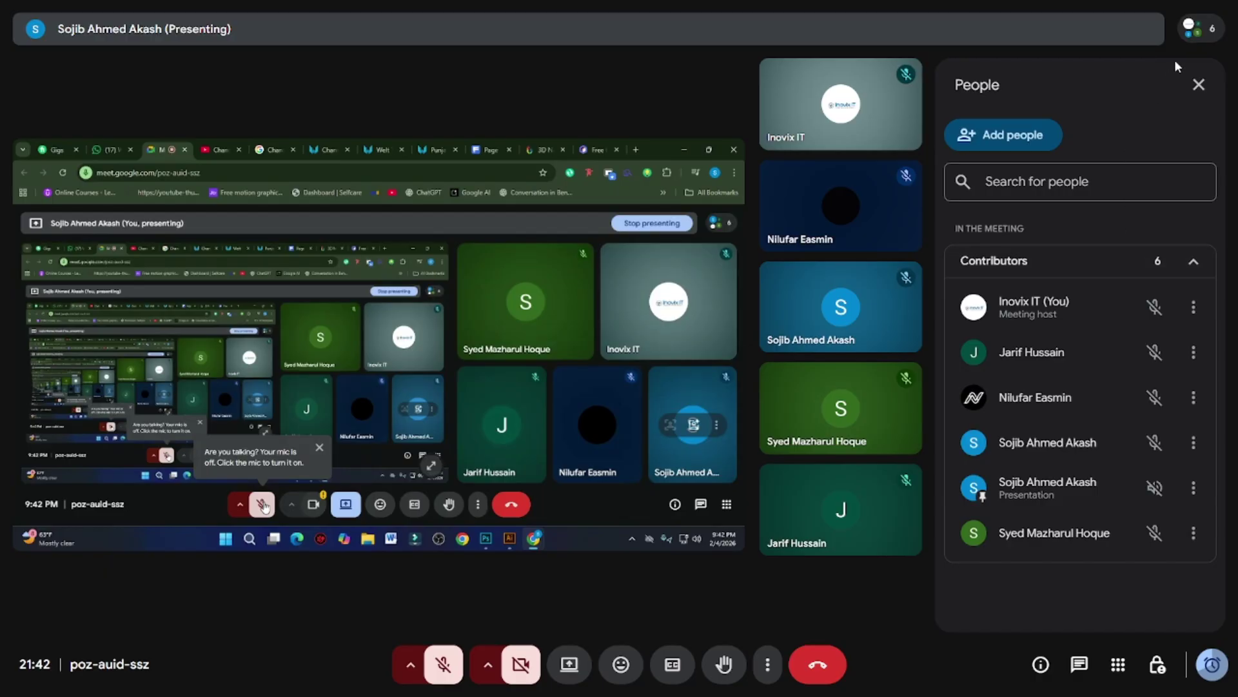
click(1194, 29)
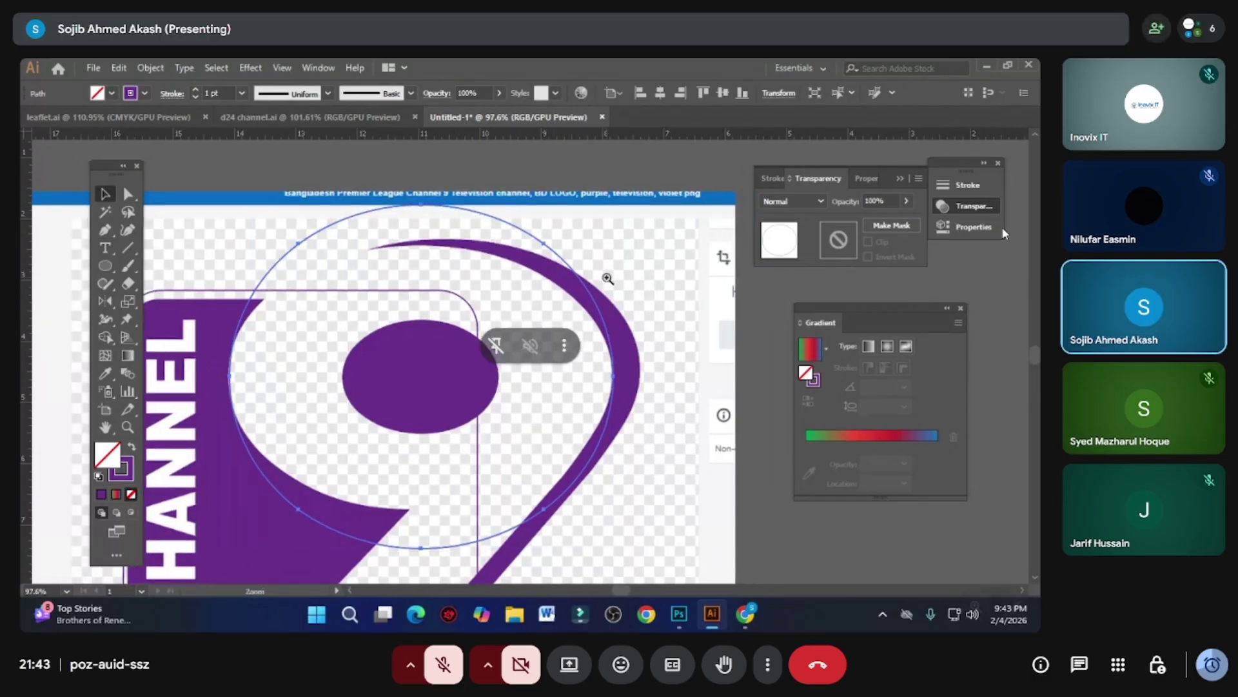
- Admit the waiting guest to the call
click(1194, 31)
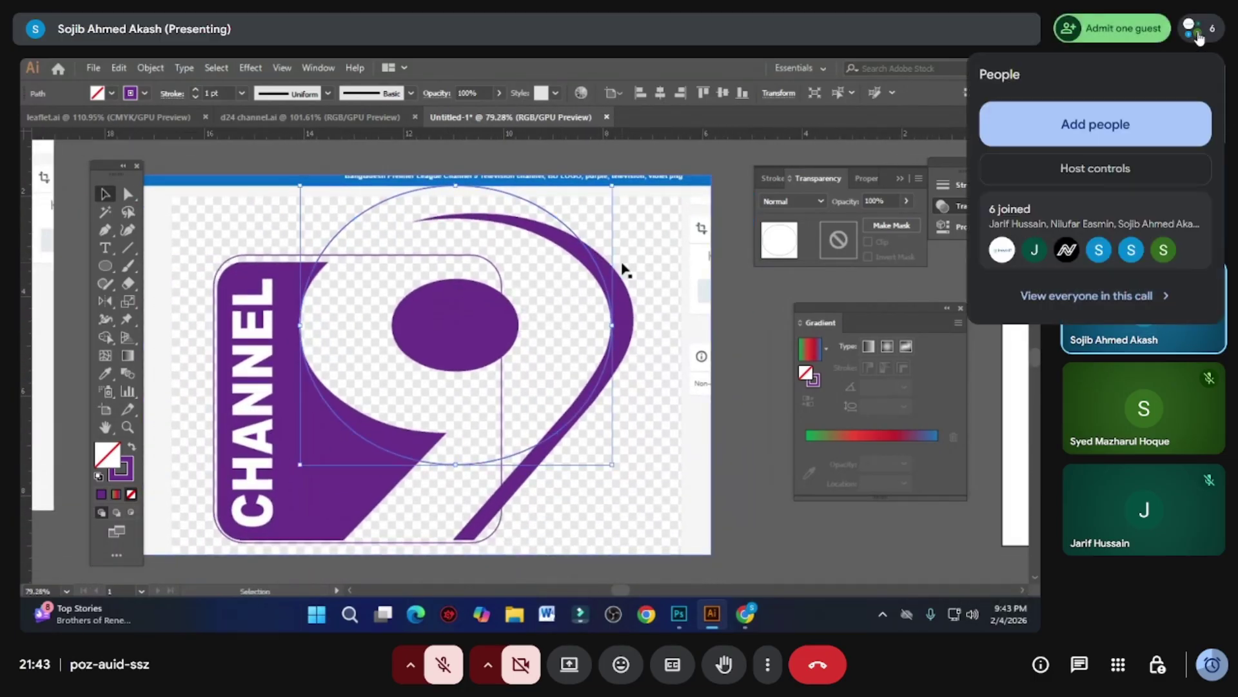
click(1126, 32)
click(1027, 114)
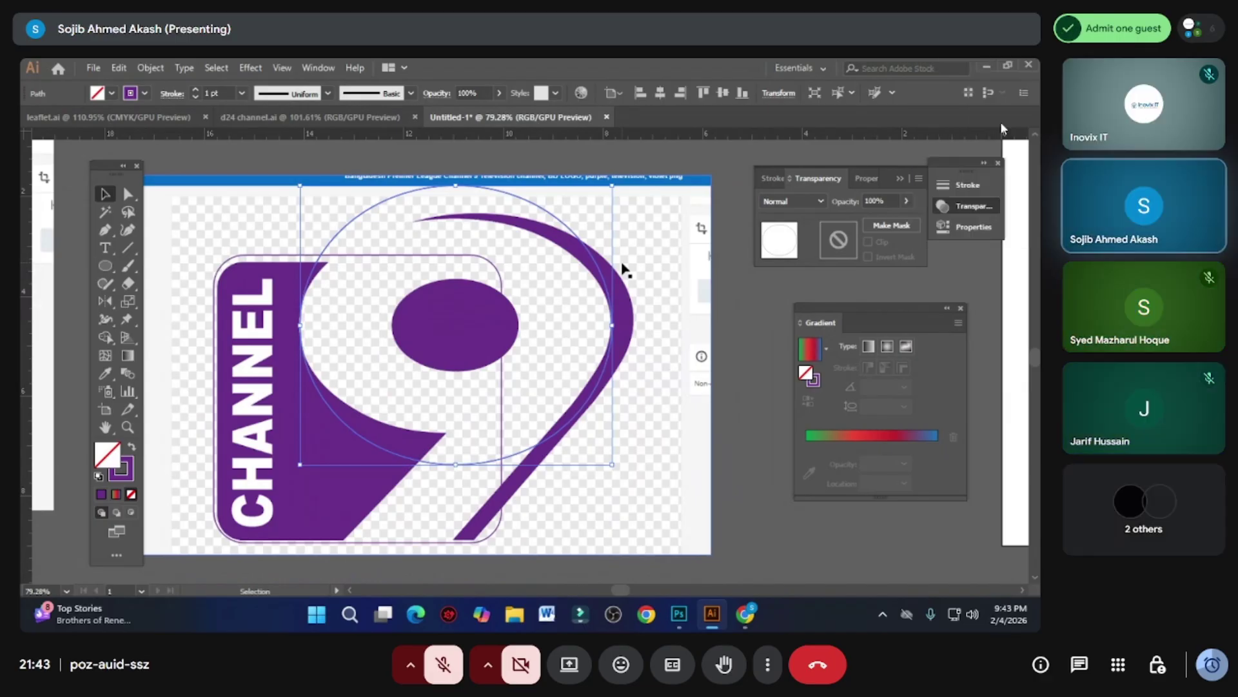
mouse_move(1140, 171)
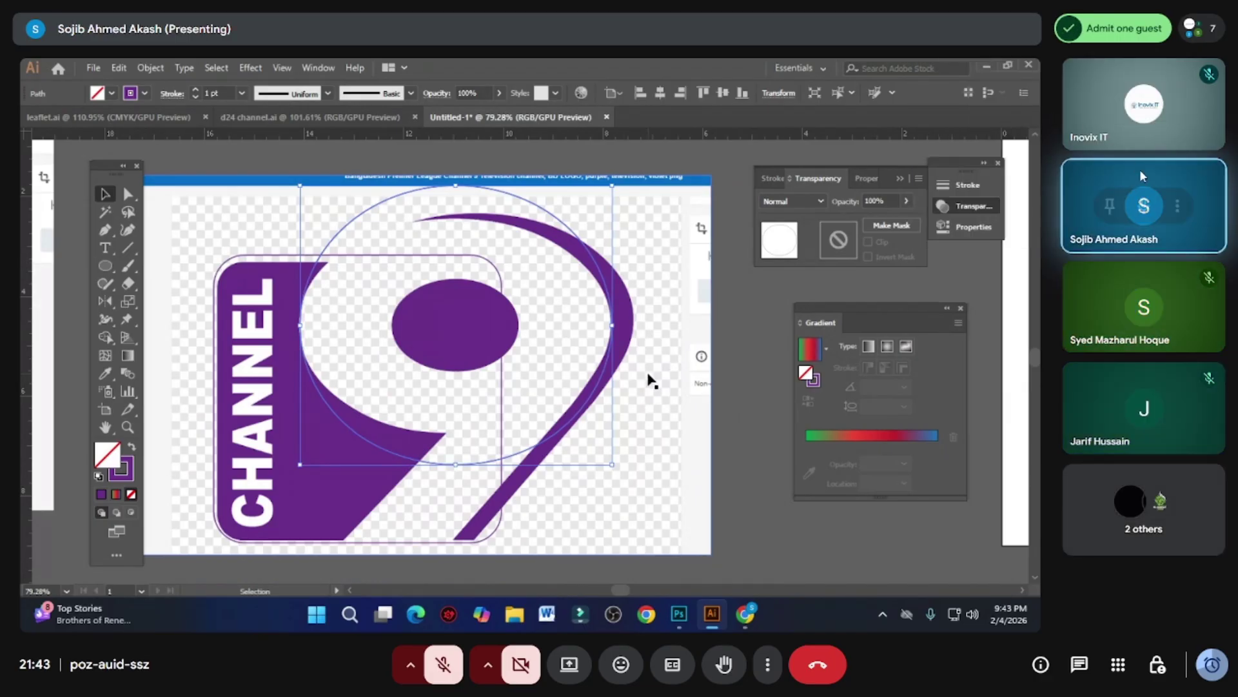
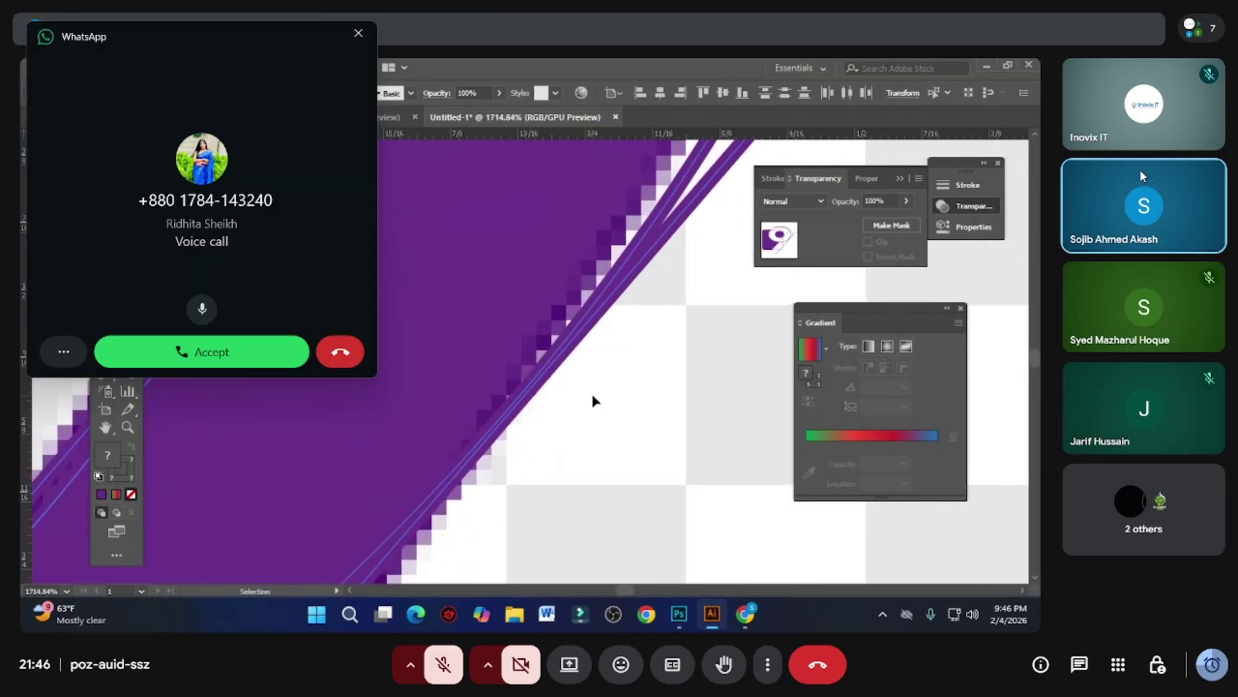
- Close the incoming WhatsApp voice call window and dismiss the notice about the call's remaining time
click(352, 41)
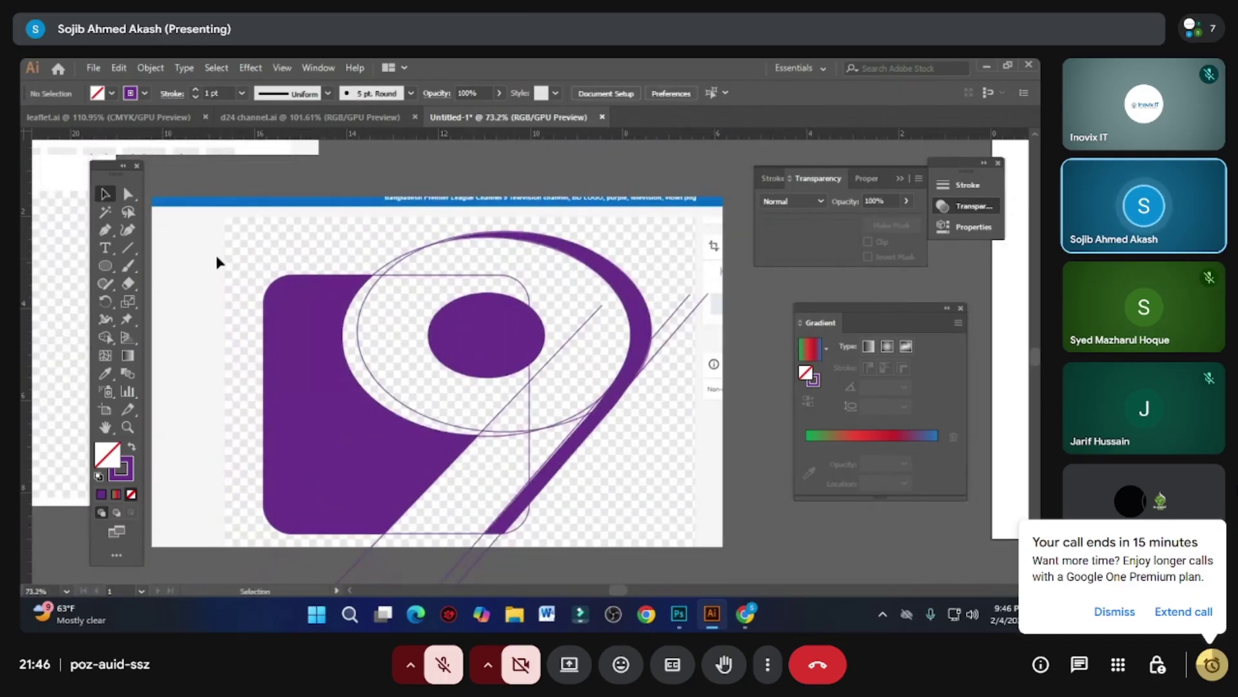
click(1128, 614)
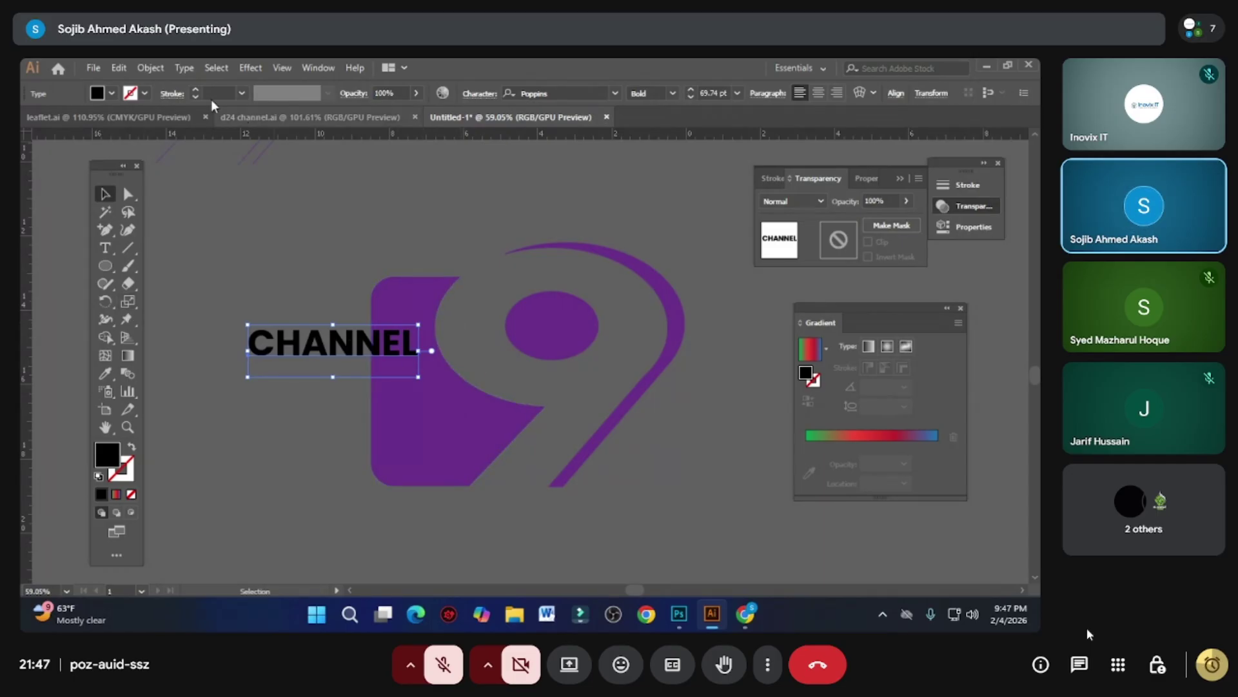
- Change the fill colour of the CHANNEL text to white
click(111, 93)
click(52, 118)
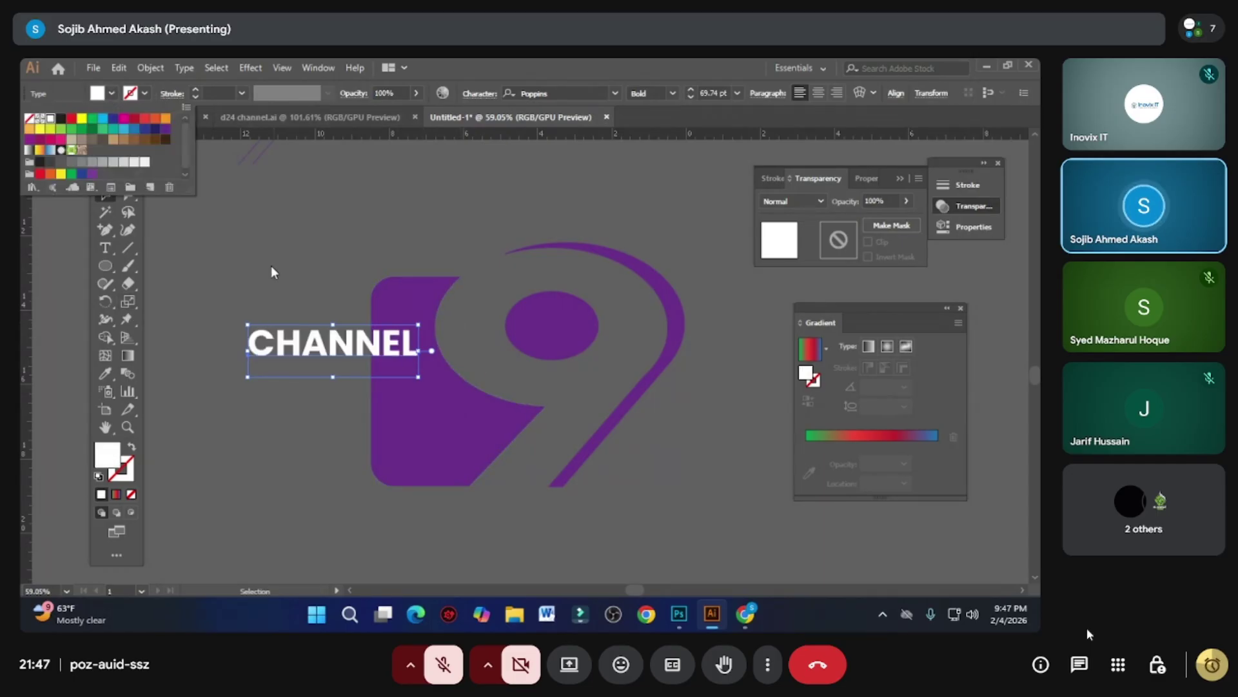
click(440, 404)
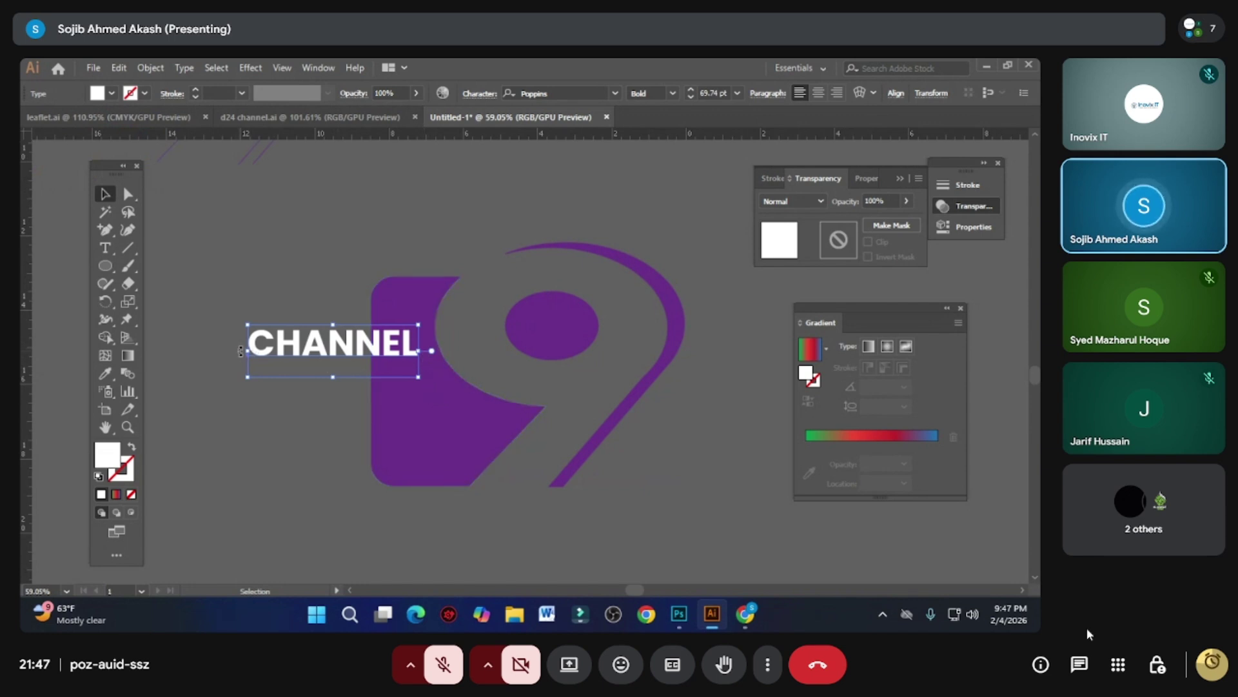
- Rotate the CHANNEL text to read vertically upward and place it along the left side of the purple rounded shape
scroll(241, 349, up, 3)
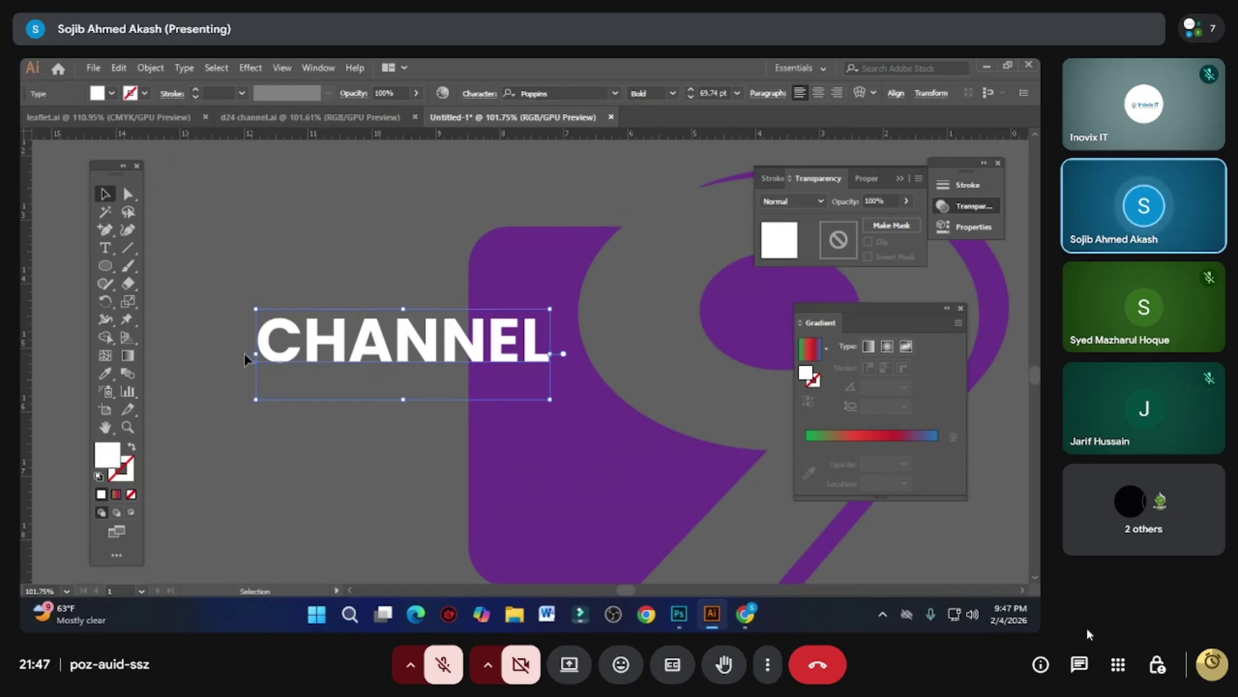
drag(247, 353, 424, 479)
key(ctrl+z)
drag(250, 352, 384, 476)
drag(391, 405, 523, 464)
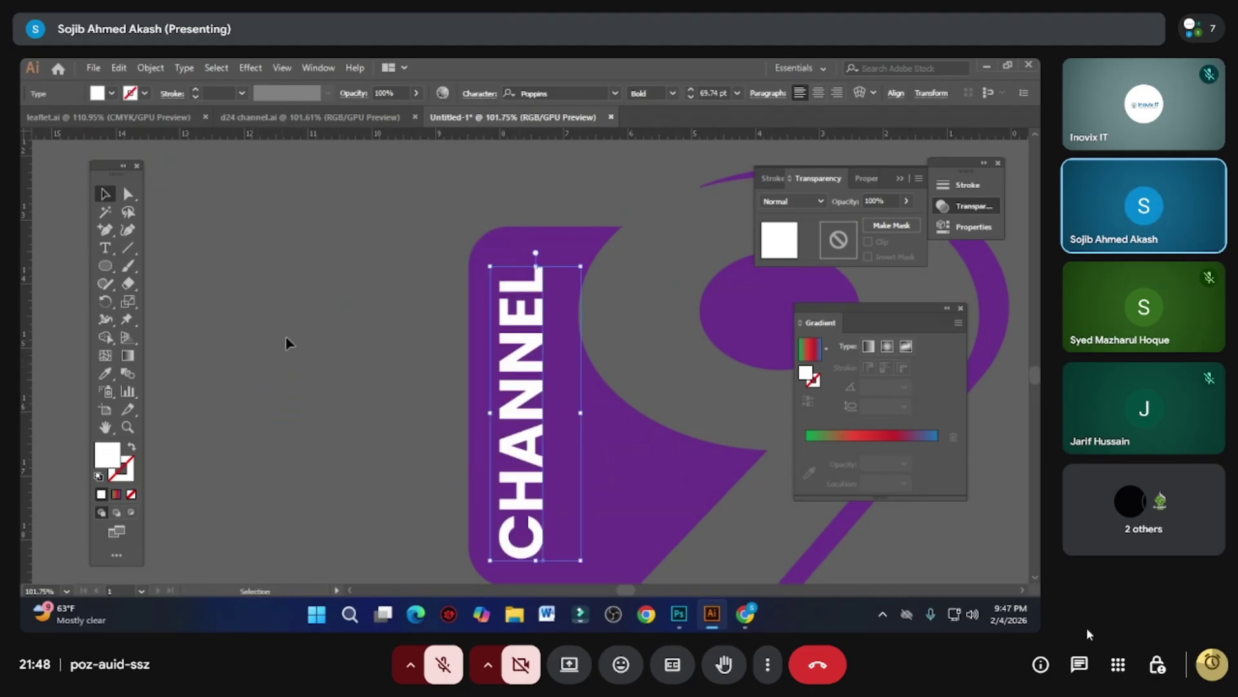
- Group the whole recreated Channel 9 logo, move it to the middle of the white artboard, and clear the selection
alt+scroll(288, 343, down, 4)
alt+scroll(412, 334, up, 1)
key(ctrl+a)
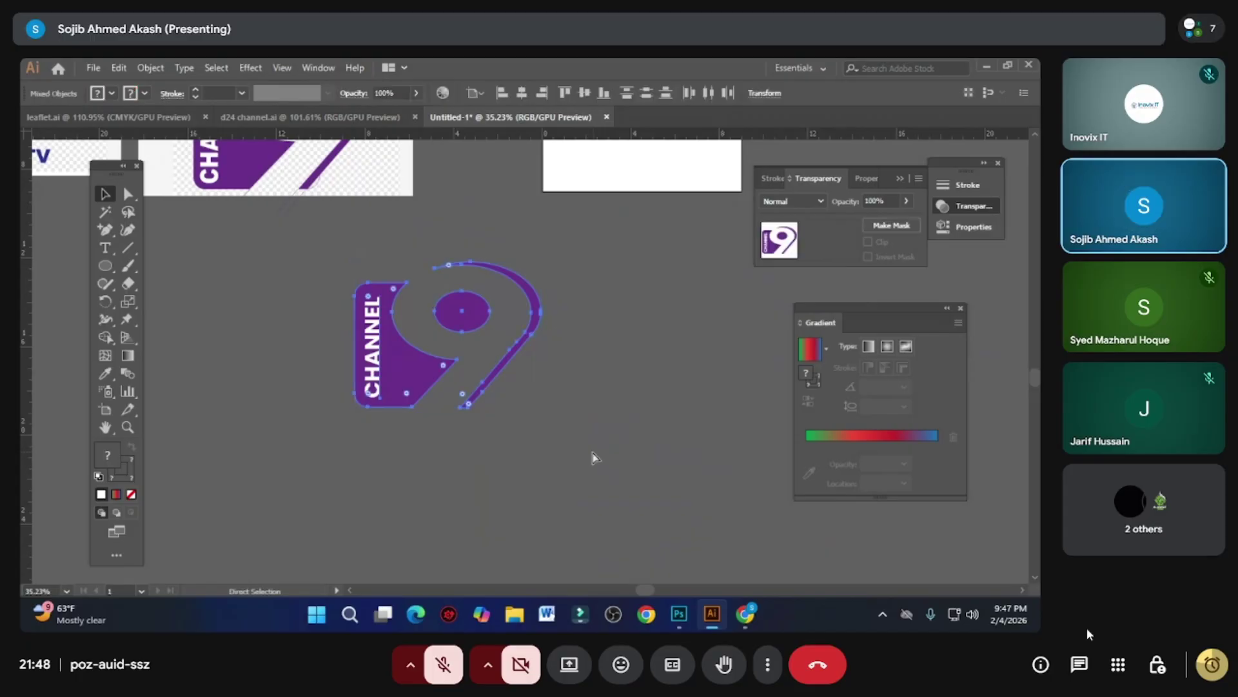
key(ctrl+x)
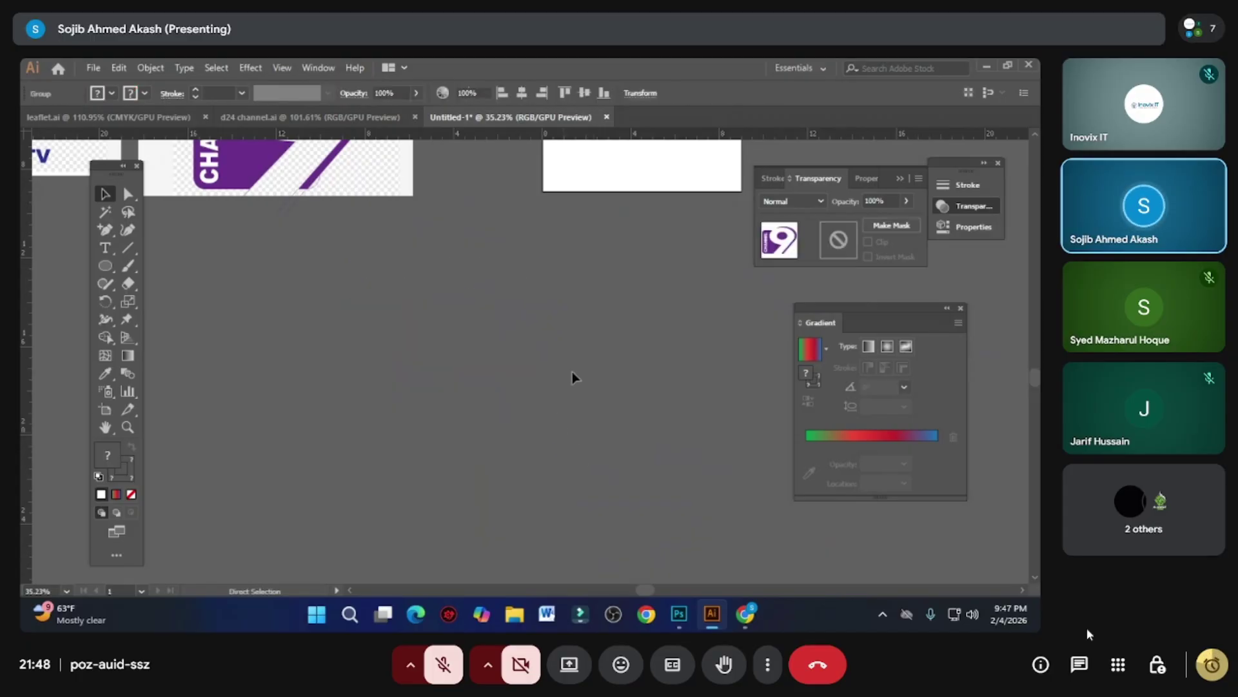
scroll(500, 411, up, 3)
scroll(499, 411, right, 3)
key(ctrl+v)
drag(484, 387, 497, 277)
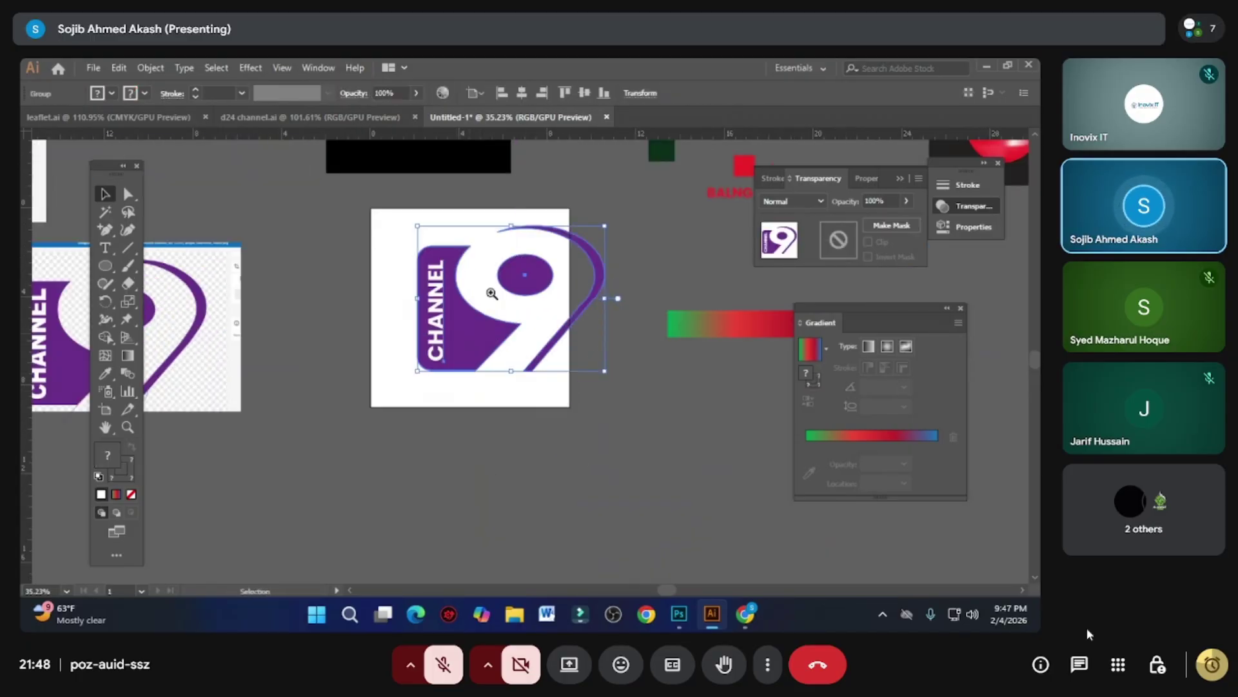
alt+scroll(497, 277, up, 1)
drag(638, 302, 562, 310)
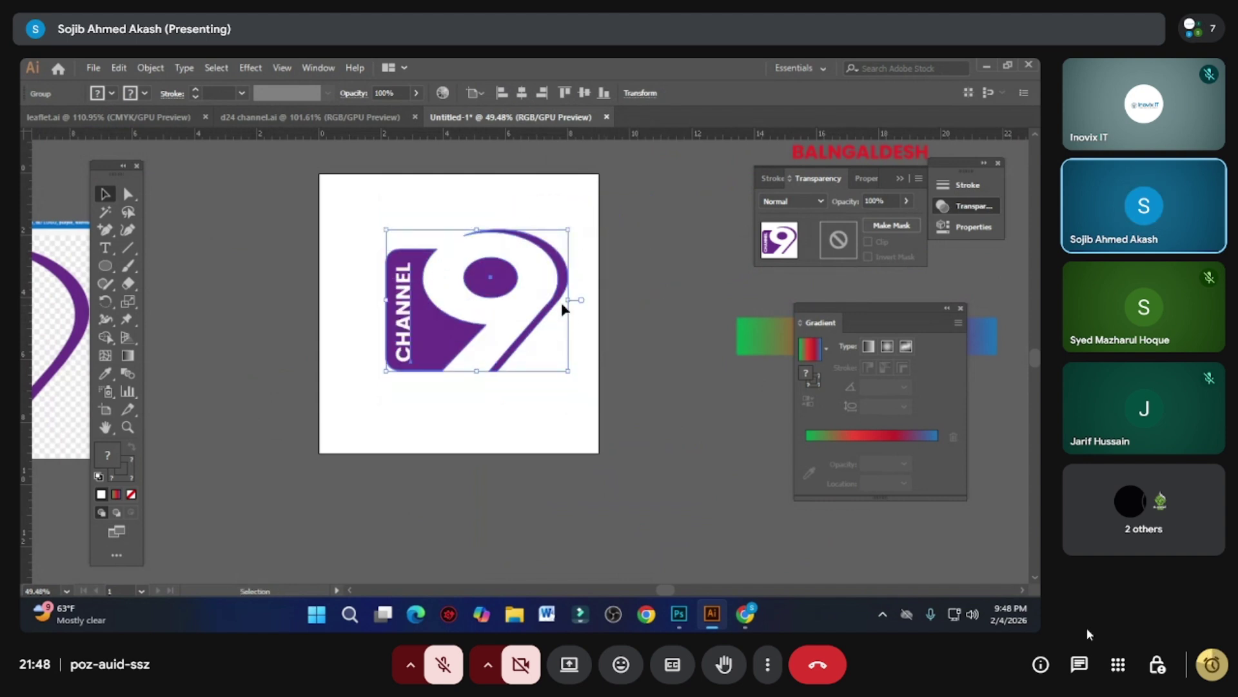
key(ctrl+shift+a)
click(620, 269)
- Hide the panels and compare the recreated logo on the artboard with the Channel 9 reference image
scroll(602, 327, down, 3)
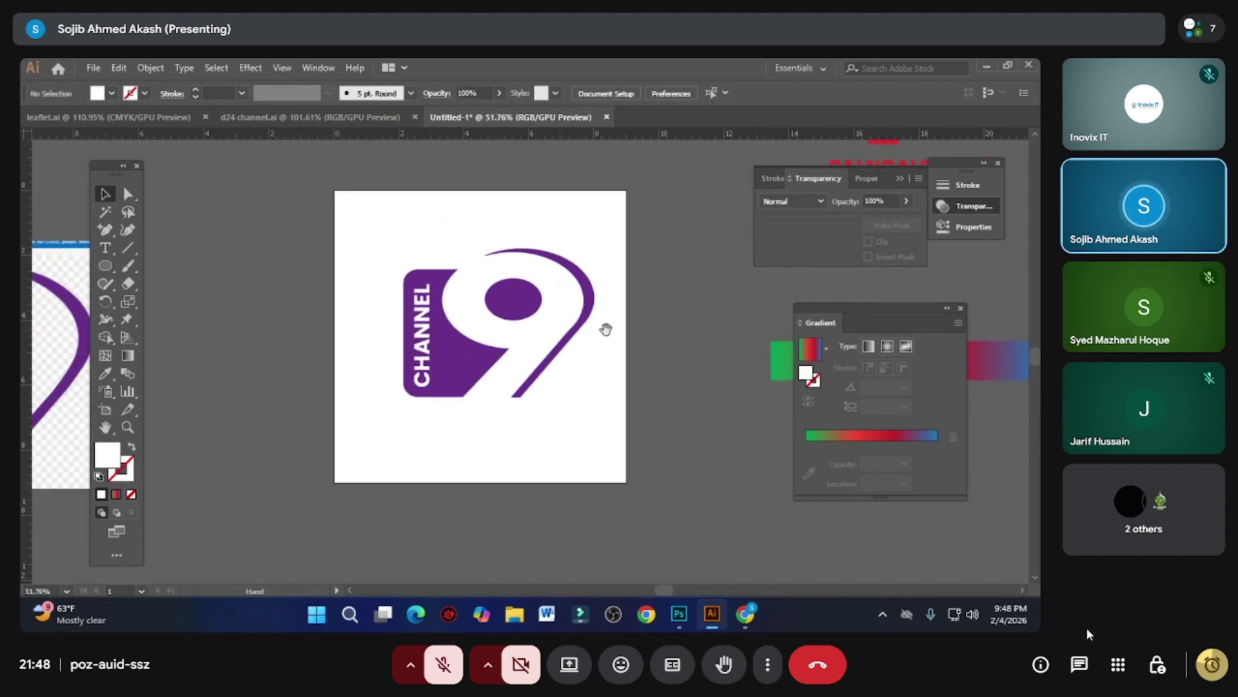
key(v)
key(Tab)
key(space)
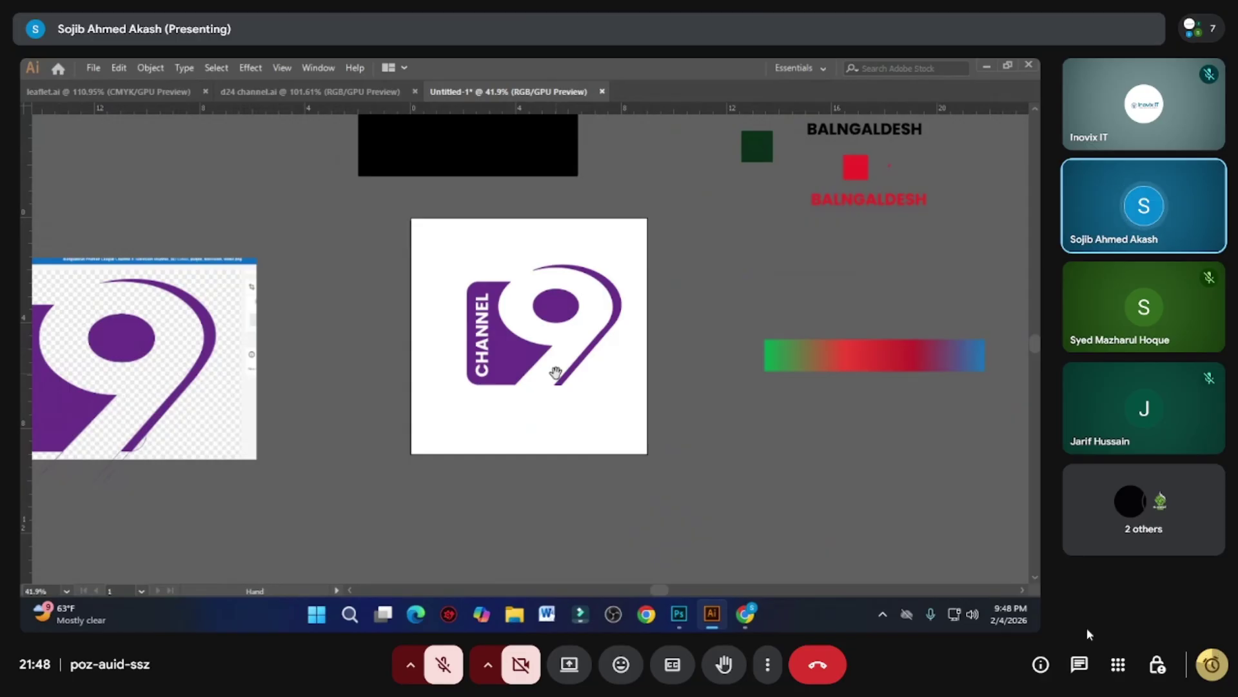
drag(558, 379, 613, 354)
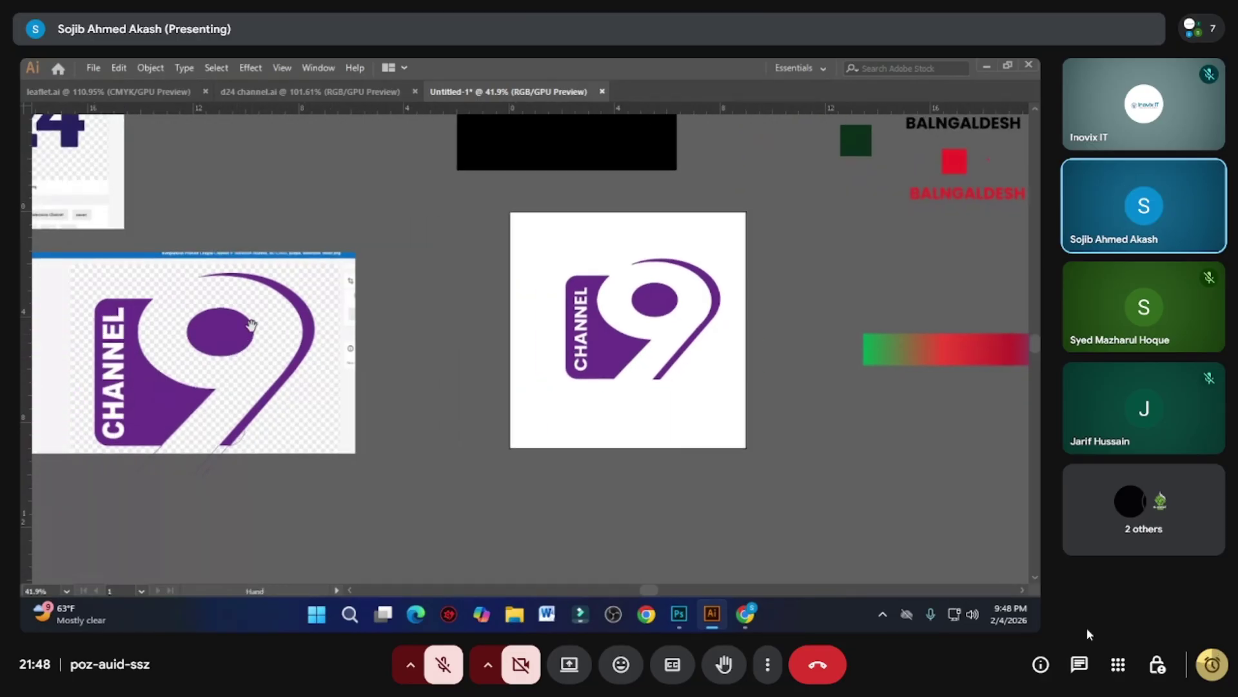
key(Tab)
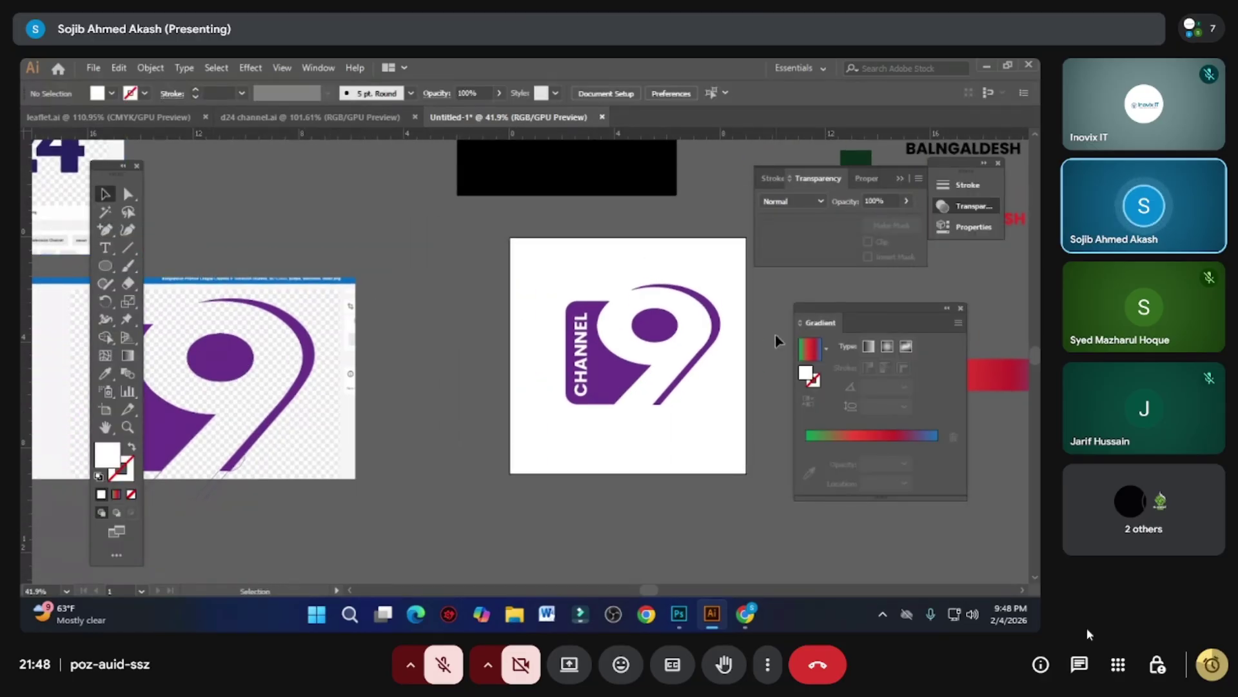
click(603, 384)
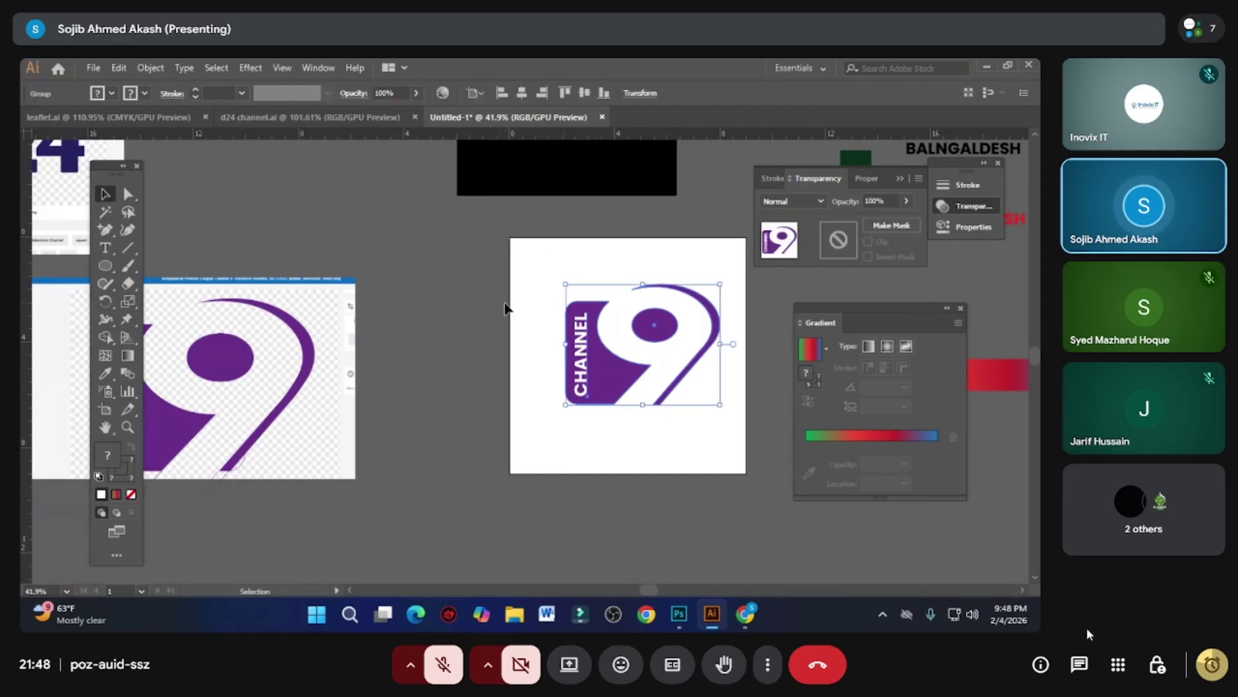
click(506, 308)
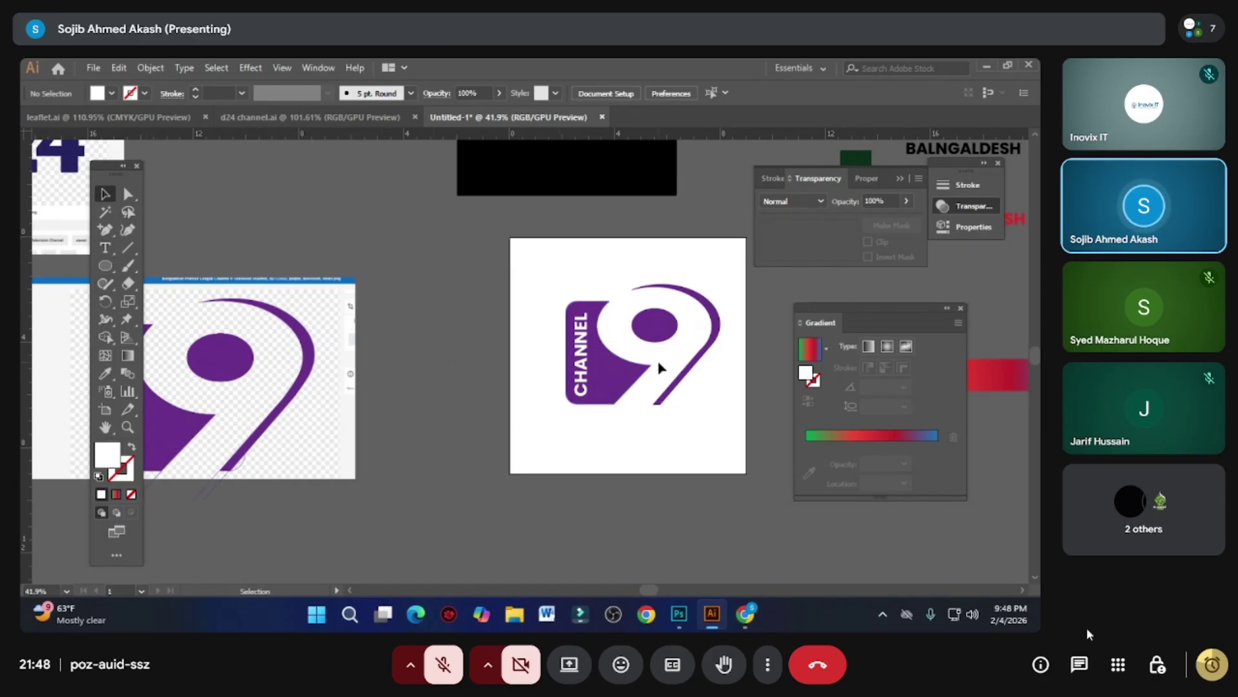
key(Tab)
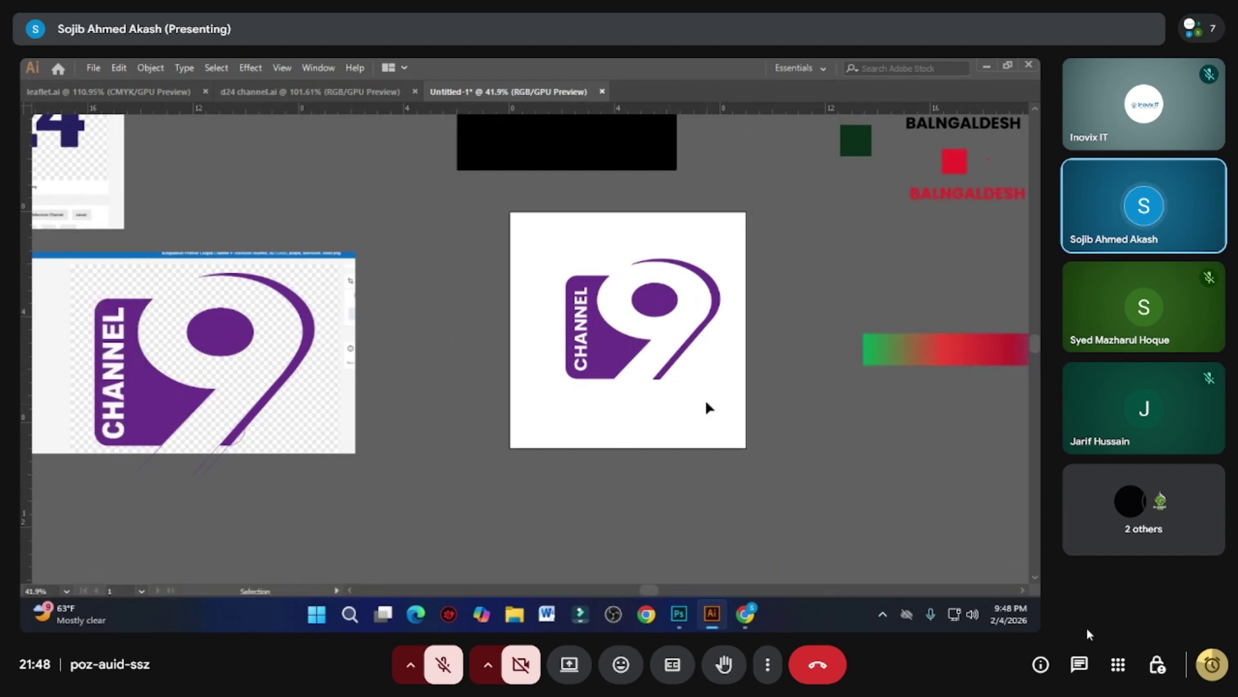
scroll(757, 306, up, 2)
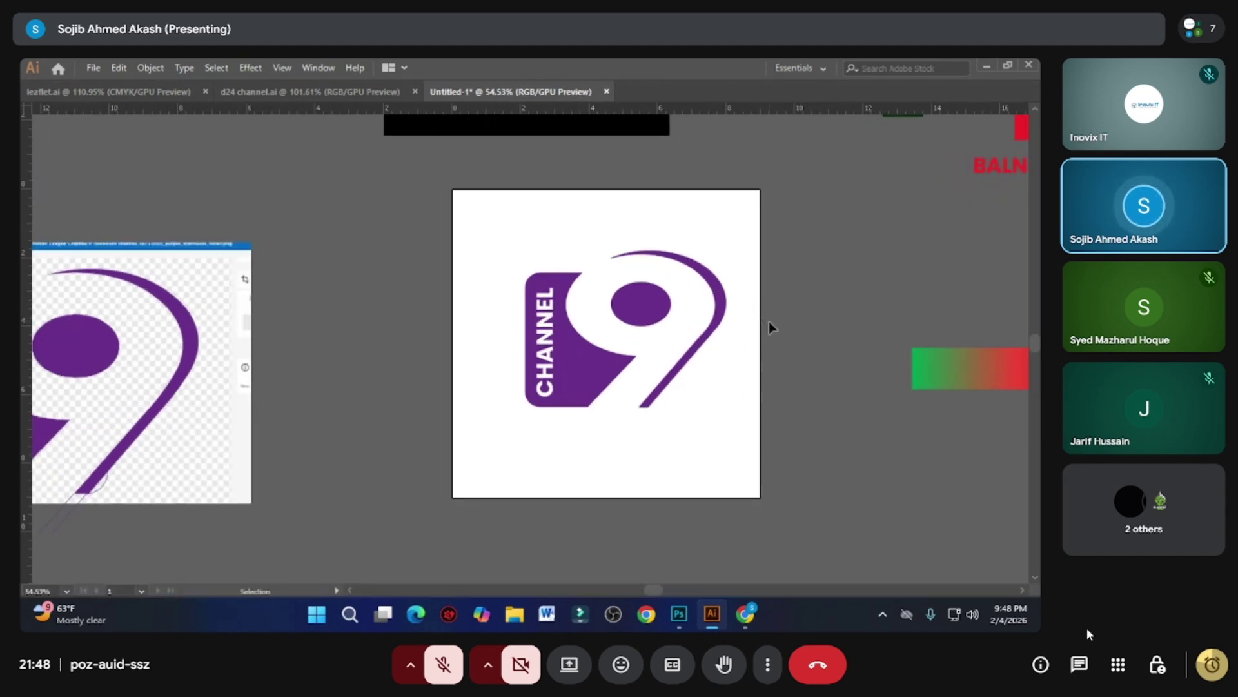
scroll(709, 300, down, 3)
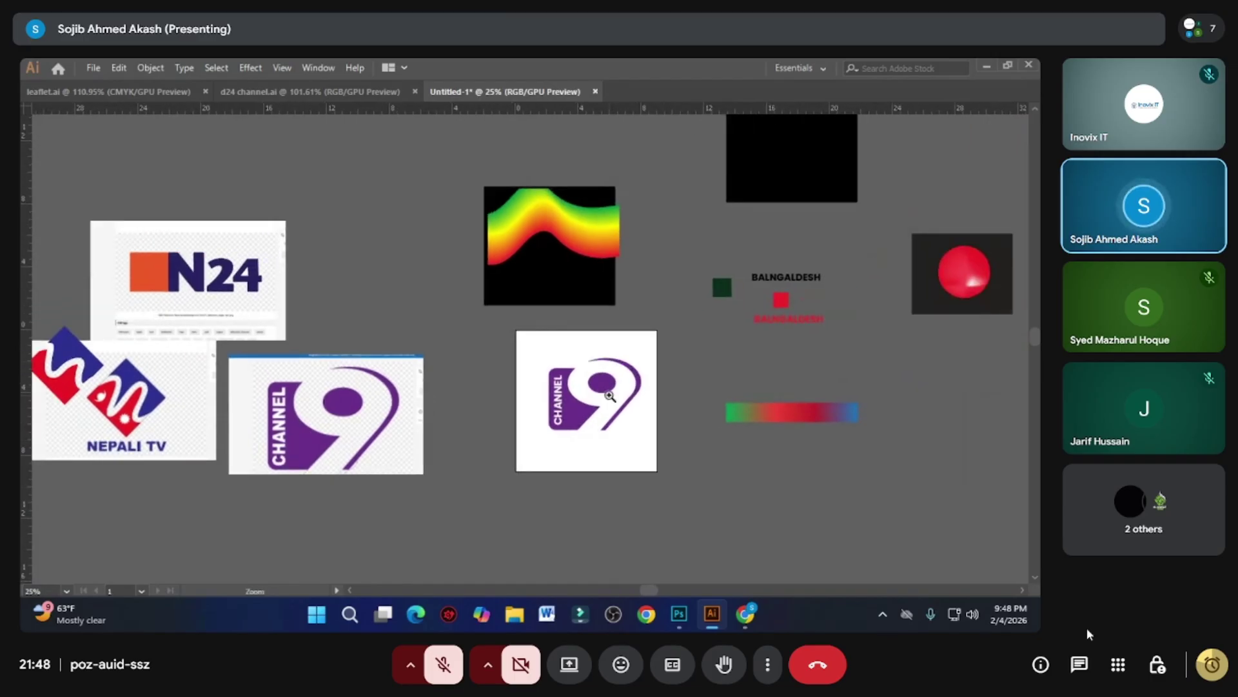
scroll(610, 395, up, 4)
key(v)
click(647, 388)
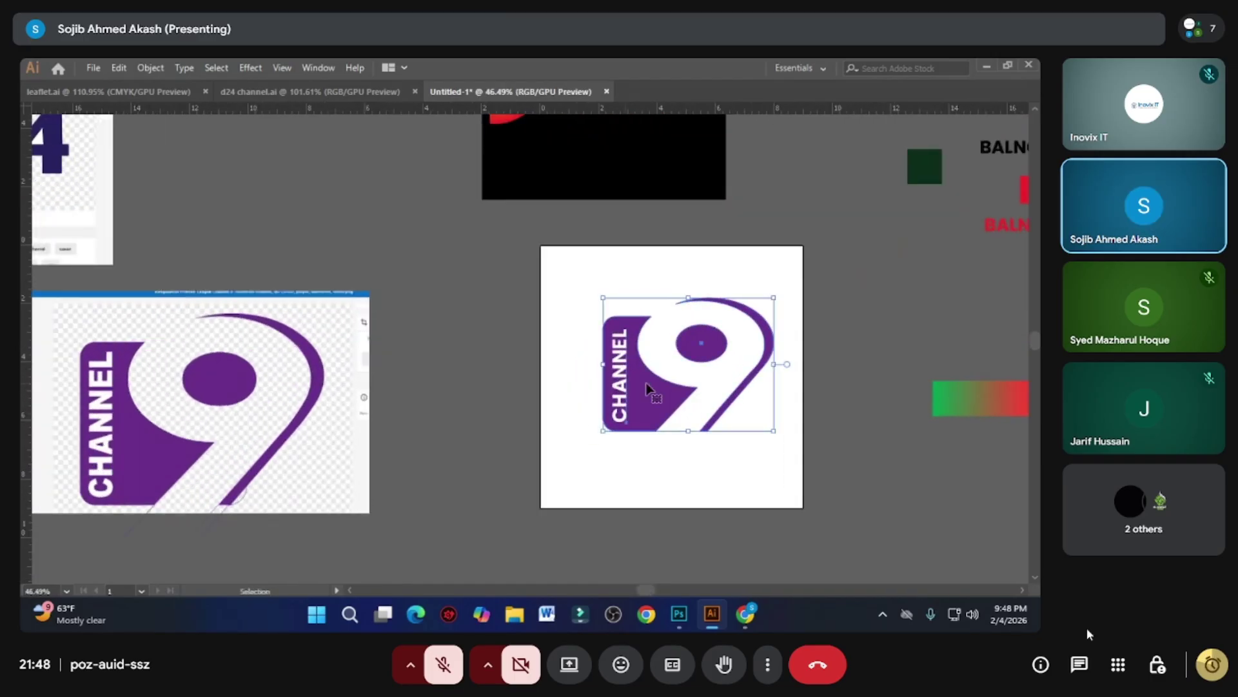
drag(647, 388, 521, 388)
scroll(521, 388, down, 1)
- Delete the Nepali TV reference image and the empty diamond outline beside the red and blue emblem
drag(41, 377, 281, 377)
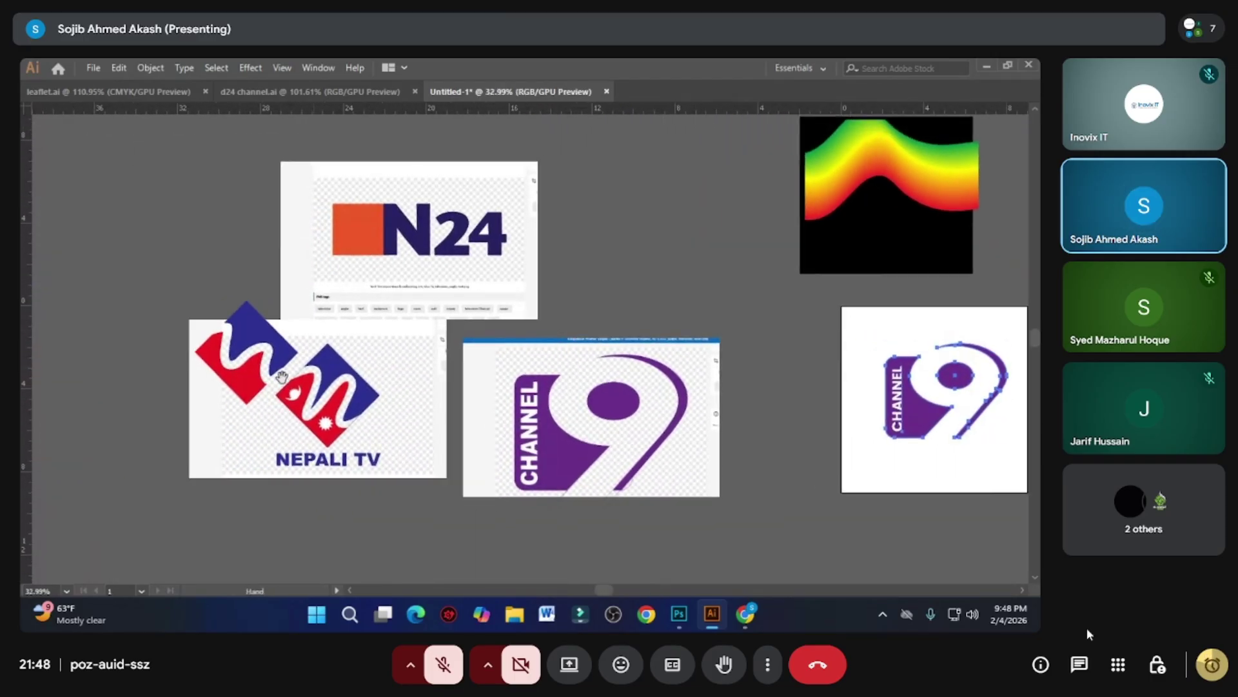
click(349, 423)
key(Delete)
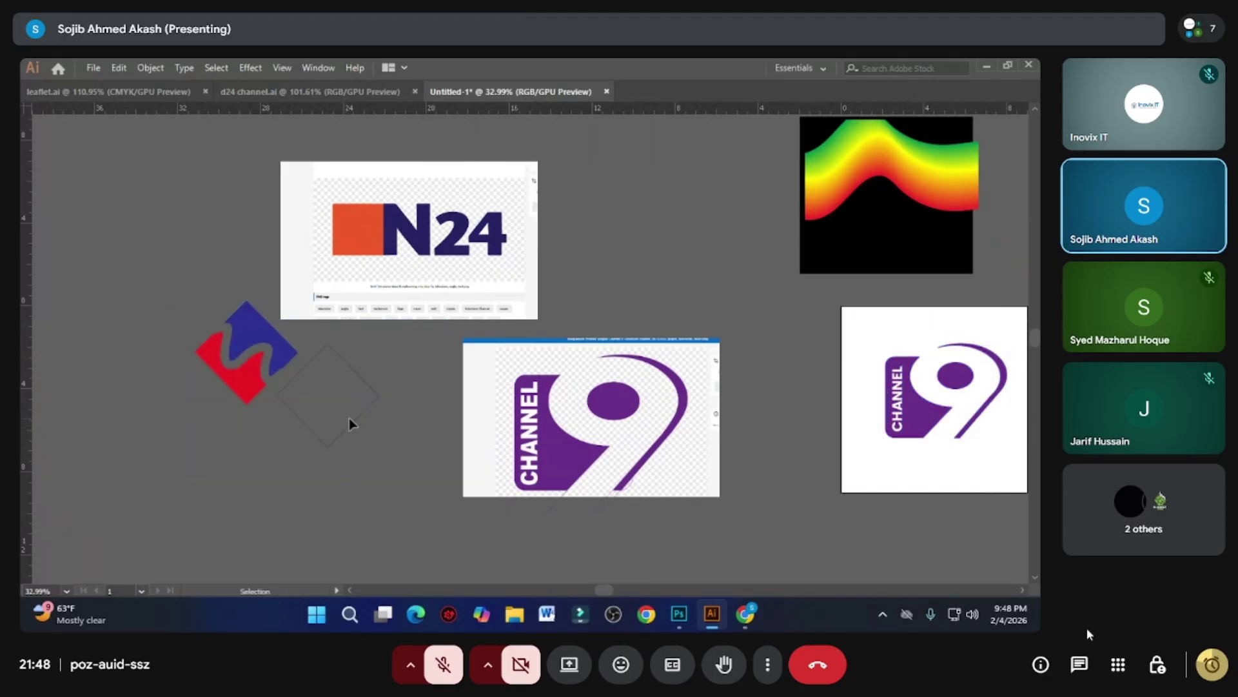
click(368, 434)
key(Delete)
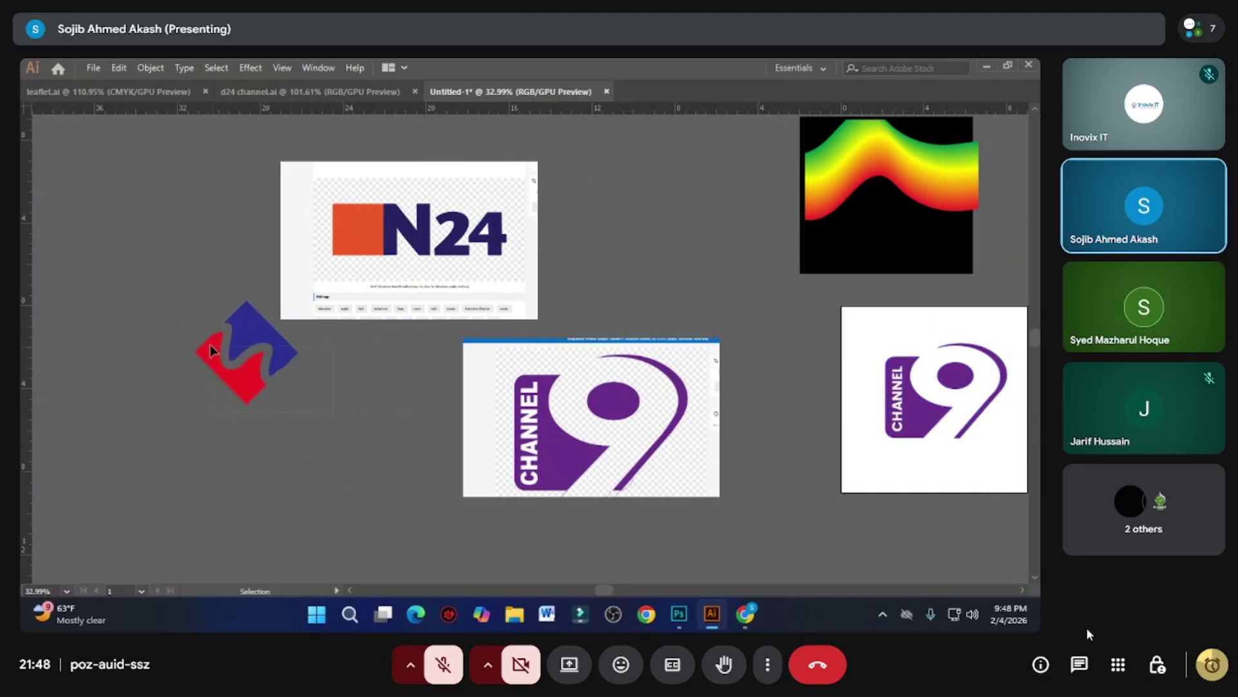
- Move the red and blue Nepali TV emblem to the artboard's lower right corner and select the Channel 9 logo
click(215, 350)
drag(283, 381, 623, 421)
scroll(636, 415, up, 2)
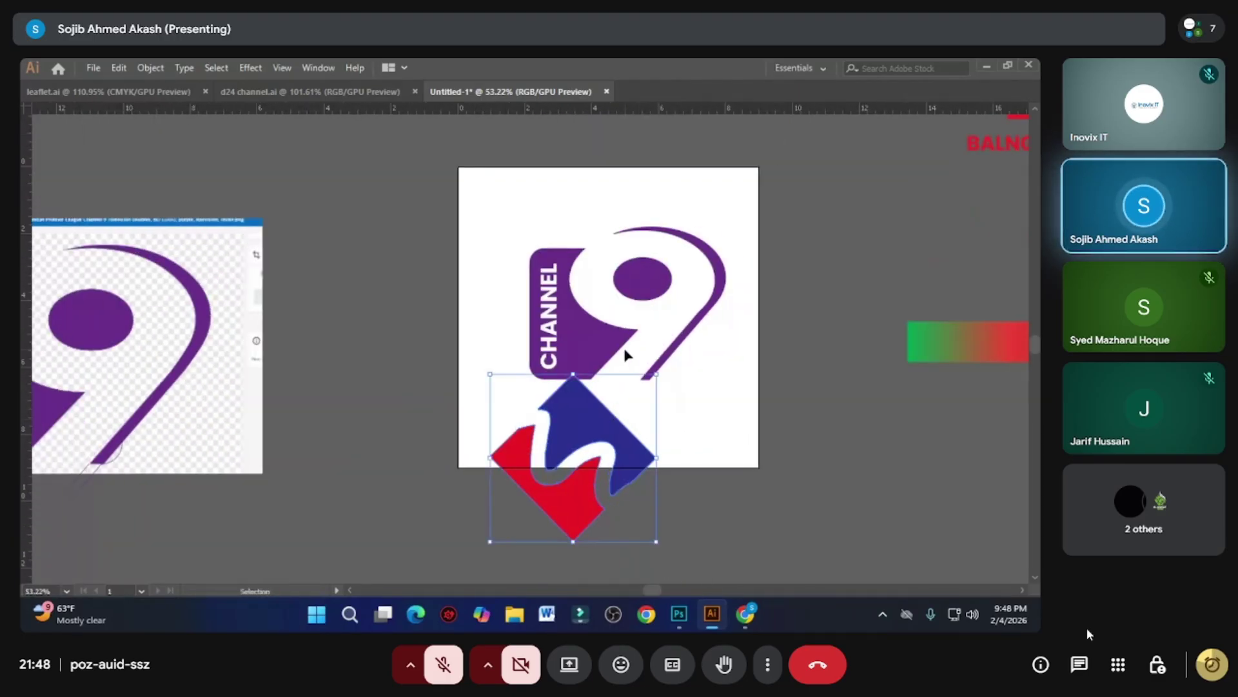
drag(574, 457, 699, 516)
click(709, 303)
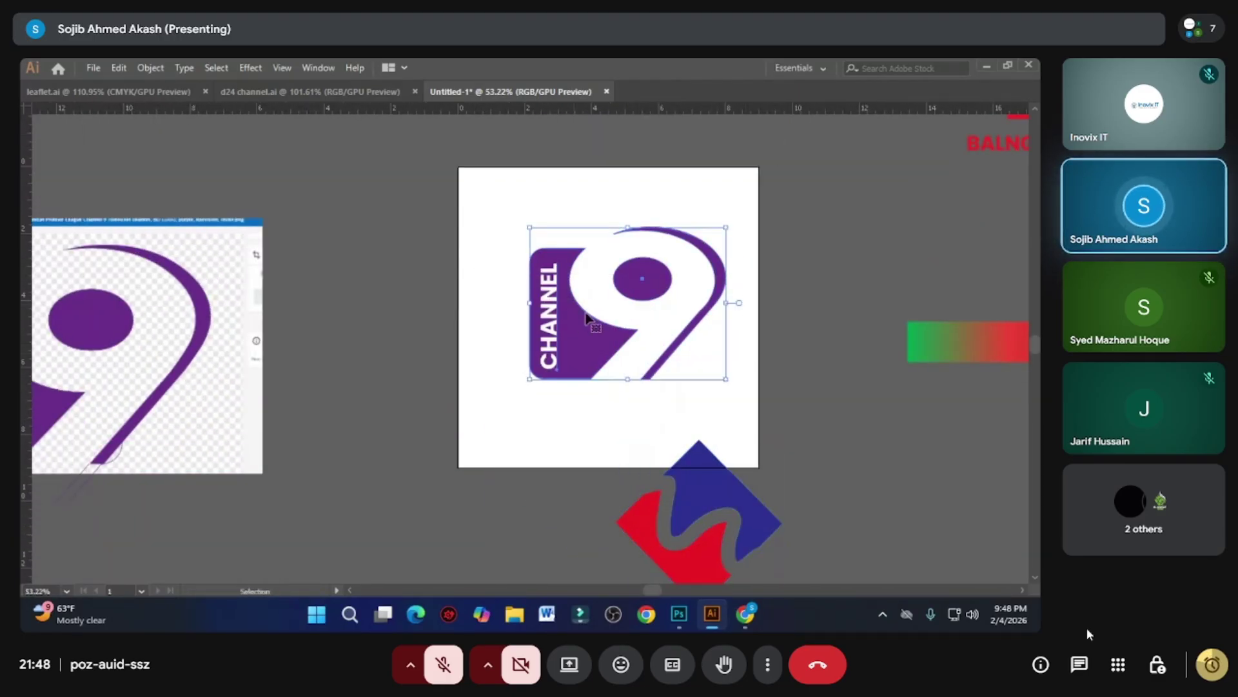
- Enlarge the white artboard so it extends well beyond the Channel 9 logo and the red and blue emblem on every side
scroll(645, 335, down, 3)
drag(579, 358, 321, 342)
key(Tab)
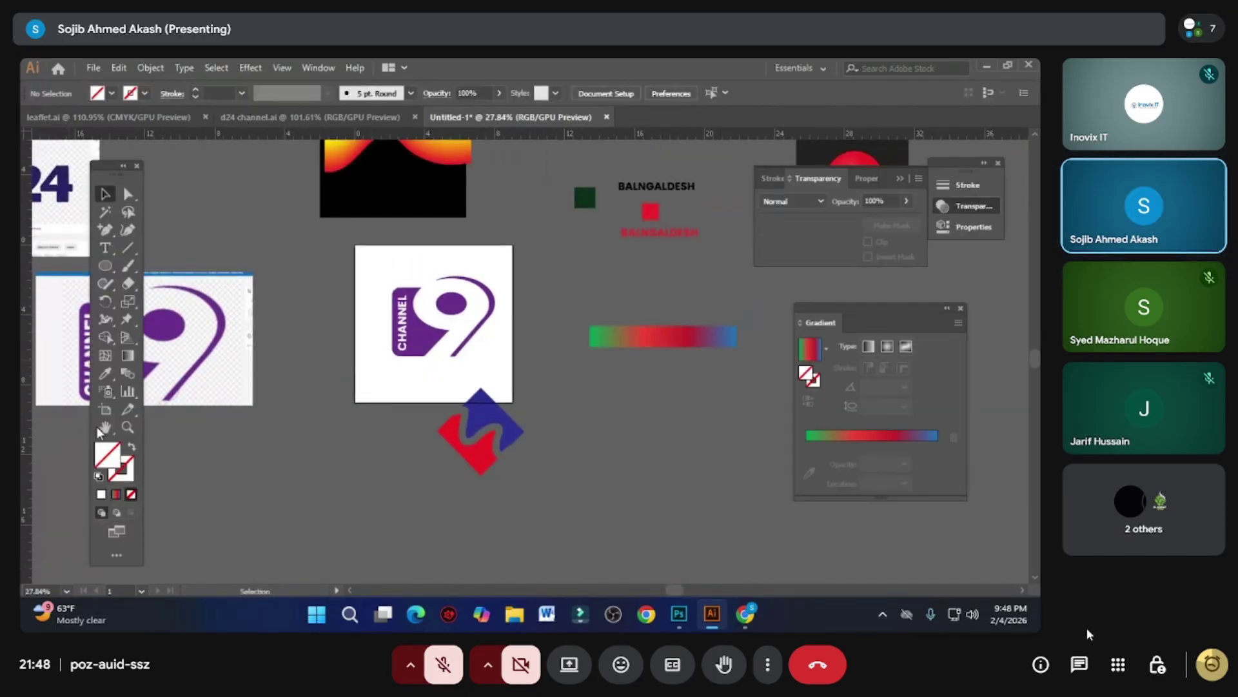
key(shift+o)
drag(514, 322, 735, 396)
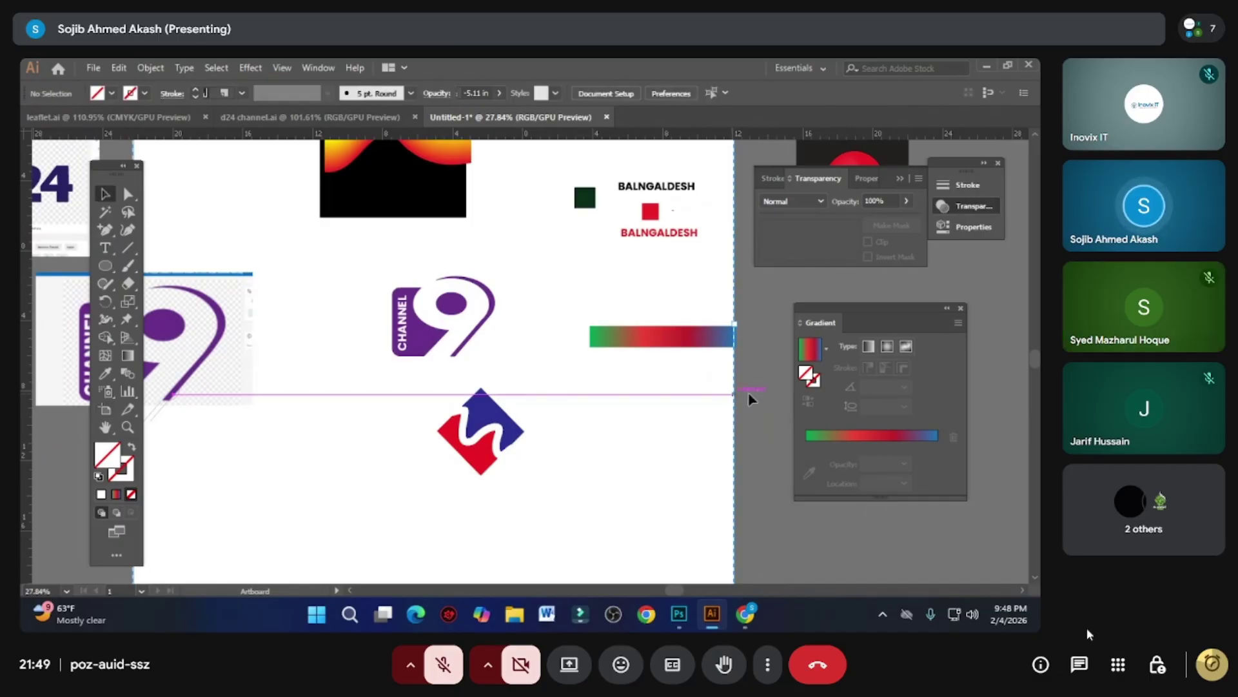
key(Tab)
- Move the N24 reference image beside the red and blue emblem and the Channel 9 reference image beside its recreated logo
key(z)
alt+click(427, 366)
key(v)
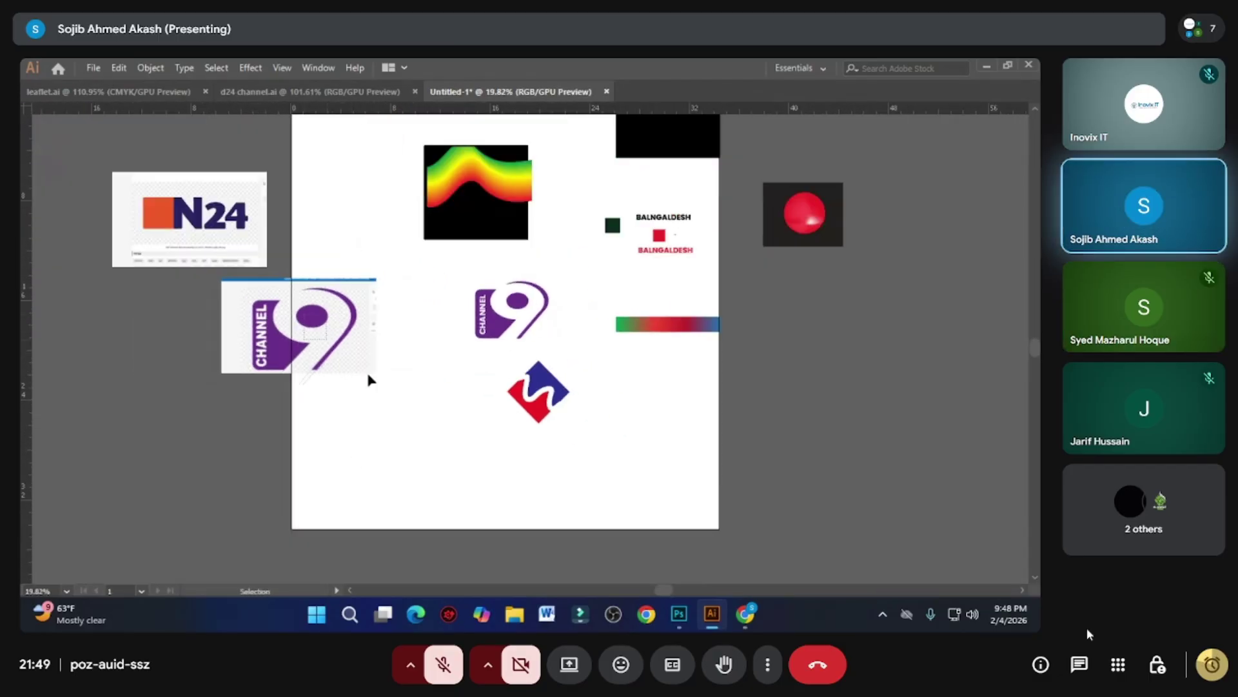
drag(589, 279, 443, 475)
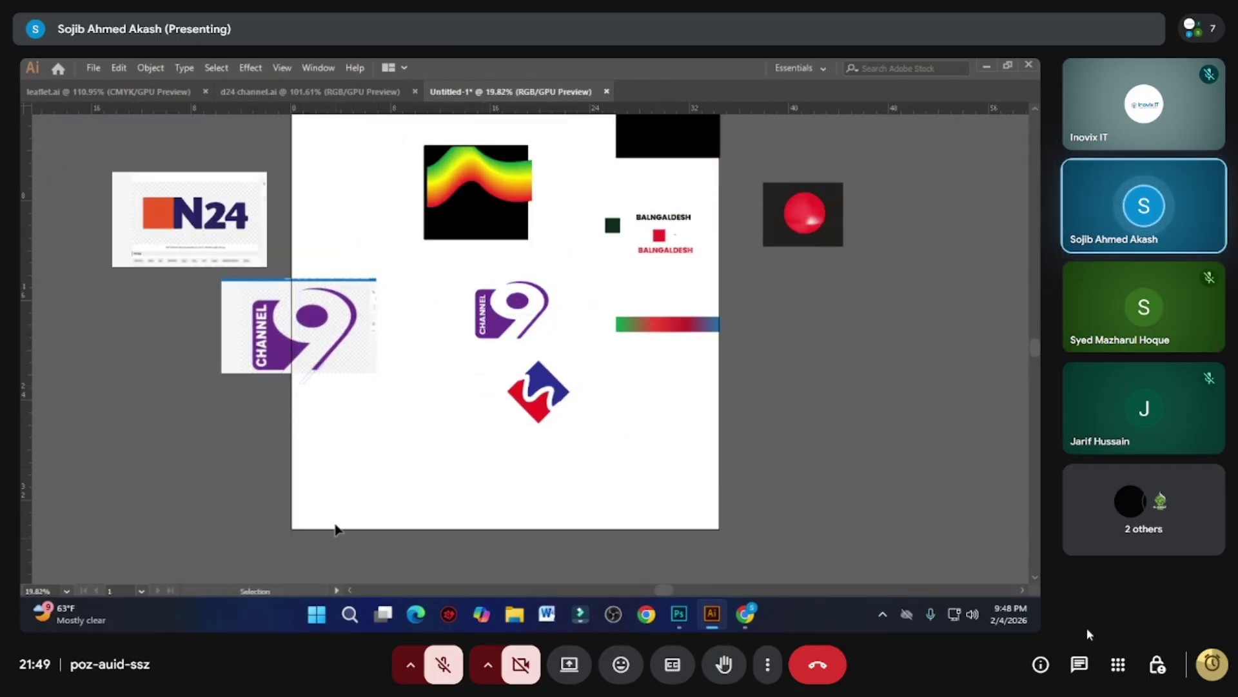
drag(290, 351, 723, 466)
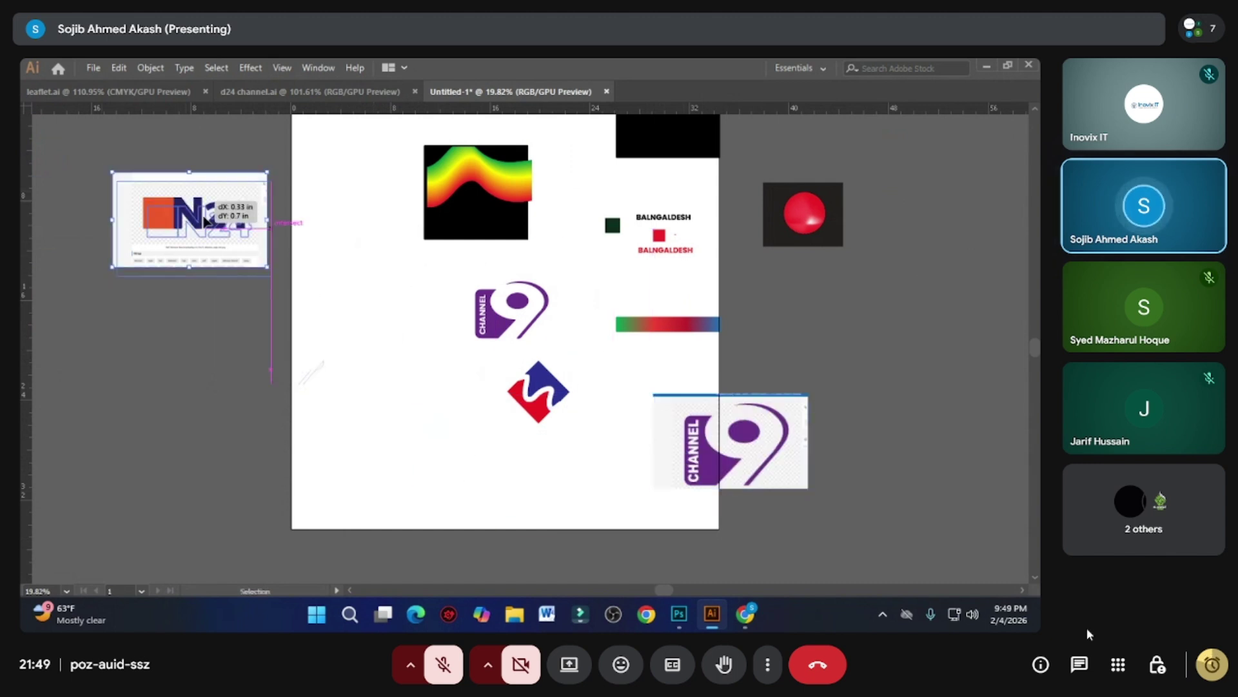
drag(194, 219, 407, 407)
drag(749, 453, 670, 492)
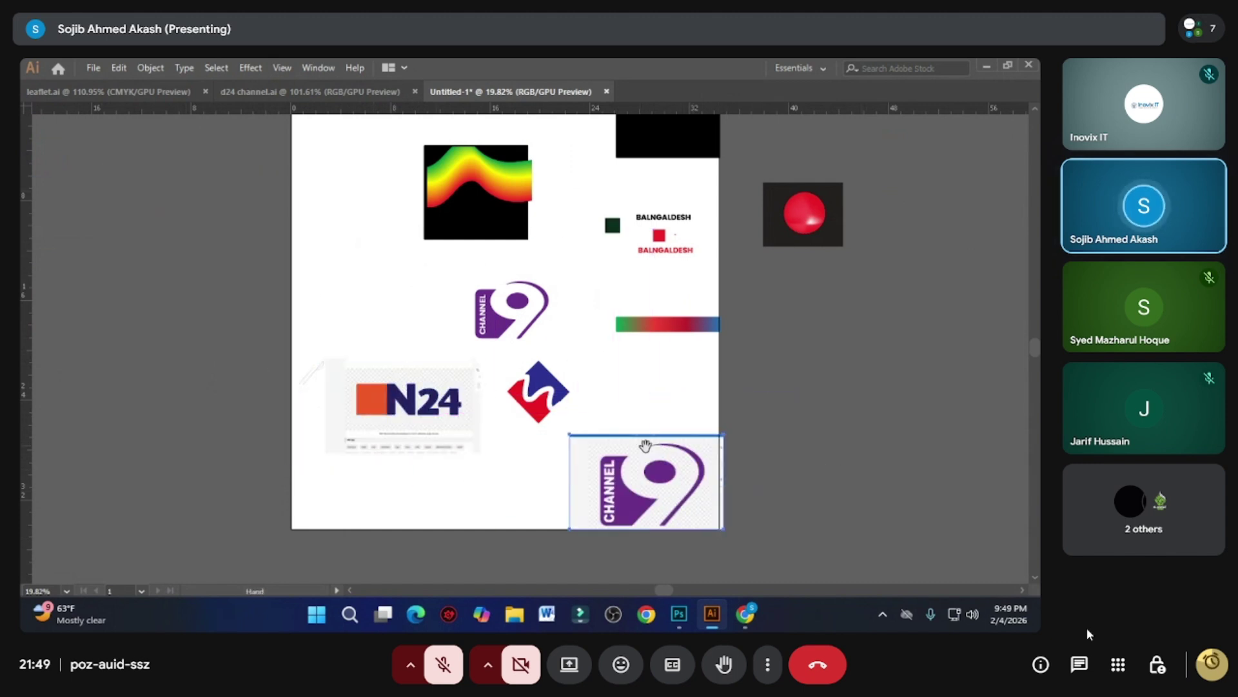
drag(644, 442, 352, 321)
drag(425, 270, 468, 372)
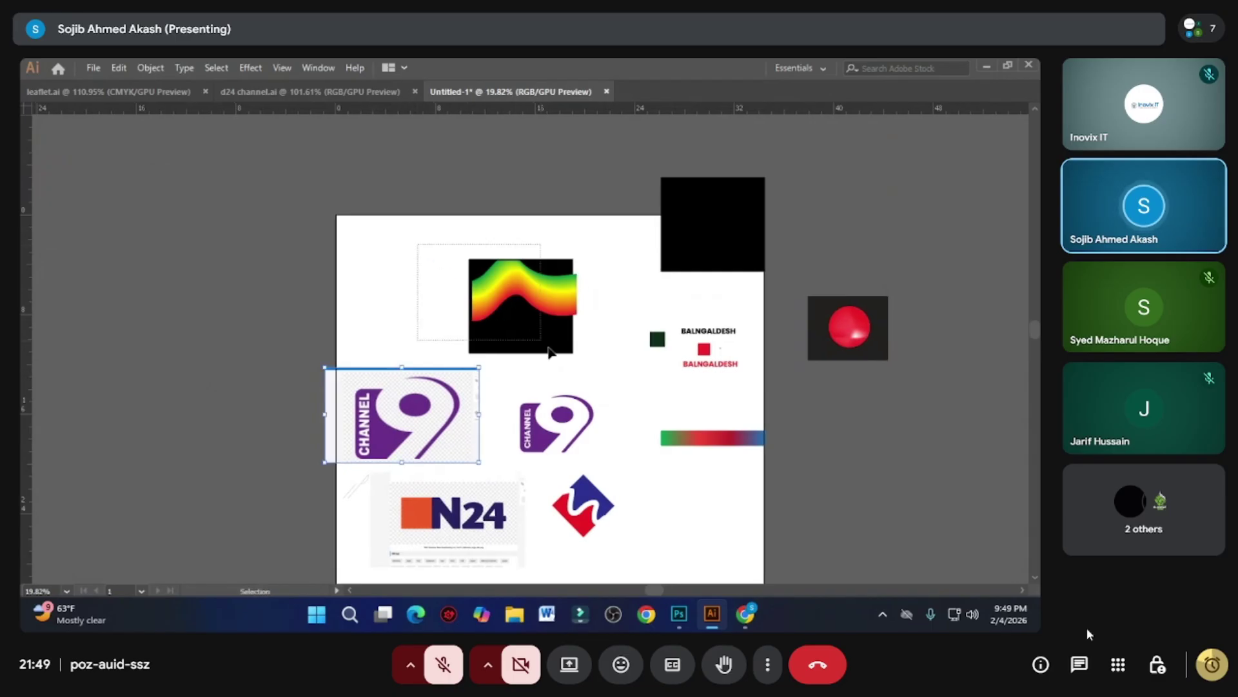
- Move the rainbow wave artwork to the artboard's upper left area and delete the plain black rectangle at the upper right corner
drag(563, 289, 472, 266)
click(728, 219)
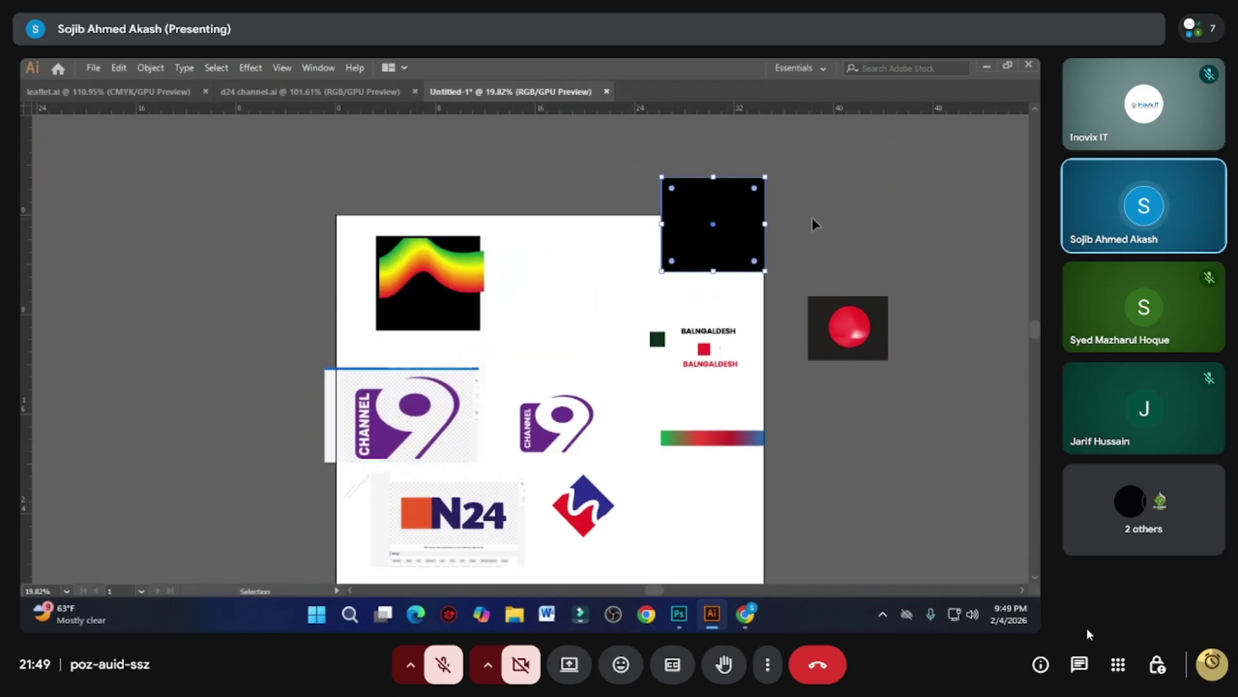
key(Delete)
- Move the red sphere artwork, the BALNGALDESH text with its squares, and the gradient bar inward on the artboard
drag(833, 325, 577, 282)
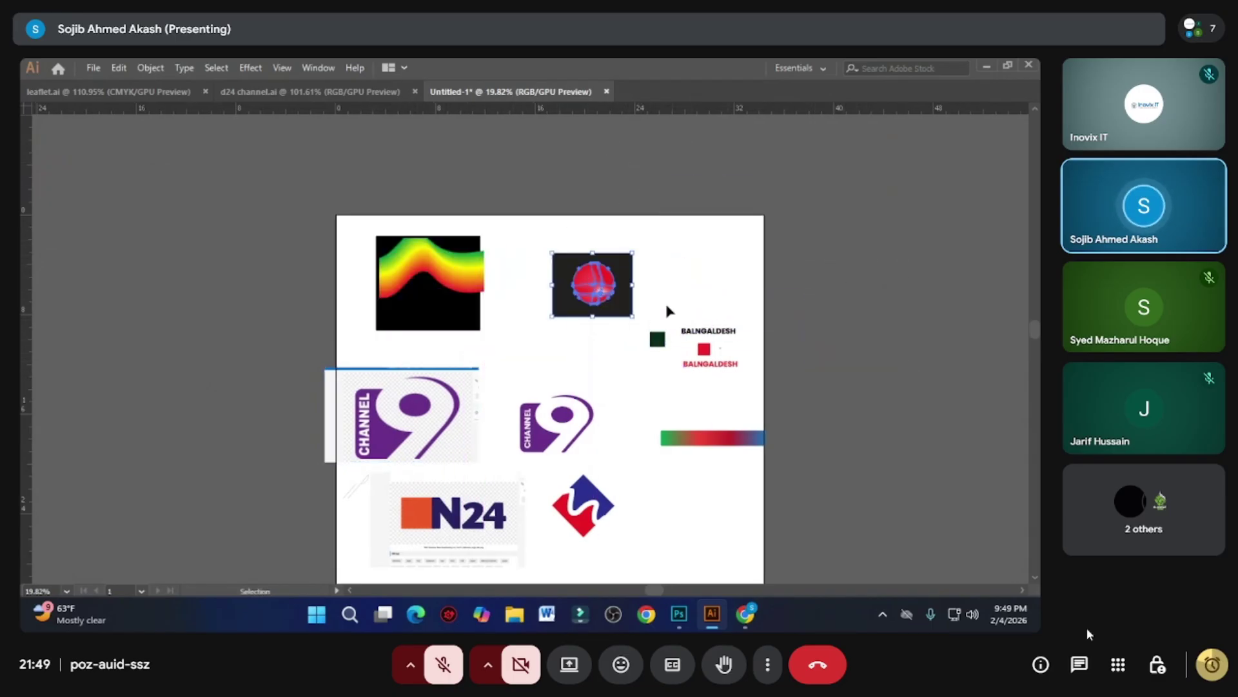
drag(722, 339, 676, 362)
drag(749, 439, 692, 437)
- Delete the Channel 9 reference image and shift the recreated Channel 9 logo left into the freed space
click(420, 434)
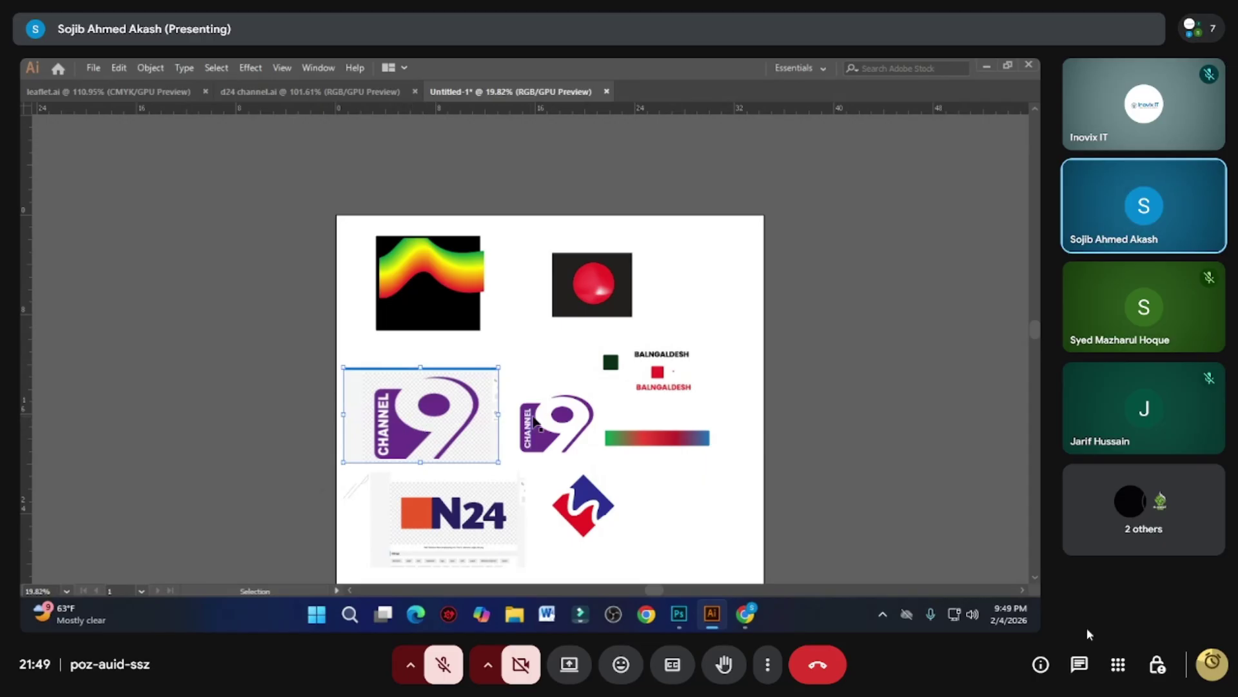
key(Delete)
click(590, 447)
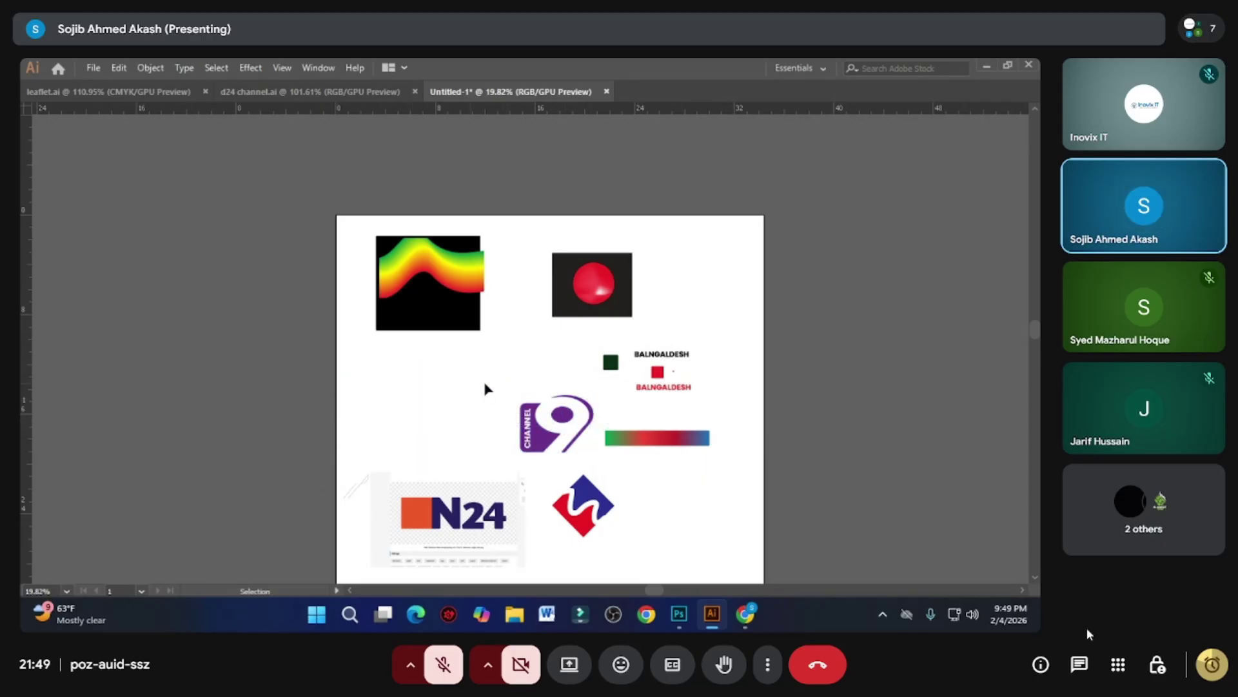
drag(599, 420, 598, 405)
scroll(511, 357, up, 3)
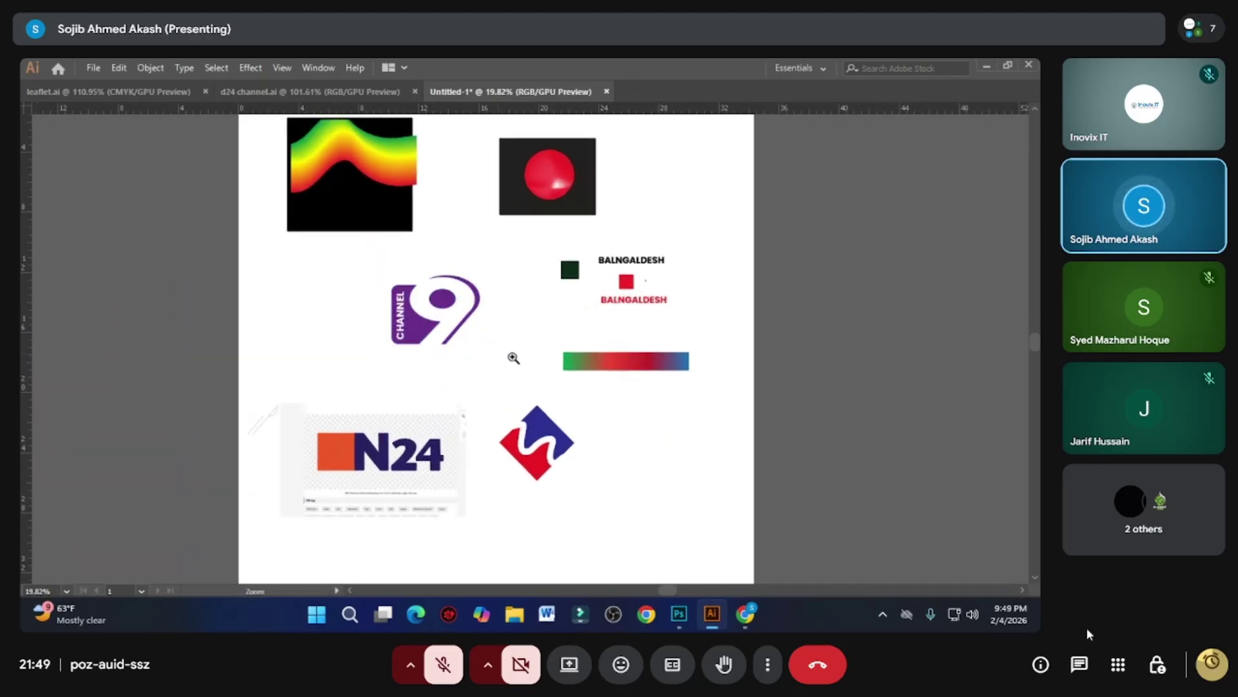
- Scale up the red and blue Nepali TV emblem proportionally beside the N24 image
click(549, 455)
drag(596, 456, 650, 519)
scroll(568, 480, down, 1)
drag(568, 481, 533, 489)
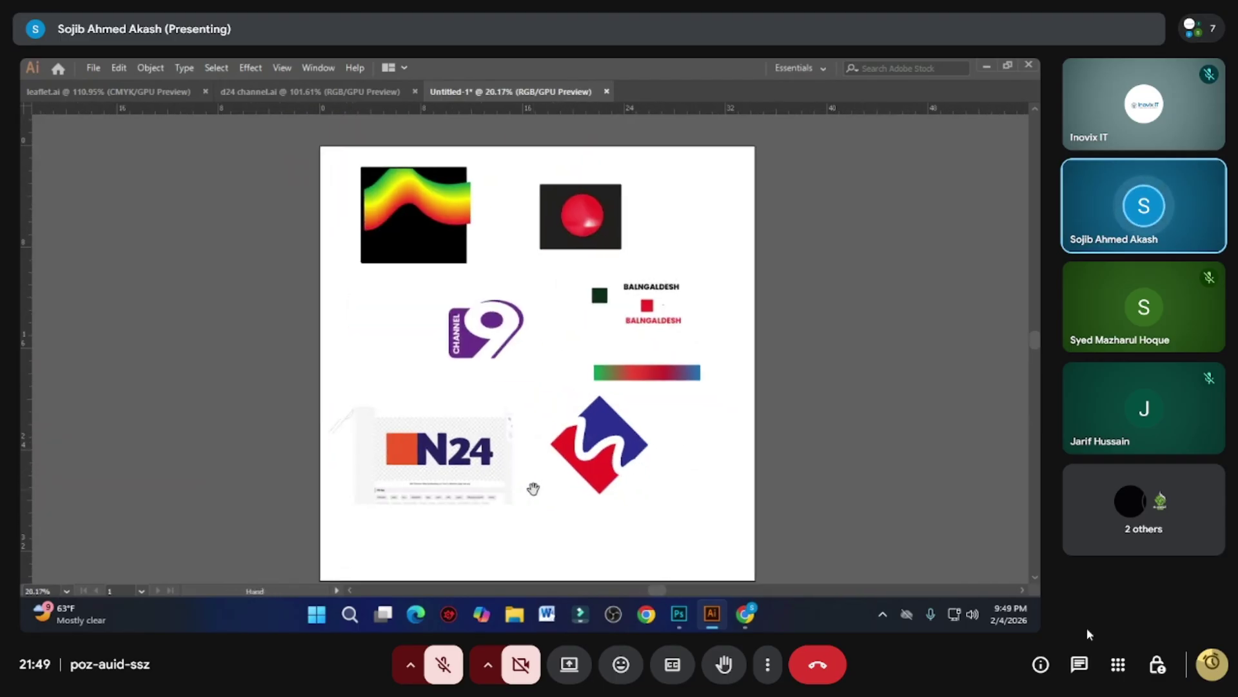
- Scale up the two BALNGALDESH texts together with their dark green and red squares, leaving out the gradient bar
scroll(564, 268, up, 1)
drag(528, 225, 612, 276)
drag(802, 309, 623, 377)
click(483, 309)
click(733, 350)
scroll(547, 330, up, 2)
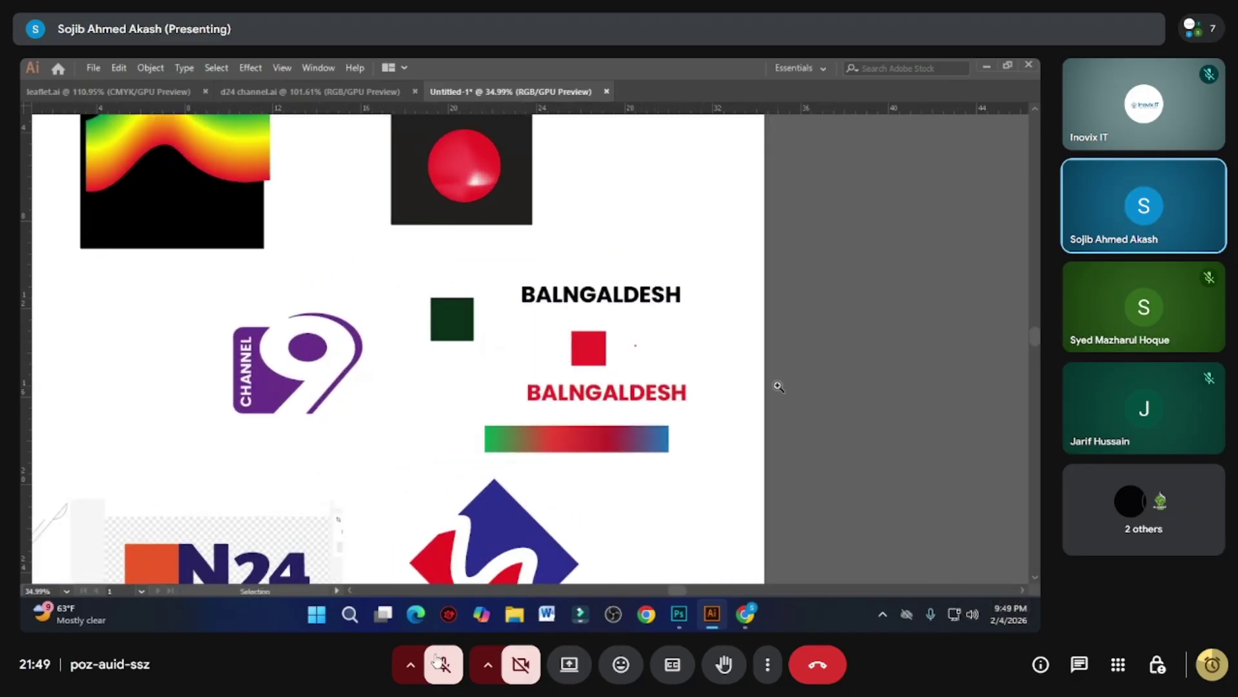
scroll(461, 278, down, 4)
scroll(469, 301, up, 2)
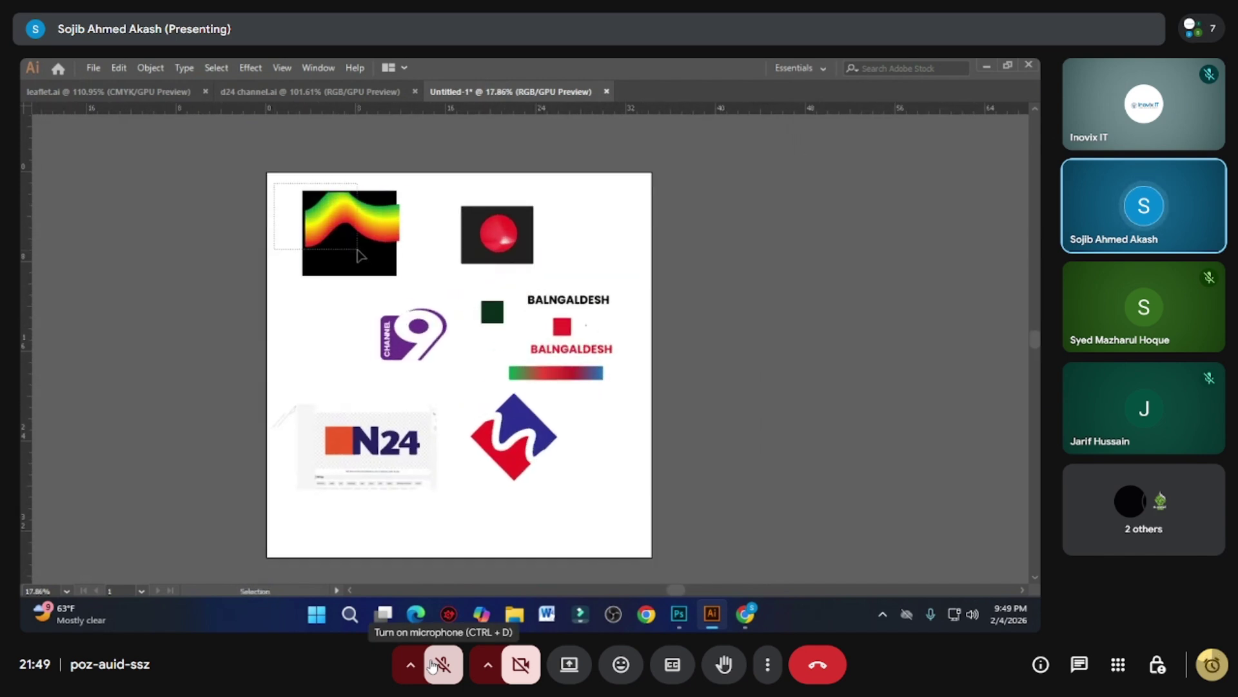
- Move the rainbow wave artwork close to the artboard's left edge and the red and blue emblem further toward the lower right
drag(364, 220, 342, 253)
scroll(387, 271, up, 1)
scroll(645, 310, down, 1)
drag(799, 310, 643, 320)
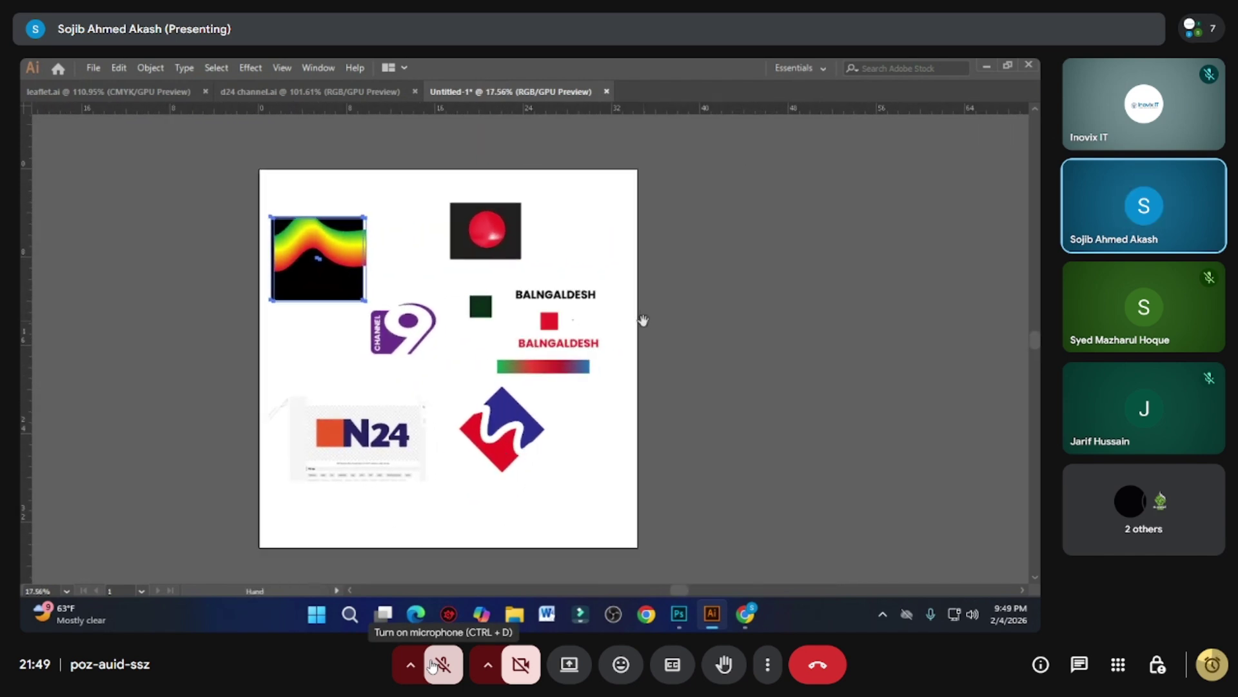
click(717, 364)
drag(538, 455, 578, 478)
- Enlarge the N24 reference image at the artboard's lower left and clear the selection
click(432, 664)
click(386, 433)
drag(426, 438, 454, 438)
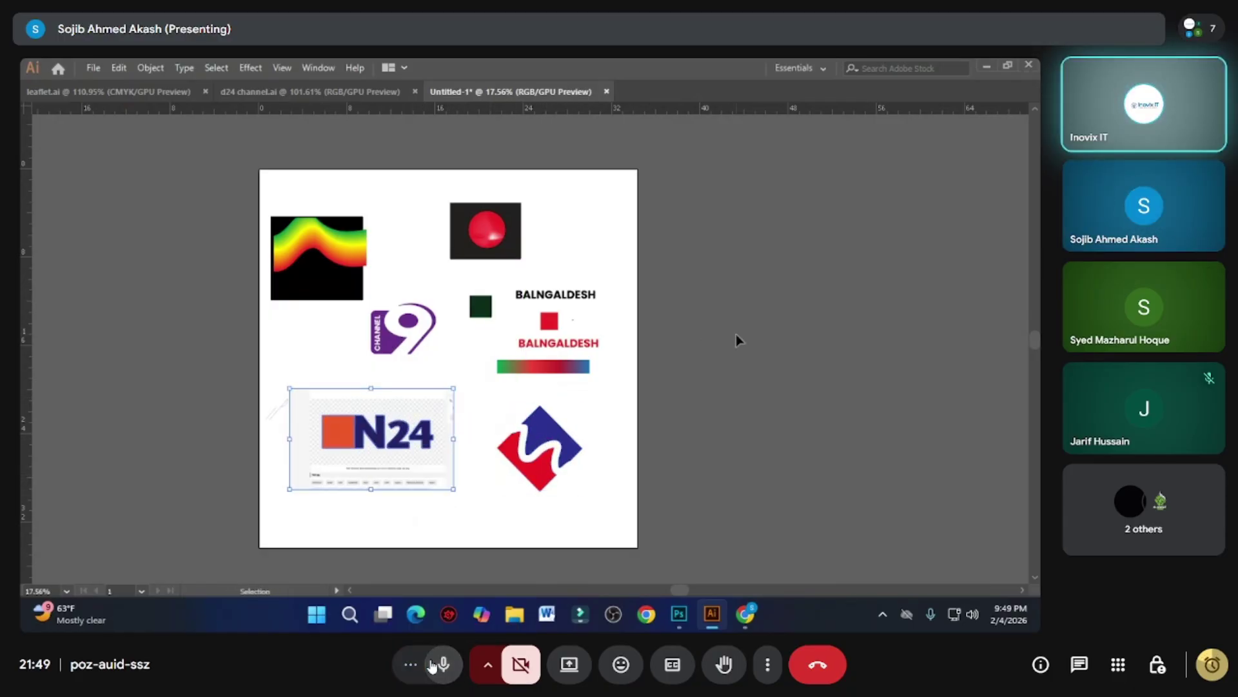
click(738, 340)
- Move the dark green square slightly closer to the BALNGALDESH text and clear the selection
drag(620, 296, 686, 298)
scroll(686, 298, up, 1)
click(523, 300)
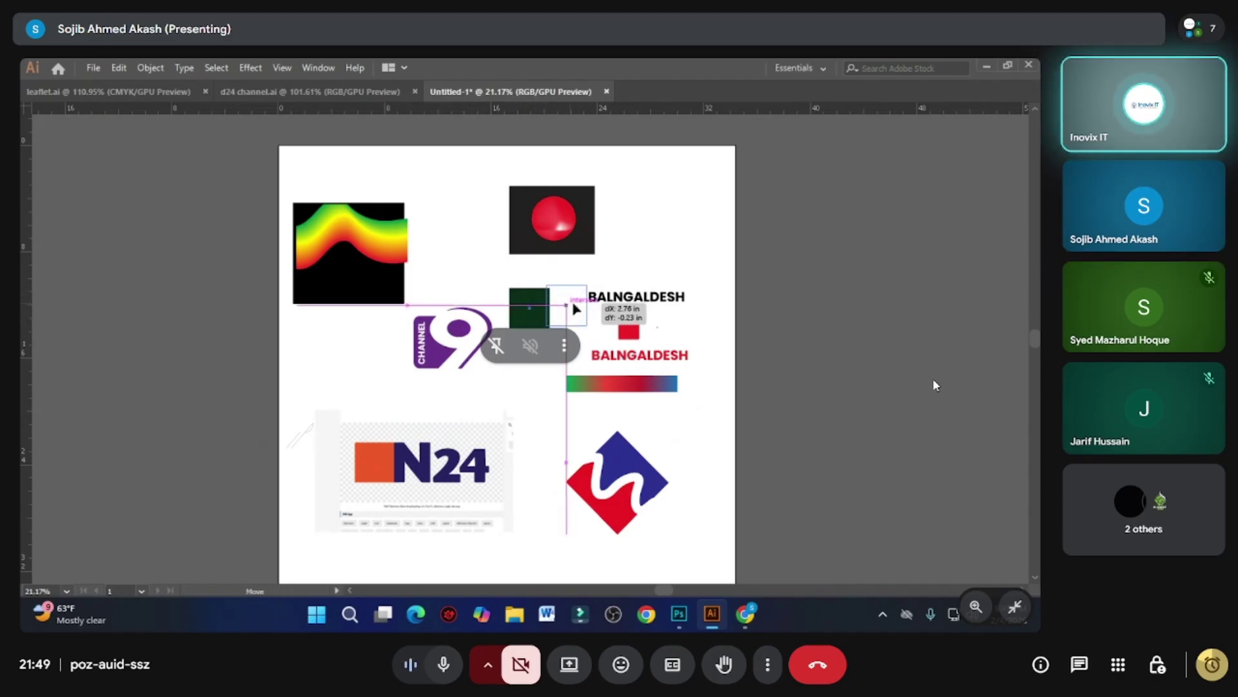
drag(522, 303, 563, 309)
key(ctrl+z)
click(665, 357)
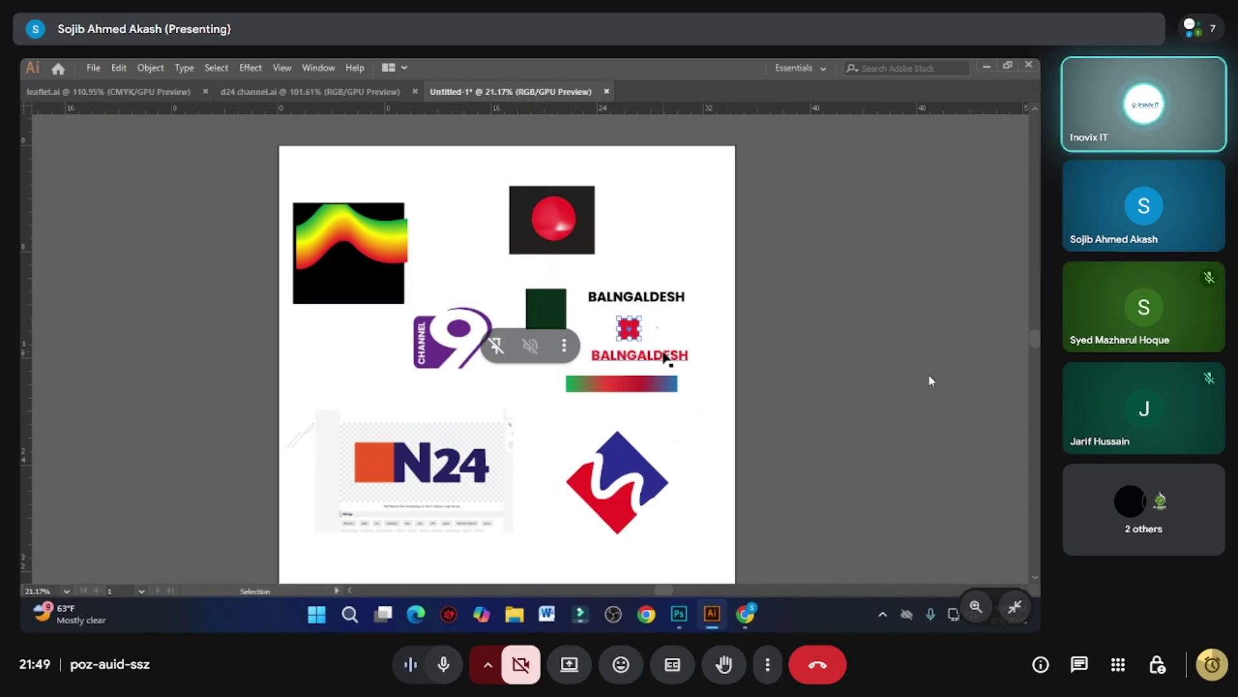
click(767, 352)
key(a)
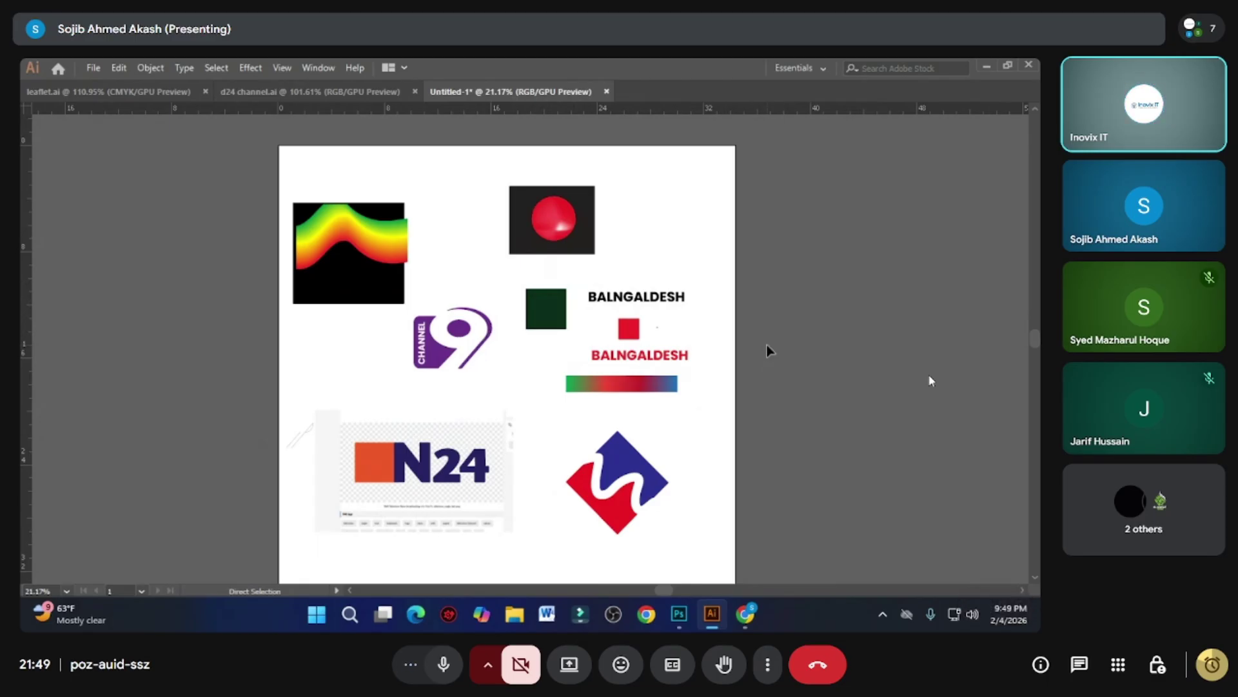
- View the artboard with the arranged logos in Presentation Mode and leave the full-screen view
scroll(767, 351, down, 1)
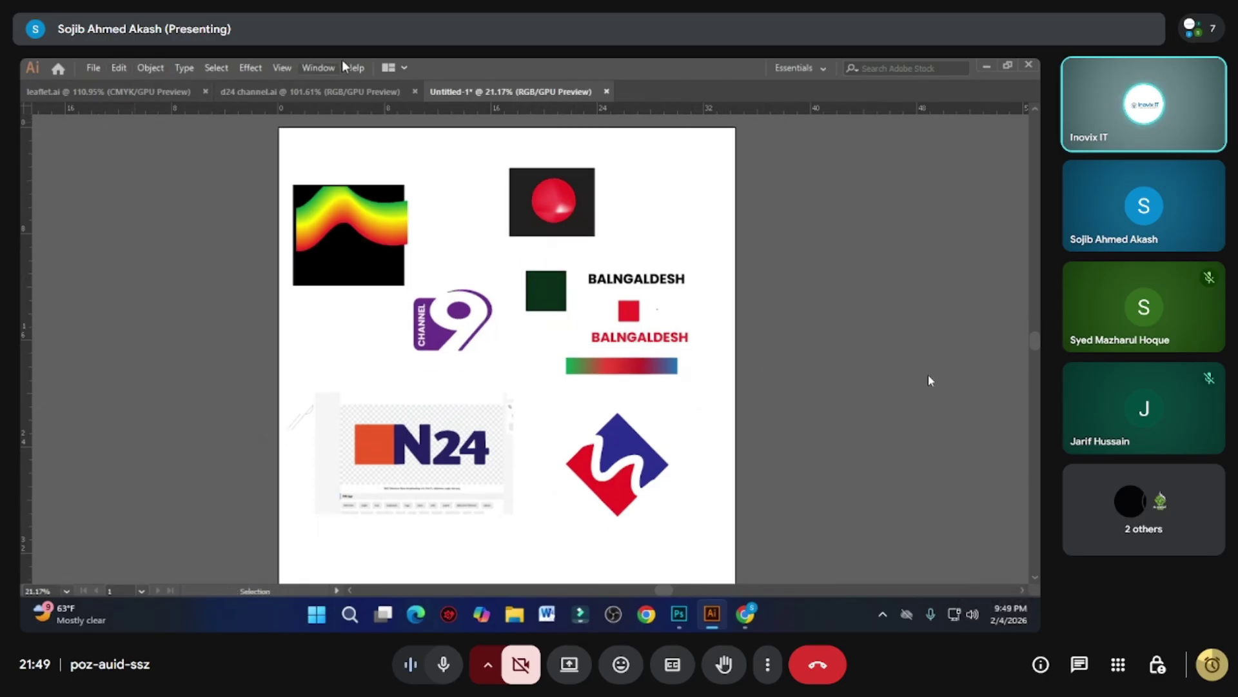
click(282, 68)
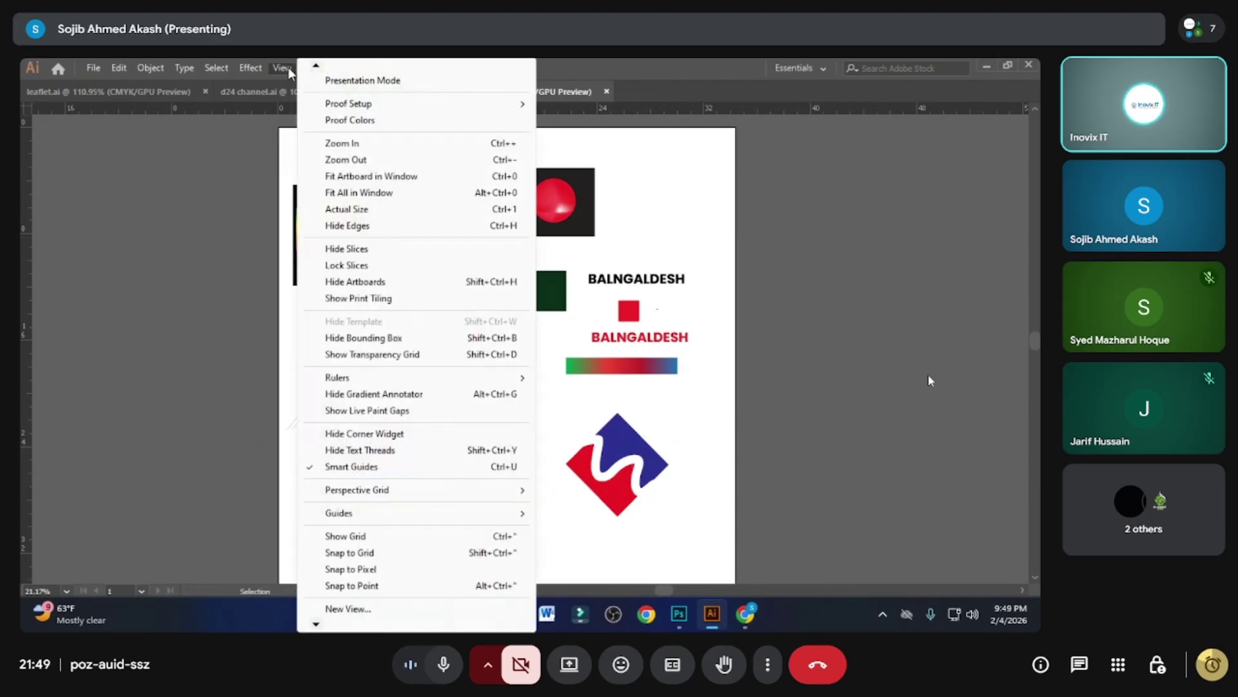
click(282, 67)
click(284, 68)
click(363, 80)
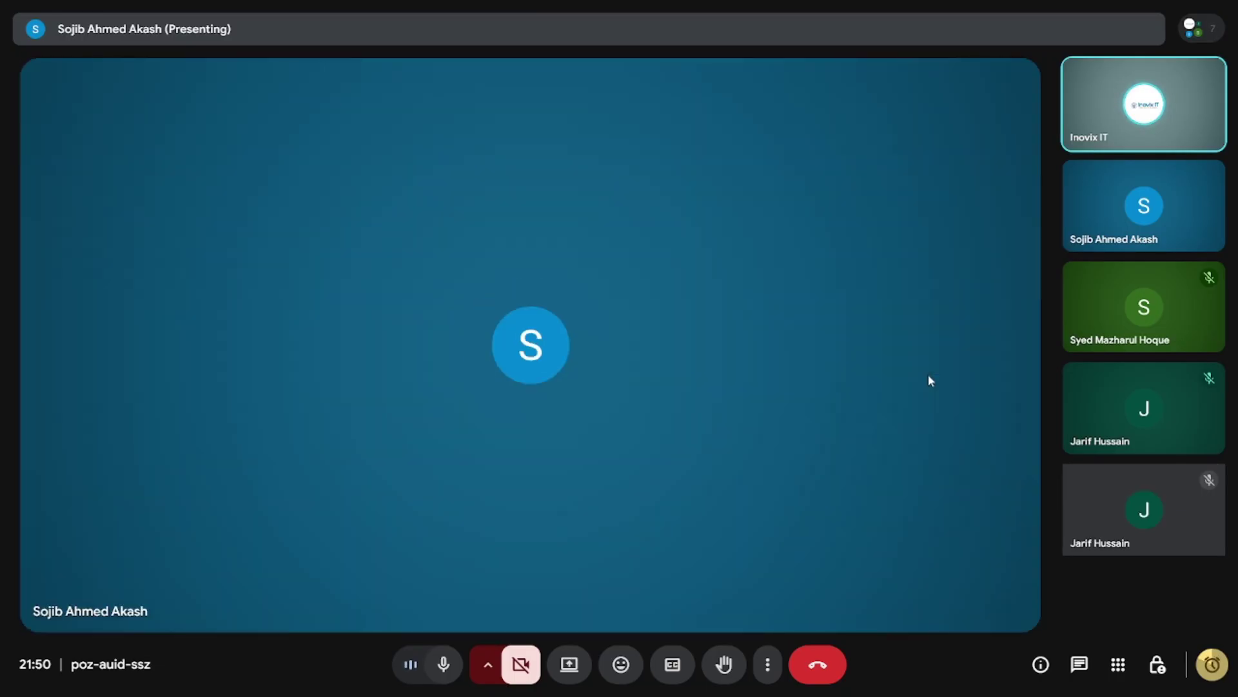
key(Escape)
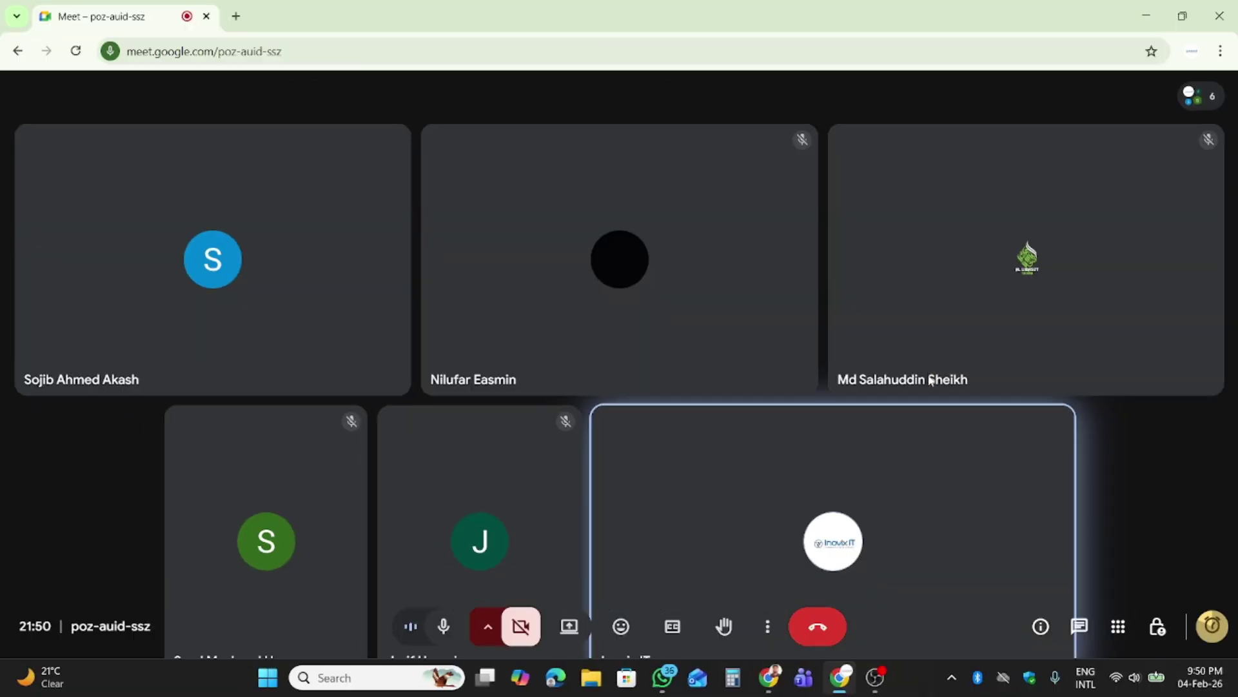